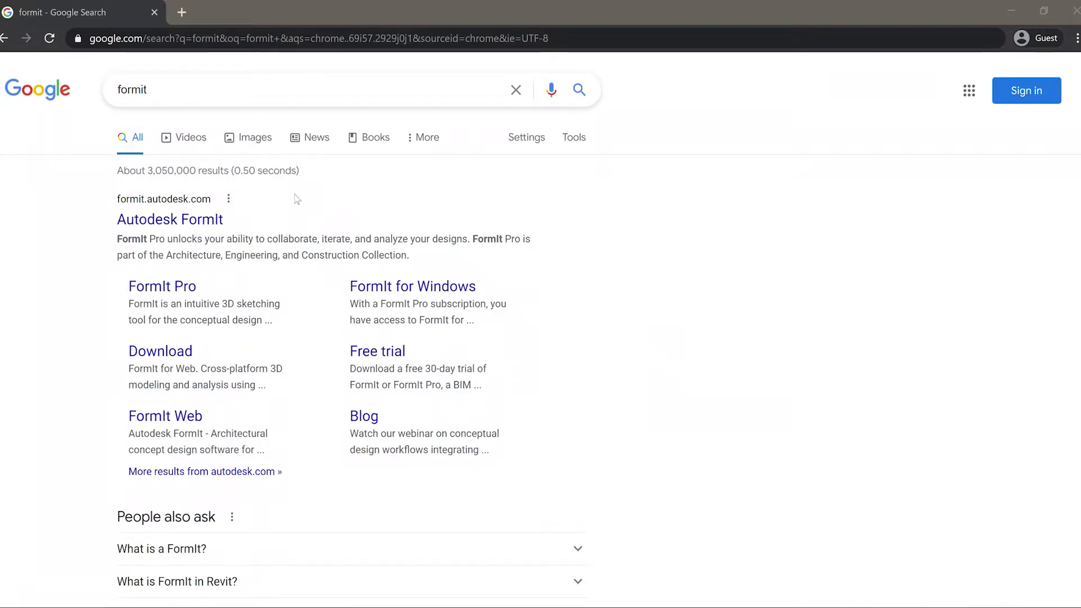
Step: Open the Autodesk FormIt website from the Google search results
click(190, 87)
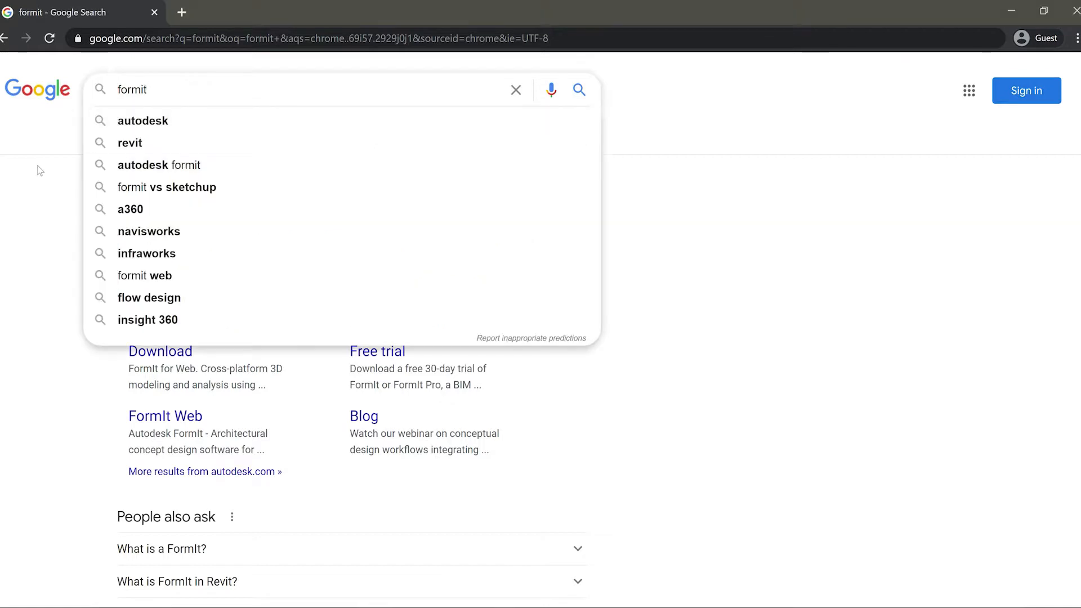
click(90, 161)
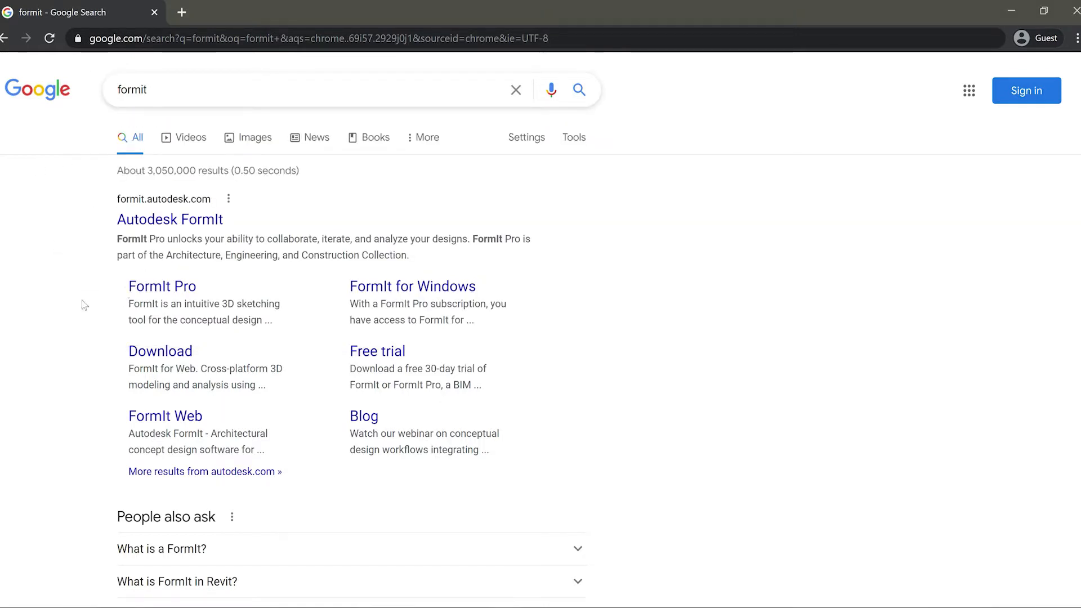
click(152, 222)
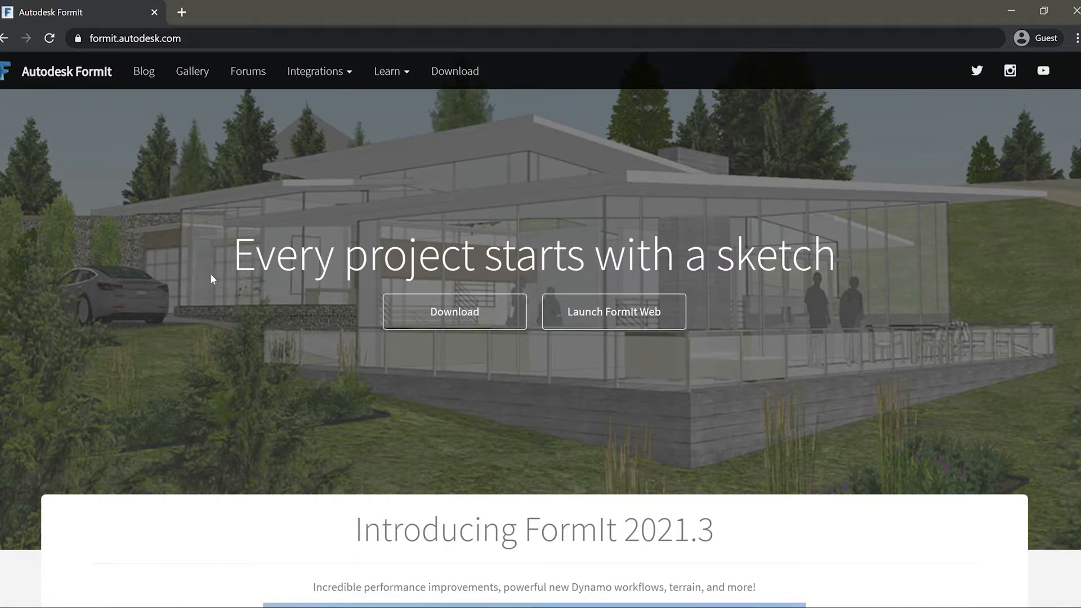
Step: Look over the features on the FormIt home page and open the FormIt download page
scroll(212, 278, down, 6)
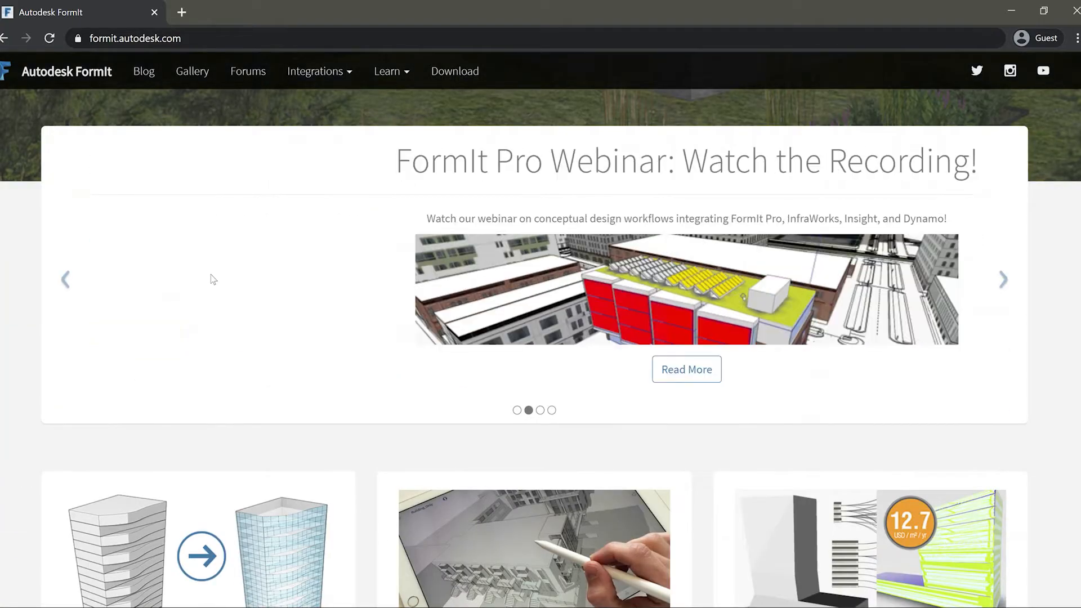
scroll(213, 280, down, 5)
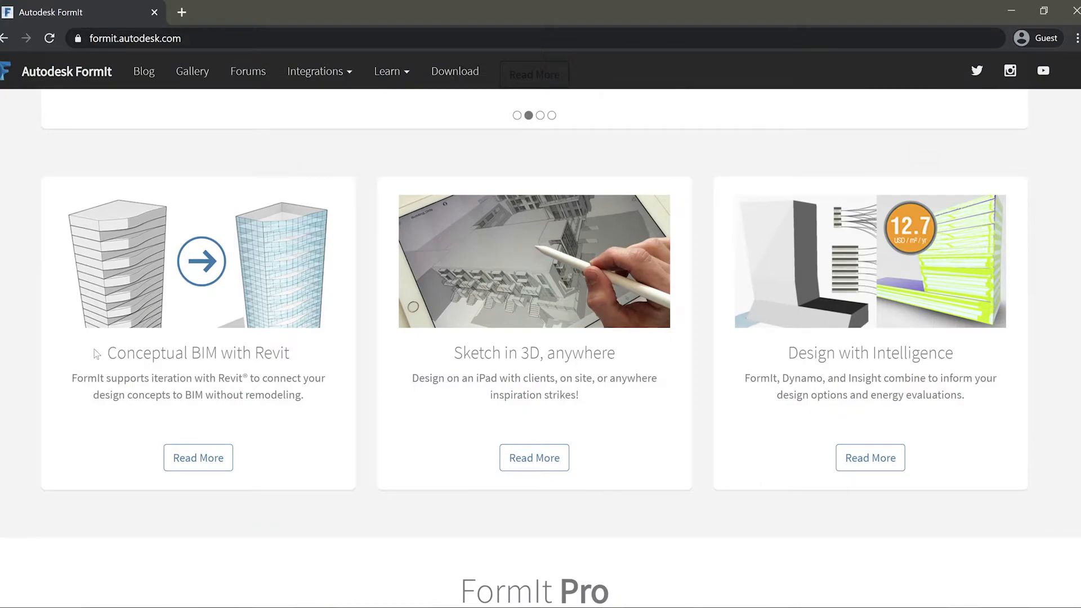
scroll(100, 372, down, 3)
scroll(293, 383, down, 4)
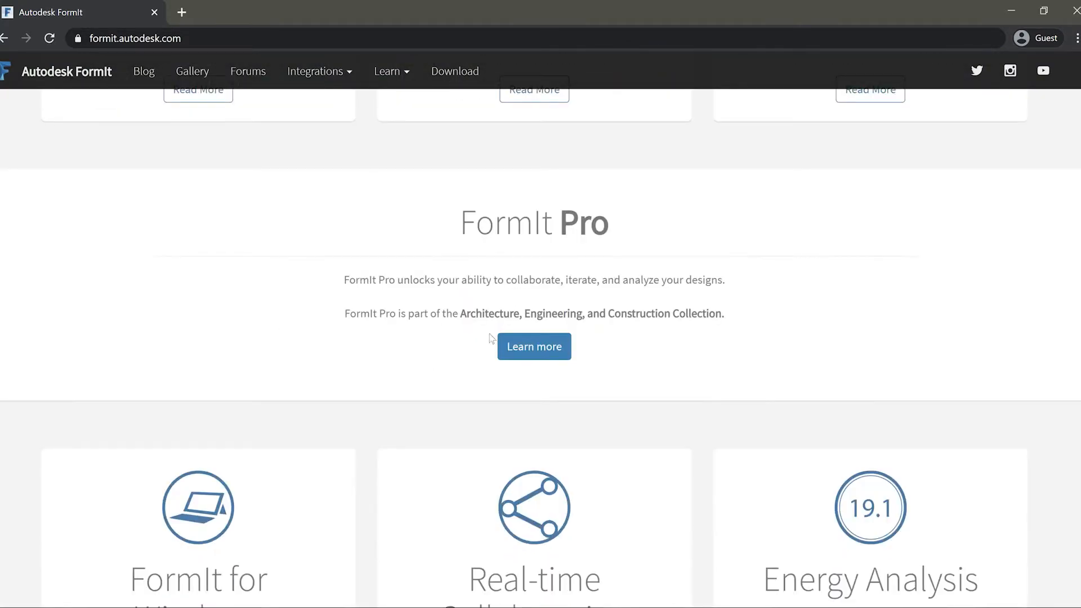
scroll(480, 297, up, 12)
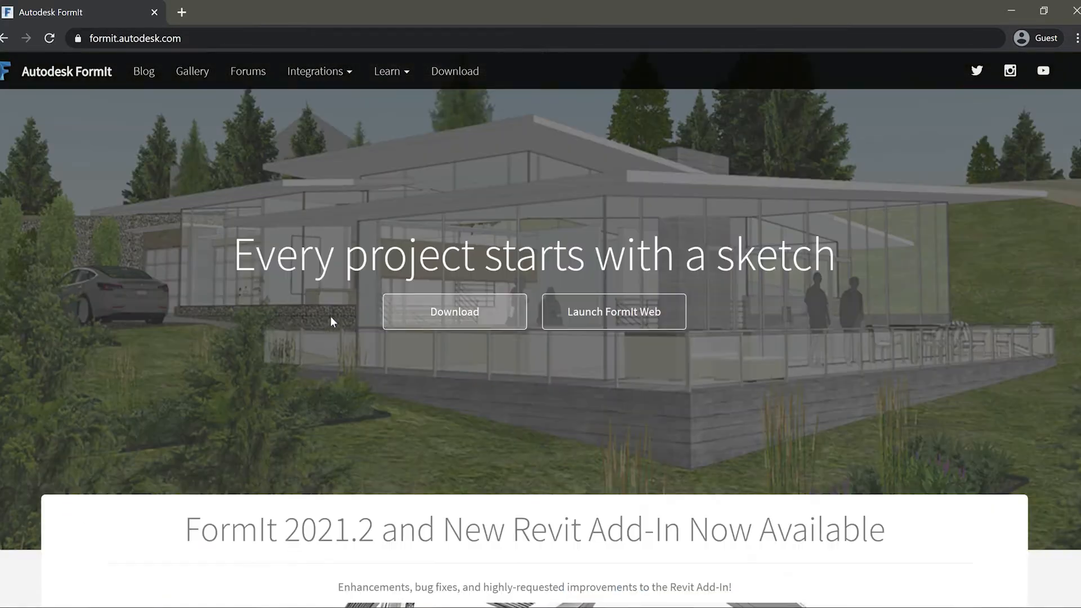
click(432, 314)
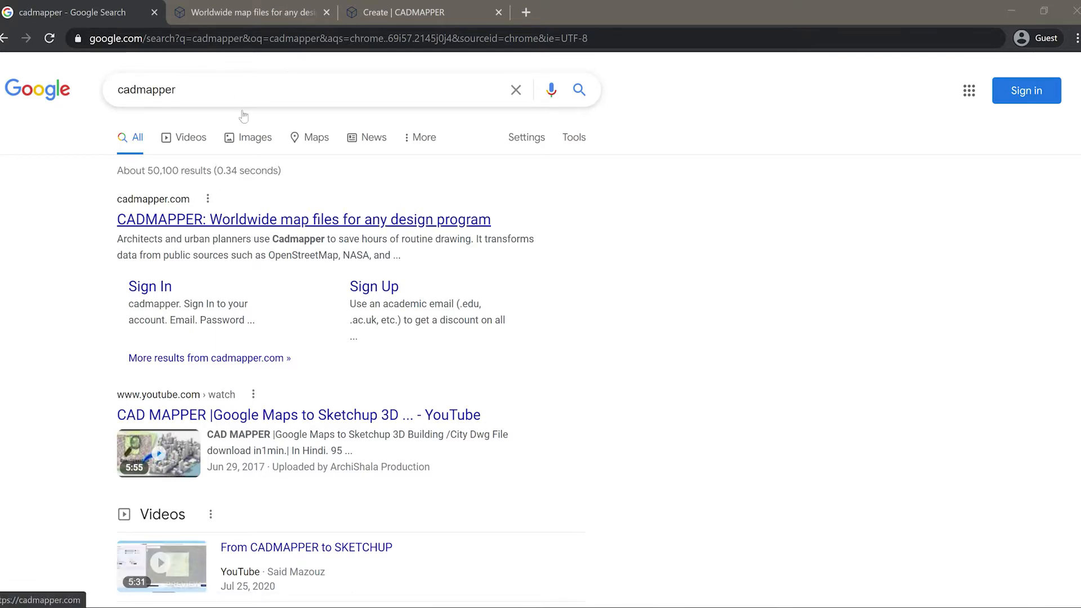
Step: Go from the CADMAPPER search results, past its home page, to the open map creation page
click(246, 16)
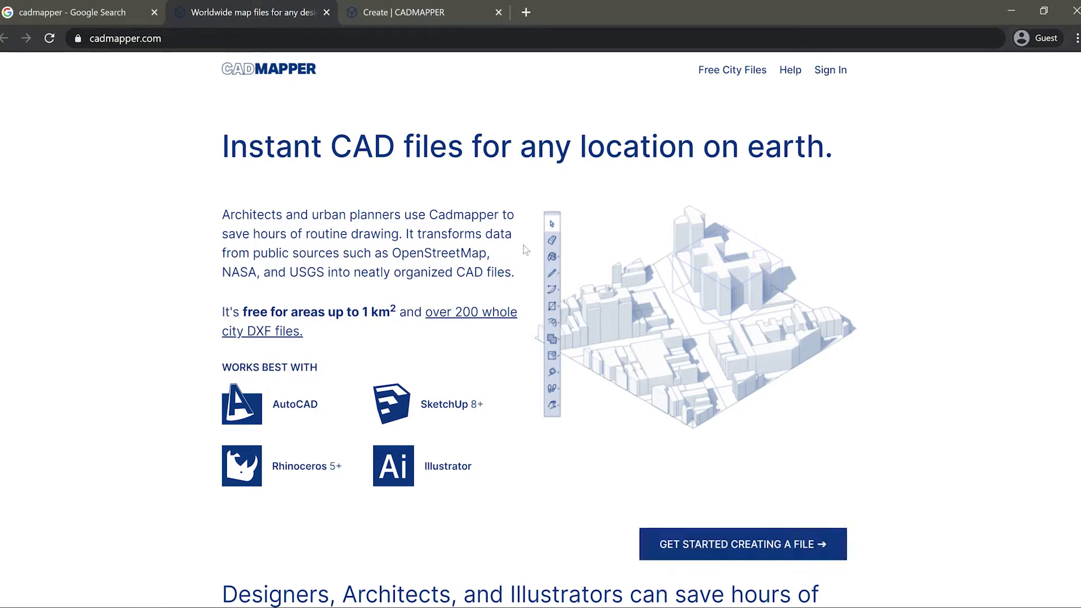
click(410, 13)
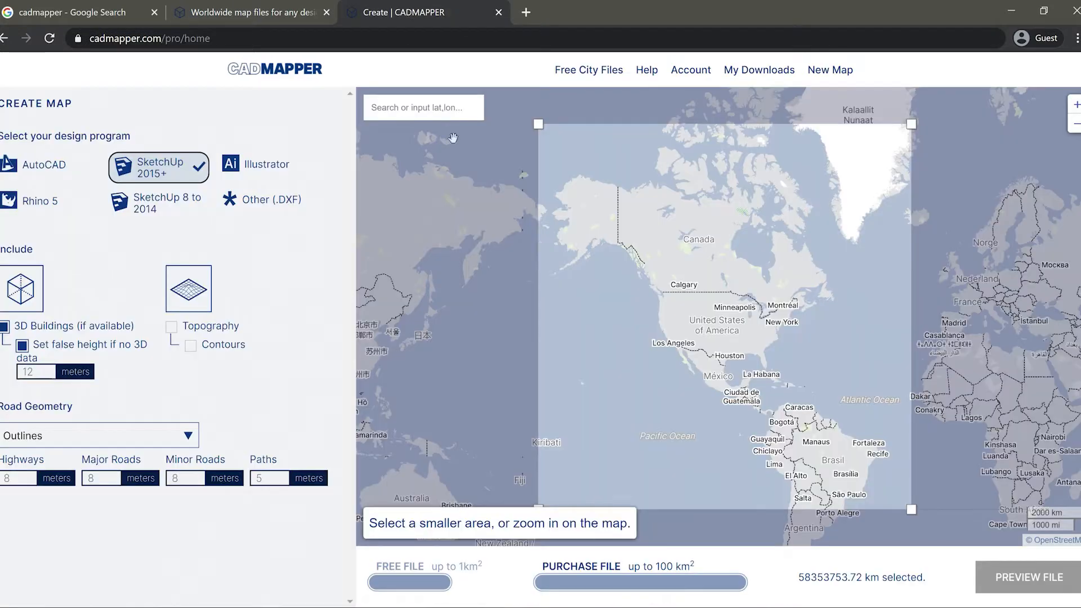
drag(636, 350, 635, 328)
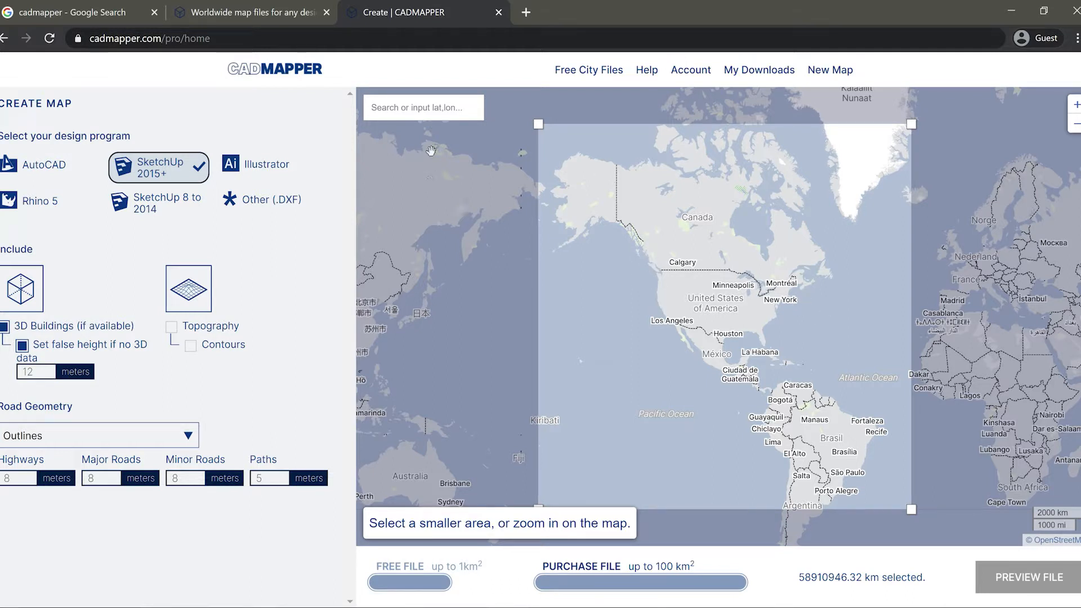
Step: Search the map for San Diego and jump to the city result in the United States
click(414, 105)
text(s)
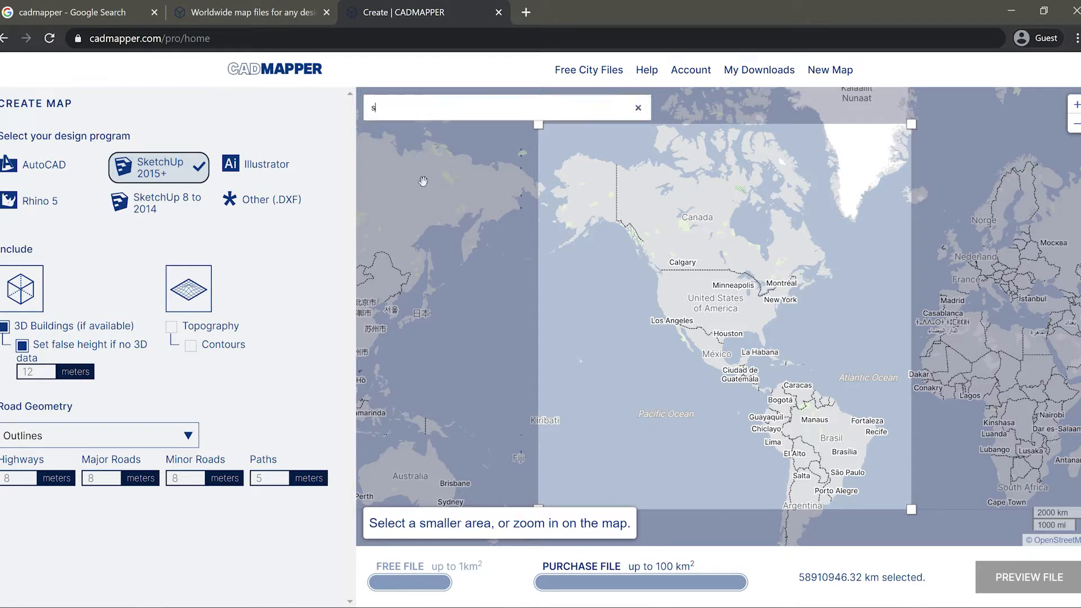
text(andie)
key(BackSpace)
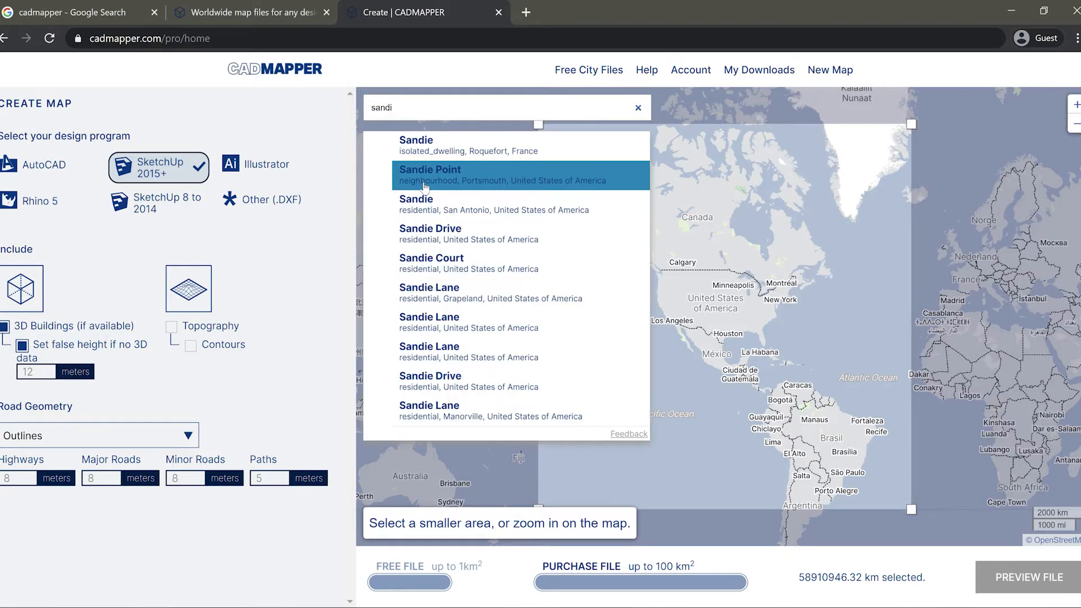
text(diego)
click(427, 186)
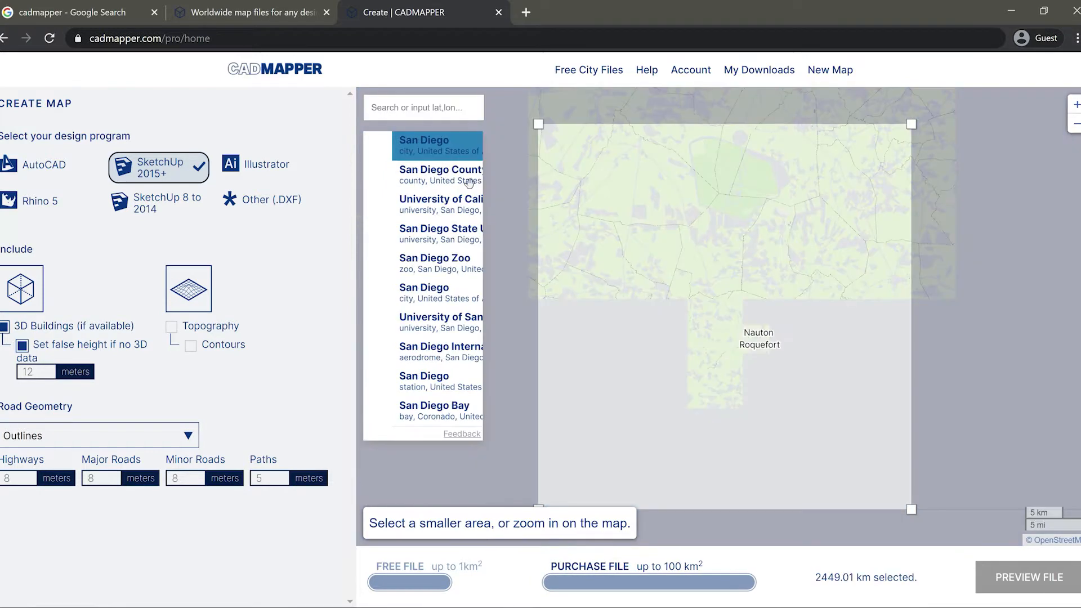
click(435, 148)
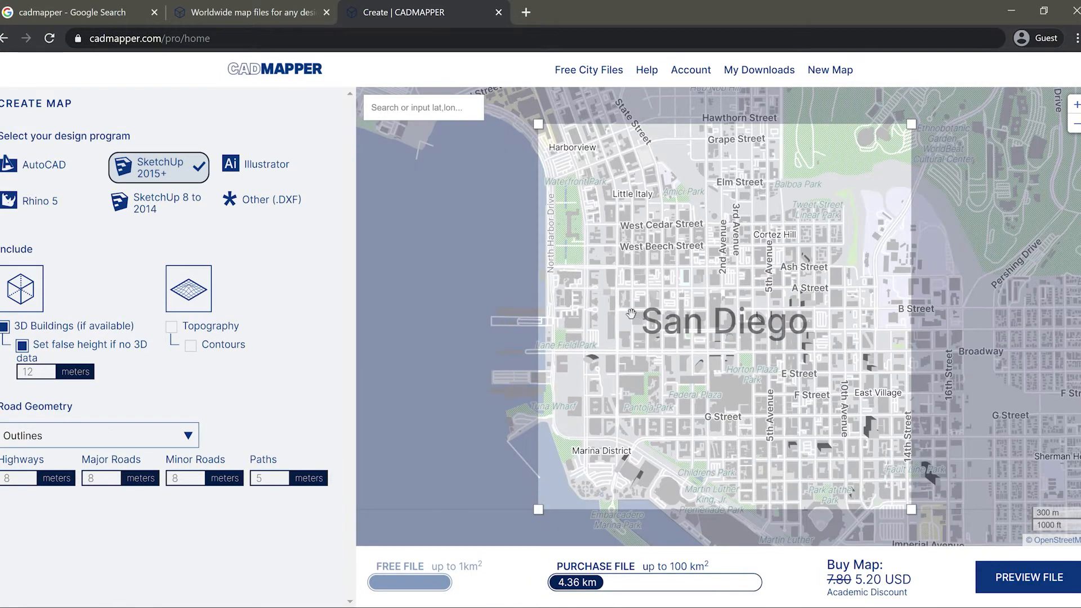
Step: Frame a free-file area of about 0.30 km² on the San Diego waterfront around North Harbor Drive and Pacific Highway
drag(604, 304, 755, 288)
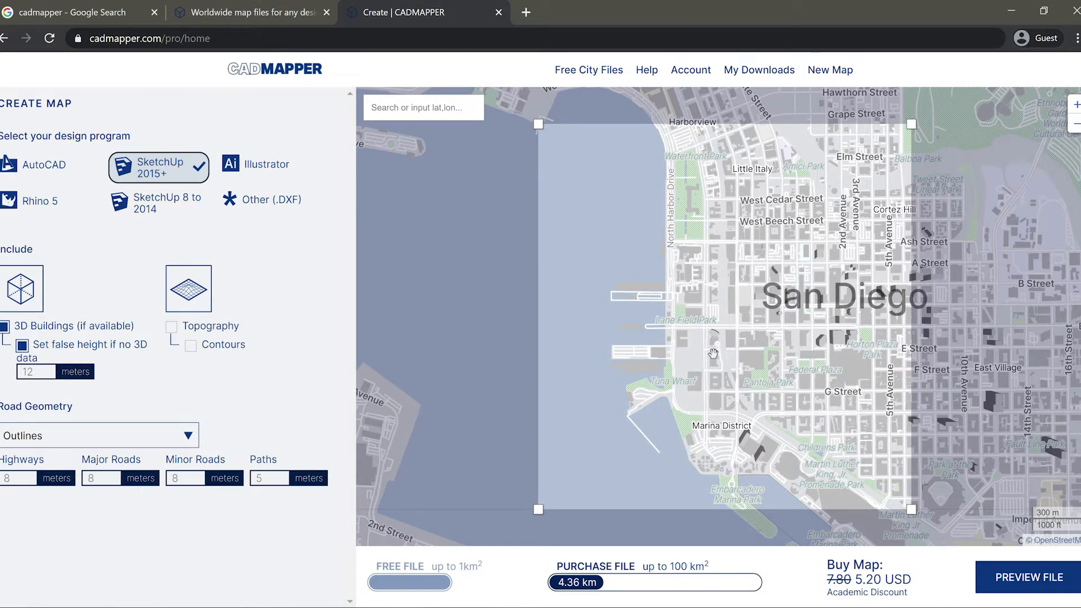
scroll(701, 299, up, 3)
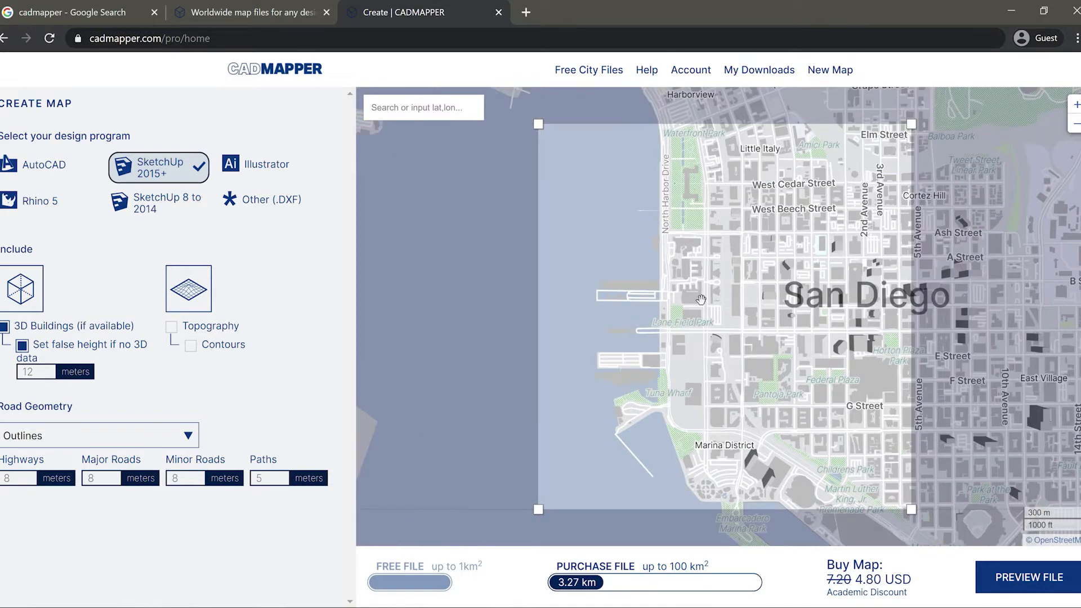
scroll(673, 332, up, 1)
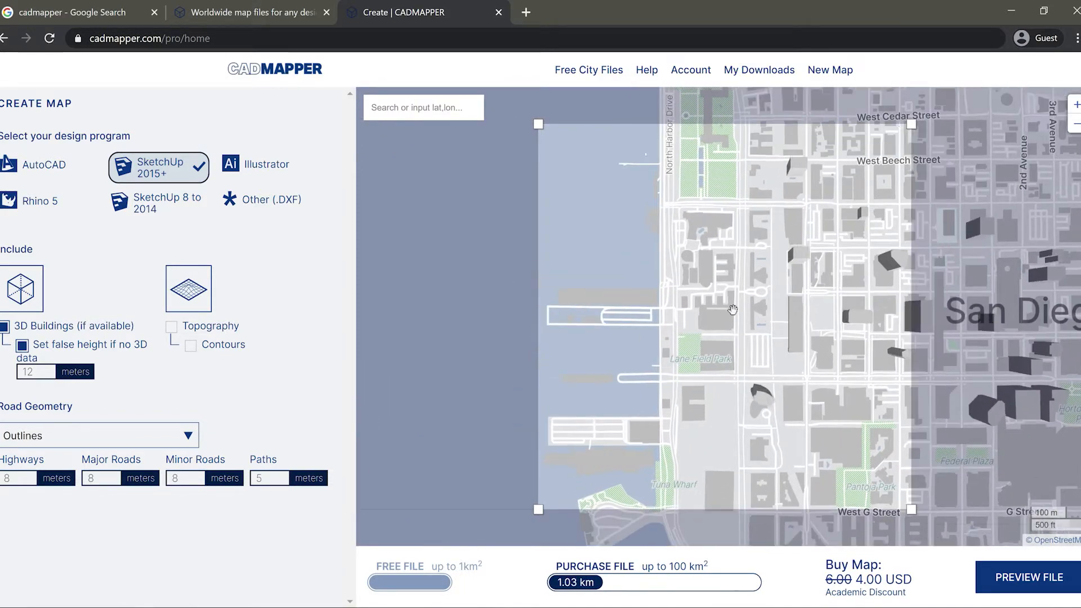
scroll(651, 368, up, 2)
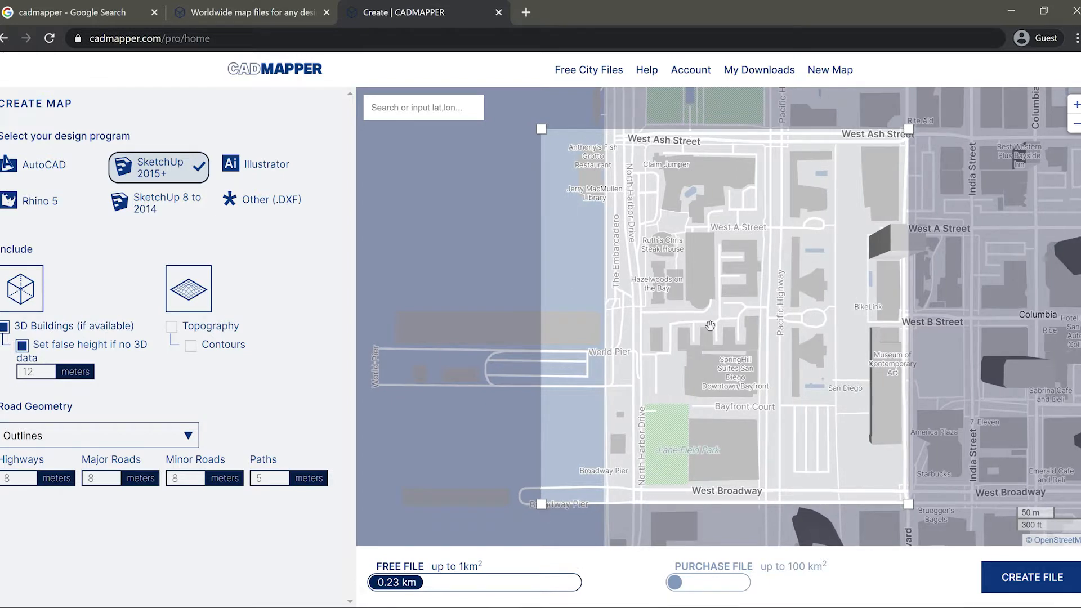
scroll(702, 327, down, 3)
scroll(701, 327, down, 3)
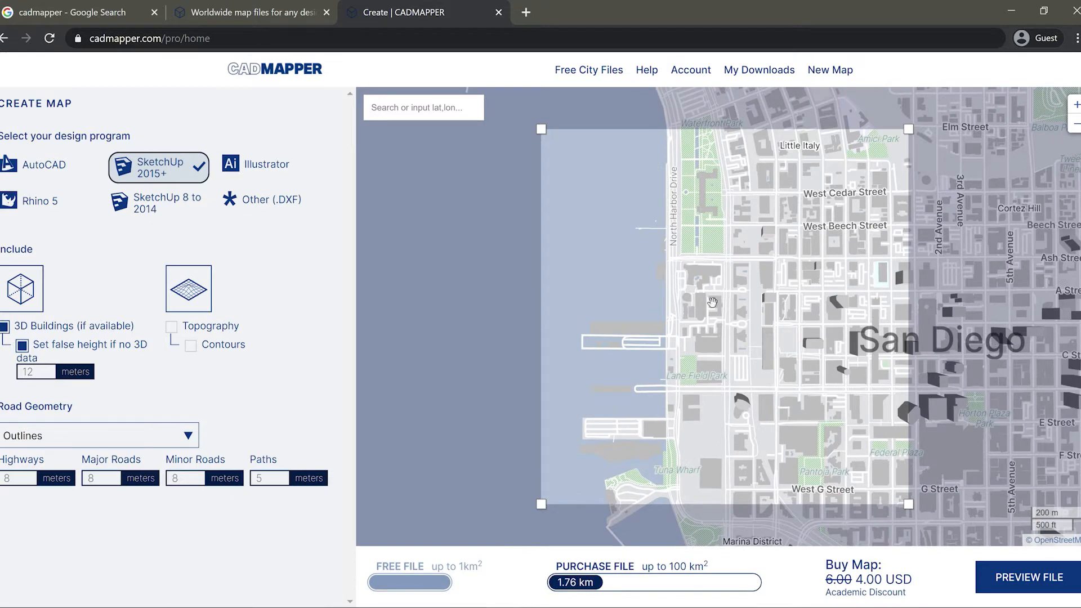
scroll(711, 315, up, 3)
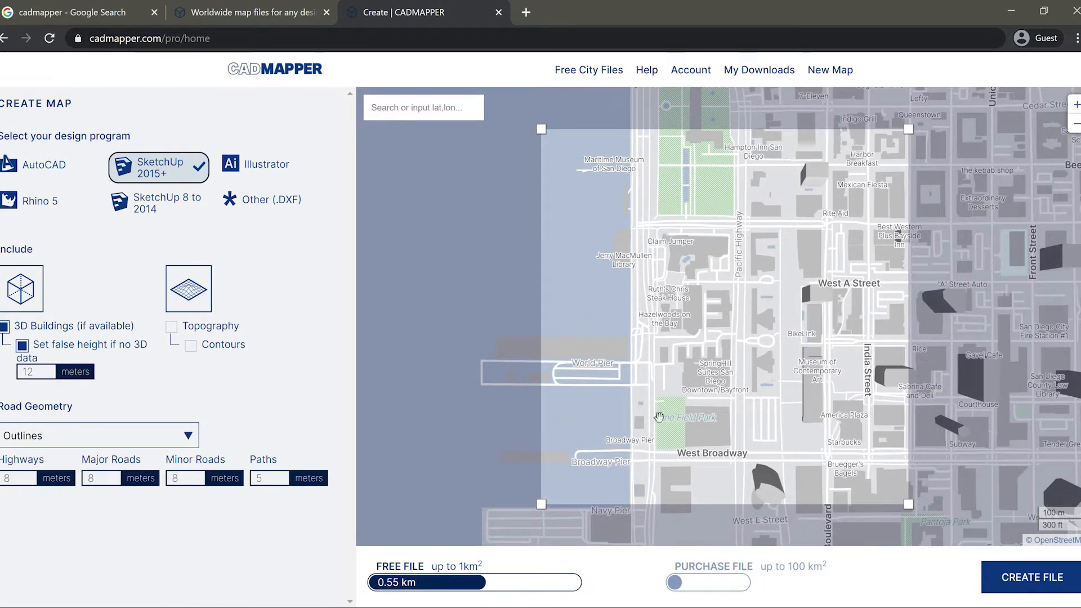
scroll(720, 320, up, 2)
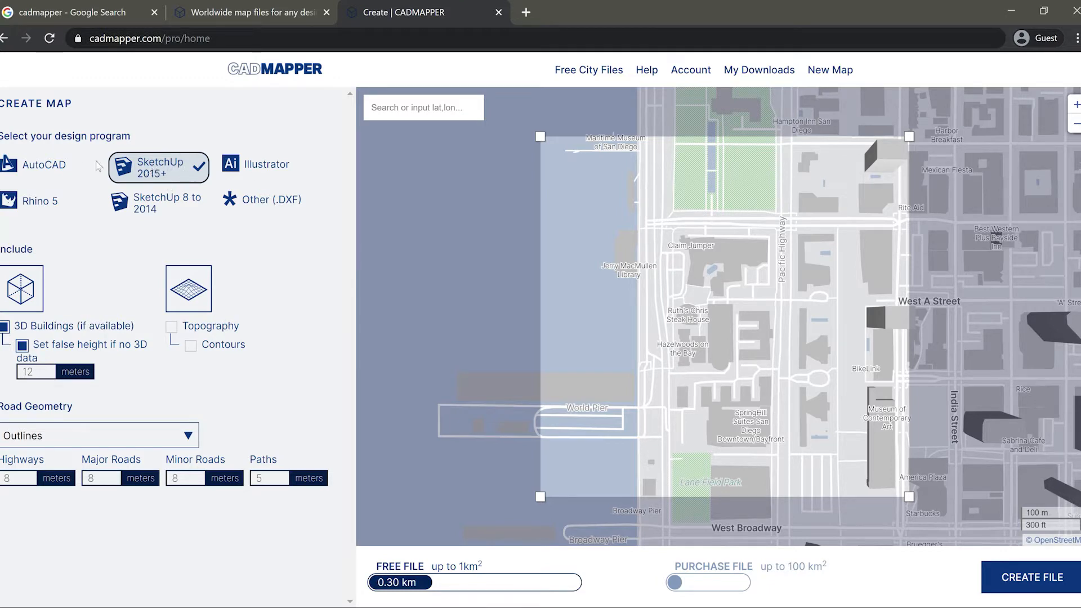
Step: Create the map file for SketchUp 2015+ with 3D buildings, a 12-meter false height and Centerlines road geometry
click(79, 166)
click(153, 168)
click(46, 372)
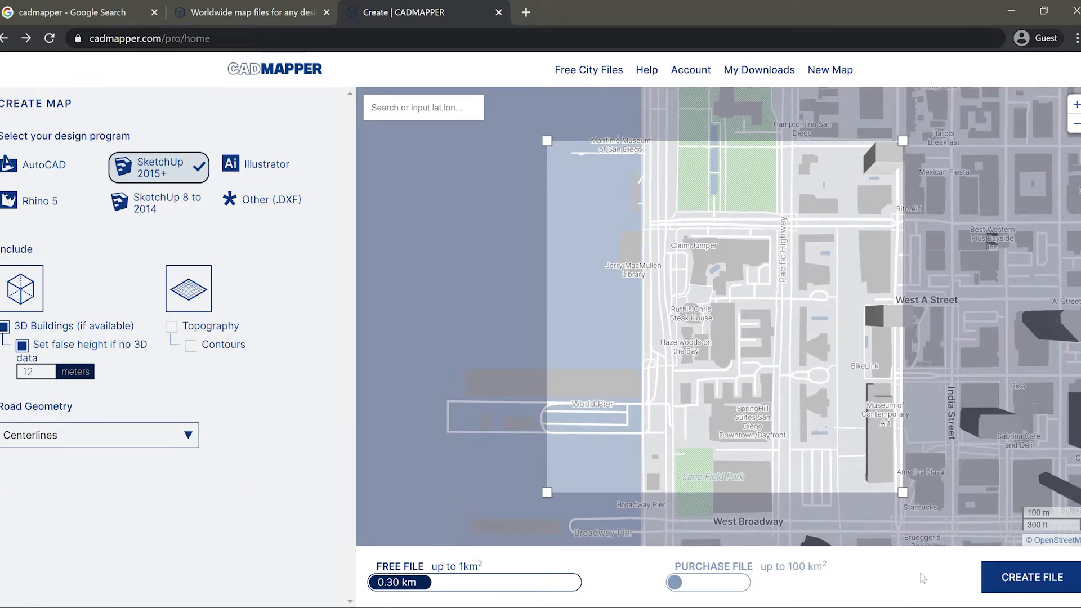
click(1040, 579)
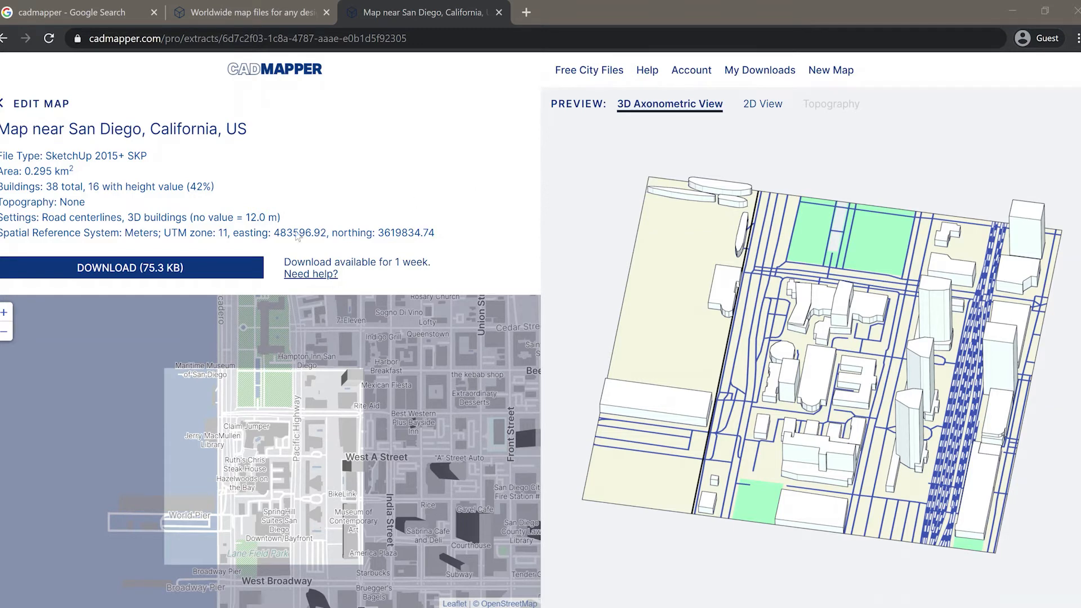
Step: Download the San Diego map ZIP and show it in its download folder
click(130, 275)
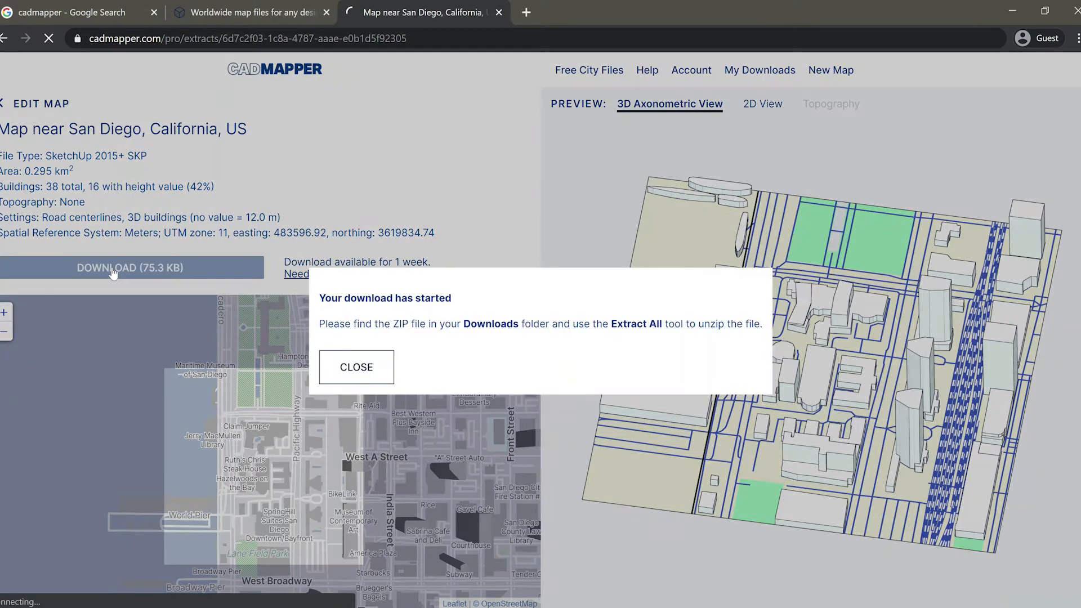
click(355, 351)
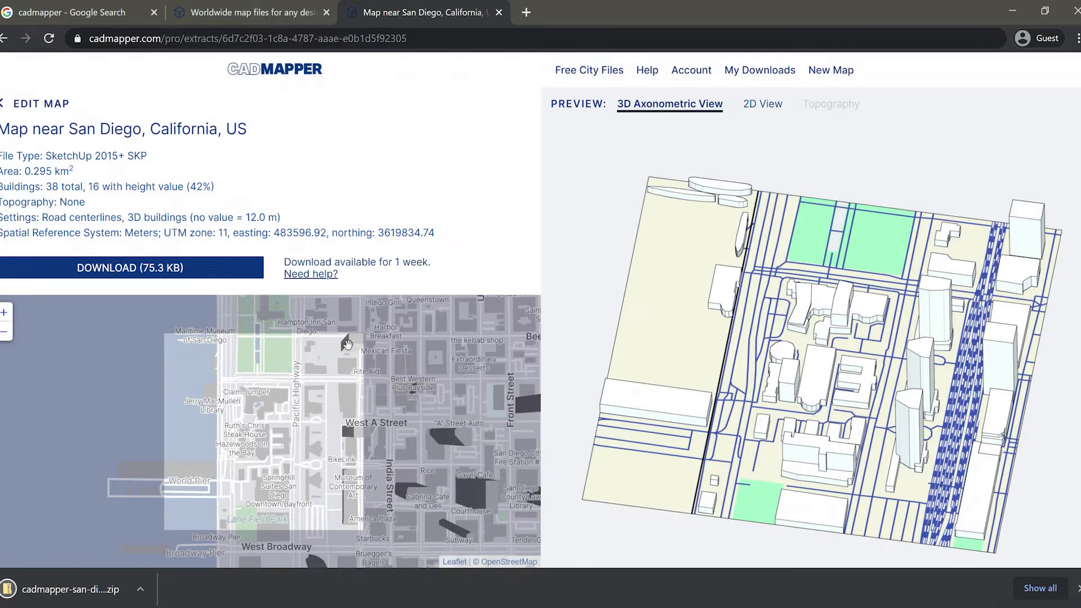
click(139, 591)
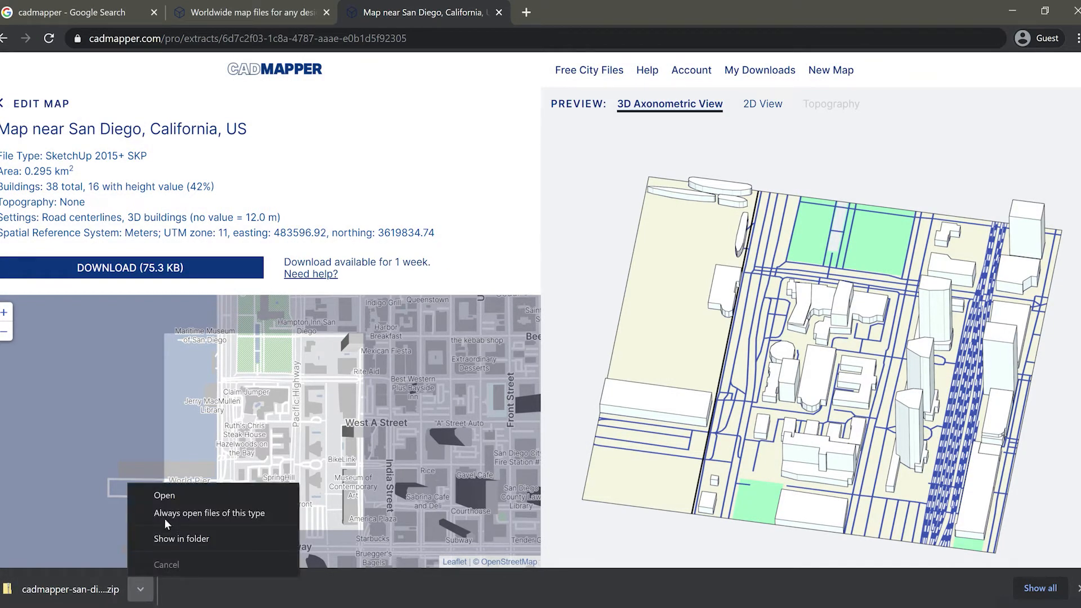
click(183, 540)
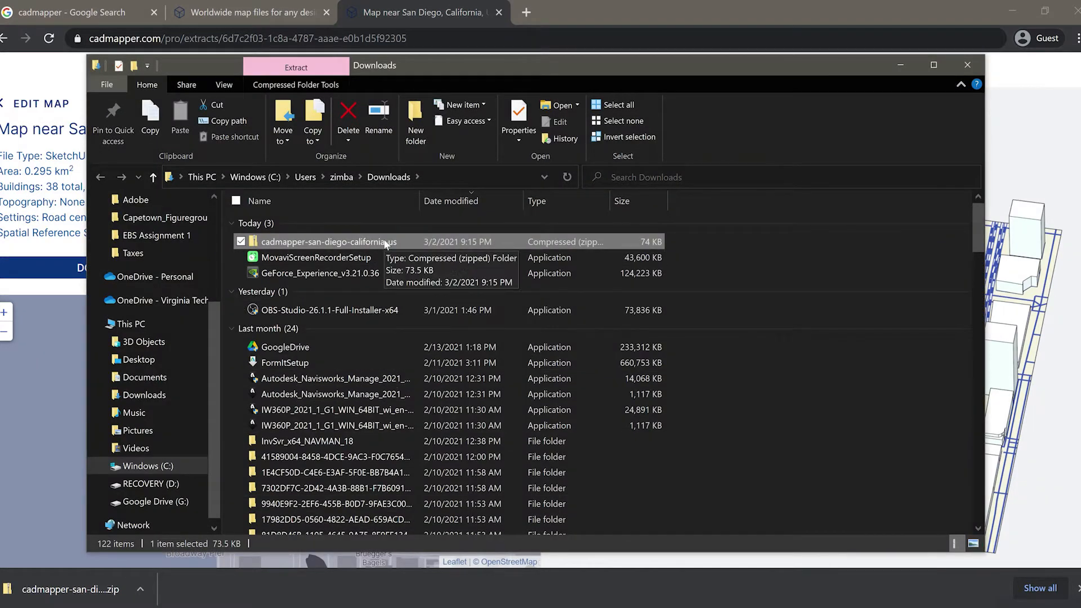
Step: Move the cadmapper-san-diego-california-us ZIP from Downloads into the Cadmapper folder of BIG diagram video
key(ctrl+x)
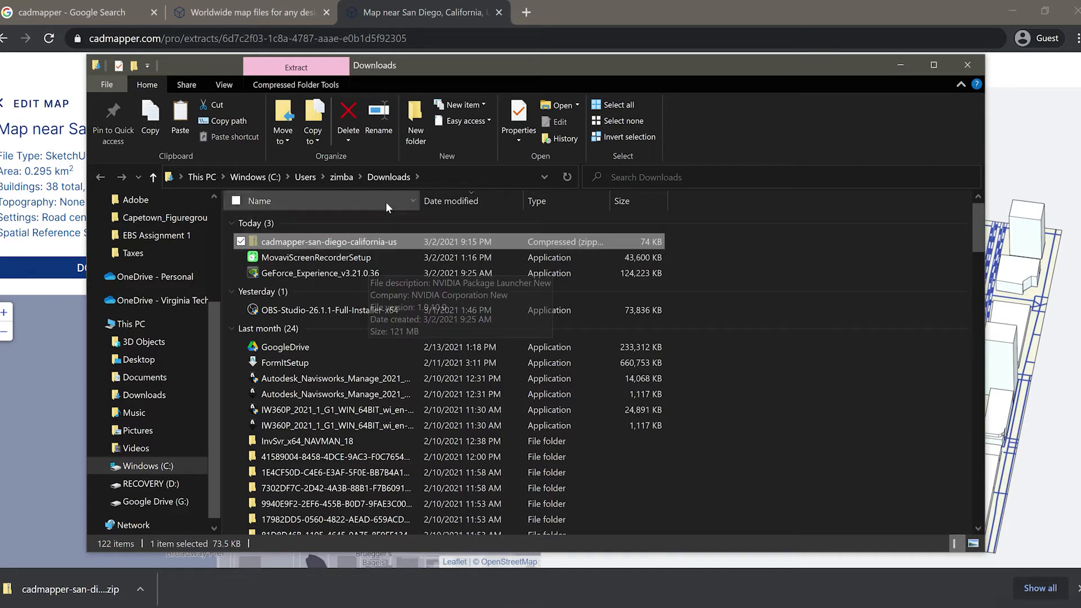
scroll(149, 304, up, 3)
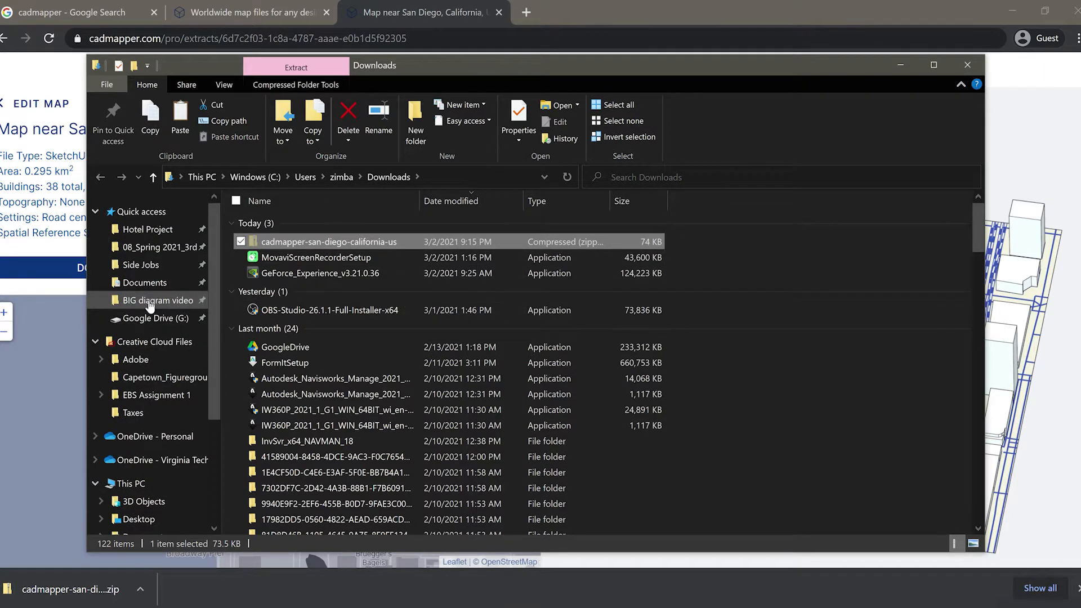
click(149, 302)
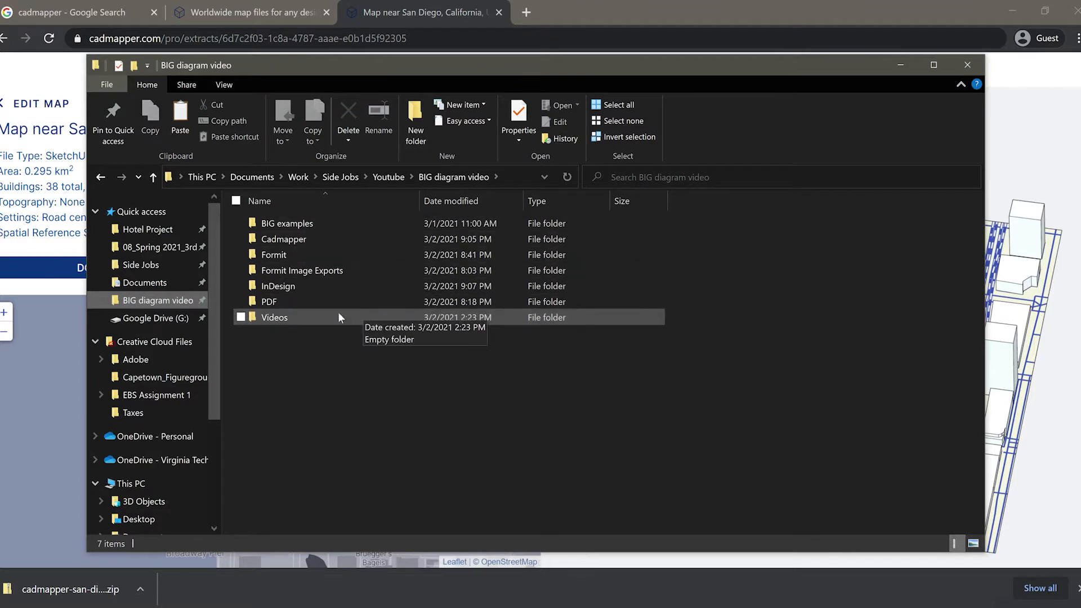
double_click(302, 240)
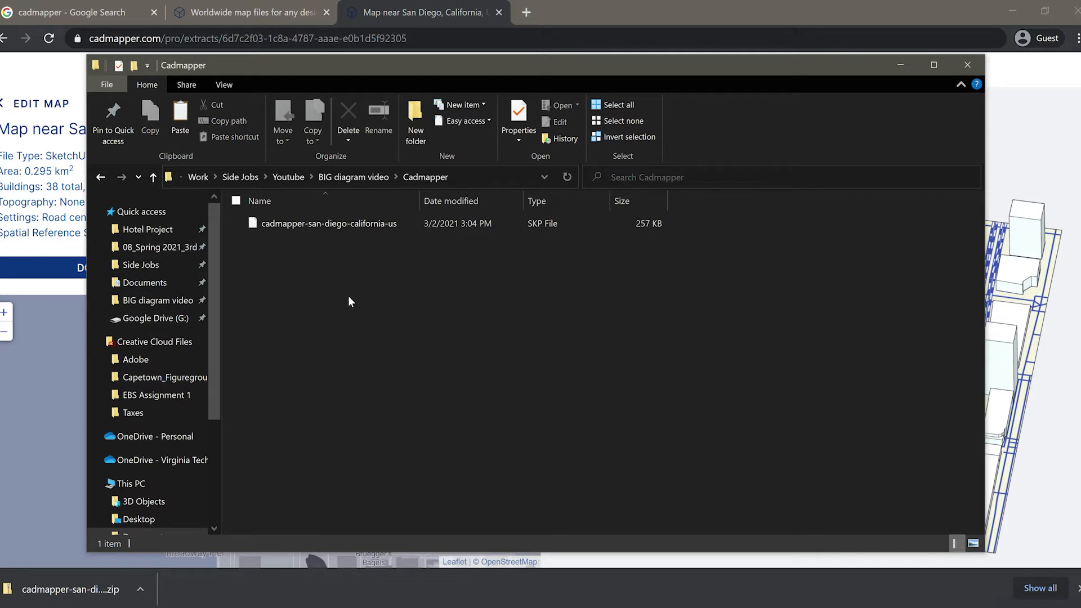
key(ctrl+v)
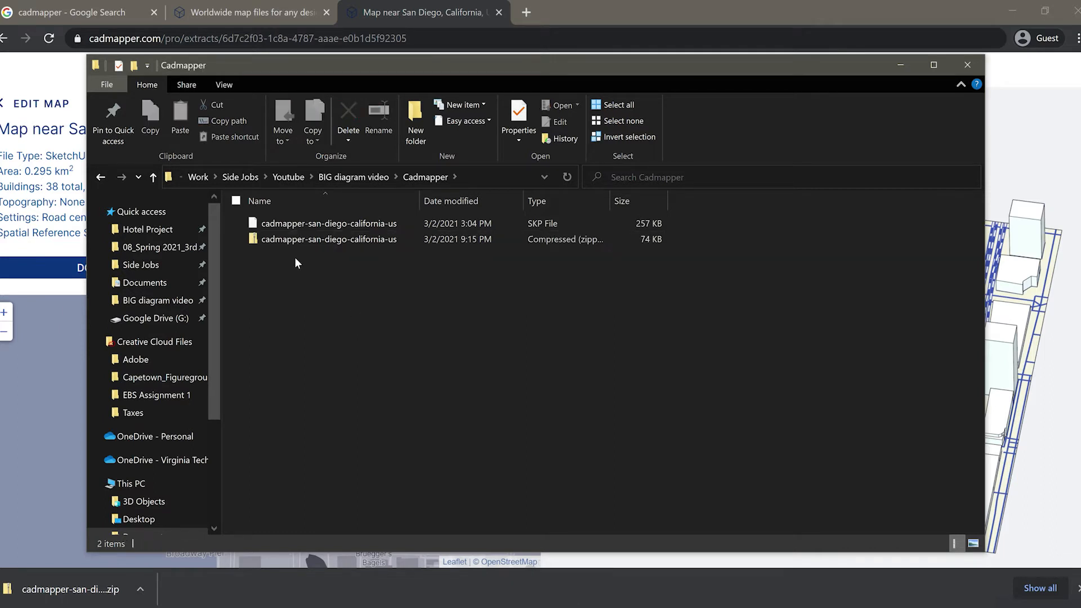
Step: Extract the cadmapper-san-diego-california-us ZIP with the extraction path shortened to the Cadmapper folder of BIG diagram video
click(301, 239)
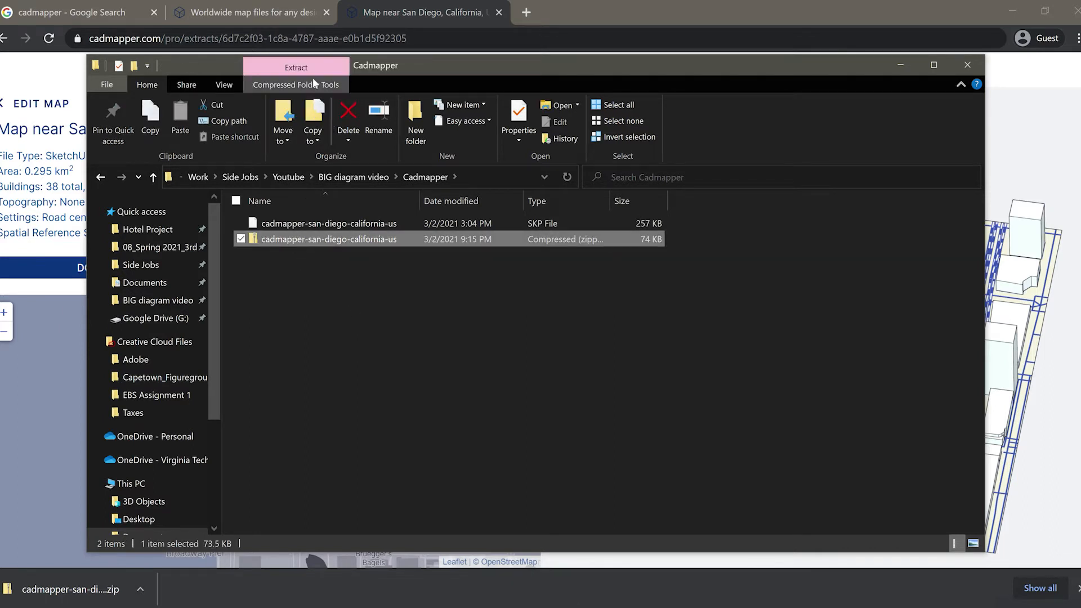
click(297, 85)
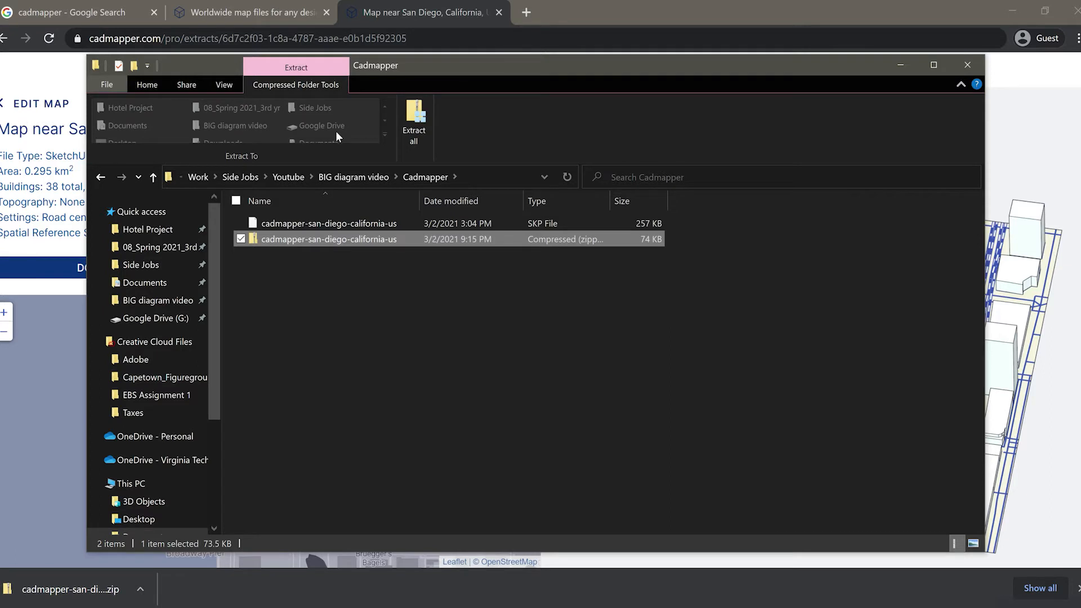
click(413, 121)
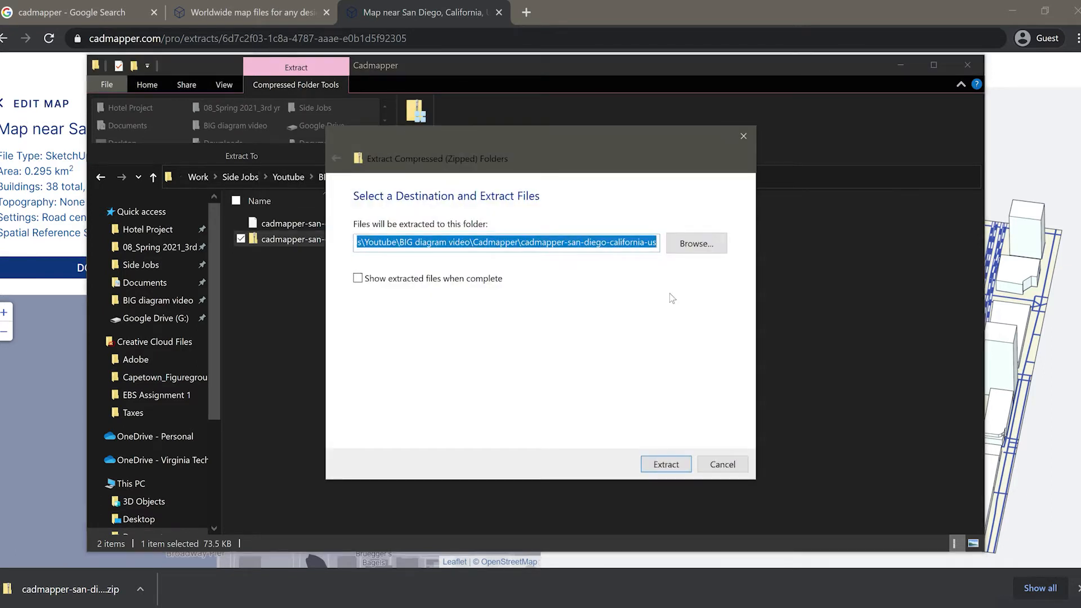
click(622, 242)
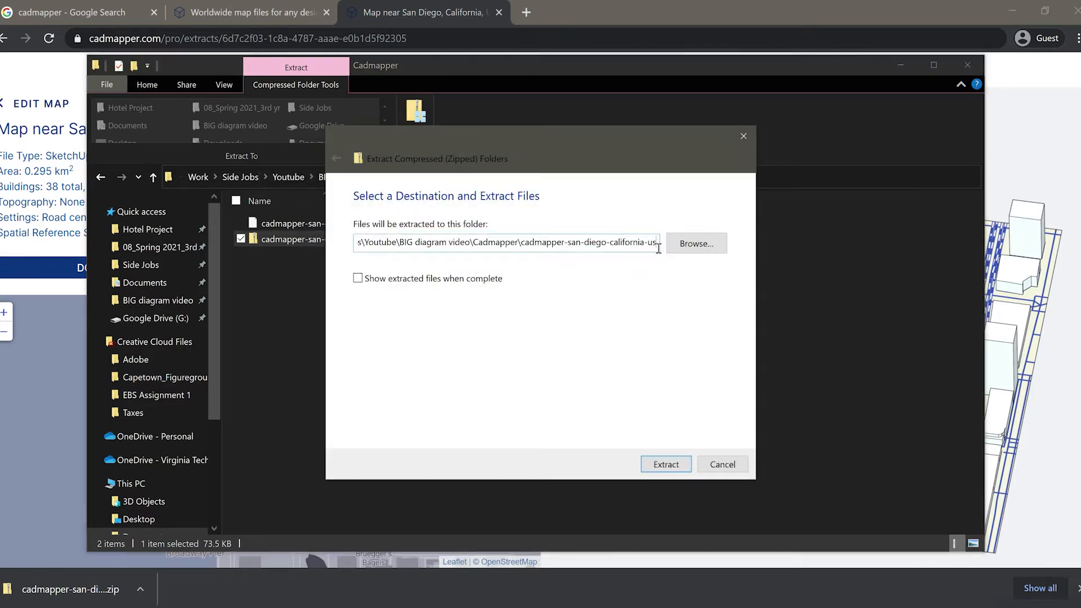
key(BackSpace)
key(BackSpace)
key(BackSpace)
key(BackSpace)
key(BackSpace)
key(BackSpace)
key(BackSpace)
key(BackSpace)
key(BackSpace)
key(BackSpace)
key(BackSpace)
key(BackSpace)
key(BackSpace)
key(BackSpace)
key(BackSpace)
key(BackSpace)
key(BackSpace)
key(BackSpace)
key(BackSpace)
key(BackSpace)
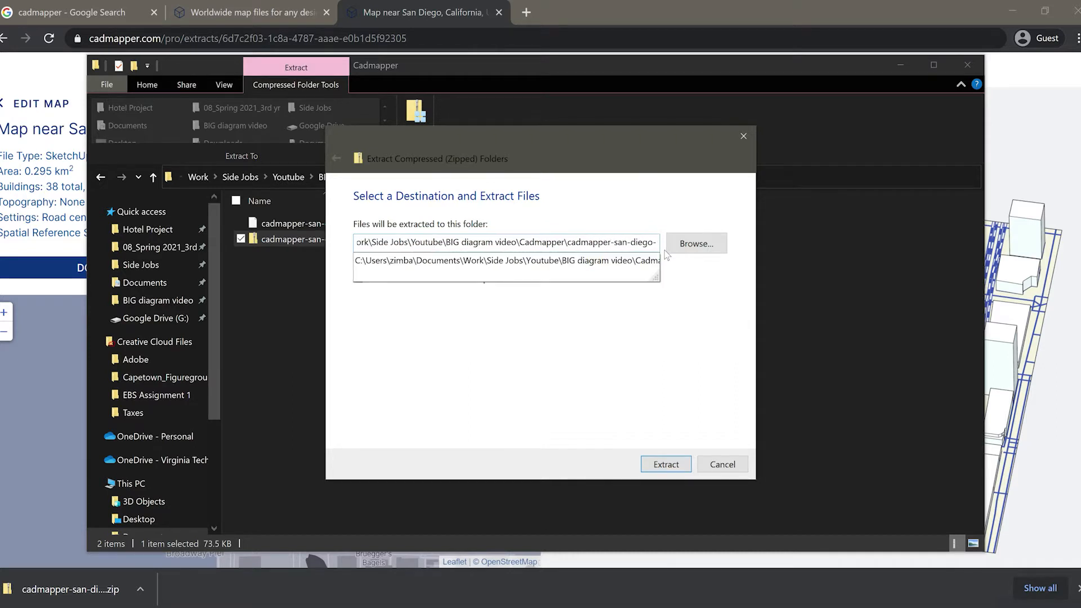
key(BackSpace)
key(BackSpace)
key(BackSpace)
key(BackSpace)
key(BackSpace)
key(BackSpace)
key(BackSpace)
key(BackSpace)
key(BackSpace)
key(BackSpace)
key(BackSpace)
key(BackSpace)
key(BackSpace)
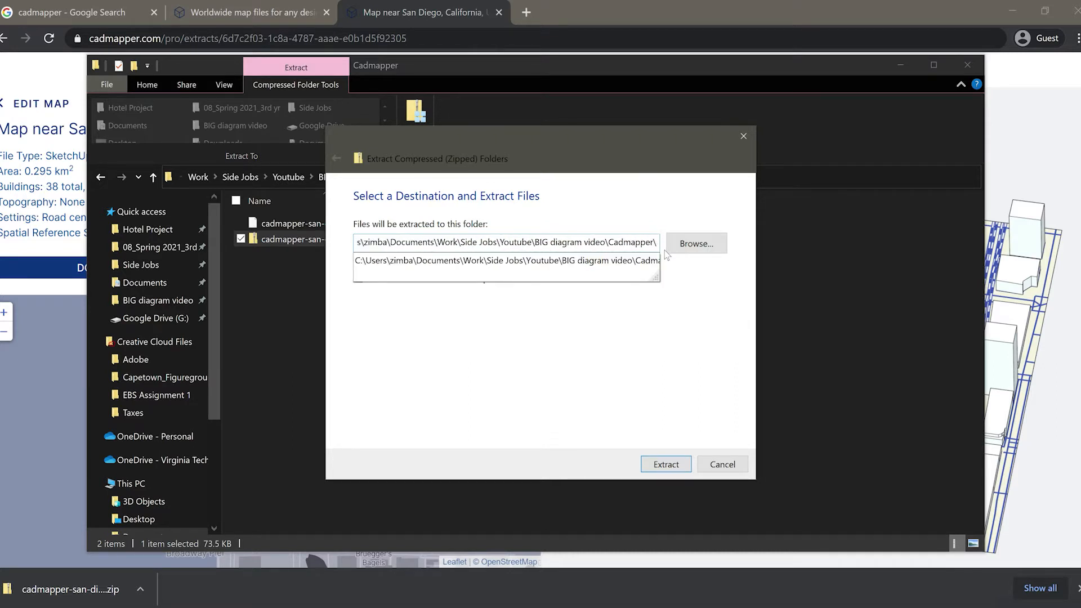
click(667, 461)
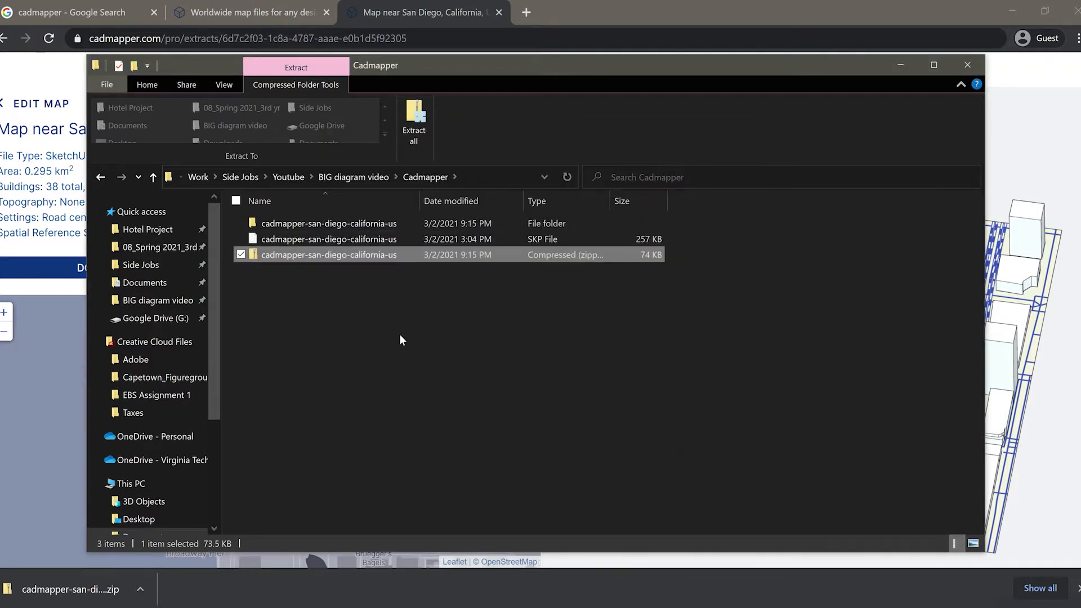
Step: Open the extracted cadmapper-san-diego-california-us folder to check its contents
click(317, 223)
double_click(316, 223)
click(315, 223)
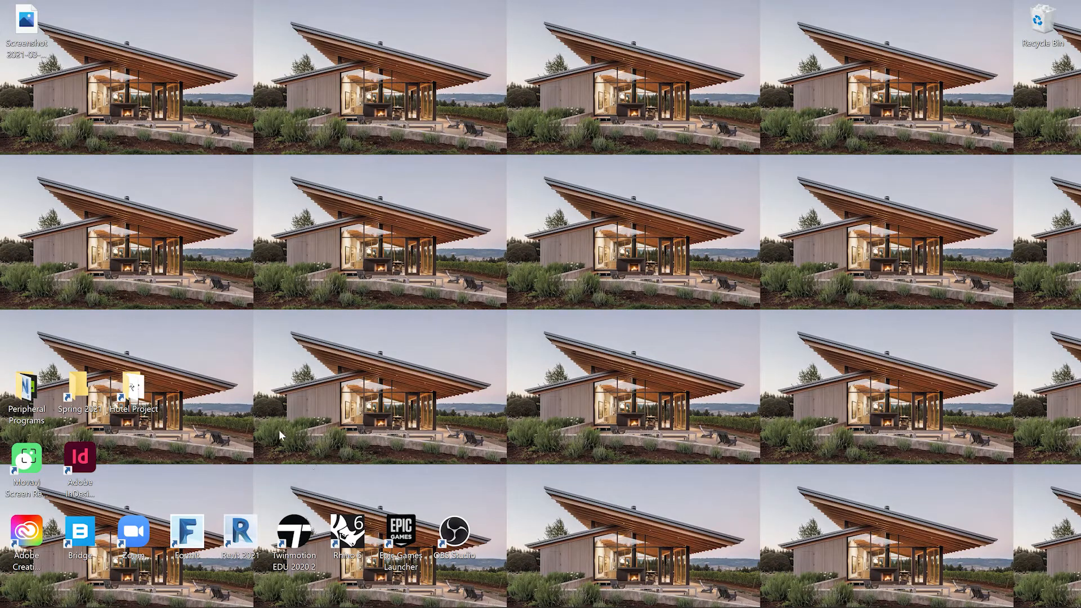
Step: Launch FormIt and display the sketch properties of the untitled sketch
double_click(187, 532)
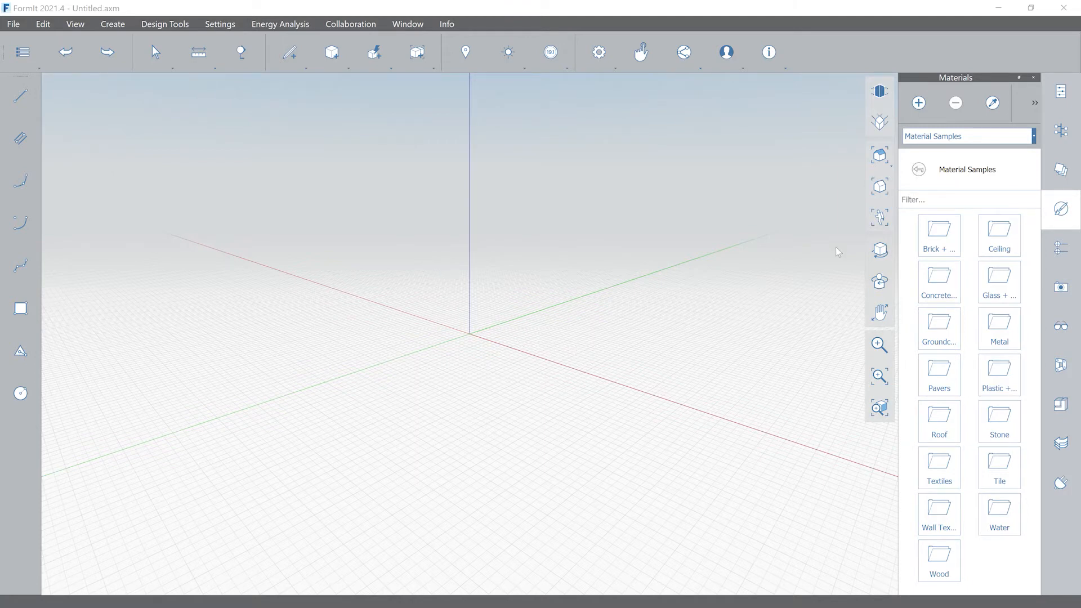
click(1061, 91)
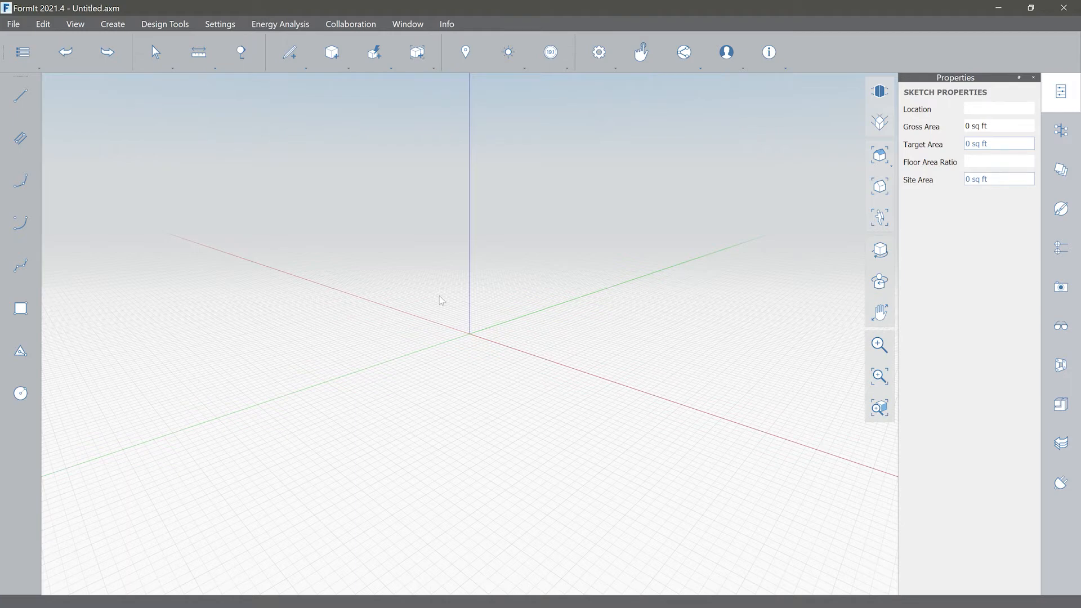
Step: Import the local SKP file cadmapper-san-diego-california-us from the Cadmapper folder of BIG diagram video into the sketch
click(18, 25)
key(Right)
mouse_move(15, 25)
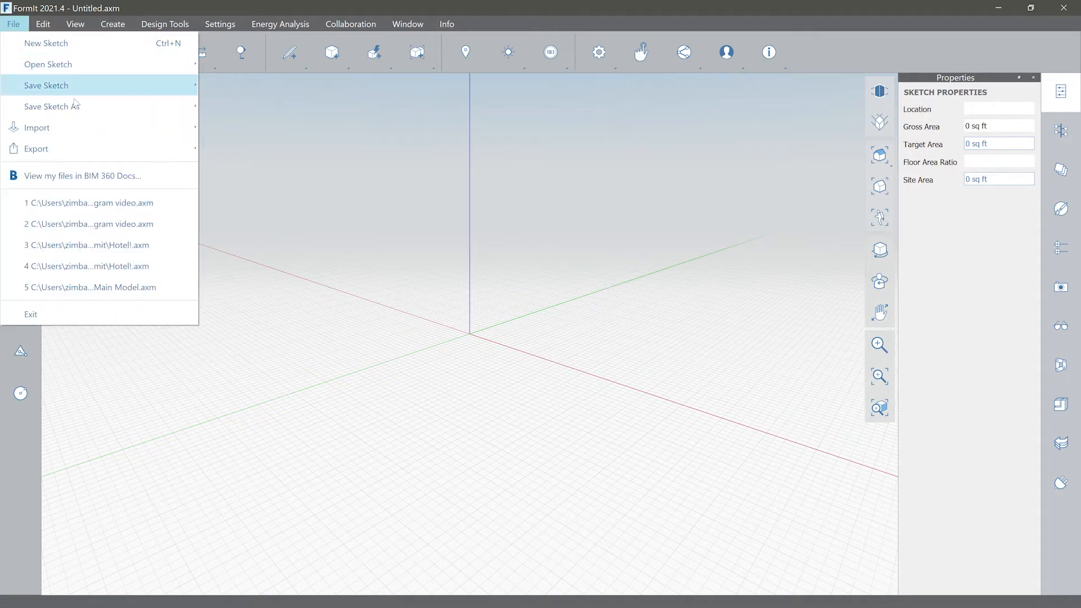
mouse_move(164, 135)
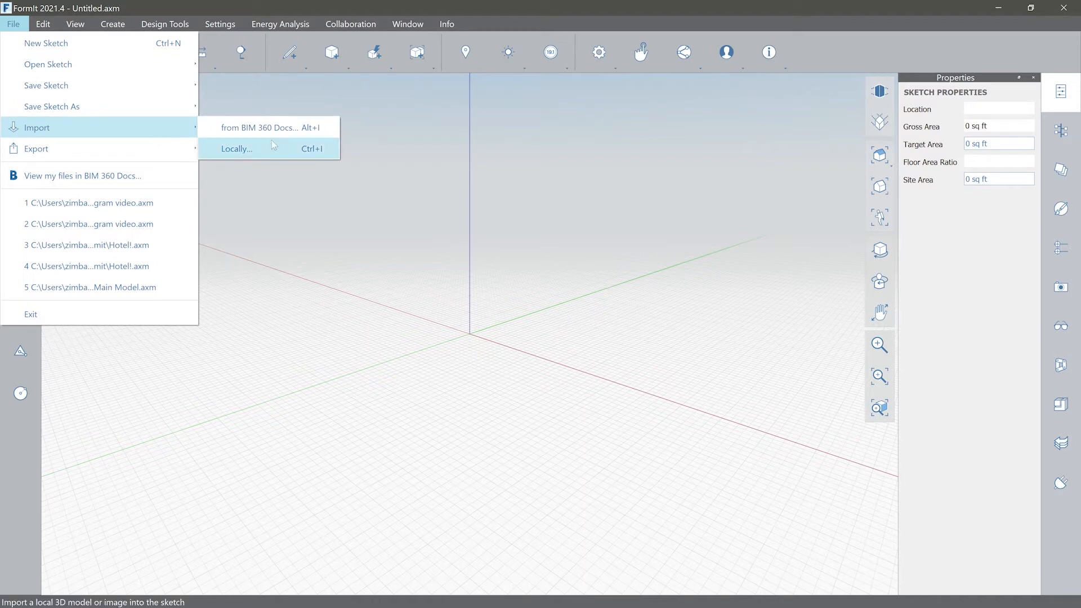
click(406, 204)
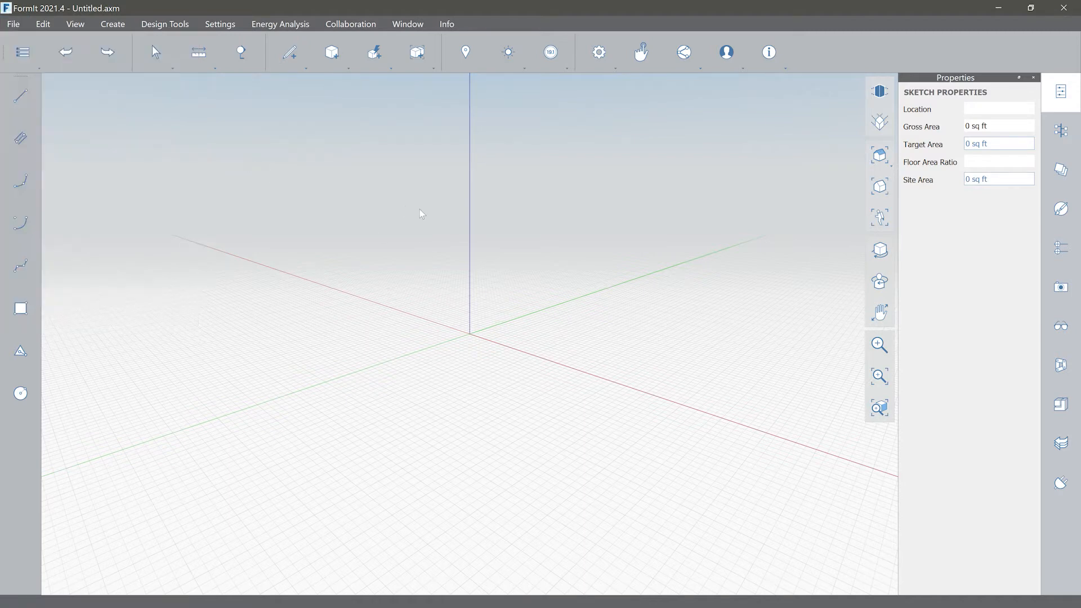
key(ctrl+i)
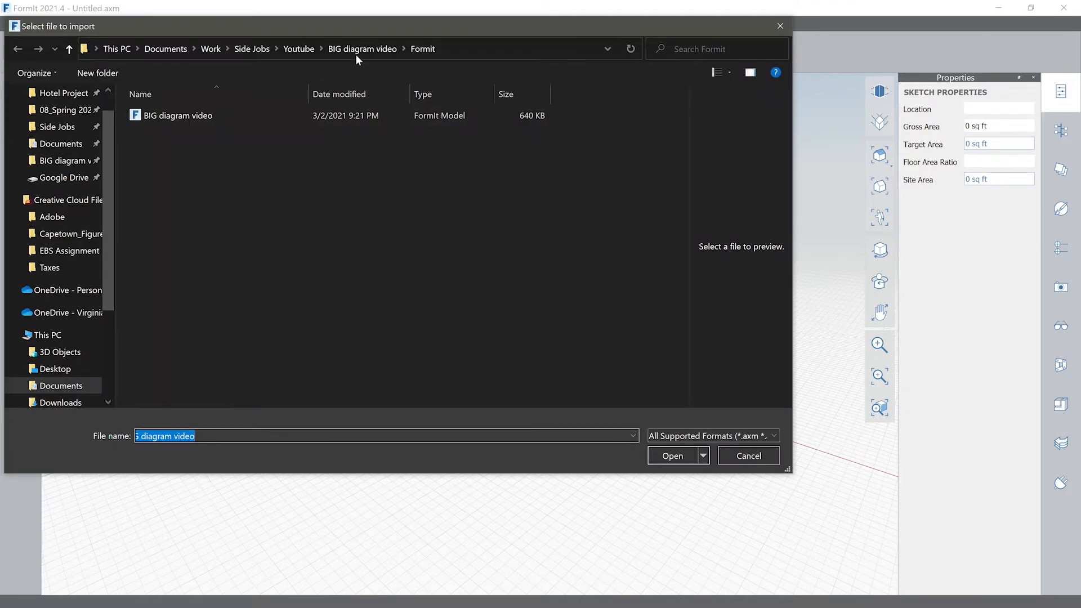
click(358, 51)
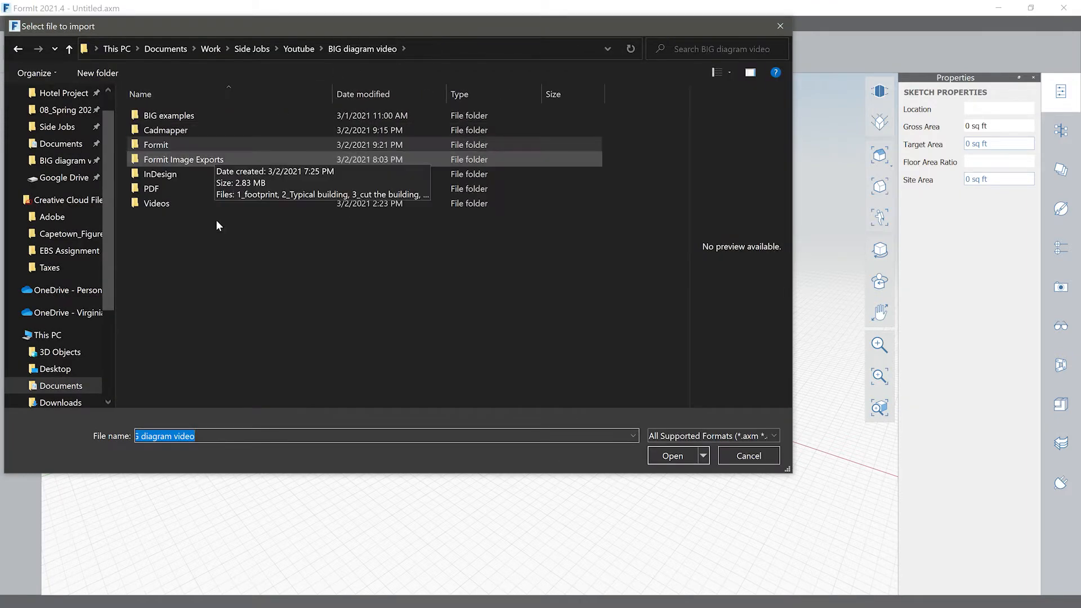
double_click(185, 131)
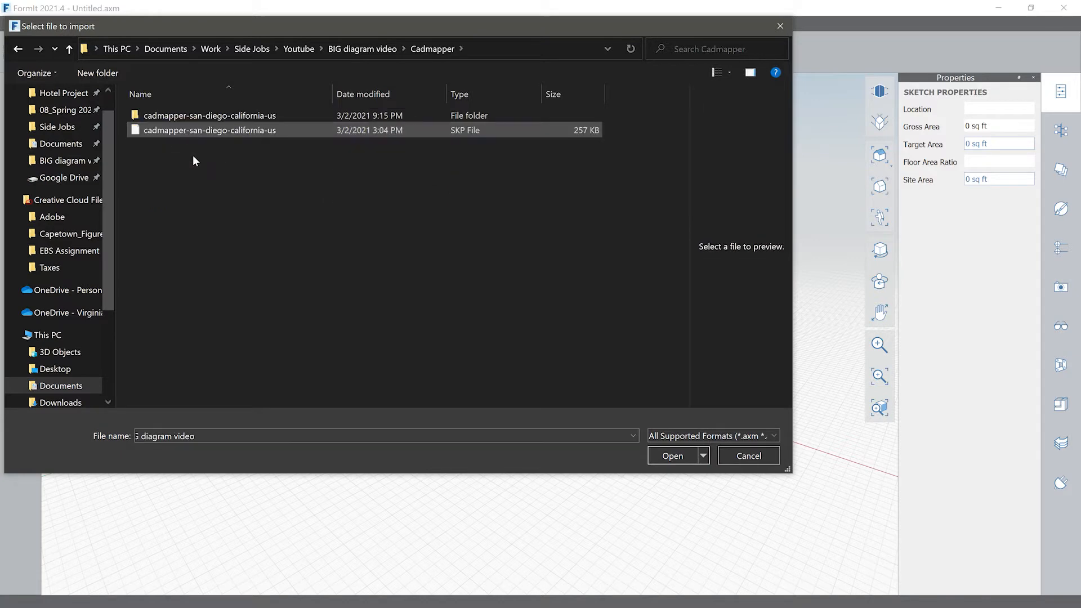
click(188, 129)
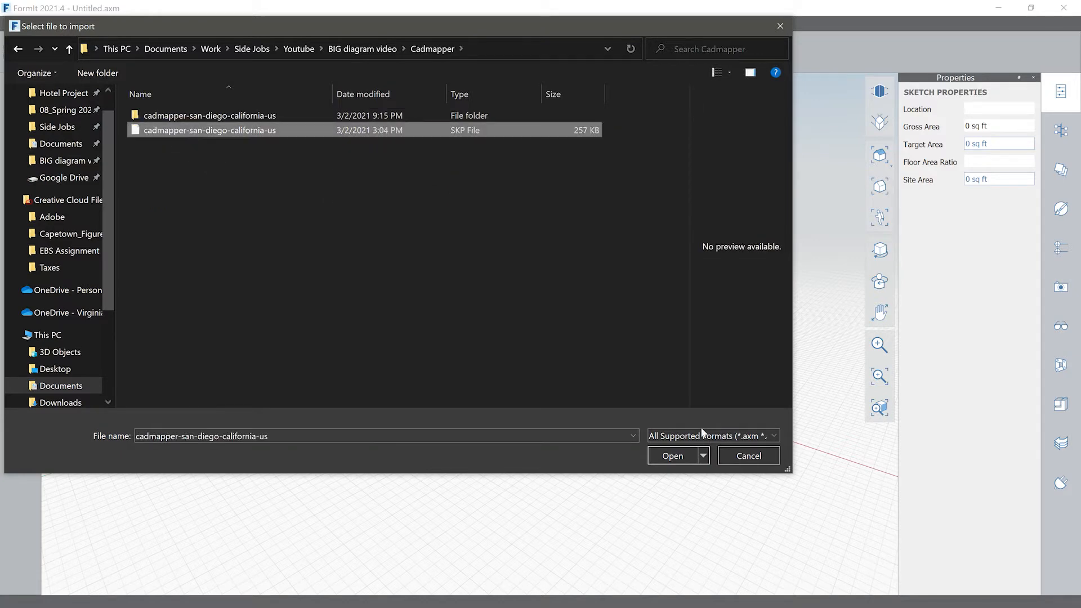
click(668, 457)
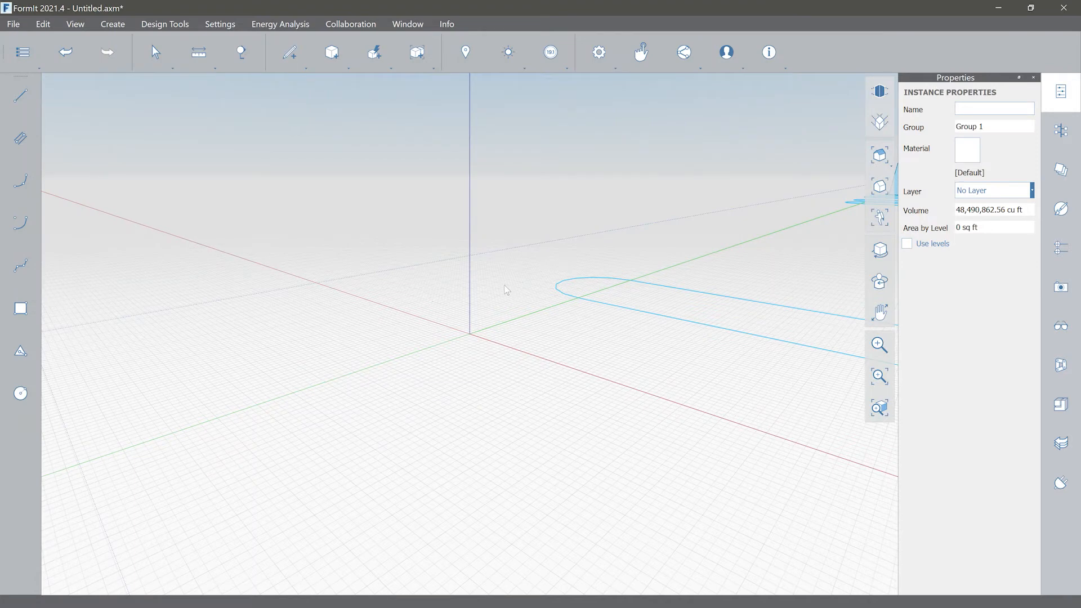
Step: Deselect the imported city model and examine its buildings and streets as a whole
scroll(506, 285, down, 3)
scroll(505, 285, down, 3)
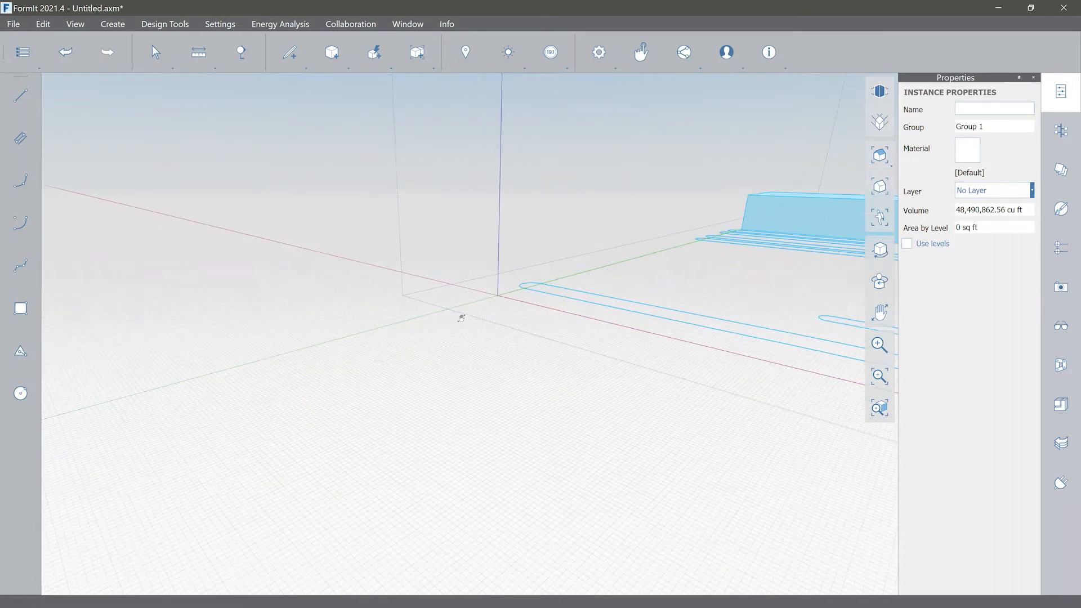
scroll(462, 318, down, 5)
scroll(398, 339, down, 2)
right_drag(394, 374, 676, 397)
scroll(404, 289, down, 3)
middle_drag(407, 291, 453, 317)
scroll(439, 345, up, 3)
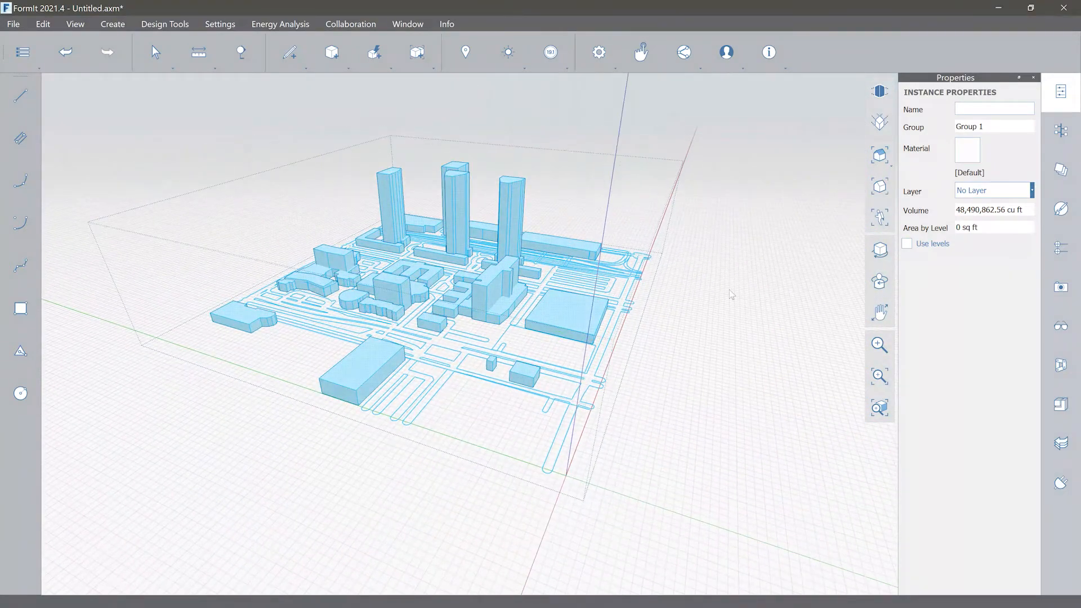
click(641, 298)
scroll(488, 305, up, 4)
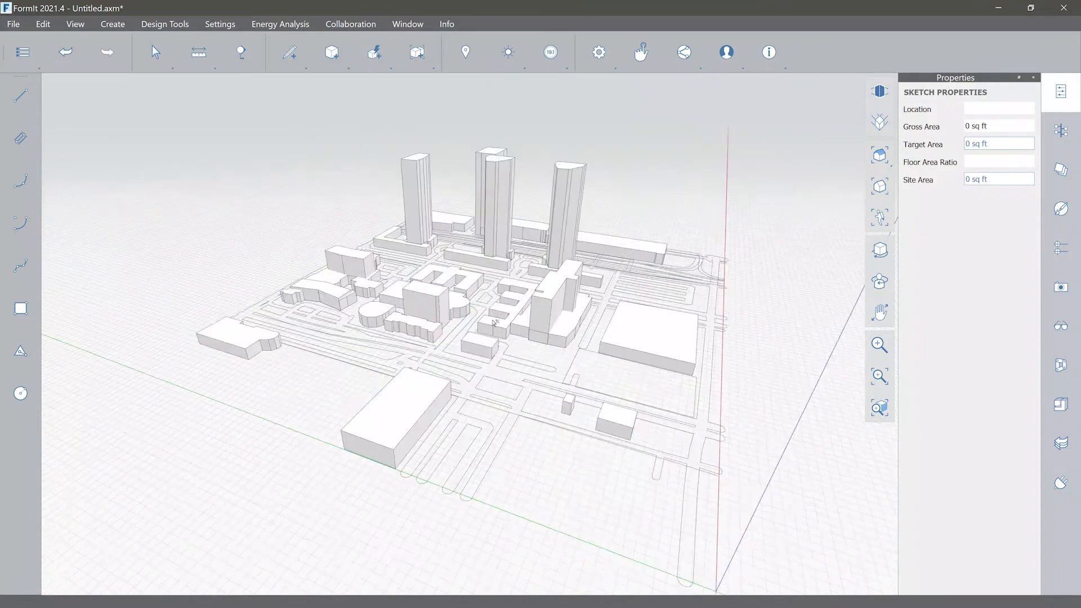
click(488, 304)
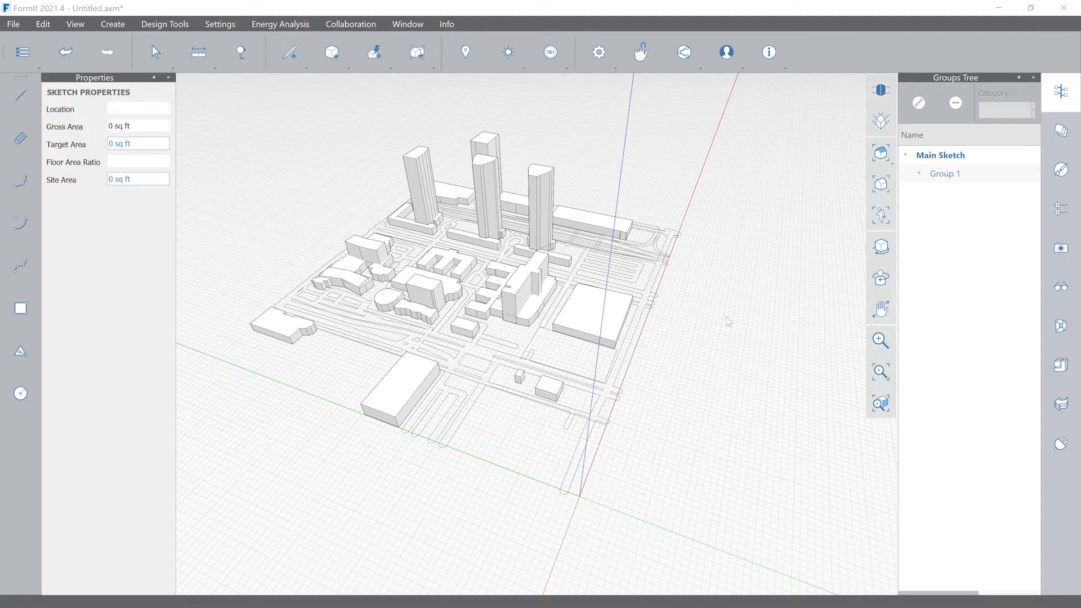
shift+middle_drag(587, 297, 555, 272)
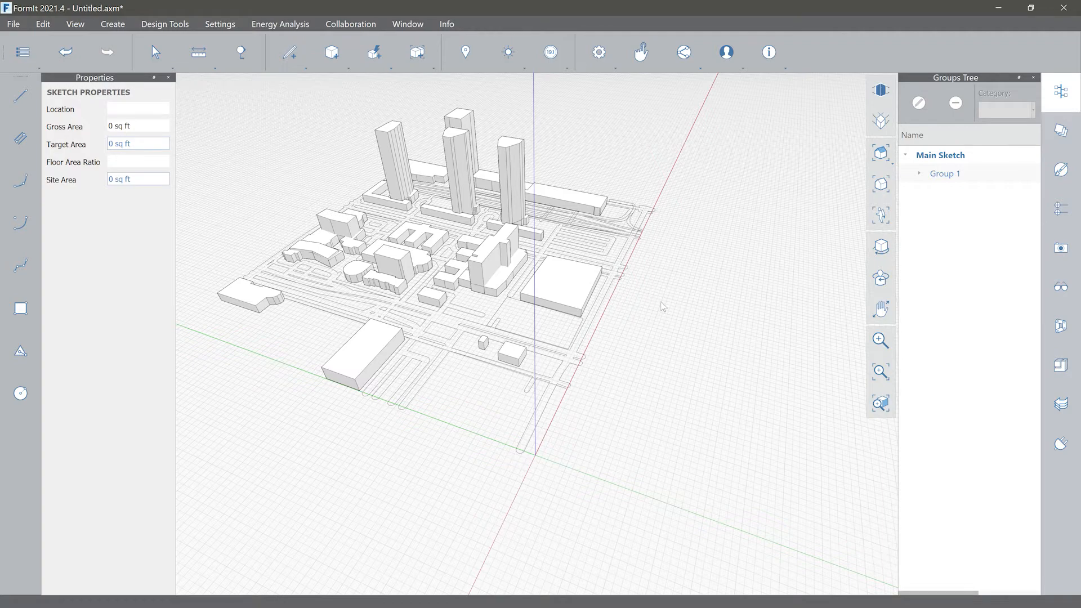
middle_drag(665, 309, 630, 321)
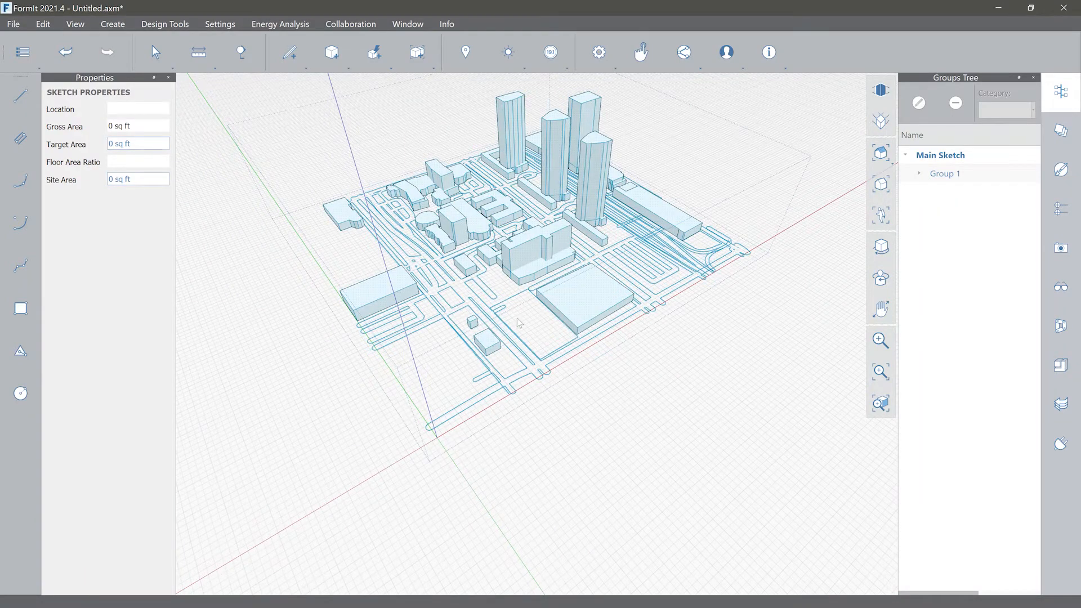
middle_drag(517, 319, 458, 392)
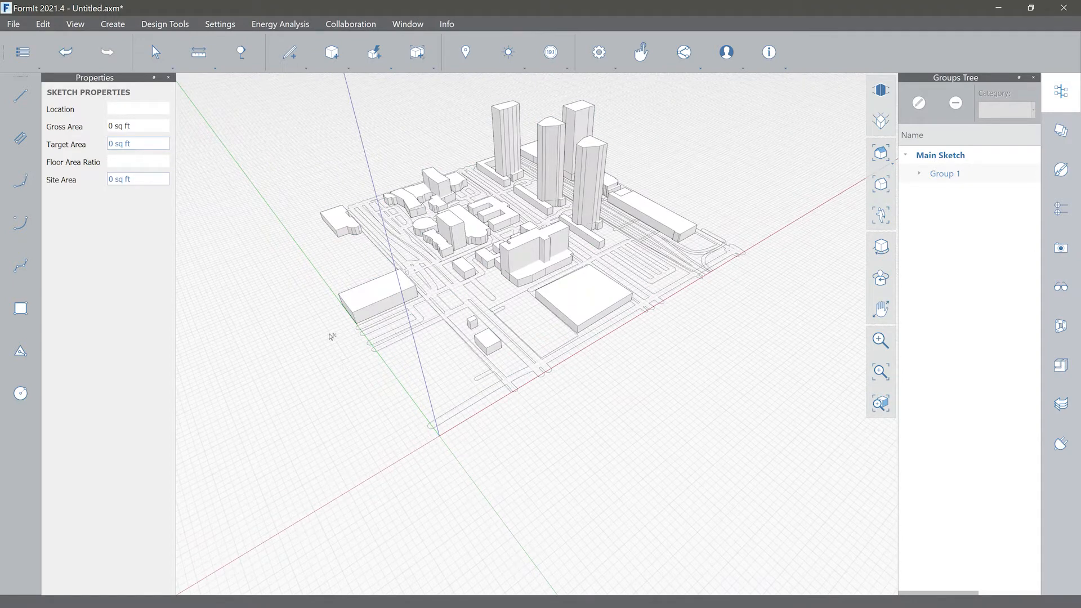
shift+middle_drag(332, 337, 715, 454)
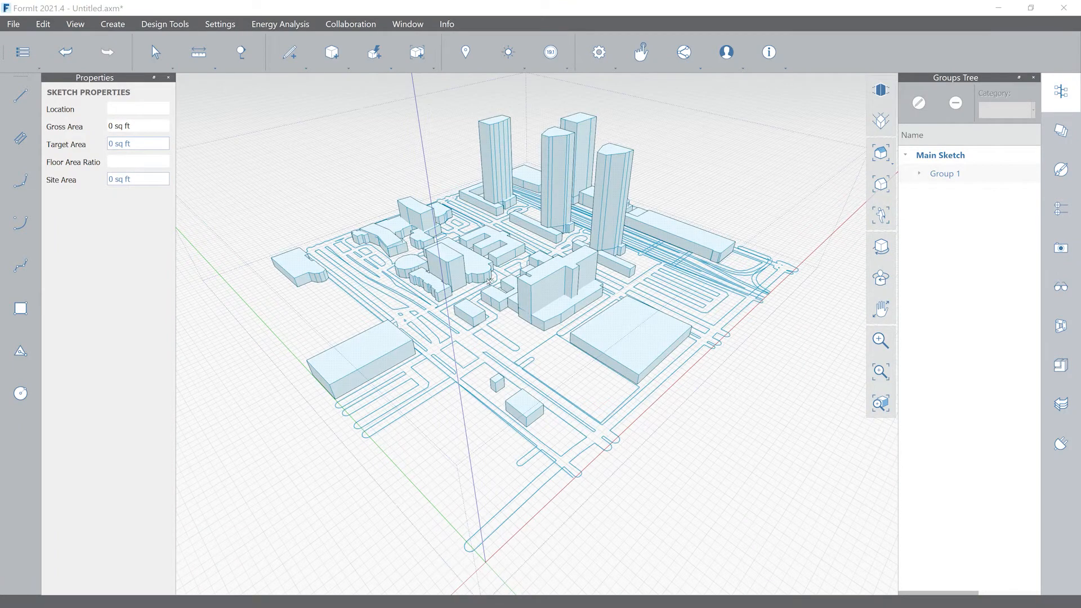
middle_drag(495, 288, 579, 321)
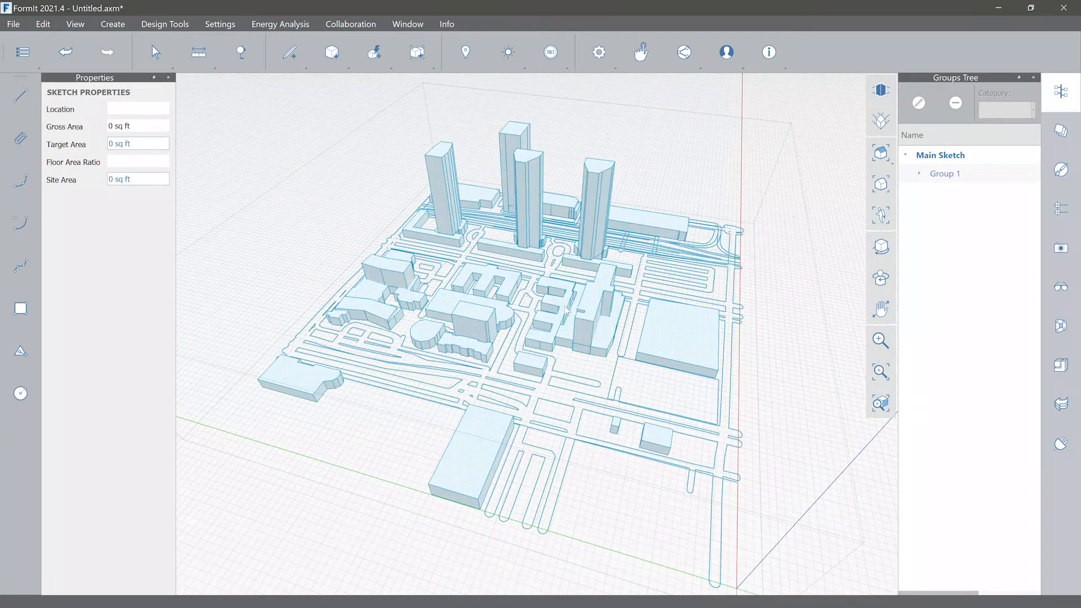
Step: Hide the railways, parks and outline layers, and toggle the coastline layer off and back on
click(1068, 137)
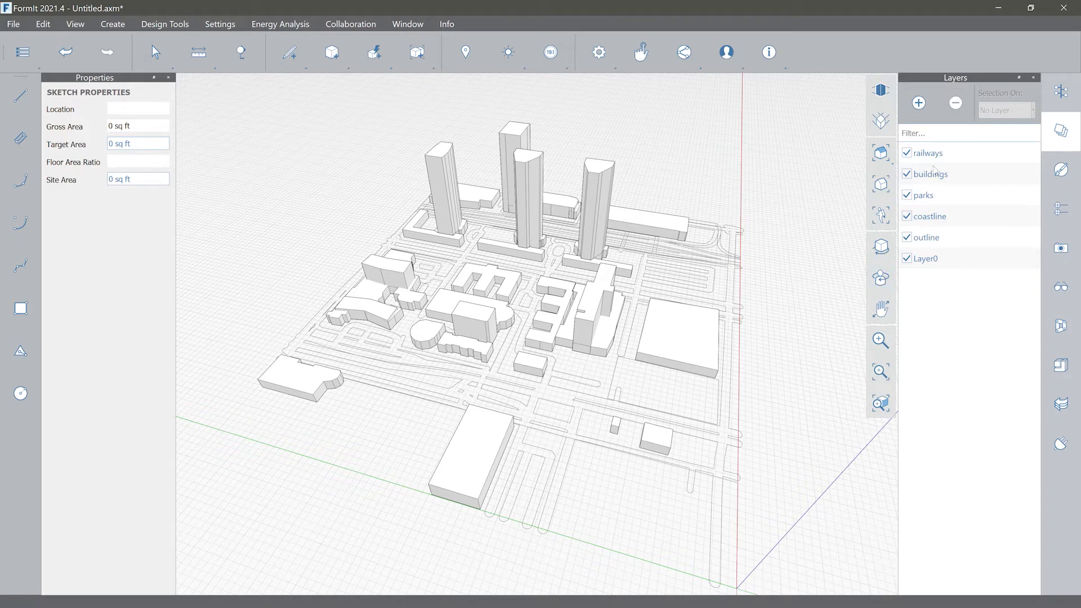
click(908, 153)
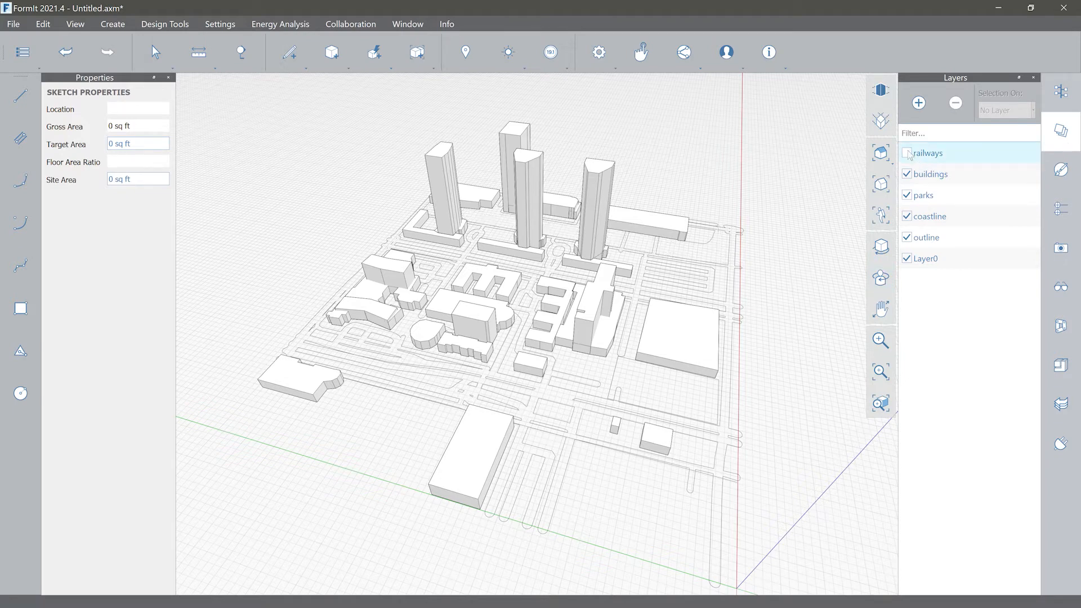
click(907, 195)
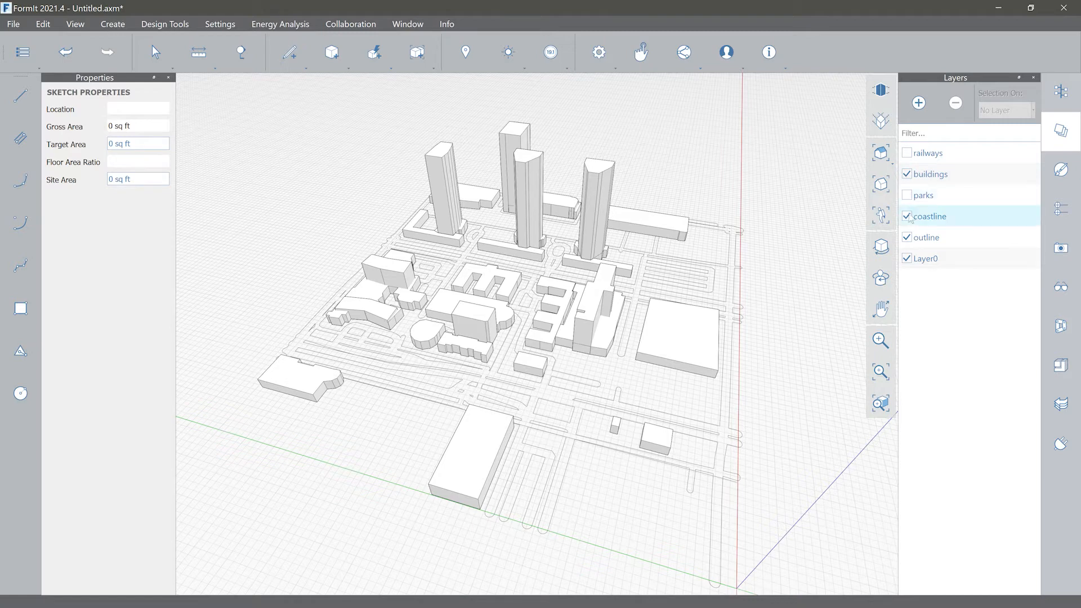
click(907, 216)
click(907, 216)
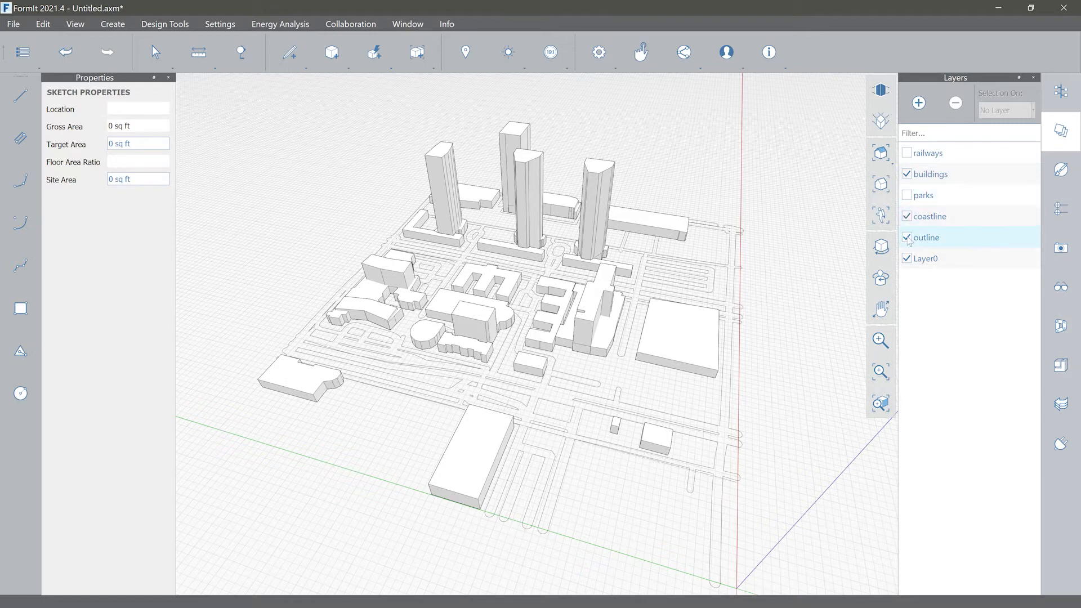
click(907, 238)
click(910, 242)
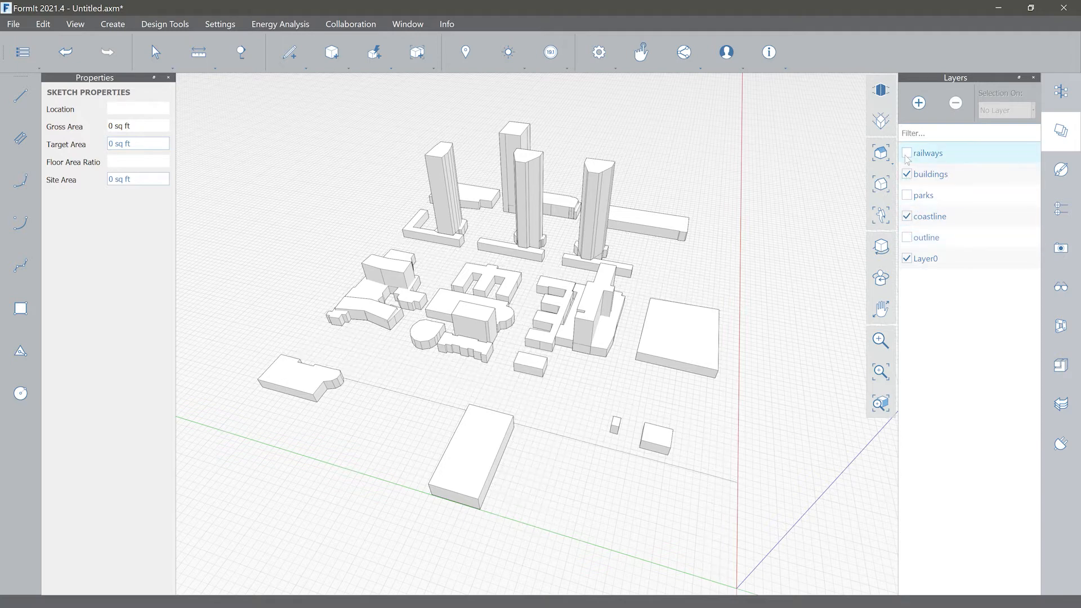
Step: Toggle the buildings layer and the coastline layer off and back on to check what each contains
click(908, 175)
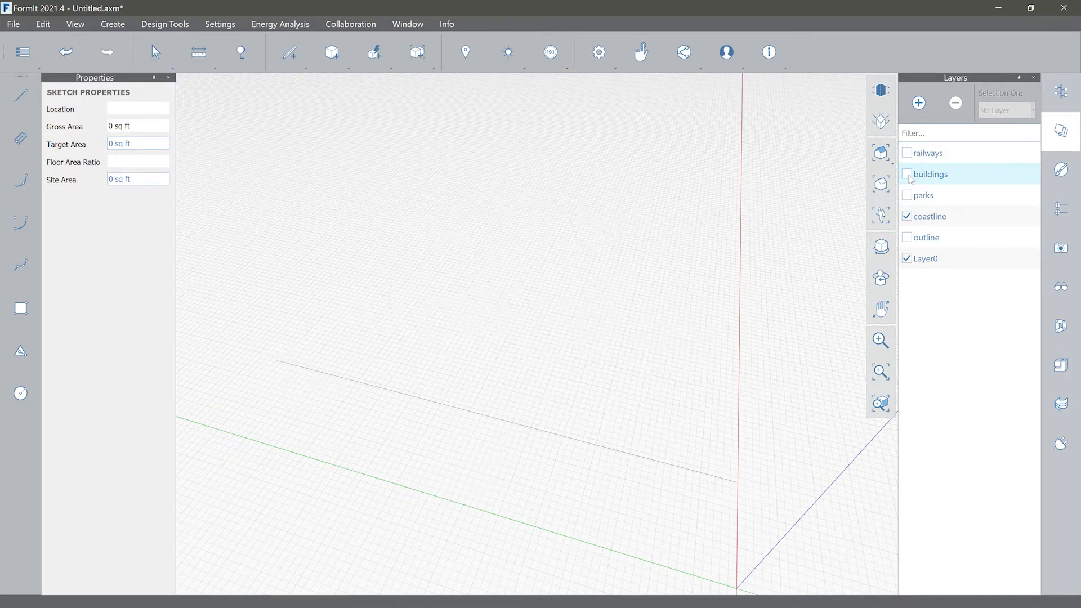
click(908, 176)
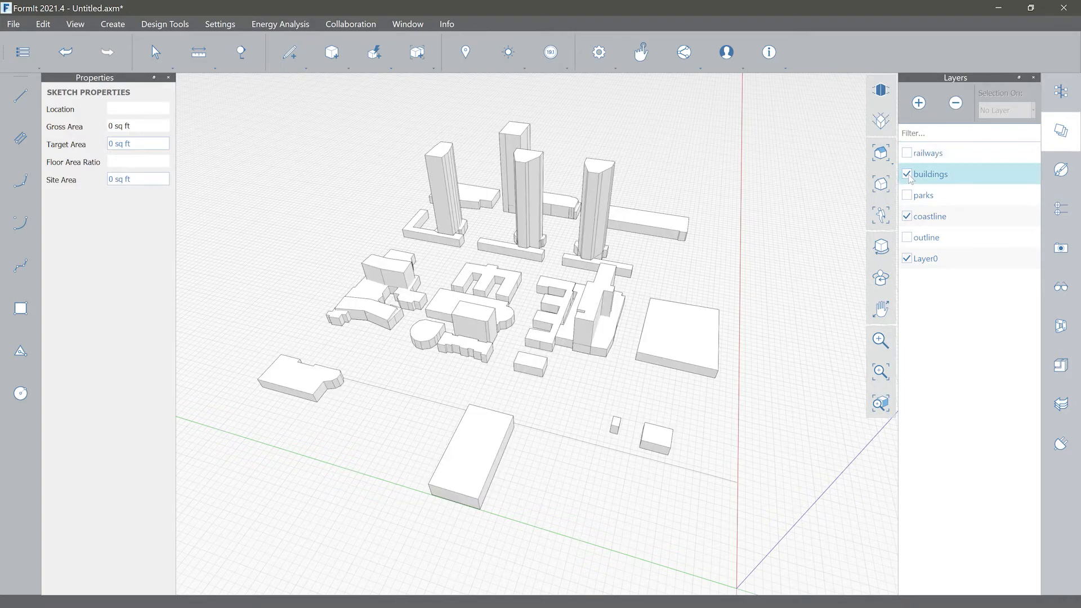
click(911, 218)
click(911, 218)
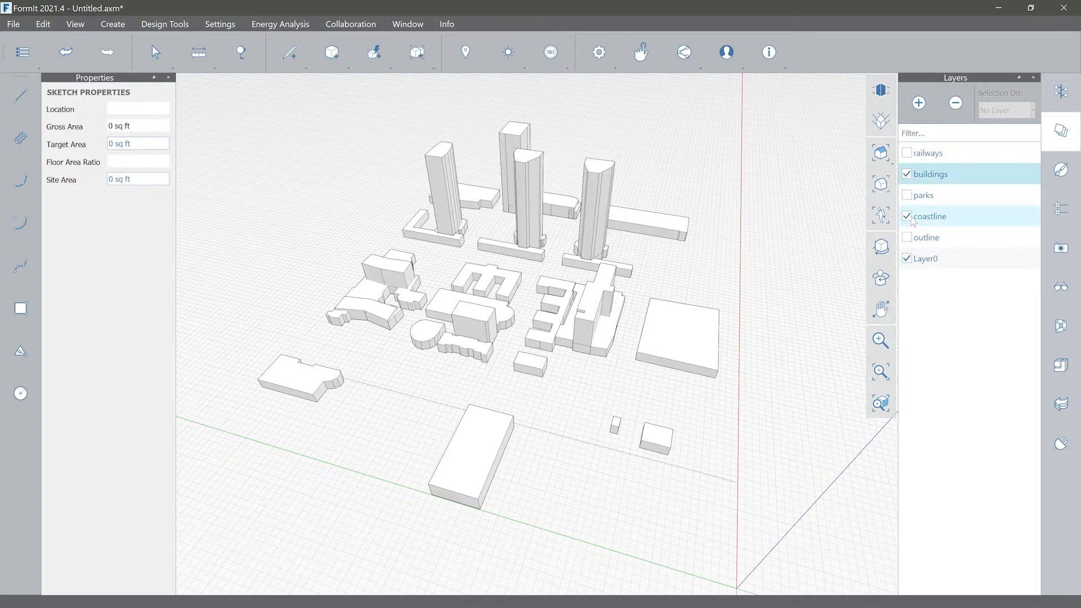
Step: Examine the slab tower and its podium up close, return to the whole city model, and clear the highlighting
scroll(564, 342, up, 3)
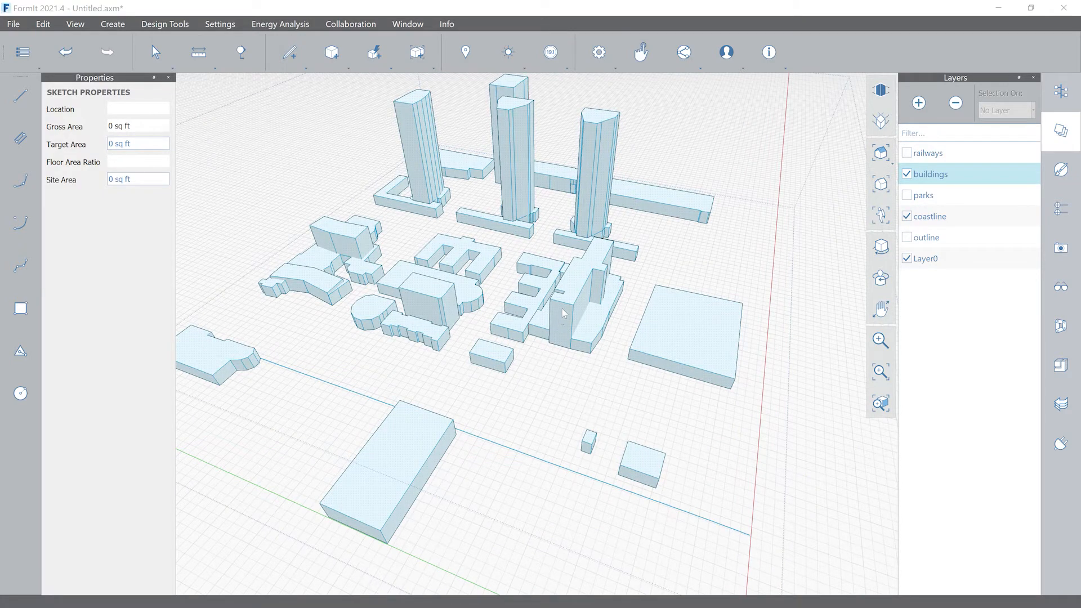
scroll(570, 315, up, 3)
scroll(563, 332, up, 3)
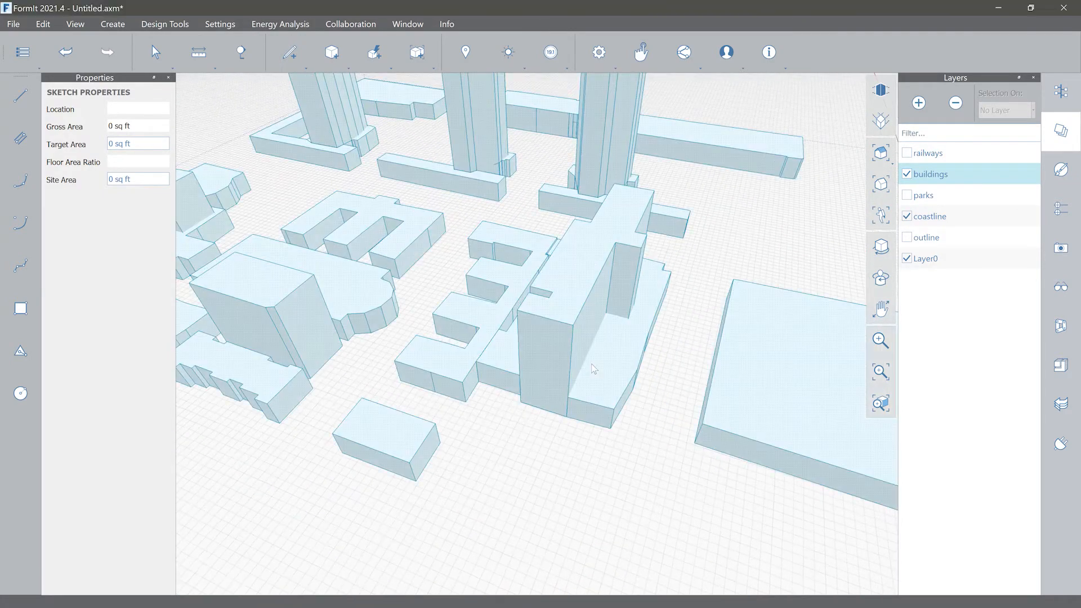
scroll(546, 349, up, 3)
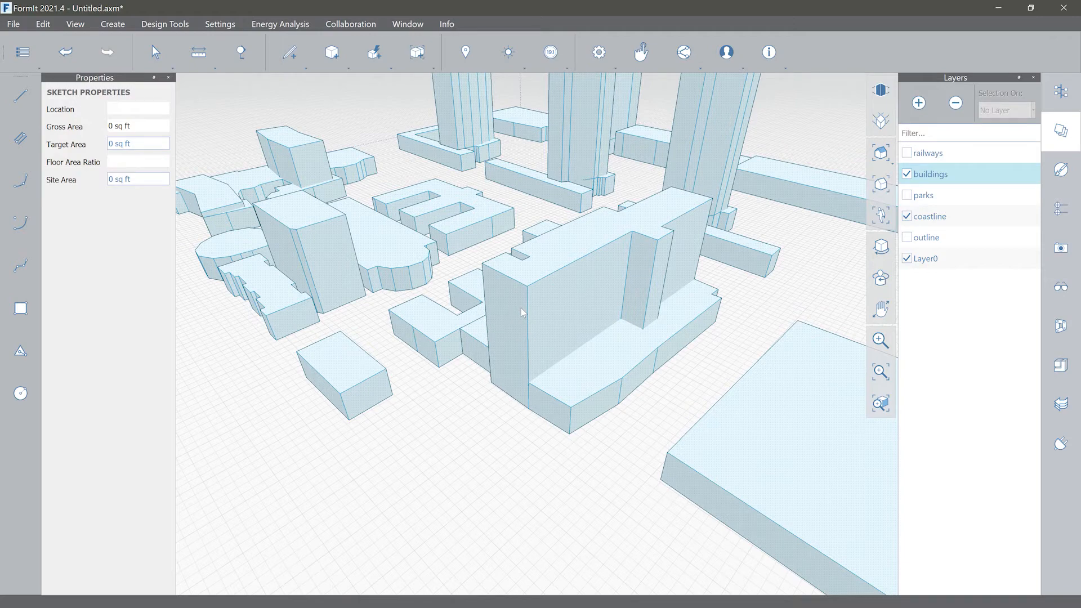
scroll(522, 309, down, 5)
scroll(538, 349, down, 4)
middle_drag(517, 315, 566, 366)
right_drag(566, 366, 588, 352)
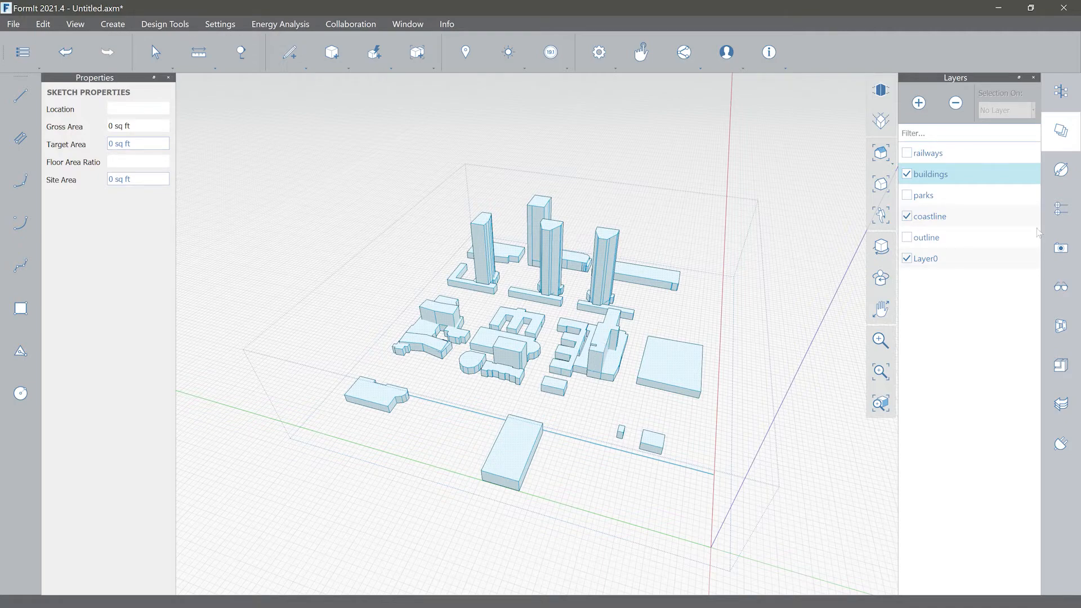
key(Escape)
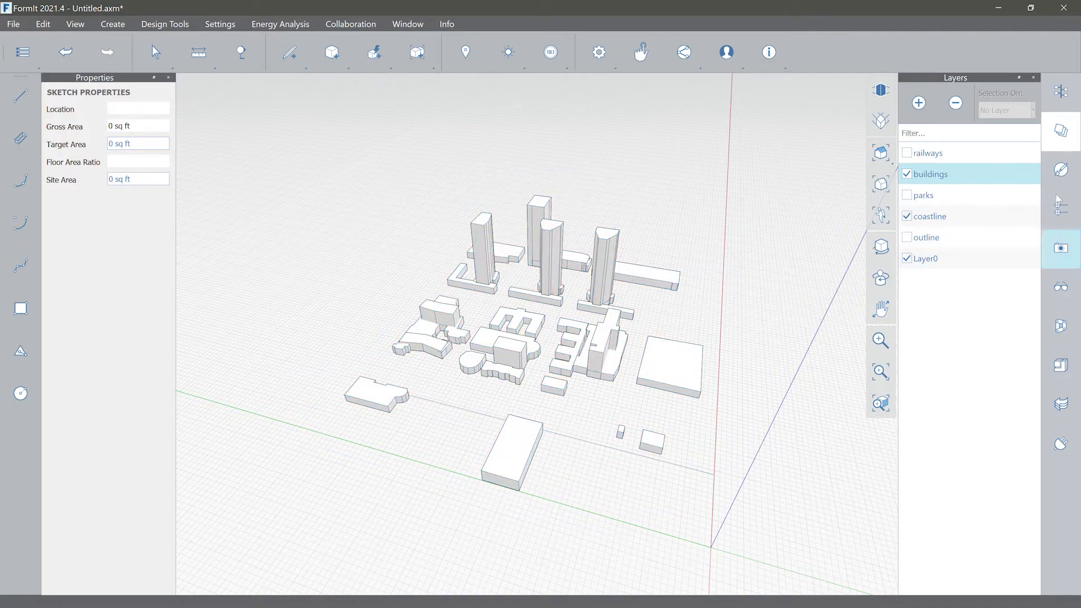
Step: Show the Groups Tree, select the imported city model, expand Group 1 to list its nested groups, and deselect the model
click(1059, 93)
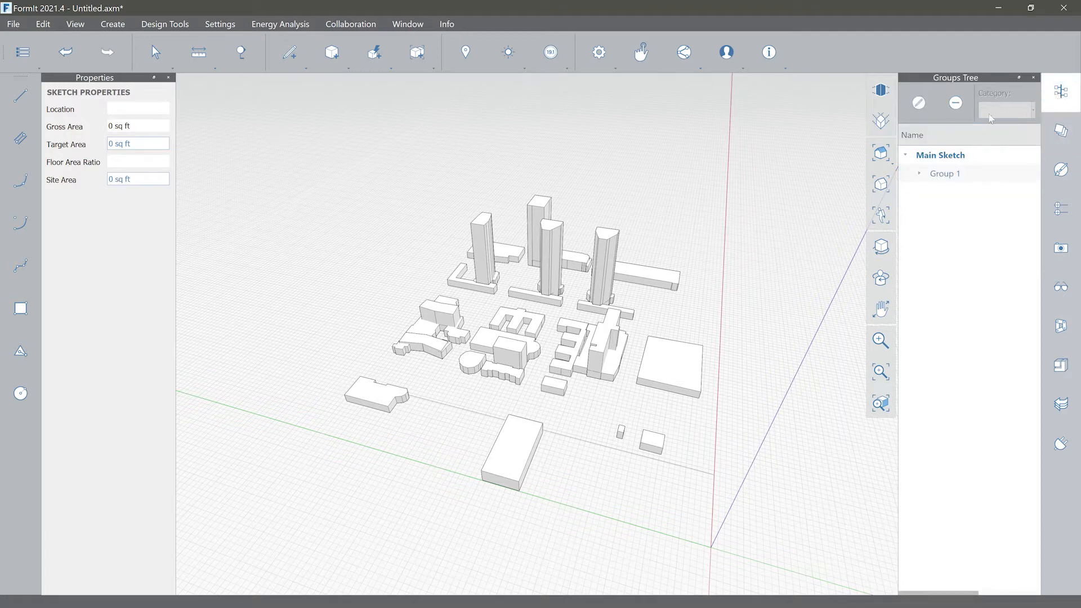
click(657, 363)
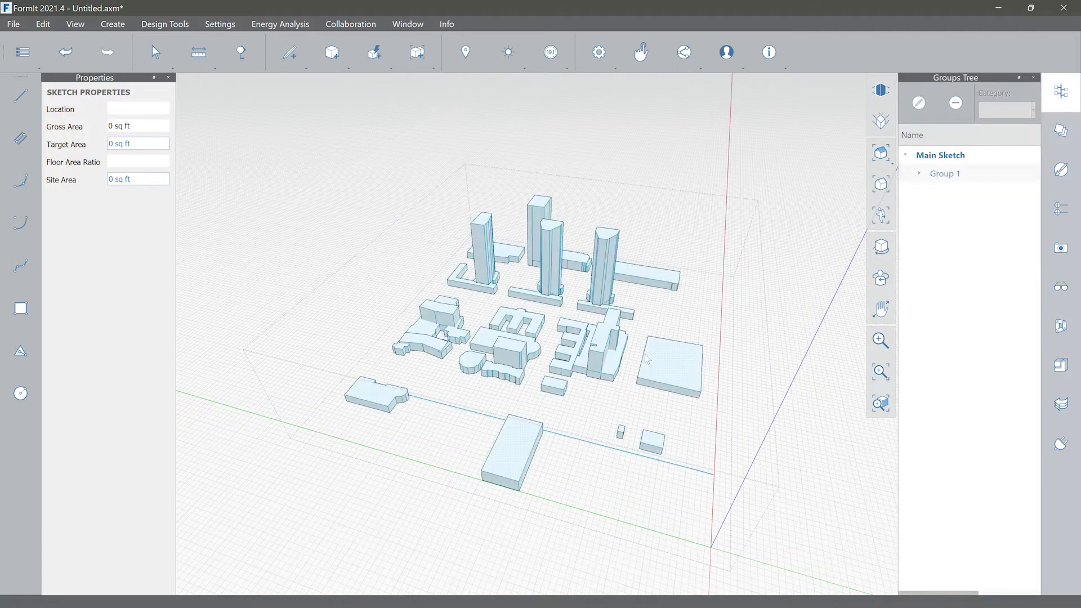
click(603, 335)
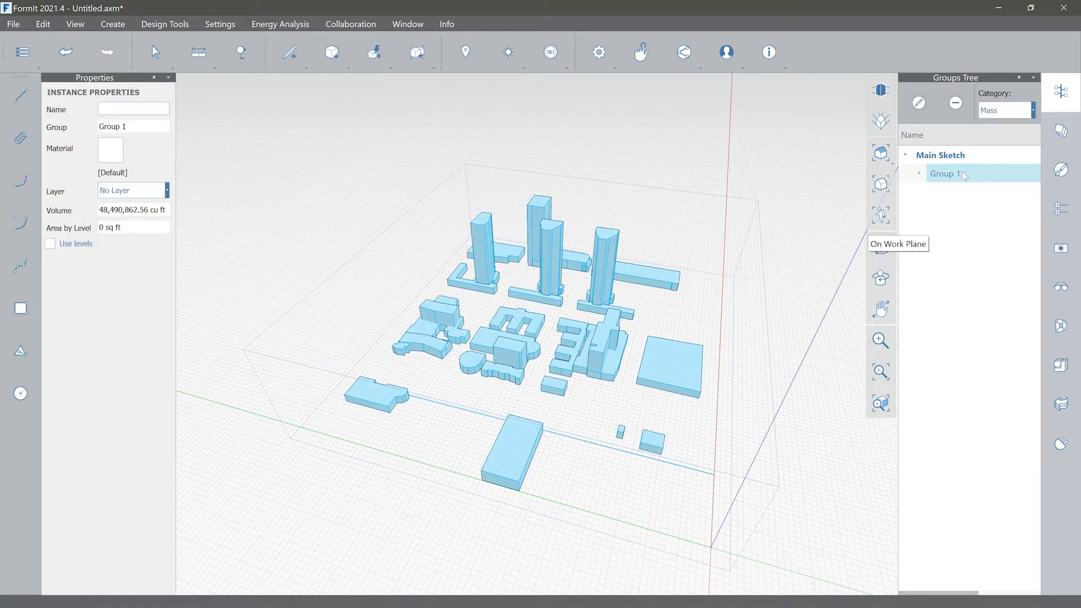
click(922, 176)
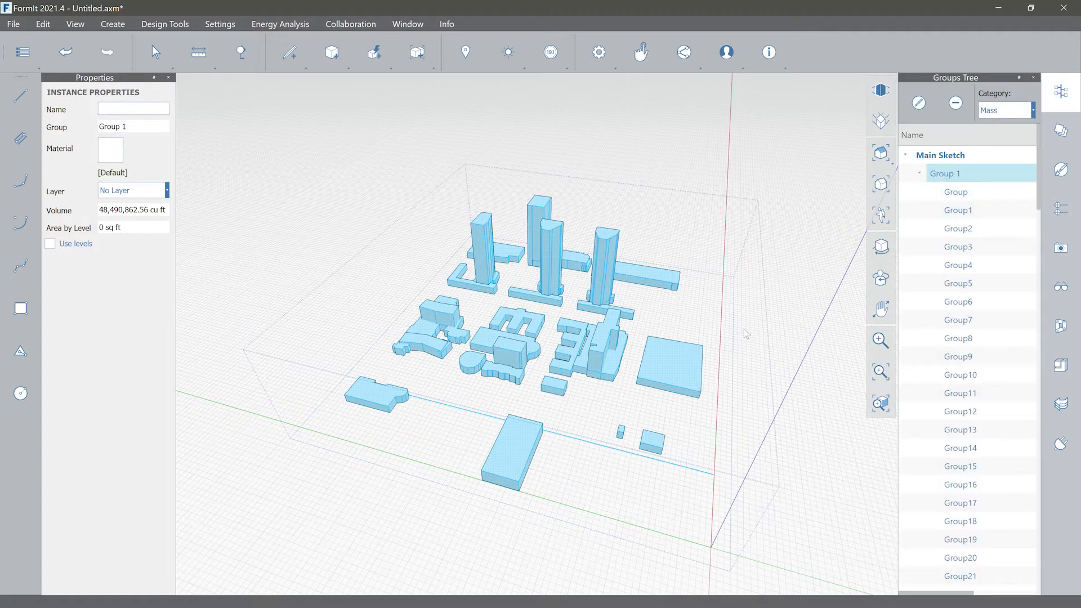
click(795, 202)
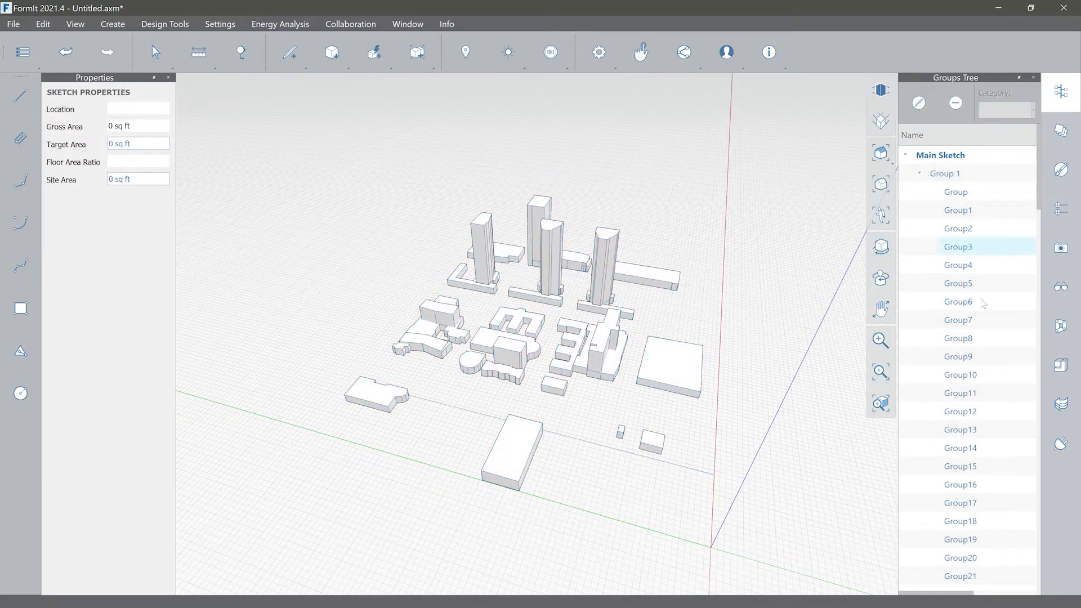
Step: Browse the nested groups, select Group53 to locate its building in the model, and deselect it
scroll(982, 254, down, 20)
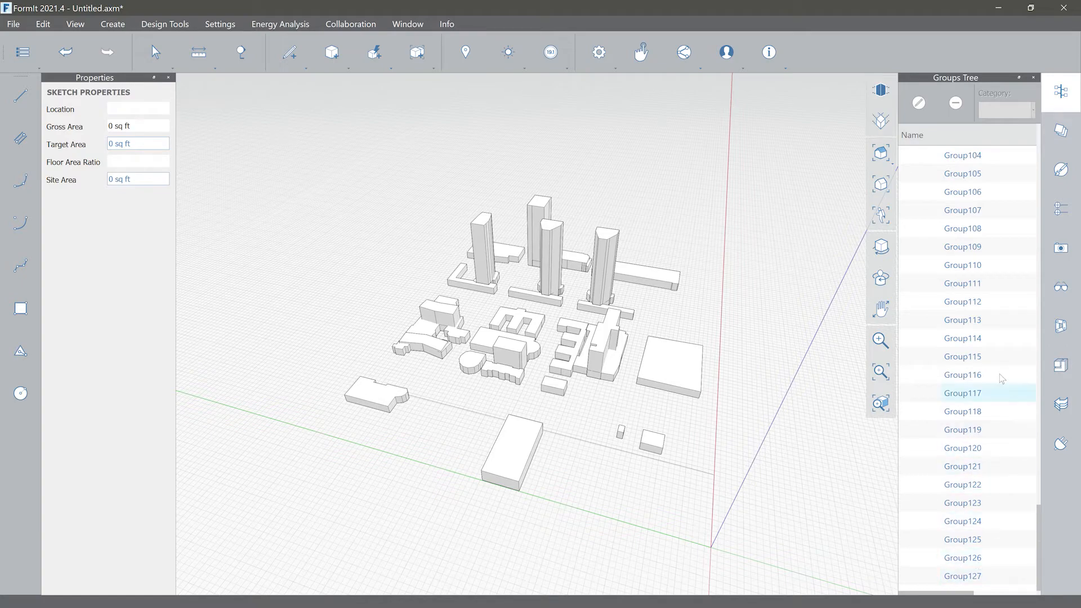
scroll(970, 308, up, 9)
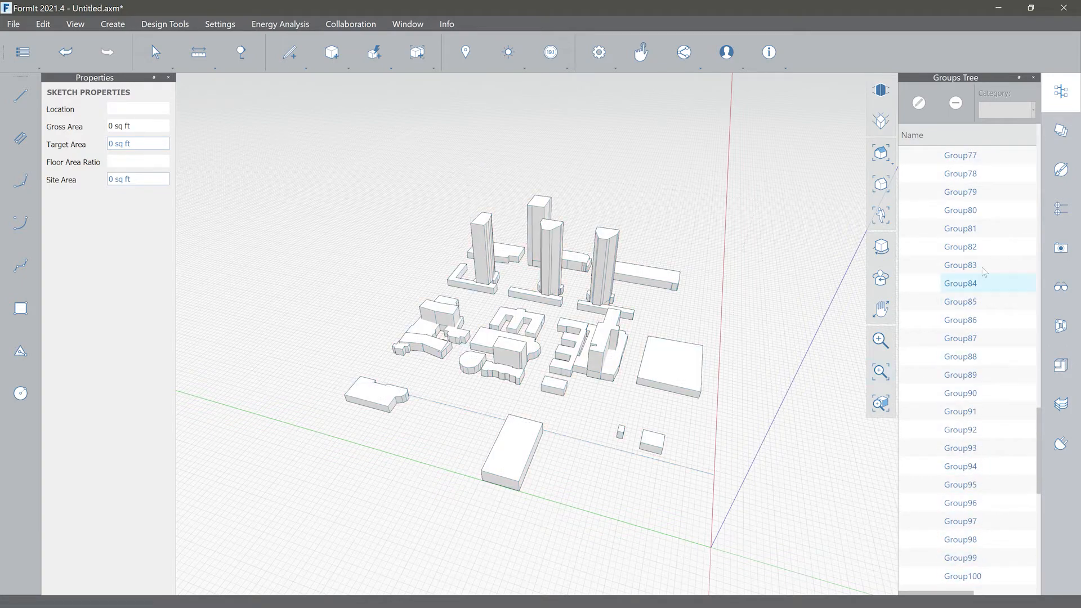
scroll(966, 248, up, 9)
click(969, 212)
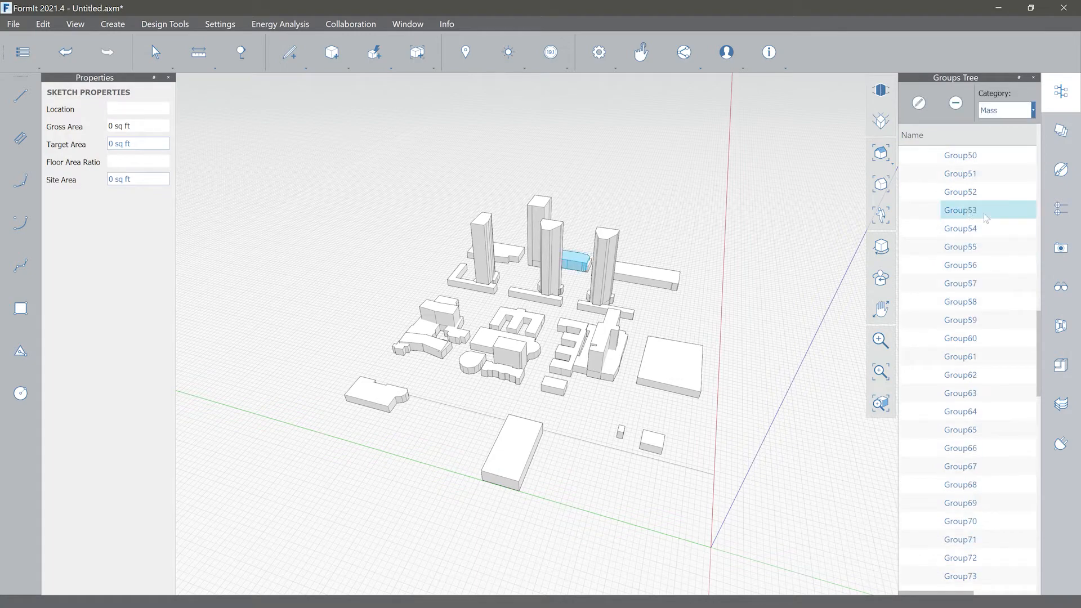
scroll(588, 267, up, 10)
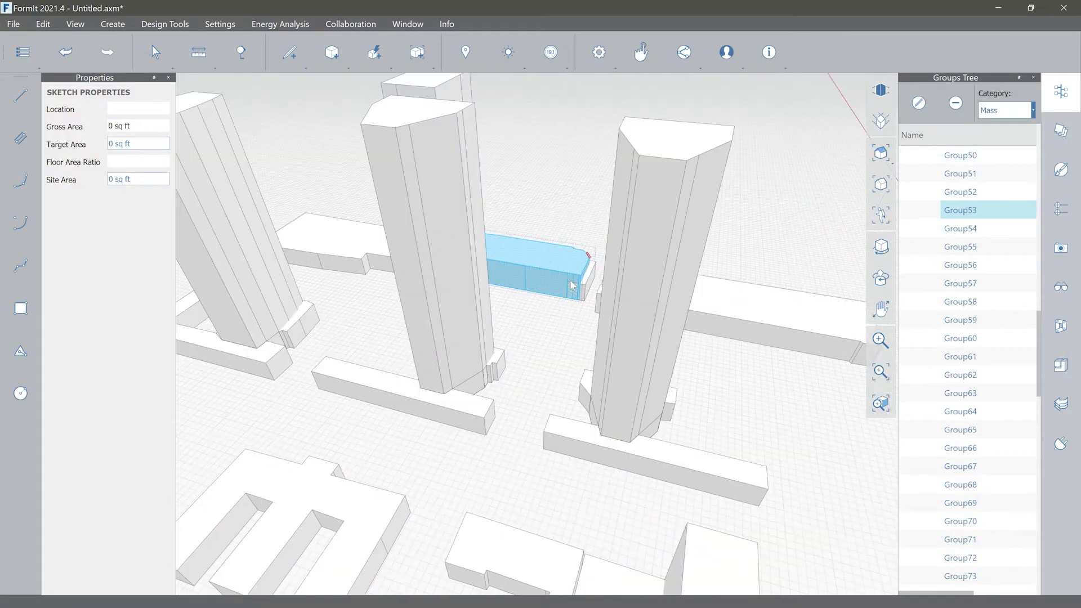
scroll(589, 273, down, 10)
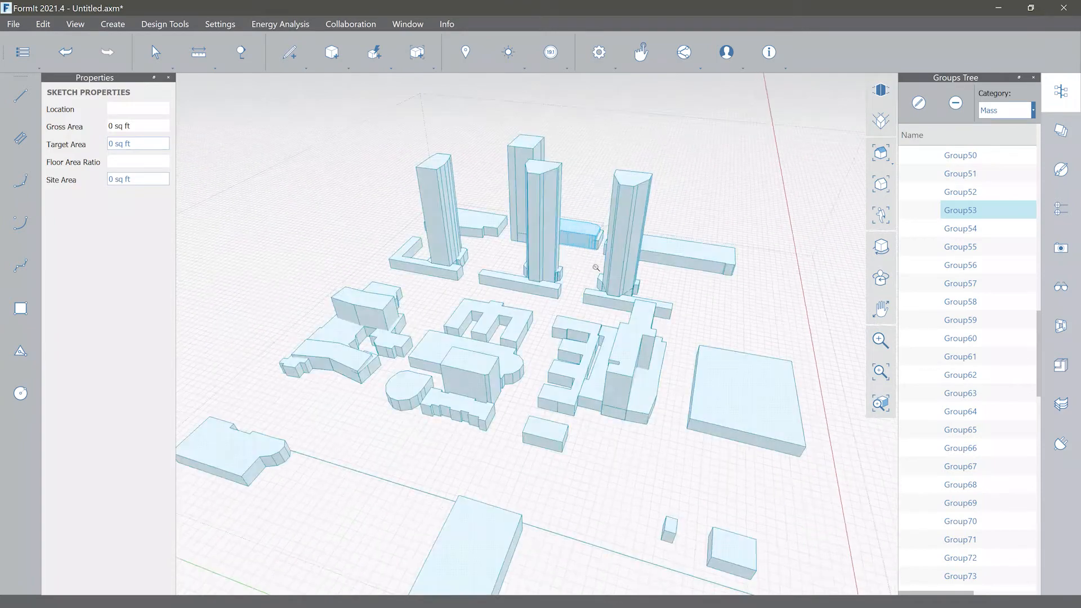
click(678, 160)
Step: Examine the base of the slab tower where it overlaps its podium, viewing it from several angles
scroll(555, 407, up, 5)
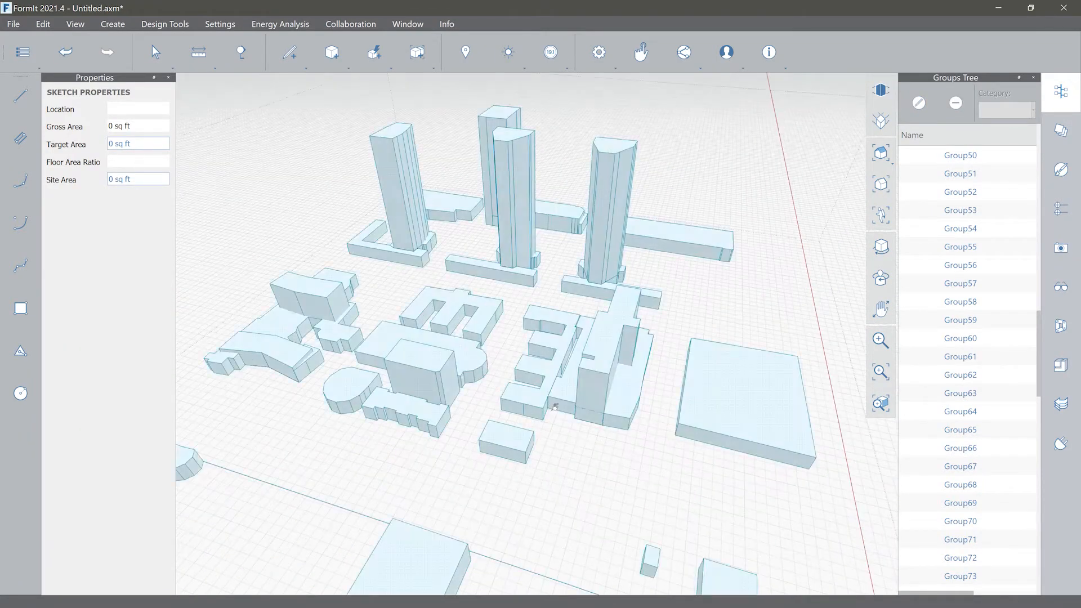
scroll(556, 407, up, 5)
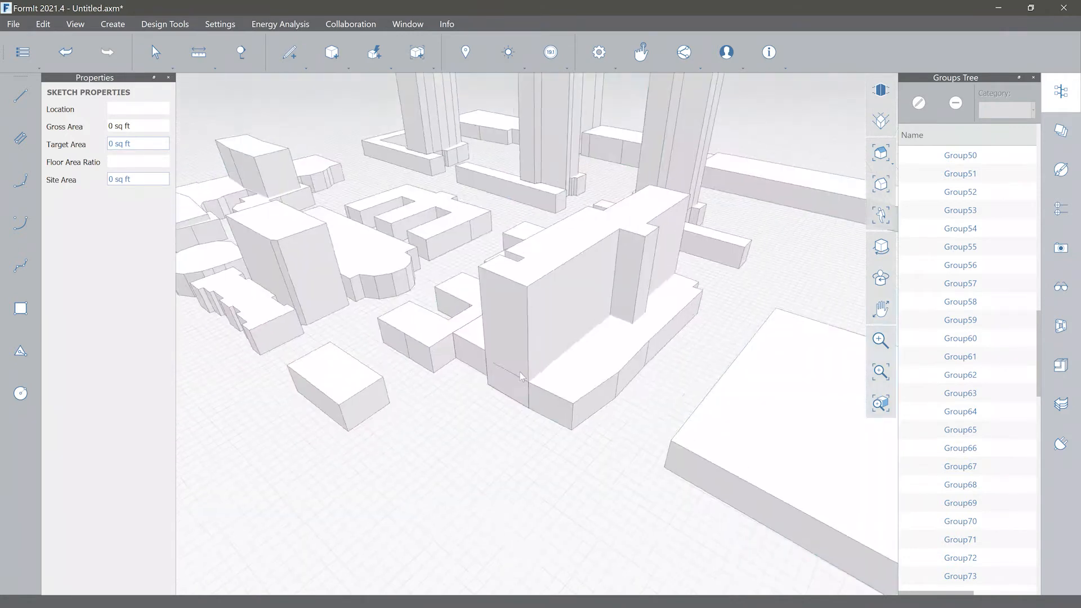
scroll(520, 377, up, 3)
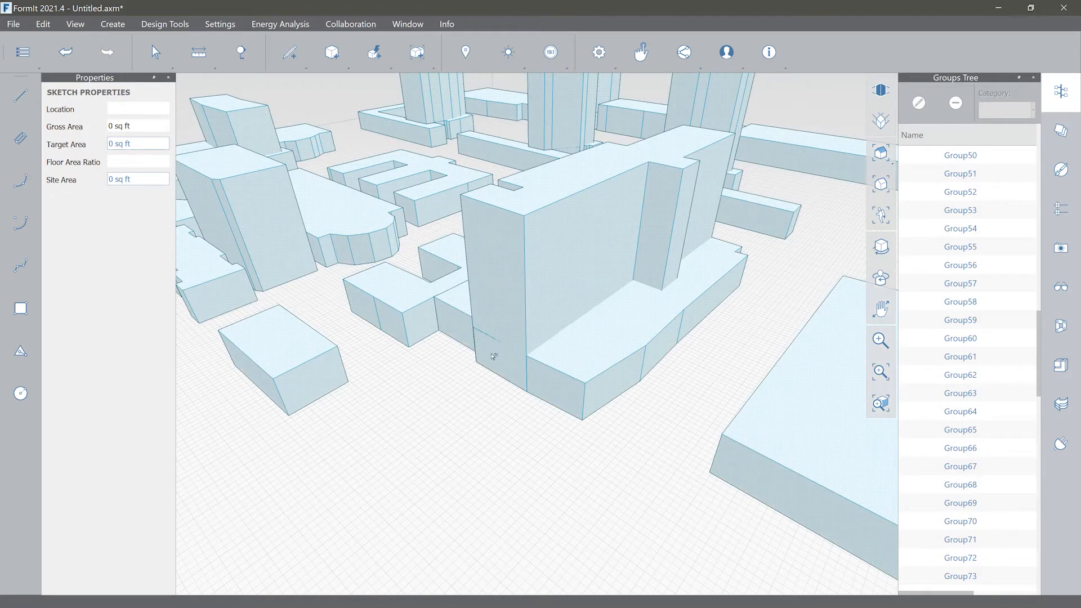
scroll(494, 356, up, 10)
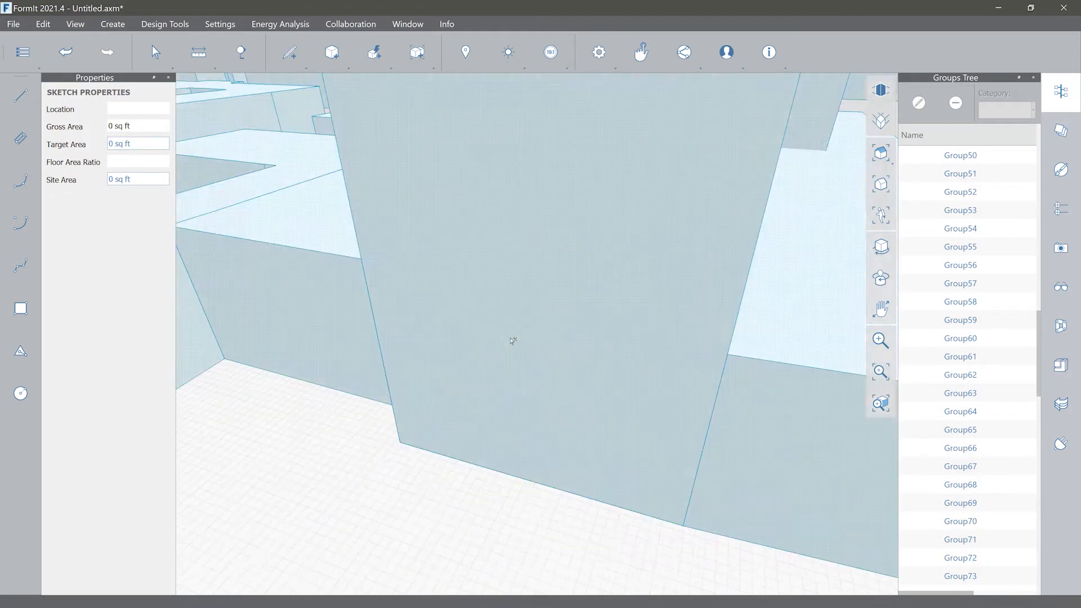
scroll(513, 340, up, 10)
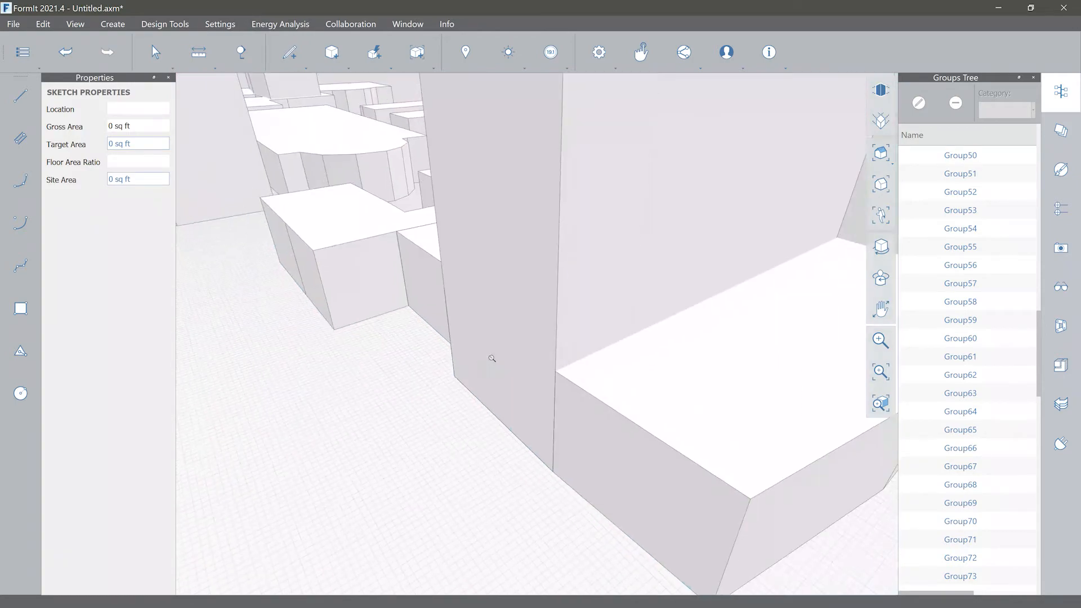
scroll(492, 358, down, 10)
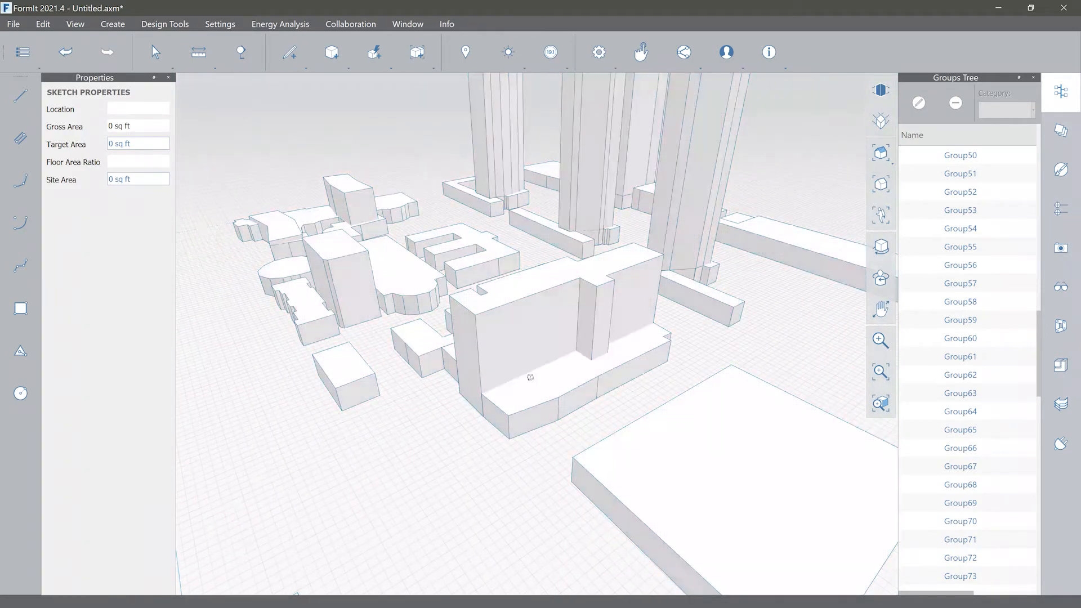
right_drag(530, 377, 540, 405)
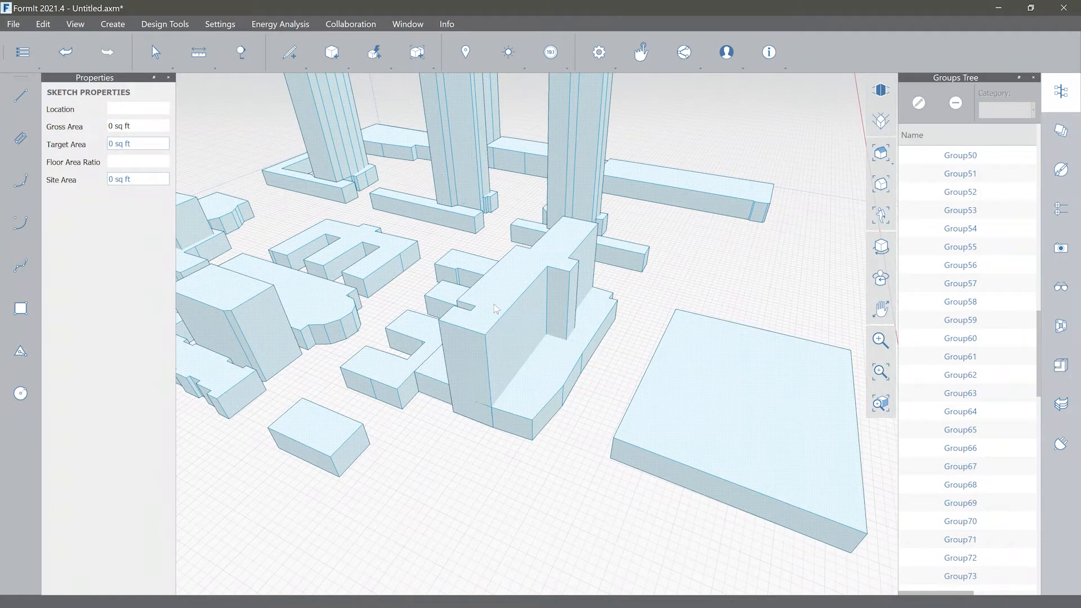
scroll(496, 308, down, 5)
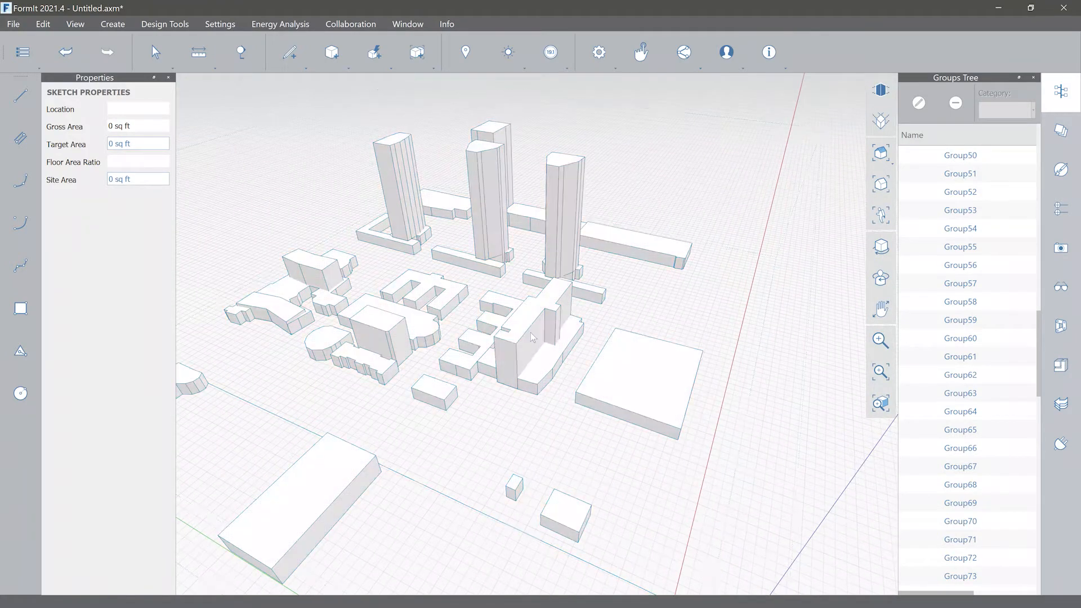
Step: Inside Group 1, join the podium into the slab tower with Join Geometry and finish editing the group
click(527, 329)
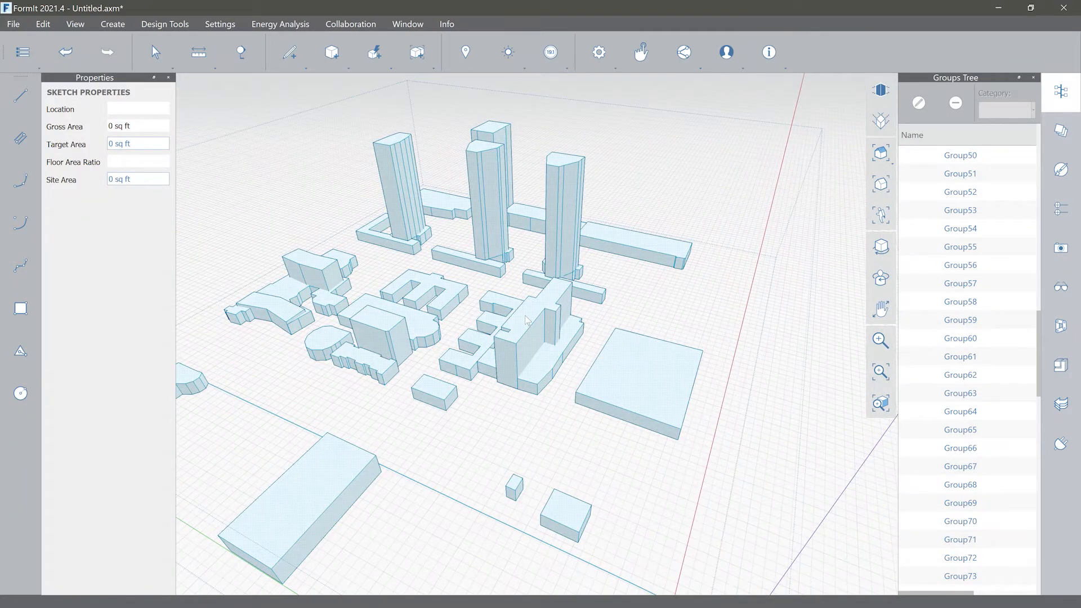
double_click(526, 320)
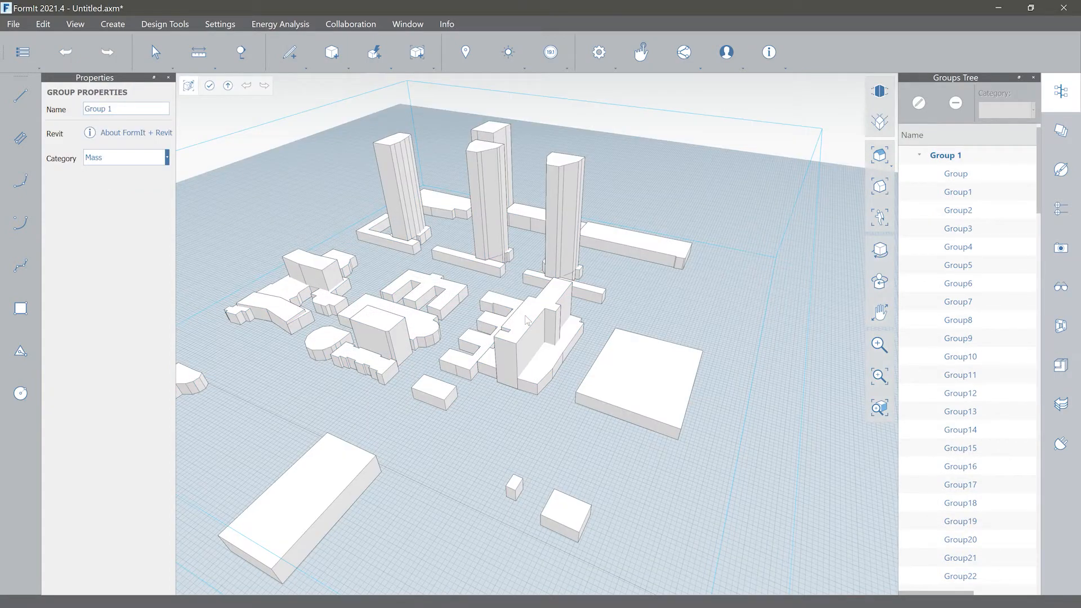
click(527, 332)
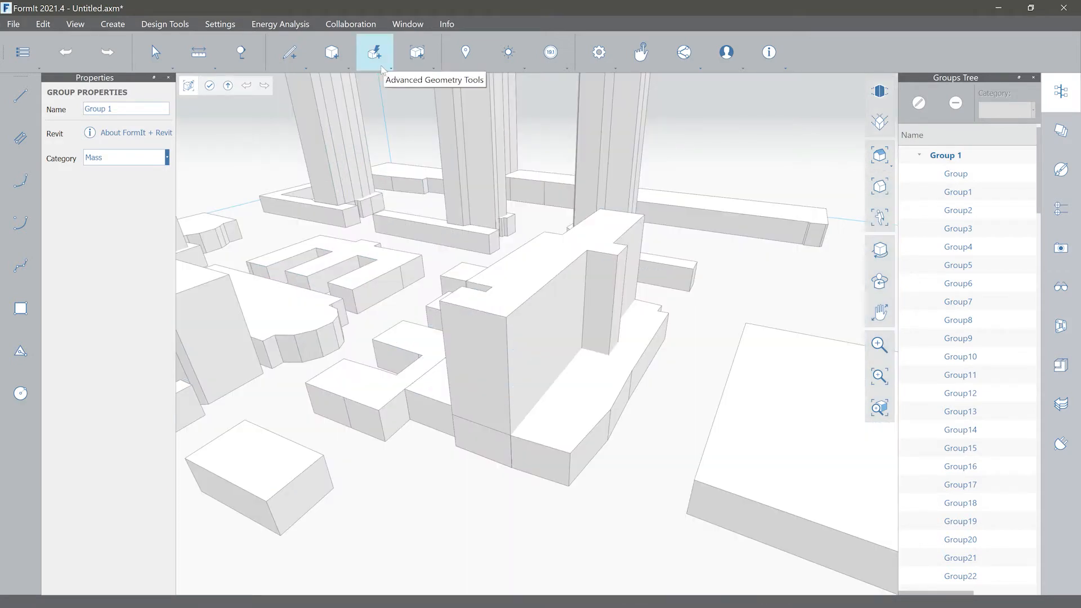
click(382, 68)
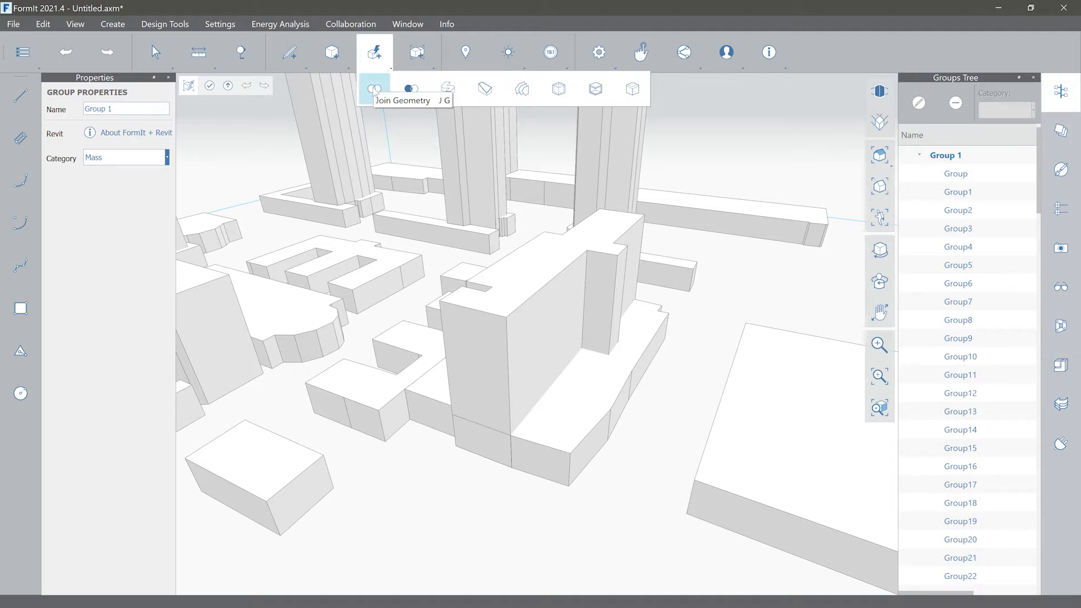
click(374, 89)
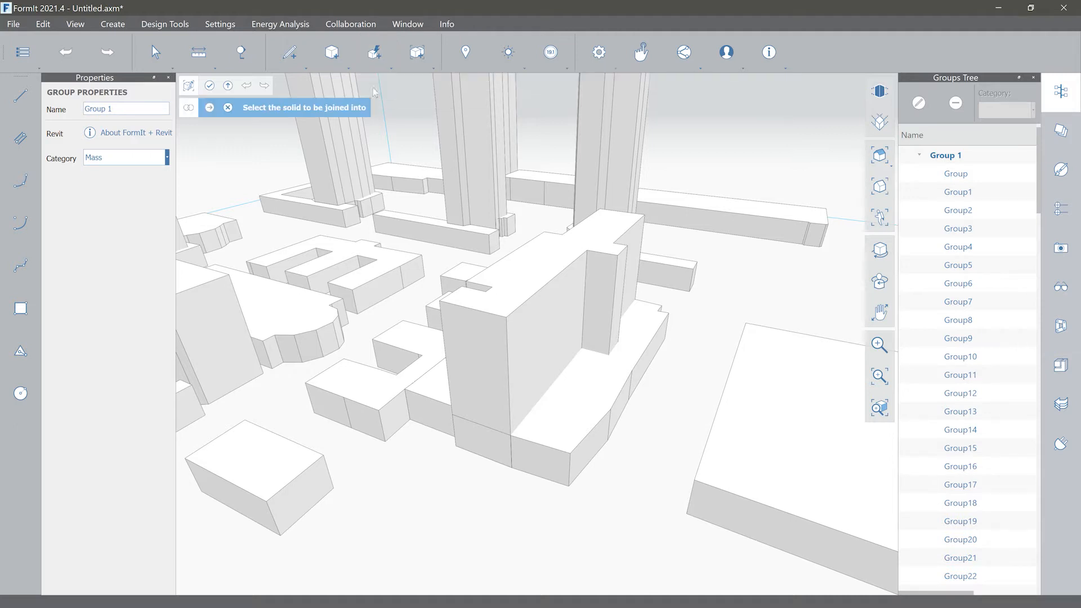
click(533, 315)
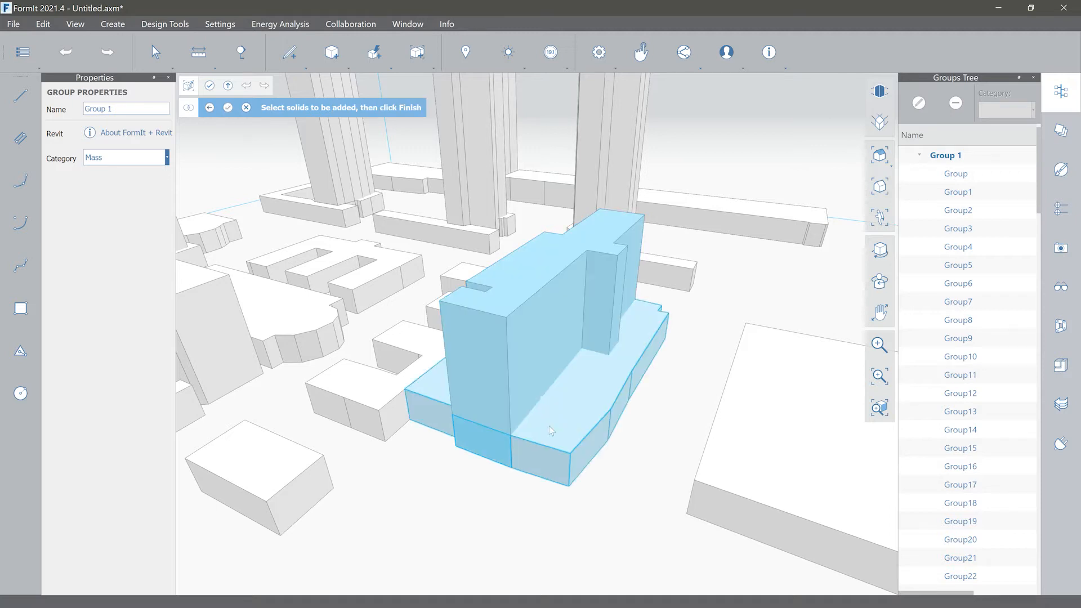
click(590, 400)
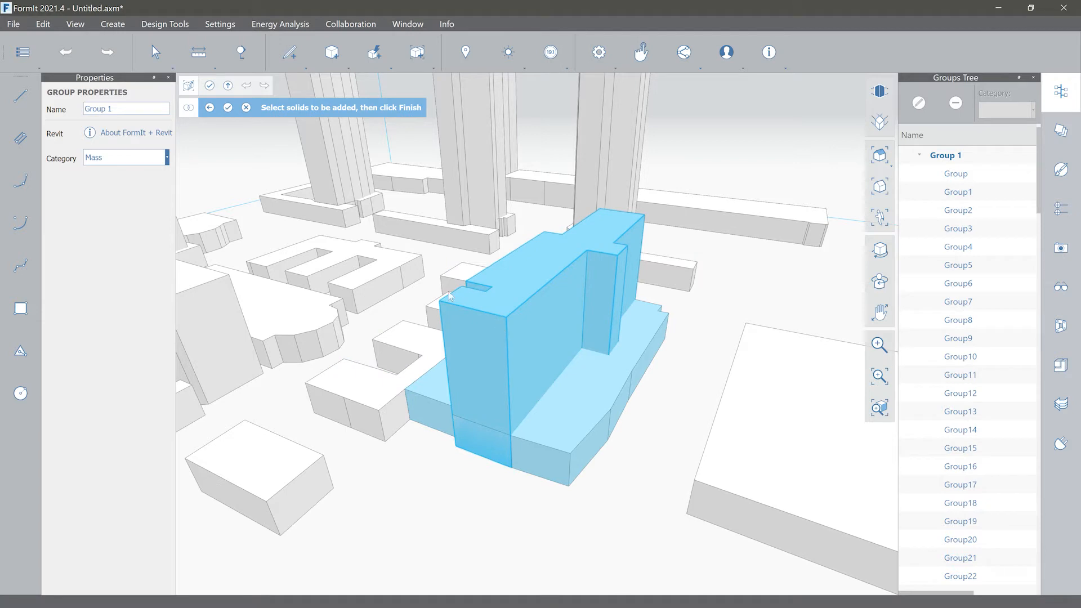
click(228, 108)
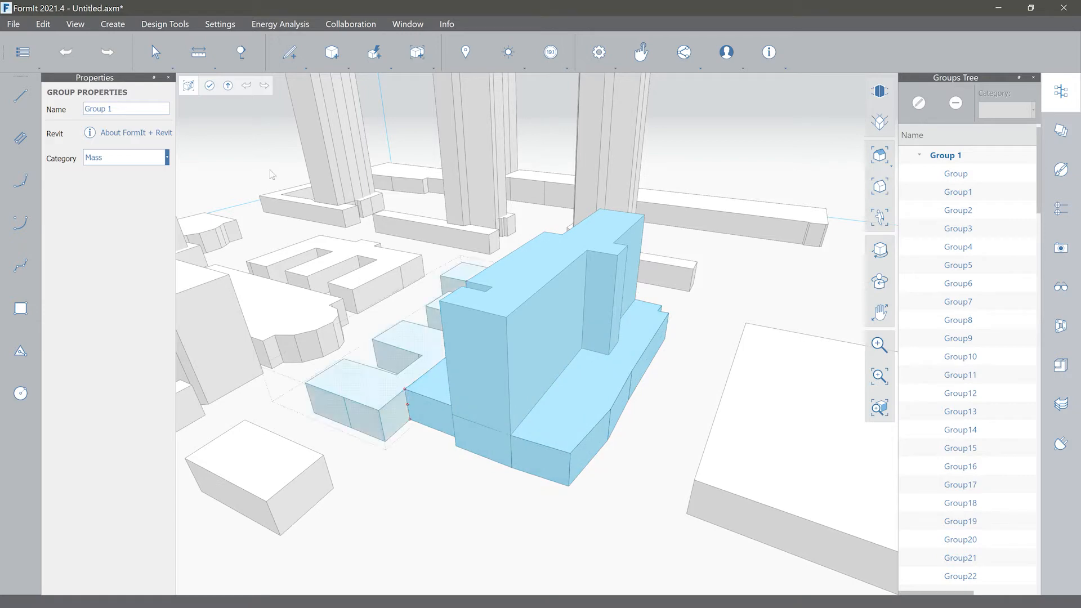
click(210, 86)
Step: Inside Group 1, delete the leftover podium block that overlaps the joined slab tower, and finish editing the group
scroll(532, 436, up, 3)
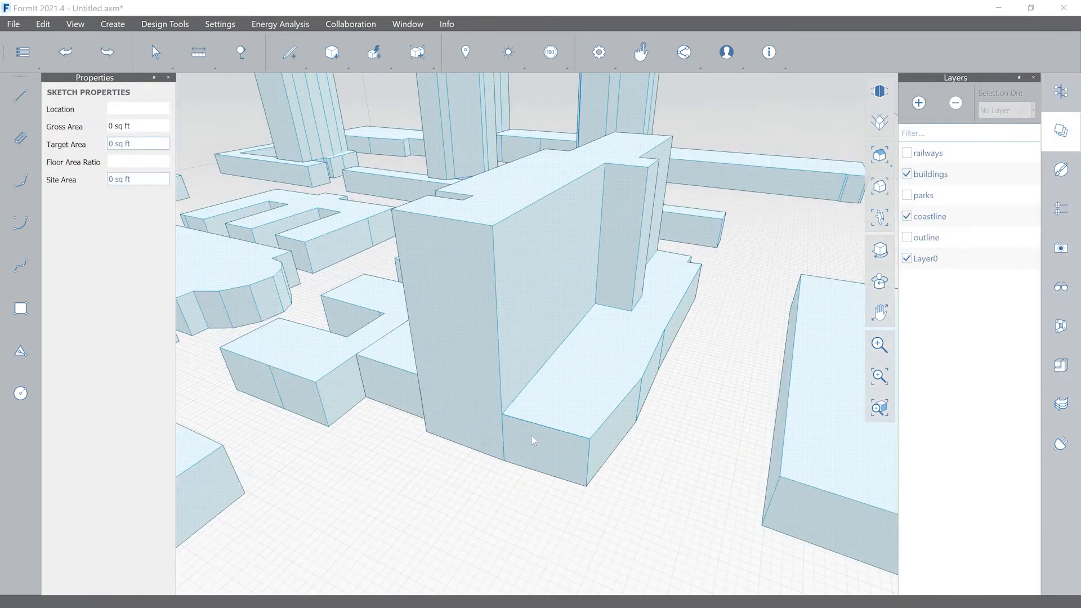
scroll(532, 471, up, 2)
scroll(532, 463, down, 3)
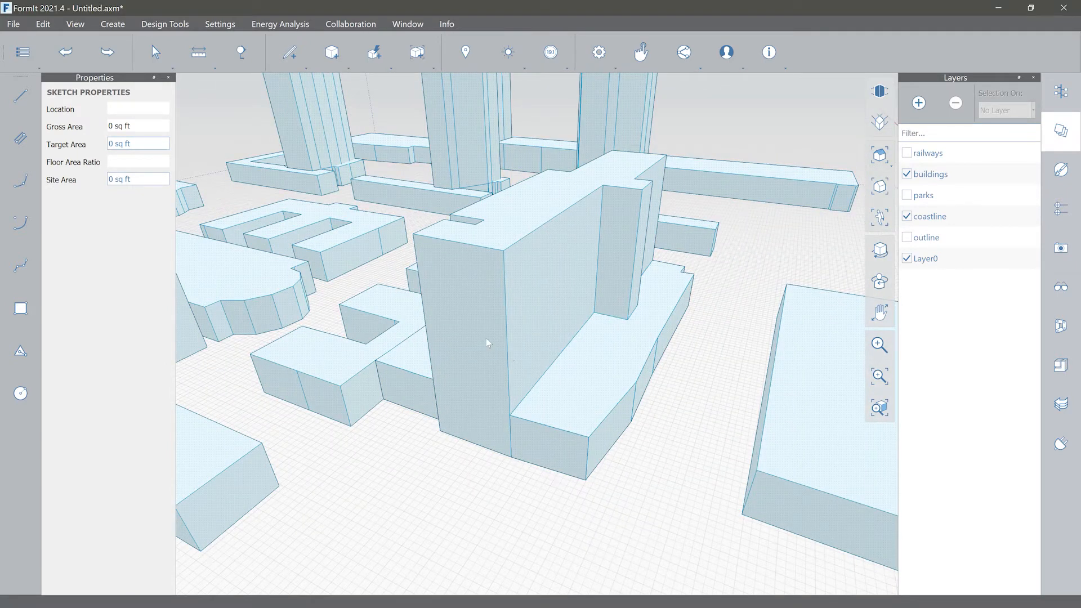
double_click(484, 308)
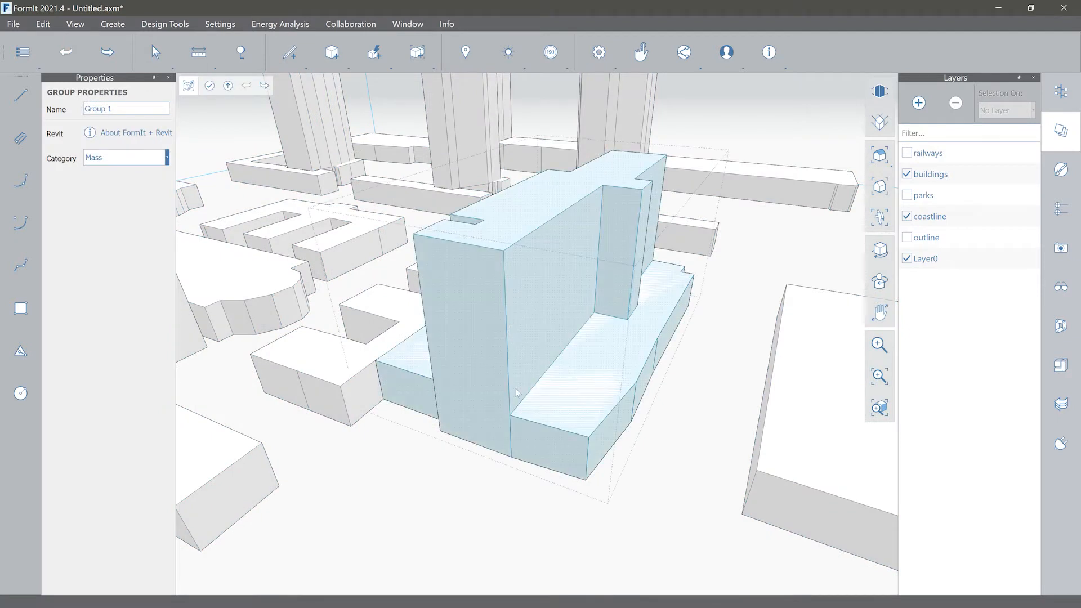
click(539, 449)
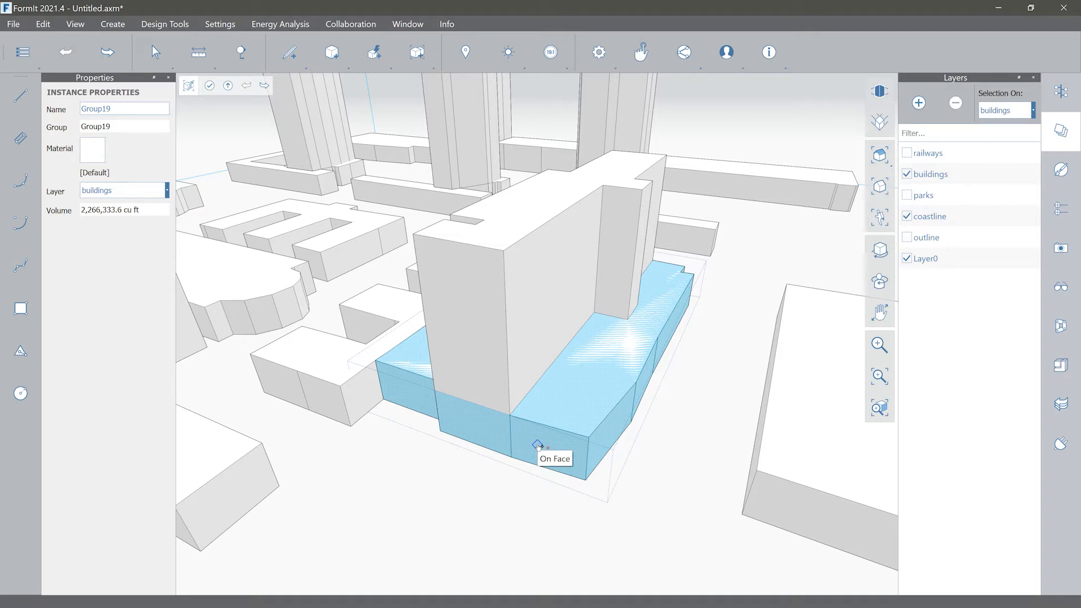
key(Delete)
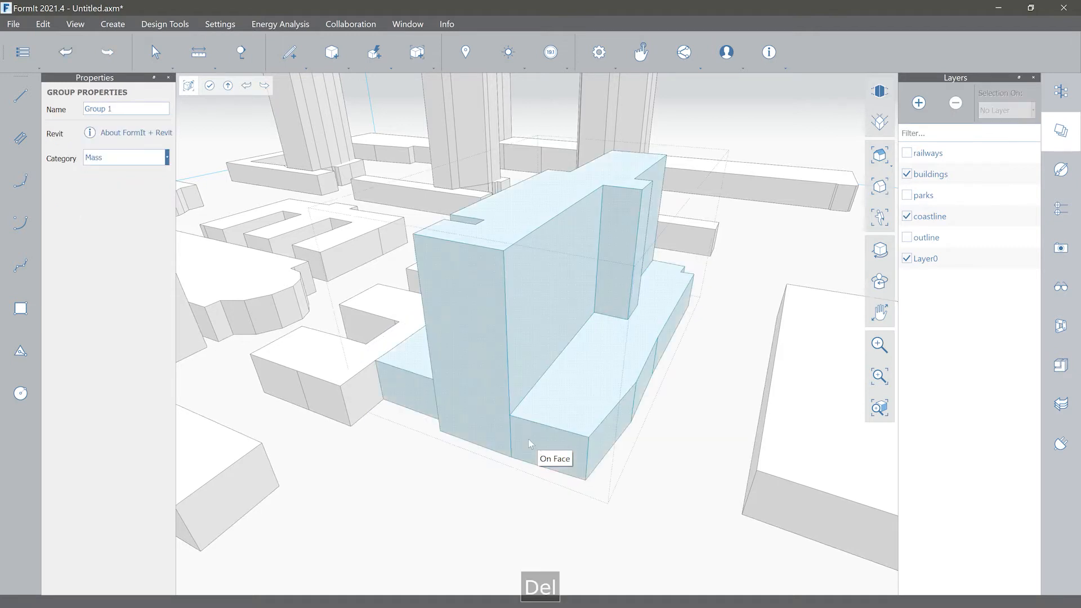
scroll(537, 397, down, 5)
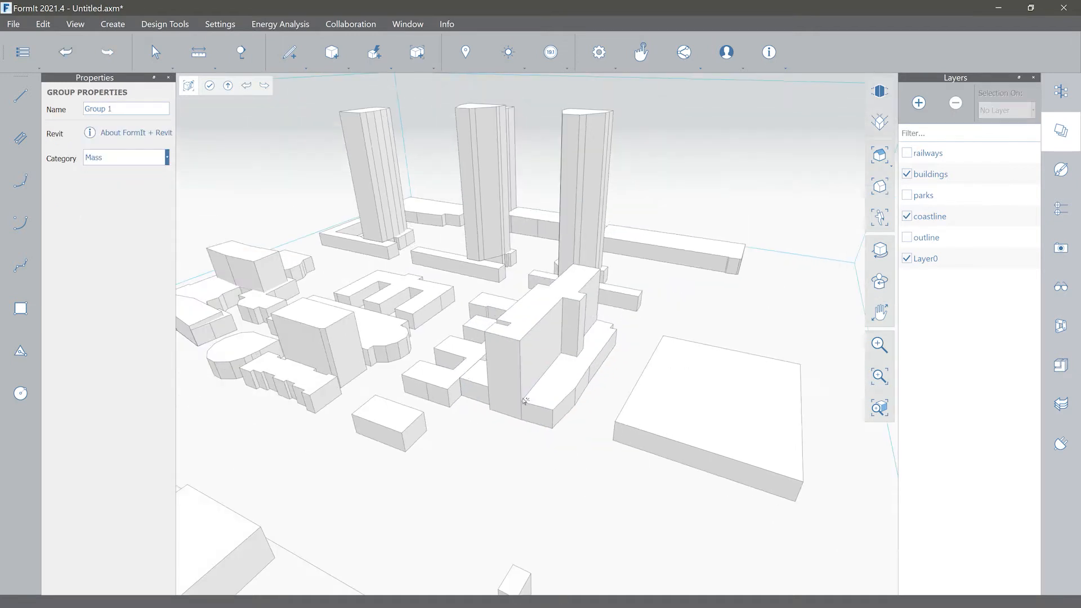
scroll(541, 388, up, 6)
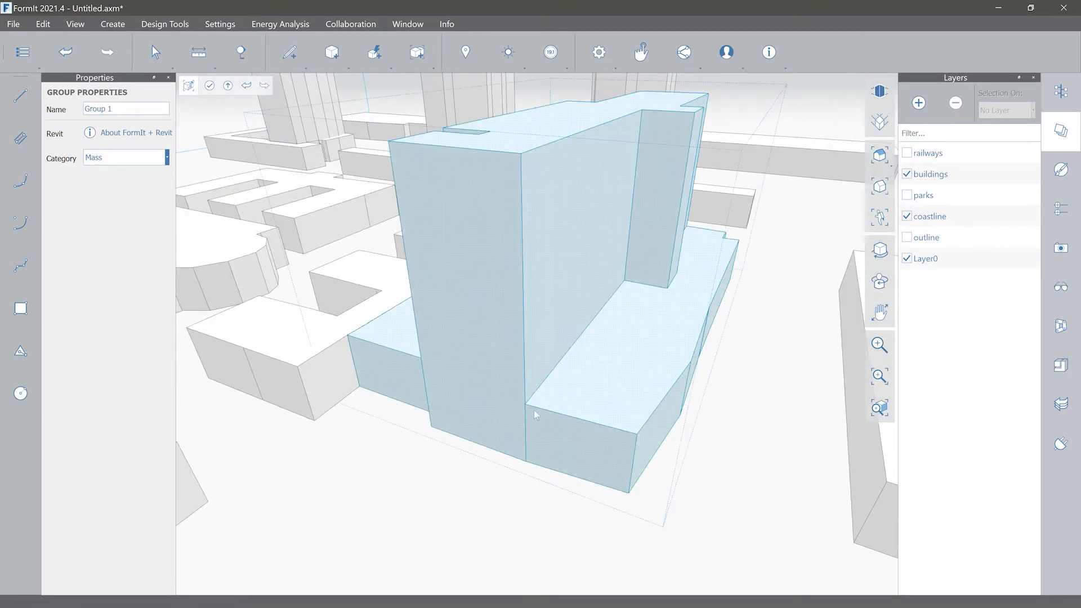
right_drag(570, 398, 515, 424)
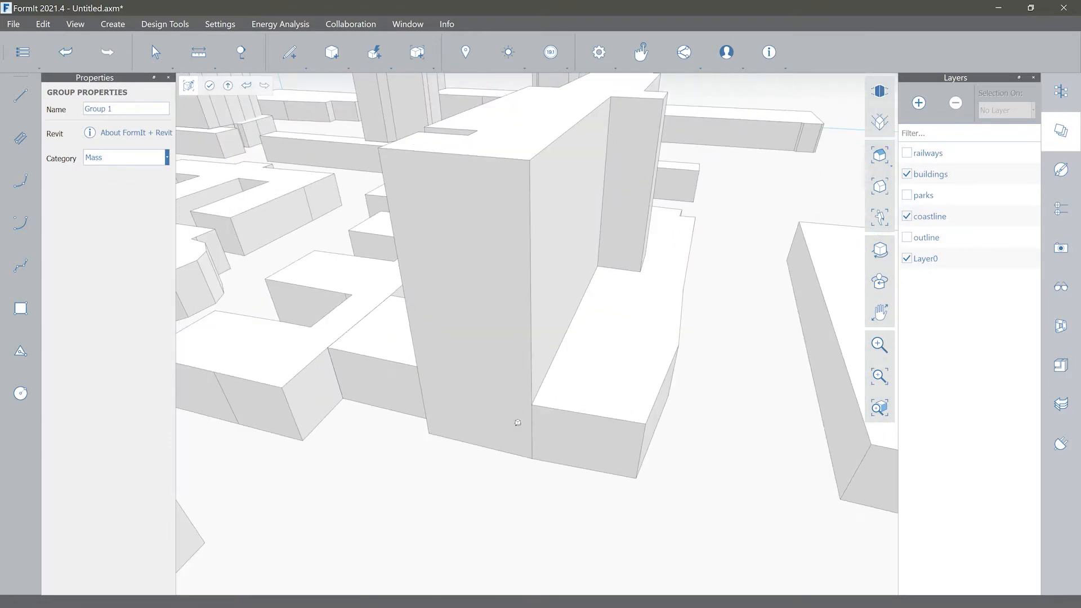
scroll(517, 418, down, 3)
scroll(516, 418, down, 8)
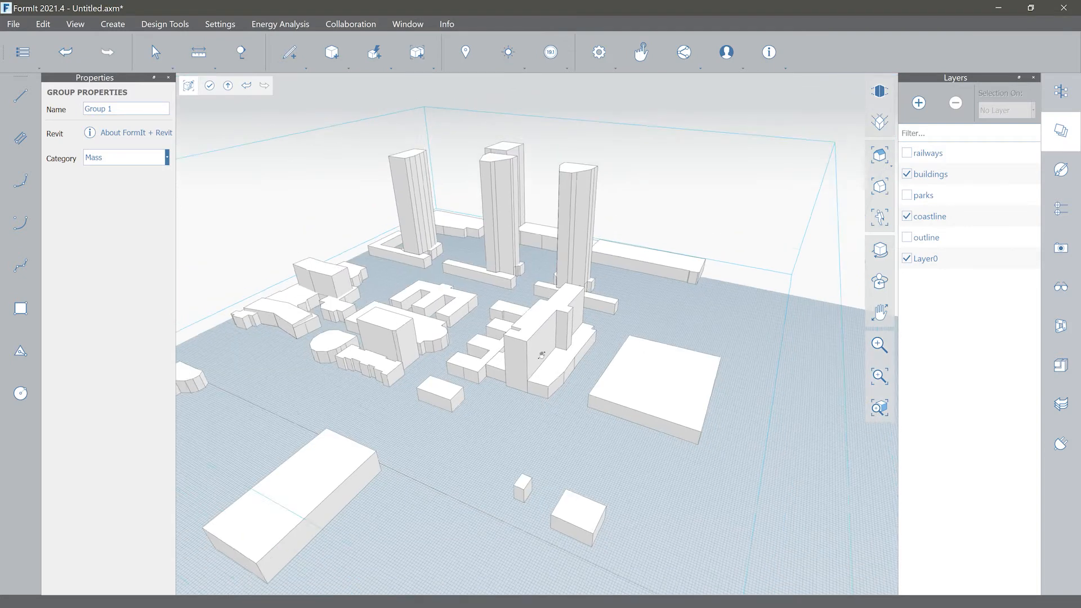
Step: Draw a ground rectangle about 120 ft by 167 ft in front of the slab tower, aligned with the corners of the neighbouring low buildings
scroll(532, 360, up, 5)
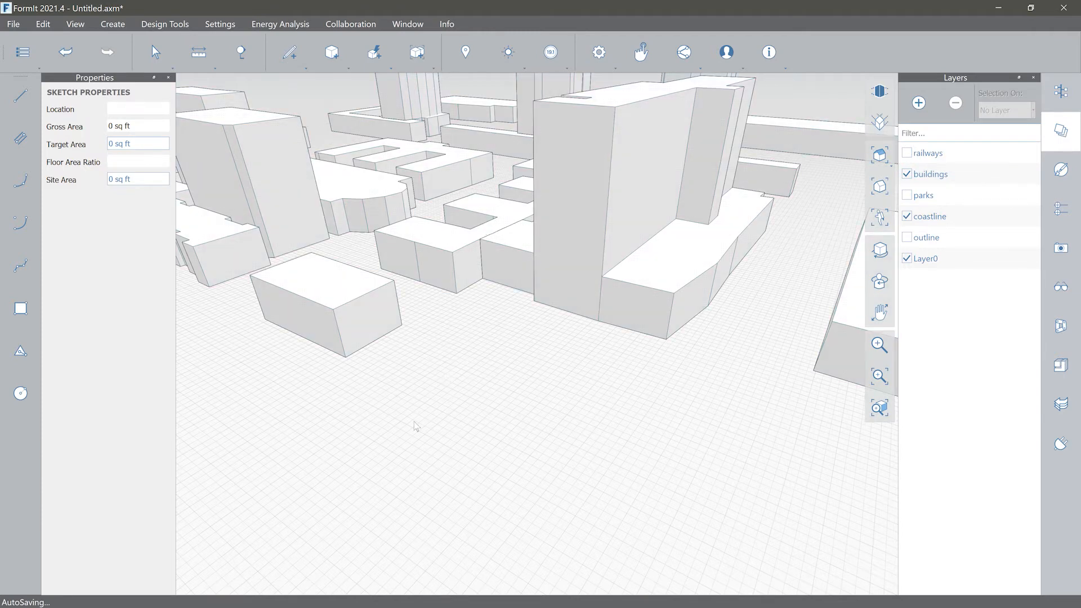
click(21, 310)
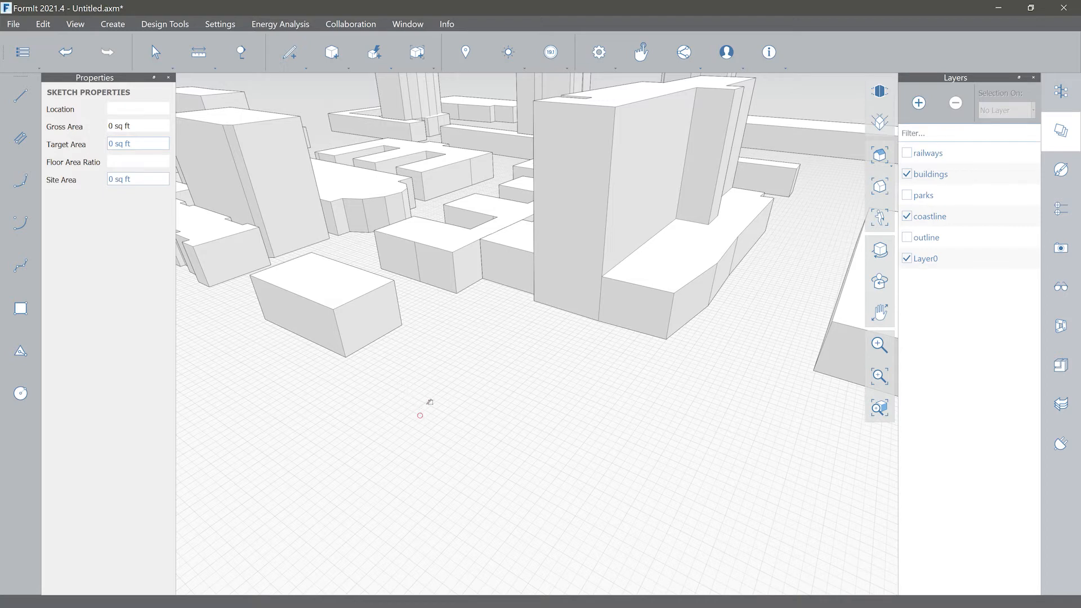
scroll(423, 394, up, 2)
scroll(426, 377, down, 4)
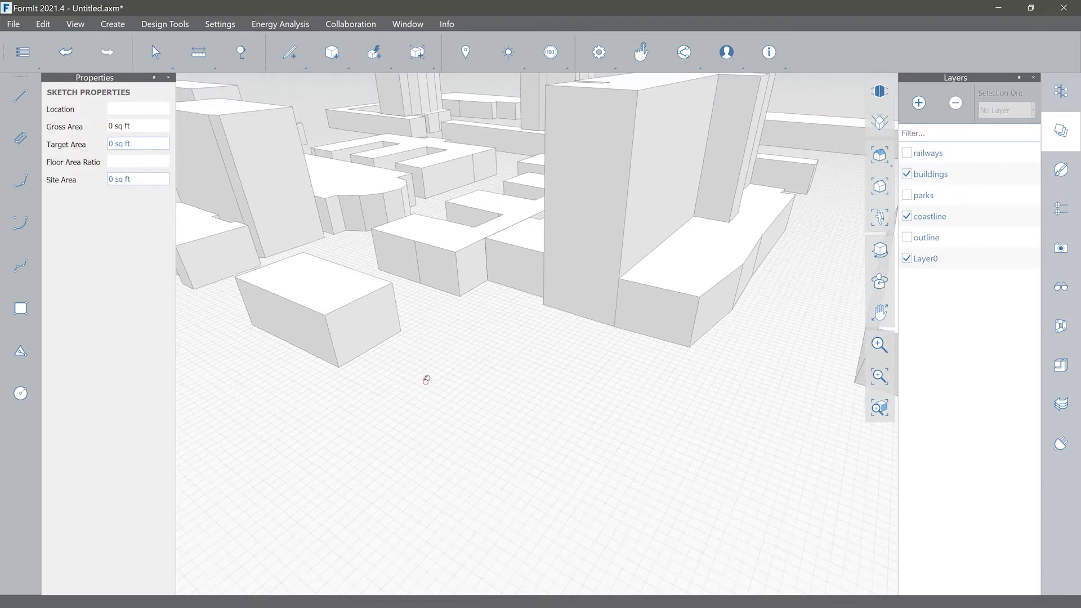
middle_drag(421, 381, 417, 363)
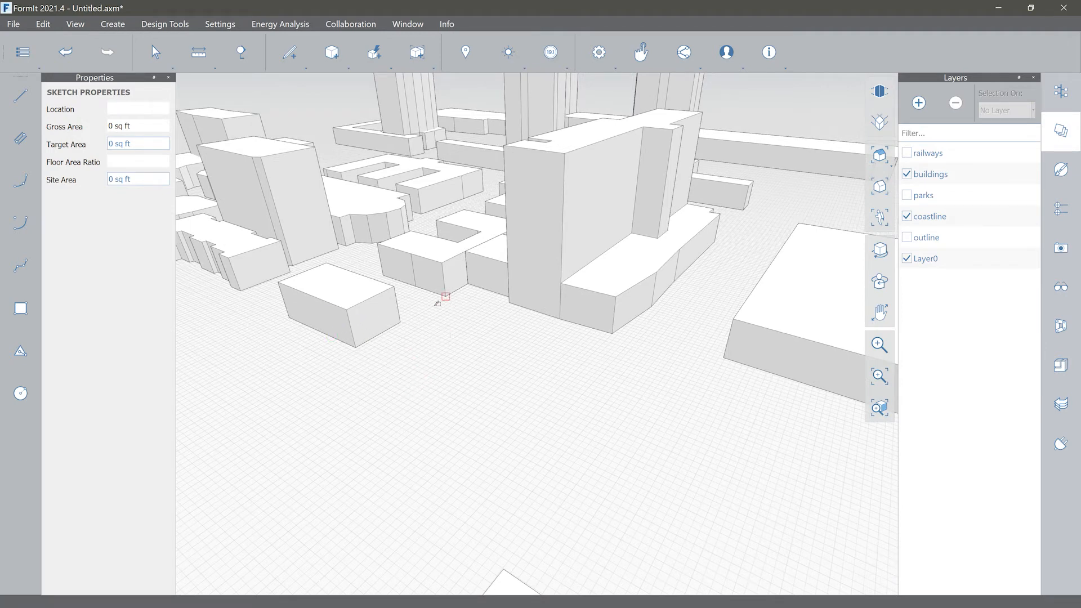
scroll(390, 371, up, 8)
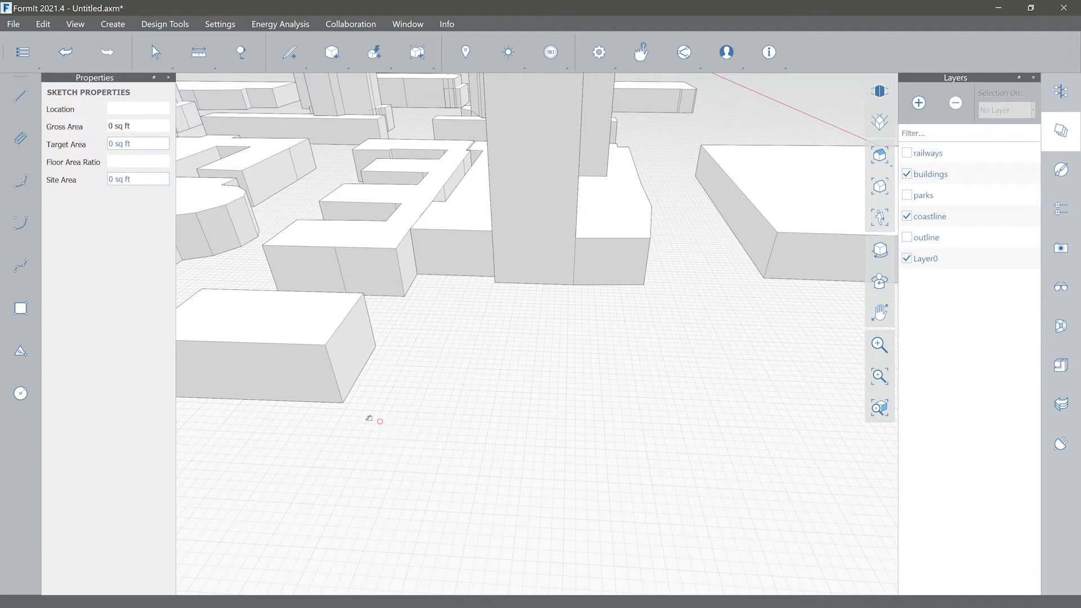
click(343, 403)
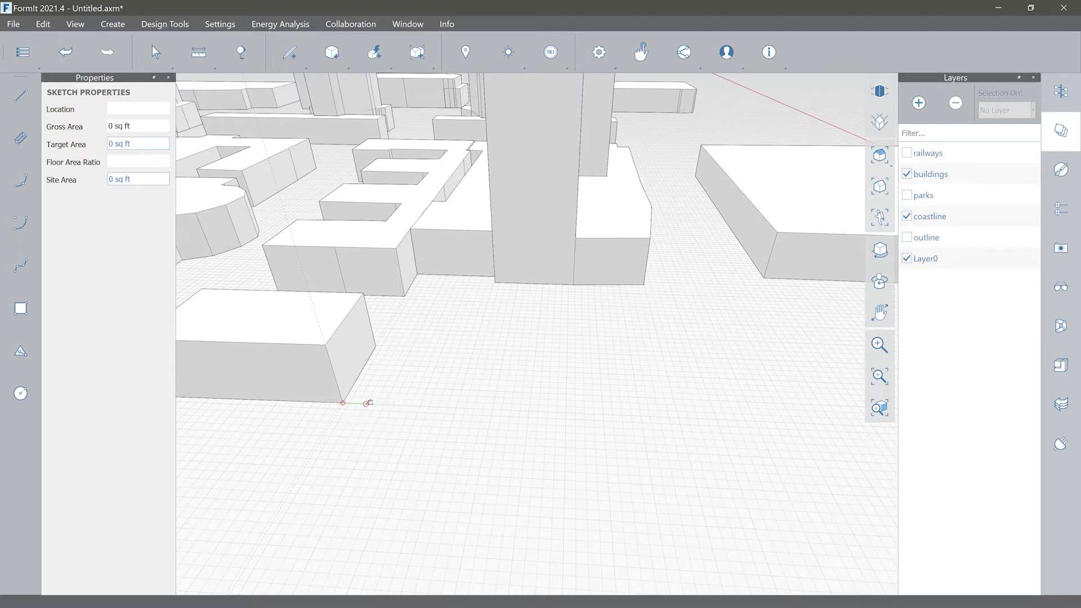
click(407, 406)
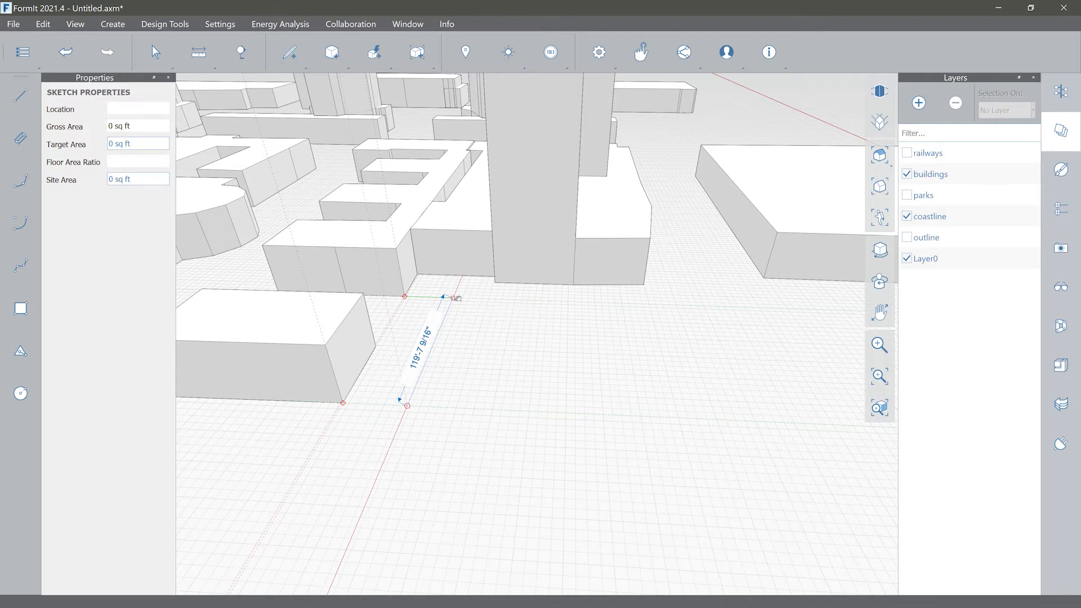
click(454, 298)
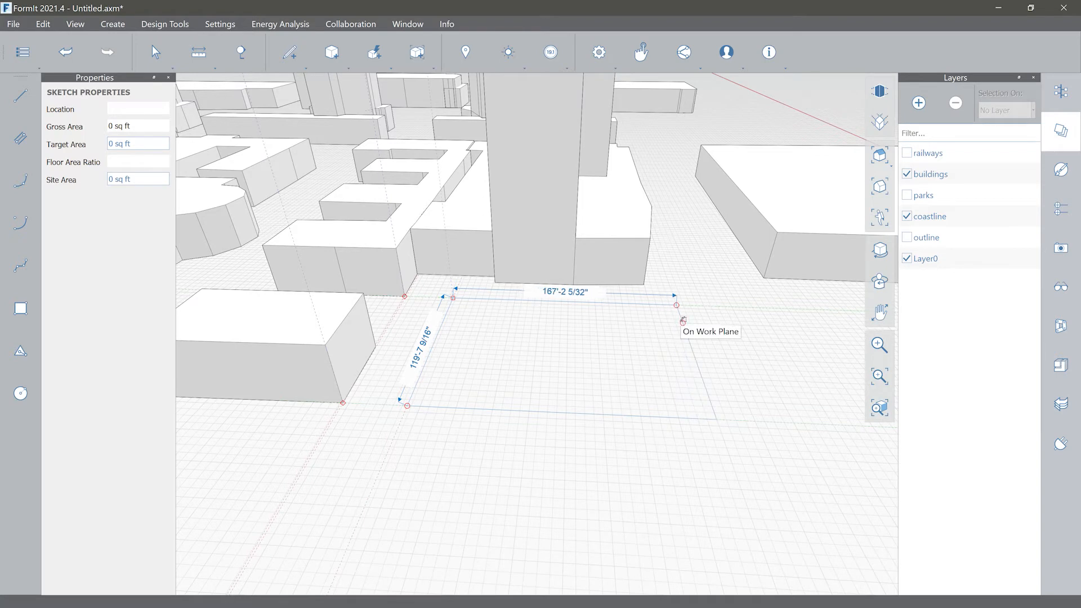
click(676, 338)
key(Escape)
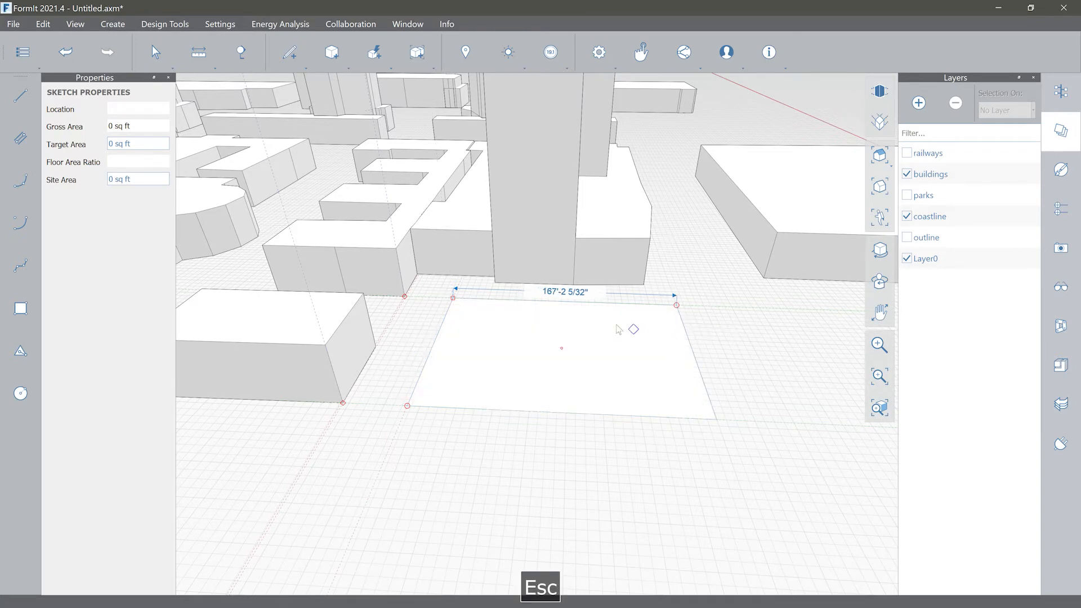
middle_drag(610, 324, 592, 345)
right_drag(590, 340, 515, 338)
scroll(505, 321, up, 2)
right_click(529, 333)
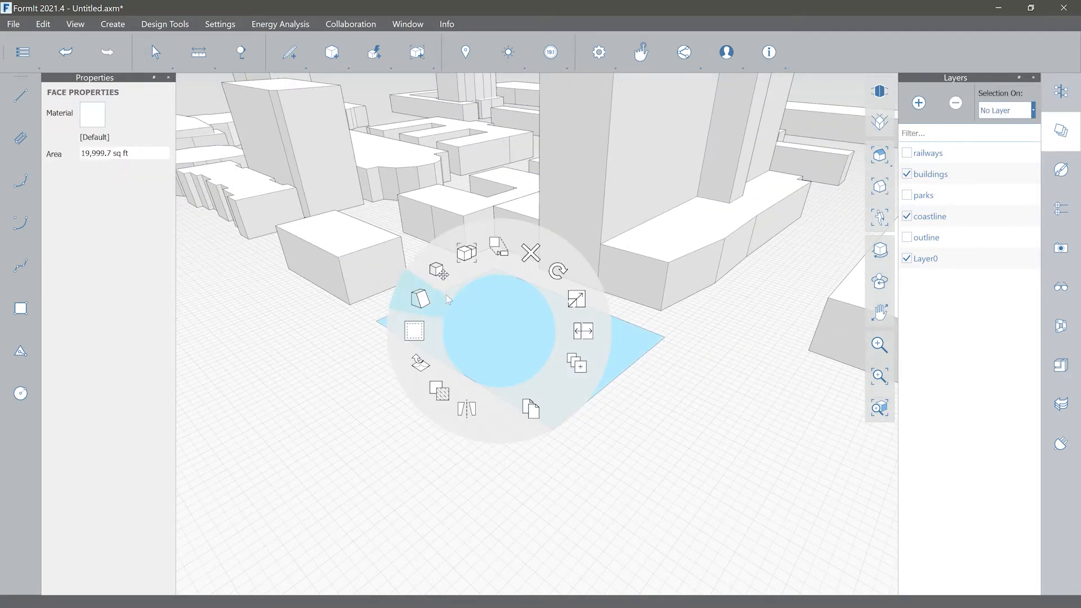
click(345, 375)
Step: Draw a closed triangle of connected lines on the ground beside the rectangle, with its first side about 66 ft long, and delete it
click(21, 96)
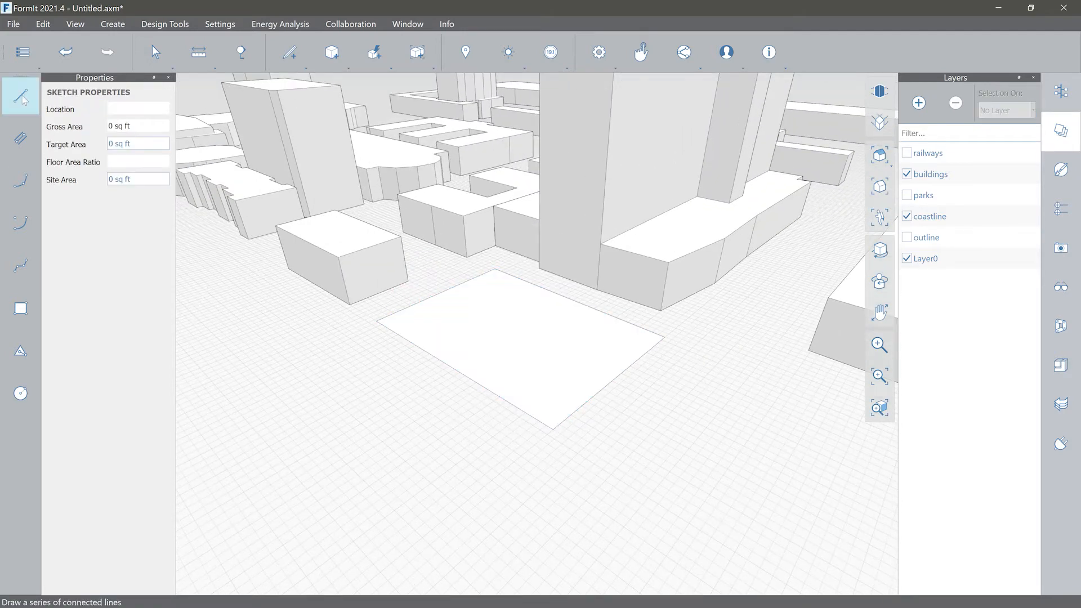
key(Escape)
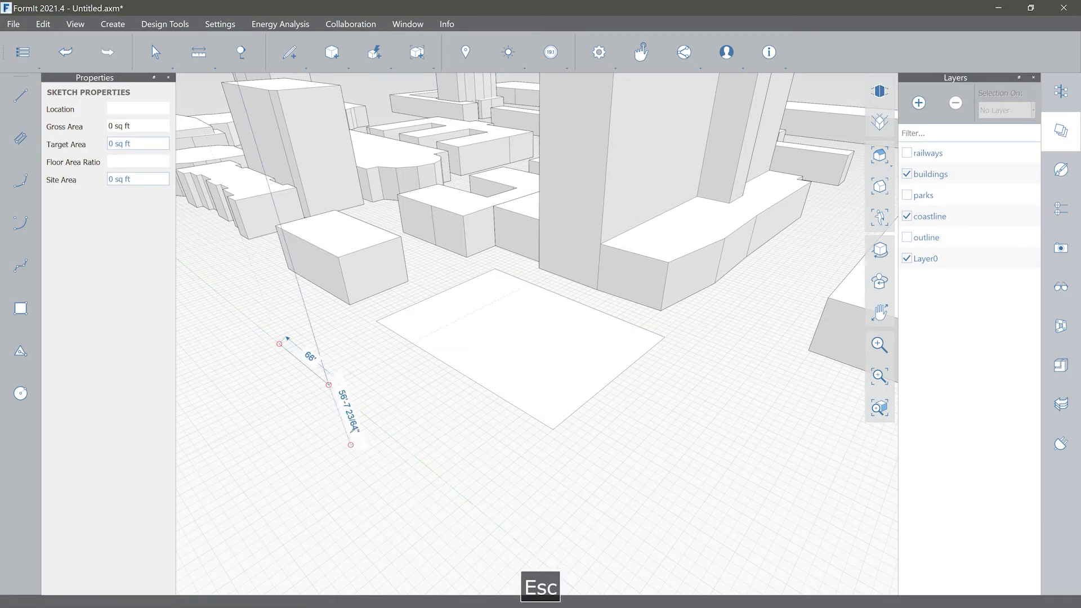
scroll(307, 343, up, 3)
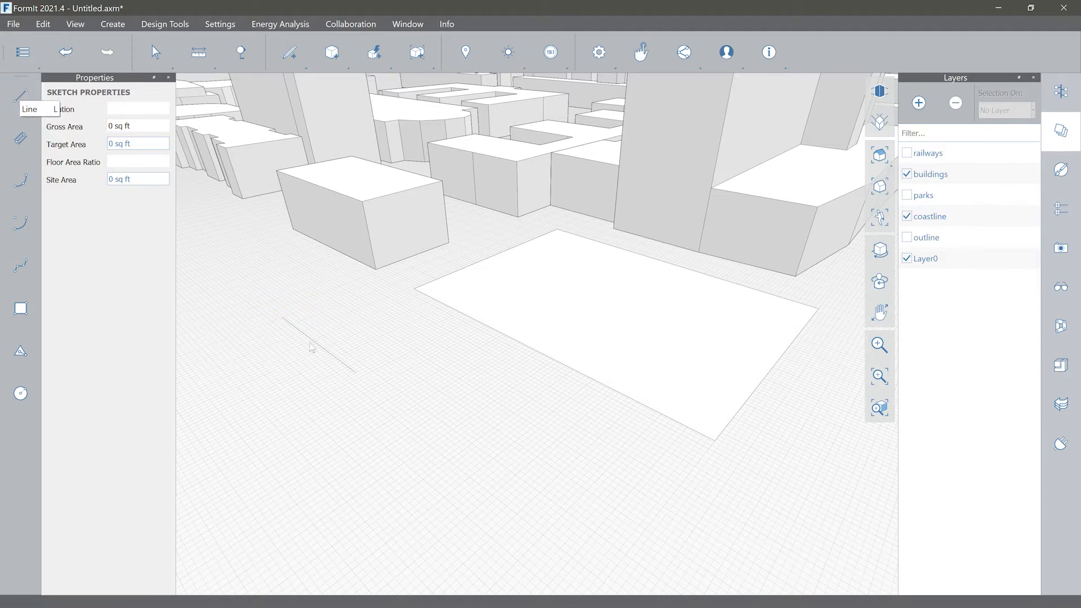
click(516, 317)
click(20, 96)
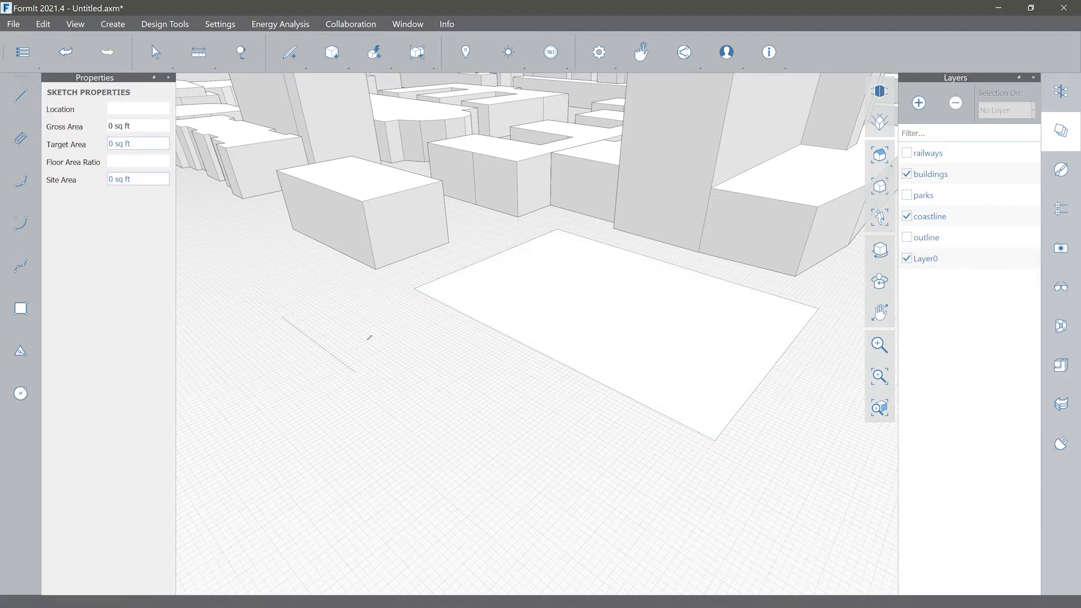
click(378, 319)
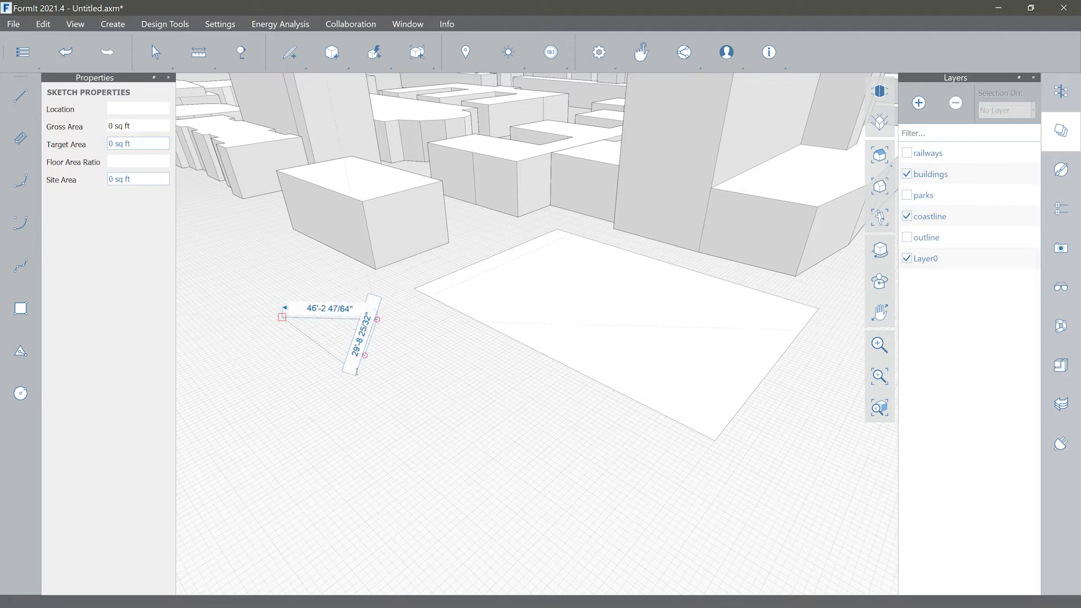
key(Escape)
scroll(345, 341, up, 2)
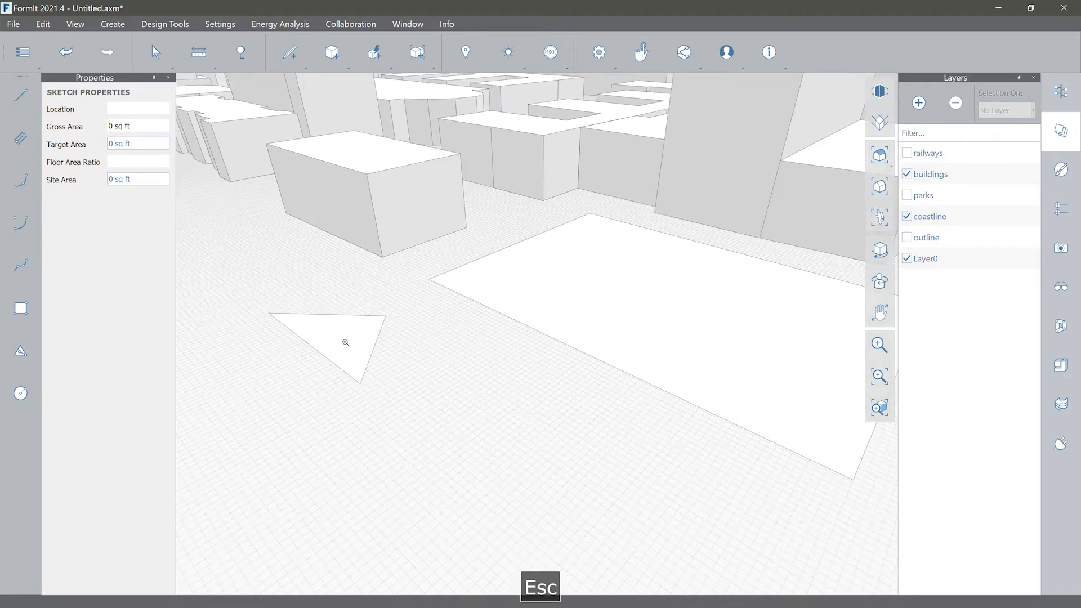
scroll(366, 351, down, 5)
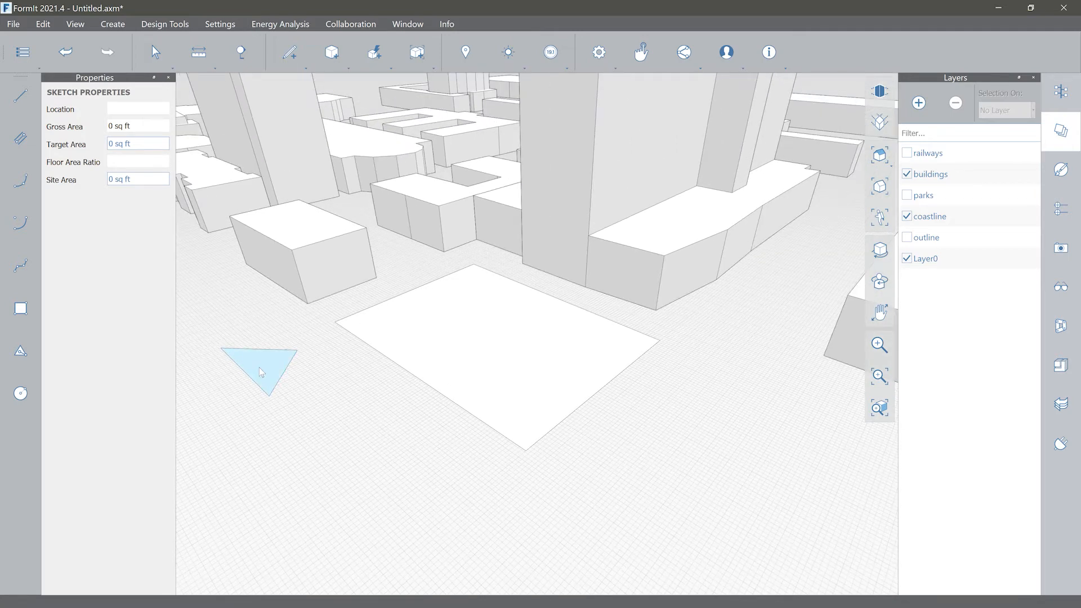
click(259, 367)
key(Delete)
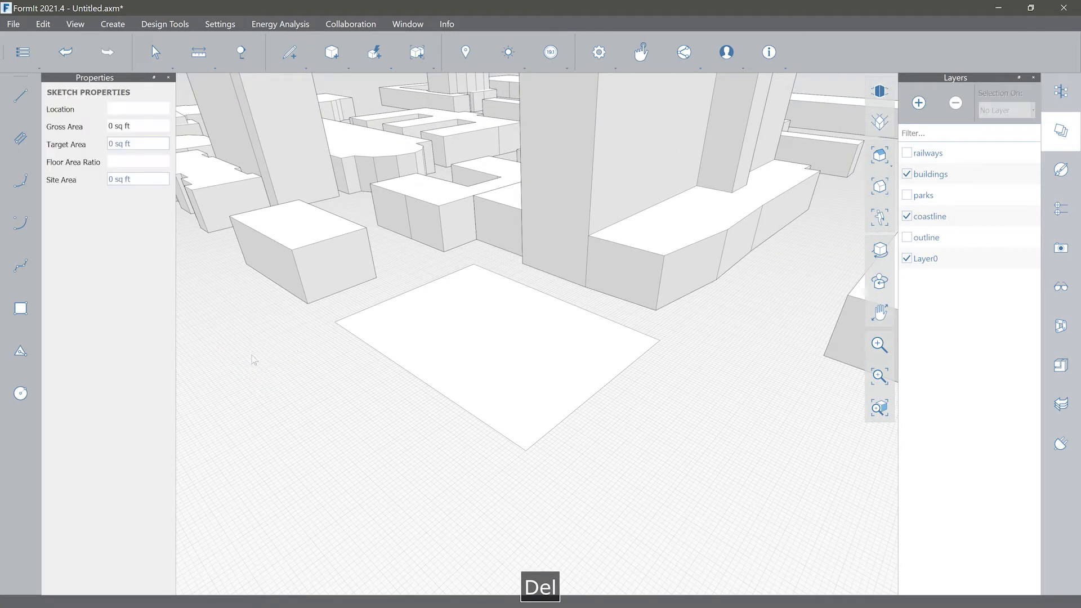
Step: Try extruding the ground rectangle upward by about 124 ft, and undo the extrusion
scroll(375, 373, down, 2)
middle_drag(376, 376, 420, 410)
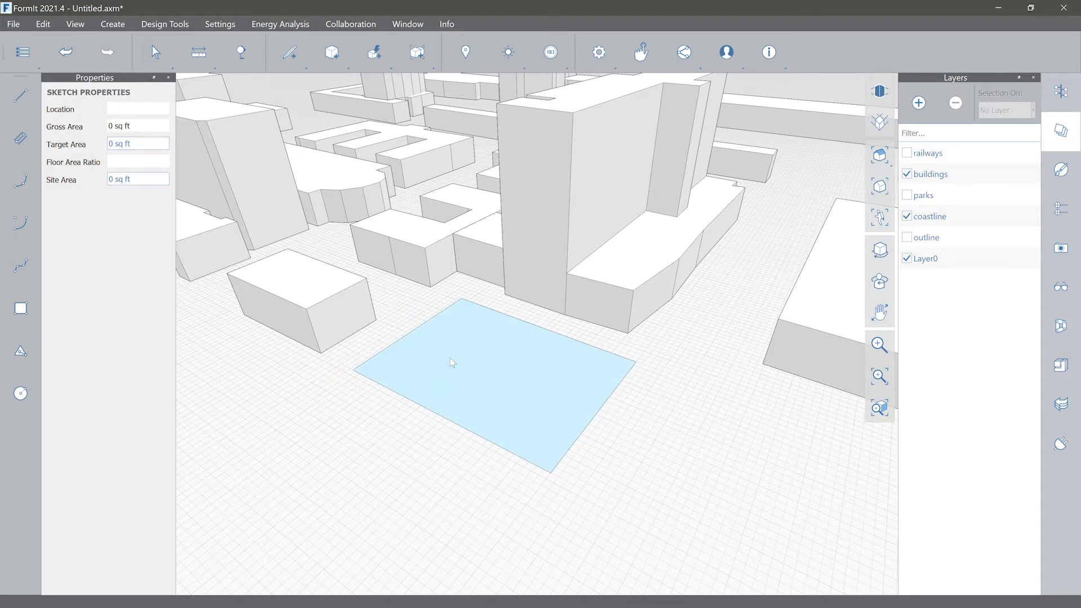
click(465, 353)
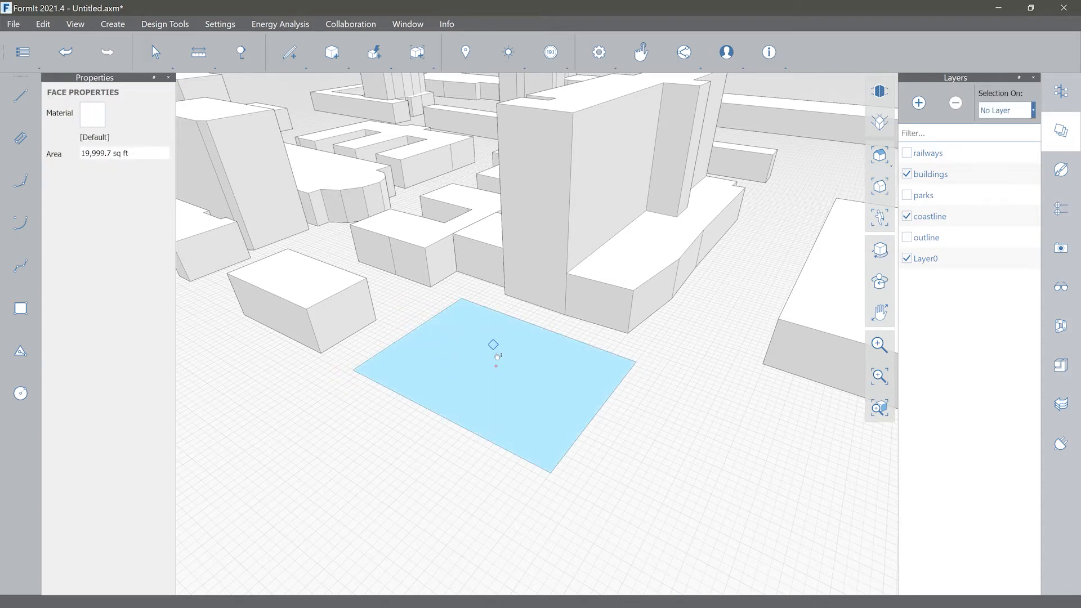
drag(449, 355, 445, 193)
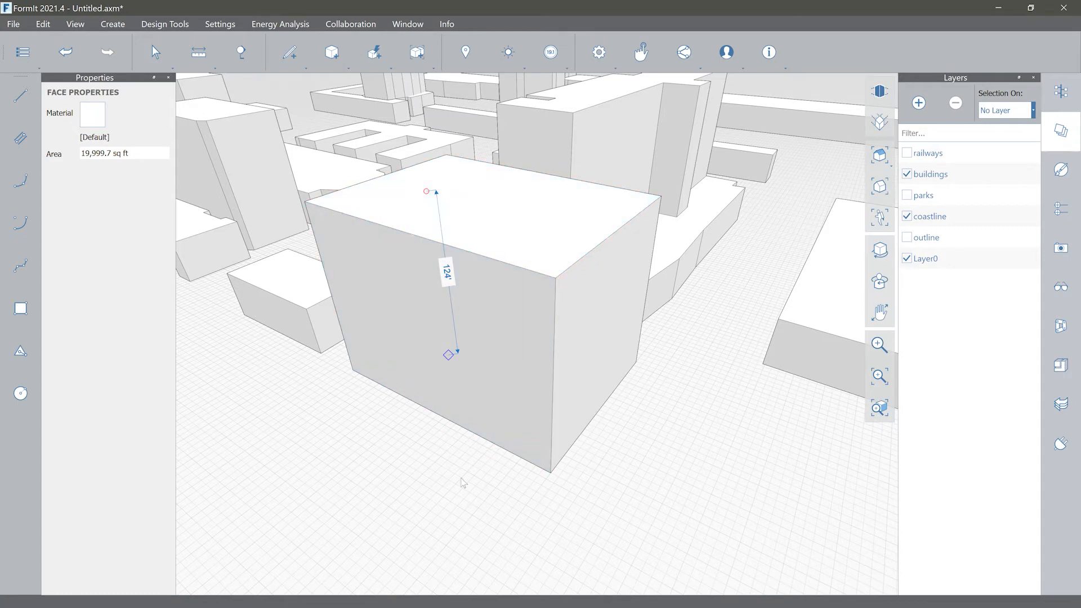
key(Escape)
scroll(451, 403, down, 3)
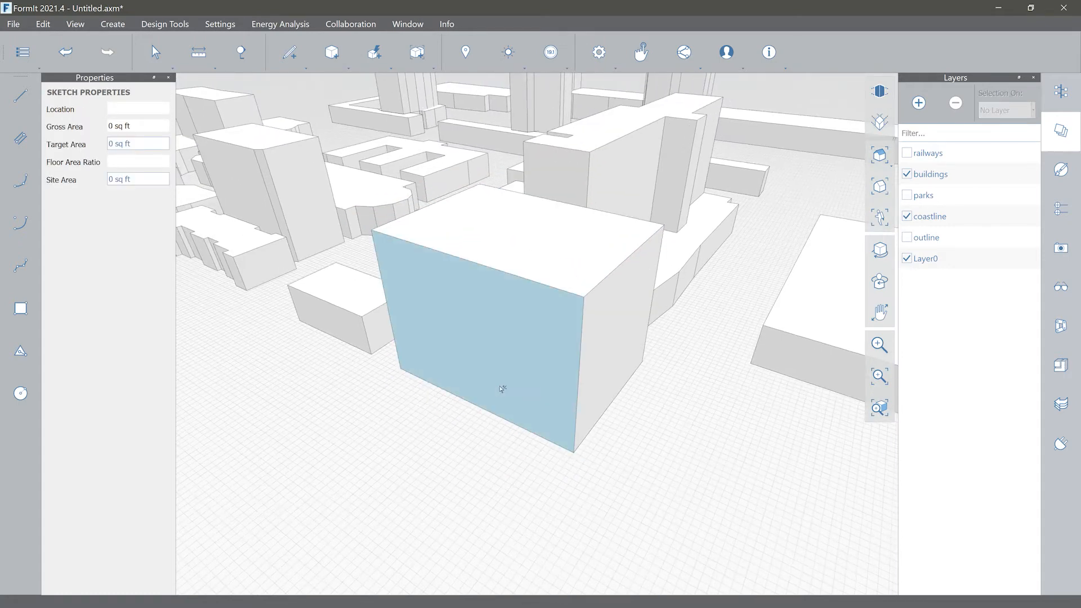
key(ctrl+z)
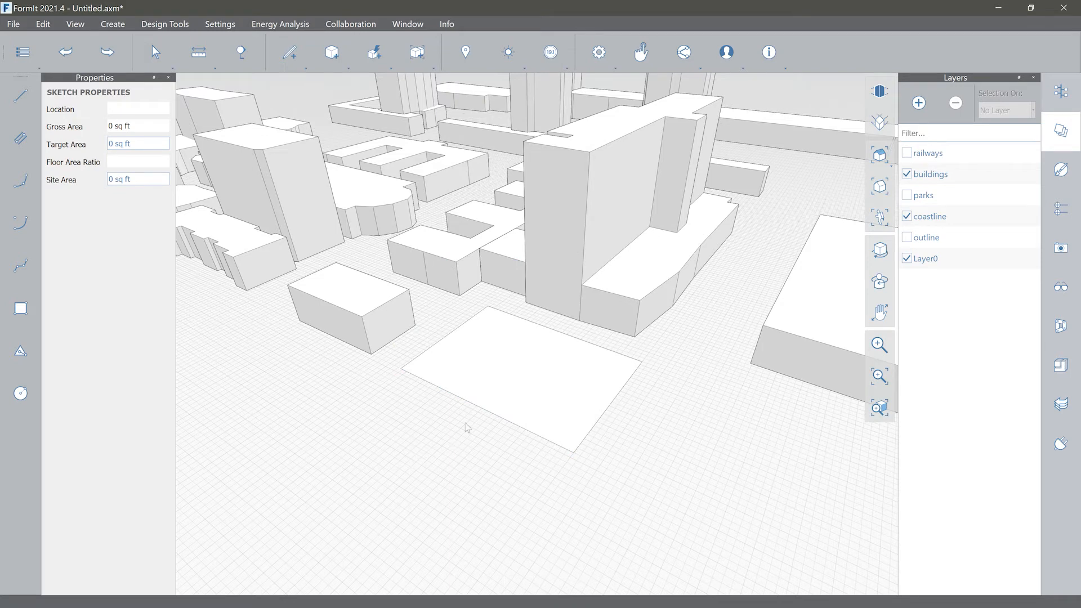
Step: Try extruding the ground rectangle upward by 150 ft, and undo the extrusion
click(482, 369)
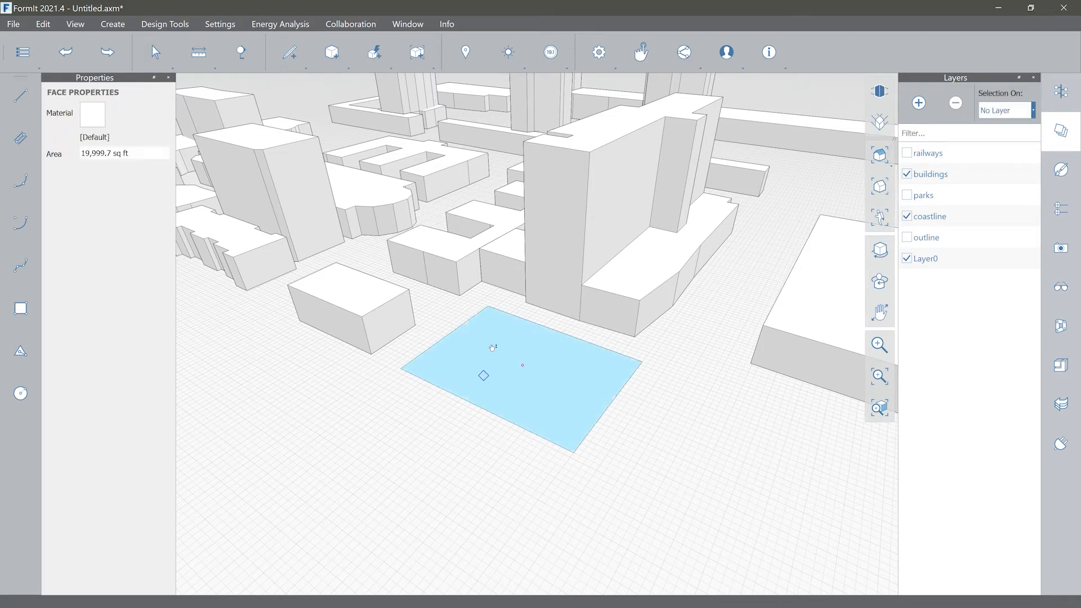
drag(493, 347, 500, 310)
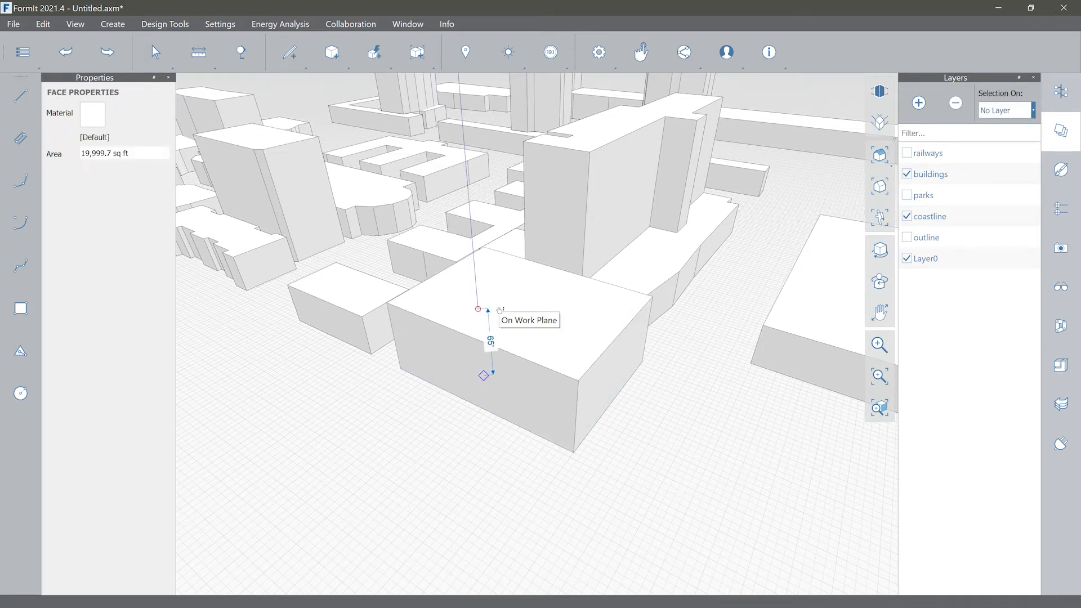
text(150)
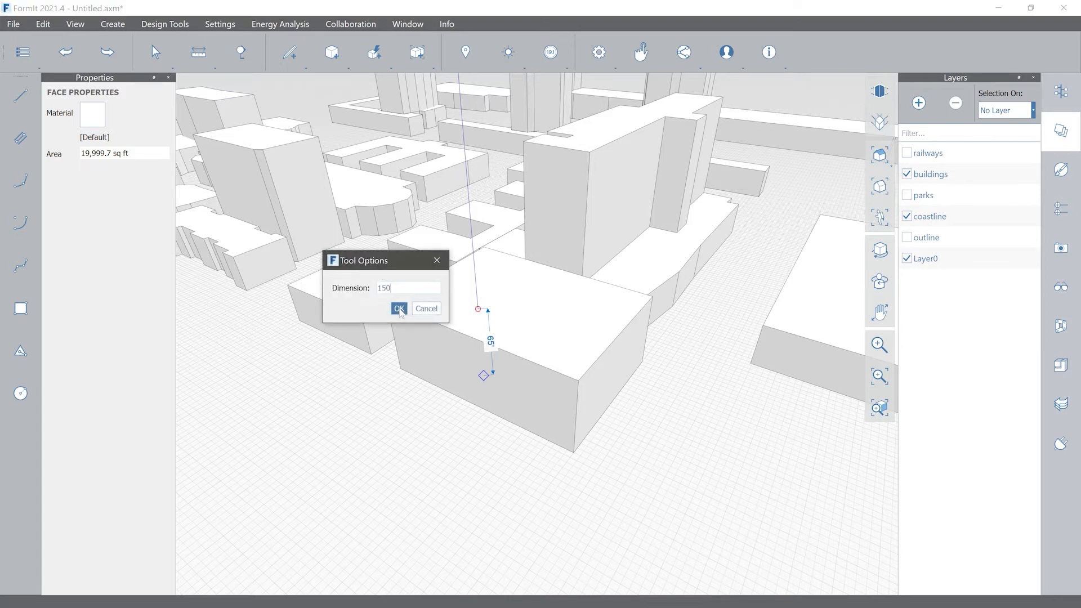
click(399, 309)
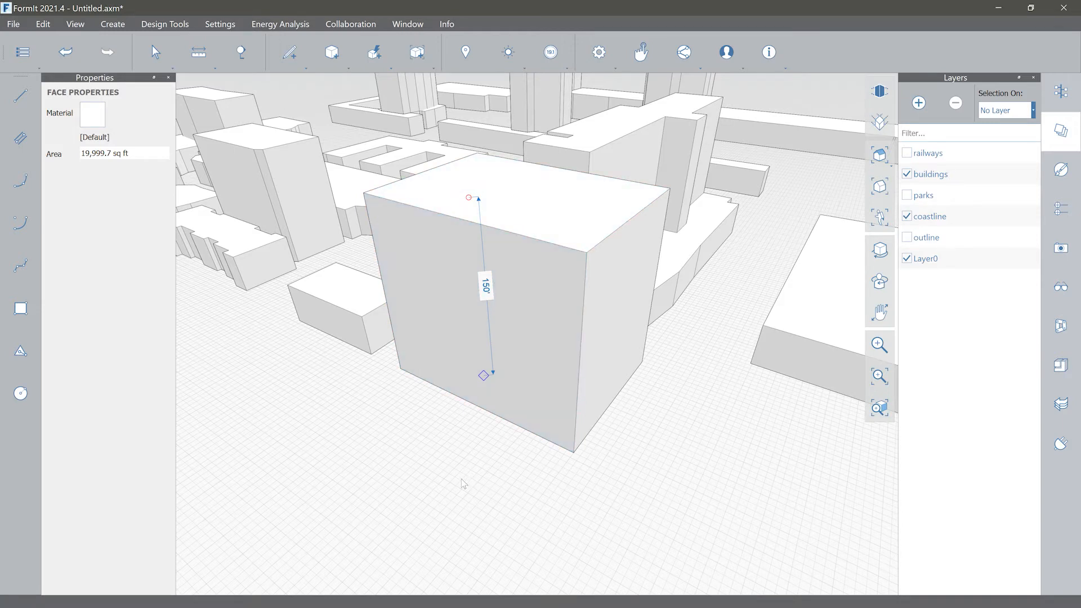
key(ctrl+z)
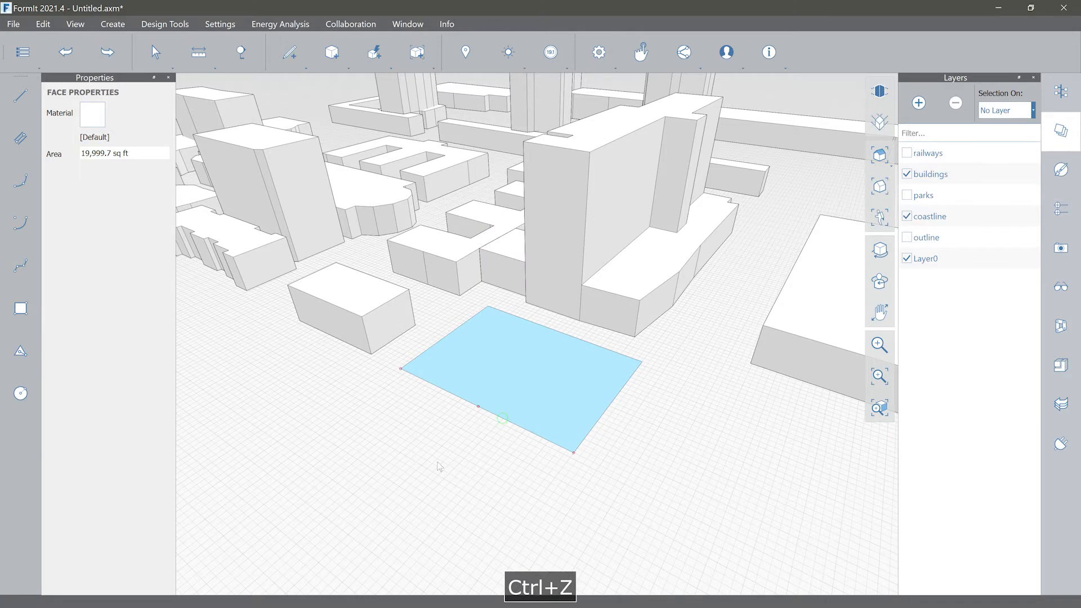
click(484, 419)
scroll(532, 358, up, 2)
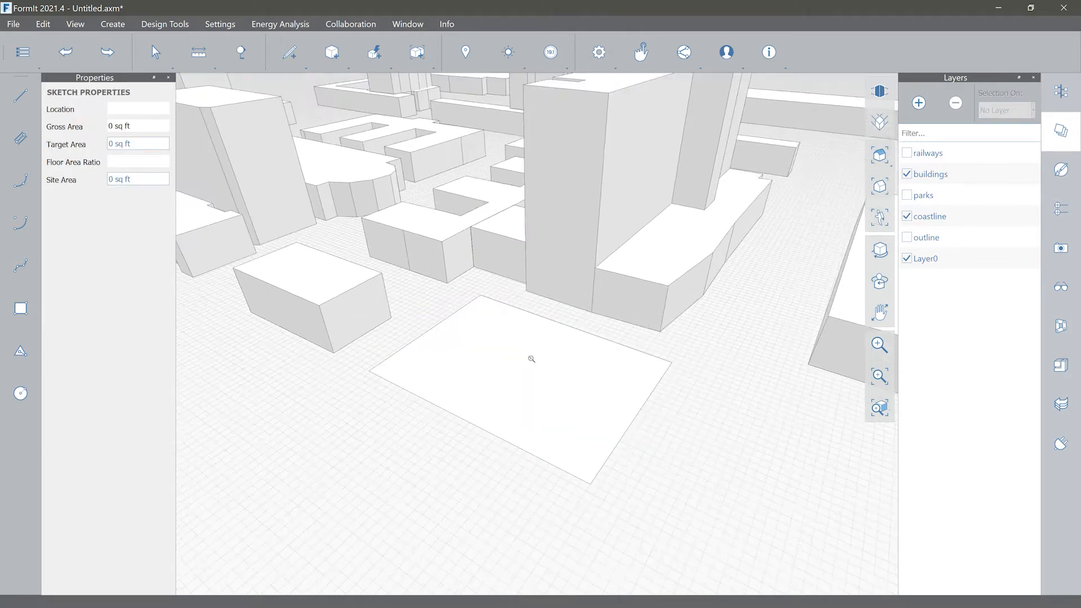
scroll(520, 356, down, 3)
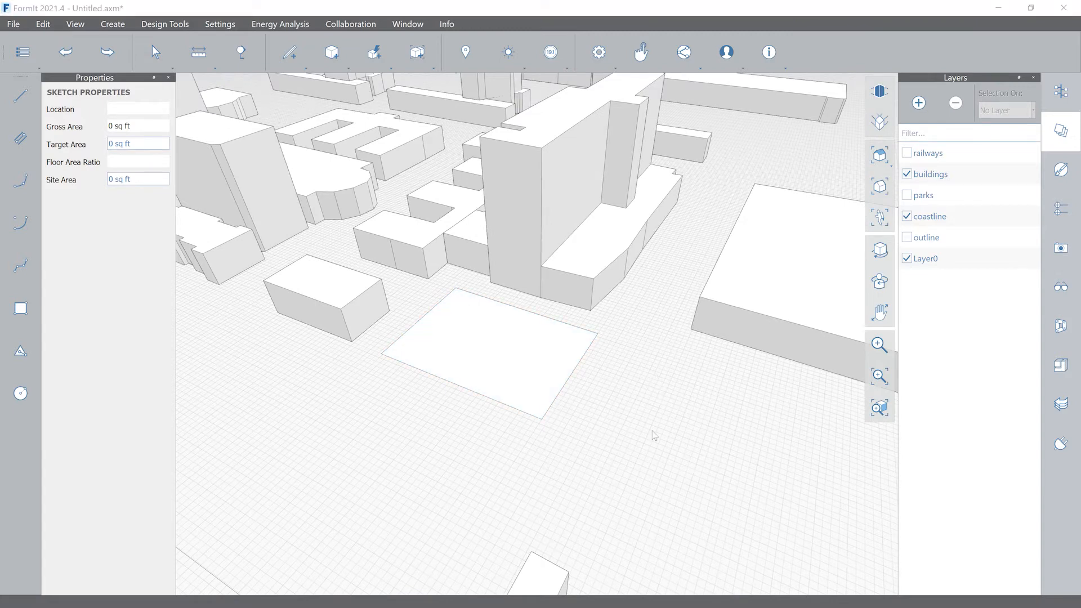
Step: Rearrange the palettes: dock Properties with the other palette tabs and place the Groups Tree in its former spot, with Layers displayed opposite
key(ctrl+a)
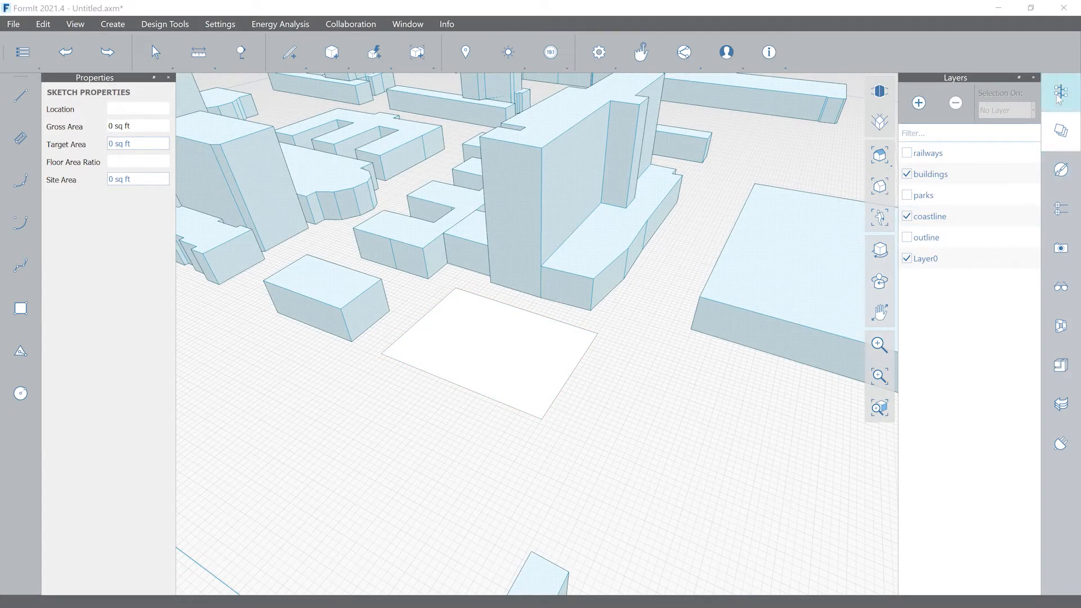
click(1062, 131)
click(1066, 138)
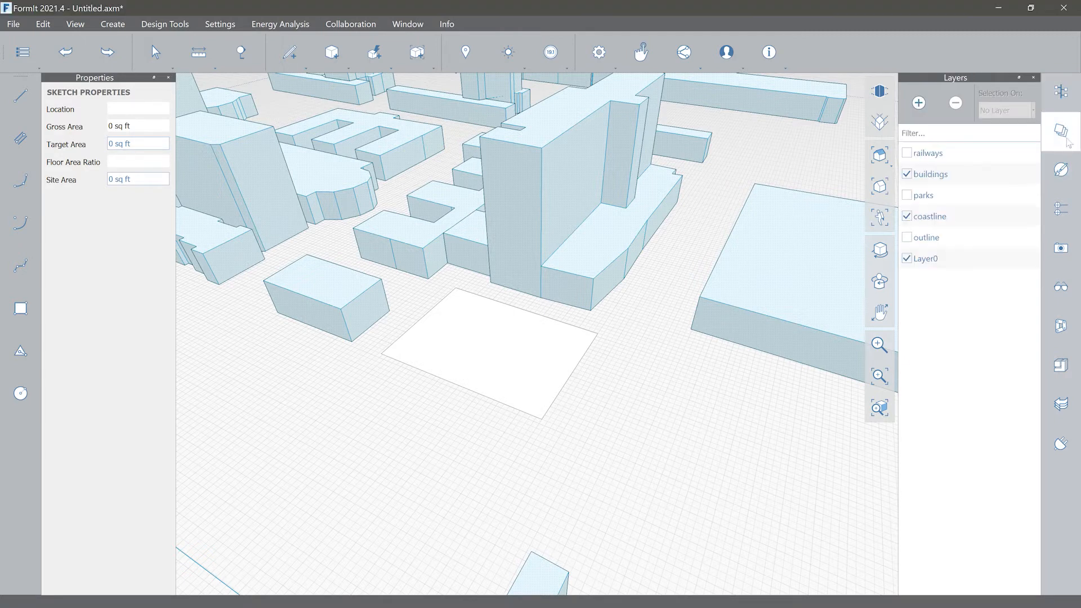
click(1062, 97)
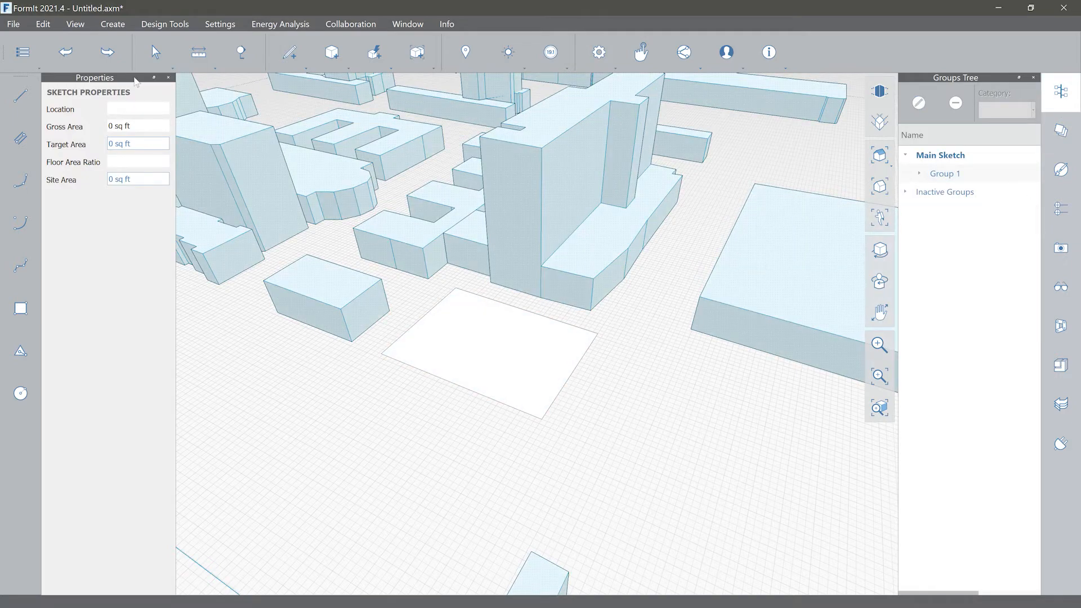
drag(136, 81, 1066, 169)
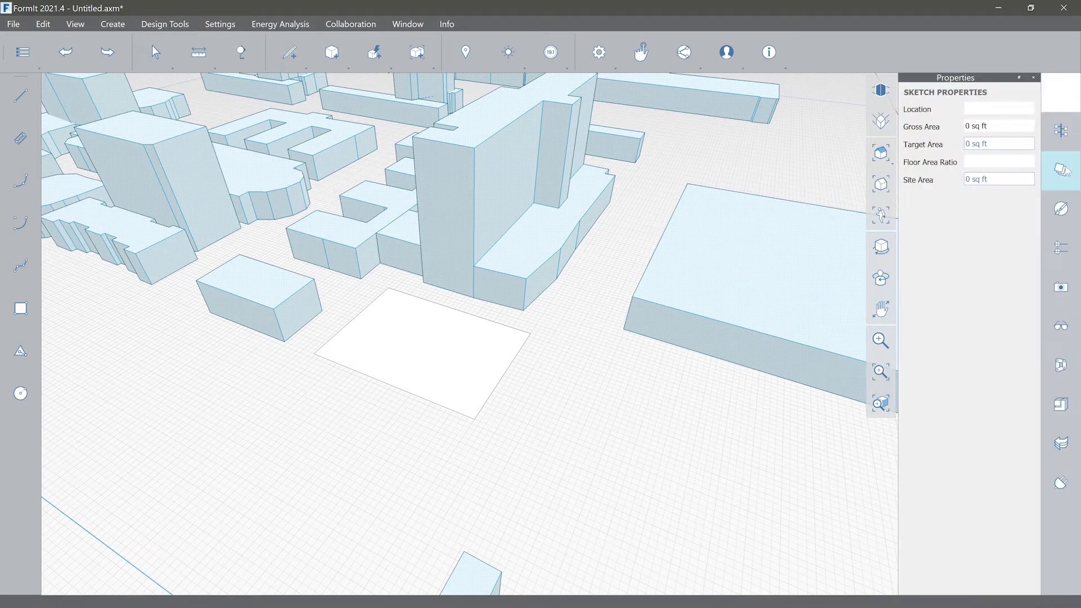
click(1065, 132)
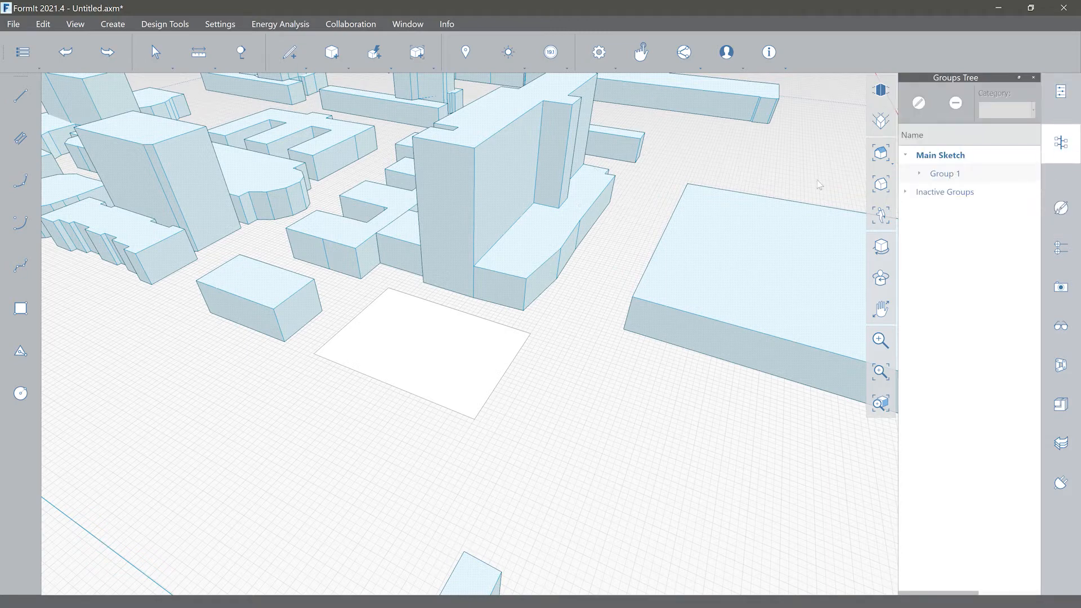
click(1018, 79)
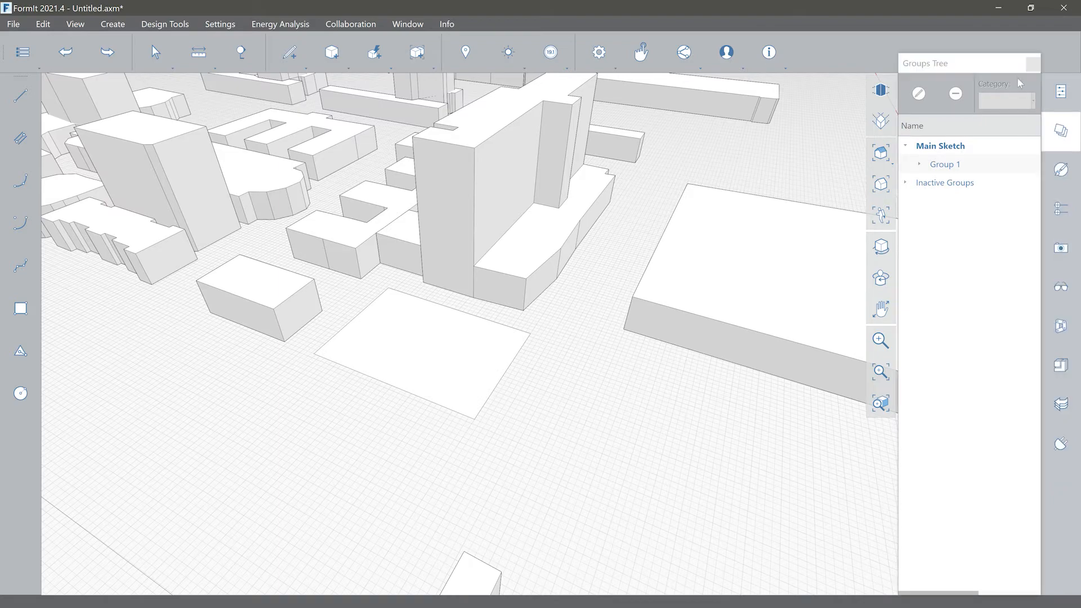
drag(987, 68, 56, 137)
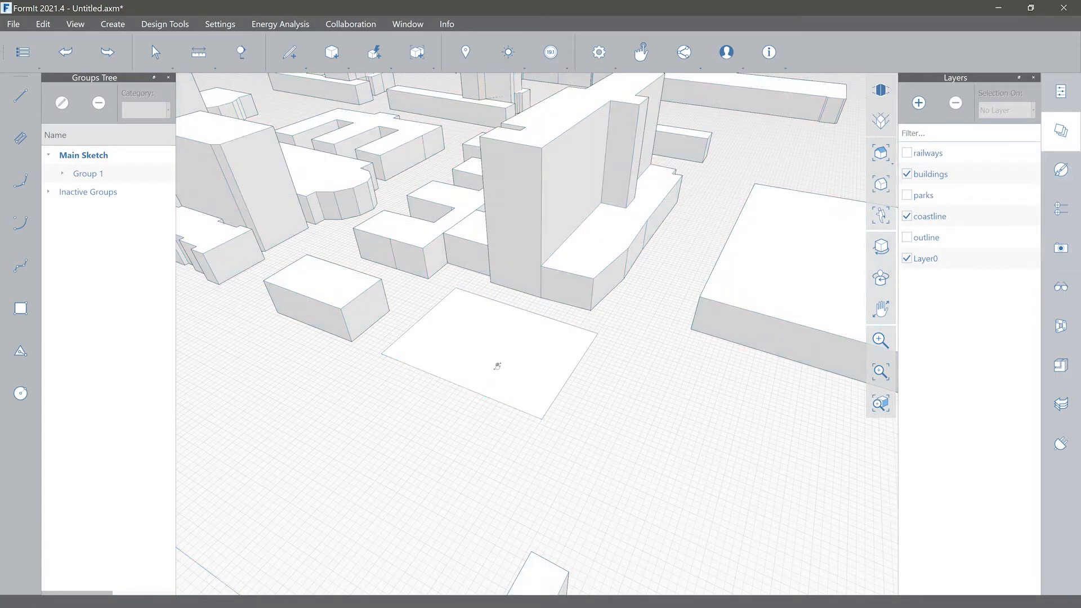
scroll(511, 361, up, 2)
scroll(511, 361, down, 2)
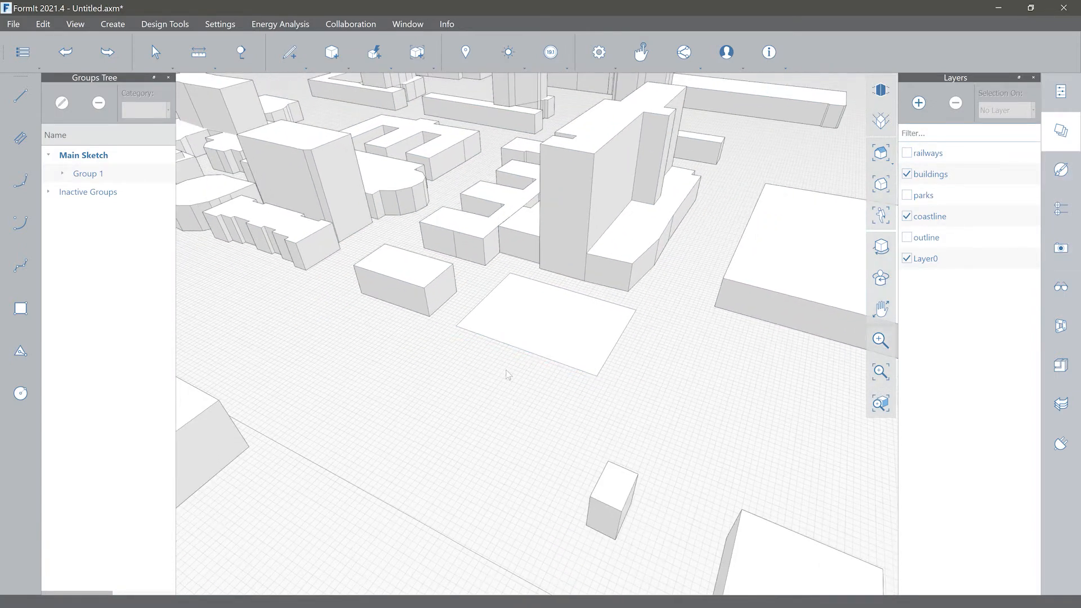
Step: Try grouping the ground rectangle with its edges, and undo the grouping
click(555, 309)
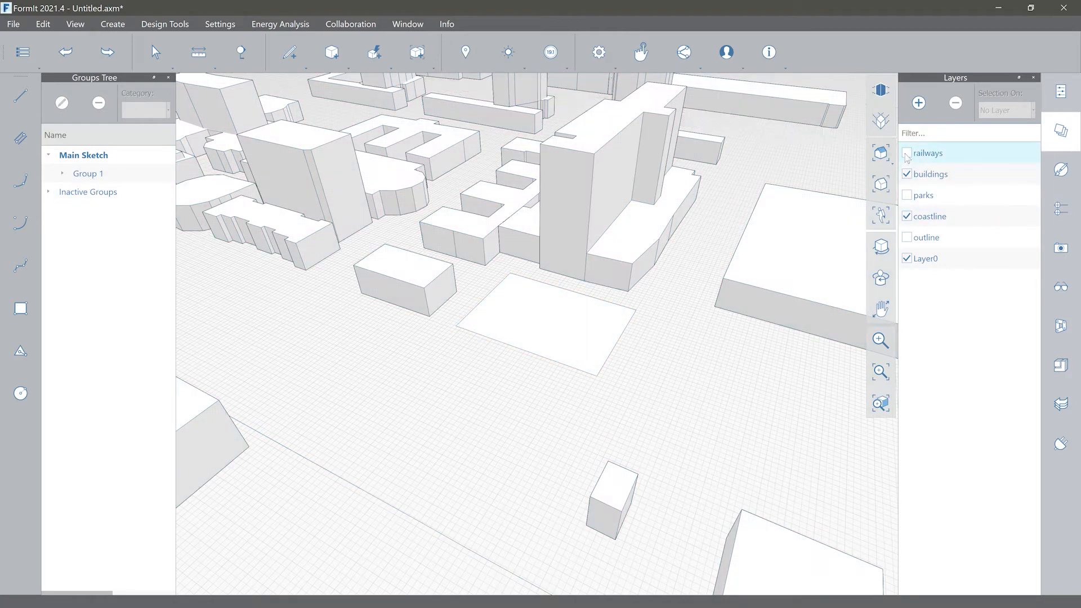
click(529, 310)
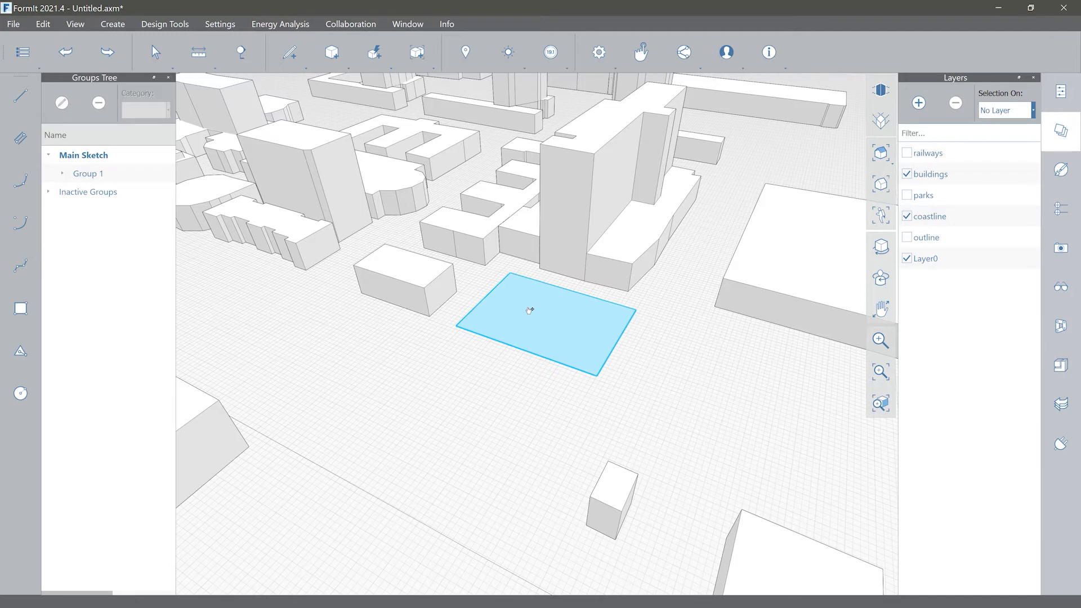
key(g)
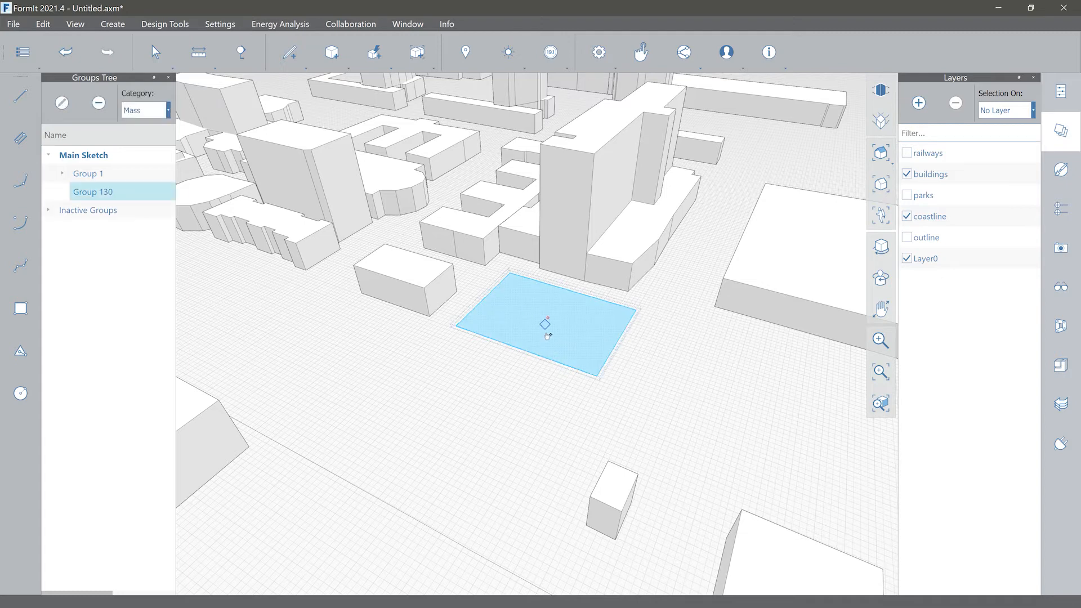
key(Escape)
key(ctrl+z)
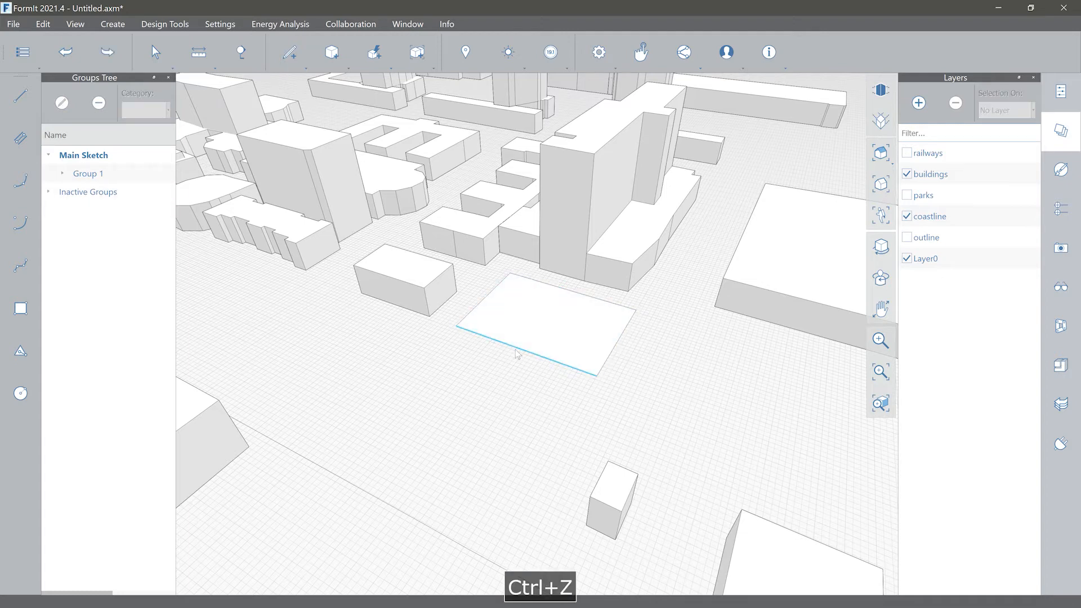
Step: Create a group from the ground rectangle and its edges, and rename the group footprint
click(522, 313)
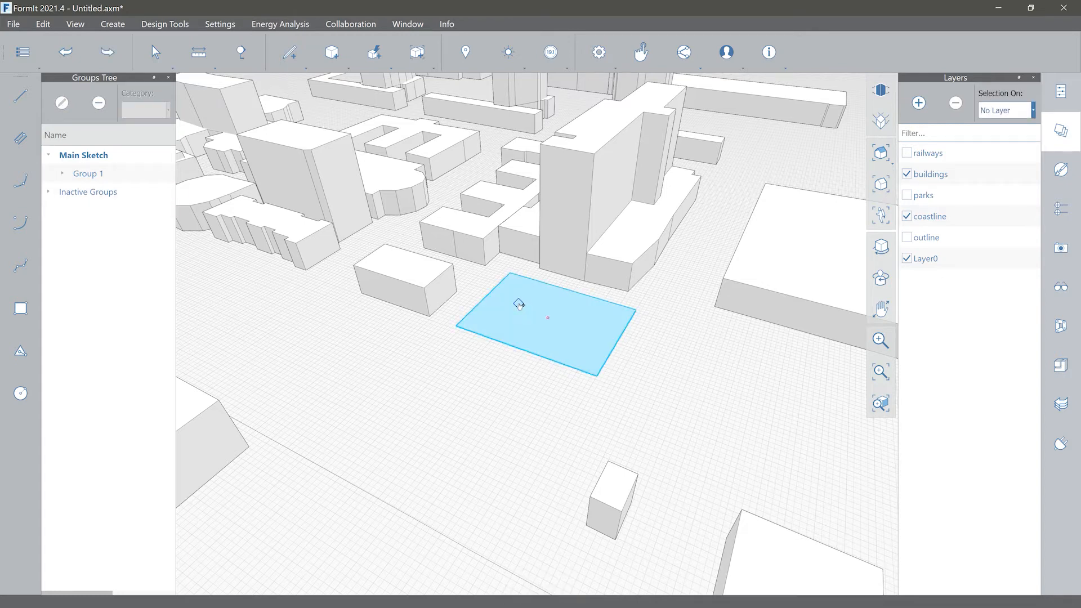
right_click(519, 305)
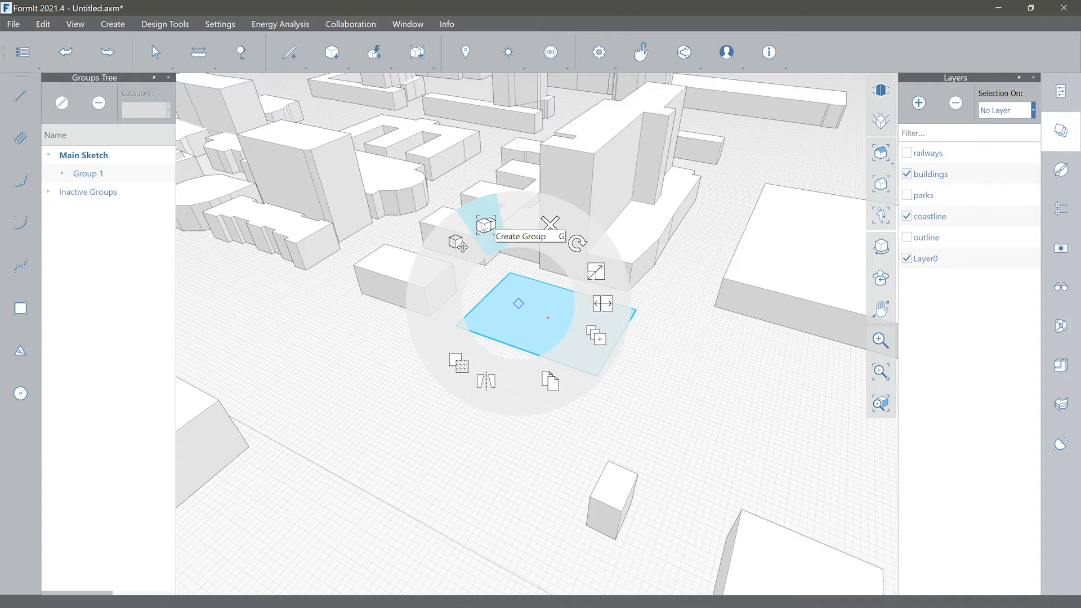
click(485, 227)
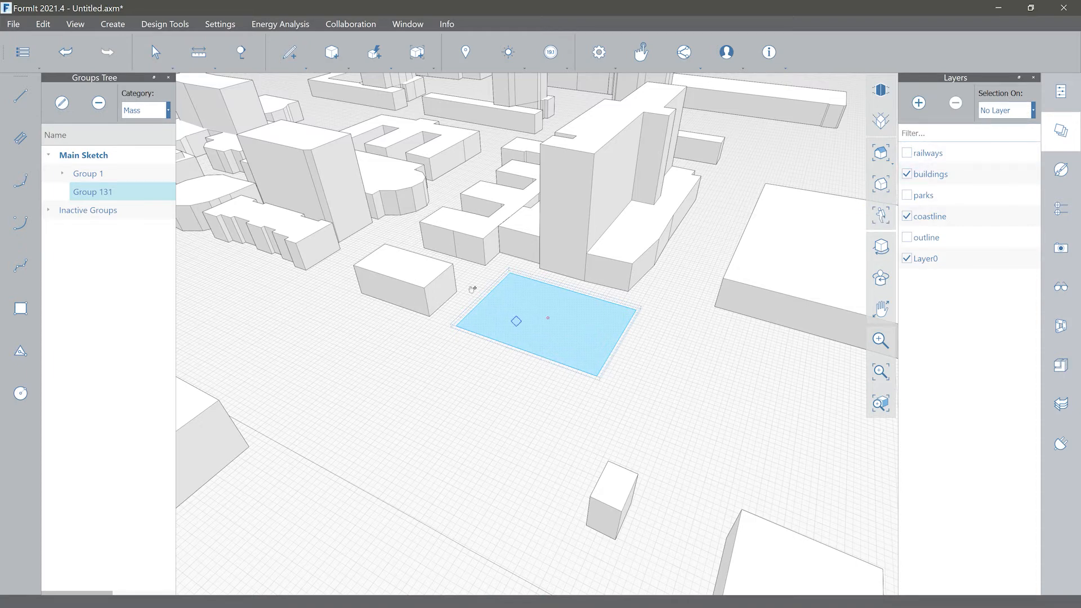
double_click(107, 193)
text(footprint)
key(Return)
Step: Copy the new group's name and add a layer named footprint
double_click(83, 193)
key(ctrl+c)
click(264, 324)
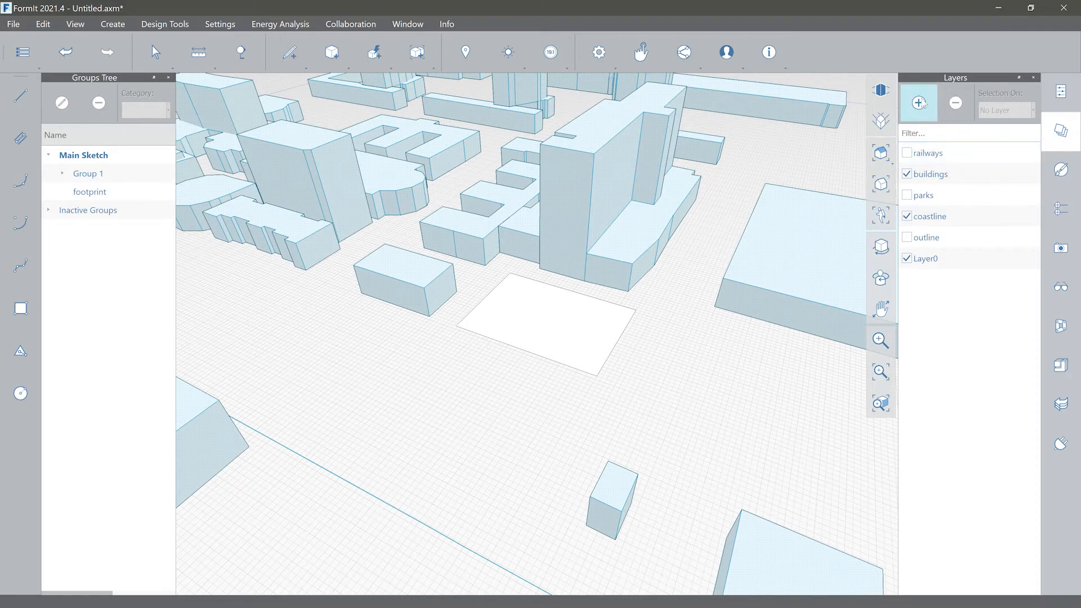
click(920, 103)
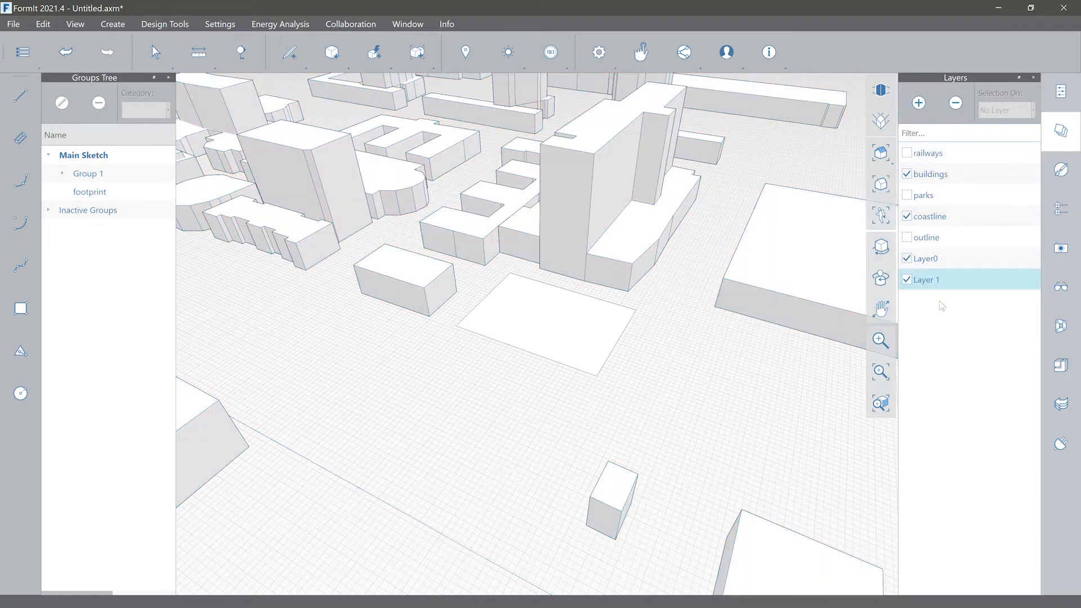
double_click(929, 280)
key(ctrl+v)
key(Return)
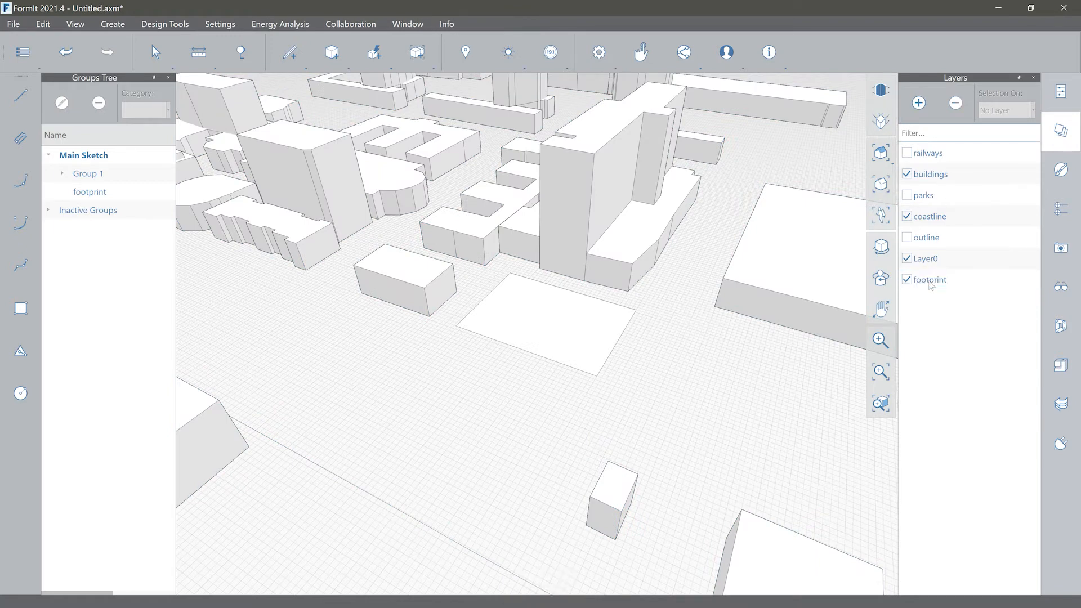
Step: Assign the footprint group to the footprint layer, and test the assignment by switching that layer's visibility off and on
click(555, 337)
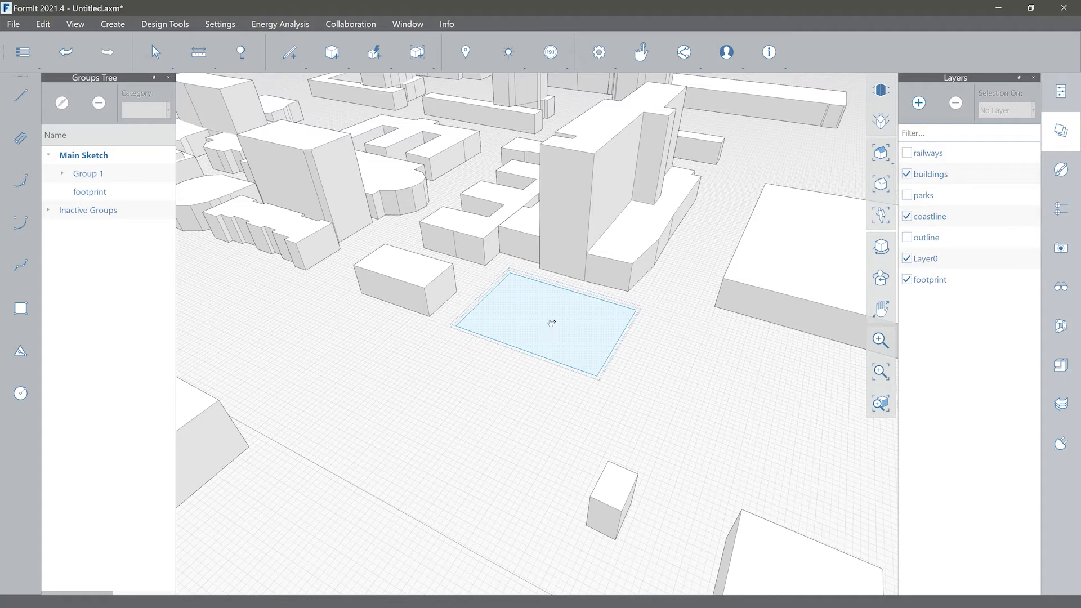
click(550, 320)
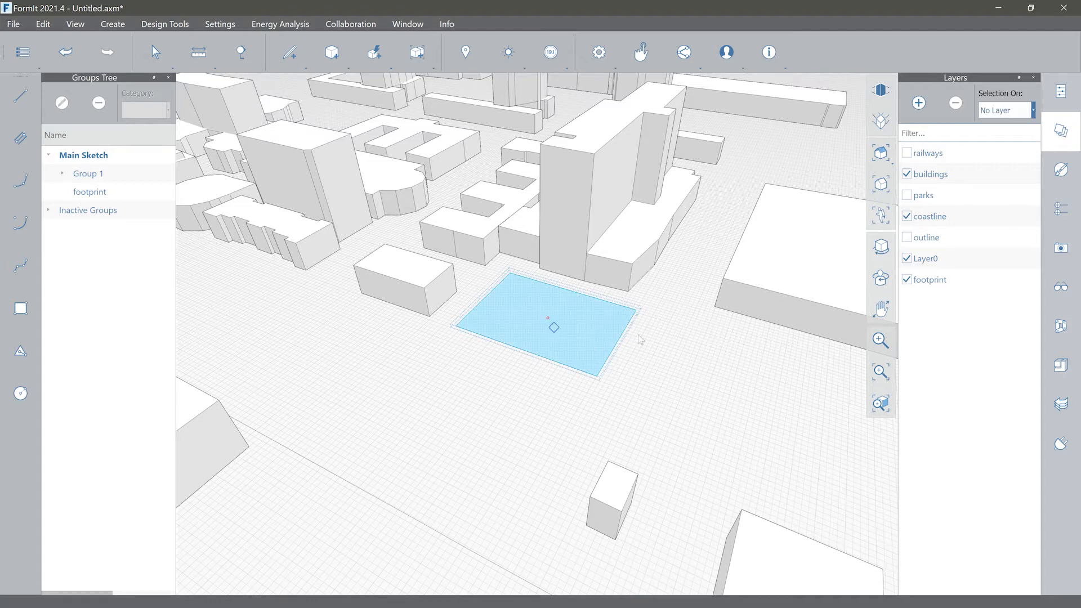
click(1035, 113)
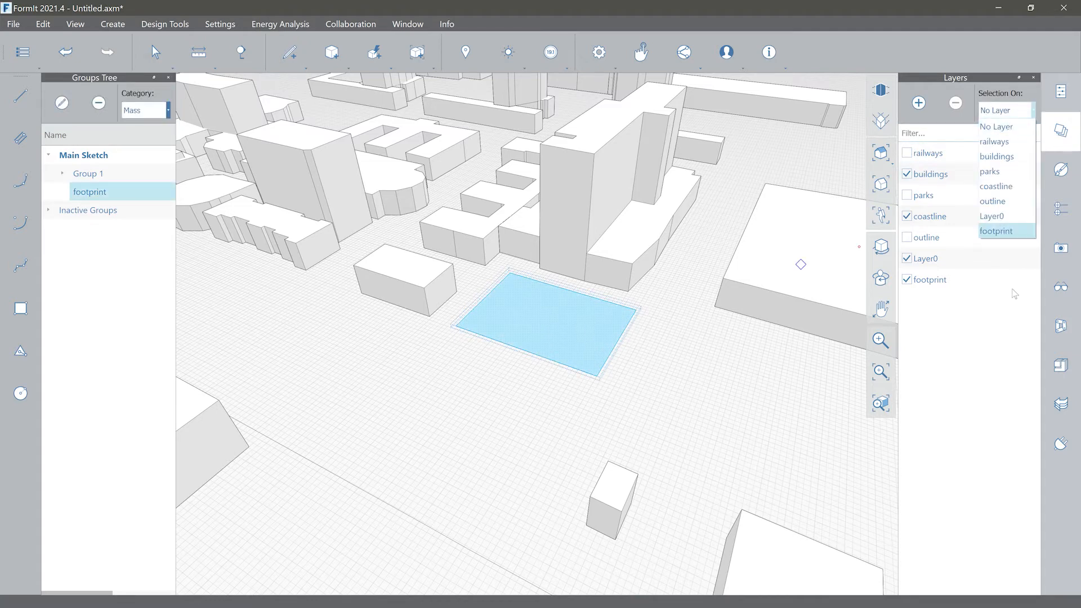
click(1000, 236)
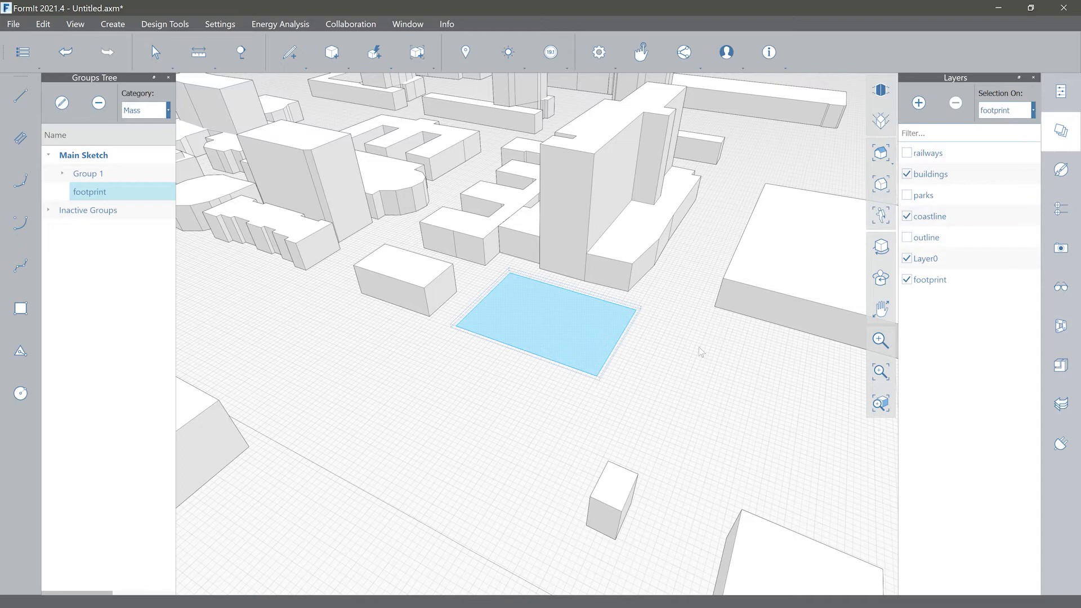
click(908, 280)
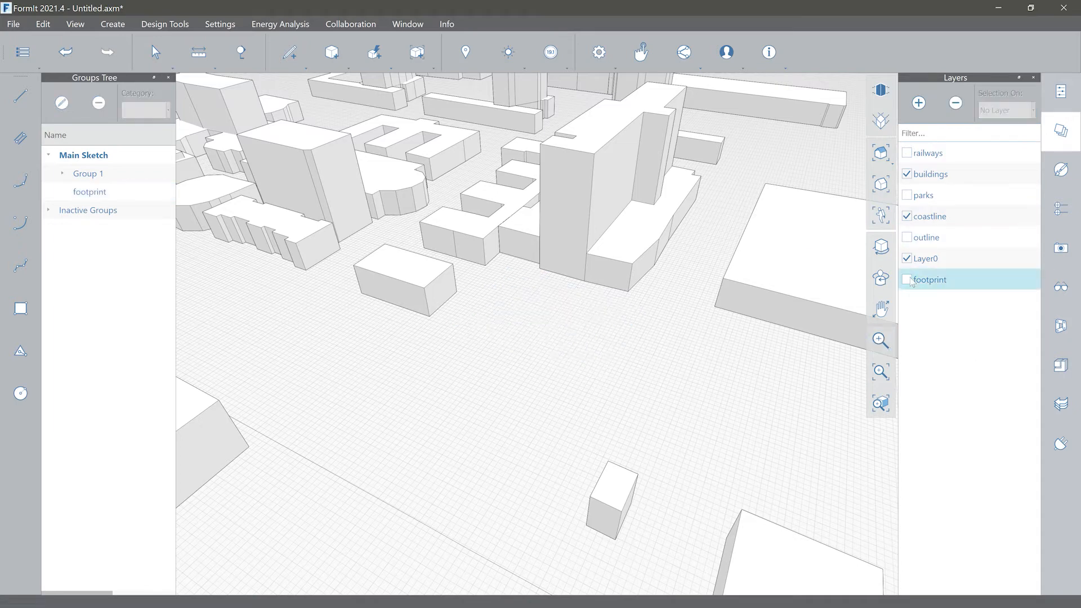
click(908, 280)
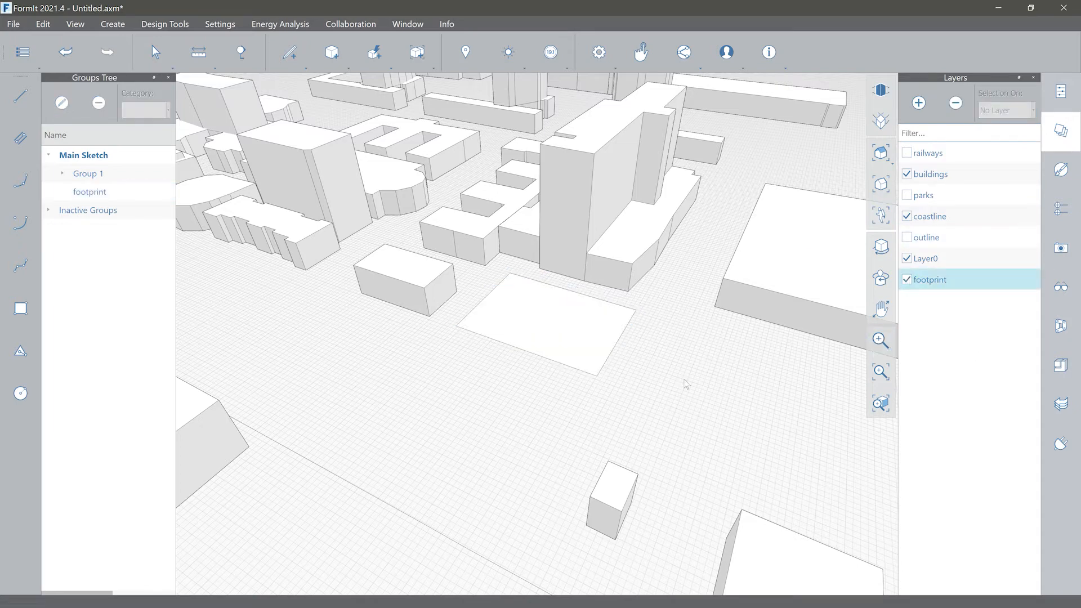
middle_drag(660, 345, 606, 370)
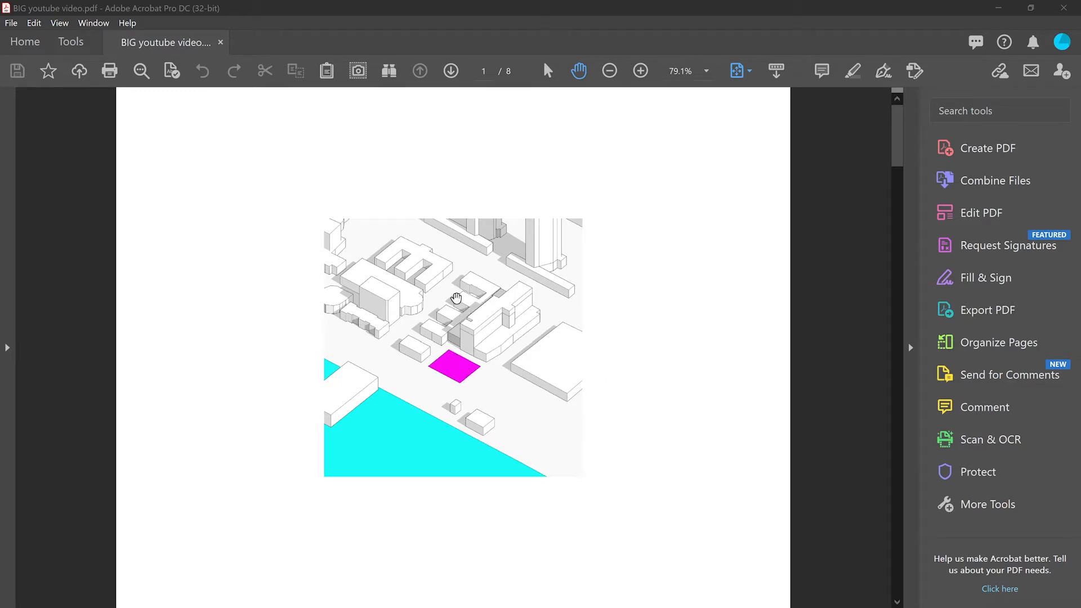
Step: In Acrobat, look through the first four diagram pages of BIG youtube video.pdf and return to the opening site diagram
scroll(460, 289, down, 1)
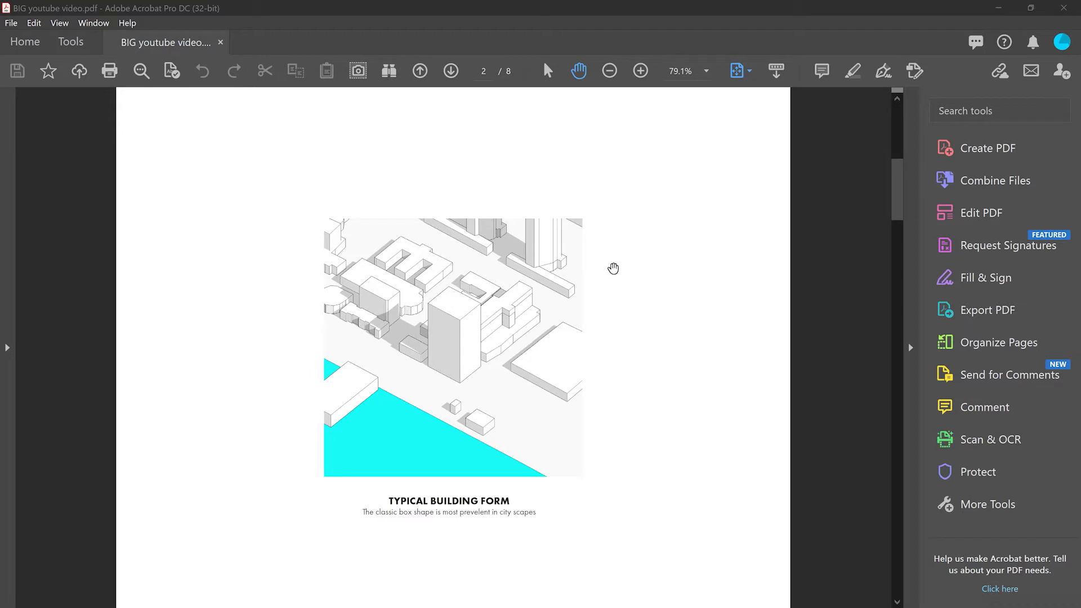
scroll(614, 270, down, 1)
scroll(615, 272, down, 1)
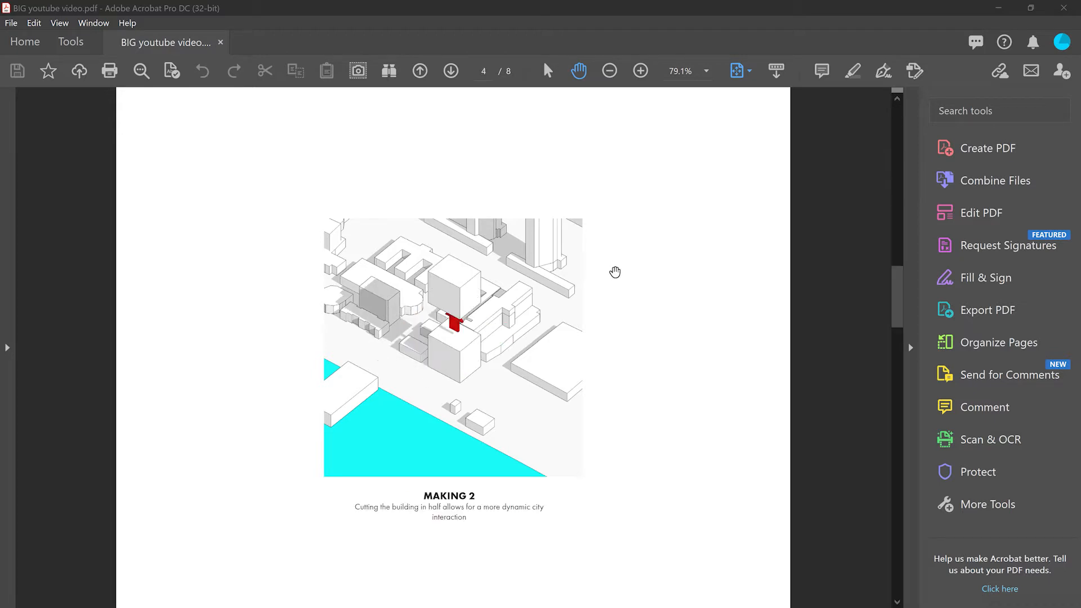
scroll(615, 271, up, 3)
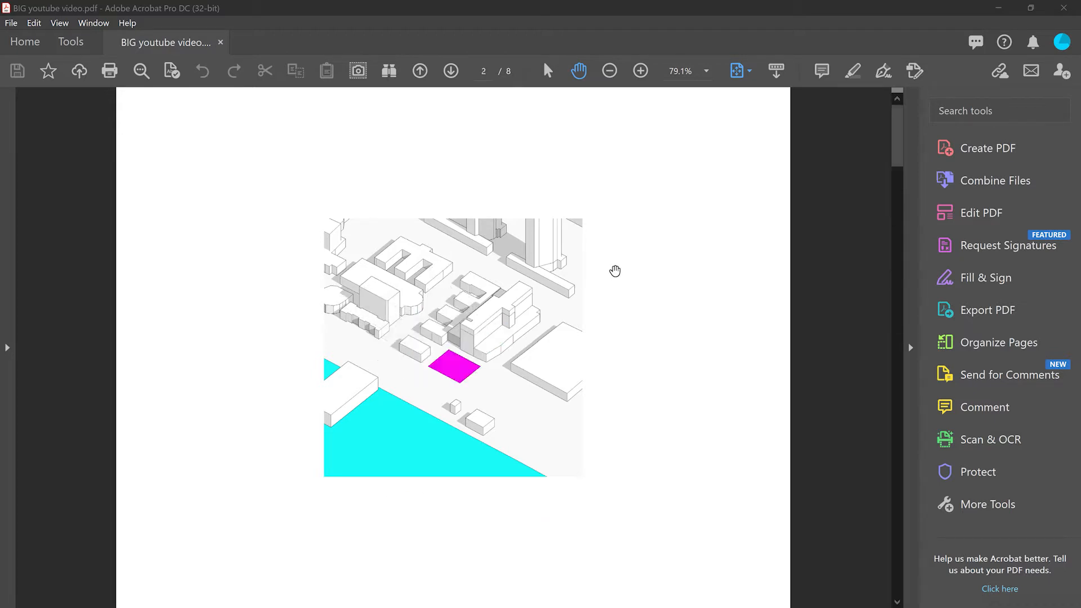
Step: Review the diagram pages of BIG youtube video.pdf from the site diagram through the massing stages to the green space diagram
scroll(615, 271, down, 6)
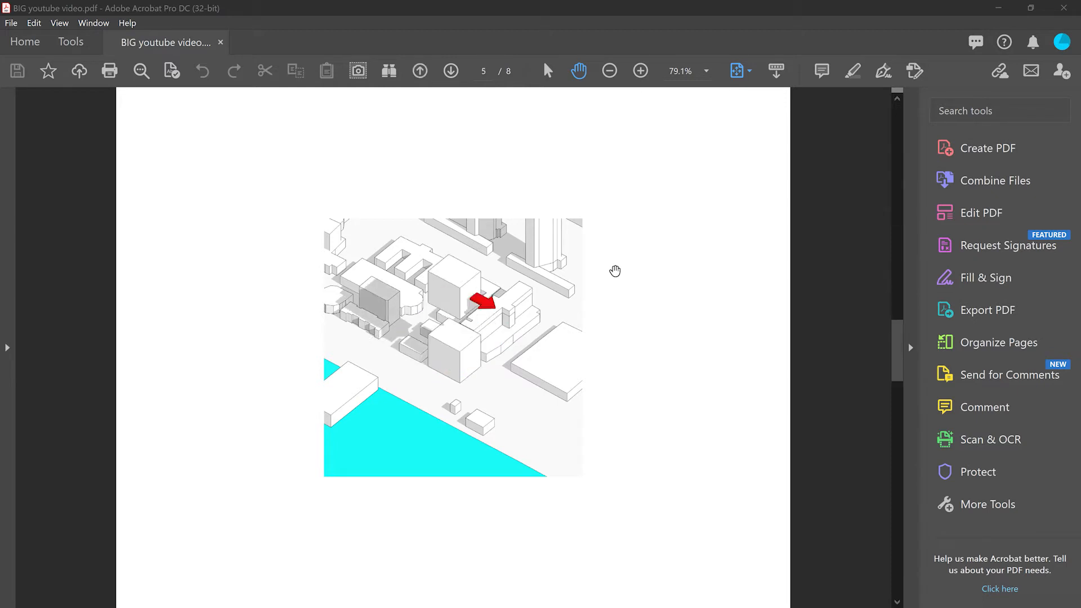
scroll(615, 271, down, 1)
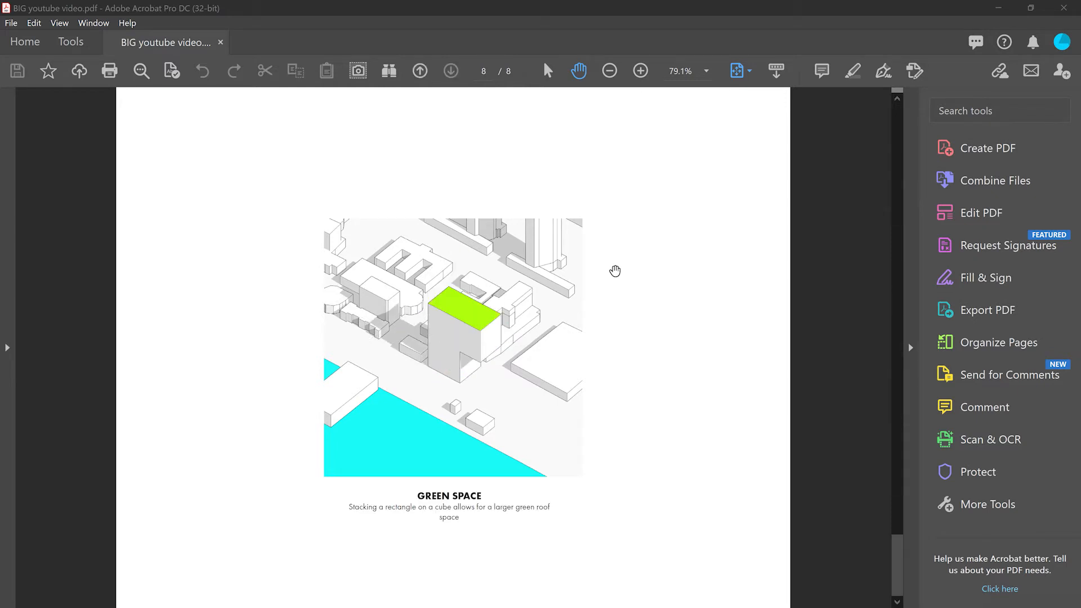
scroll(615, 271, up, 1)
scroll(615, 271, up, 2)
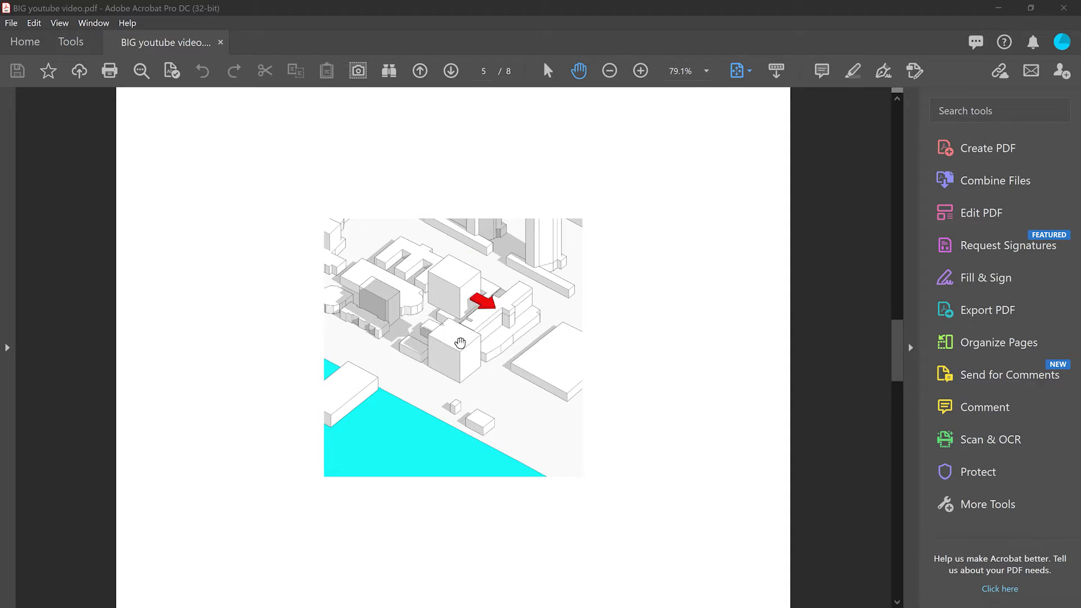
scroll(507, 310, up, 1)
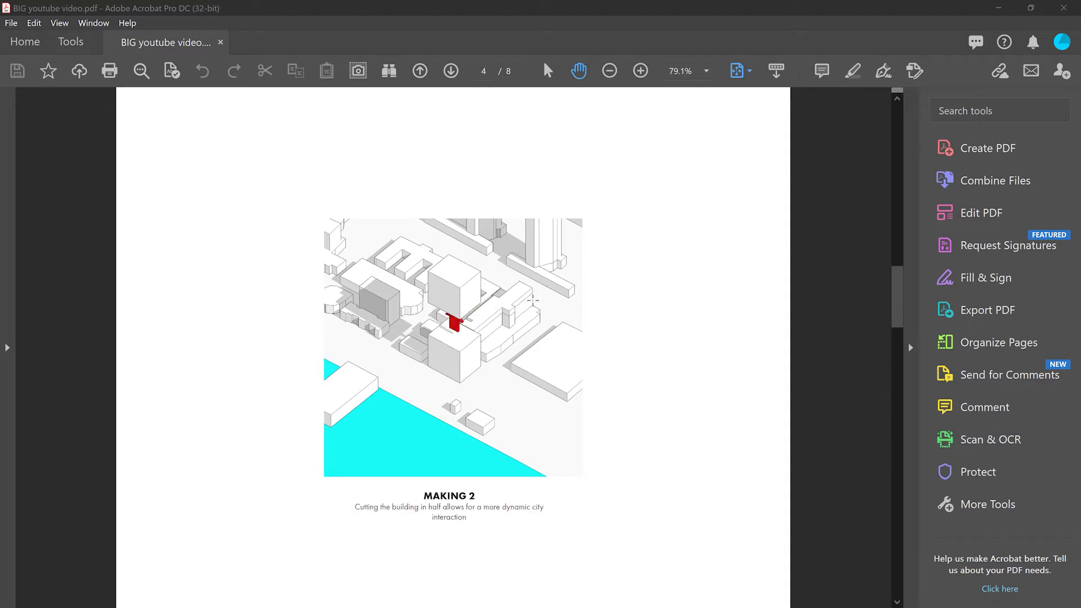
scroll(533, 301, up, 3)
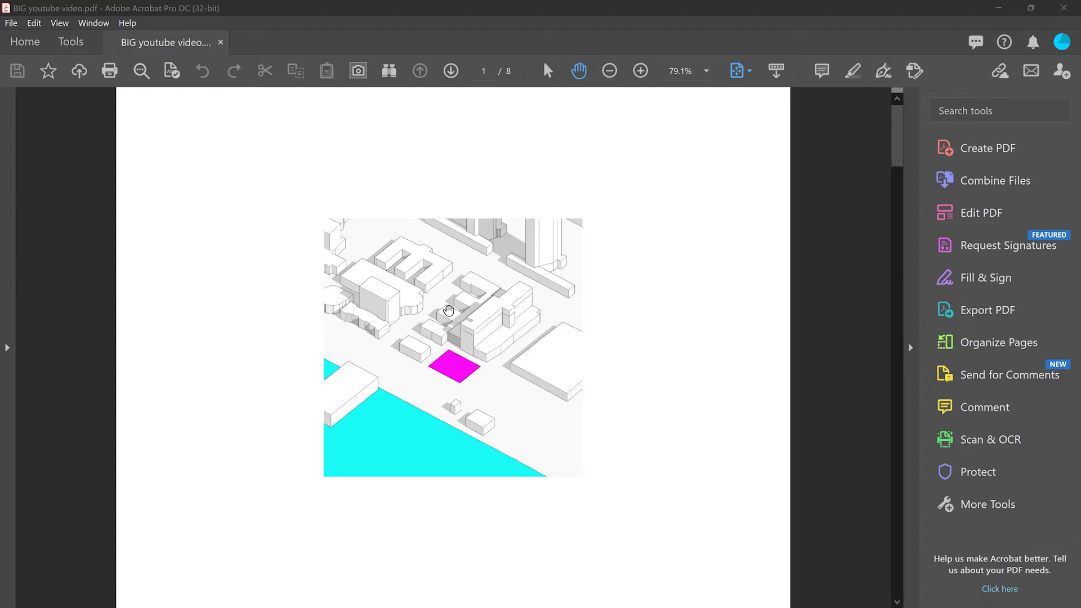
scroll(448, 310, down, 1)
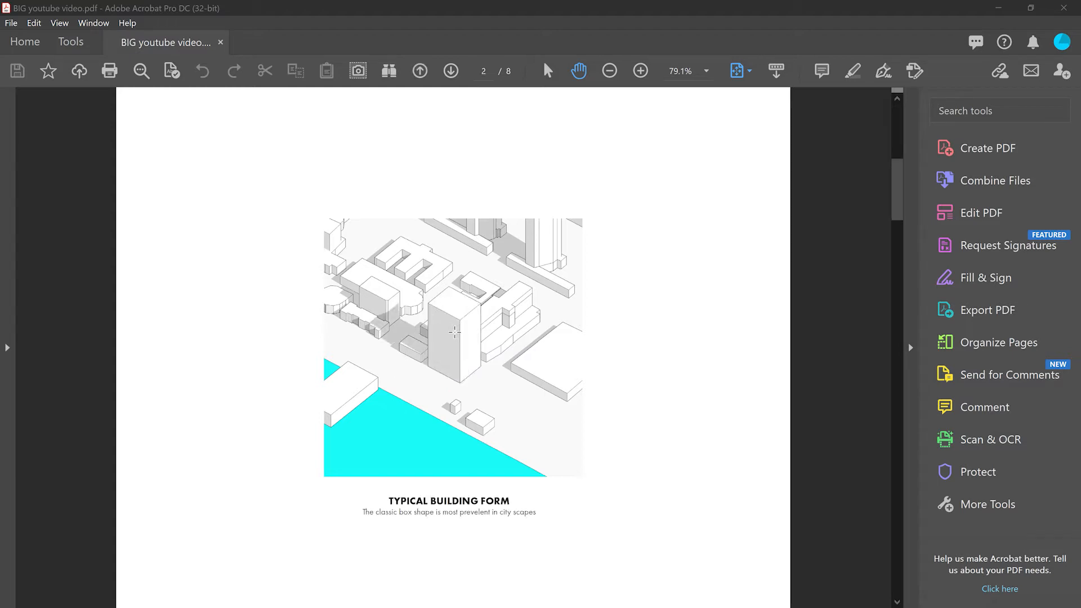
scroll(455, 333, down, 1)
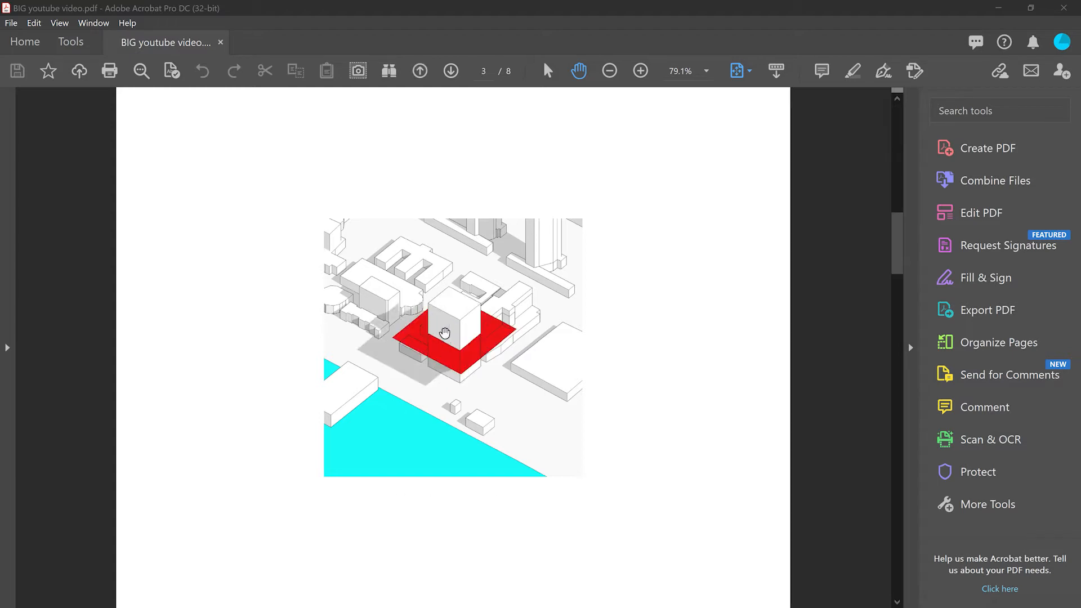
scroll(445, 333, down, 1)
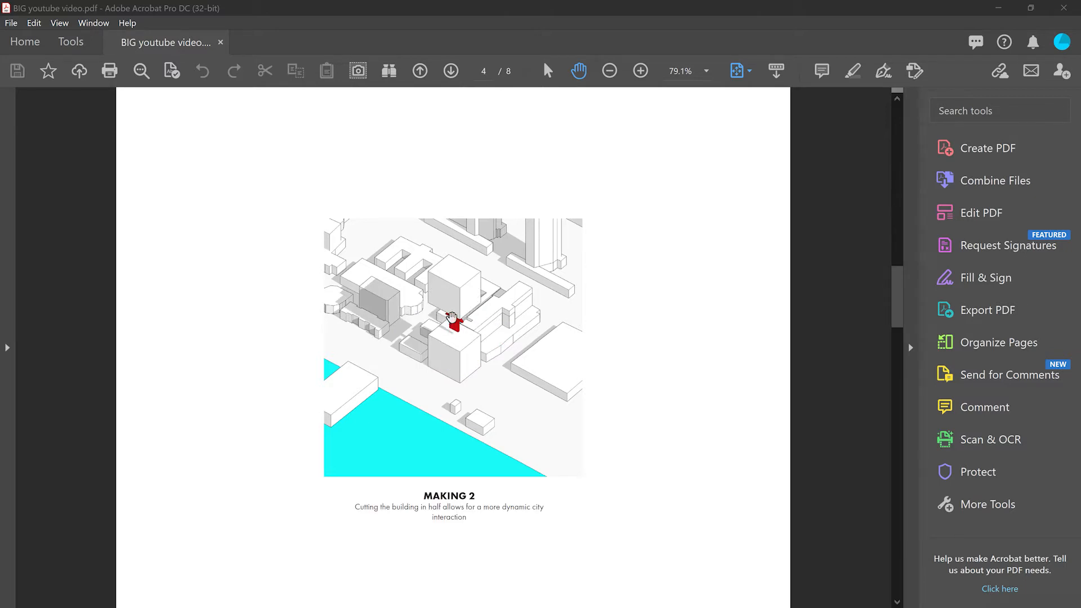
scroll(452, 318, down, 1)
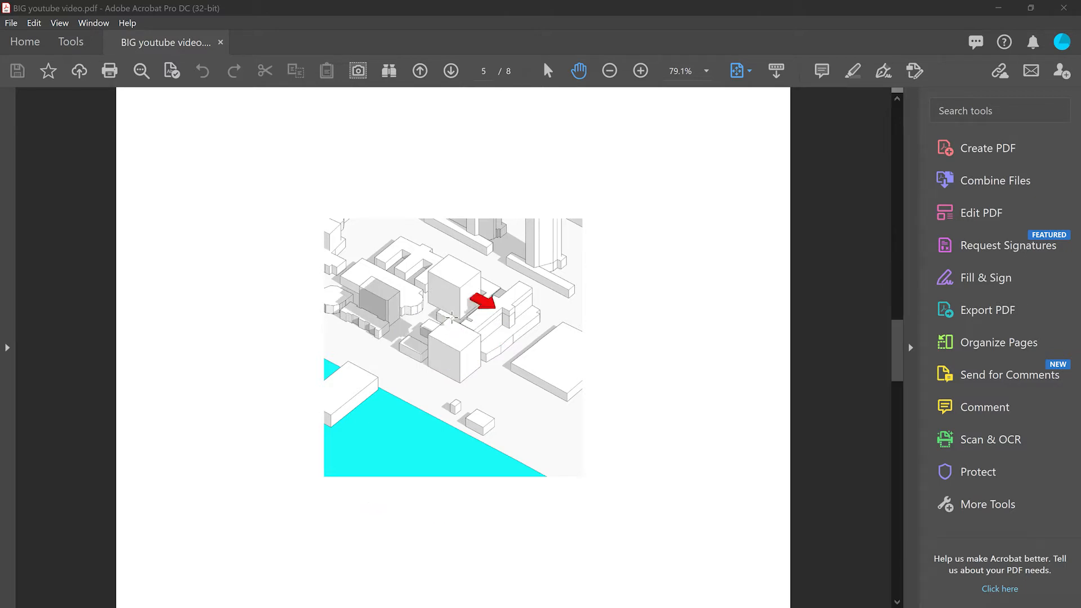
scroll(451, 318, down, 1)
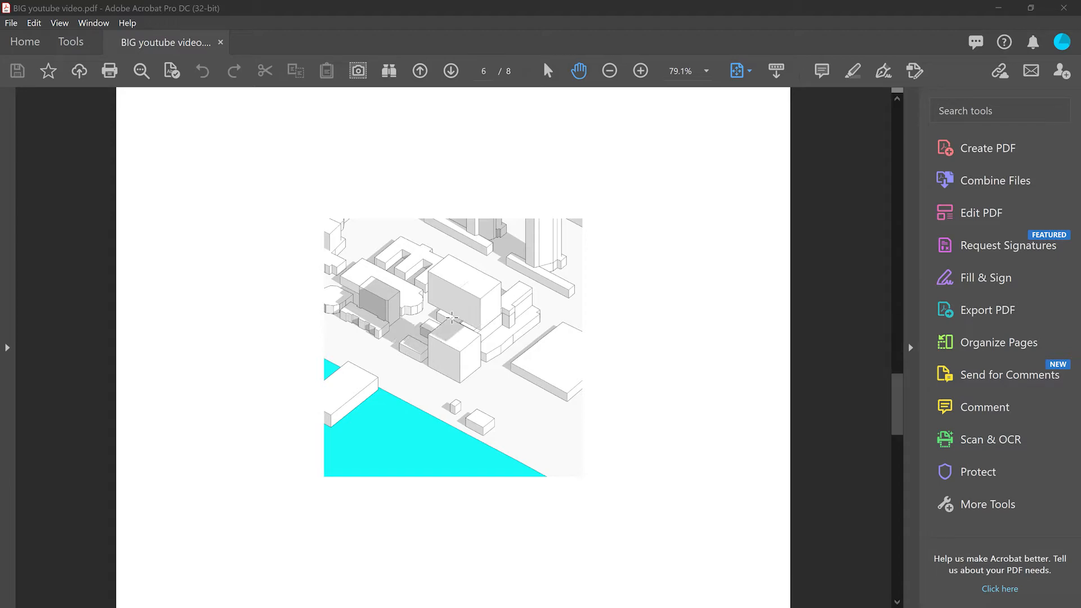
scroll(452, 318, down, 1)
scroll(452, 318, down, 1)
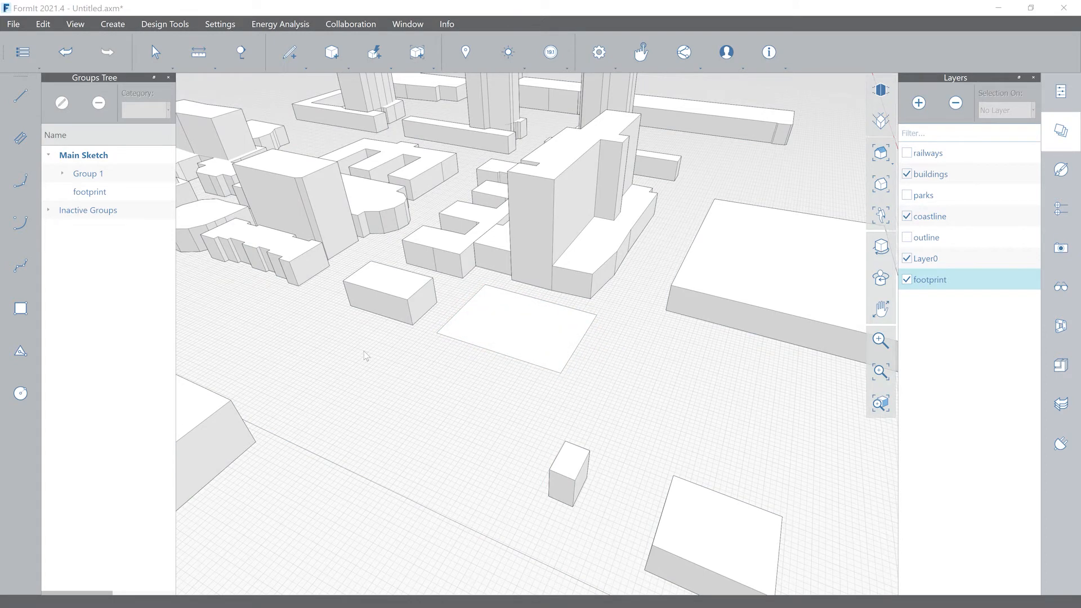
Step: In FormIt, draw a short diagonal marker line extending outward from each of the four corners of the footprint rectangle
click(21, 96)
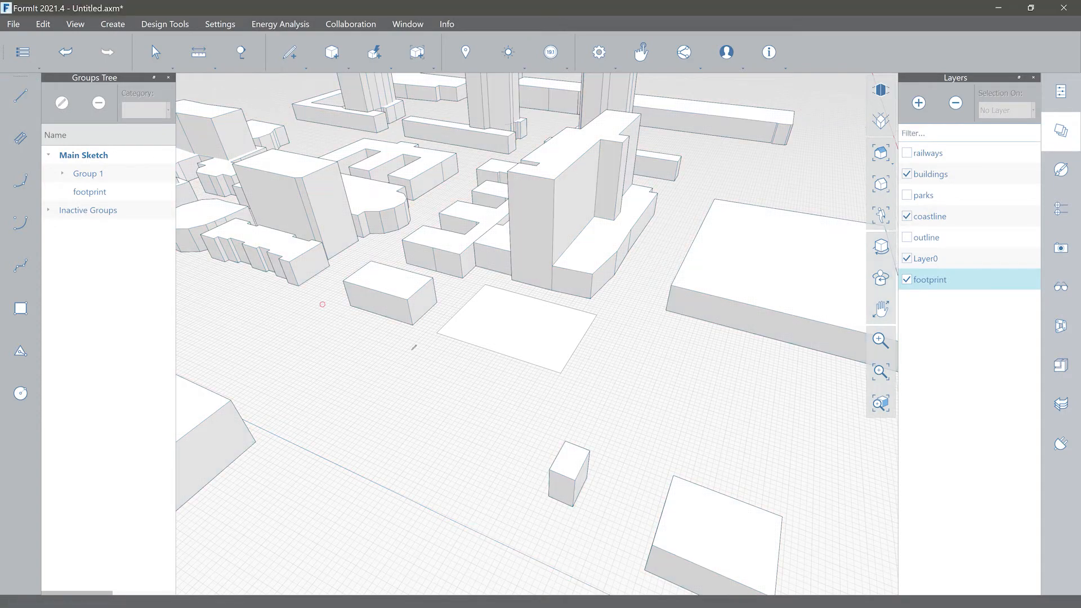
scroll(428, 340, up, 2)
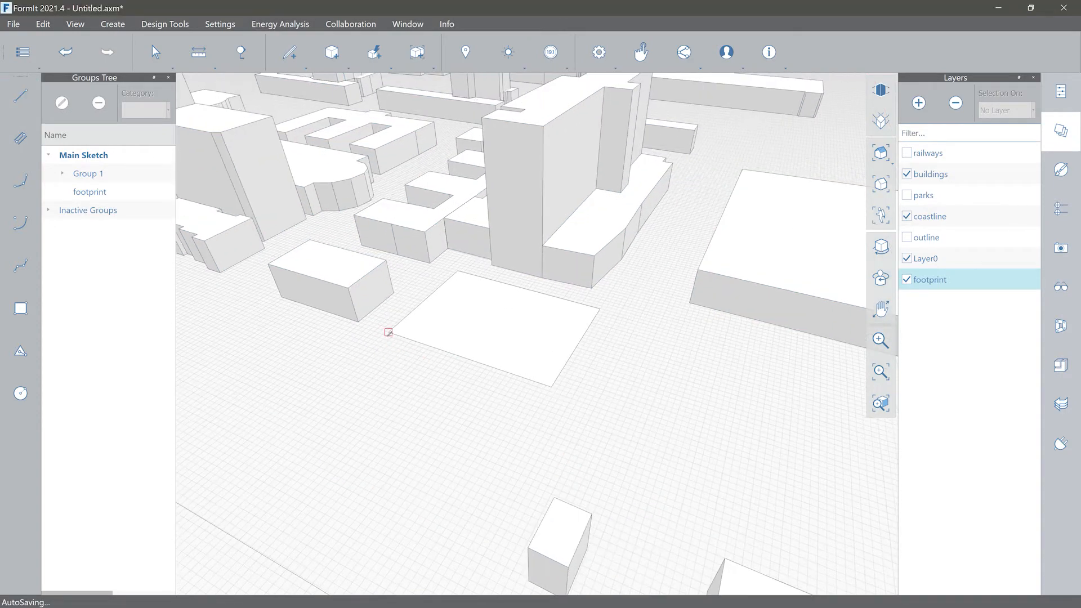
click(388, 332)
key(Escape)
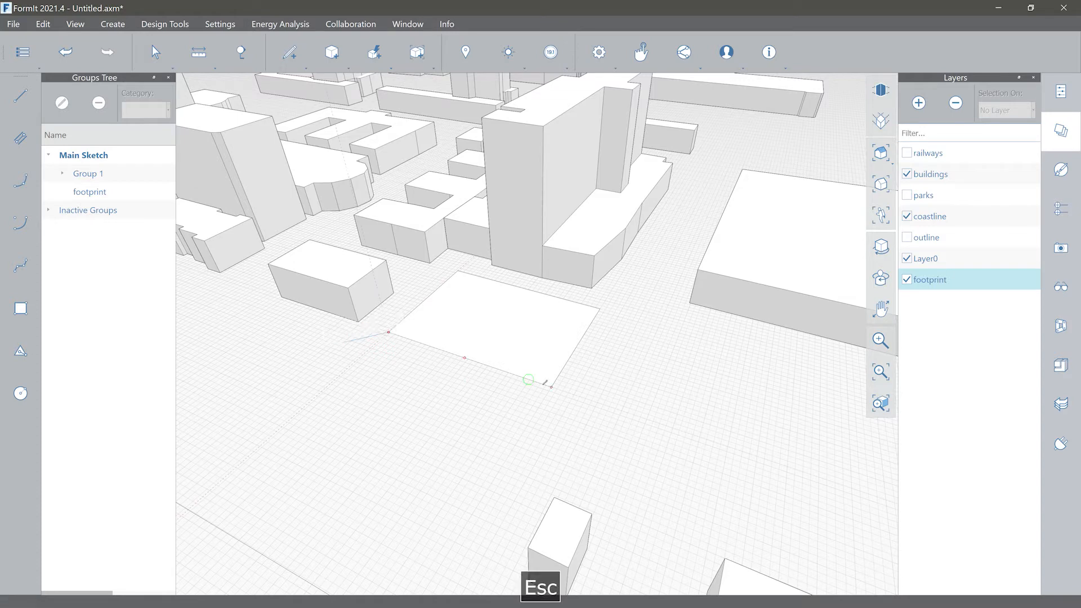
click(551, 387)
key(Escape)
click(600, 308)
key(Escape)
click(457, 270)
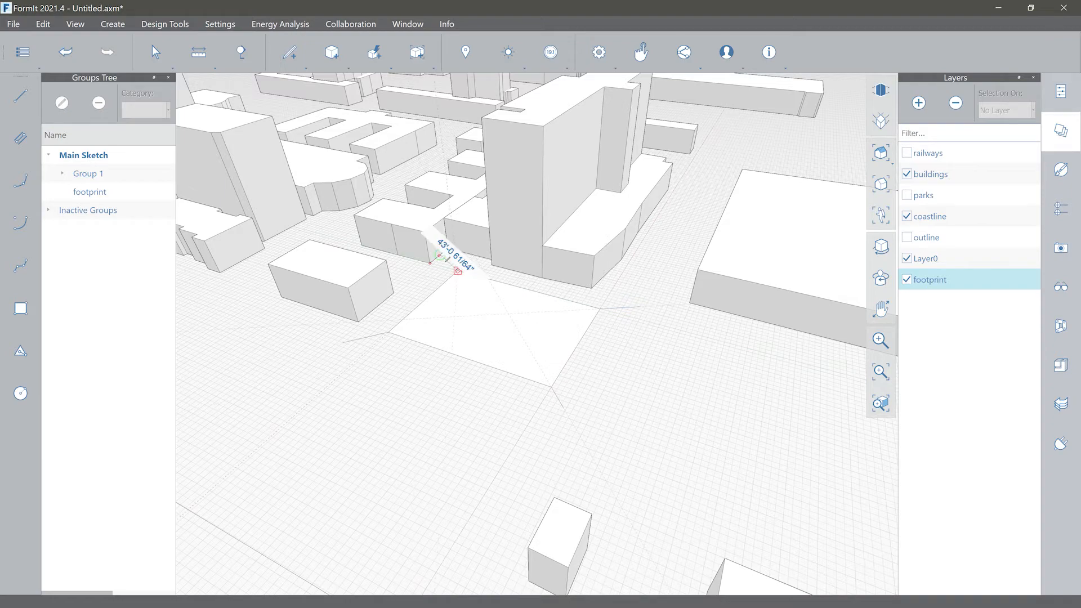
scroll(457, 270, up, 5)
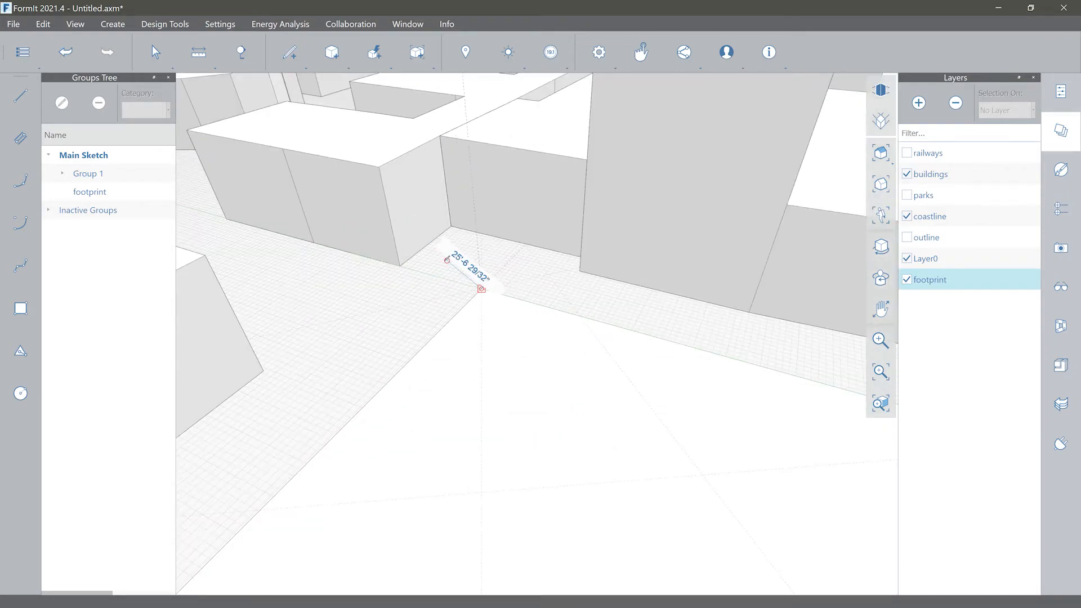
key(Escape)
scroll(462, 304, down, 6)
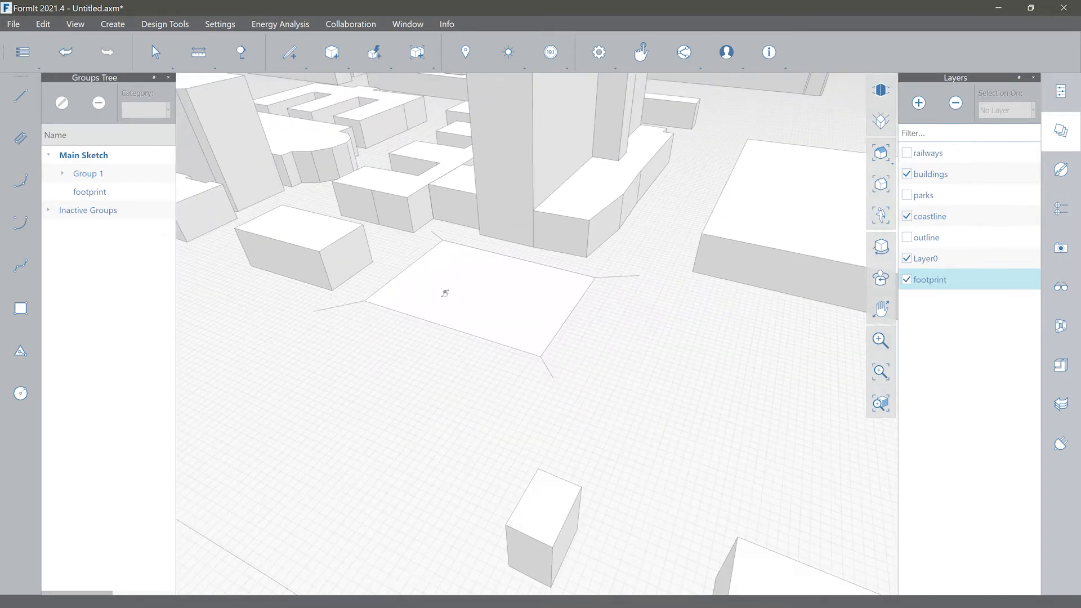
middle_drag(445, 294, 447, 319)
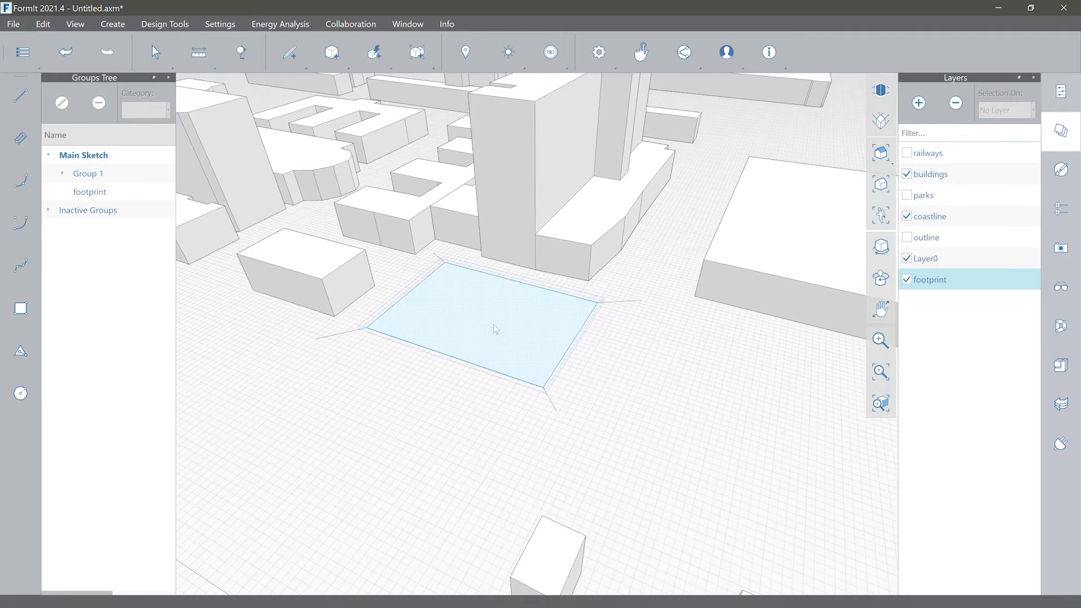
Step: Hide the footprint layer and combine the four diagonal corner lines into one group
click(908, 280)
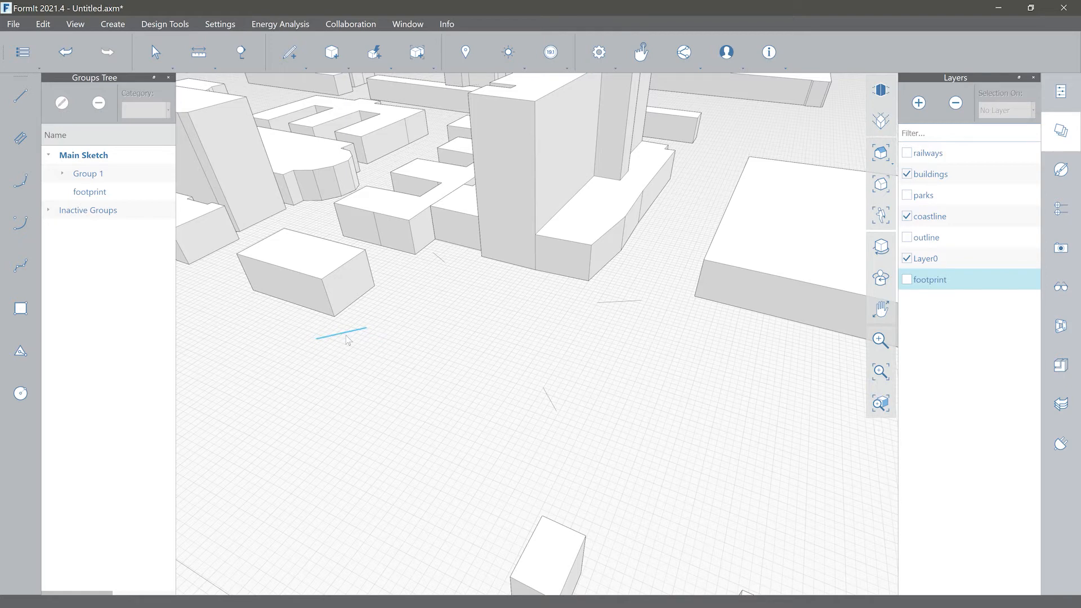
click(434, 254)
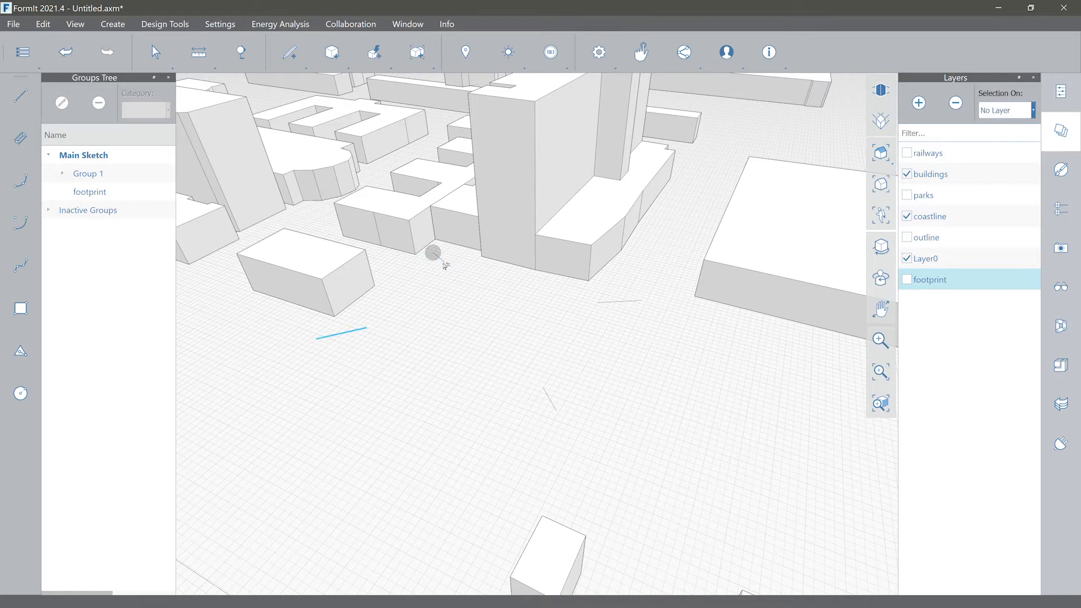
scroll(436, 265, up, 3)
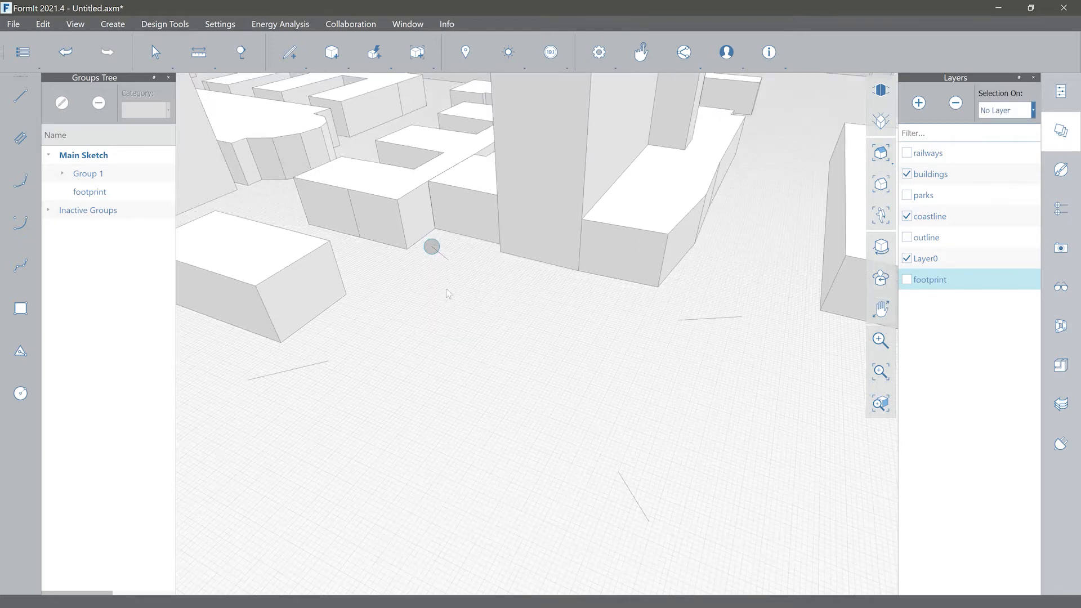
click(439, 256)
shift+click(297, 369)
shift+click(626, 489)
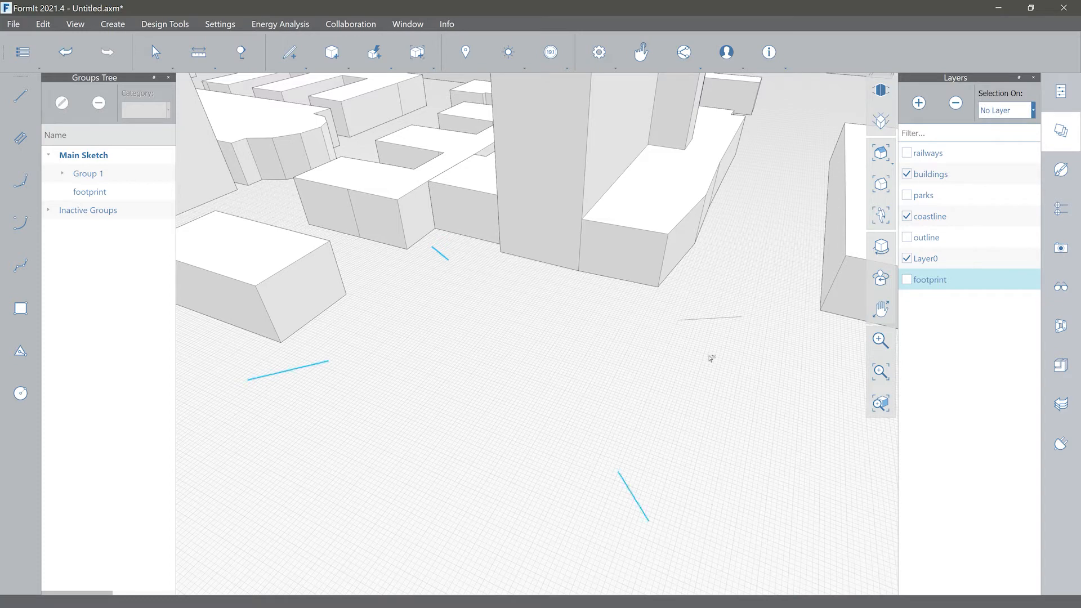
shift+click(712, 326)
key(g)
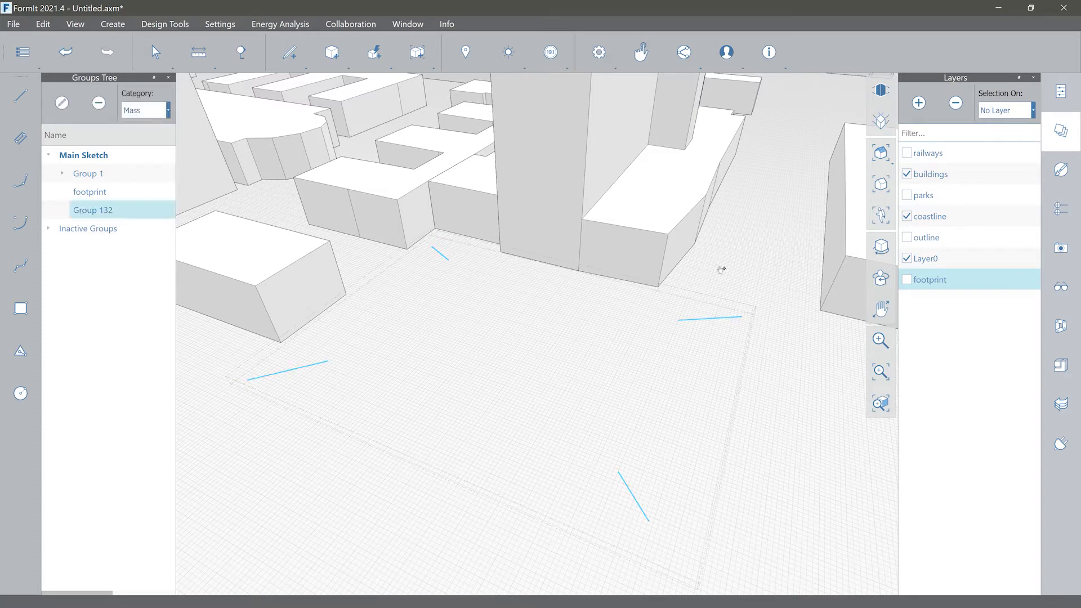
Step: Rename the corner-line group site corners and copy its name
double_click(90, 211)
text(site 1)
text(orners)
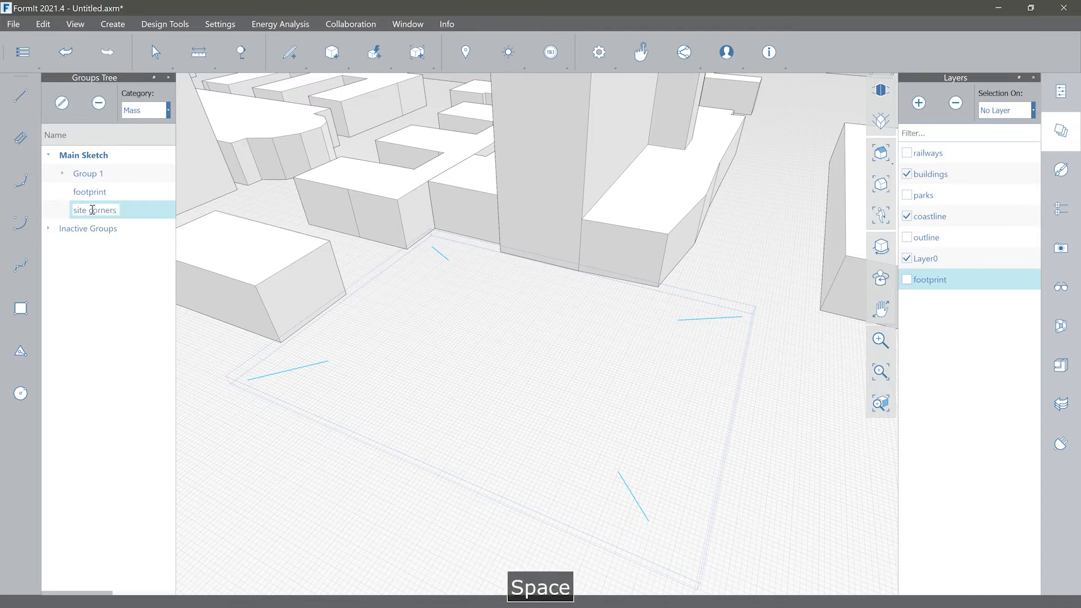
key(Return)
key(ctrl+c)
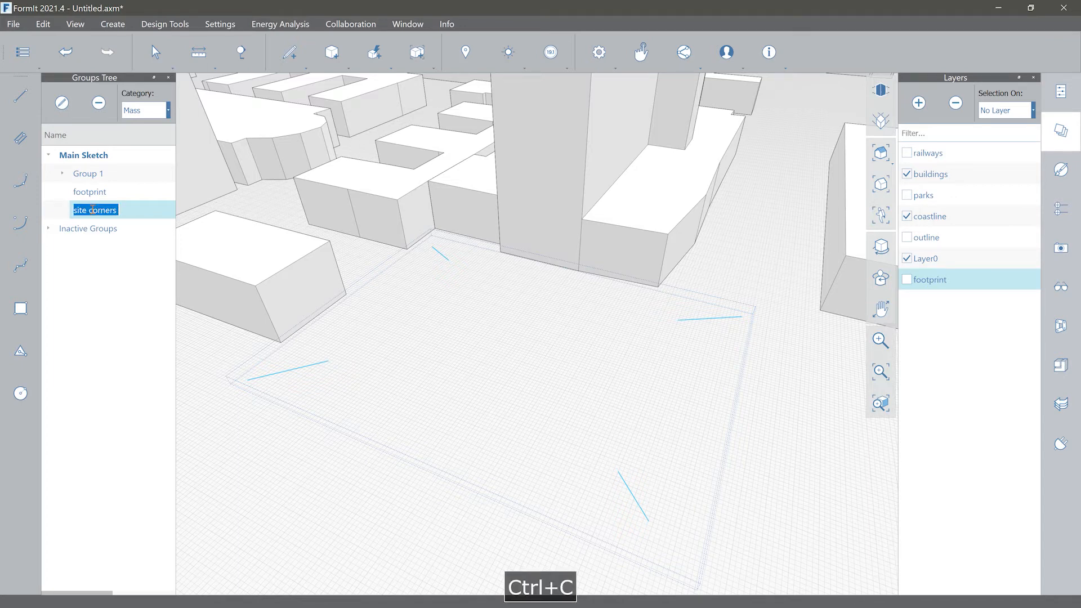
Step: Add a layer named site corners and assign the corner-line group to it
click(919, 103)
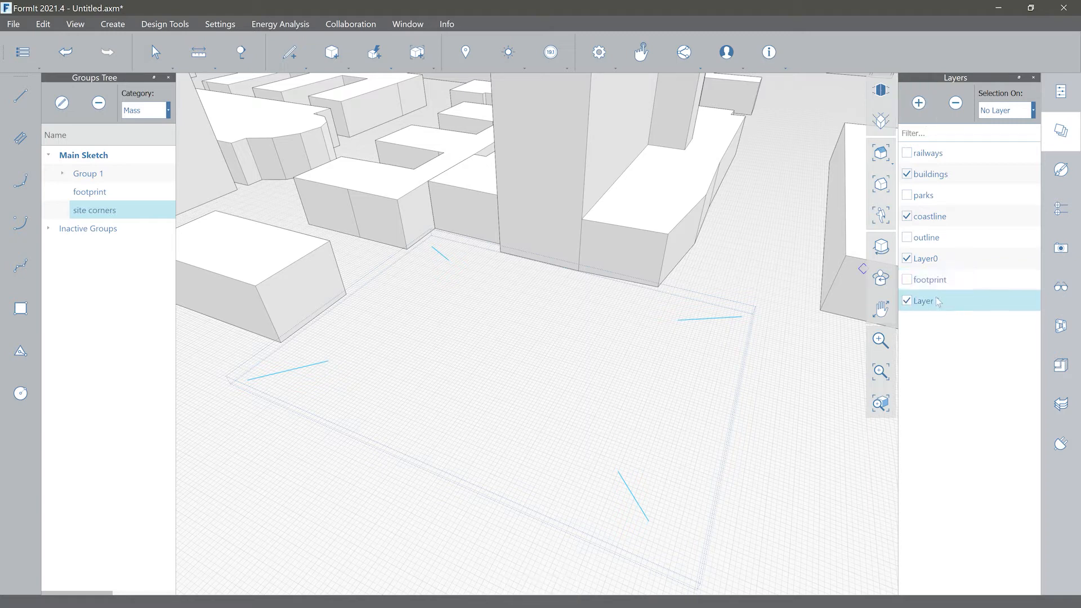
double_click(928, 302)
key(ctrl+v)
key(Return)
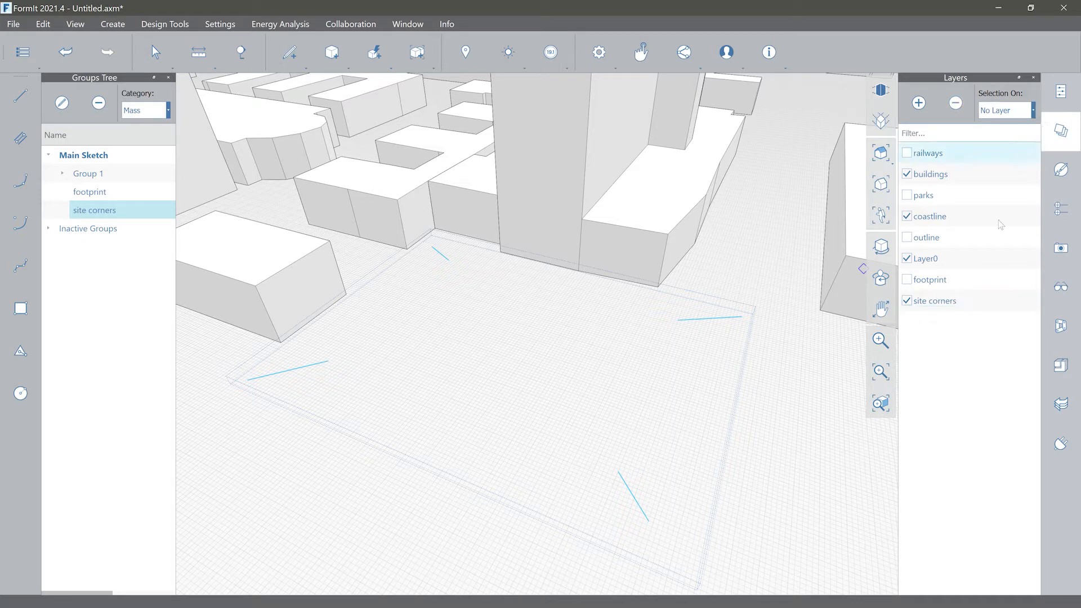
click(1034, 111)
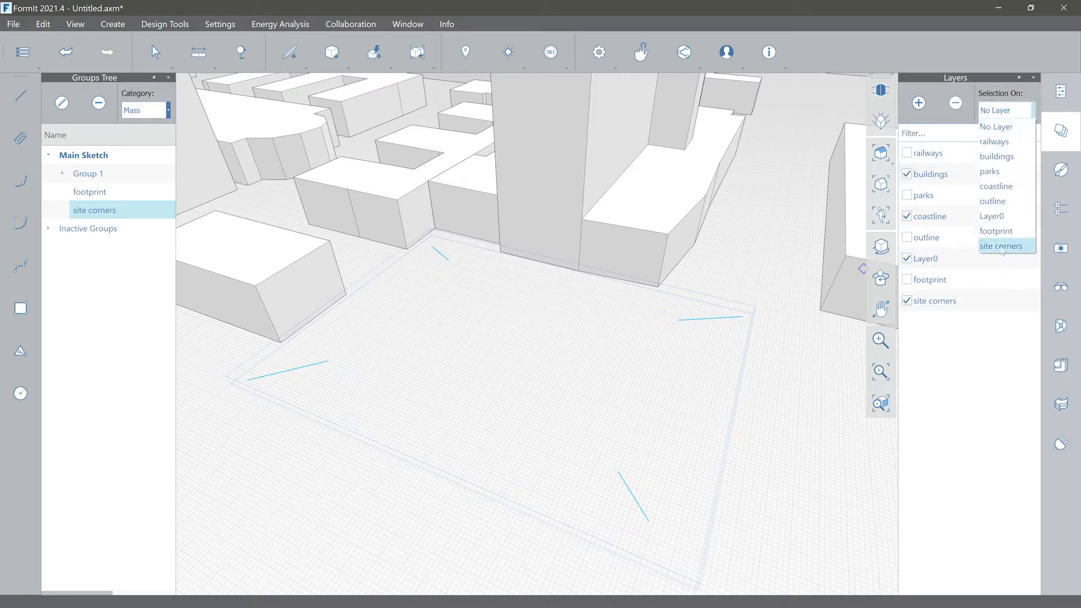
click(1002, 246)
click(699, 412)
scroll(668, 384, down, 3)
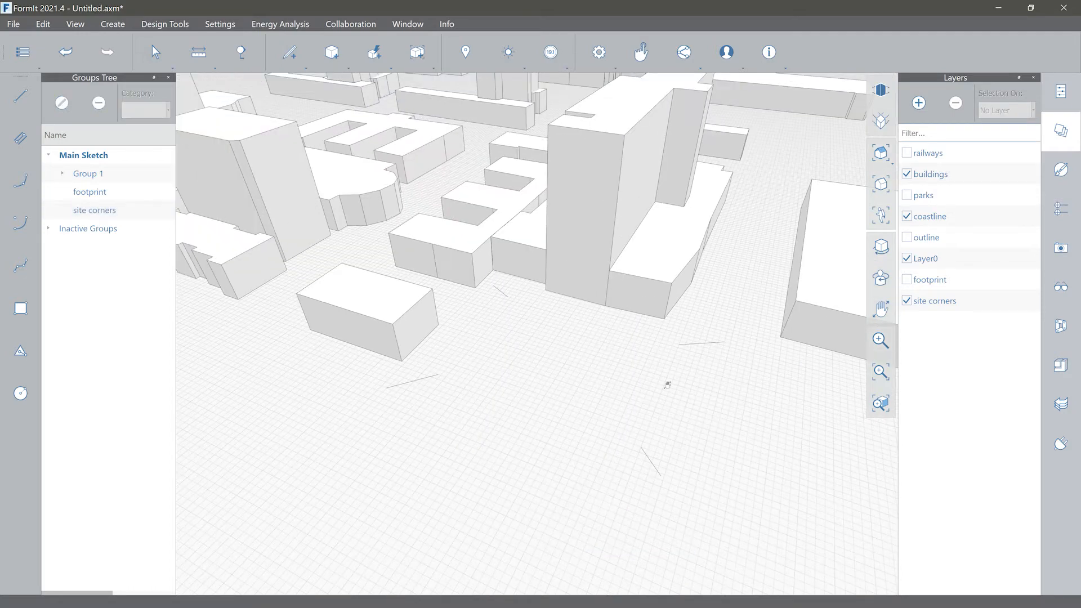
scroll(668, 385, down, 4)
middle_drag(559, 366, 513, 366)
scroll(555, 361, down, 2)
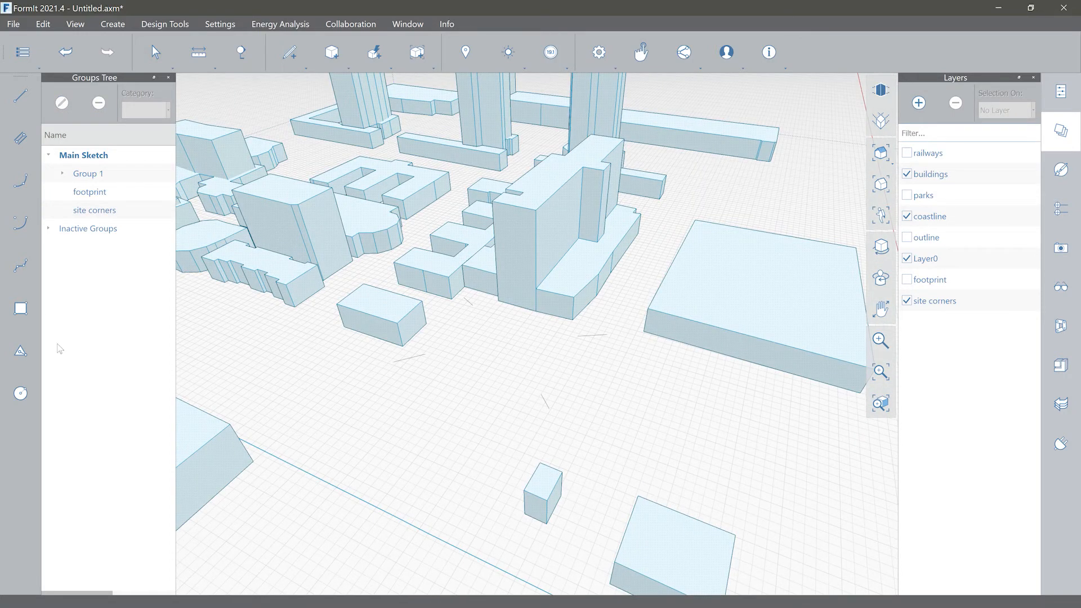
click(21, 308)
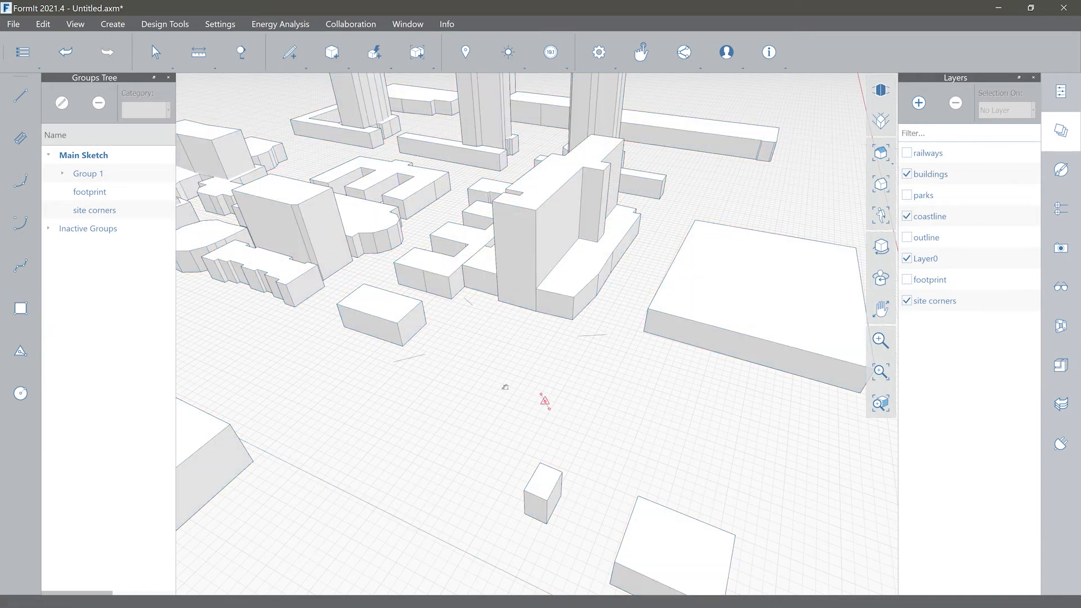
click(425, 354)
key(Escape)
Step: Draw a rectangle on the ground snapped to the inner ends of the site corner lines
click(22, 309)
click(425, 354)
click(473, 305)
click(578, 336)
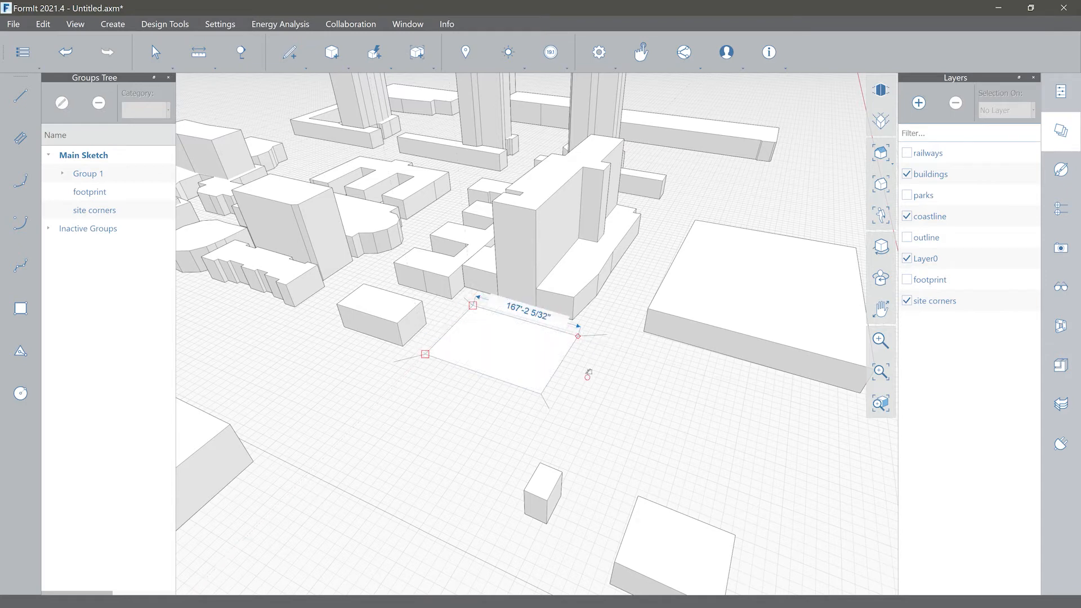
key(Escape)
click(480, 346)
middle_drag(480, 346, 598, 321)
scroll(543, 344, up, 10)
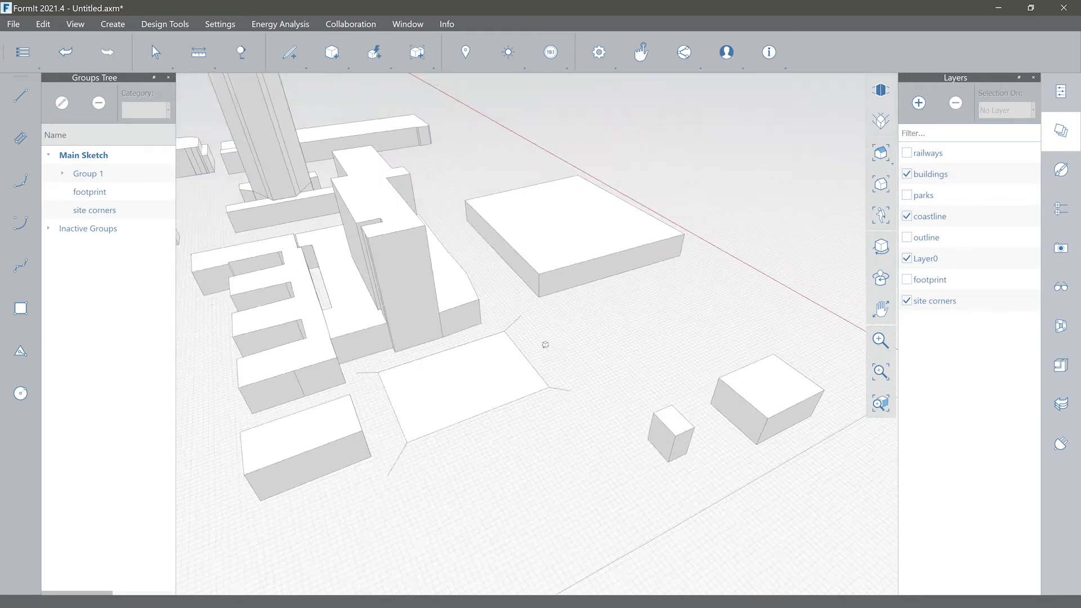
click(454, 329)
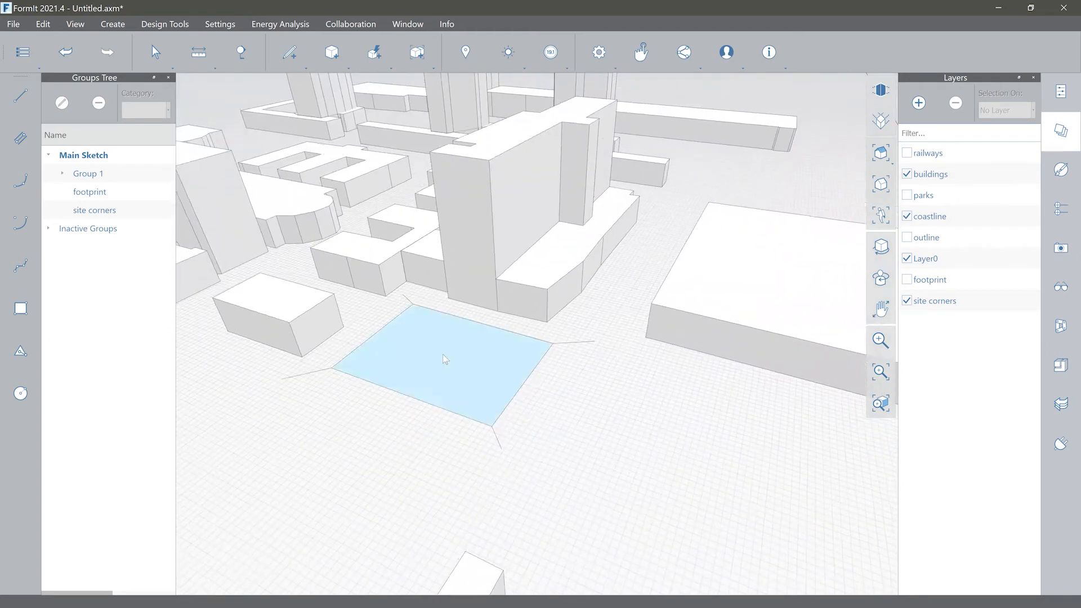
scroll(442, 353, up, 3)
drag(550, 352, 590, 255)
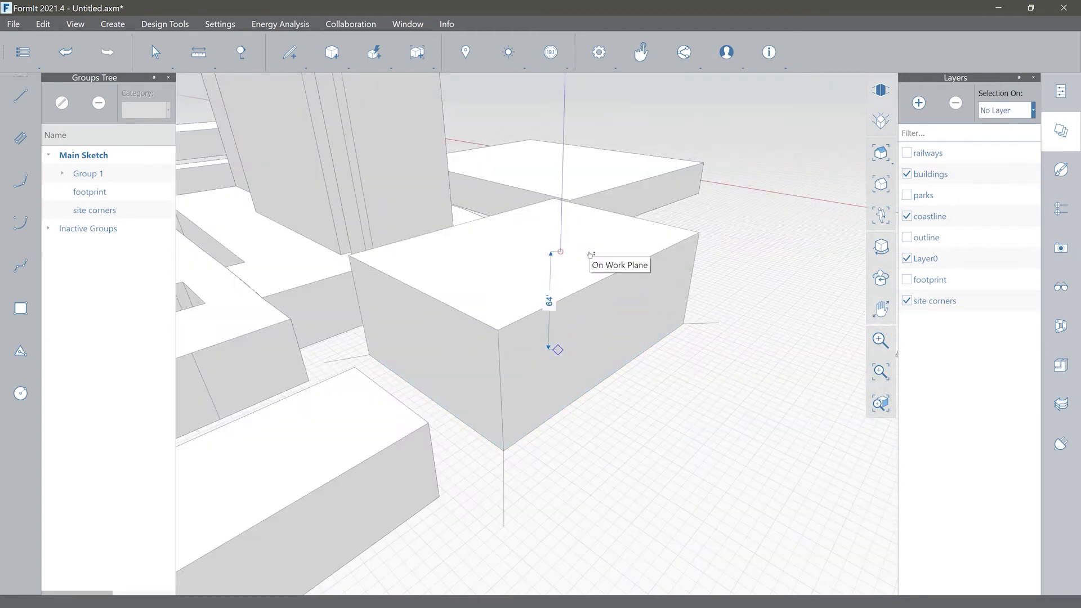
key(Escape)
key(Escape)
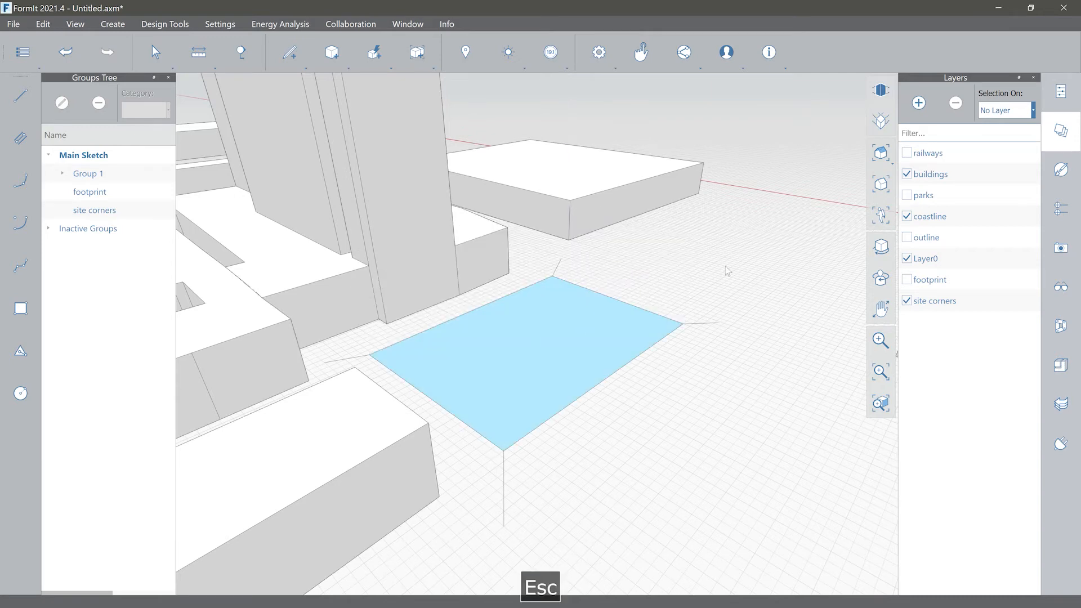
Step: Extrude the site rectangle upward into a tower mass 300 feet high
click(569, 324)
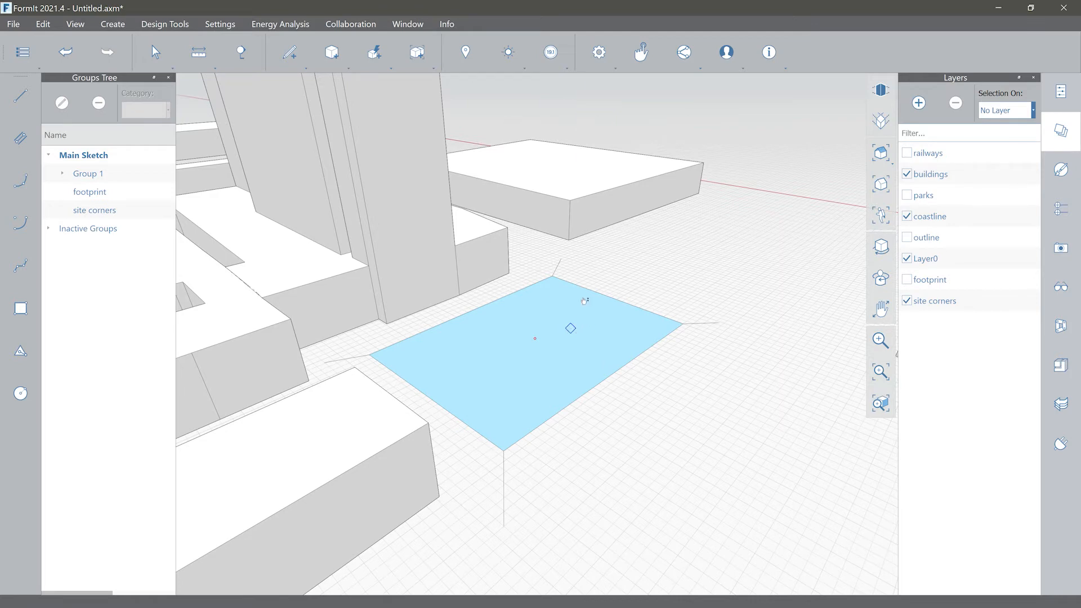
drag(585, 301, 653, 105)
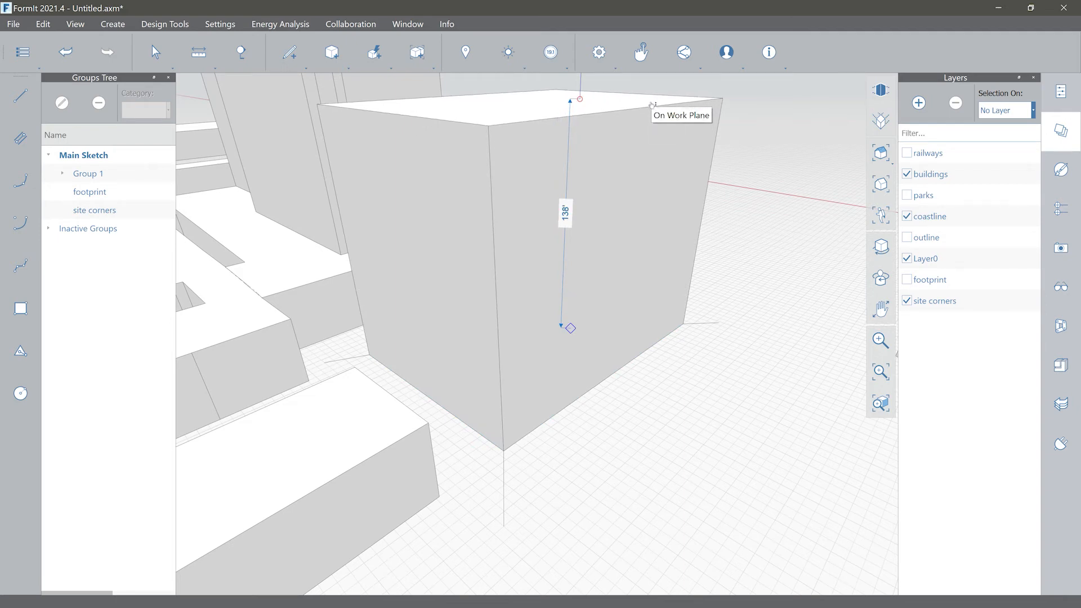
text(300)
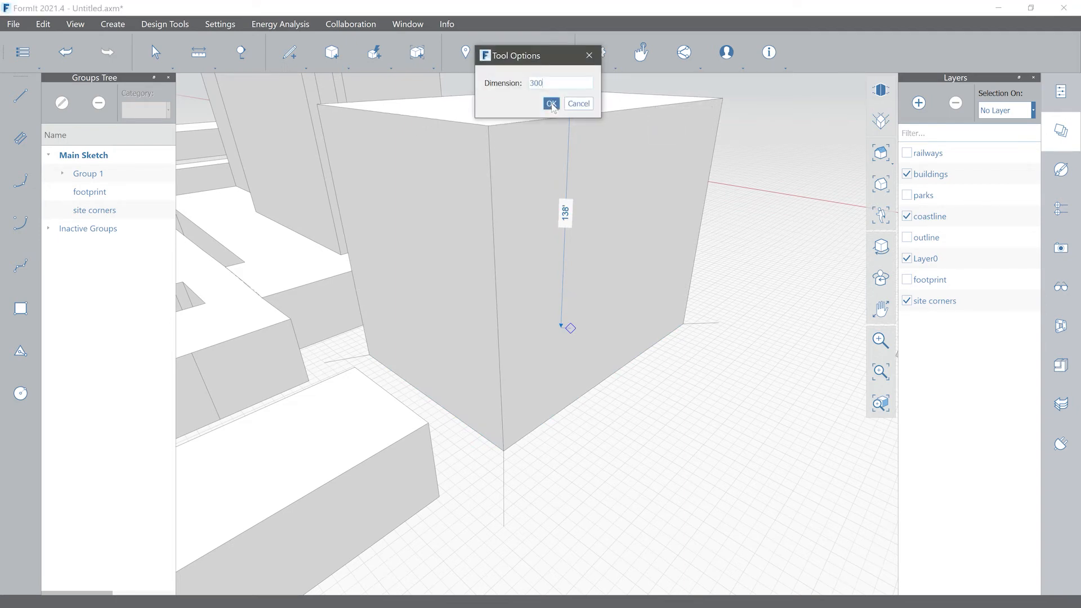
click(551, 103)
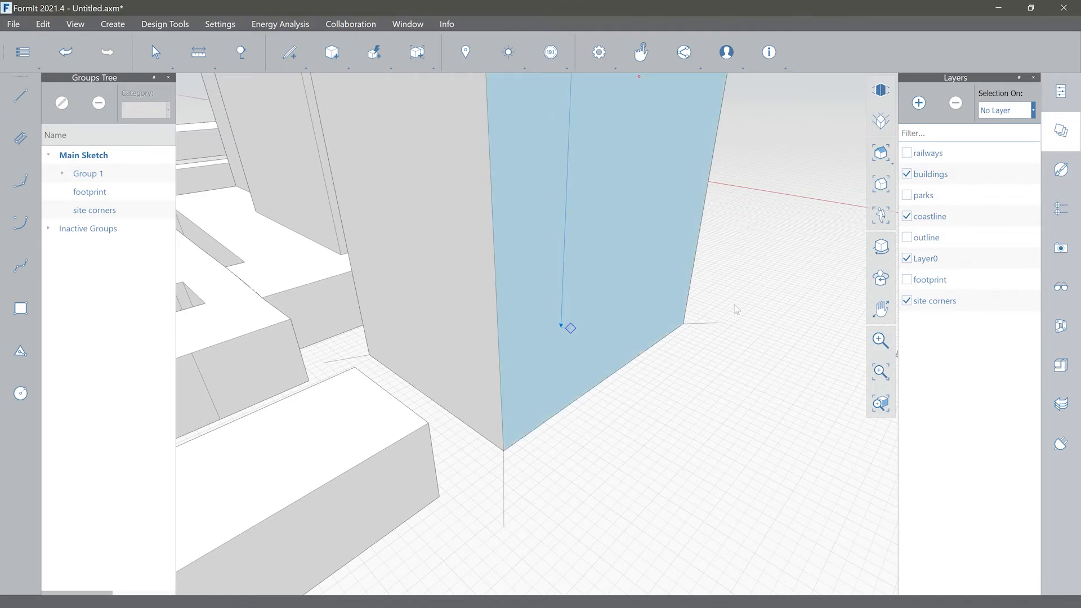
scroll(735, 306, down, 6)
middle_drag(735, 301, 597, 333)
right_drag(597, 333, 458, 328)
scroll(462, 314, up, 3)
middle_drag(466, 328, 480, 363)
right_drag(480, 364, 491, 374)
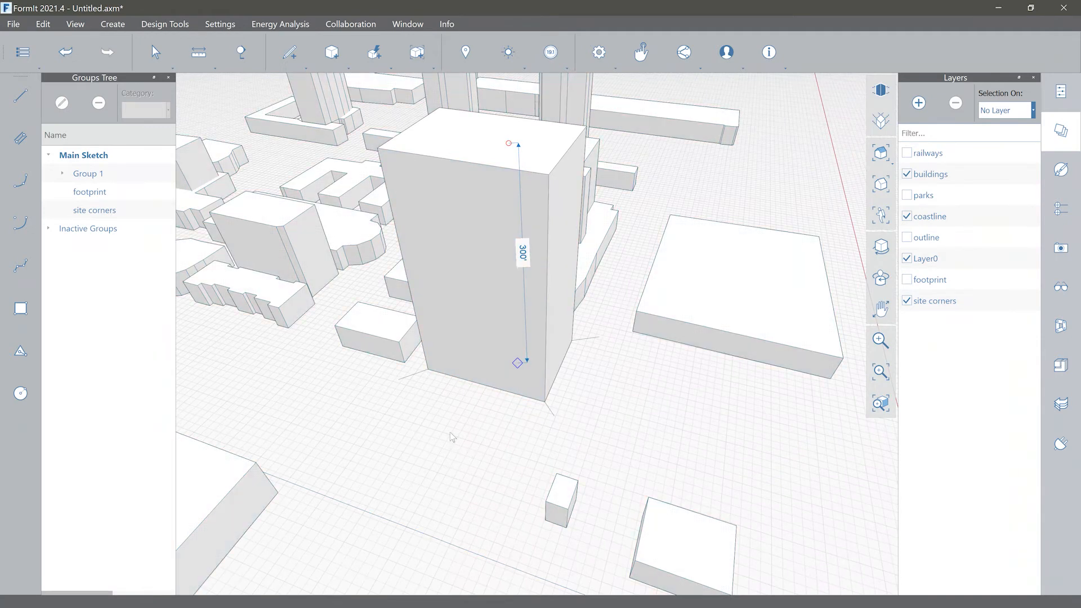
click(451, 433)
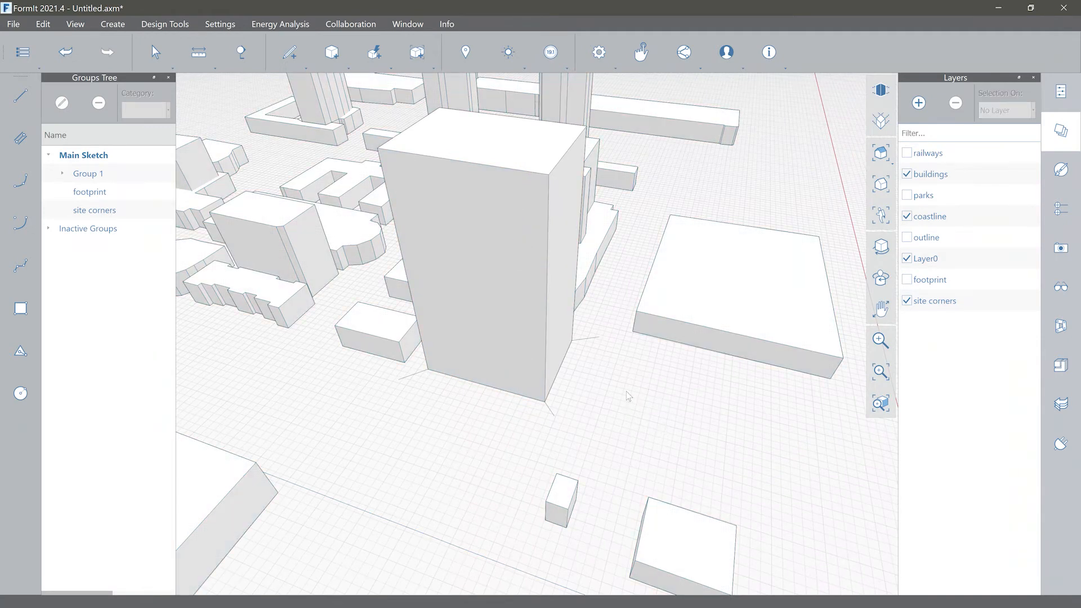
Step: Turn the whole extruded tower into a group and rename the group s1
right_drag(633, 393, 587, 386)
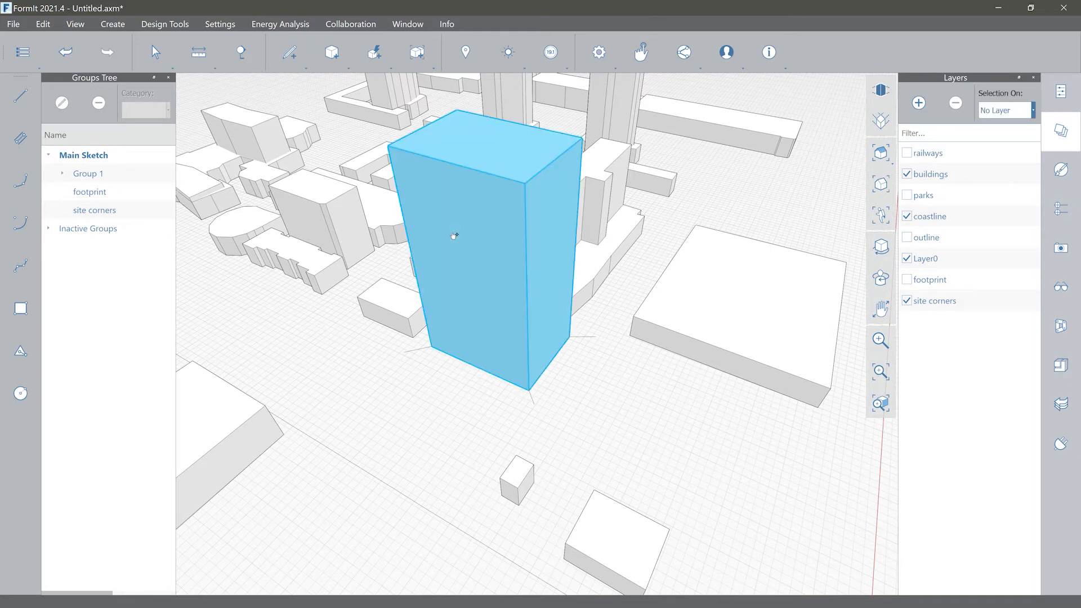
key(g)
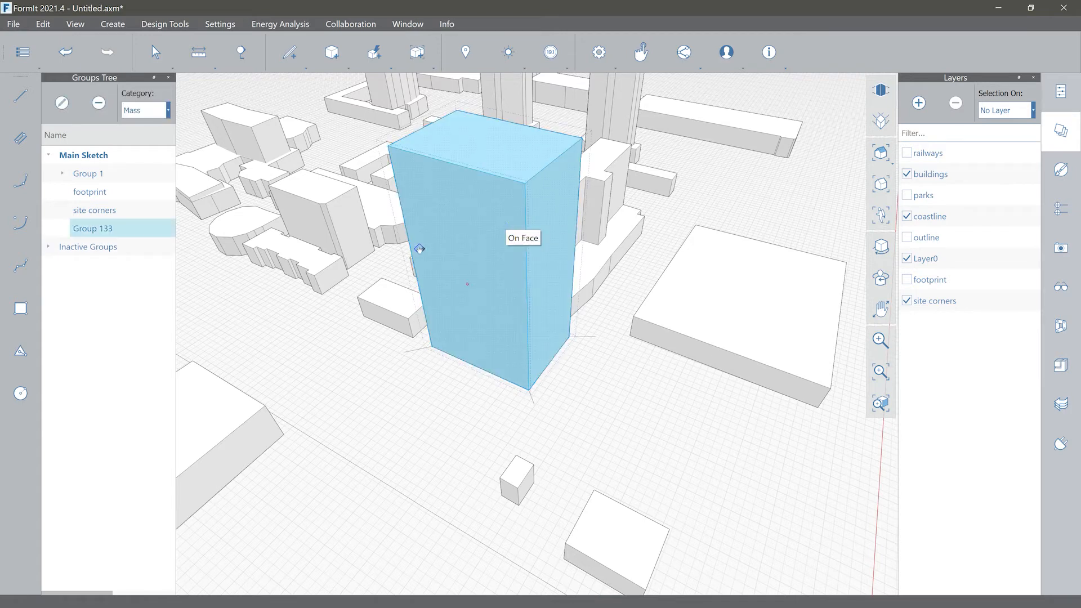
double_click(91, 227)
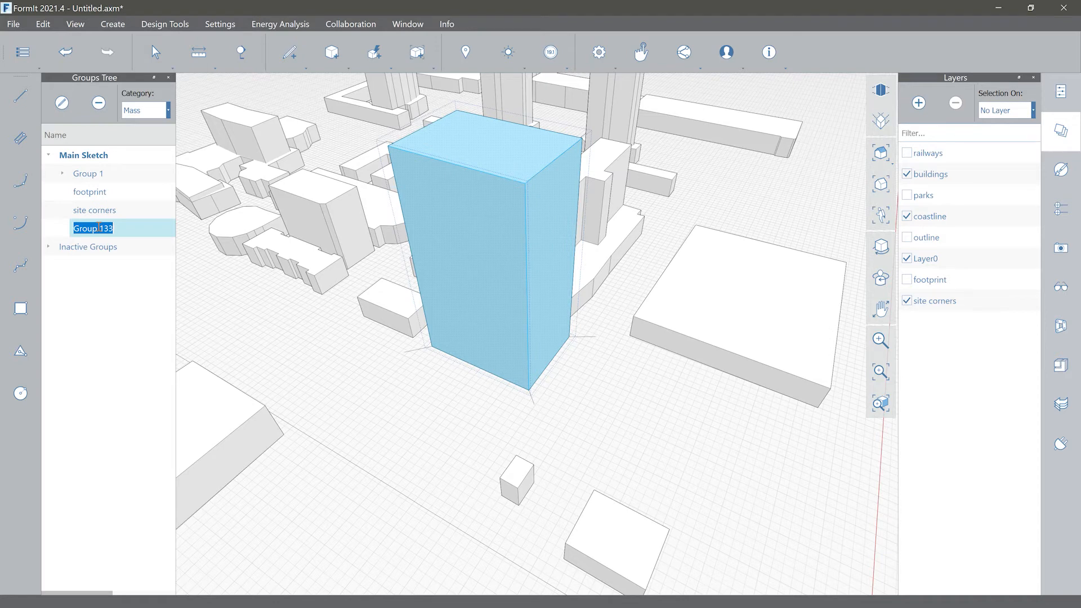
text(s1)
key(Return)
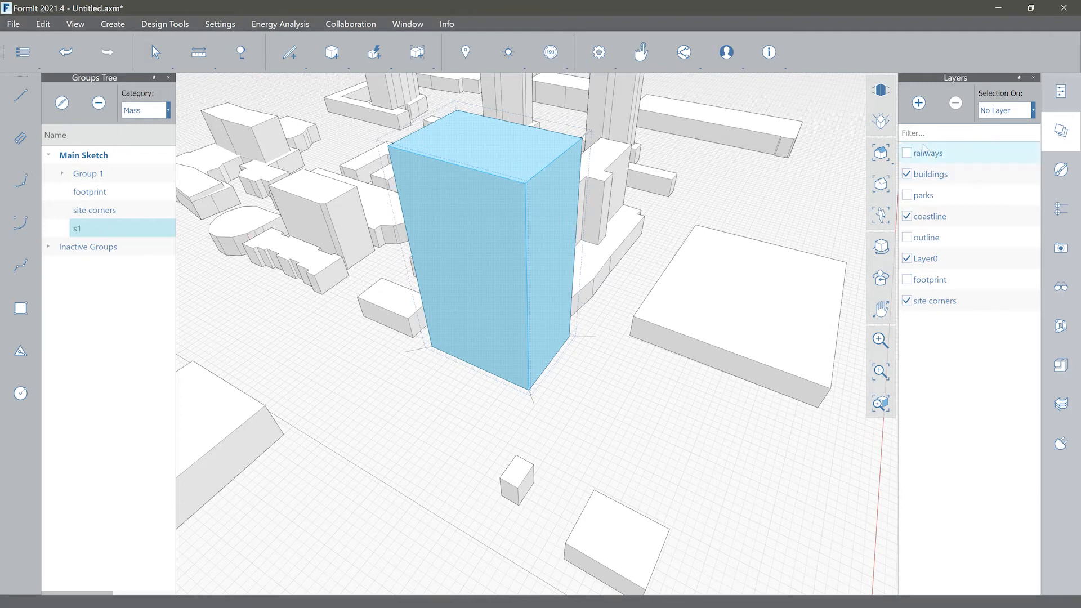
Step: Add a layer named s1, assign the tower group to it and check the layer's visibility
click(931, 118)
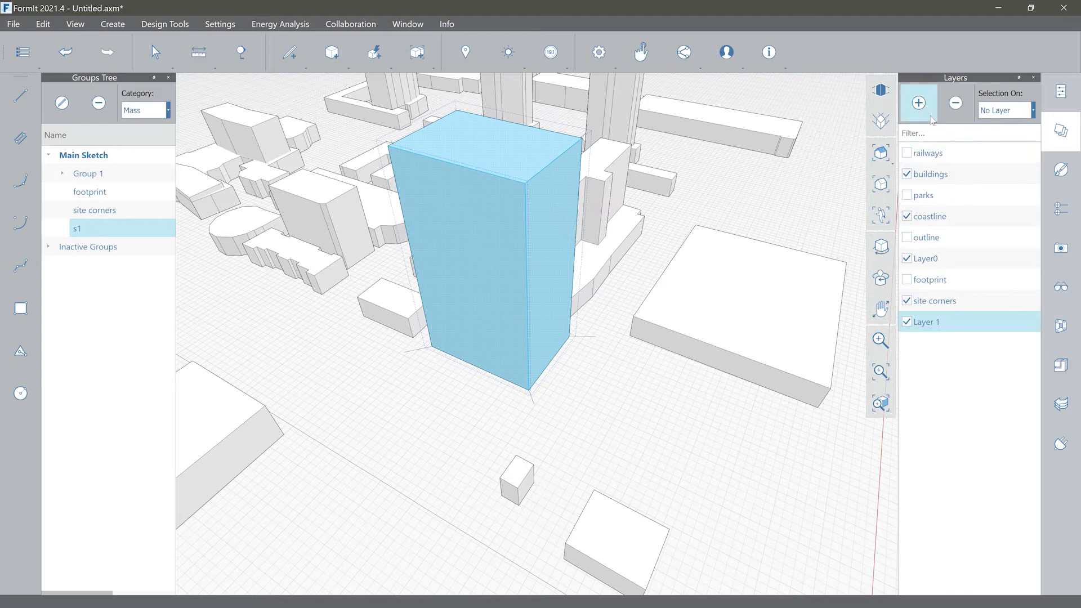
double_click(924, 322)
text(s1)
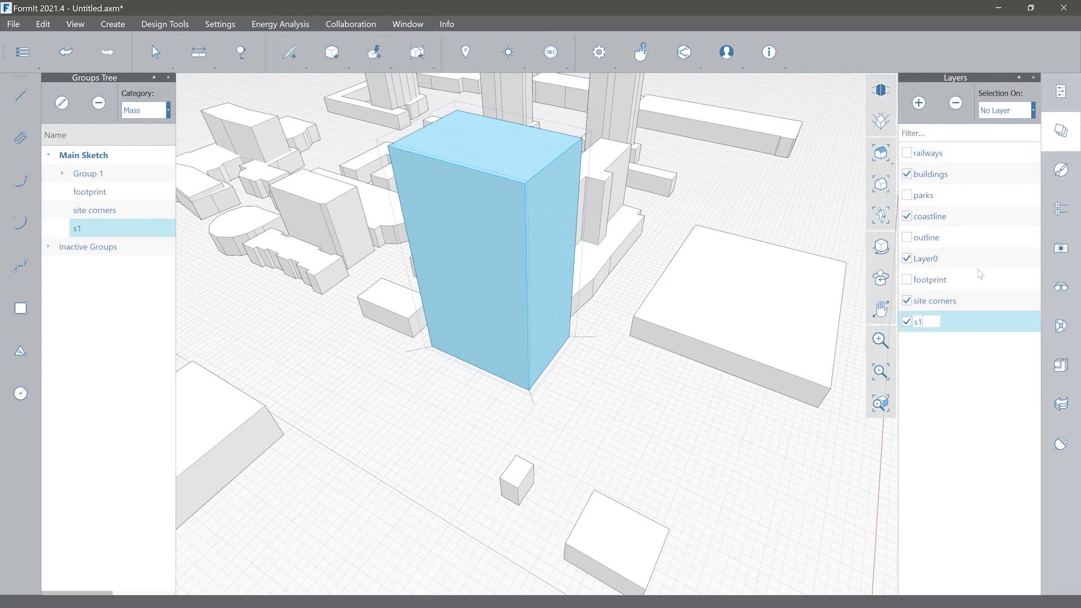
click(1035, 111)
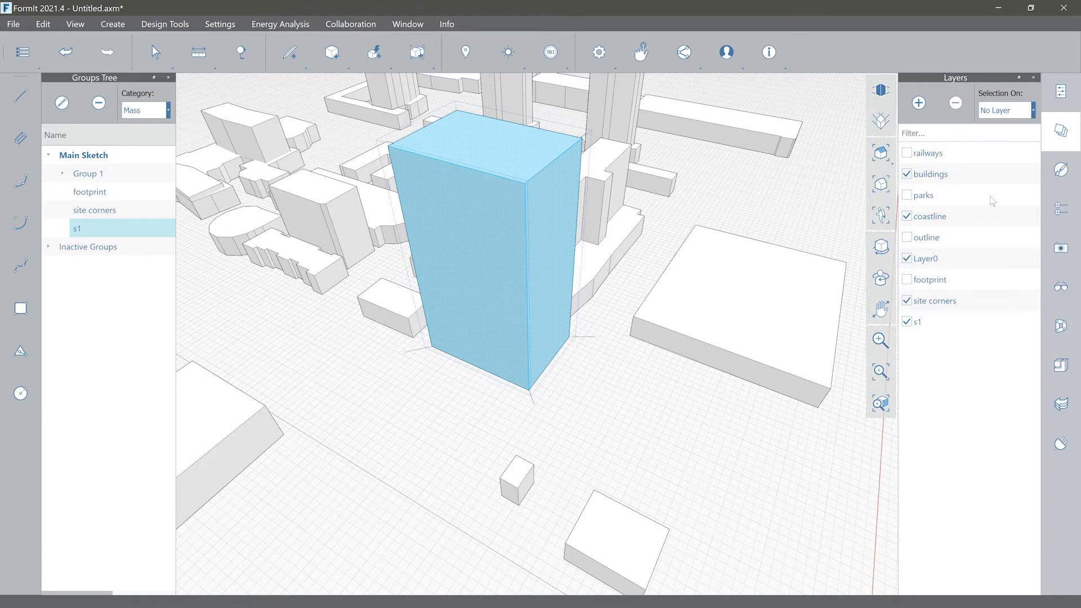
click(1036, 111)
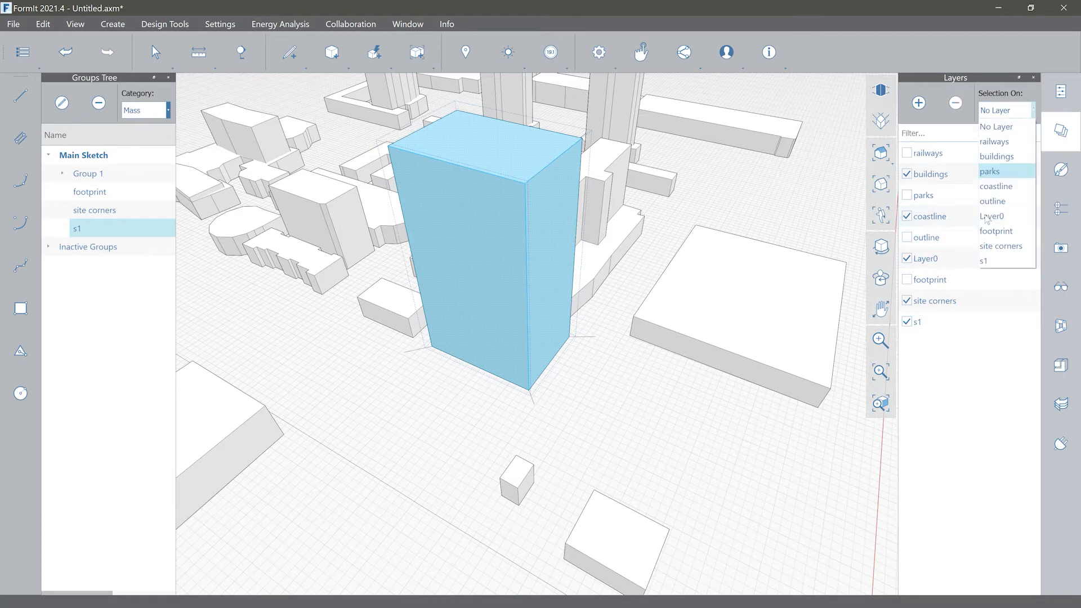
click(994, 263)
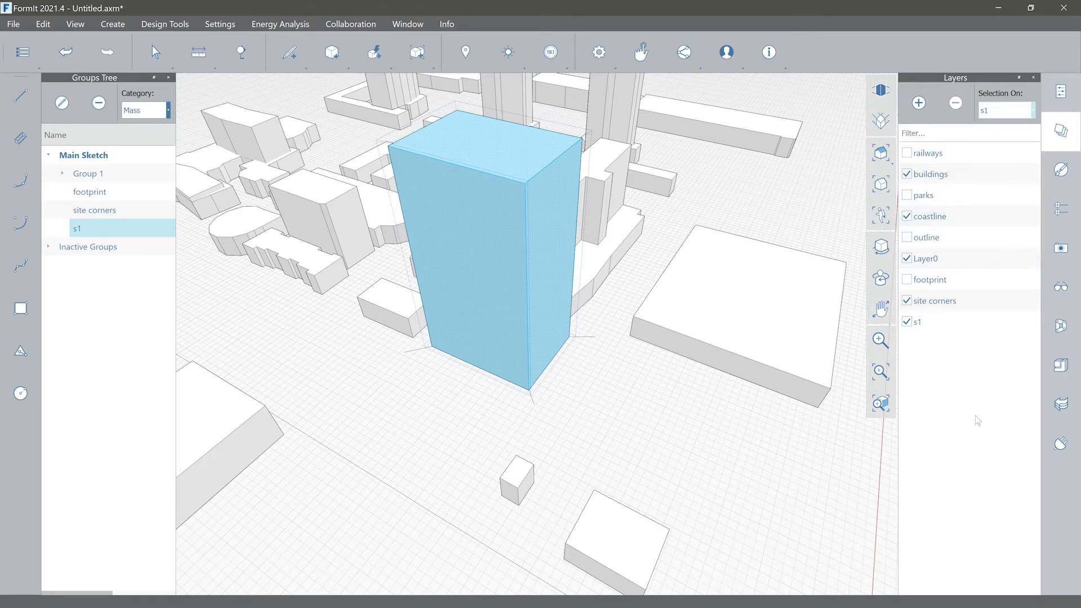
click(908, 322)
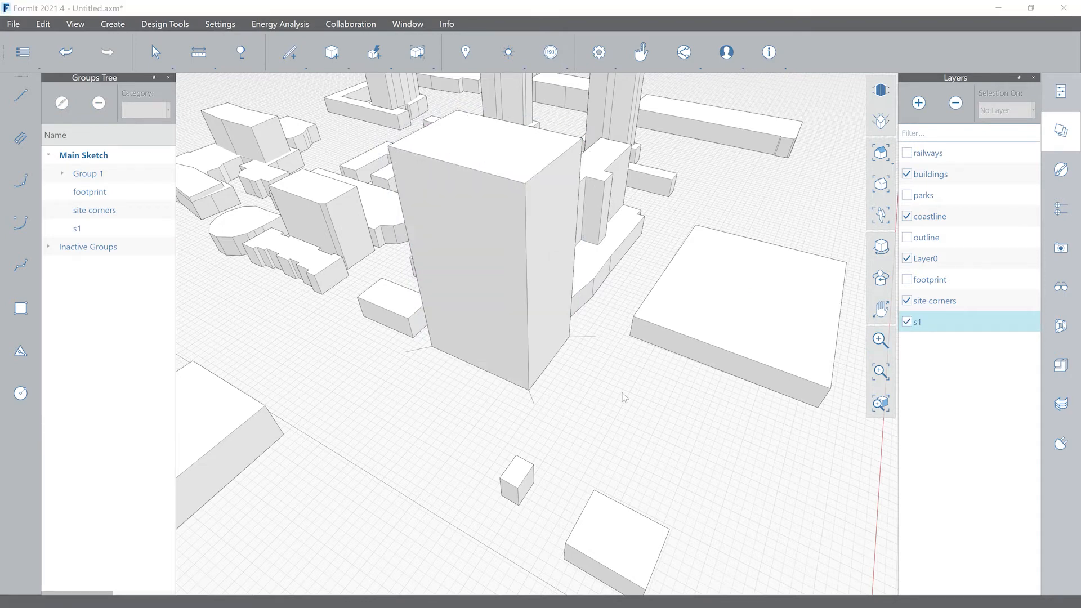
Step: Switch to BIG youtube video.pdf in Adobe Acrobat, examine the massing step diagrams, and return to FormIt
key(alt+Tab)
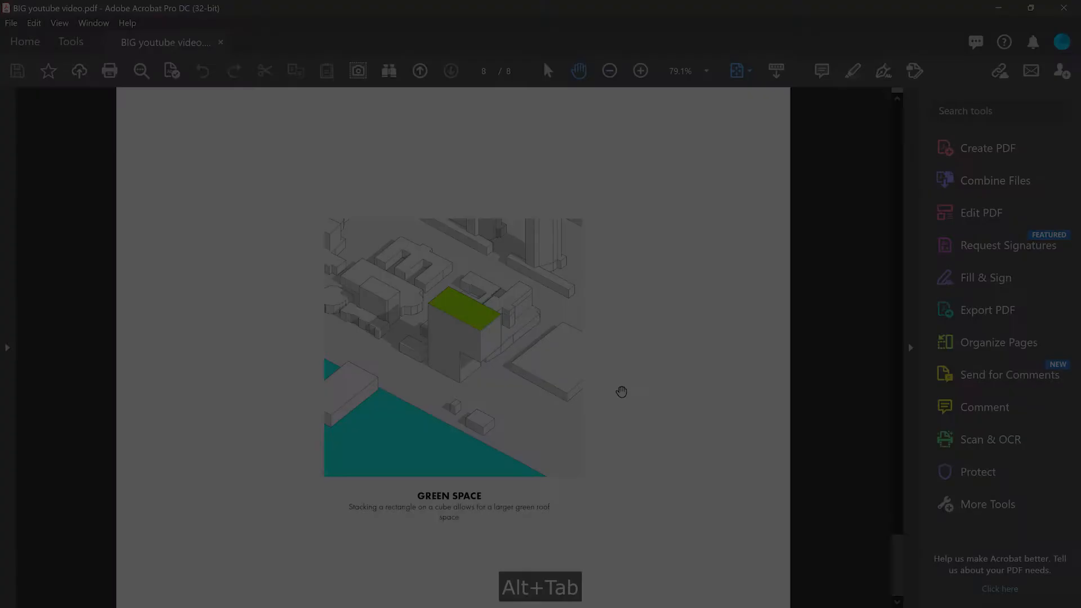
scroll(507, 314, up, 5)
scroll(508, 314, down, 2)
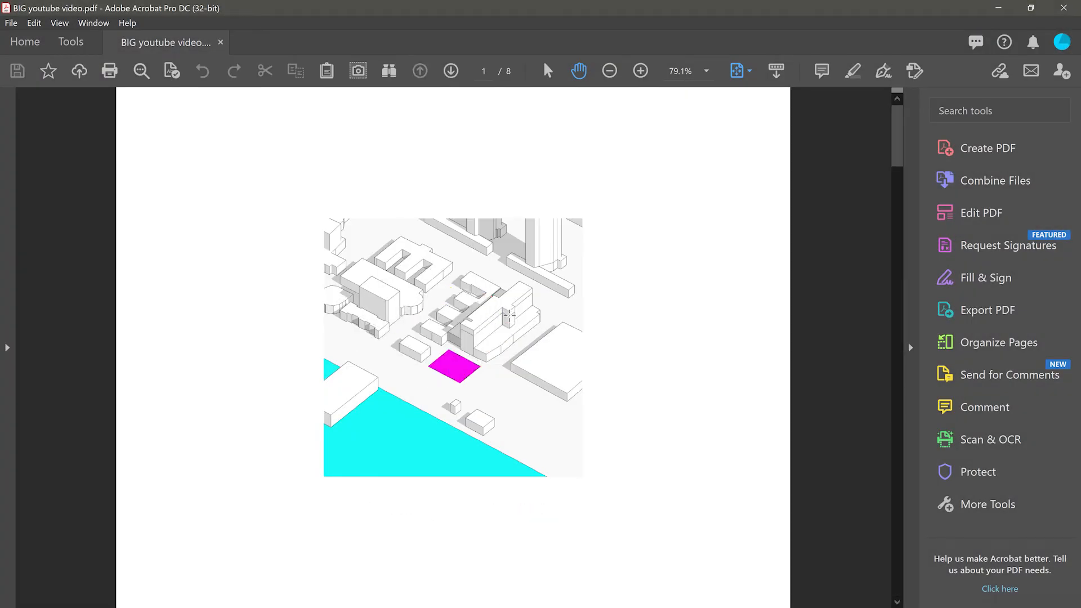
scroll(508, 314, up, 2)
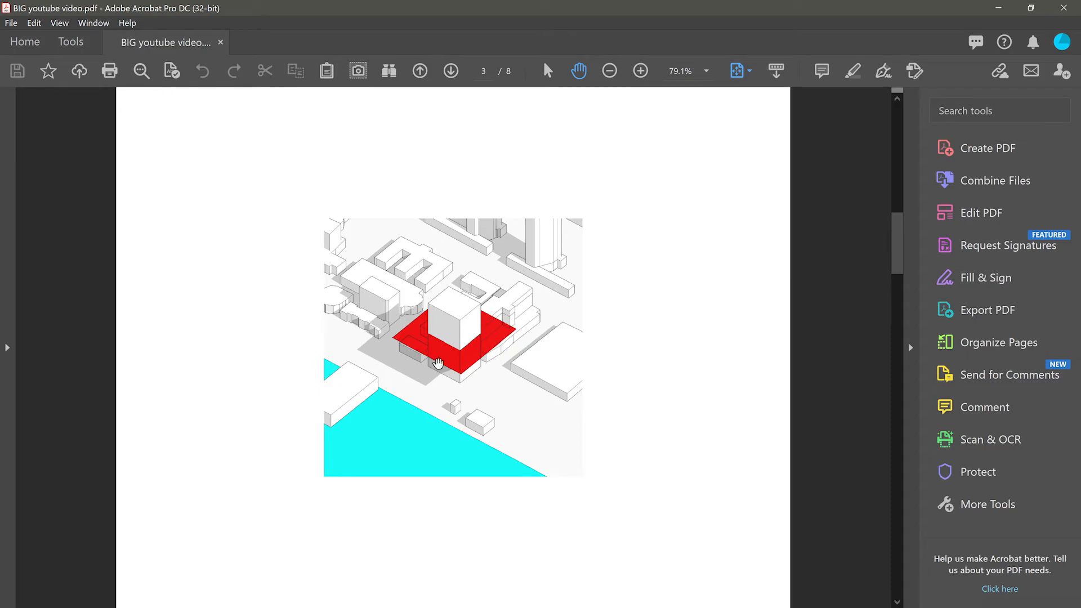
key(alt+Tab)
key(alt+Tab)
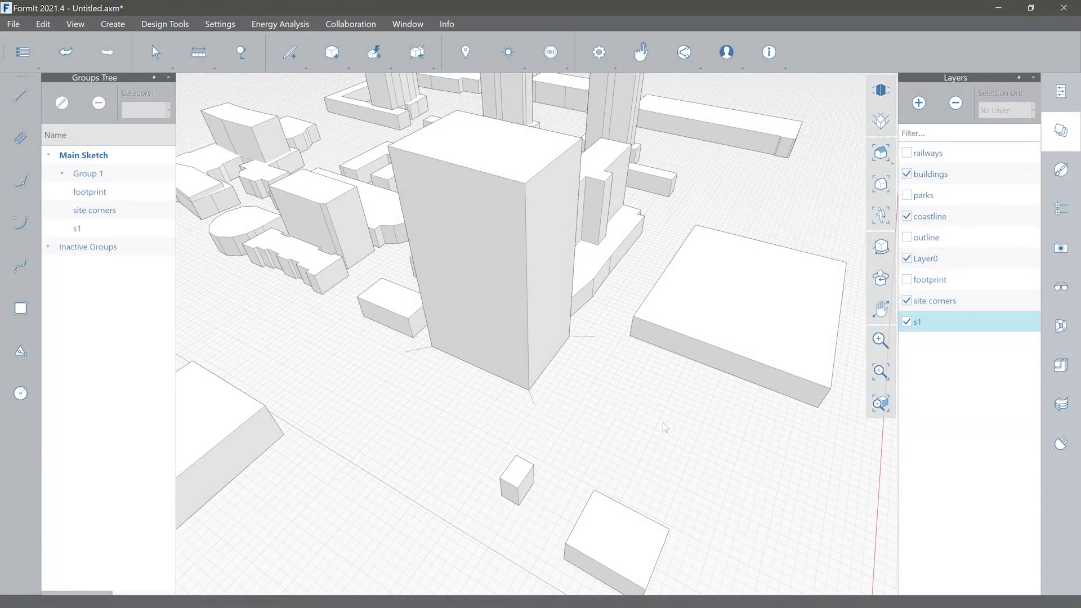
Step: Open the s1 group for editing, copy its entire tower solid, and leave the group
middle_drag(662, 425, 576, 373)
scroll(577, 373, down, 5)
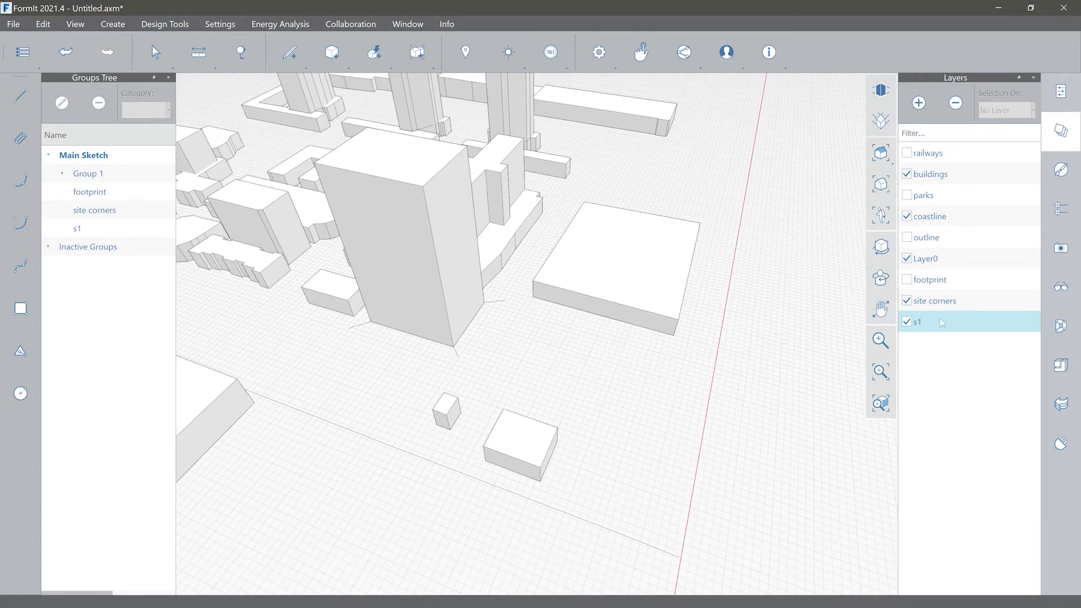
scroll(496, 361, down, 5)
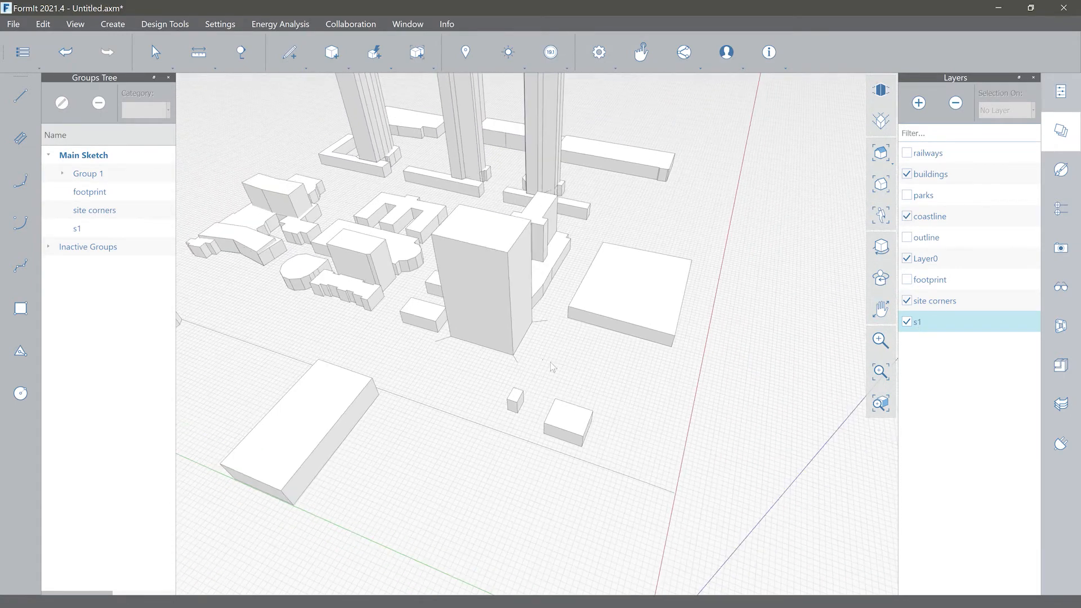
scroll(536, 356, up, 5)
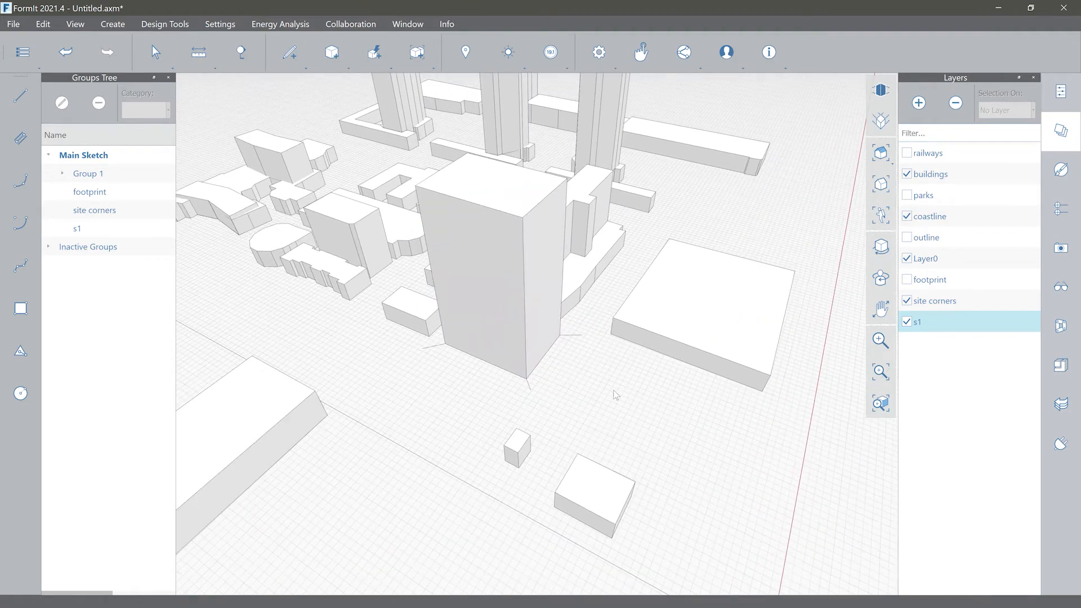
click(509, 300)
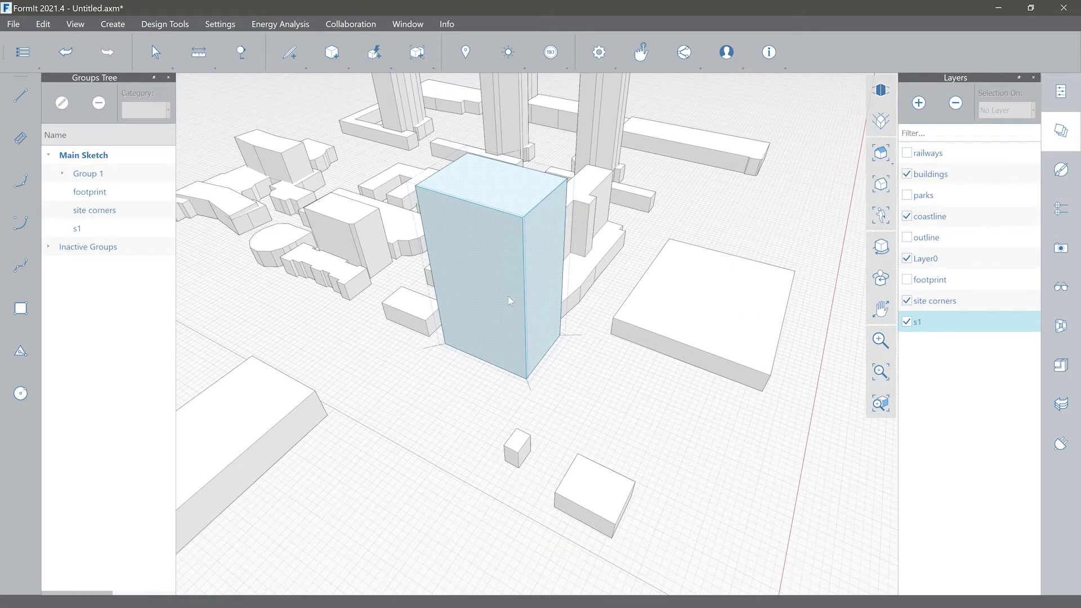
double_click(507, 296)
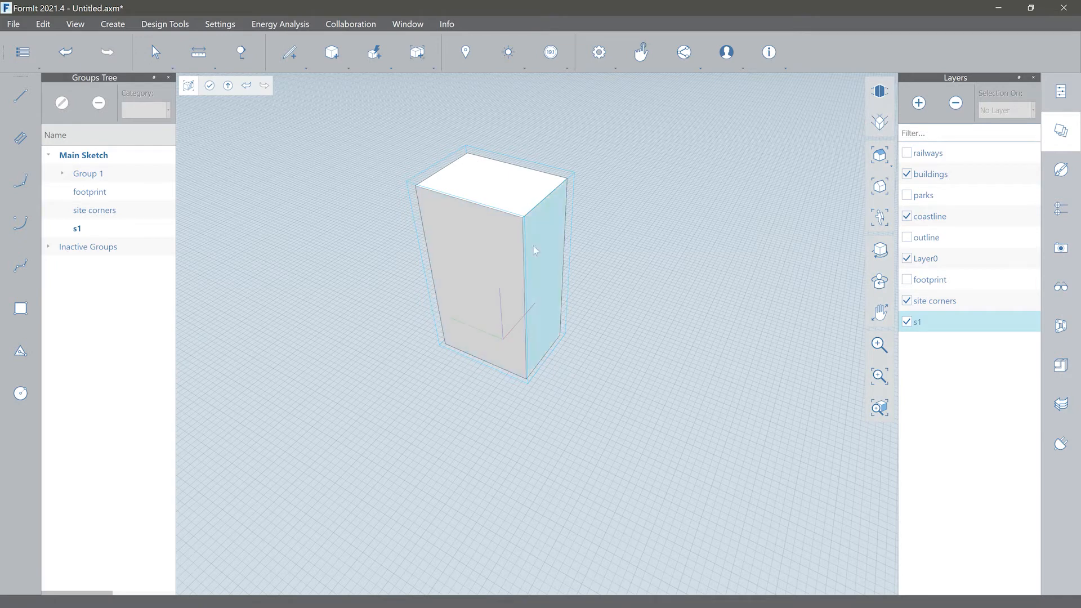
double_click(455, 222)
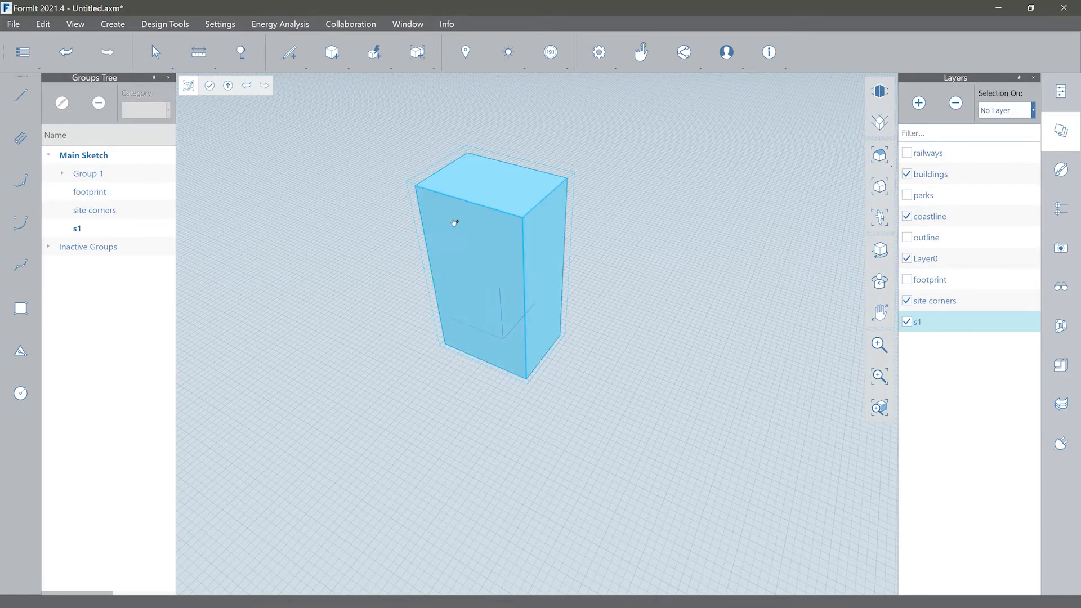
key(ctrl+c)
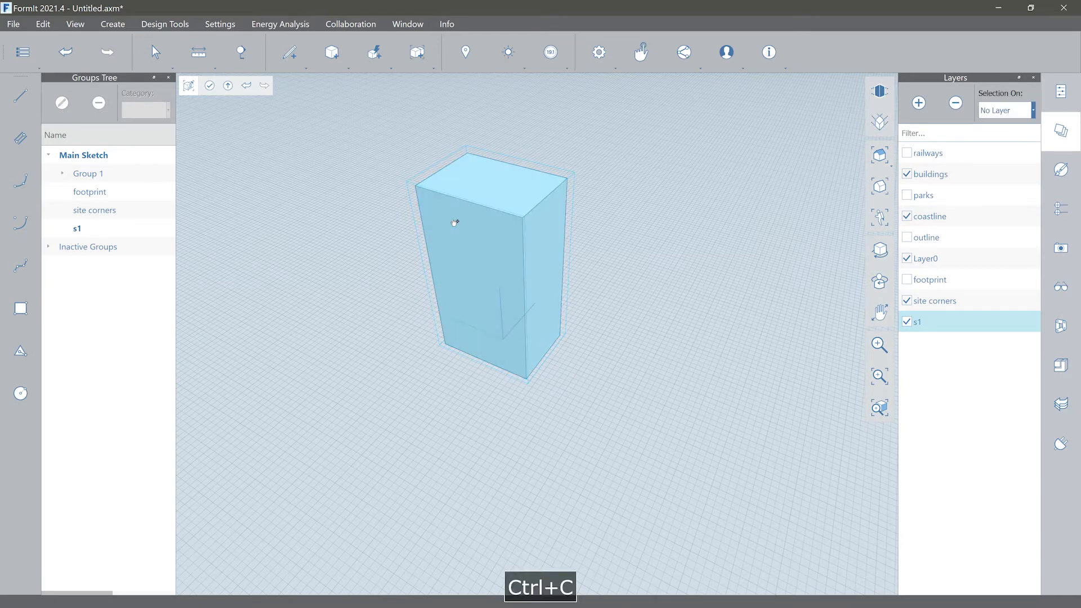
double_click(309, 241)
Step: Hide the s1 layer and paste the copied tower onto the site, snapped to the inner end of the front site corner line
scroll(309, 243, down, 3)
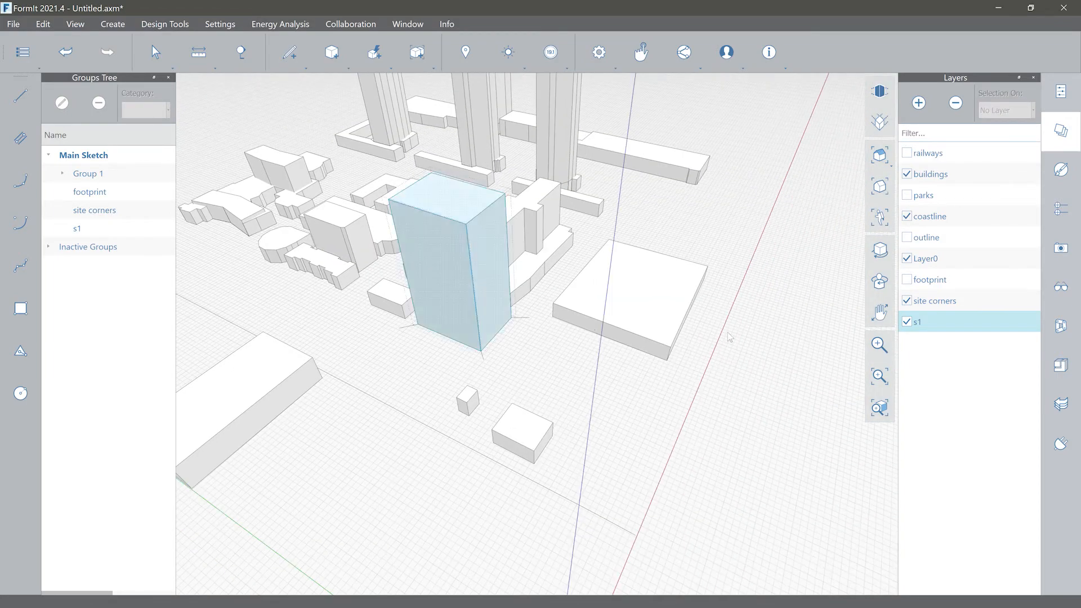
click(908, 322)
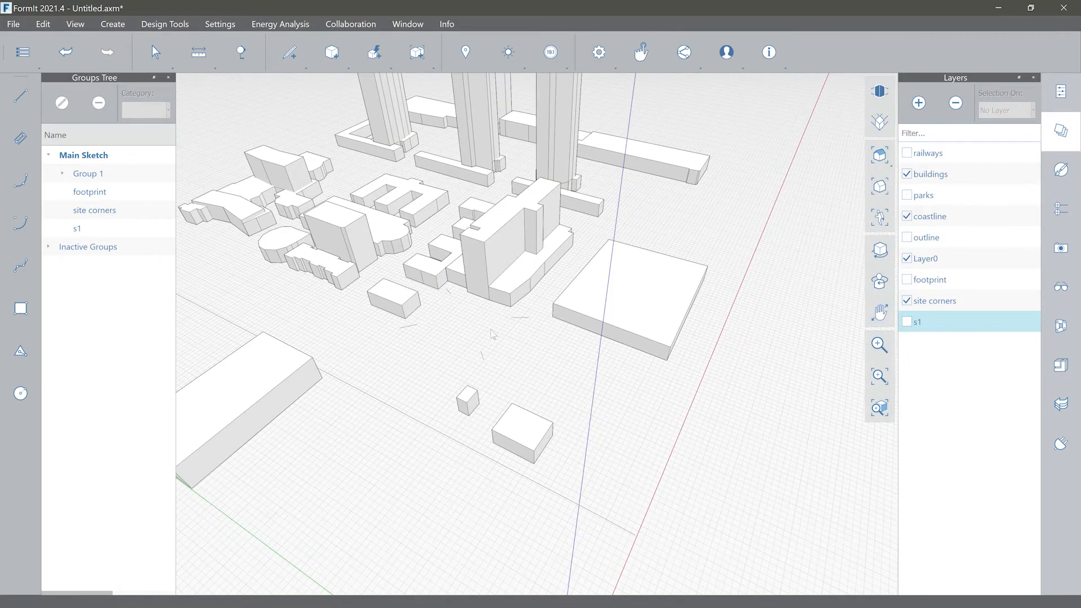
scroll(538, 316, up, 2)
key(ctrl+v)
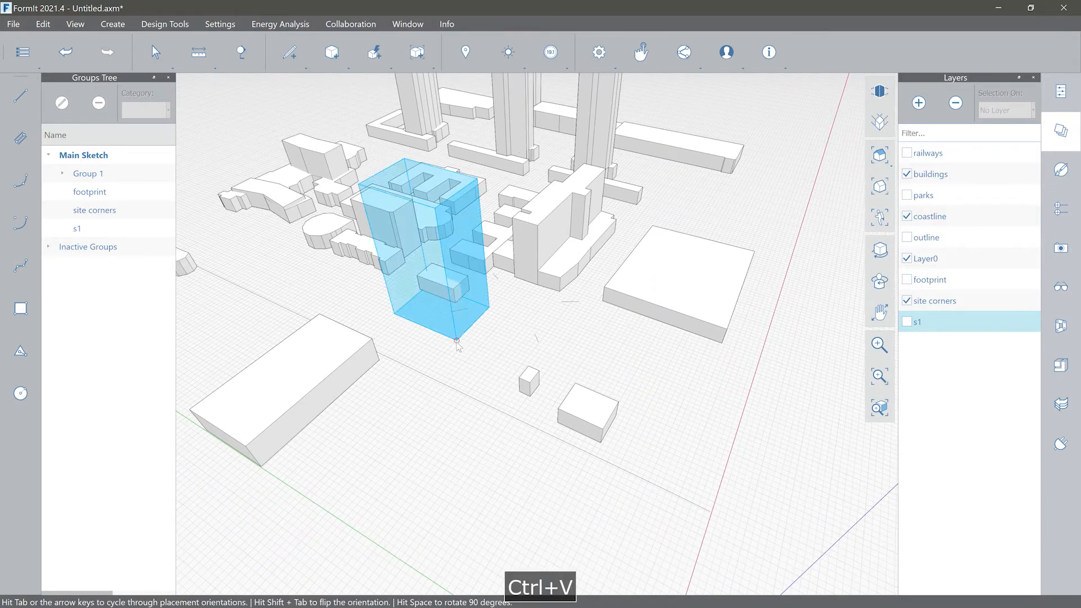
click(535, 333)
key(Escape)
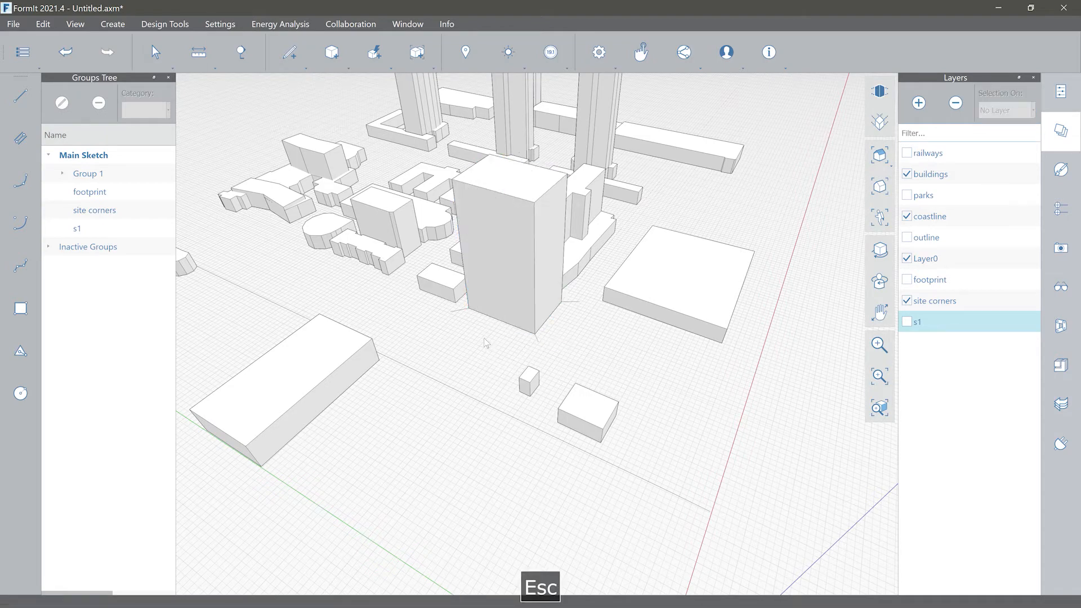
scroll(483, 353, up, 2)
mouse_move(482, 353)
middle_down()
mouse_move(507, 357)
mouse_move(478, 369)
mouse_move(493, 363)
middle_up()
mouse_move(493, 364)
right_down()
mouse_move(476, 384)
mouse_move(462, 353)
mouse_move(425, 338)
mouse_move(496, 355)
right_up()
scroll(462, 353, down, 2)
scroll(488, 339, up, 2)
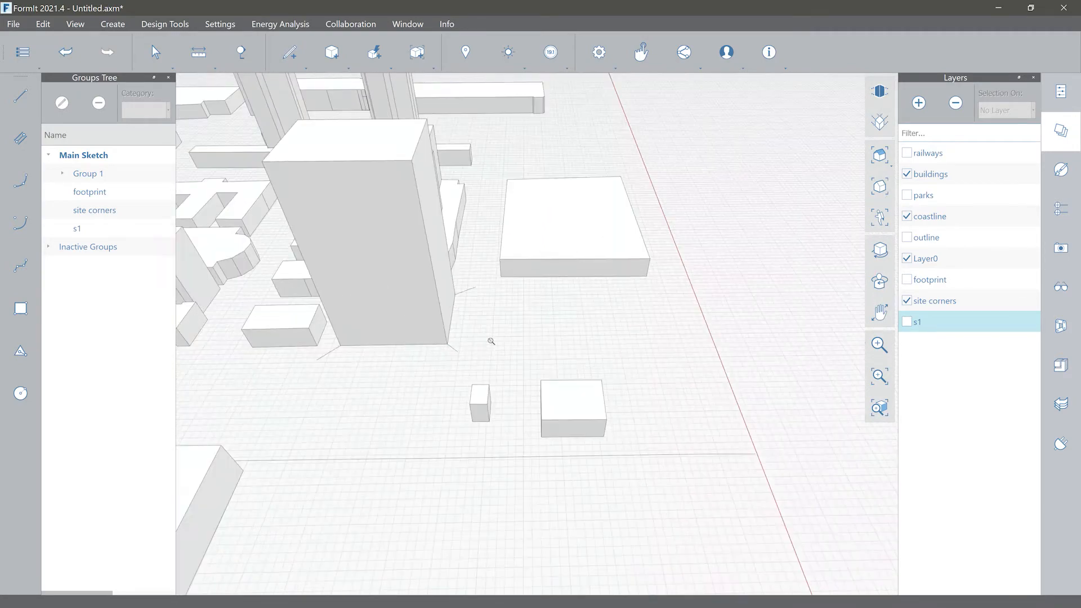
middle_drag(488, 339, 476, 349)
key(ctrl+a)
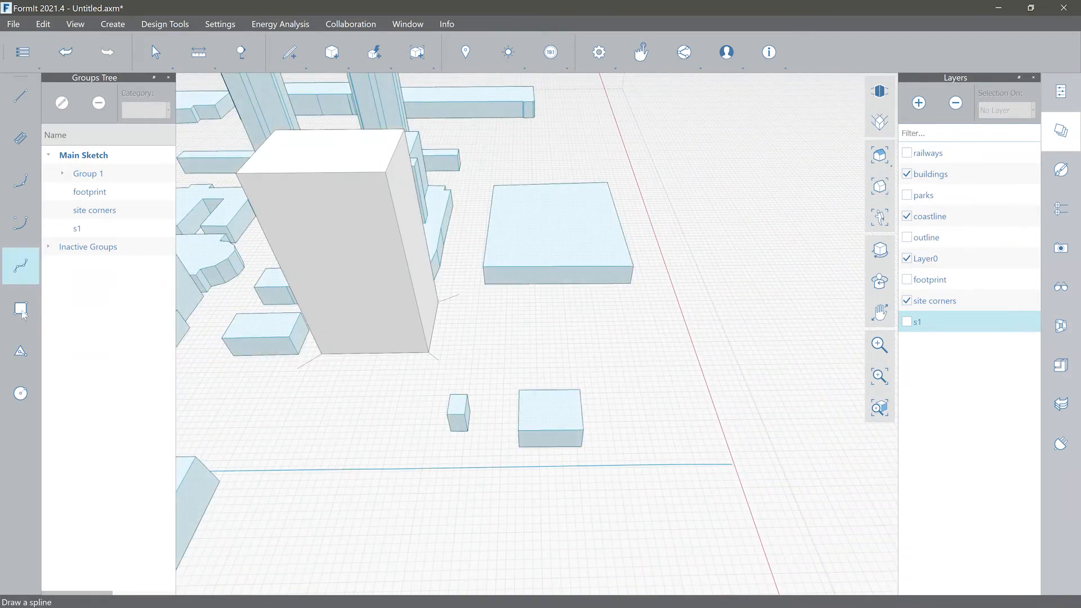
click(714, 288)
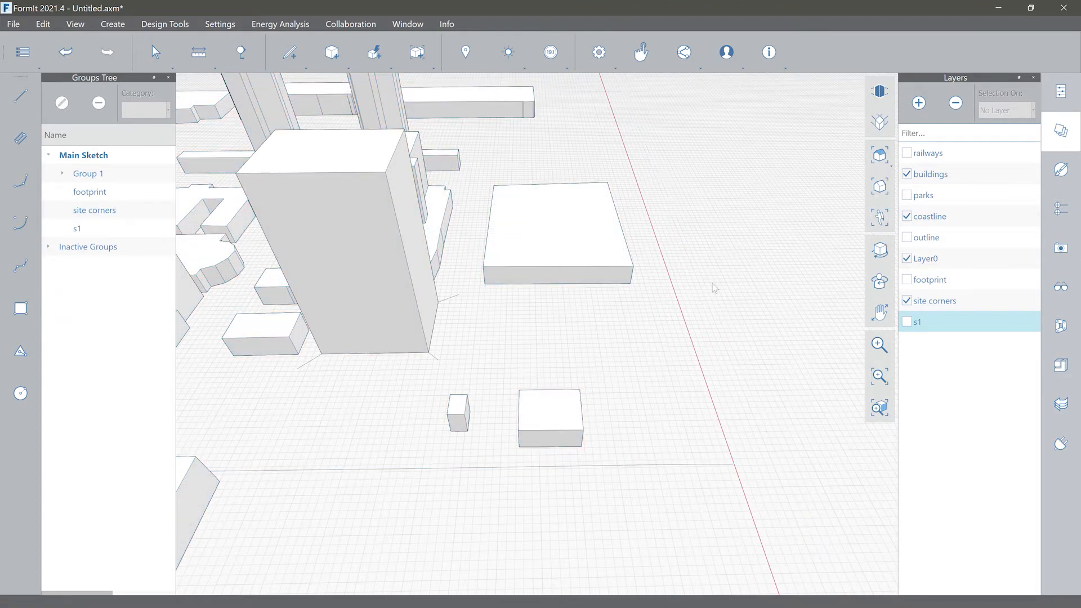
Step: Check the lengths of the pasted tower's front and side base edges in their properties
click(1061, 93)
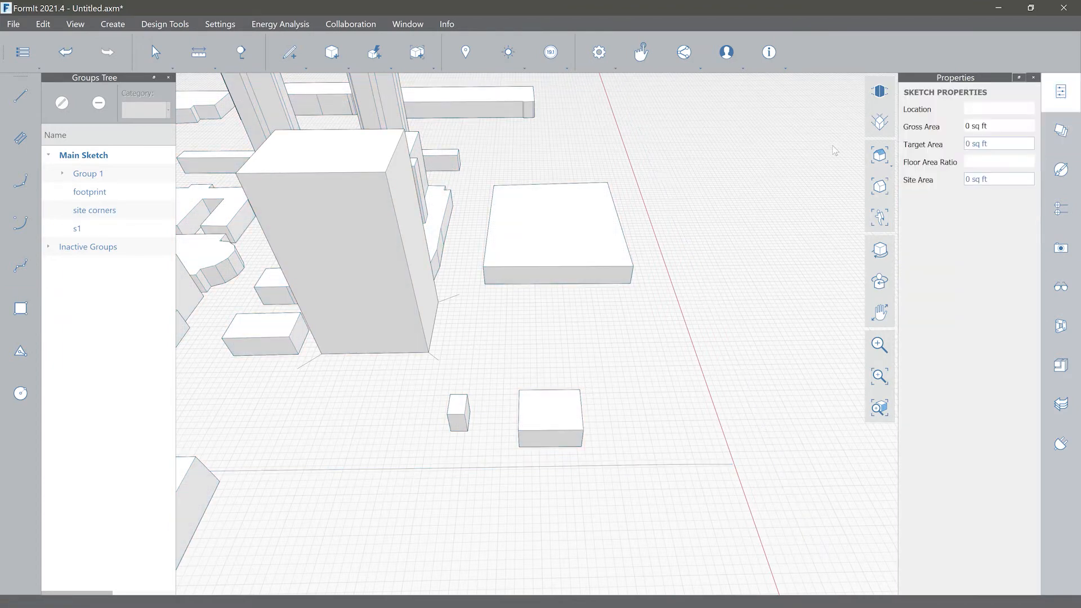
click(334, 220)
click(369, 355)
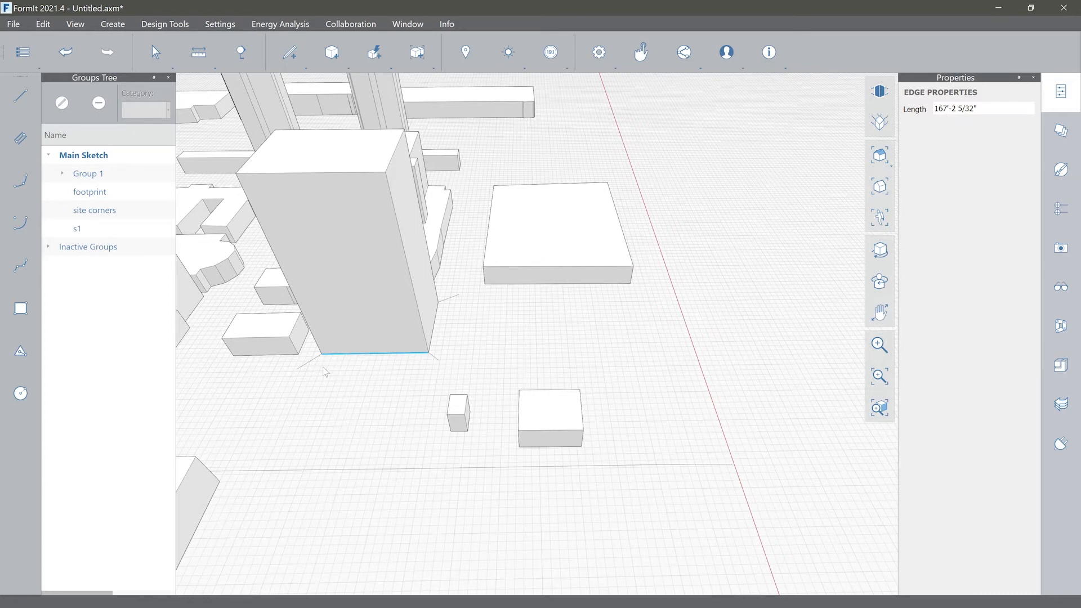
scroll(454, 350, up, 3)
middle_drag(463, 357, 442, 346)
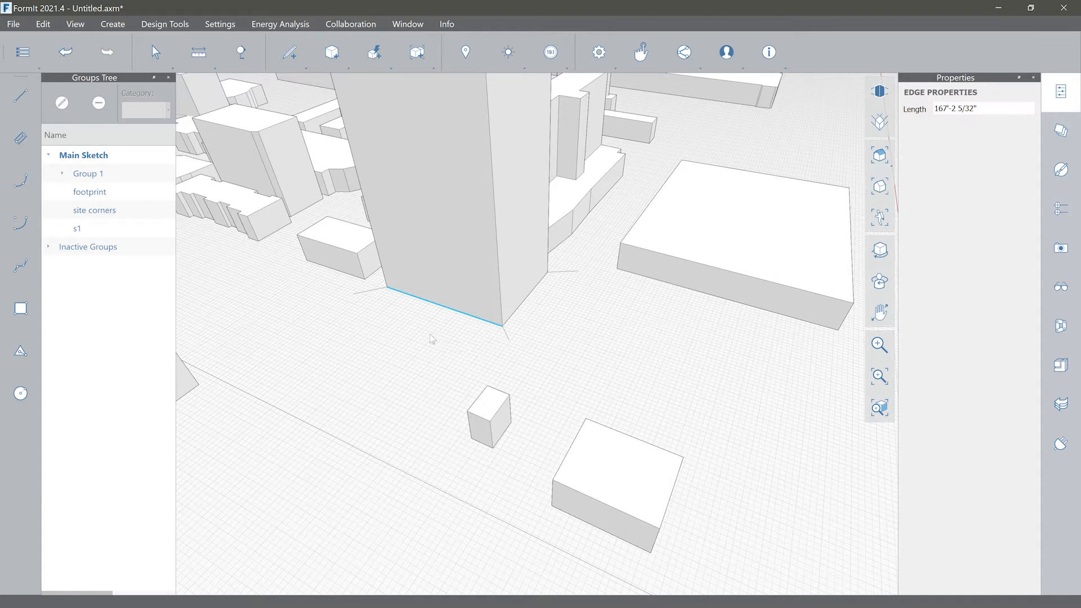
scroll(451, 347, down, 3)
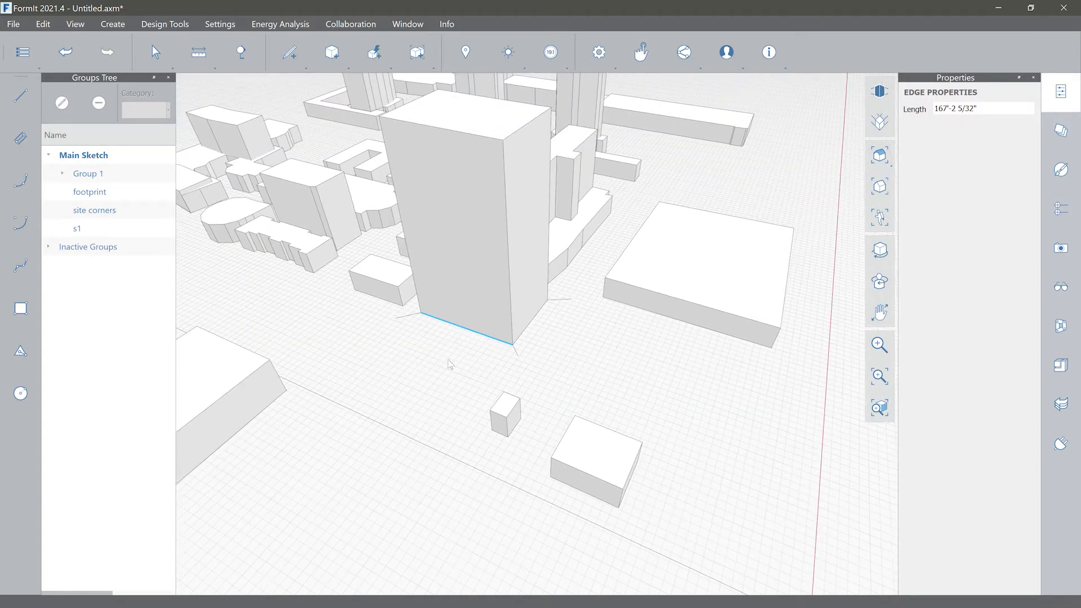
click(448, 360)
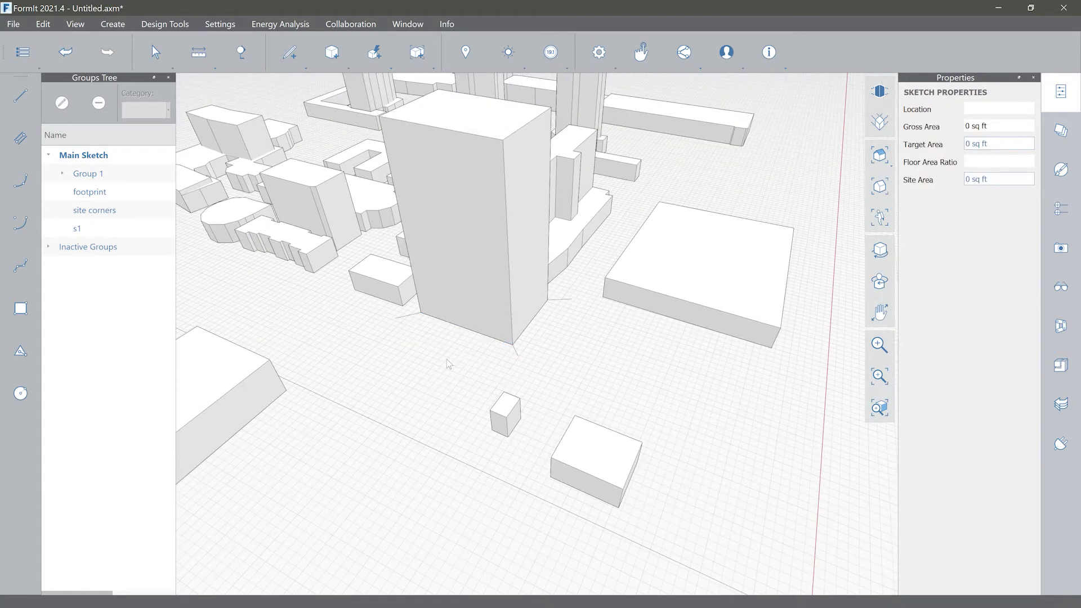
click(495, 341)
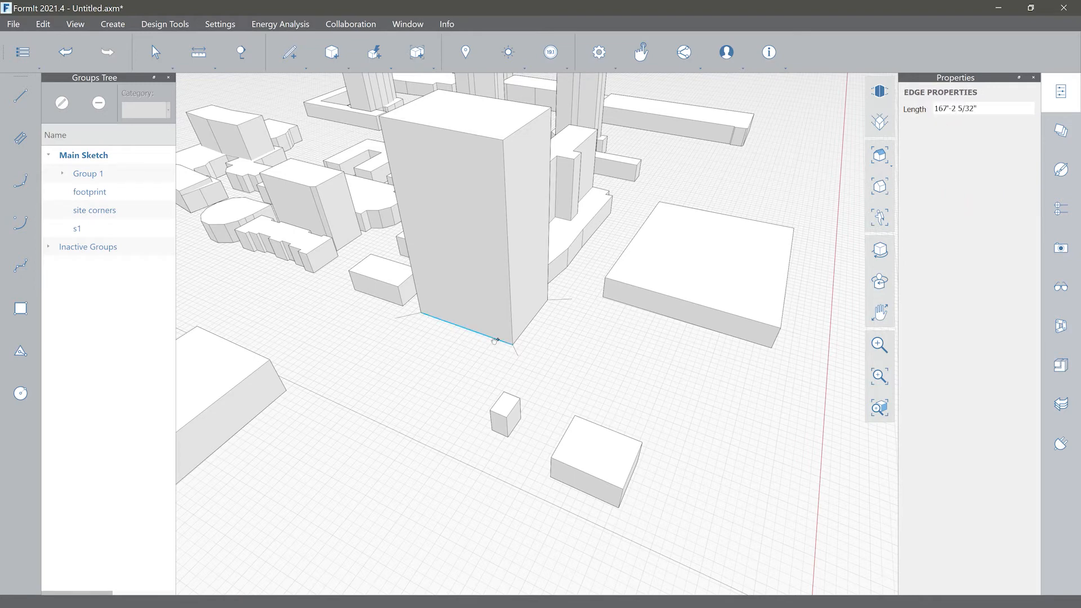
click(539, 319)
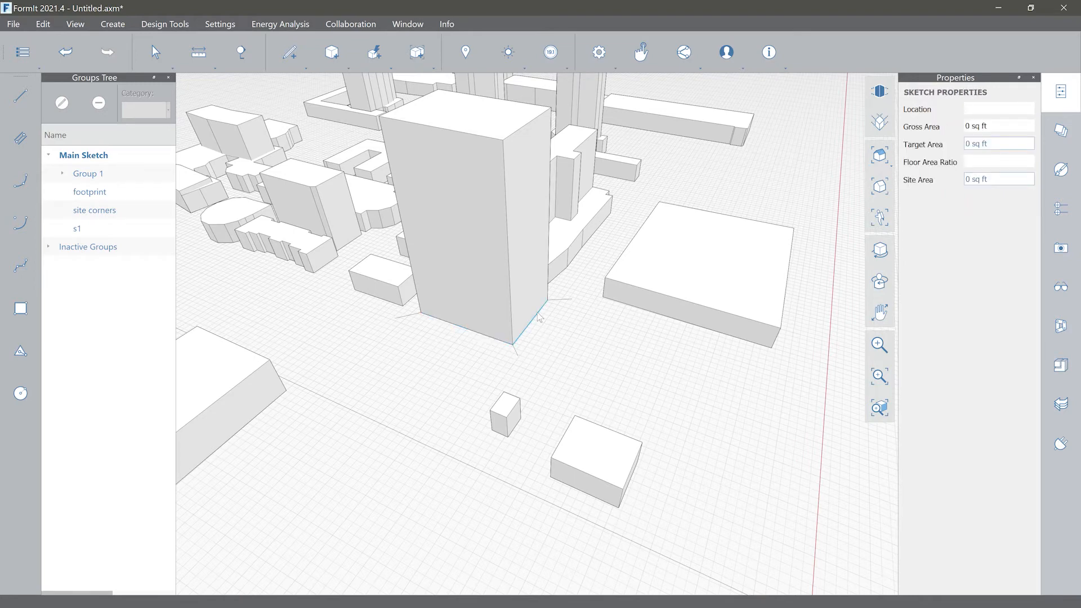
click(539, 316)
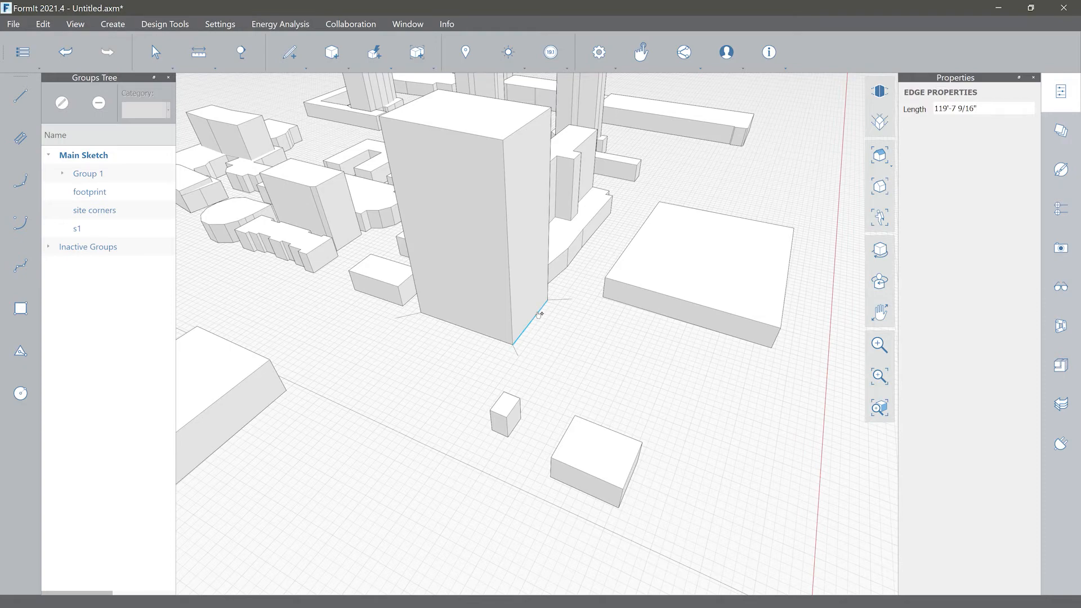
key(Escape)
Step: Draw a 150' by 250' rectangle on the open ground across the red axis, away from the tower
mouse_move(542, 321)
middle_down()
mouse_move(591, 367)
mouse_move(567, 347)
mouse_move(488, 335)
mouse_move(232, 335)
middle_up()
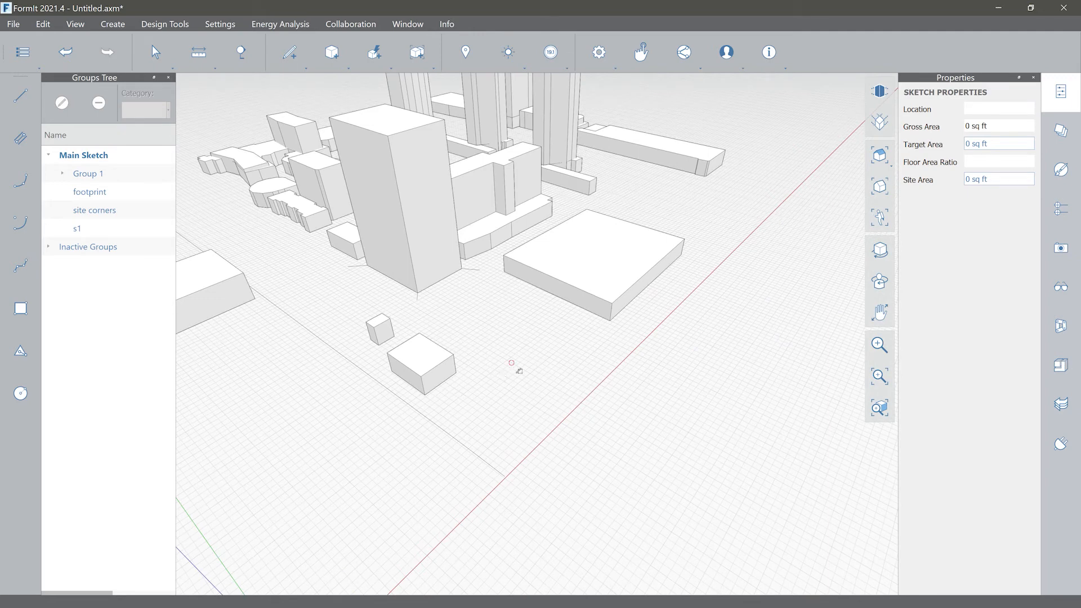
click(516, 414)
text(150)
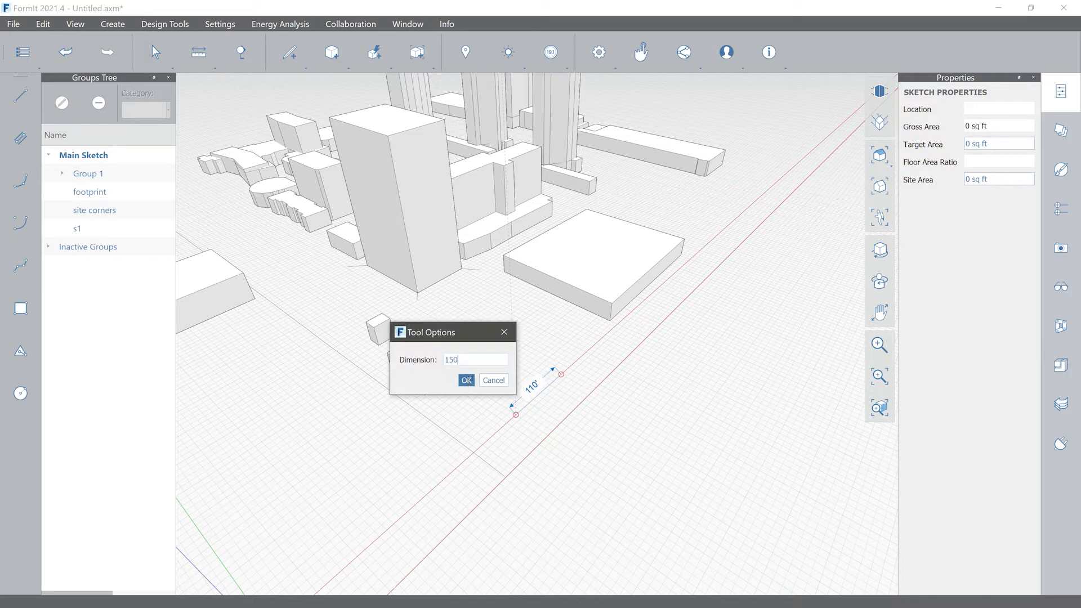
click(469, 378)
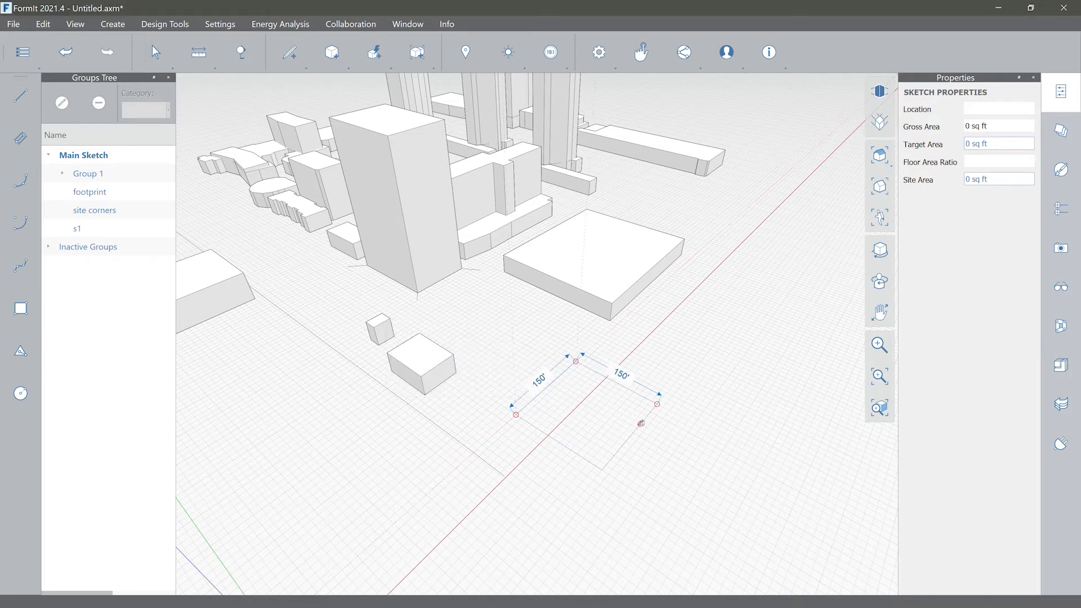
text(250)
click(538, 426)
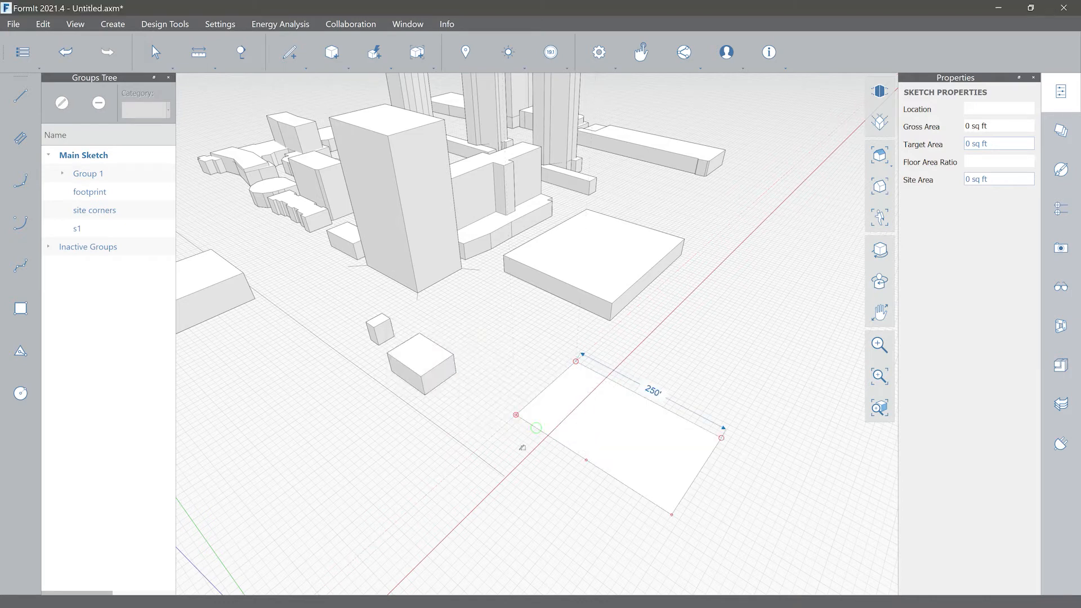
key(Escape)
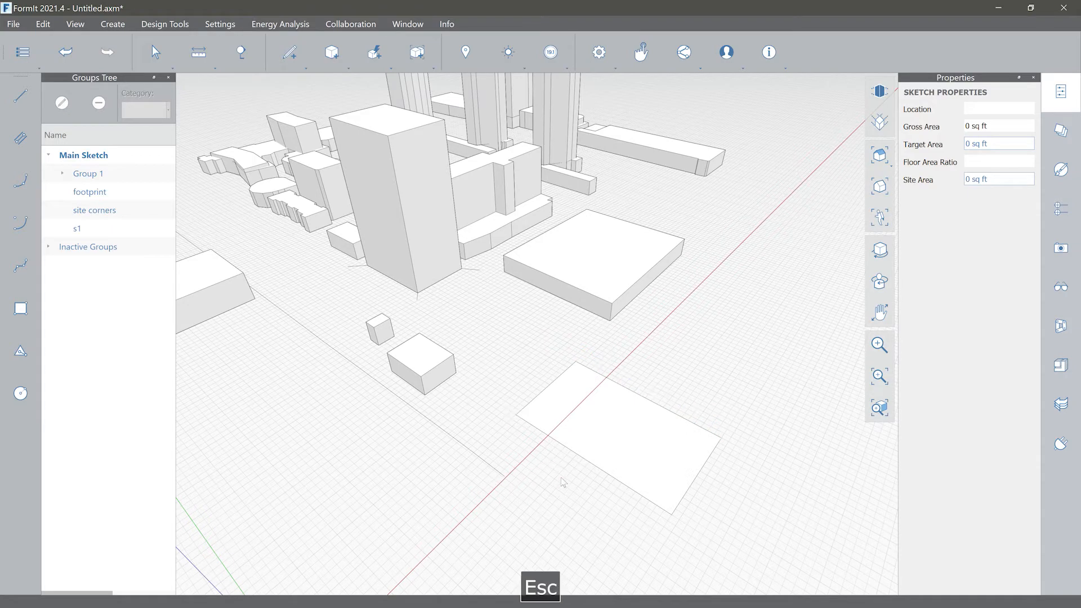
scroll(553, 467, up, 2)
right_drag(507, 453, 553, 403)
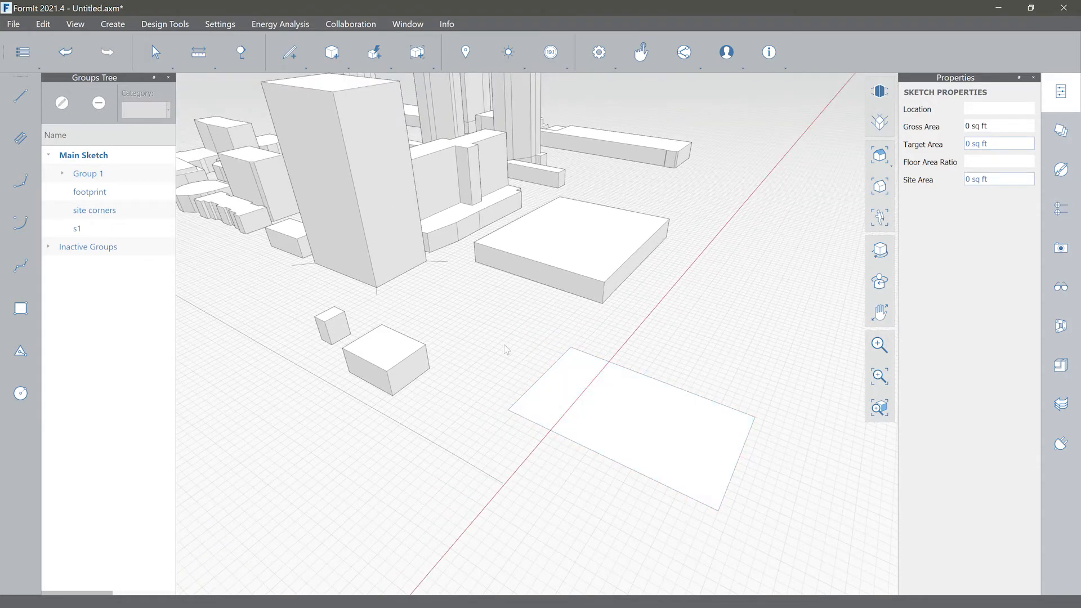
scroll(333, 97, down, 2)
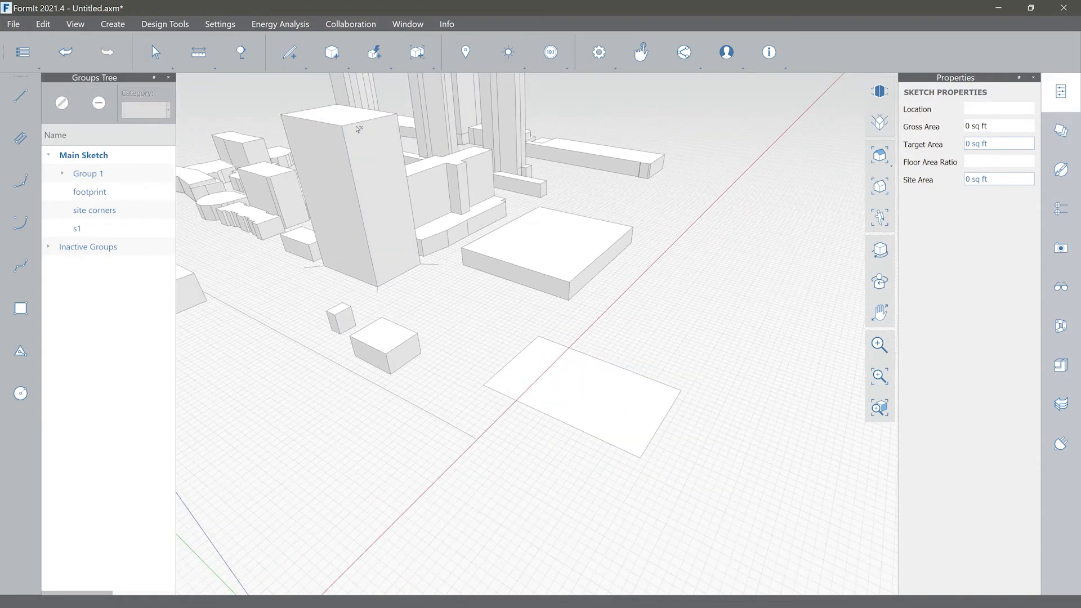
right_drag(333, 99, 283, 126)
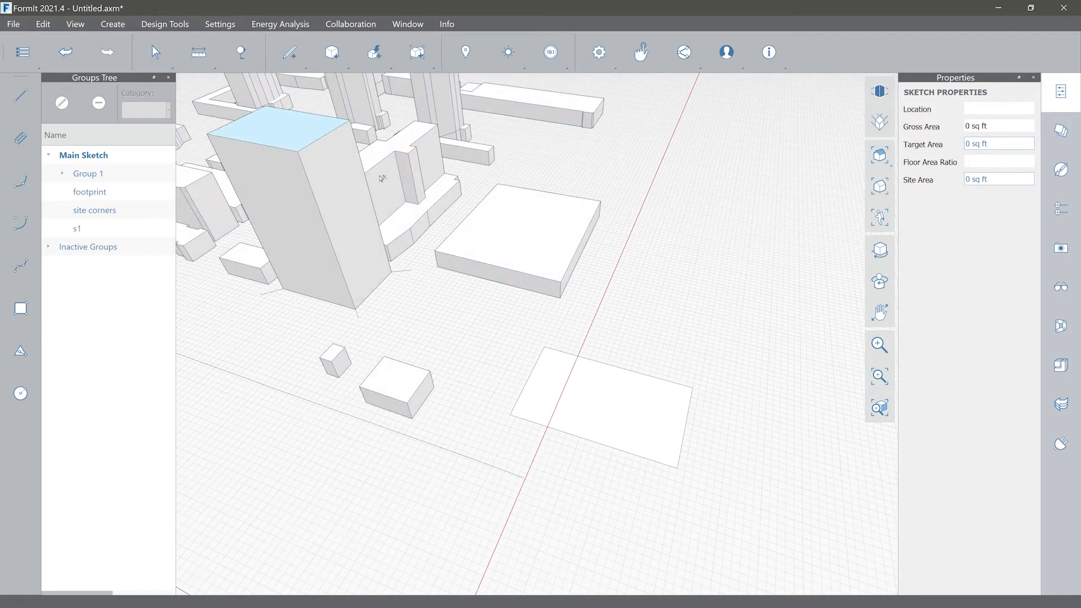
mouse_move(382, 177)
right_down()
mouse_move(408, 191)
mouse_move(389, 197)
right_up()
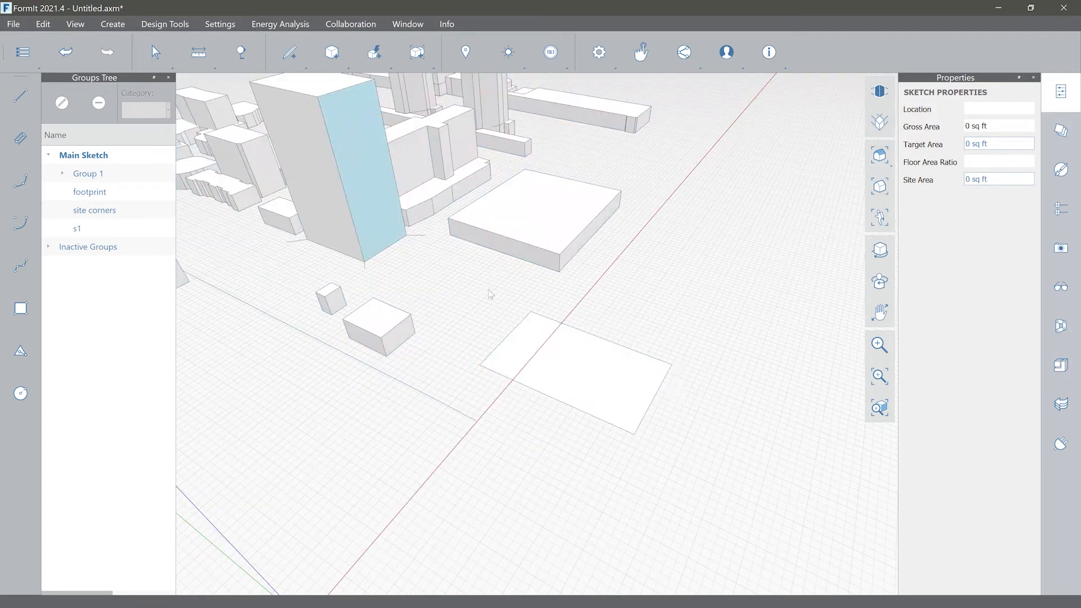
click(592, 371)
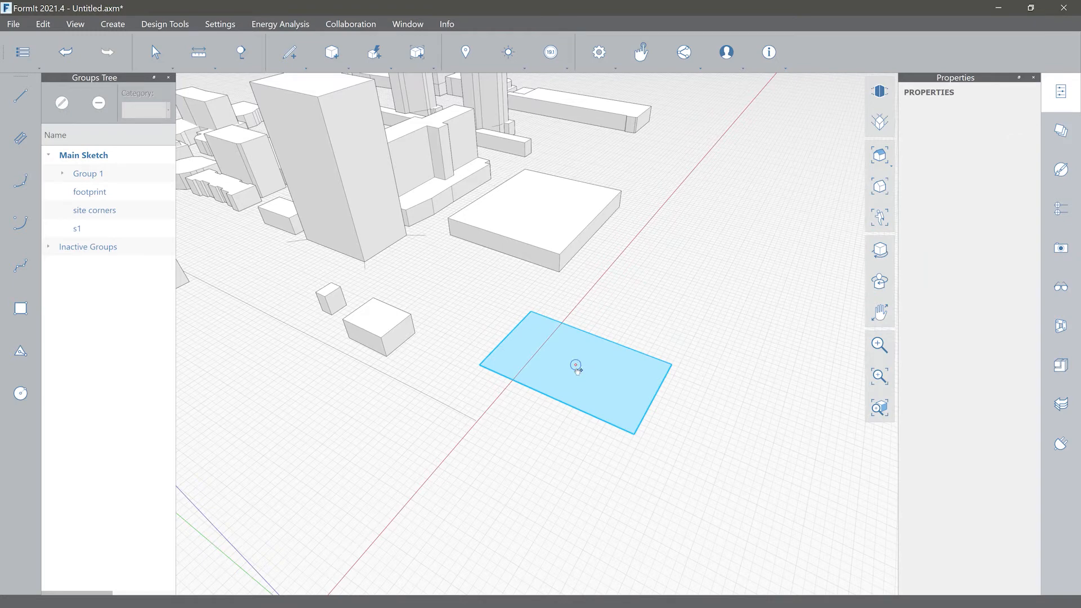
key(Escape)
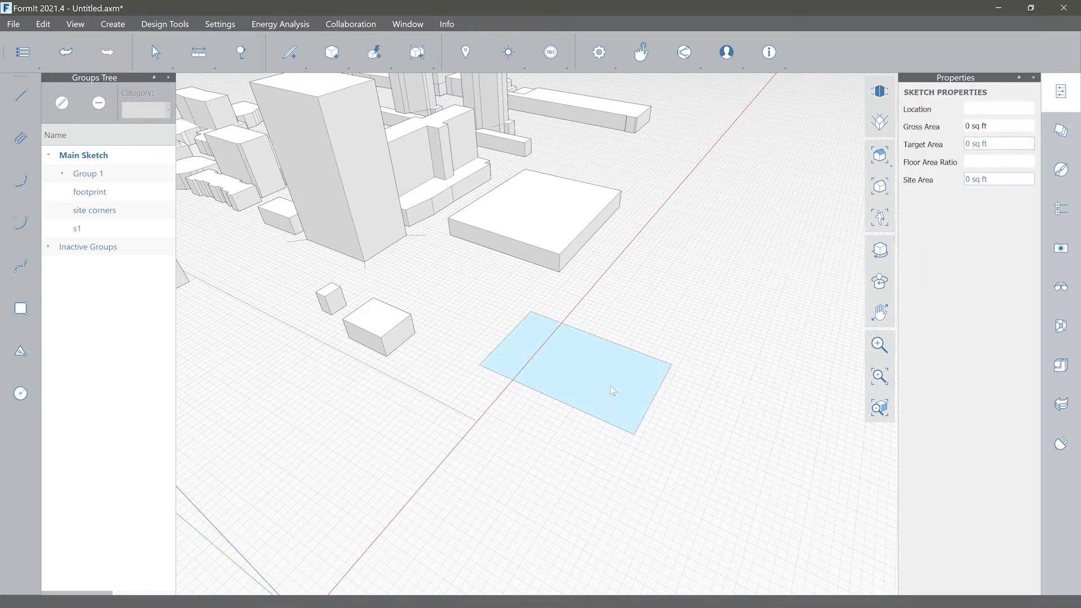
drag(618, 390, 620, 370)
key(Escape)
key(Escape)
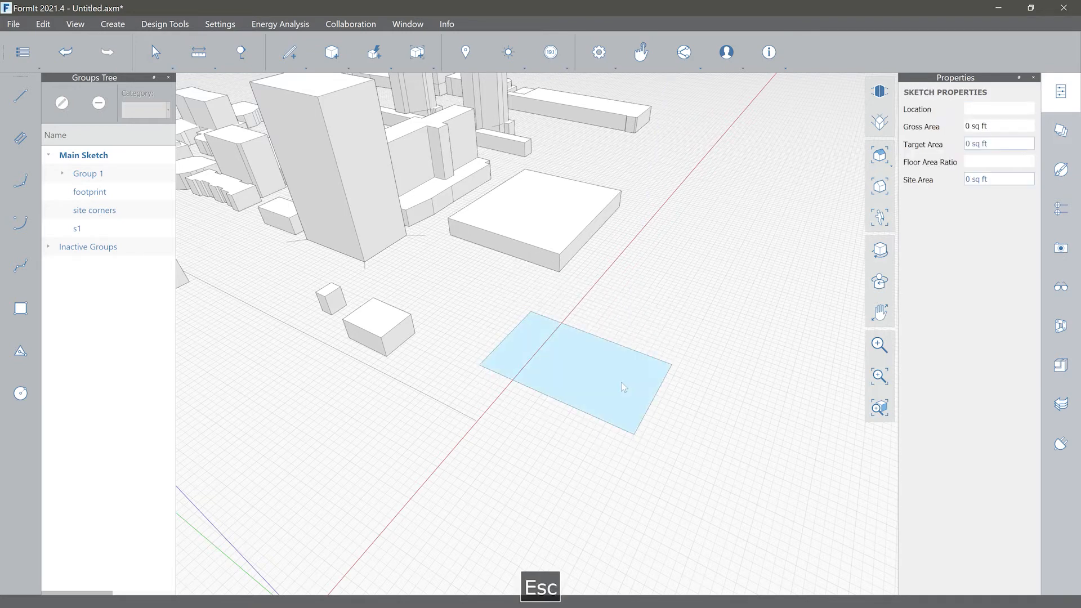
Step: Move the whole rectangle by its center onto the center of the pasted tower's top face
double_click(613, 397)
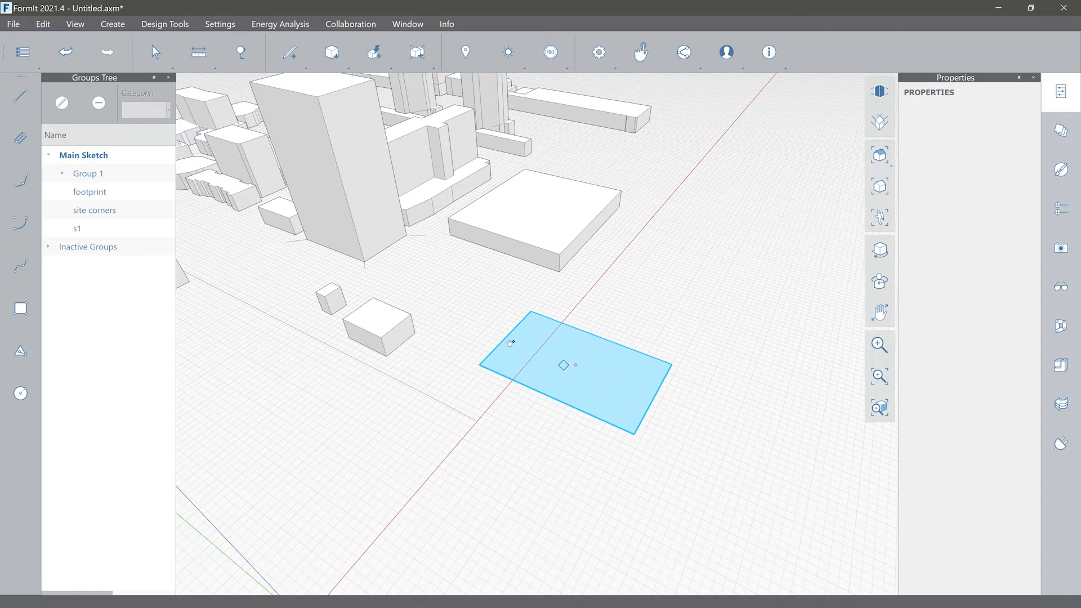
right_drag(539, 336, 779, 506)
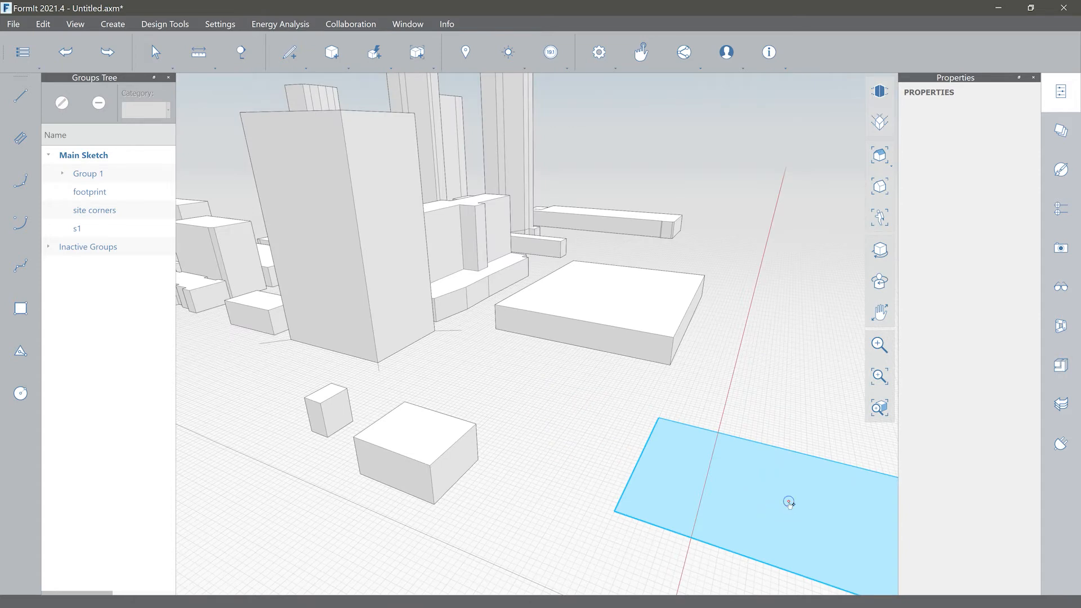
middle_drag(789, 502, 643, 476)
scroll(515, 382, down, 3)
middle_drag(540, 388, 650, 543)
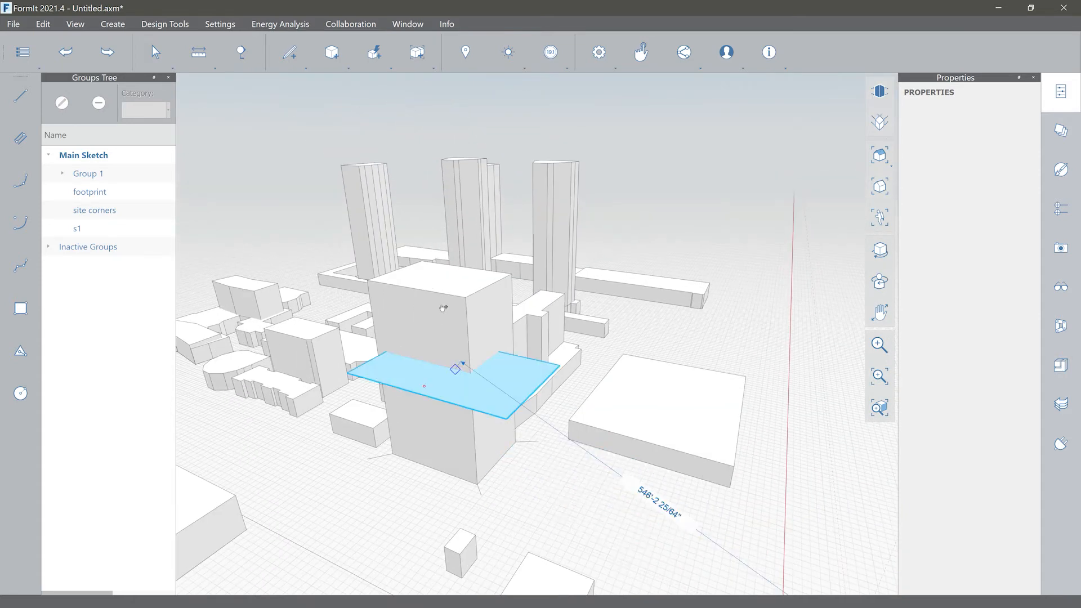
scroll(445, 278, up, 5)
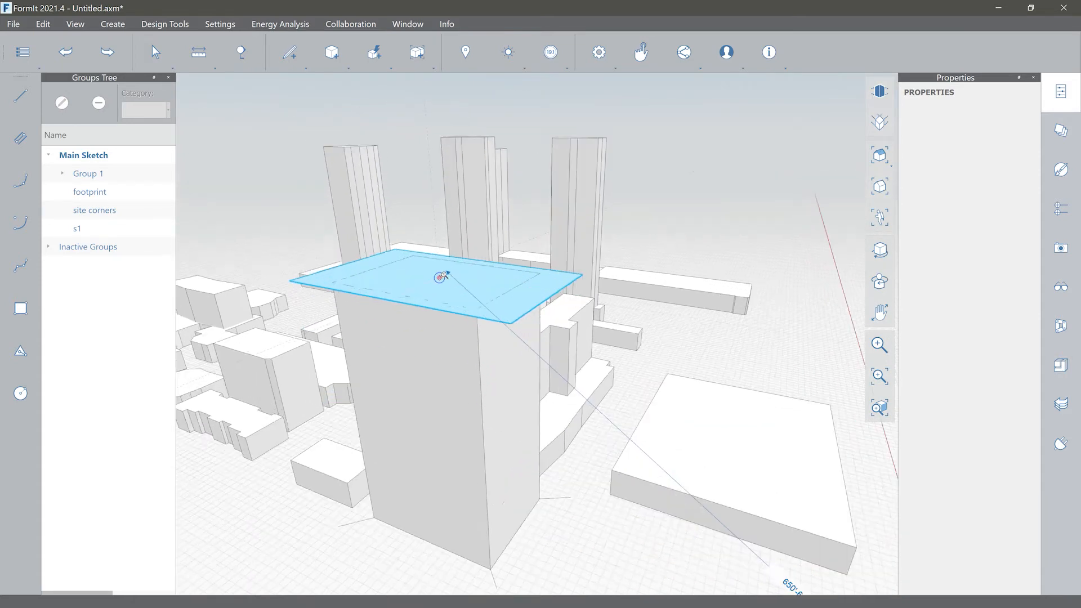
click(441, 279)
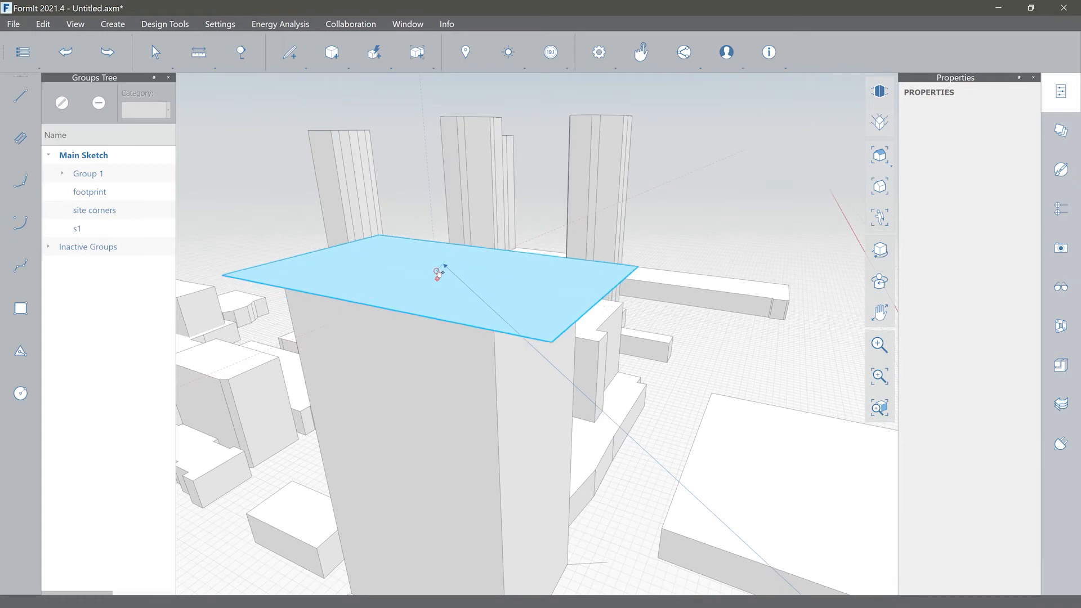
key(Escape)
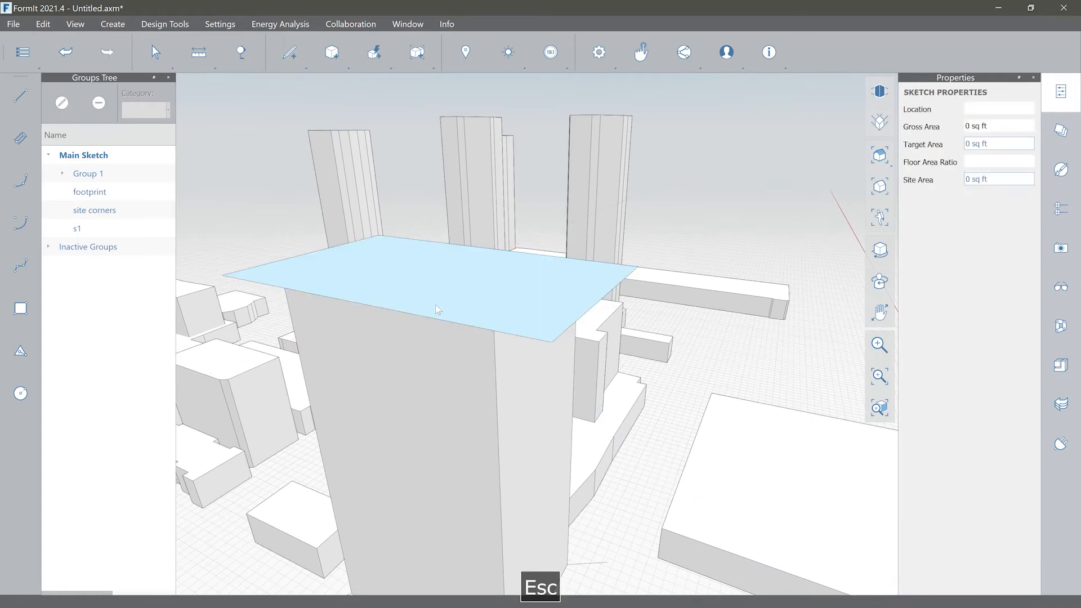
Step: Move the rectangle 150' straight down along the Z axis from the tower's top so it cuts through the tower
mouse_move(435, 306)
middle_down()
mouse_move(434, 285)
mouse_move(555, 314)
mouse_move(543, 357)
mouse_move(508, 231)
mouse_move(536, 362)
mouse_move(596, 314)
mouse_move(552, 323)
mouse_move(546, 305)
mouse_move(579, 314)
middle_up()
scroll(535, 347, up, 2)
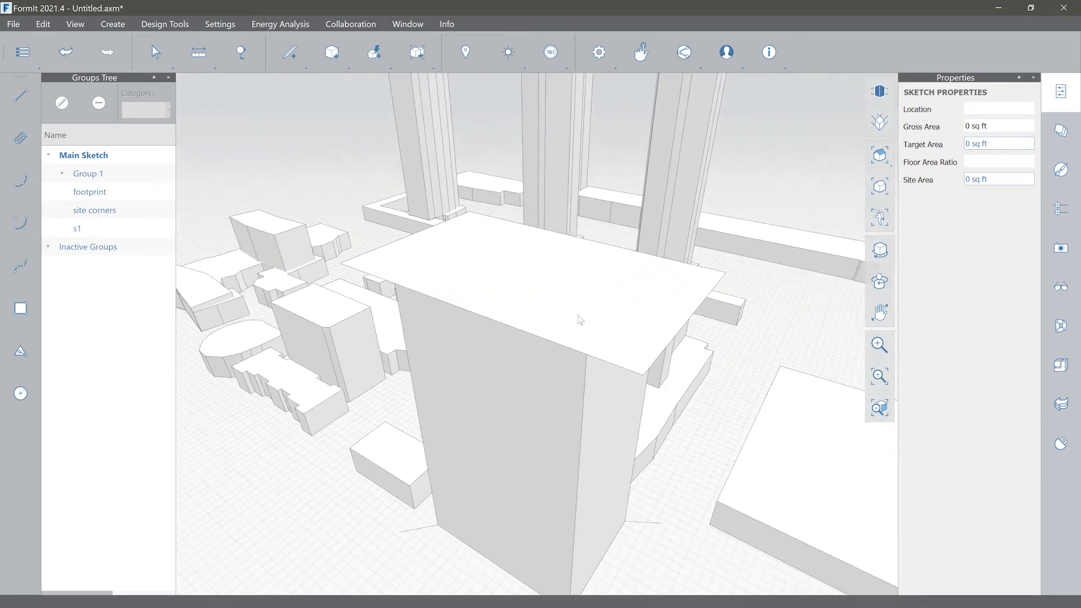
click(552, 275)
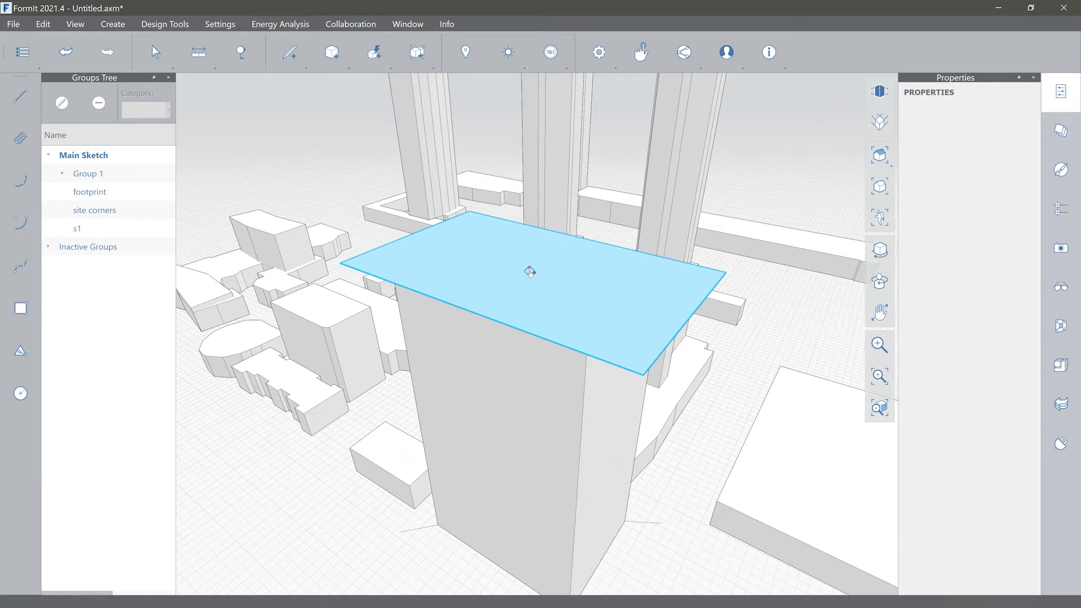
drag(530, 272, 529, 236)
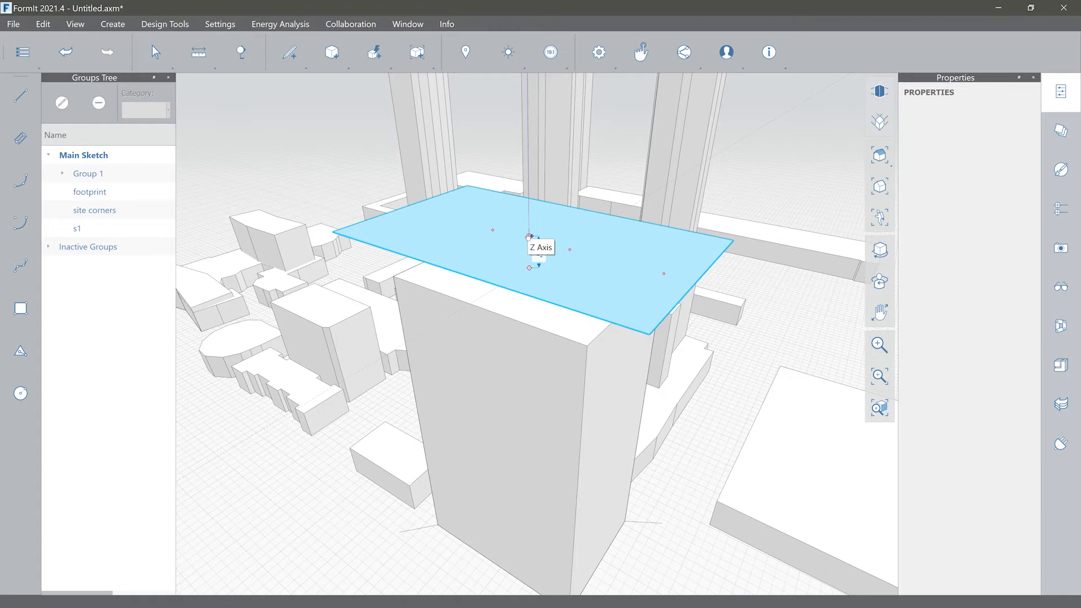
text(-150)
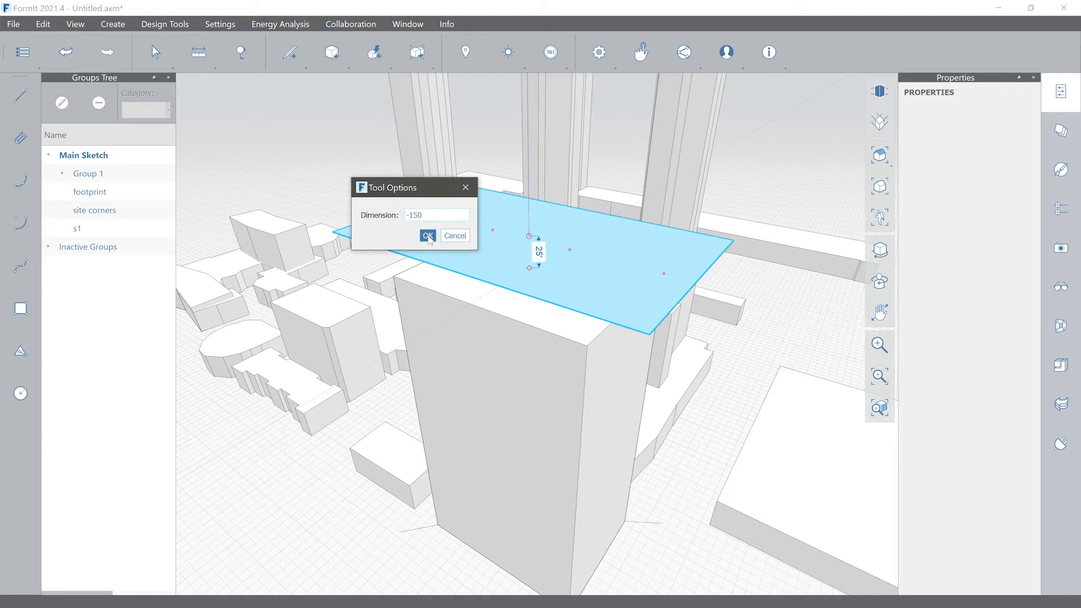
click(428, 236)
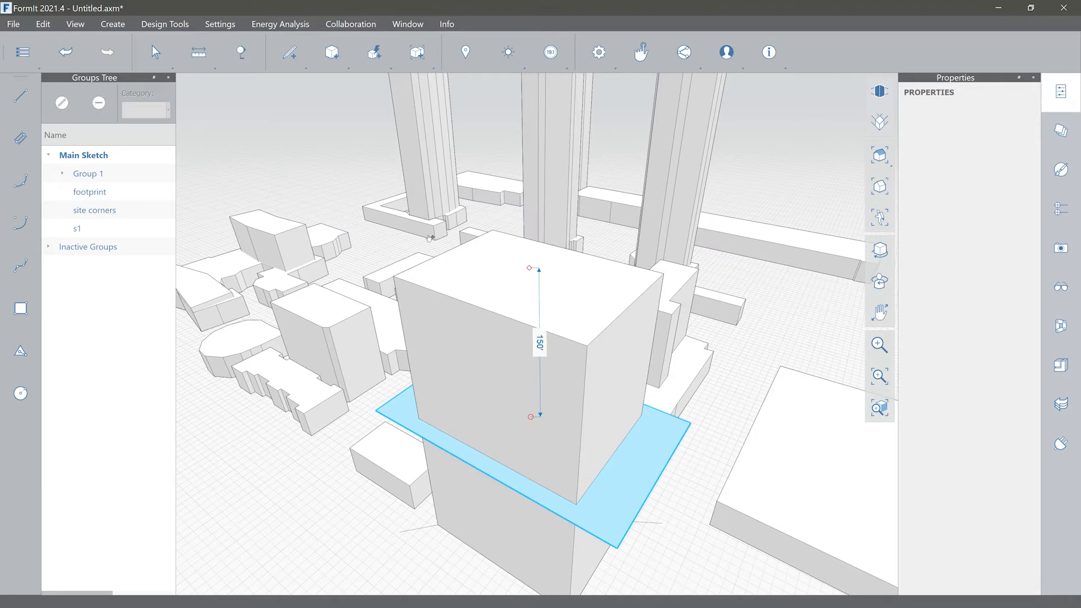
key(Escape)
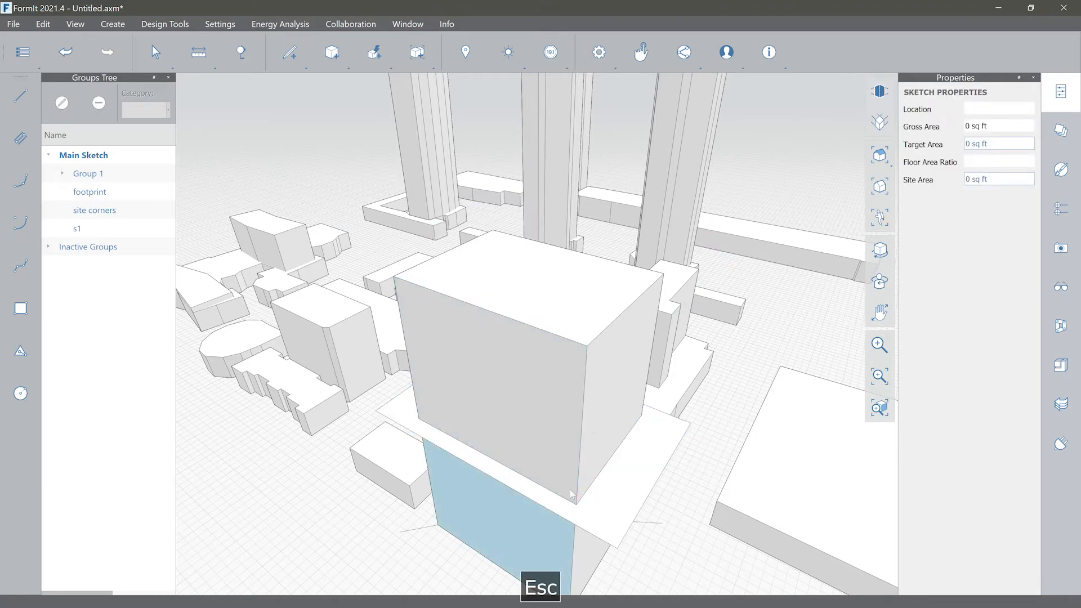
Step: Move the cutting rectangle's 250' front edge 20' outward along the X axis, away from the tower
scroll(572, 494, down, 1)
middle_drag(553, 442, 610, 327)
right_drag(611, 326, 584, 274)
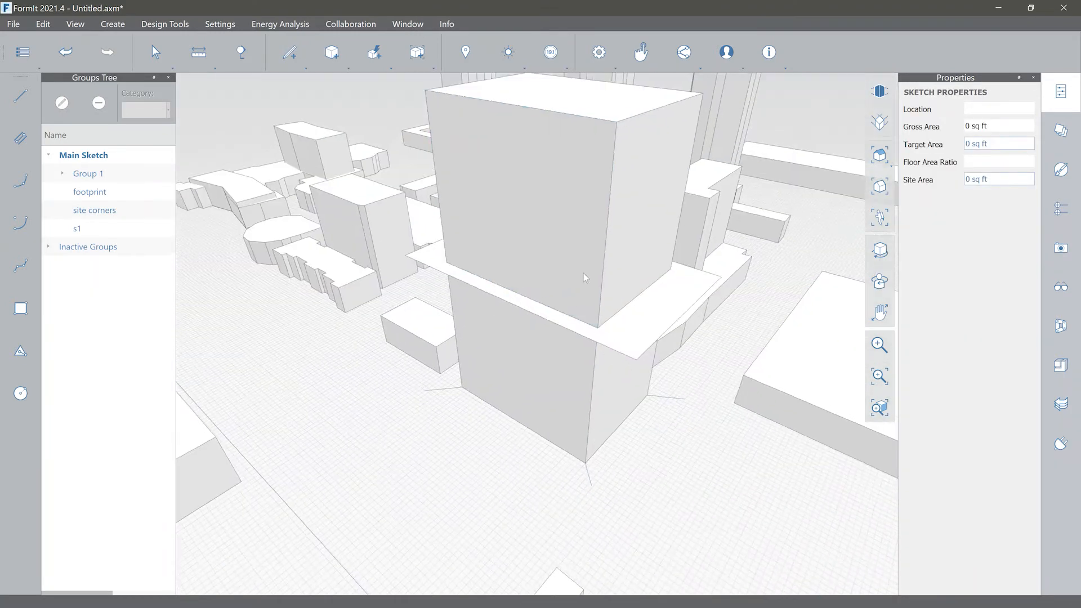
scroll(584, 273, up, 3)
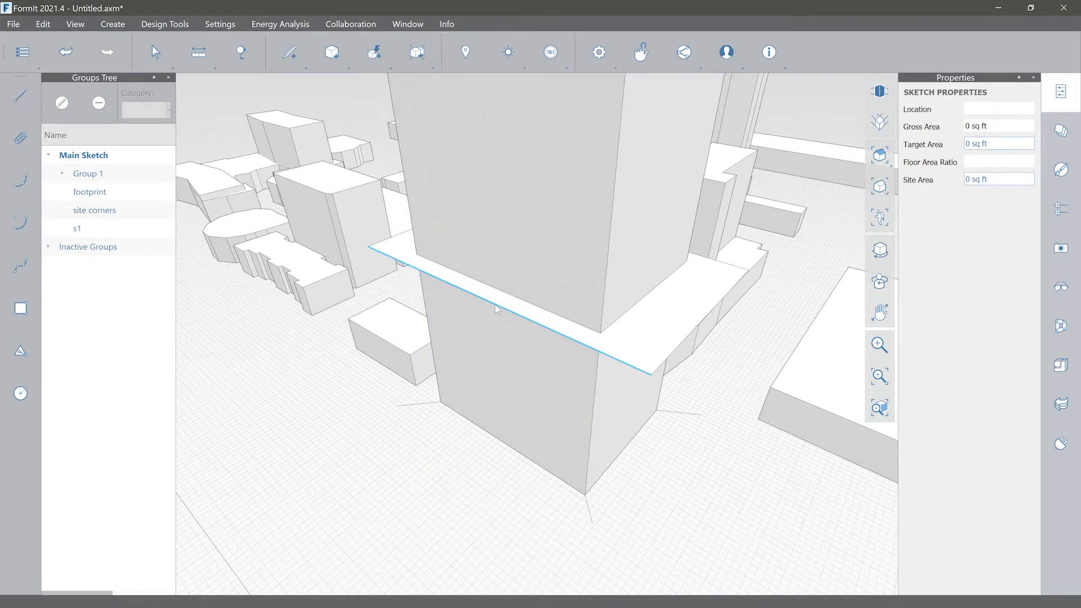
scroll(544, 311, down, 3)
middle_drag(544, 310, 498, 348)
mouse_move(498, 348)
right_down()
mouse_move(439, 304)
mouse_move(488, 357)
right_up()
scroll(487, 357, up, 3)
middle_drag(488, 357, 519, 320)
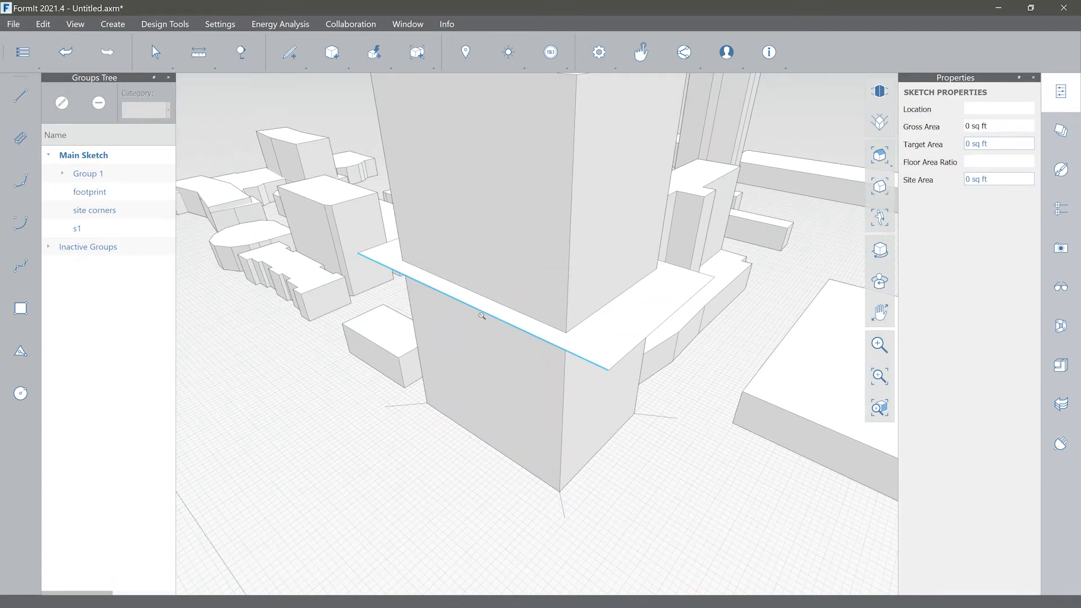
scroll(481, 315, up, 3)
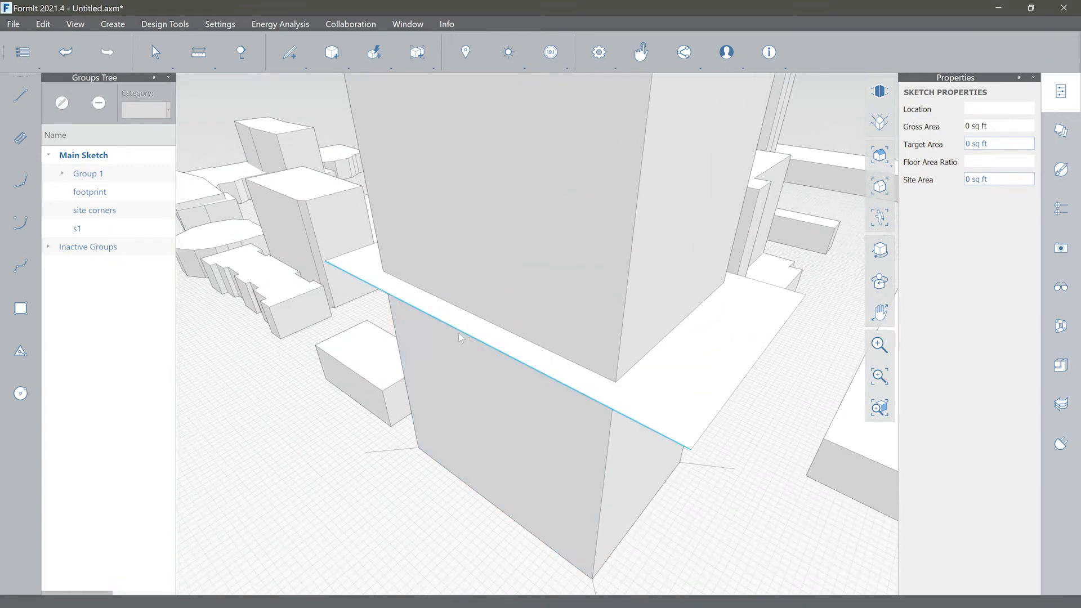
click(459, 336)
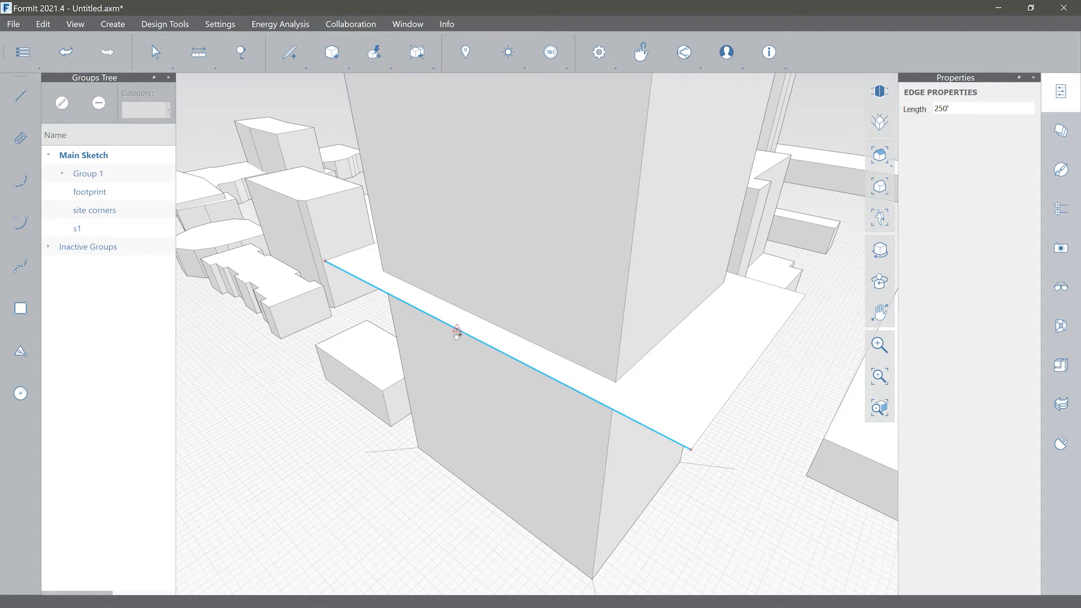
drag(447, 342, 423, 350)
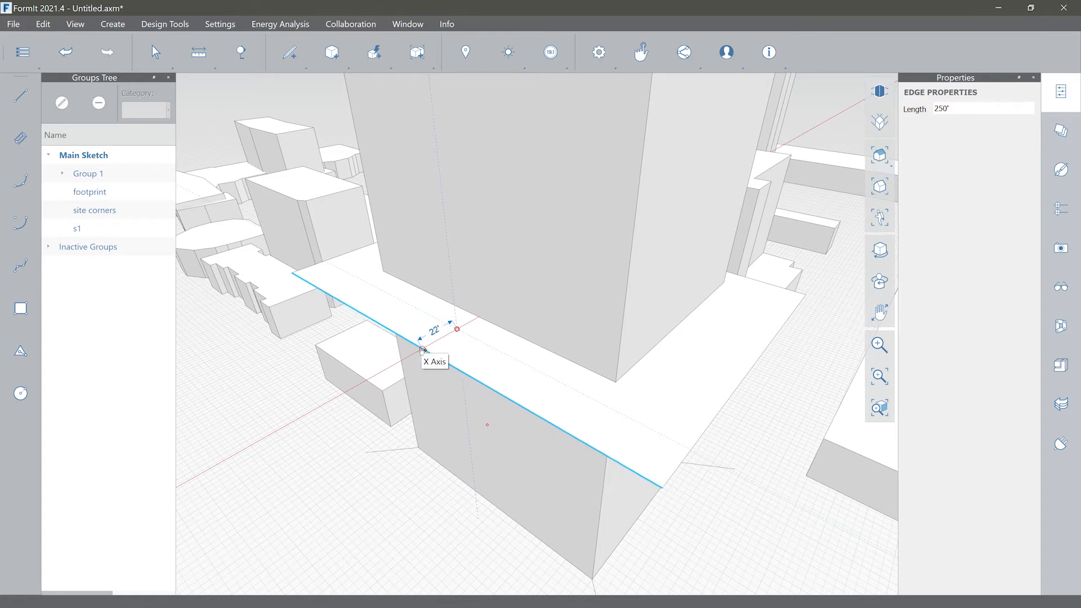
text(20)
click(322, 350)
key(Escape)
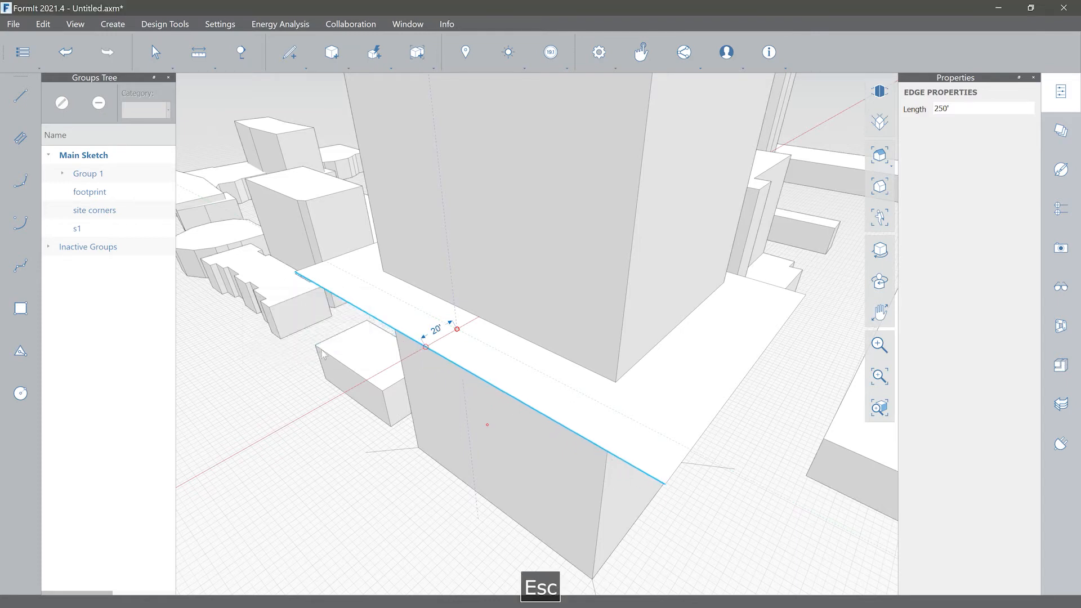
Step: Move the cutting rectangle's long edge facing the neighboring large building 20' outward from the tower
scroll(536, 333, down, 3)
right_drag(396, 377, 371, 374)
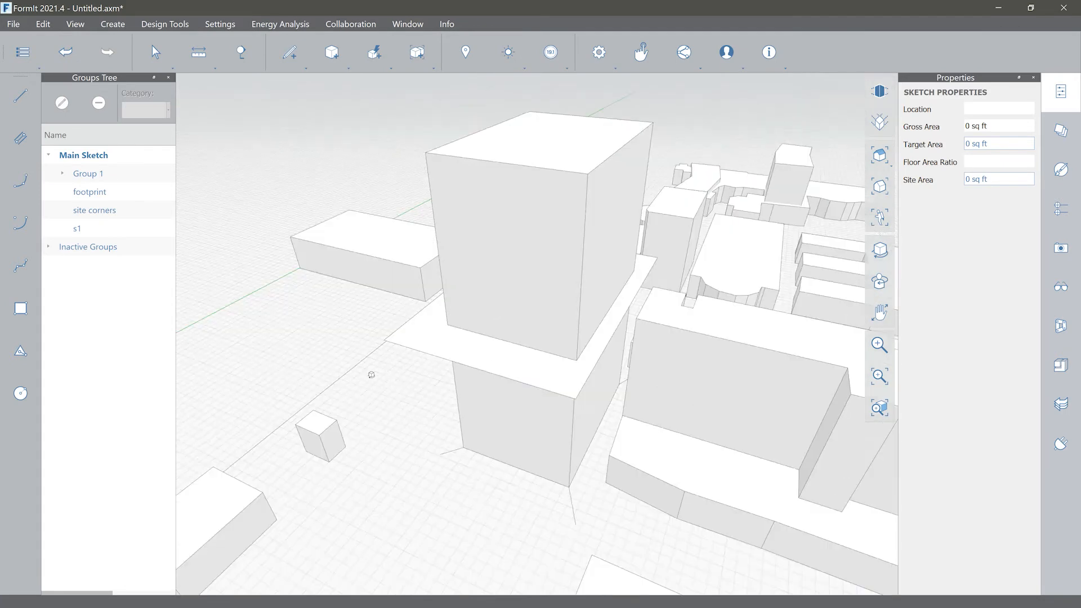
scroll(532, 360, up, 3)
right_drag(555, 361, 470, 336)
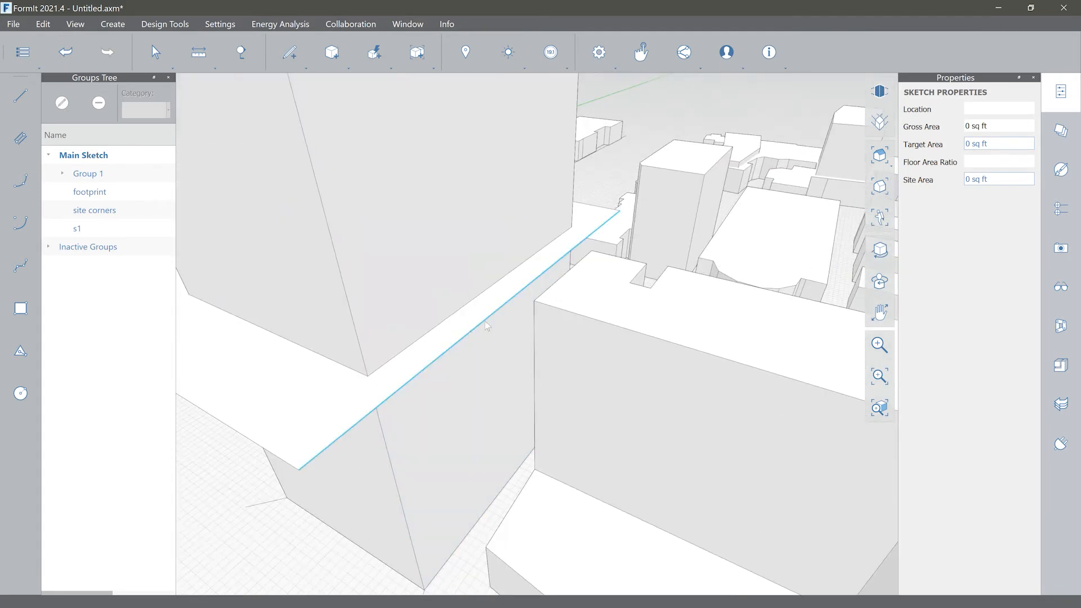
click(490, 316)
drag(490, 316, 523, 333)
text(20)
click(422, 334)
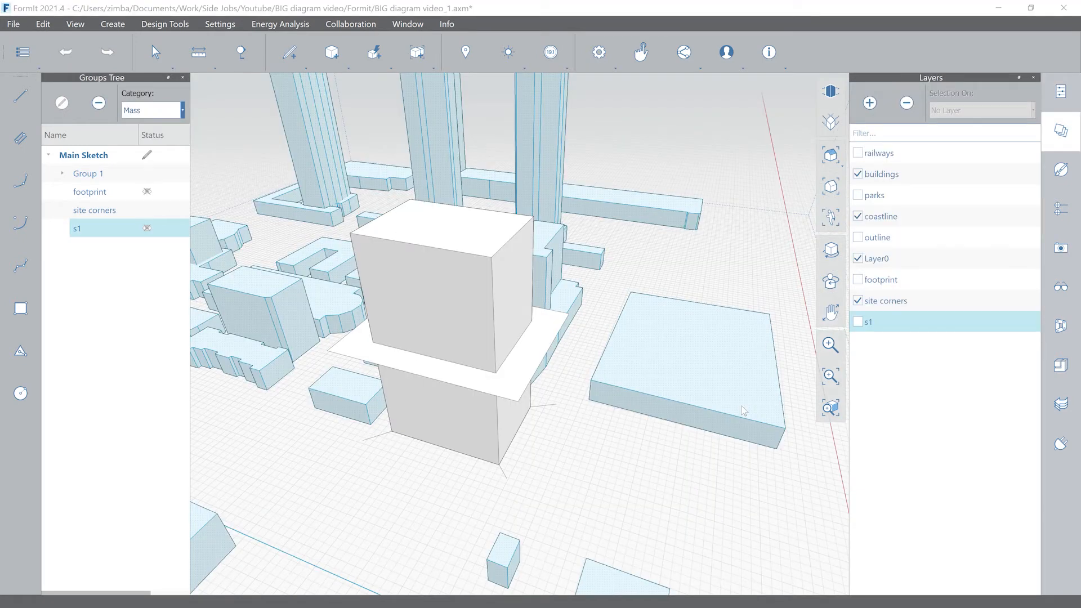
Step: Switch to the BIG youtube video PDF in Acrobat, examine how the MAKING 2 diagram separates the building halves, and return to FormIt
key(alt+Tab)
key(alt+Tab)
key(alt+Tab)
key(alt+Tab)
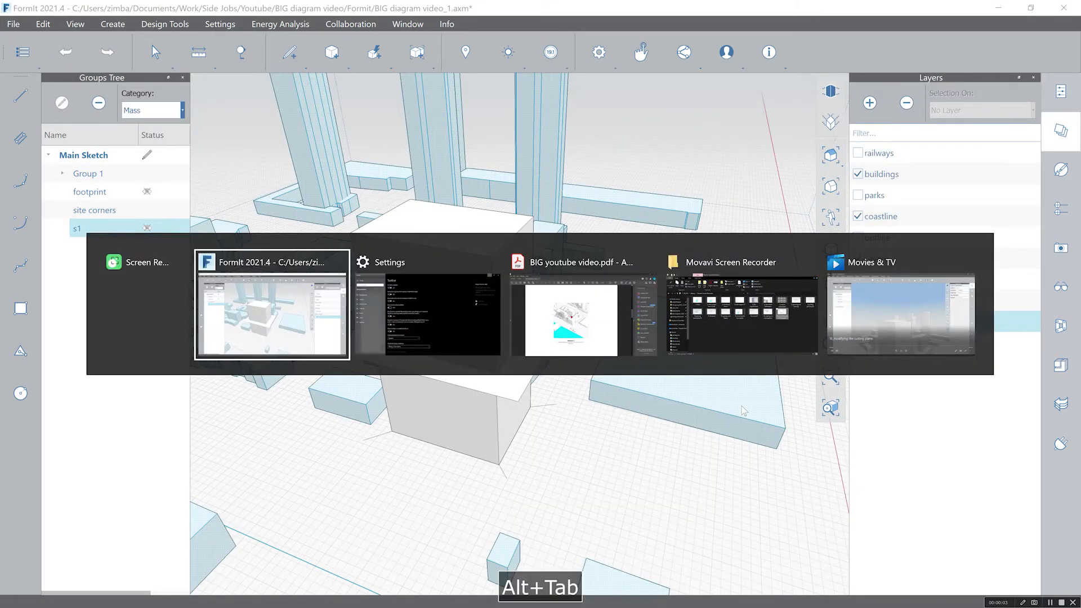
scroll(587, 398, up, 1)
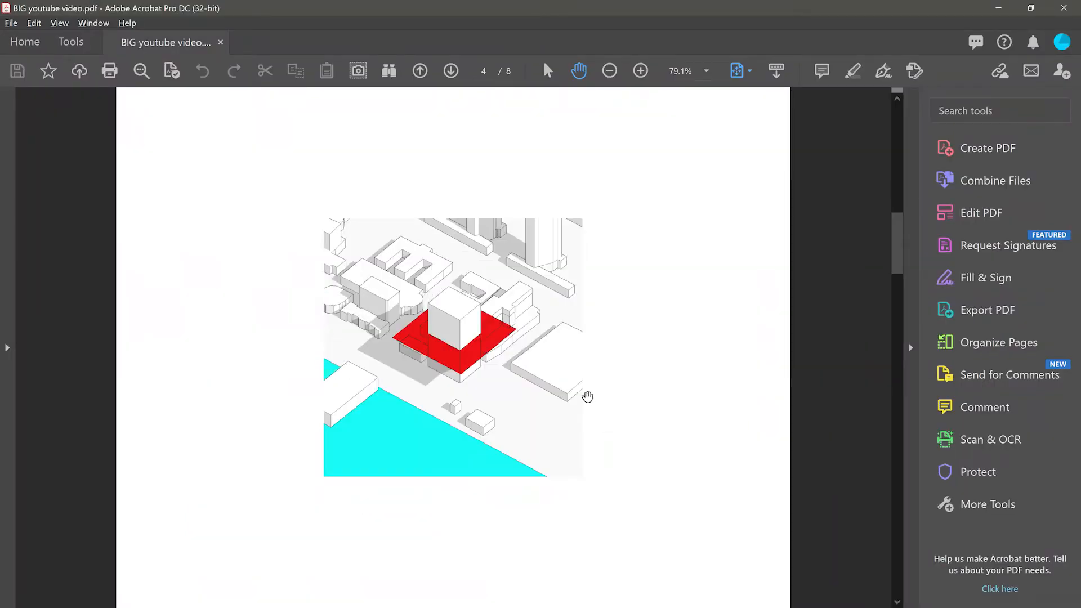
scroll(619, 372, down, 1)
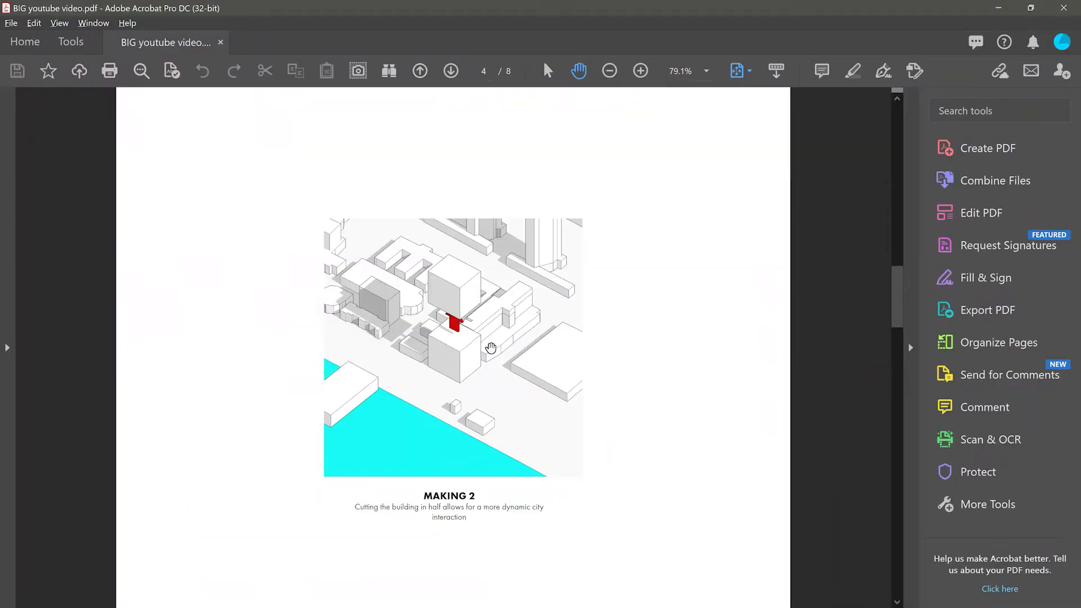
key(alt+Tab)
key(alt+Tab)
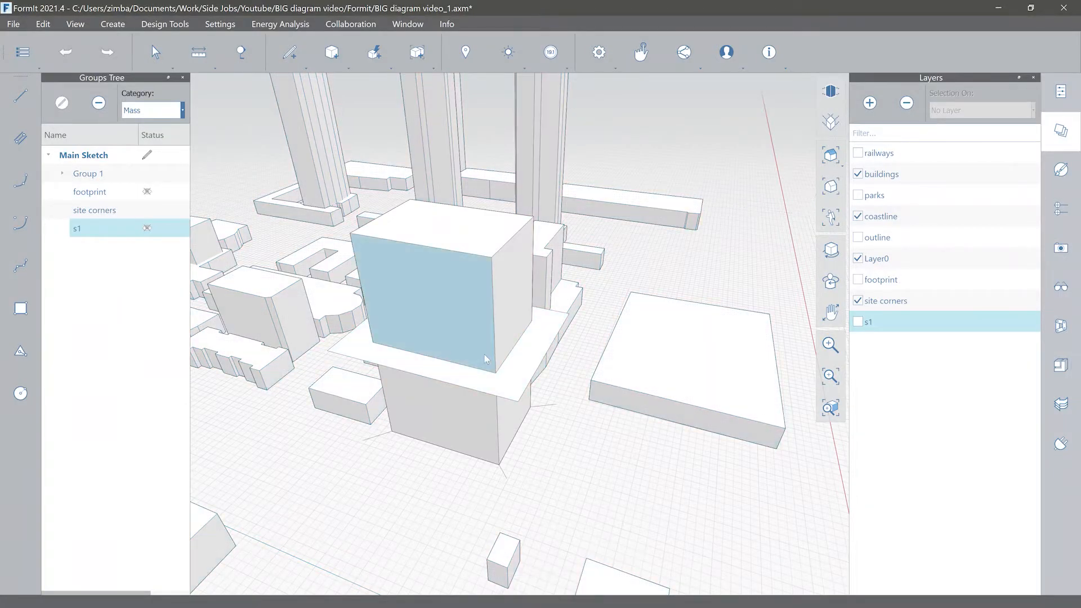
Step: Group the tower together with its cutting plane and name the group s2
double_click(448, 322)
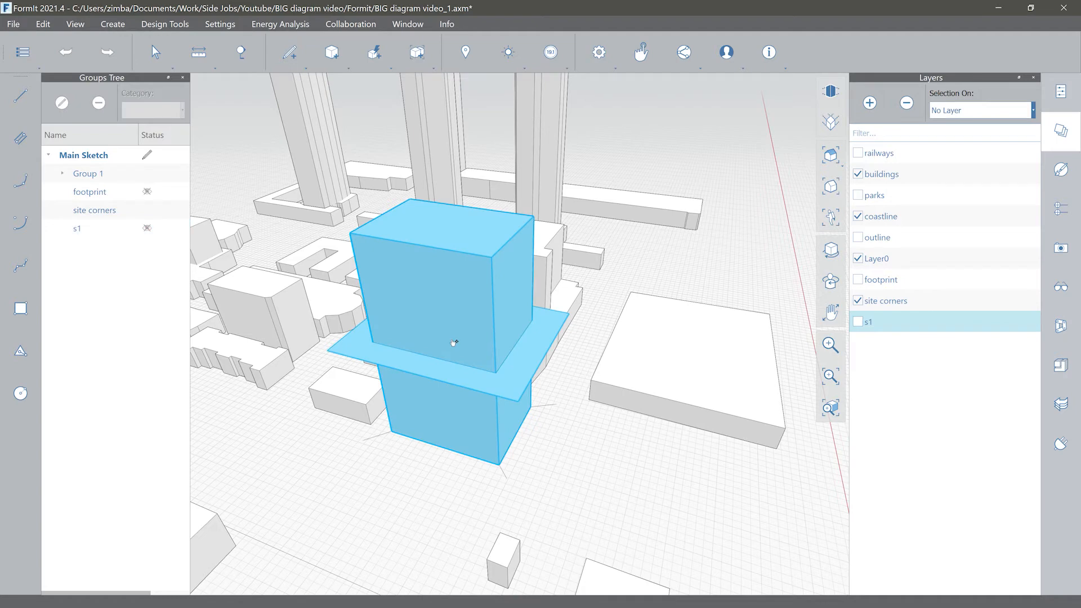
key(g)
double_click(98, 246)
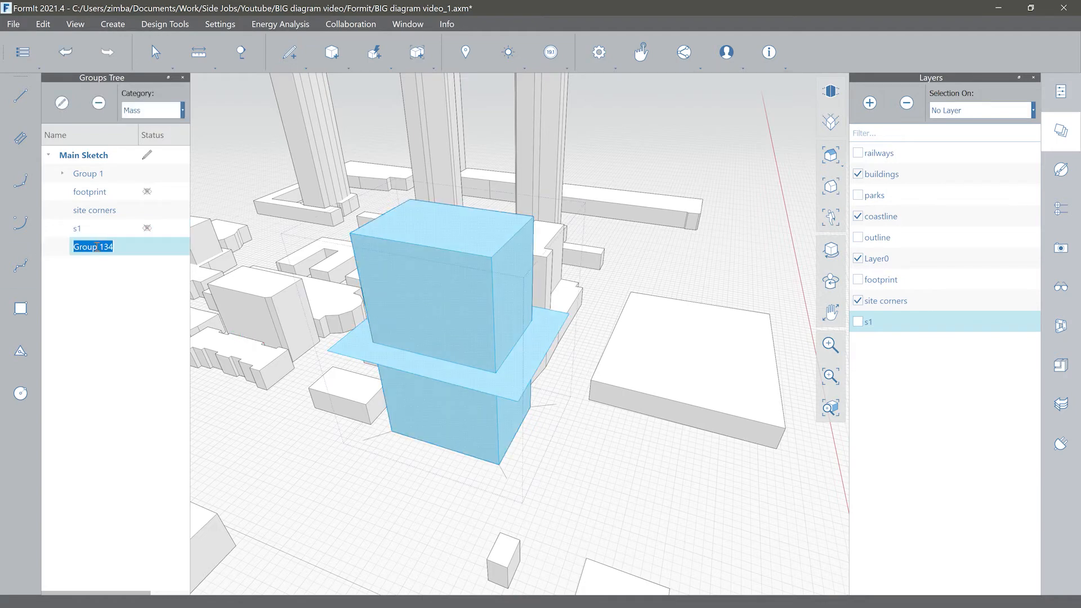
text(s2)
key(Return)
Step: Create a layer named s2, assign the s2 group to it and hide the layer
click(870, 102)
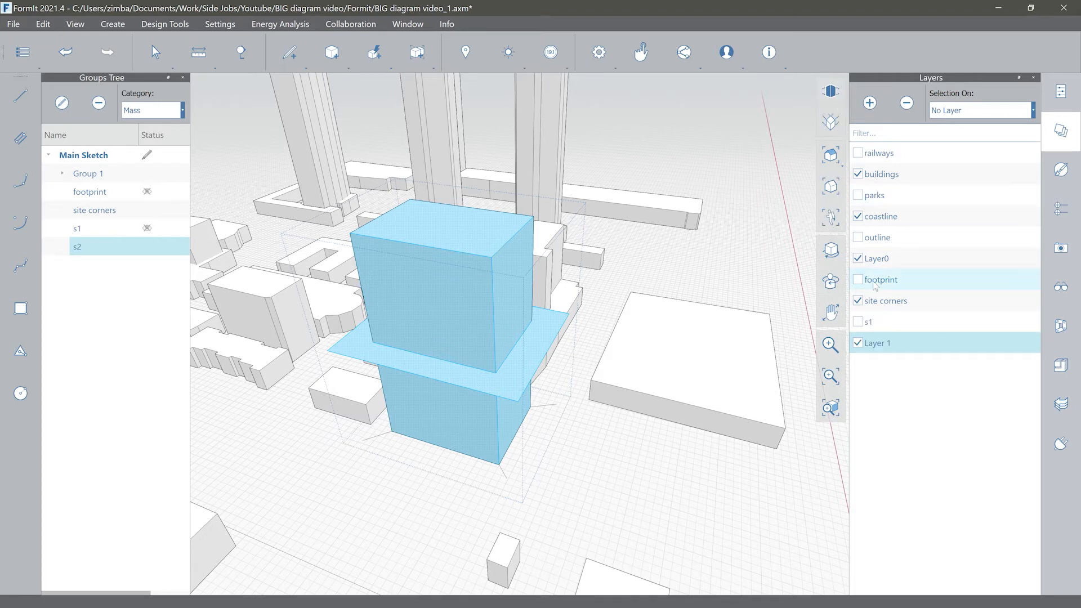
double_click(880, 343)
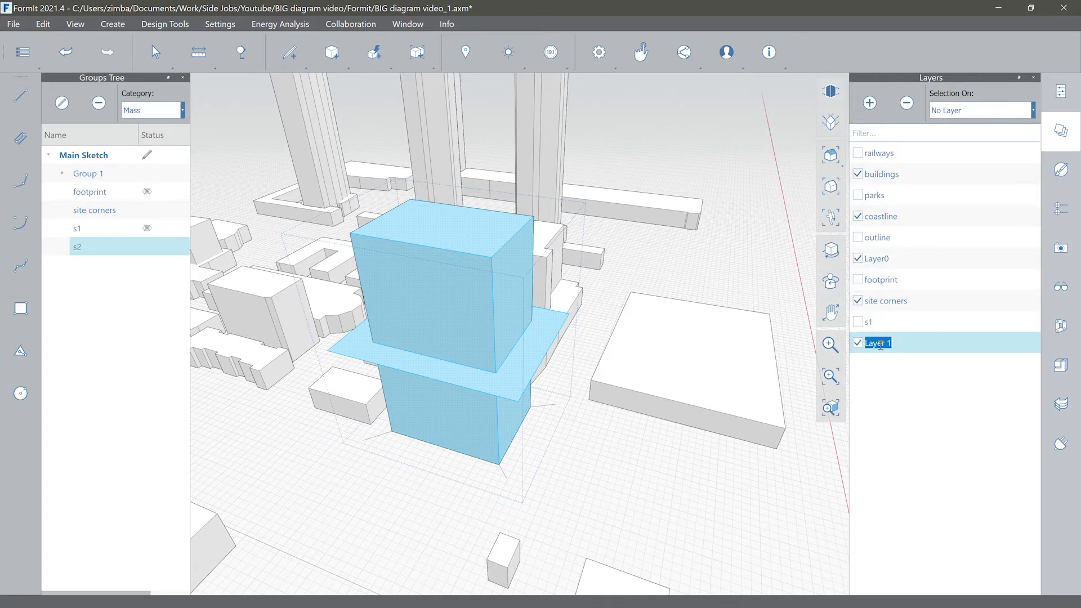
text(s2)
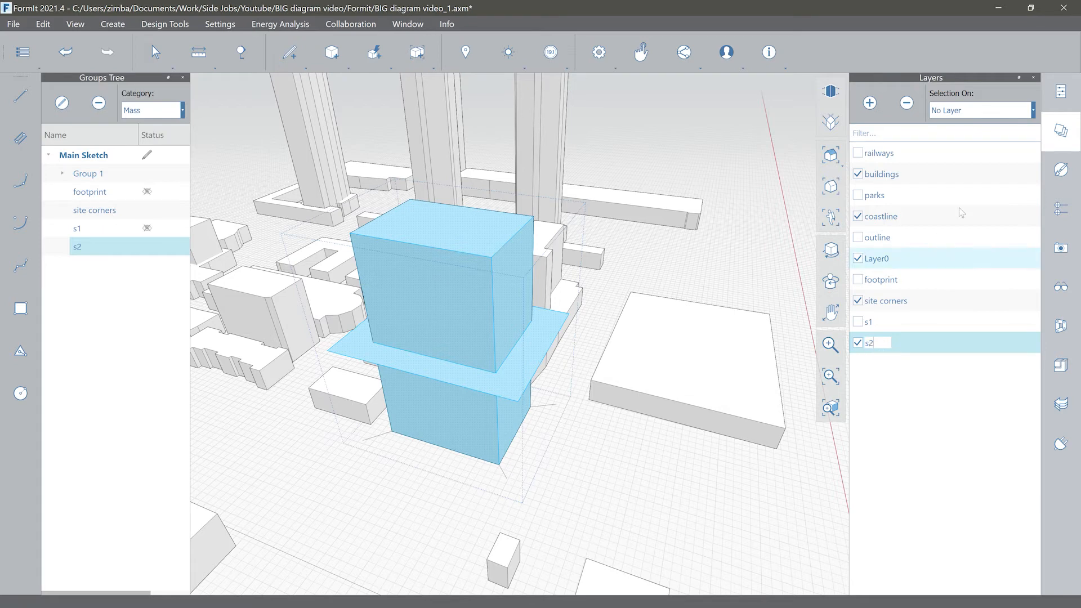
click(1035, 116)
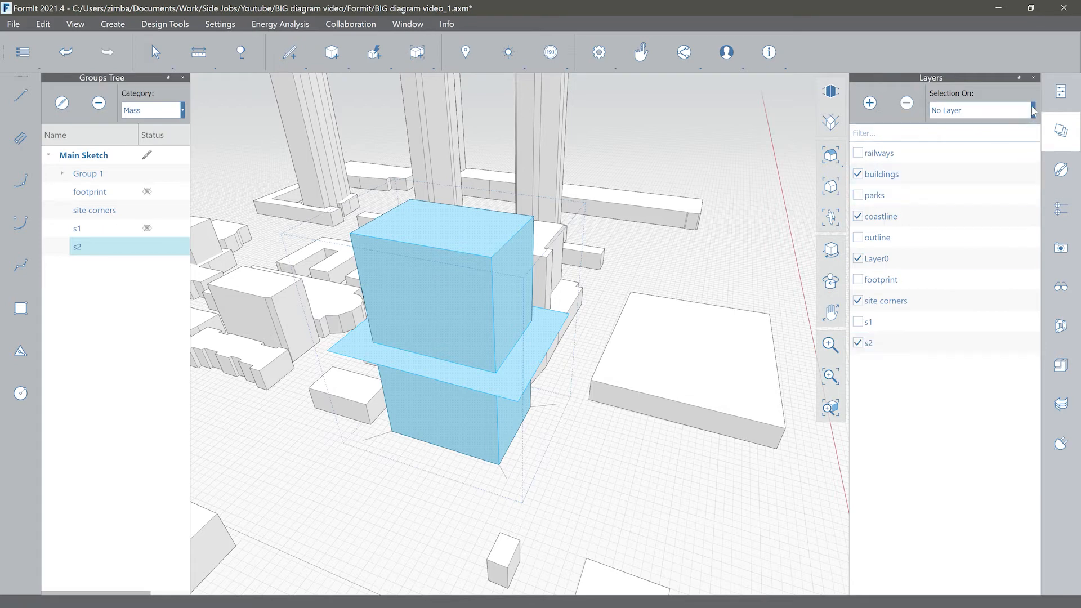
click(1034, 110)
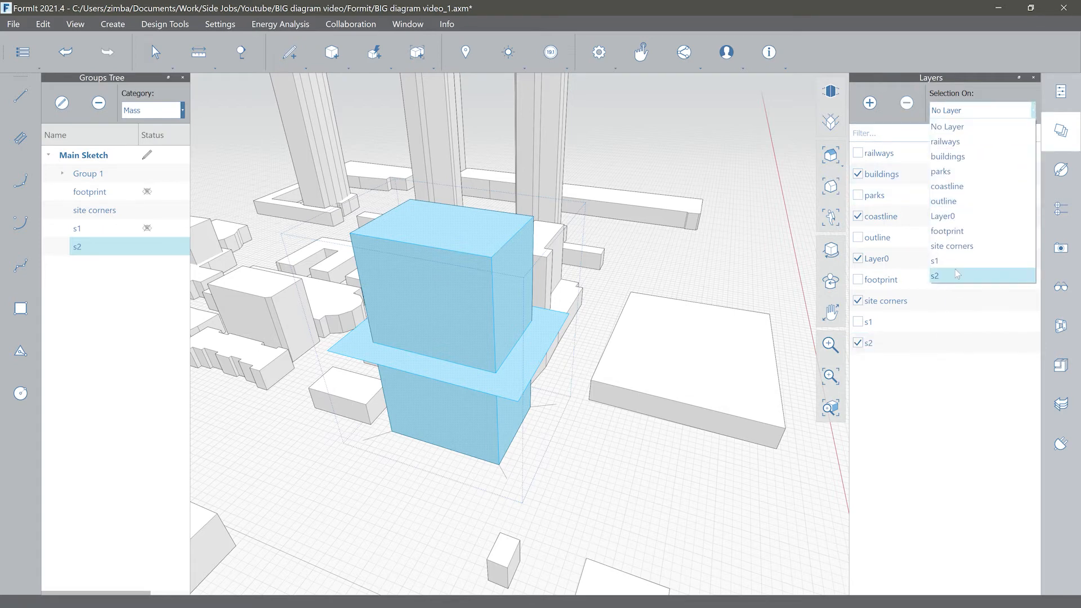
click(955, 273)
click(858, 343)
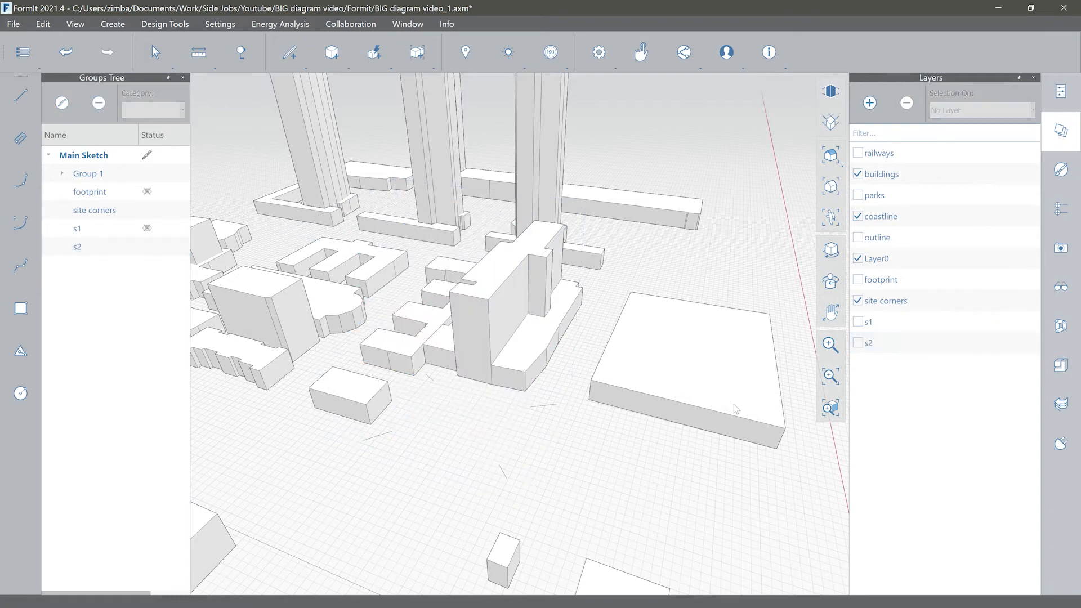
click(741, 410)
Step: Draw lines between the site corner marks to outline the building footprint as a closed face
click(21, 97)
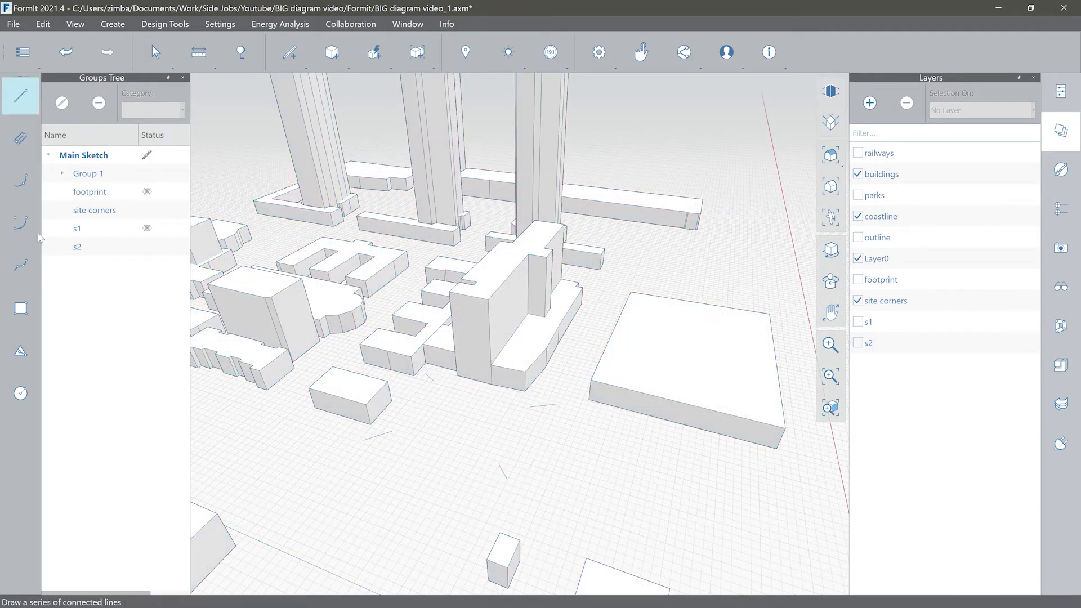
click(392, 431)
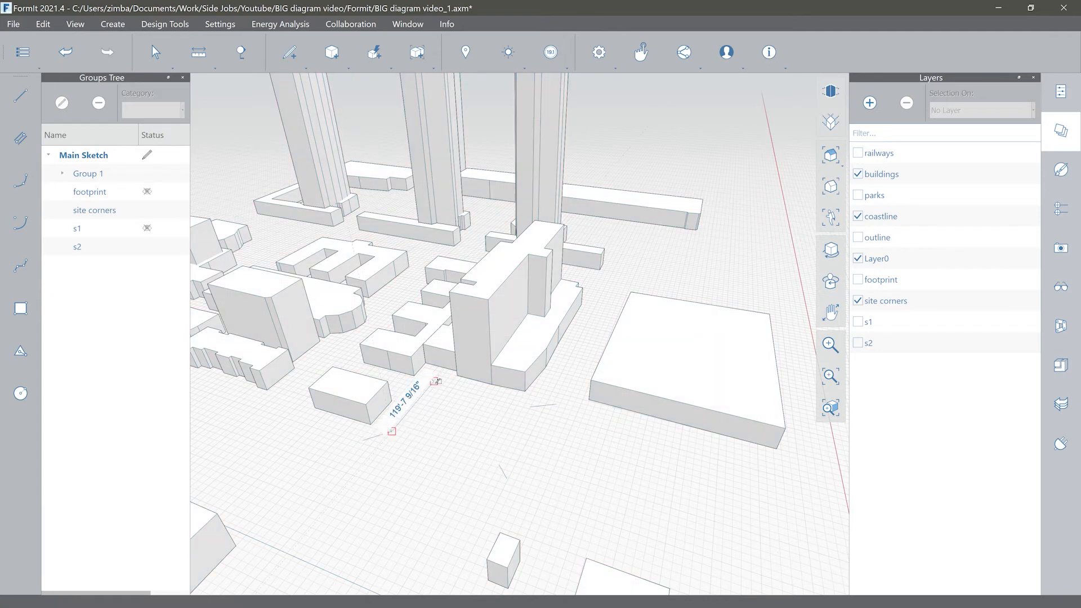
click(435, 381)
click(527, 406)
key(Escape)
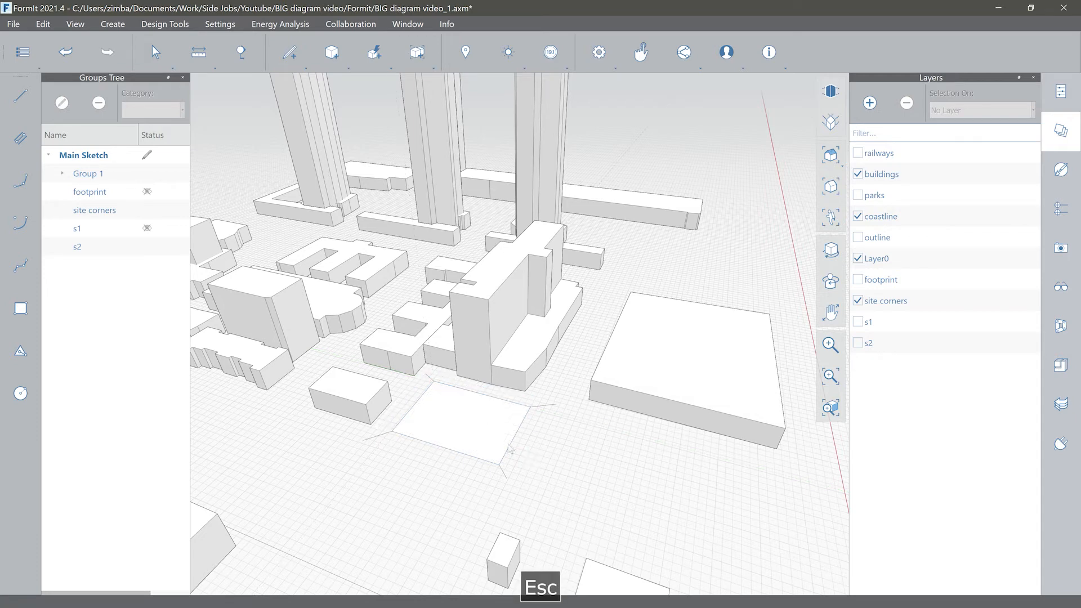
Step: Extrude the footprint face upward 150'
click(437, 414)
click(437, 414)
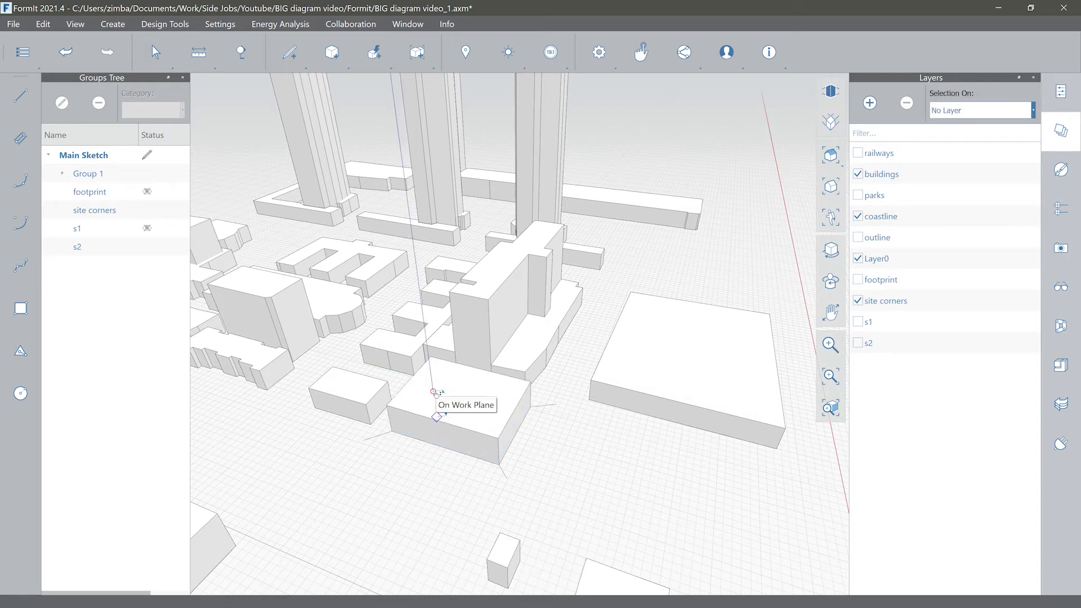
text(150)
click(322, 393)
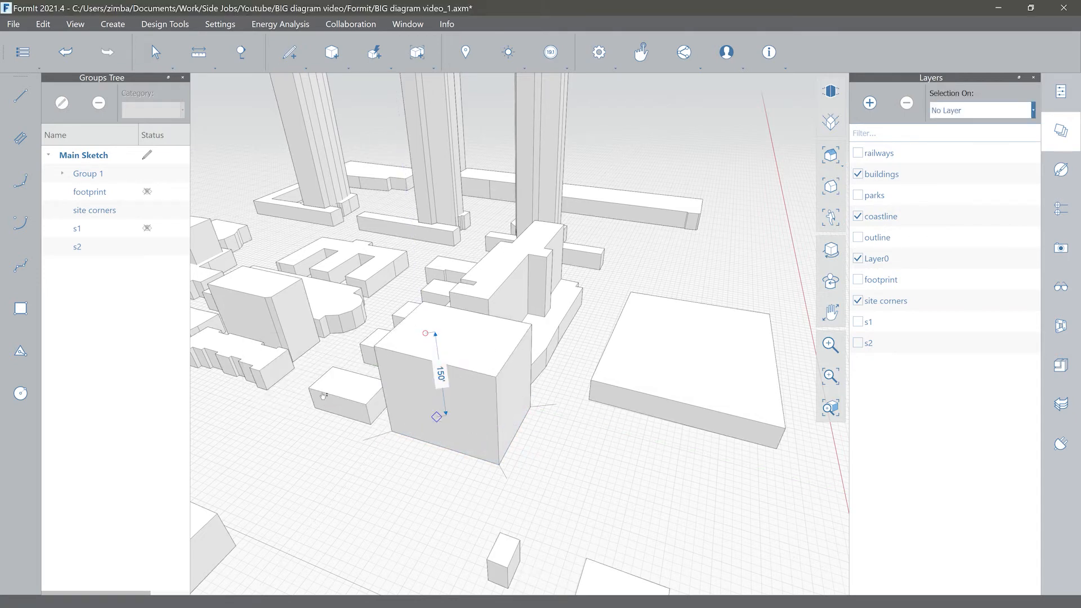
key(Escape)
Step: Copy the whole 150' box standing on the site
click(454, 381)
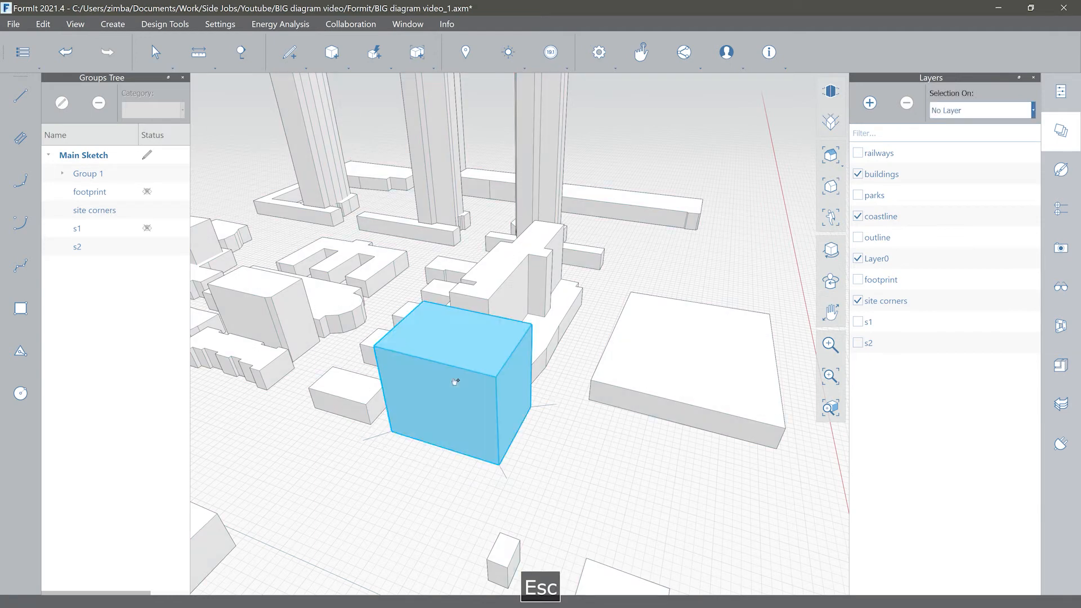
key(ctrl+c)
key(ctrl+v)
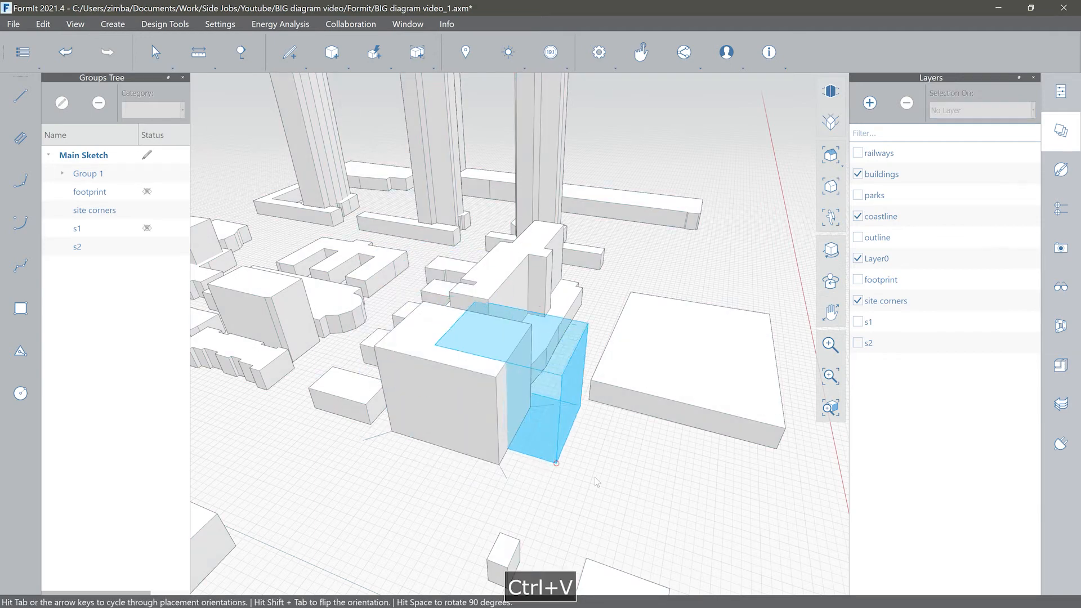
click(660, 521)
key(Escape)
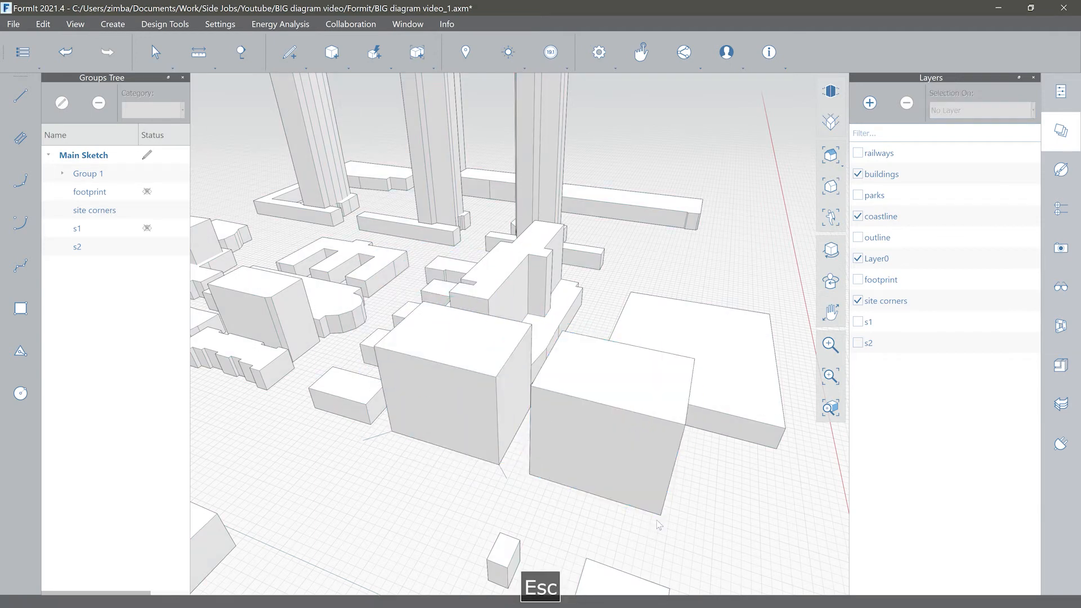
click(589, 454)
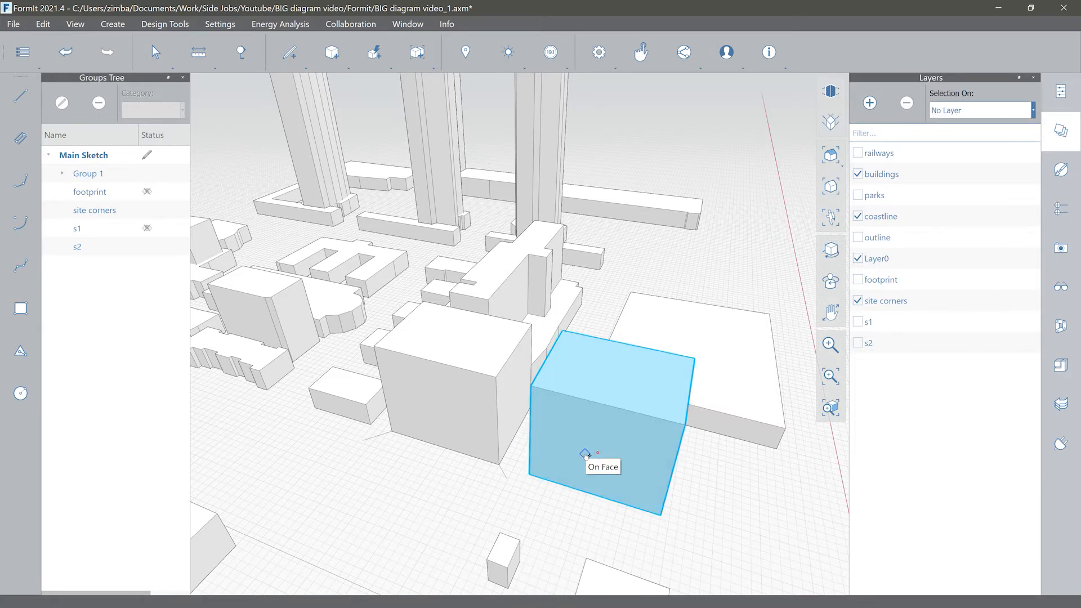
key(Escape)
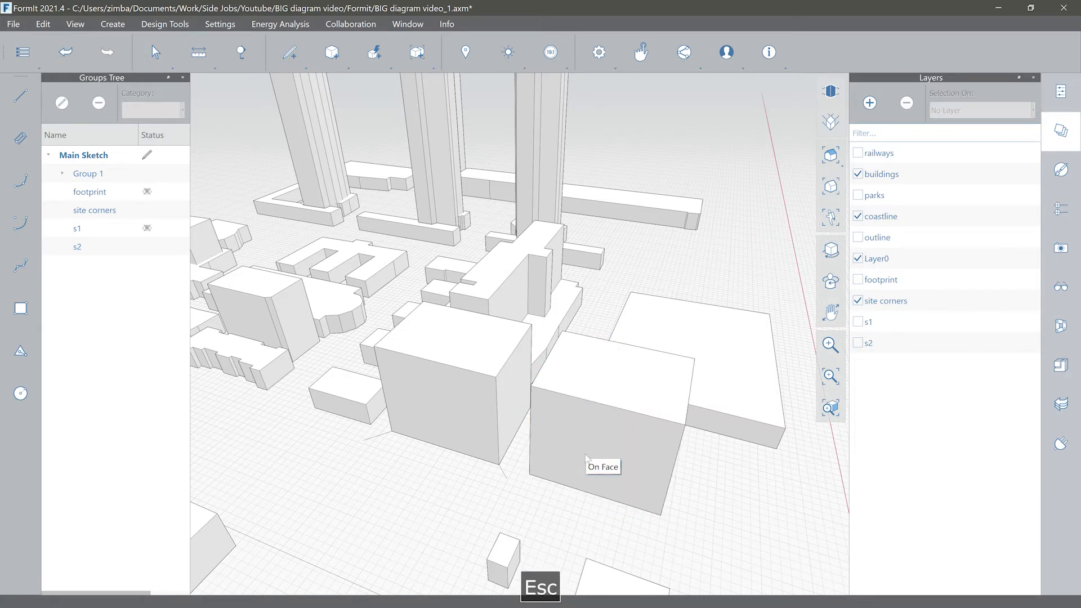
key(ctrl+z)
Step: Paste the copied box directly on top of the original, aligned with its front corner
key(ctrl+v)
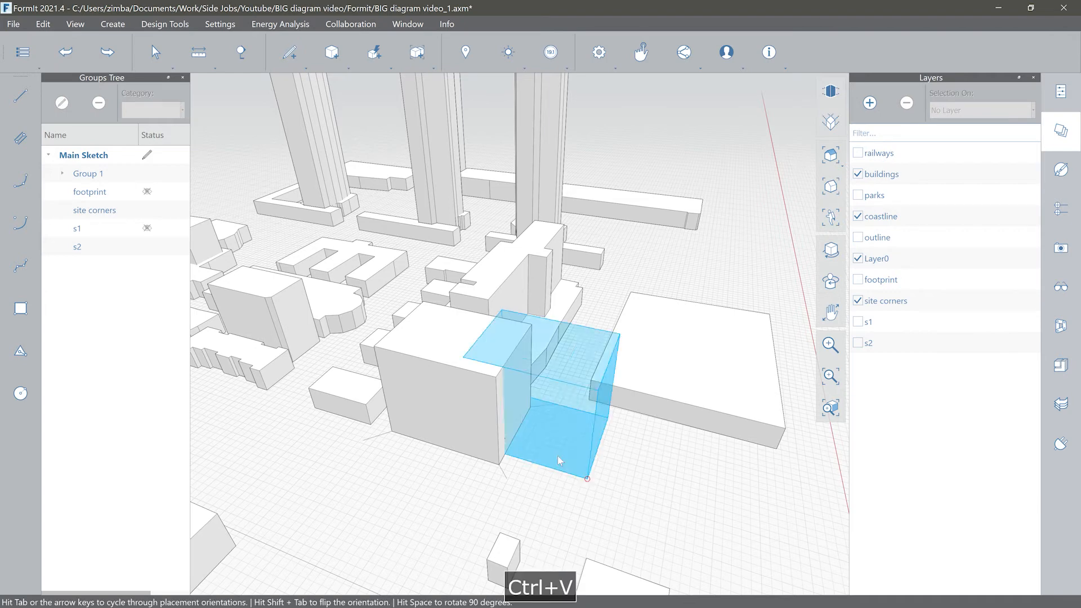
click(500, 429)
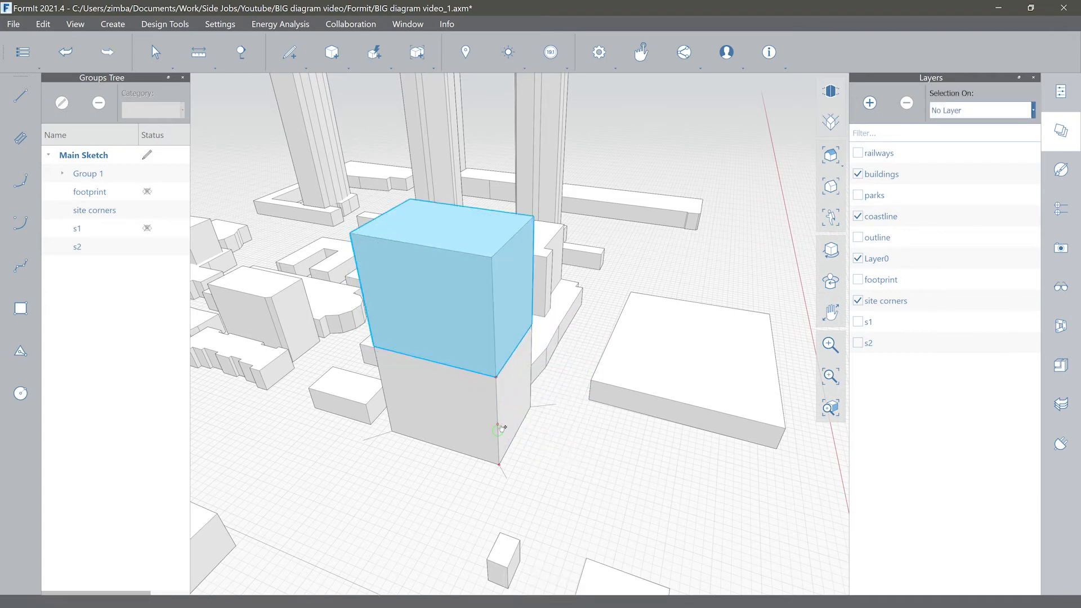
key(Escape)
Step: Move the upper box 100' straight up along the Z axis, away from the box standing on the site
click(441, 322)
drag(496, 377, 496, 327)
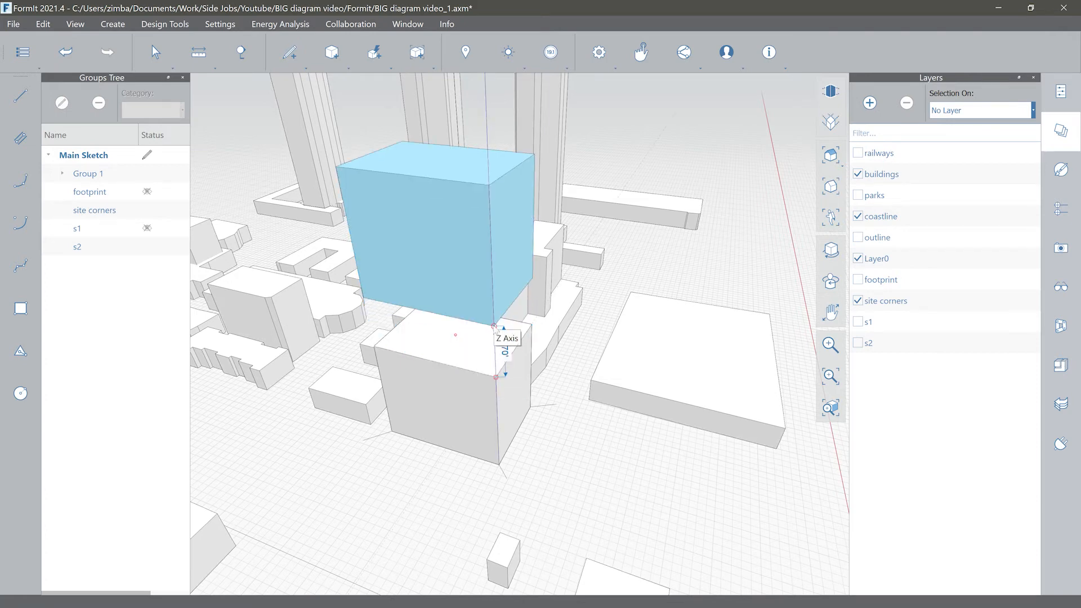
text(100)
click(379, 326)
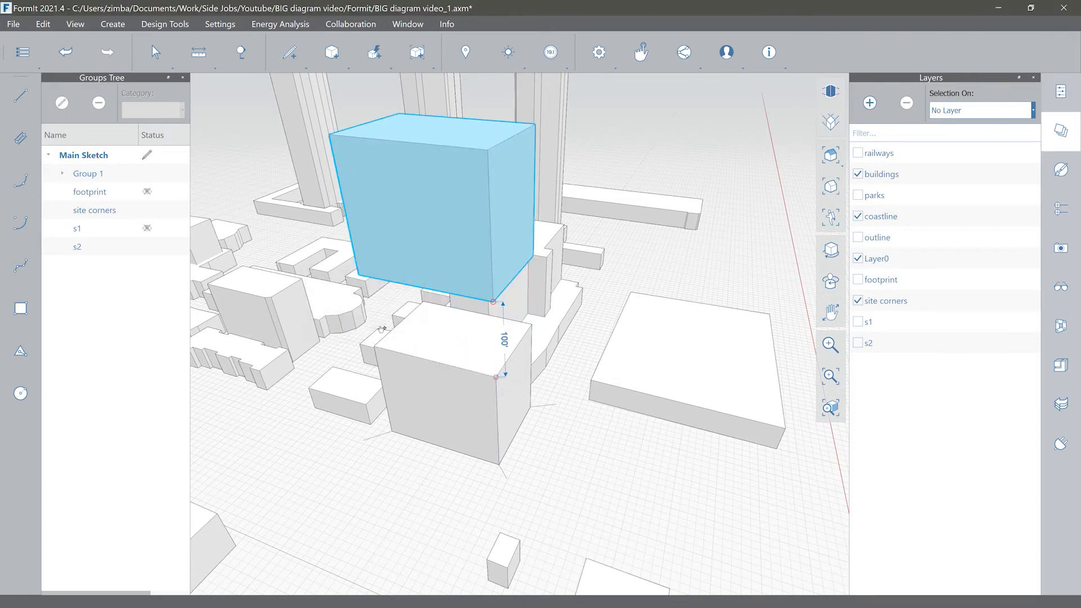
key(Escape)
Step: Draw half an arrow outline on the ground beside the site with three connected lines: about 40' shaft, 14' shoulder and 49' head edge
middle_drag(456, 472, 478, 413)
right_drag(478, 413, 433, 389)
middle_drag(346, 367, 470, 367)
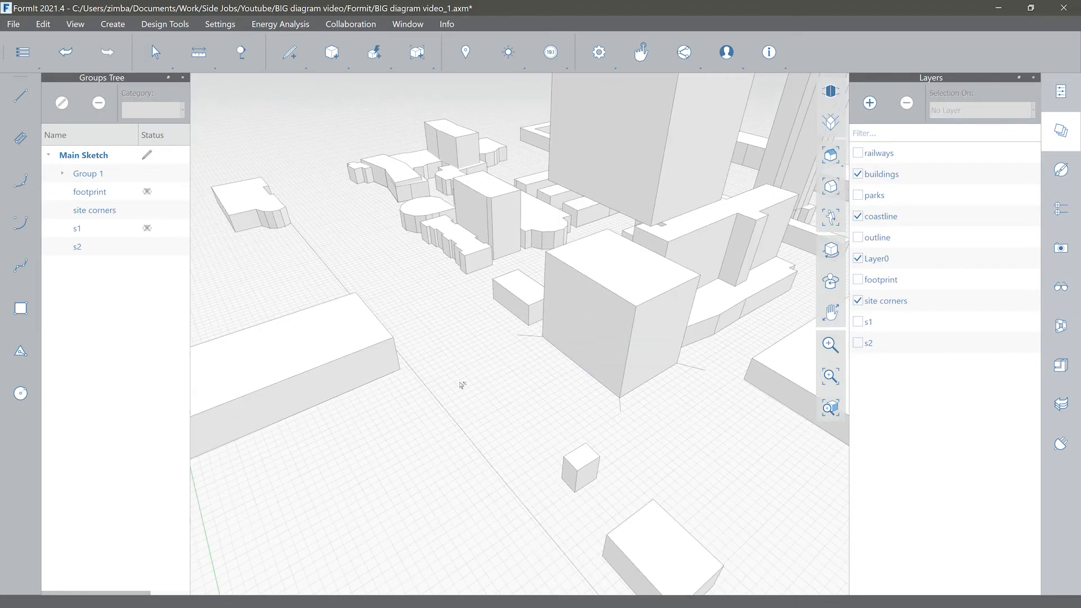
scroll(462, 385, up, 3)
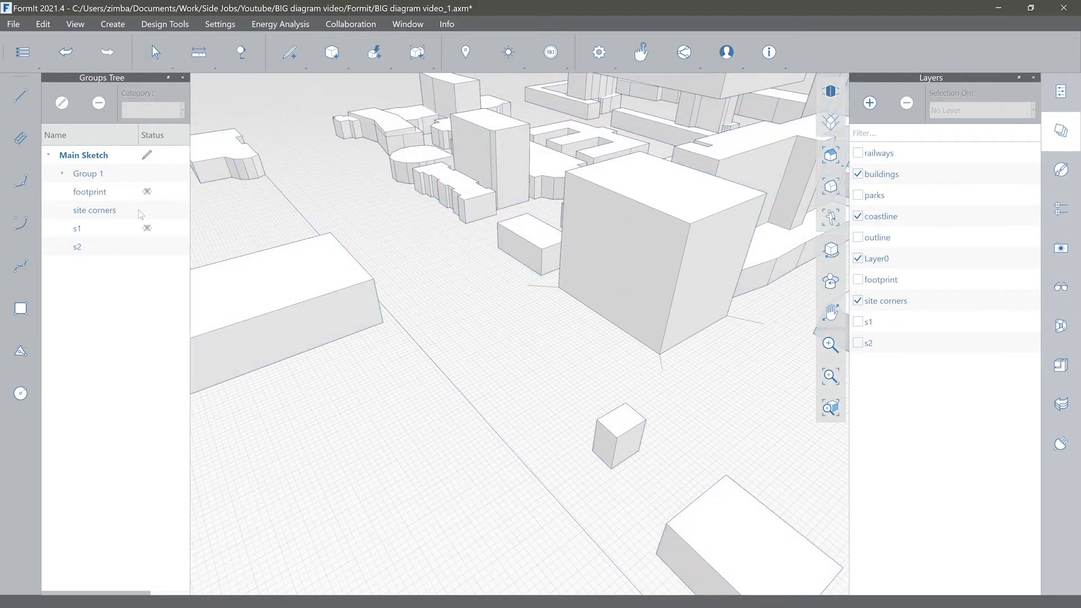
key(l)
scroll(495, 355, up, 5)
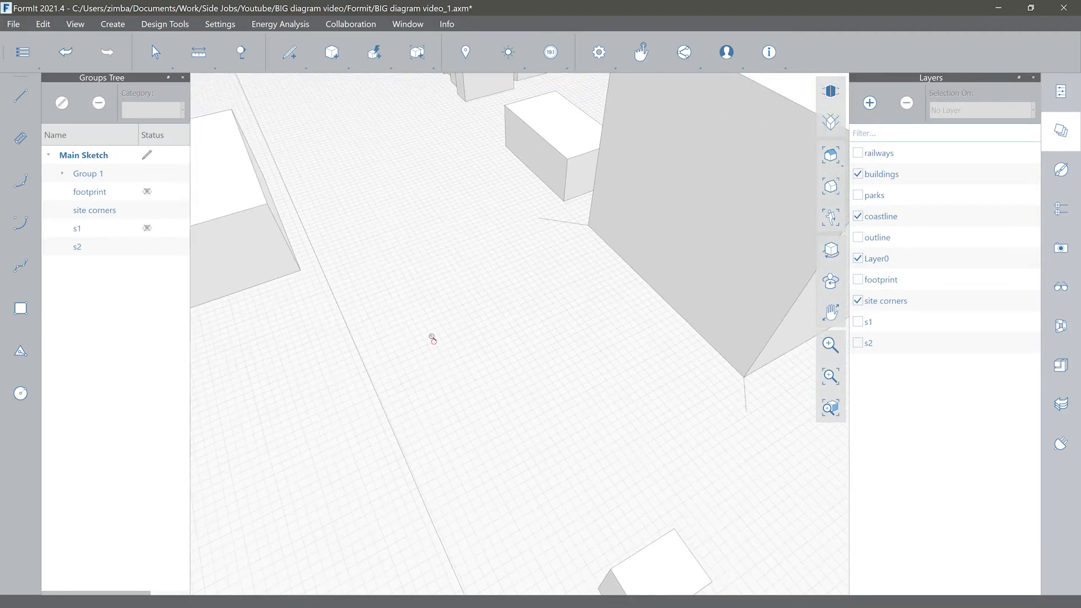
scroll(433, 338, up, 2)
click(478, 428)
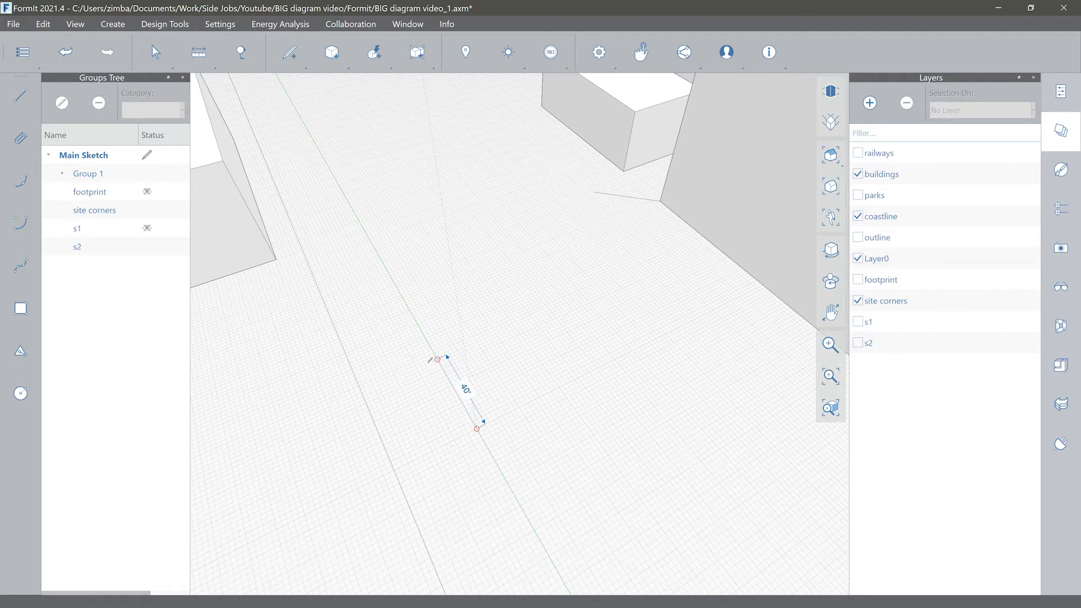
click(438, 359)
click(408, 372)
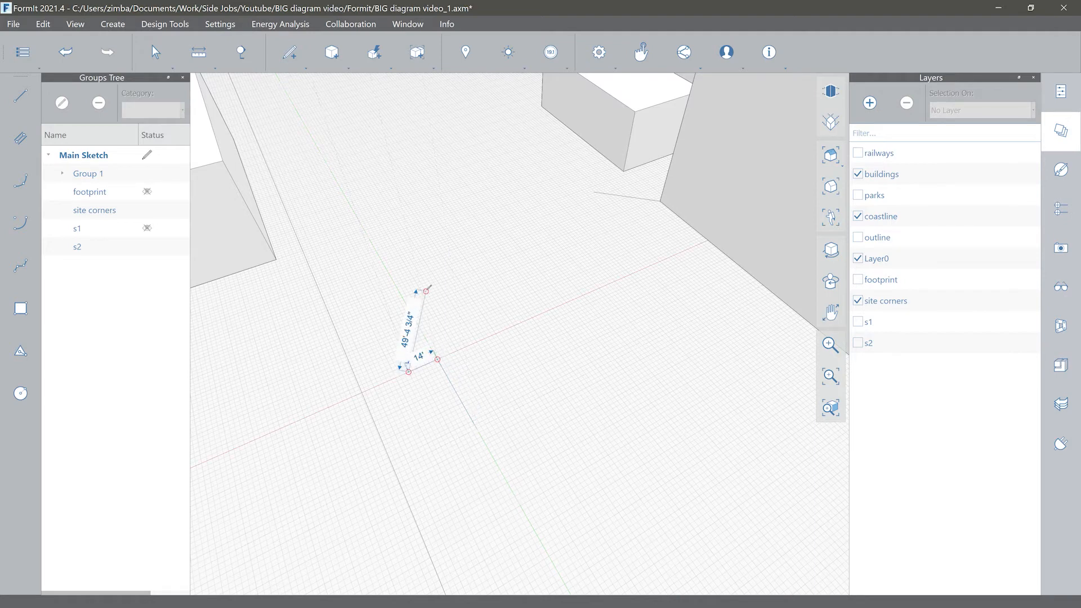
key(ctrl+z)
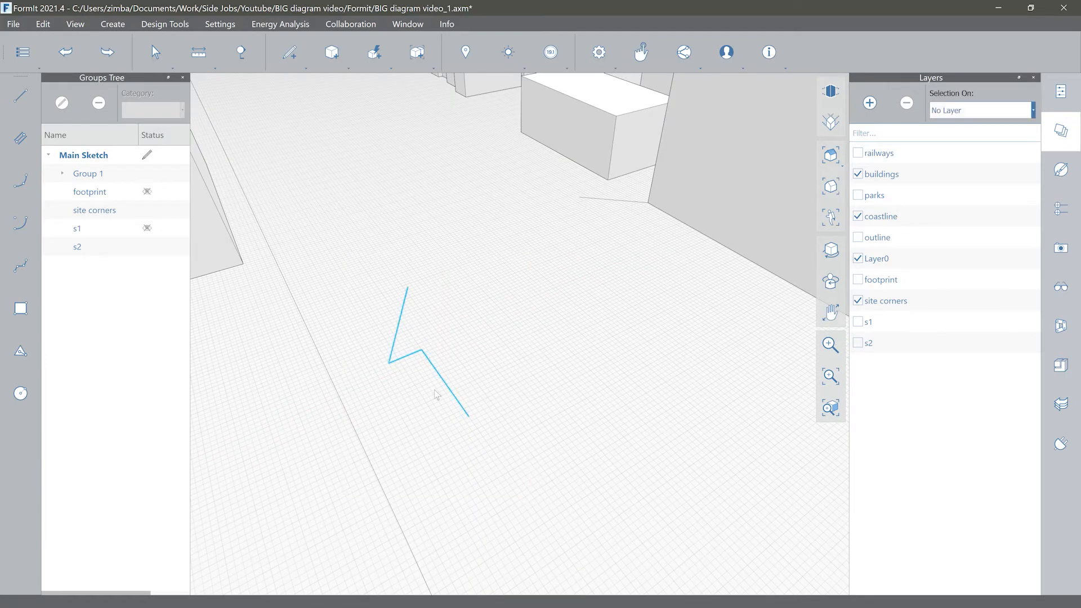
Step: Mirror the half-arrow lines about a vertical plane through the arrow tip, turned 90° to run parallel to the shaft
right_click(396, 345)
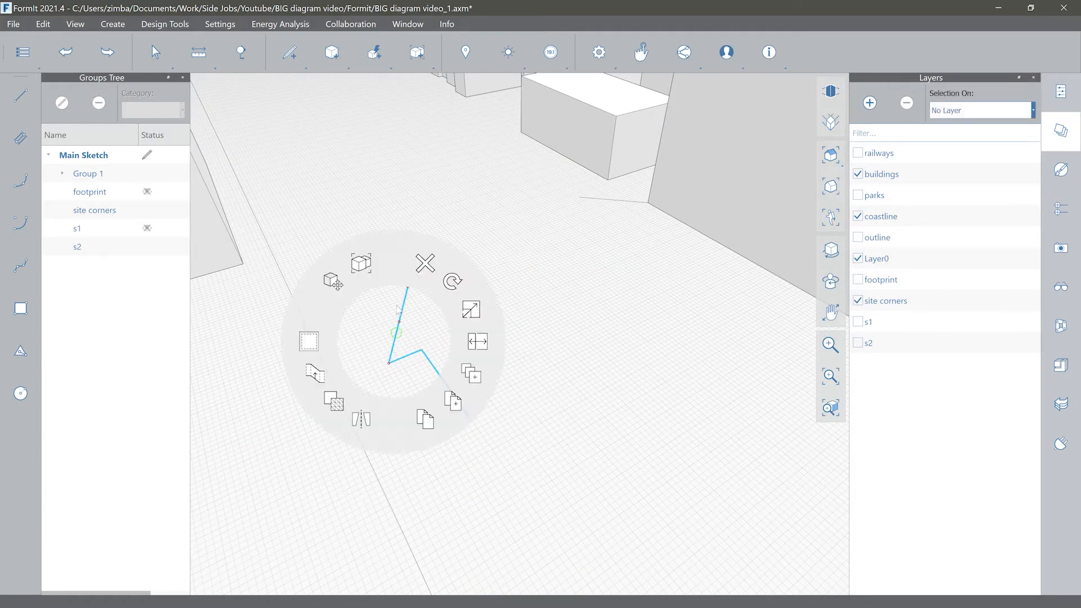
click(362, 420)
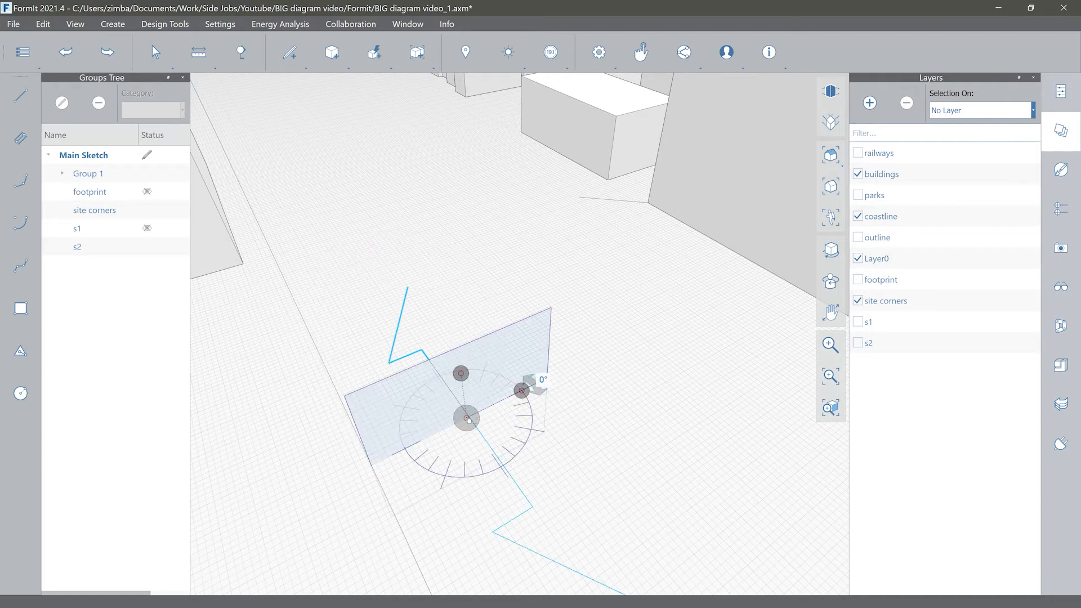
drag(468, 420, 412, 286)
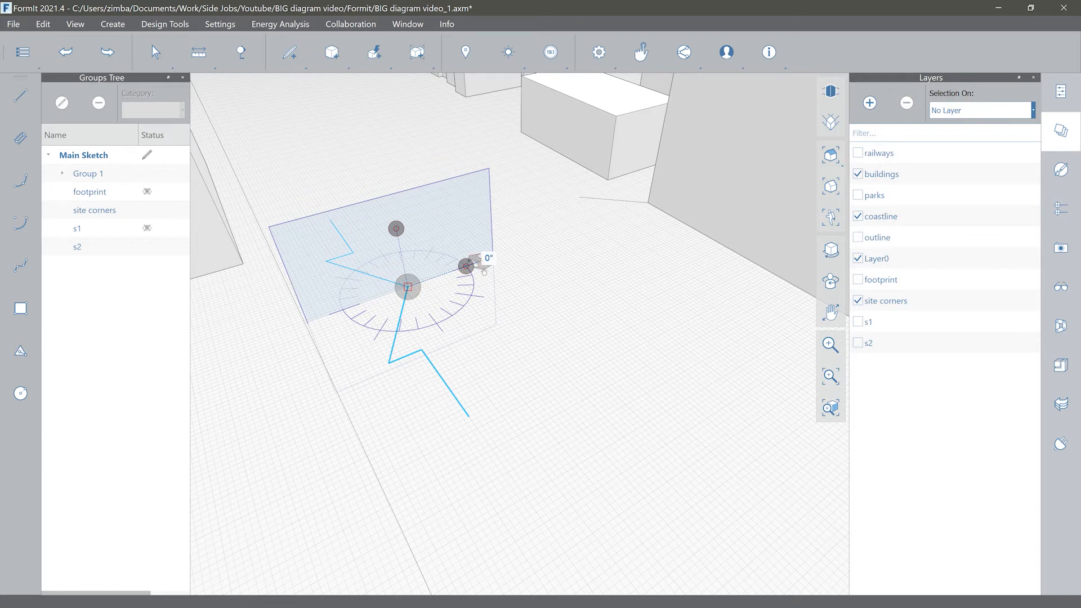
drag(484, 272, 471, 367)
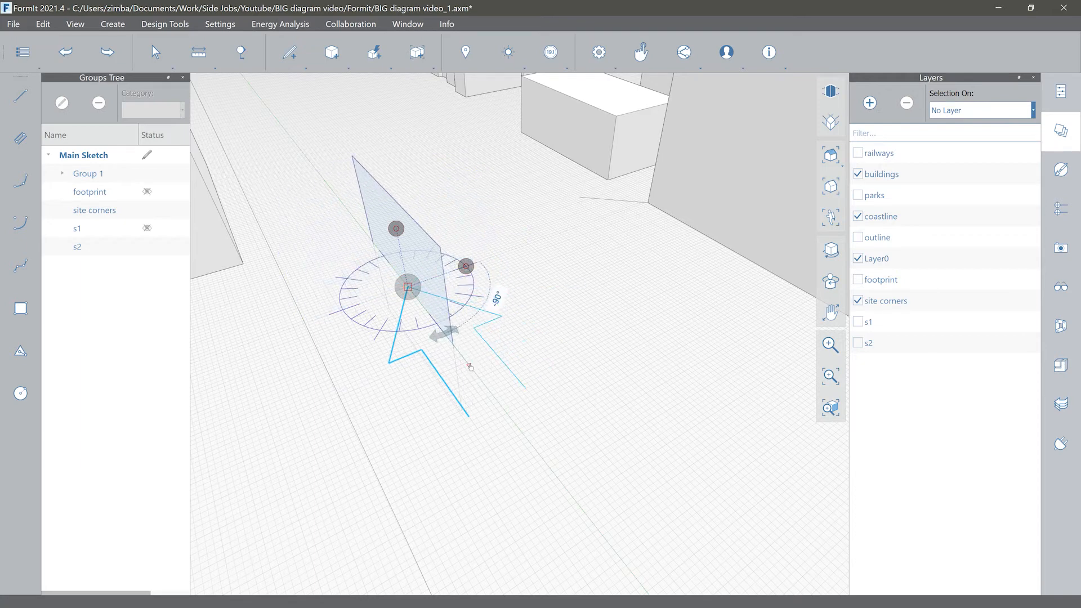
key(Escape)
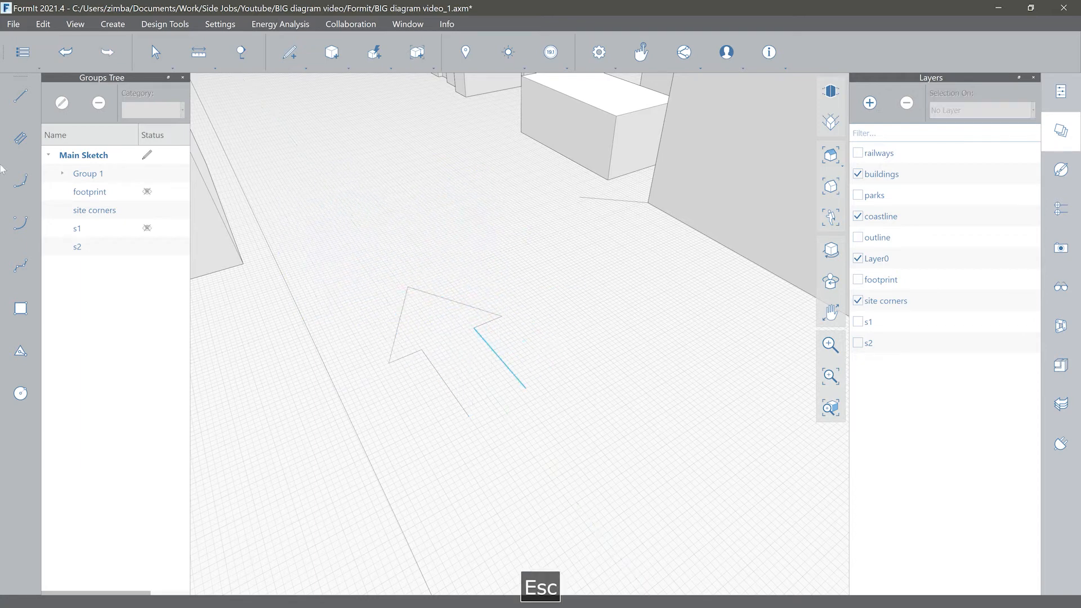
Step: Draw a line across the open shaft end to close the arrow outline into a face
click(22, 102)
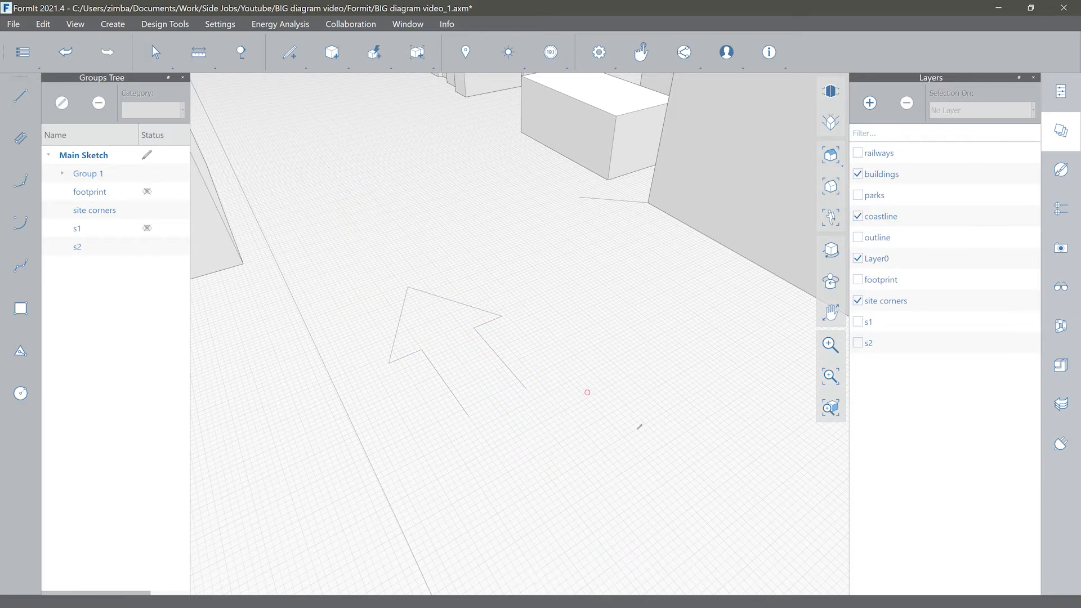
click(469, 416)
click(525, 389)
key(Escape)
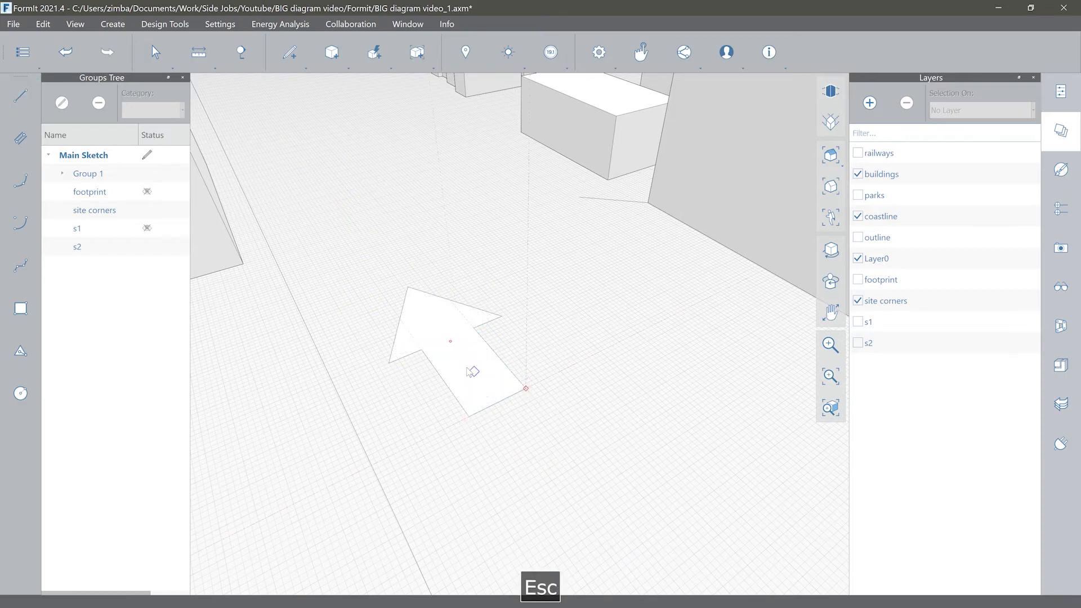
Step: Extrude the arrow face upward 8'
scroll(467, 370, up, 2)
middle_drag(467, 369, 509, 376)
right_drag(509, 376, 519, 363)
scroll(476, 385, up, 2)
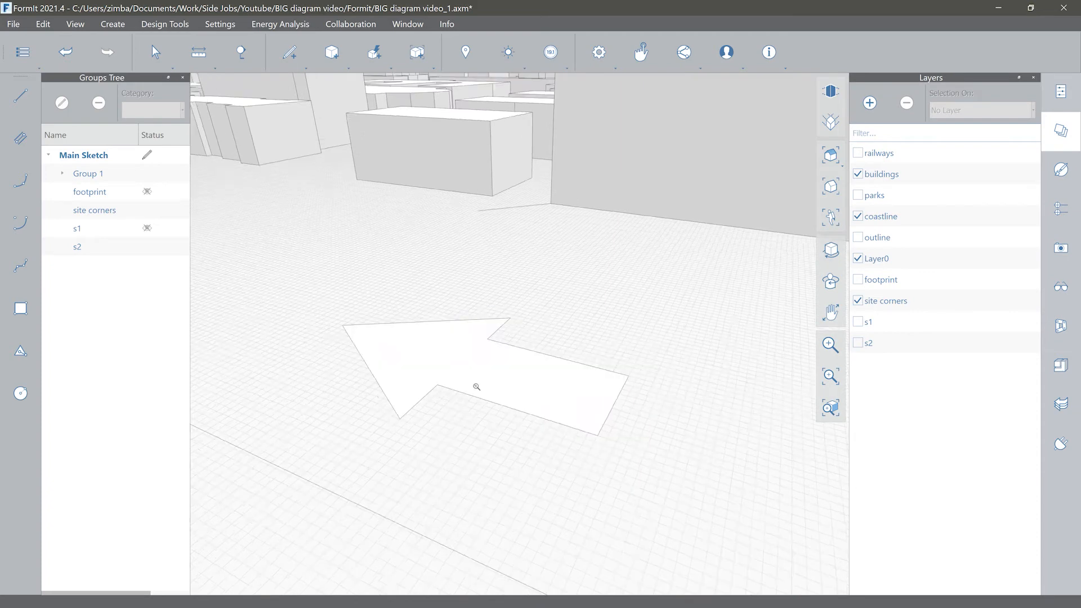
middle_drag(475, 385, 458, 406)
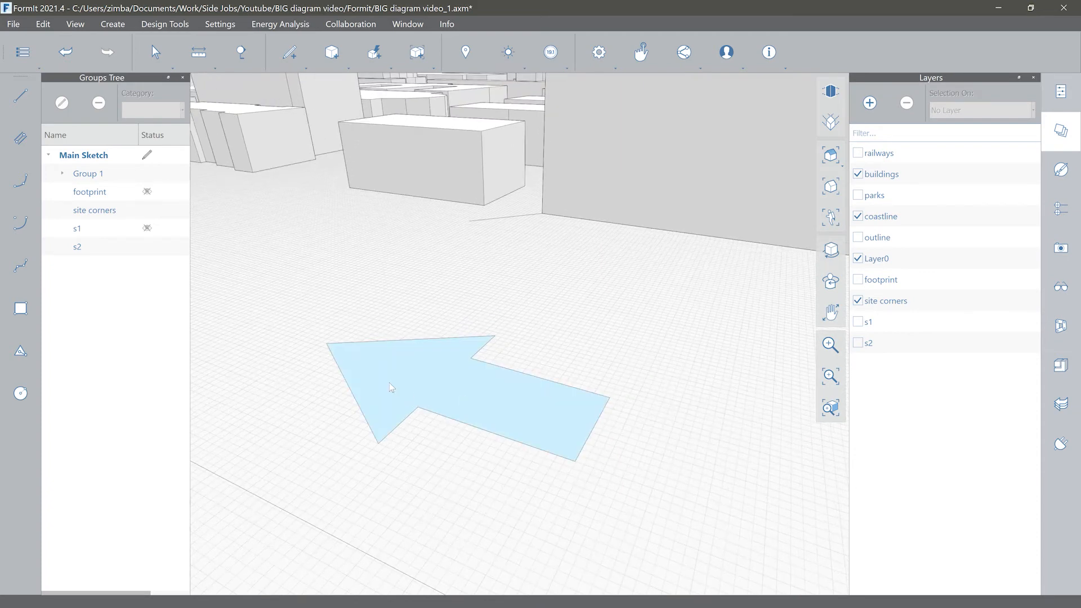
click(434, 380)
drag(411, 380, 405, 356)
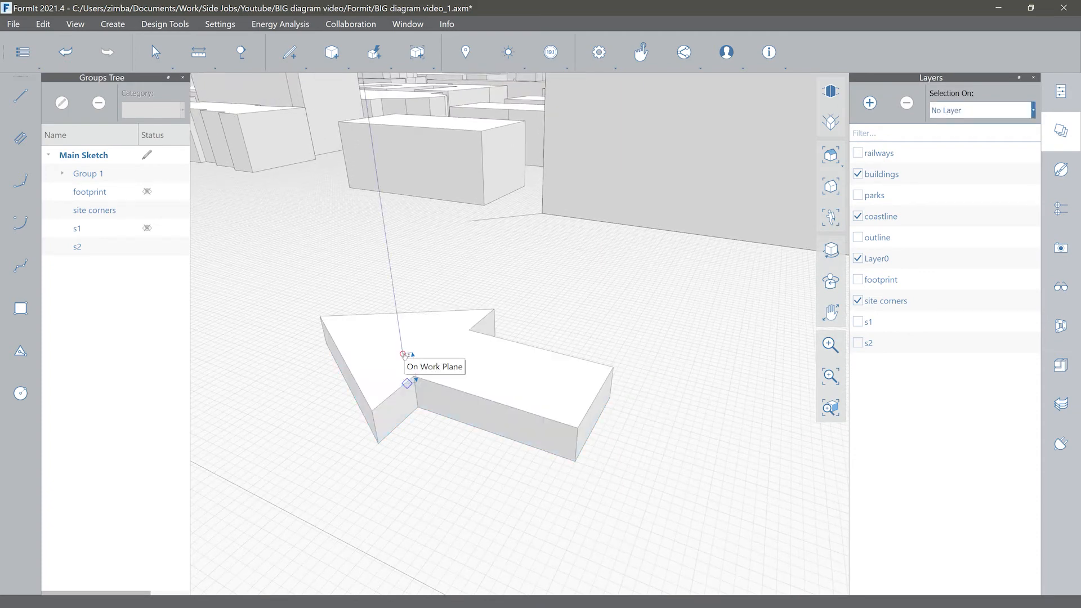
text(8)
click(291, 354)
key(Escape)
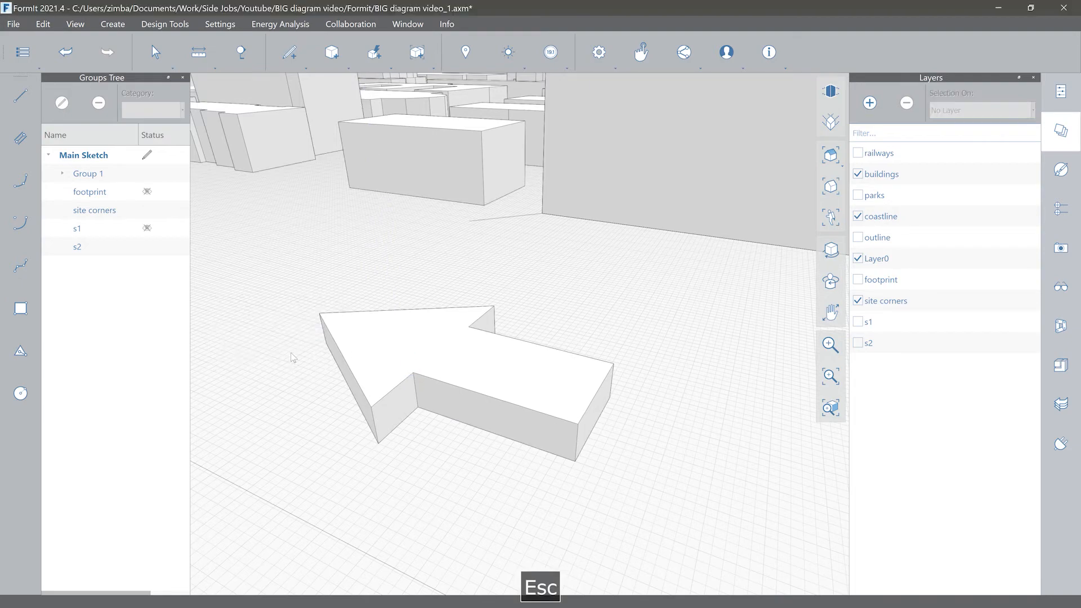
Step: Examine the arrow's size and orientation relative to the two building boxes and the surrounding context
scroll(418, 342, down, 2)
scroll(418, 342, down, 2)
middle_drag(495, 352, 480, 388)
right_drag(453, 388, 446, 391)
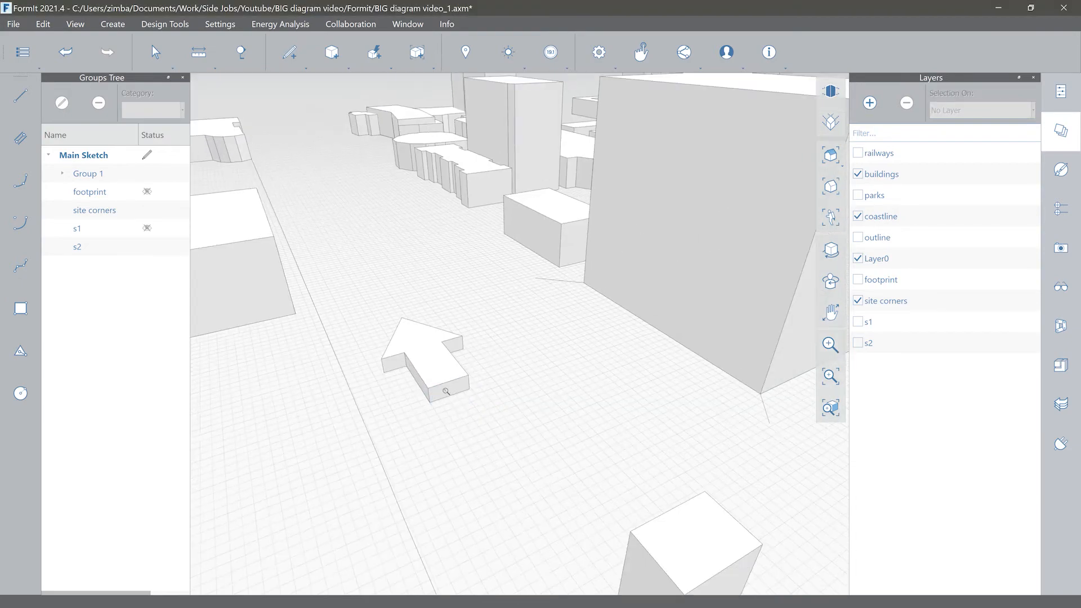
middle_drag(460, 403, 421, 424)
scroll(481, 404, down, 3)
right_drag(421, 423, 459, 437)
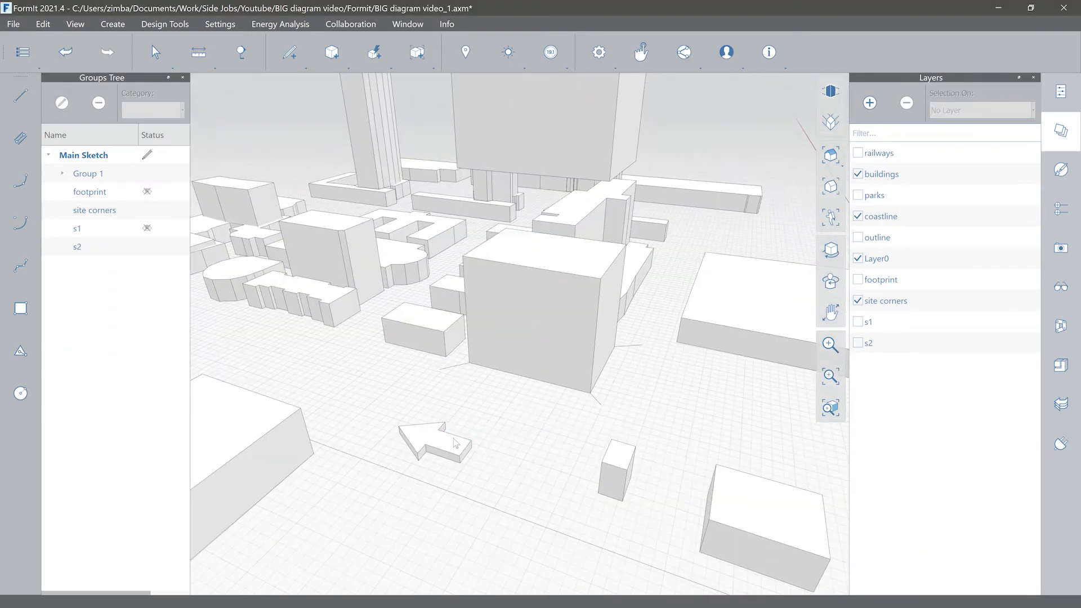
scroll(441, 452, up, 2)
middle_drag(420, 451, 428, 429)
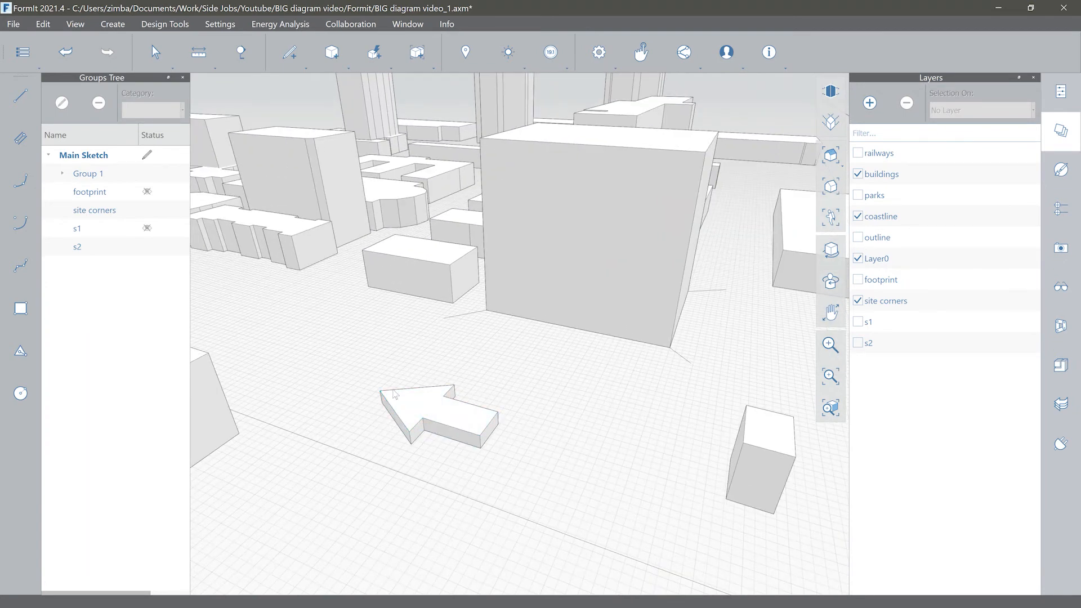
scroll(472, 370, down, 2)
middle_drag(471, 370, 451, 370)
right_drag(450, 369, 455, 385)
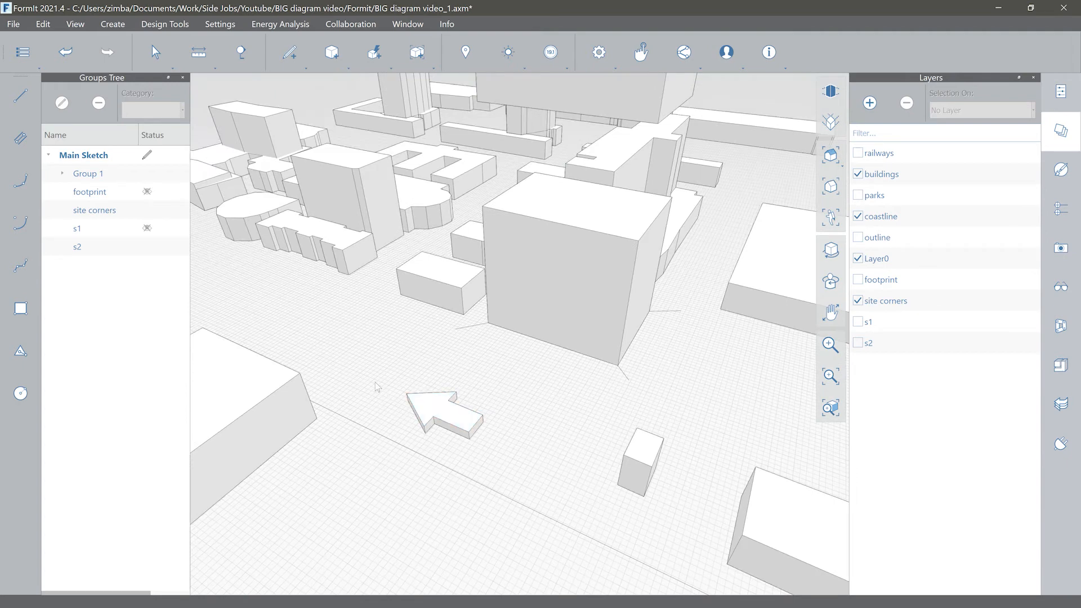
drag(374, 374, 518, 460)
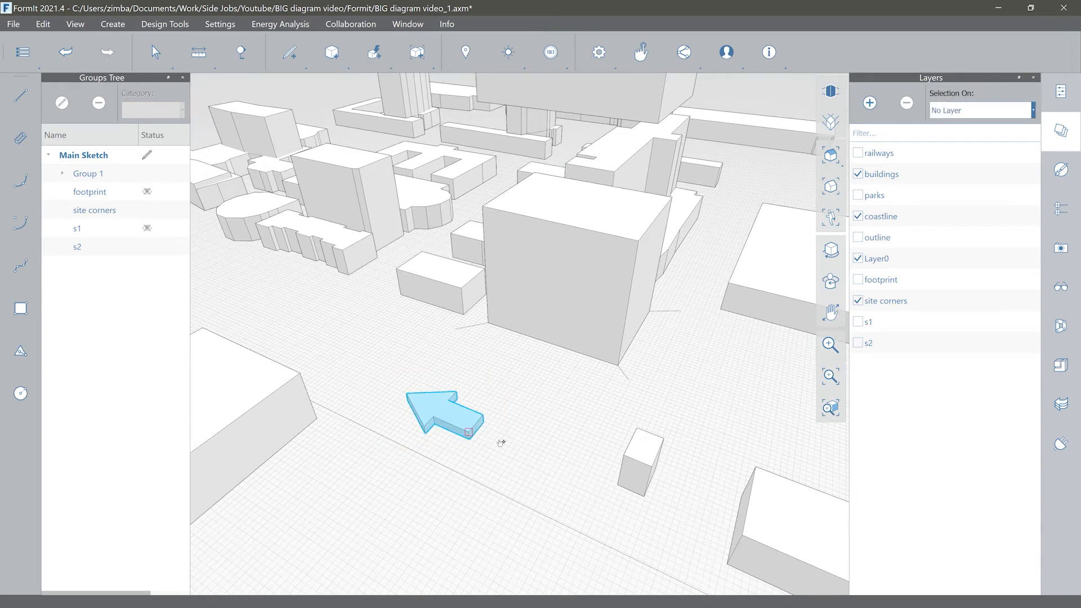
right_click(438, 408)
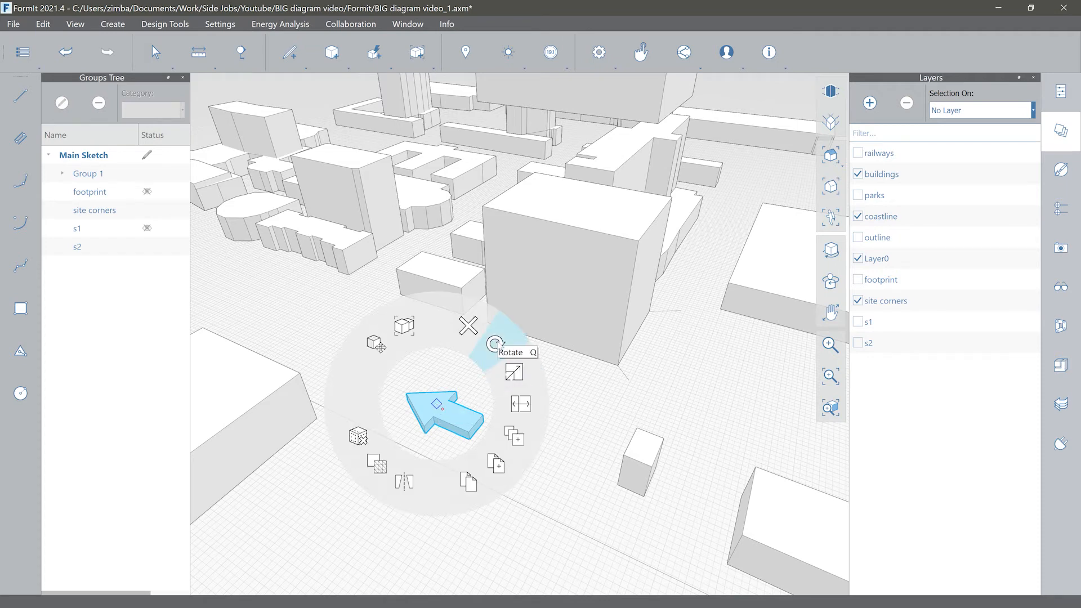
click(495, 343)
scroll(514, 409, up, 5)
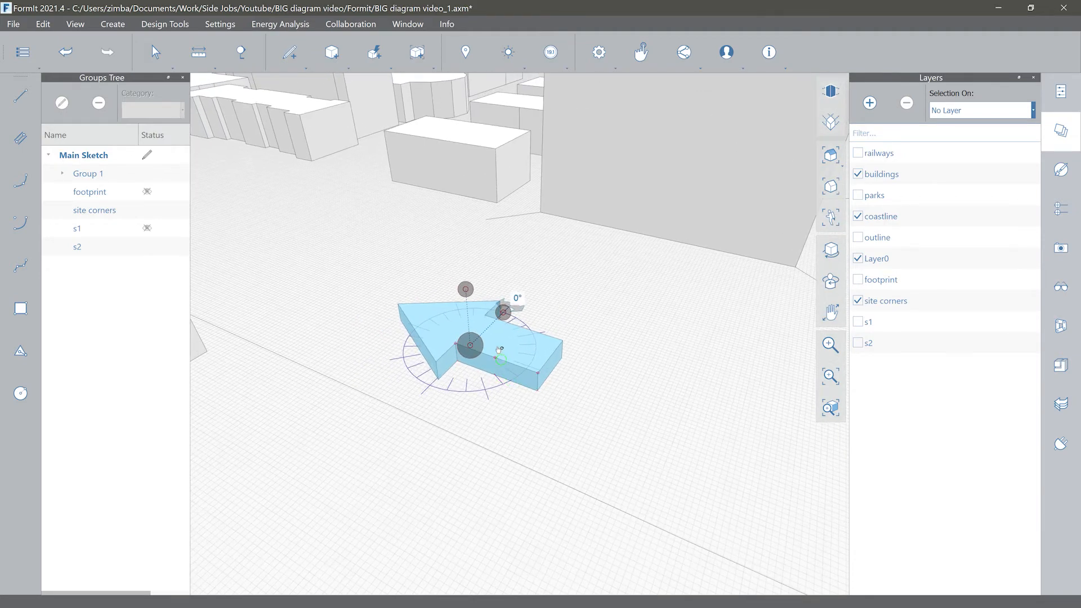
drag(470, 345, 537, 390)
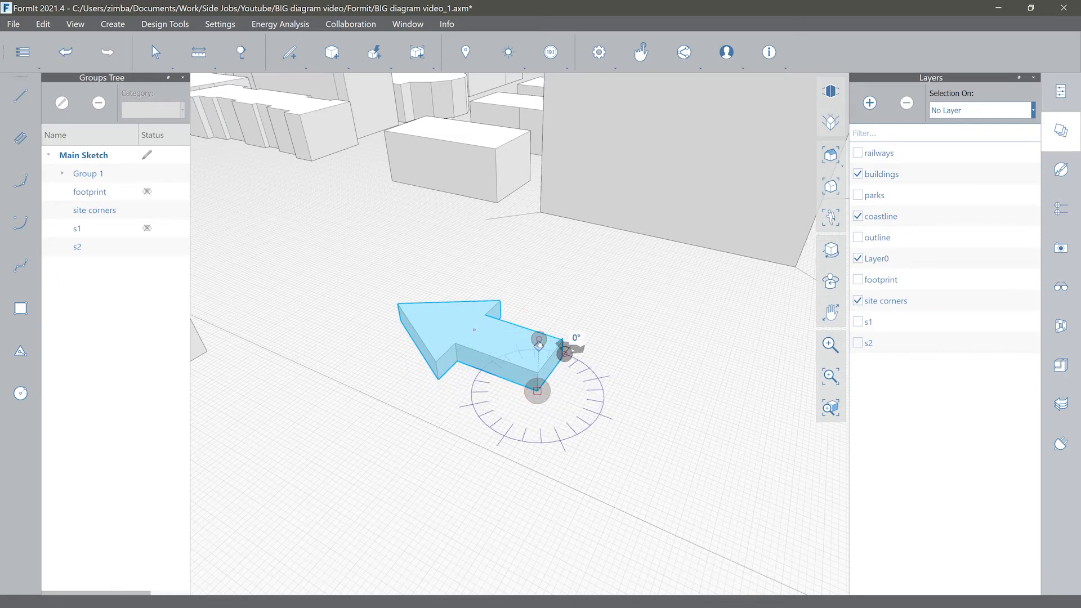
drag(539, 342, 460, 366)
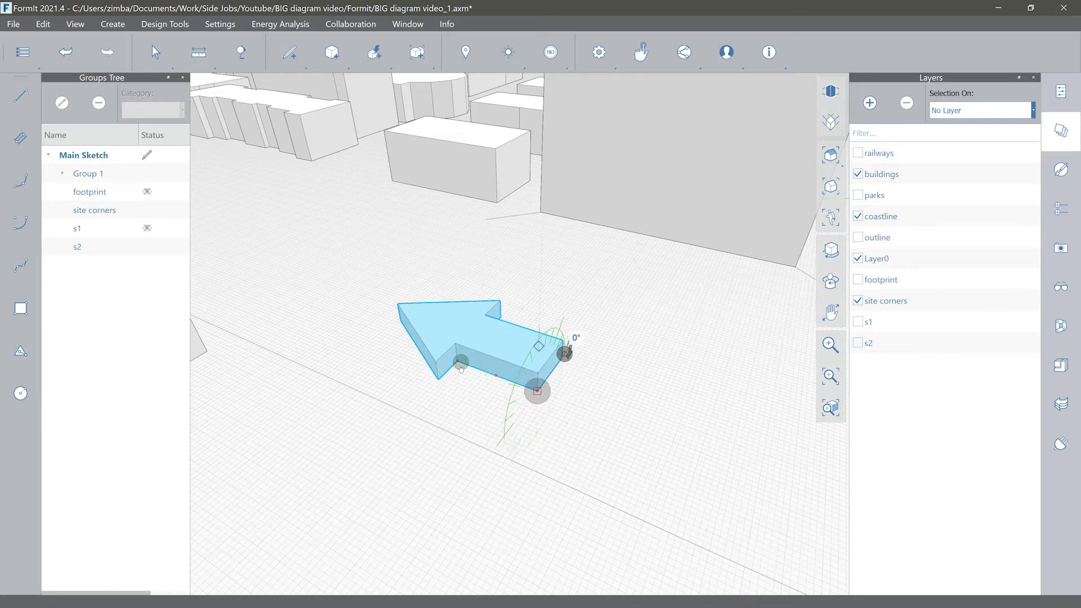
drag(517, 348, 567, 361)
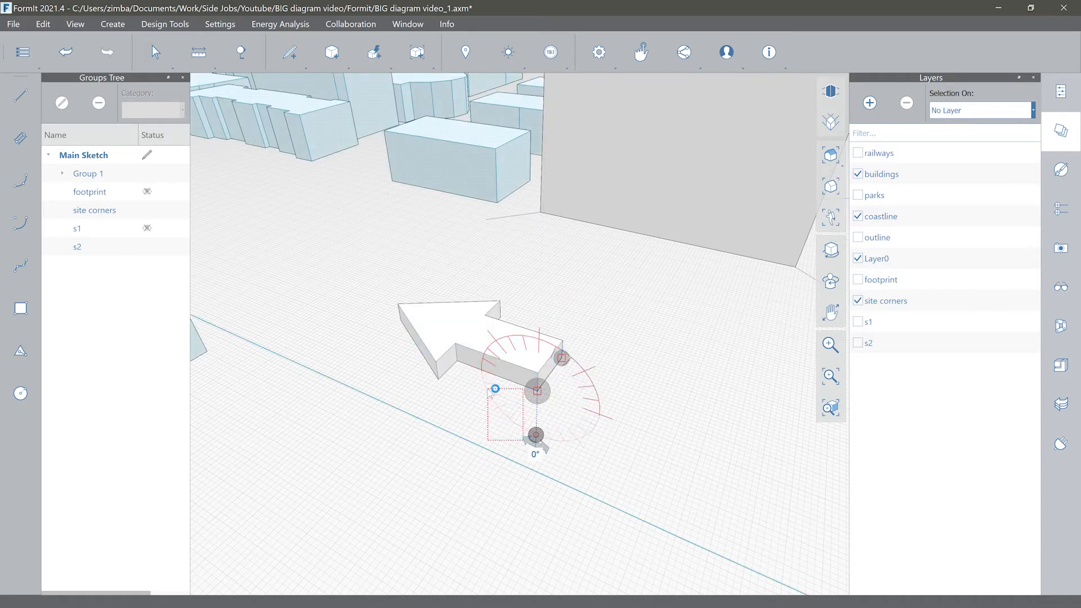
key(Escape)
Step: Rotate the whole arrow 90° about the lower corner of its shaft end so that it stands upright pointing up
click(476, 339)
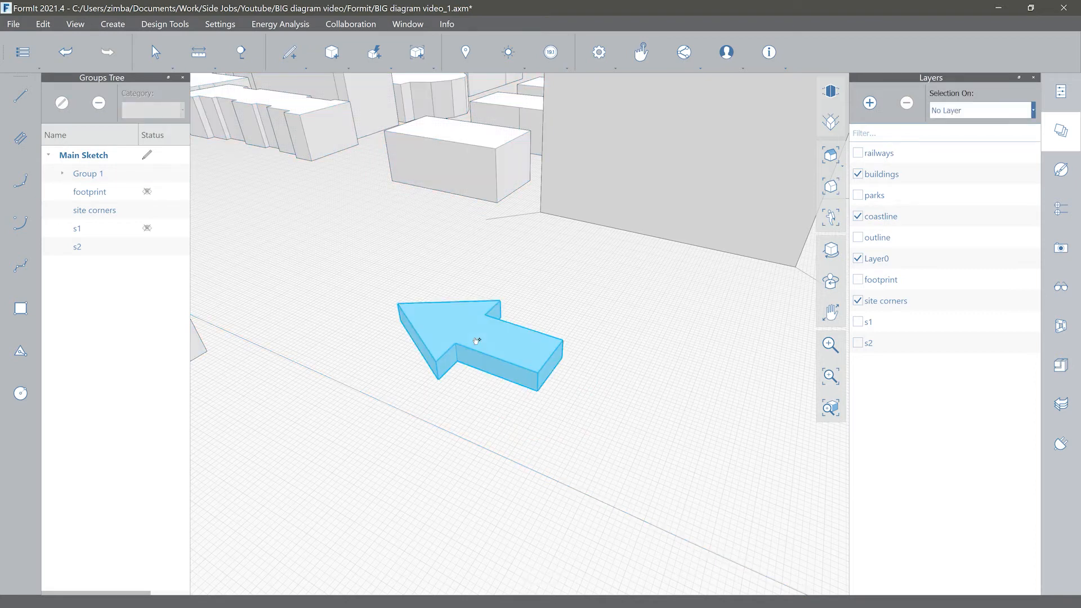
key(q)
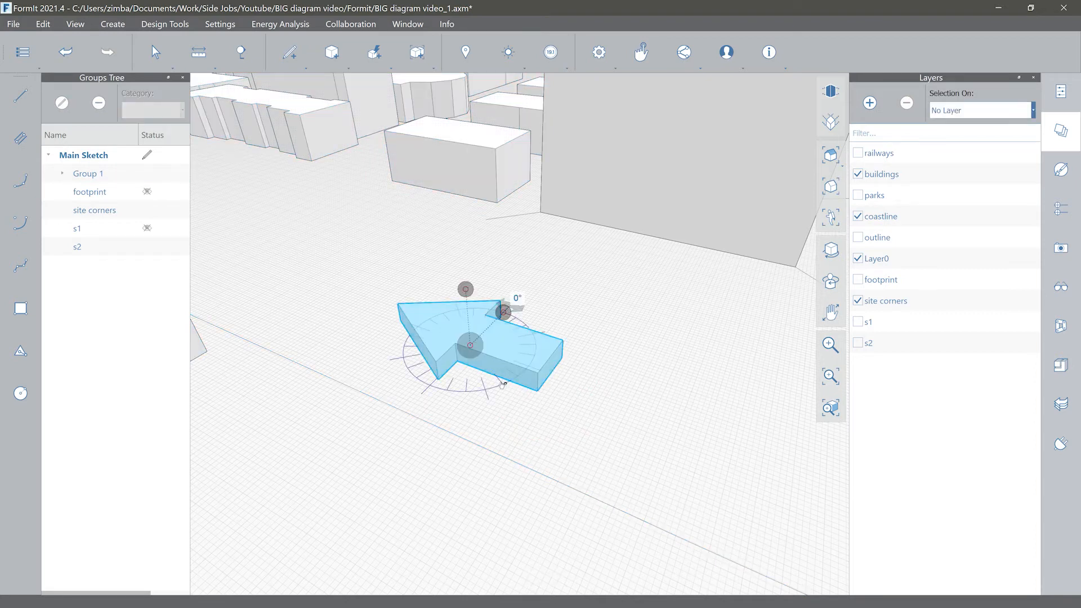
drag(474, 347, 539, 391)
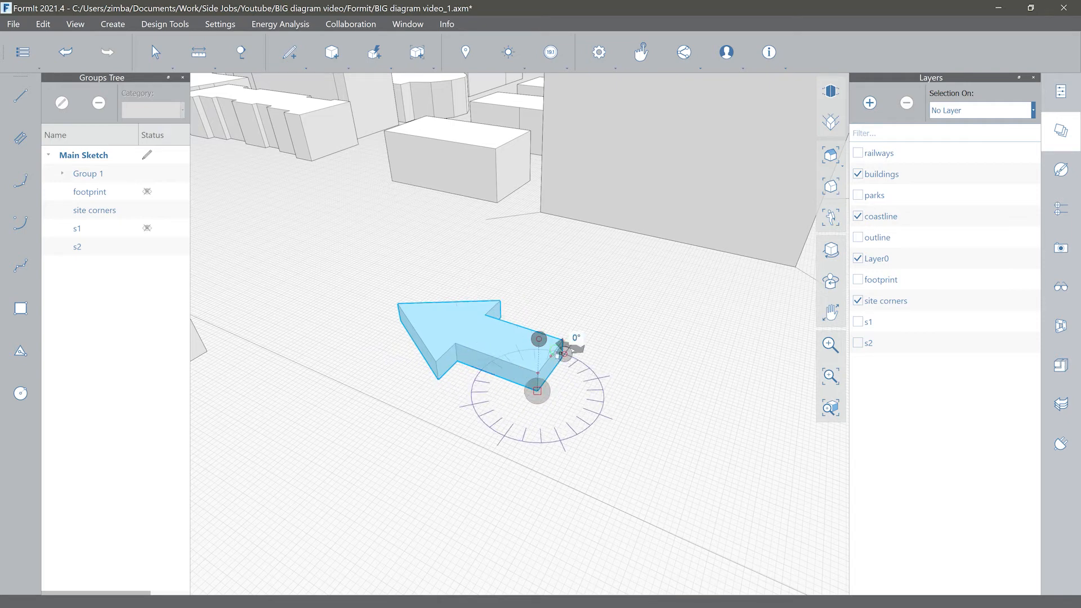
drag(559, 345, 567, 360)
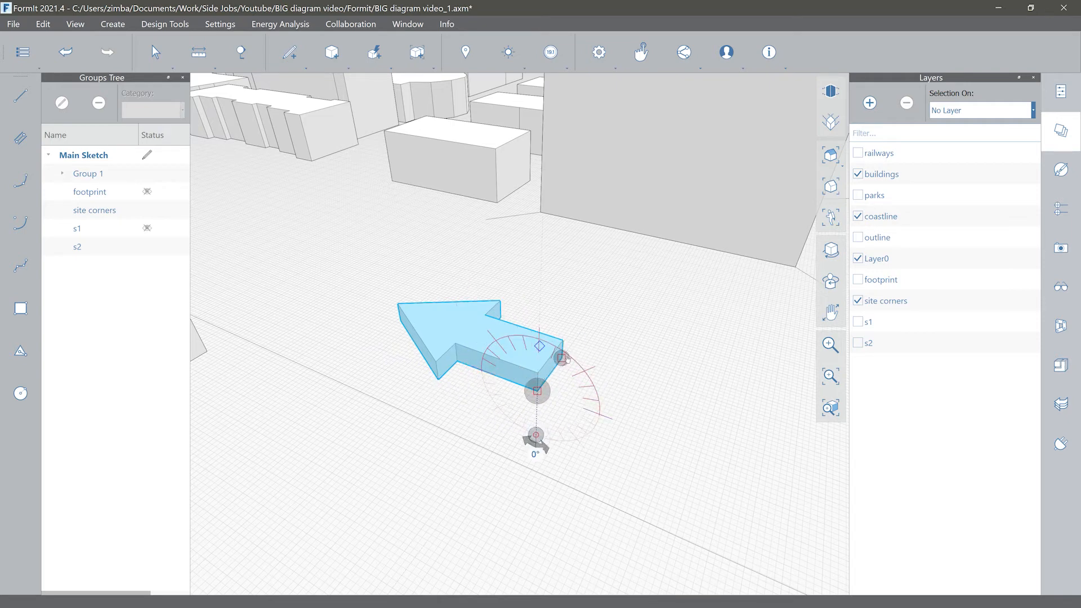
drag(555, 451, 444, 432)
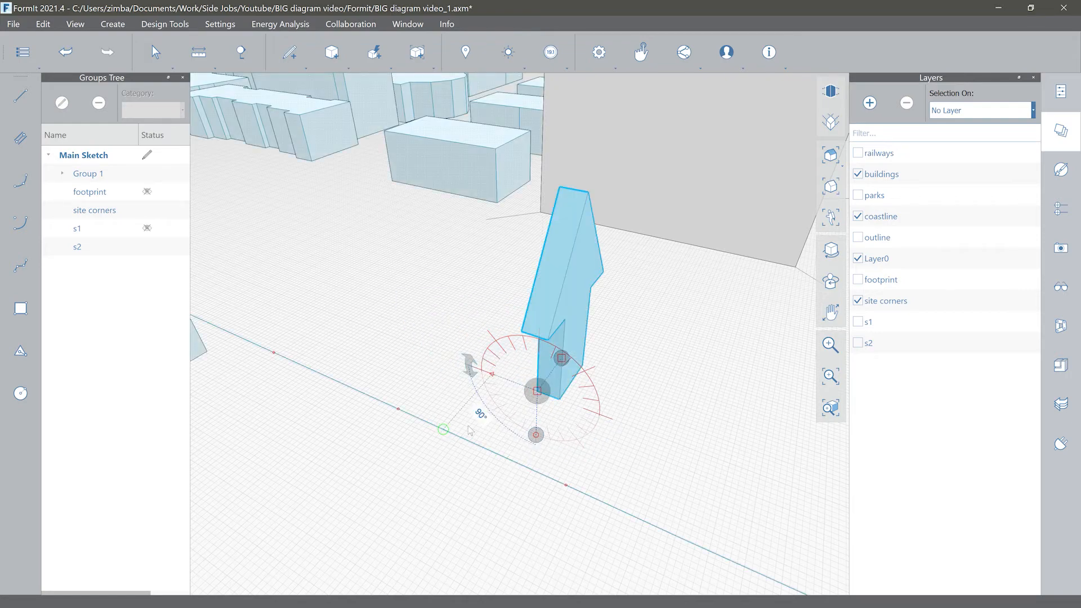
key(Escape)
key(Escape)
scroll(564, 391, down, 6)
middle_drag(608, 391, 534, 398)
scroll(516, 395, up, 5)
scroll(516, 395, up, 2)
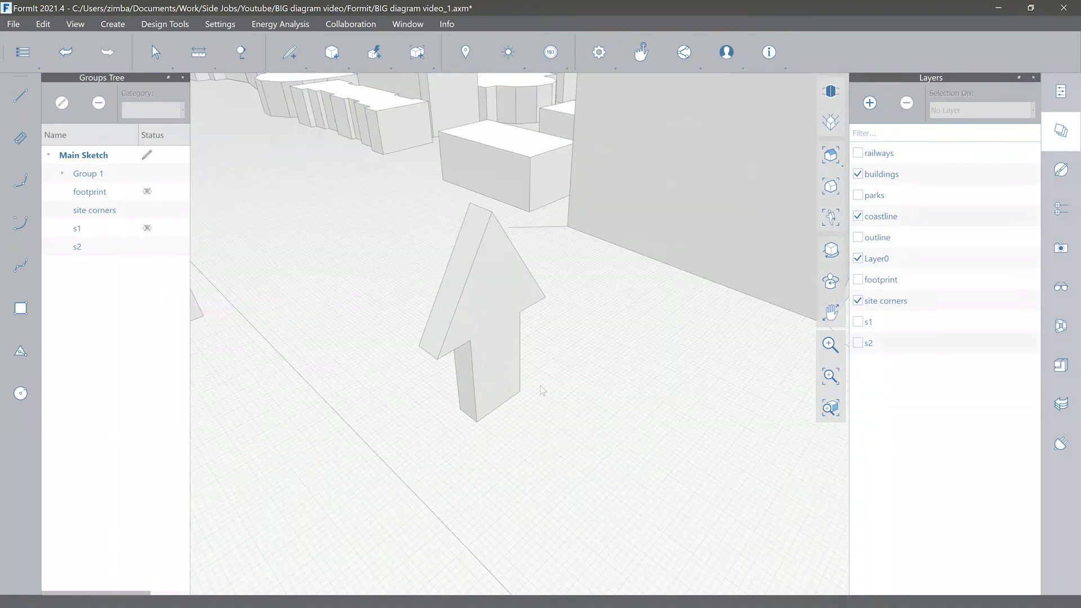
Step: Rotate the whole upright arrow 90° about a vertical axis through its base
key(F10)
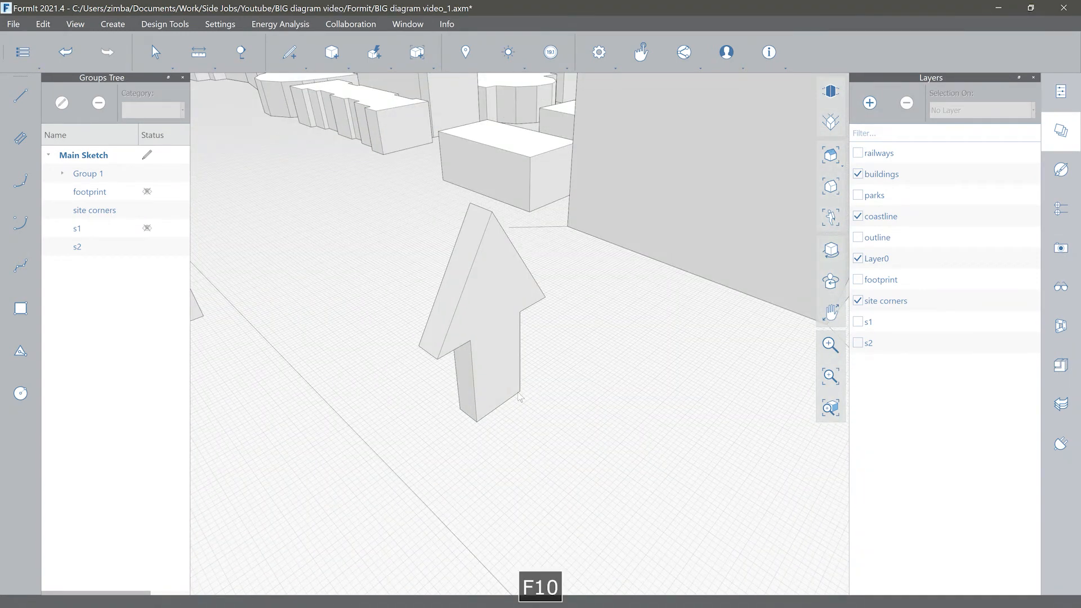
scroll(569, 358, down, 4)
middle_drag(526, 369, 518, 384)
middle_drag(437, 349, 427, 317)
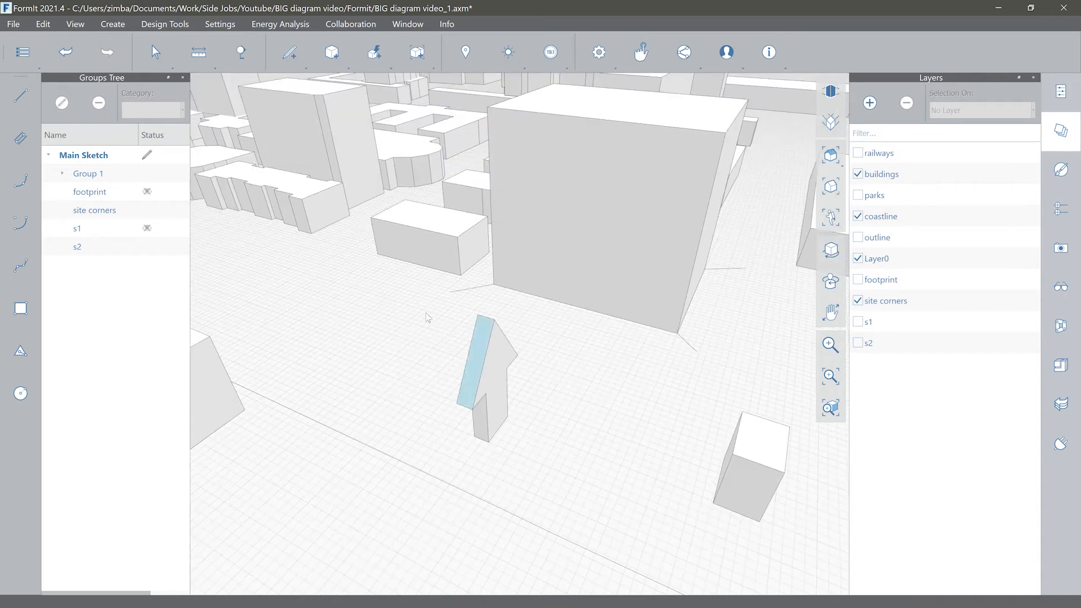
drag(427, 317, 591, 478)
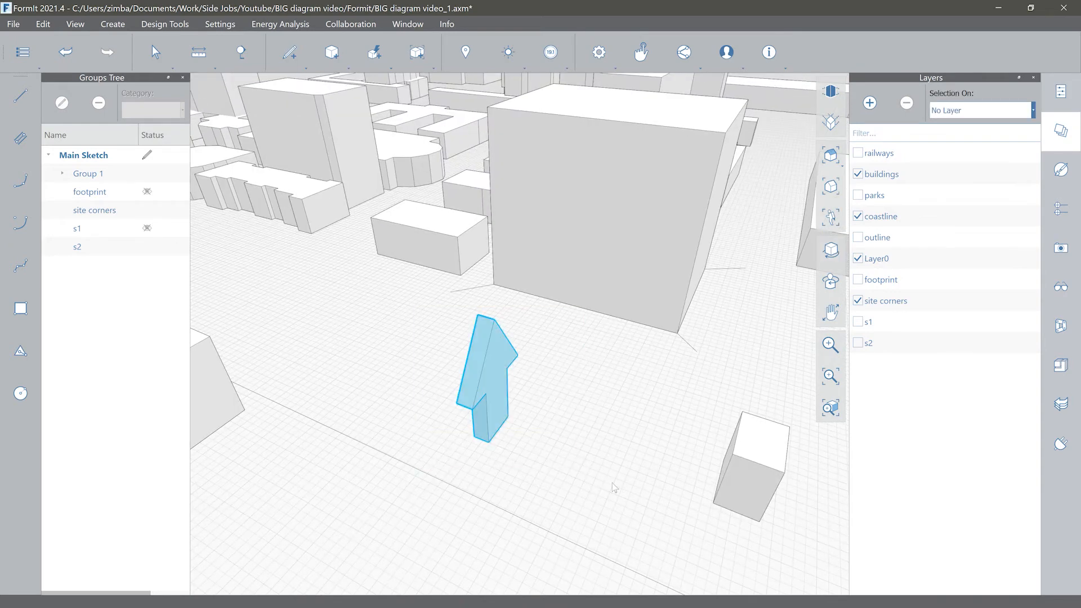
key(r)
key(o)
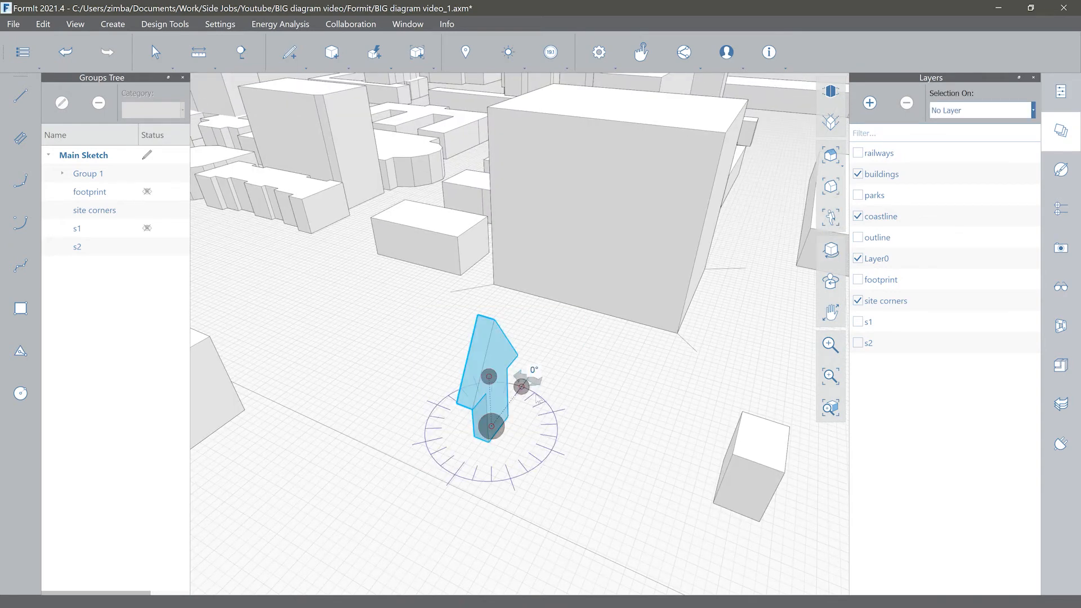
click(534, 371)
text(90)
click(430, 384)
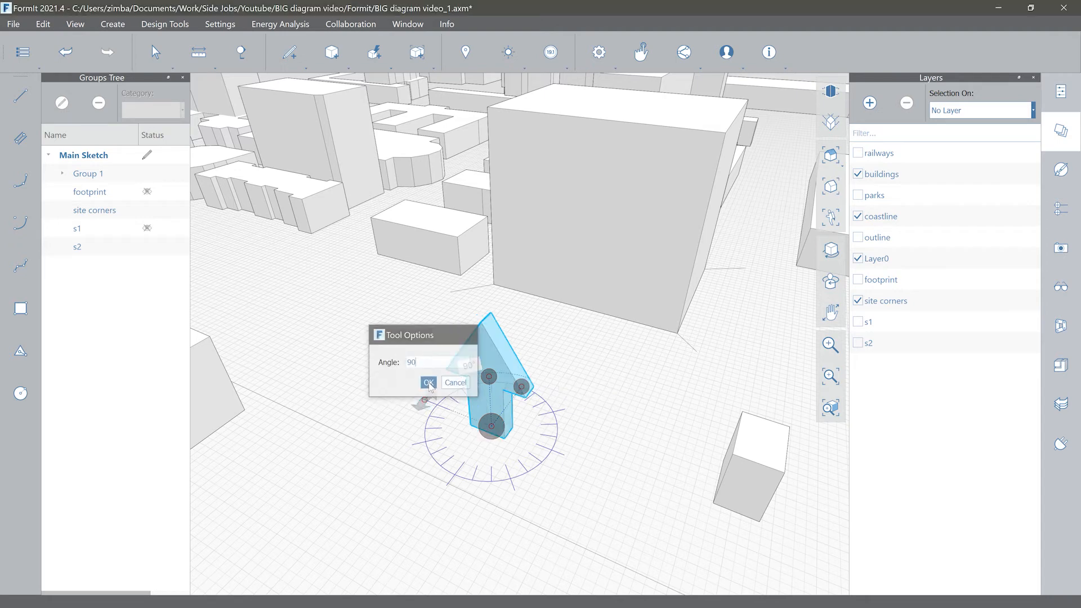
key(Escape)
key(Escape)
Step: Move the whole arrow by the midpoint of its tip edge onto the centre of the lower building box's roof, pointing up
middle_drag(547, 402, 477, 410)
click(461, 401)
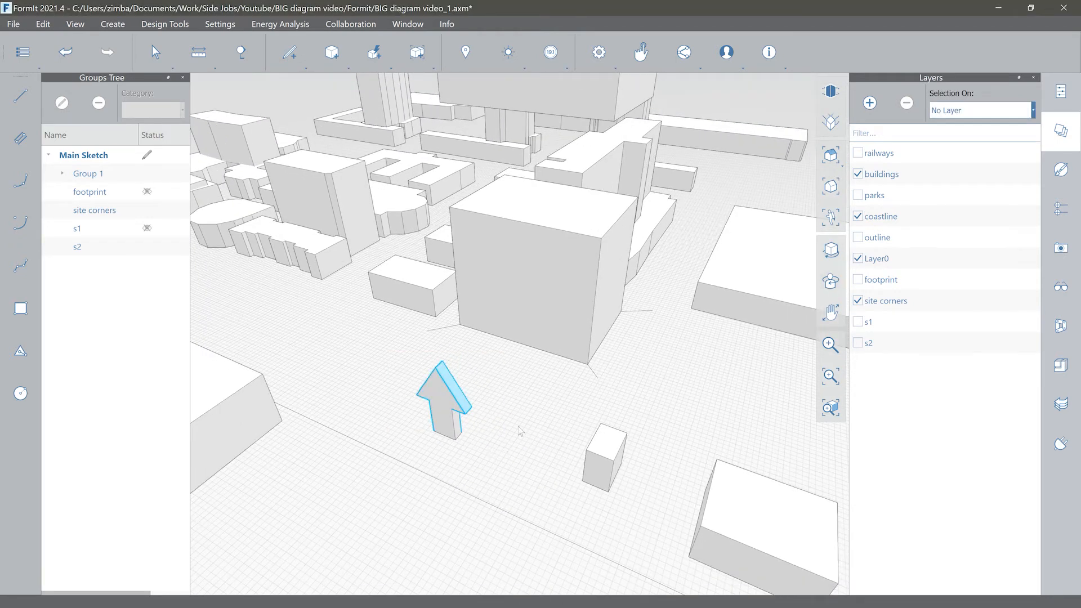
click(444, 389)
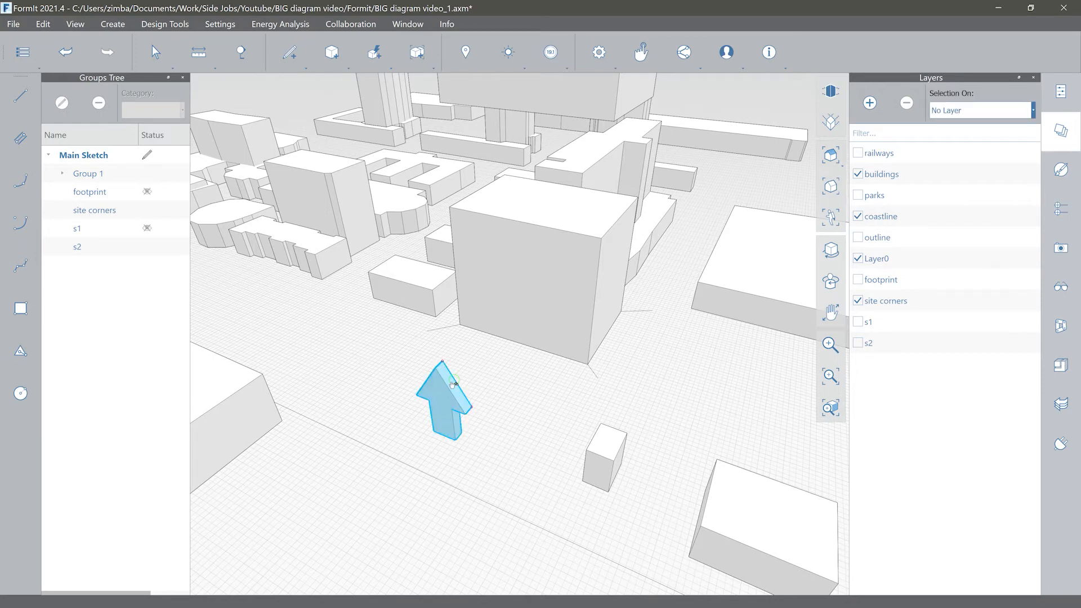
scroll(454, 385, up, 1)
scroll(442, 363, up, 1)
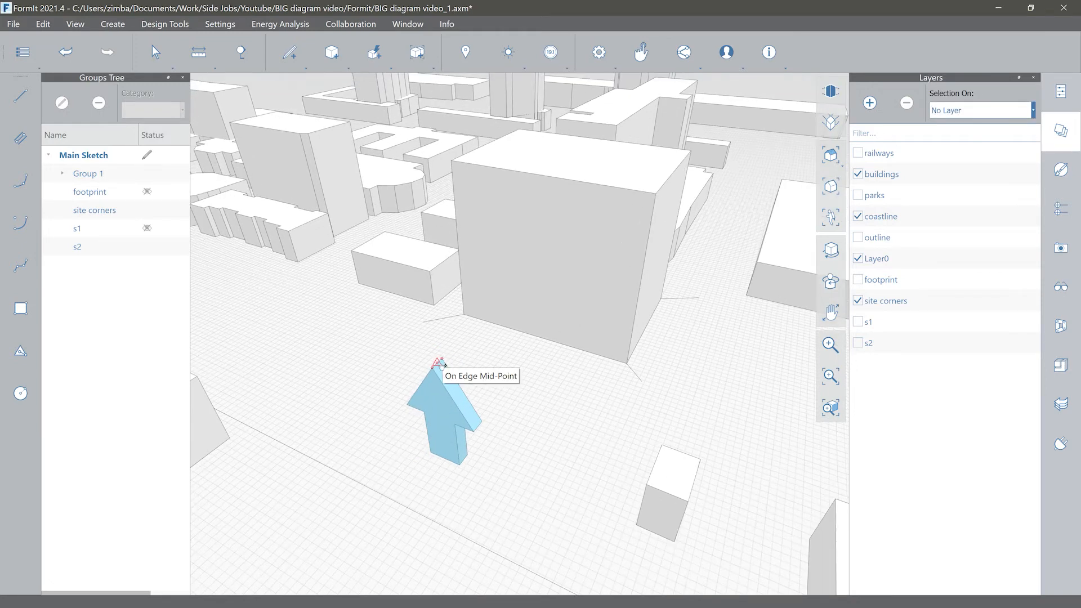
click(442, 366)
middle_drag(538, 261, 443, 383)
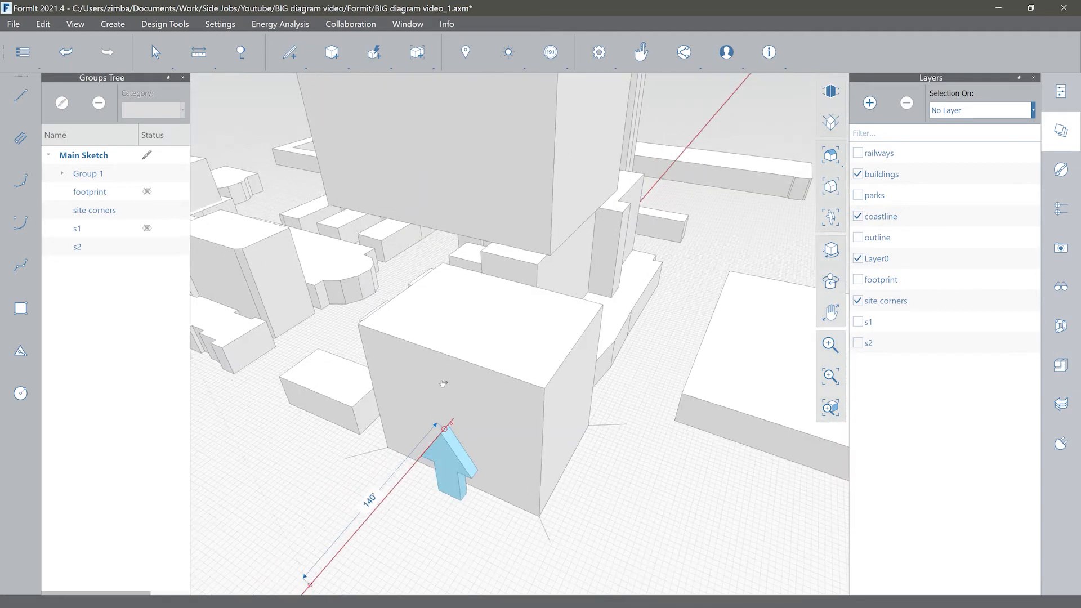
scroll(450, 375, up, 1)
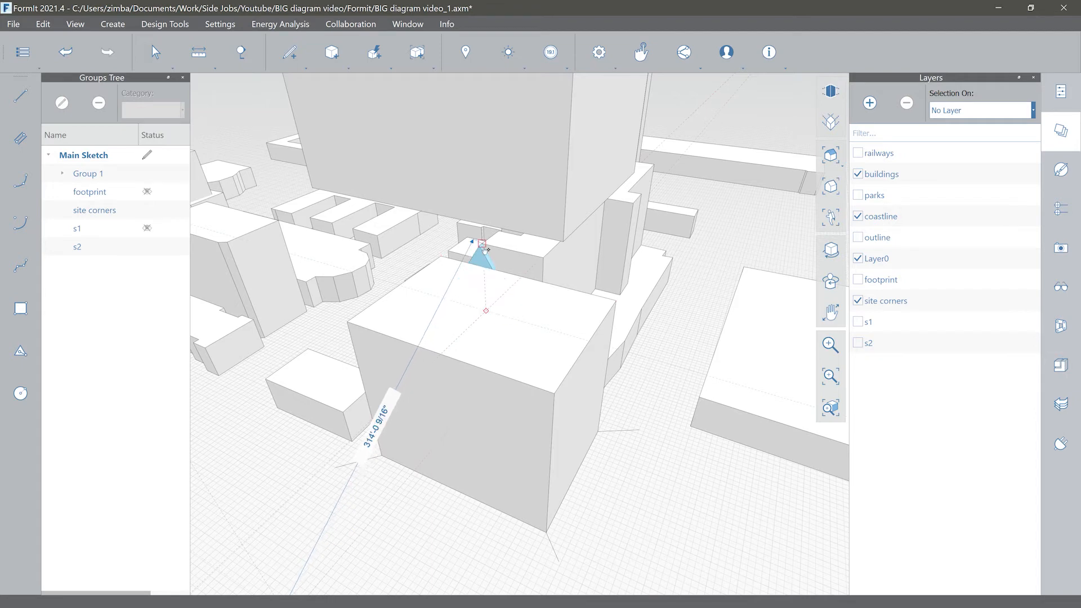
scroll(486, 254, up, 4)
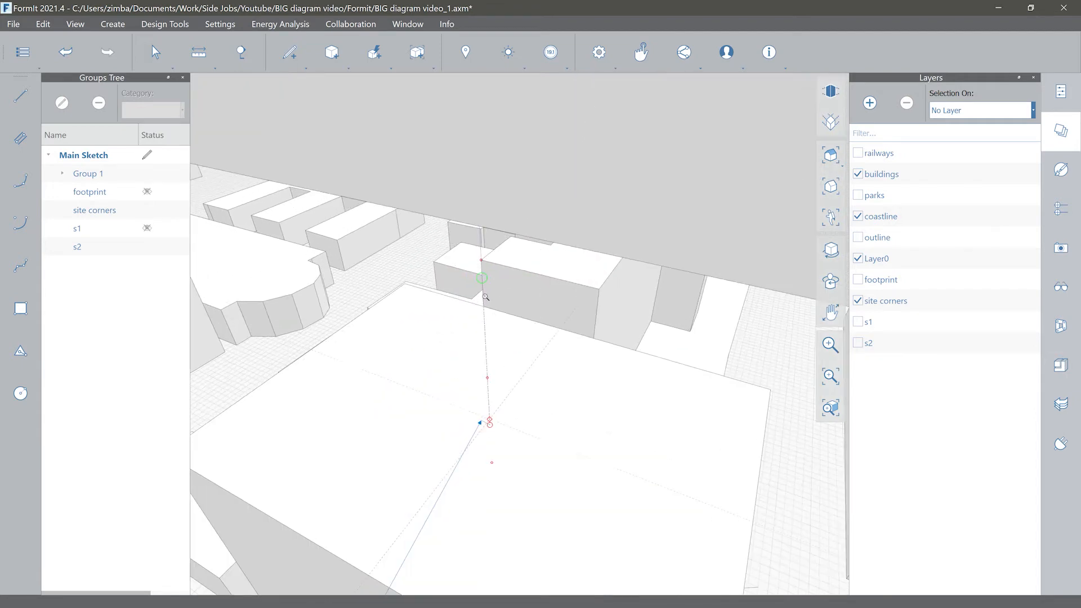
right_drag(483, 307, 486, 245)
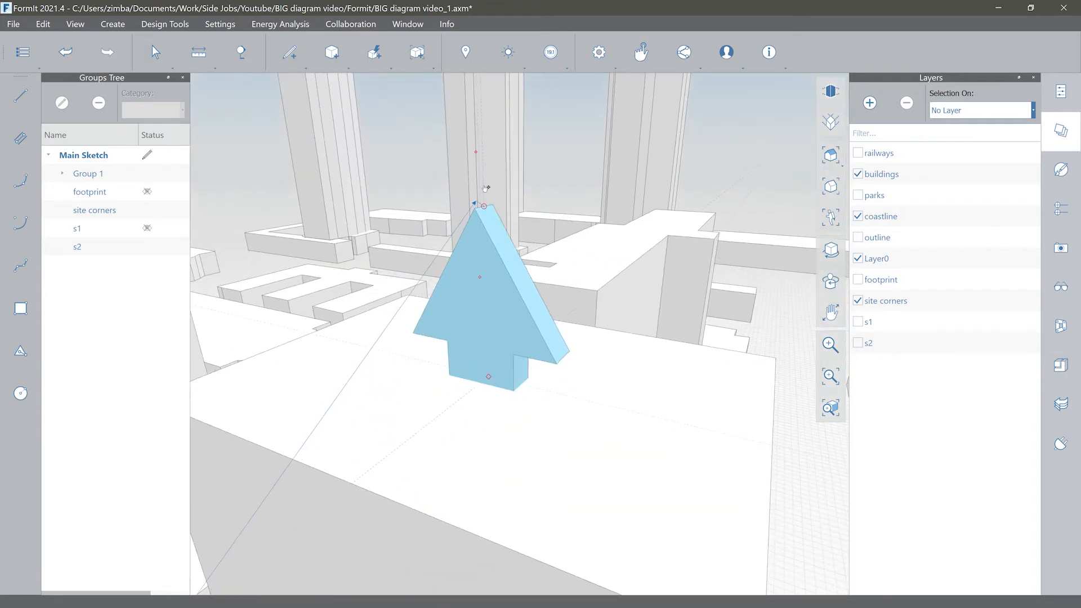
scroll(465, 137, down, 3)
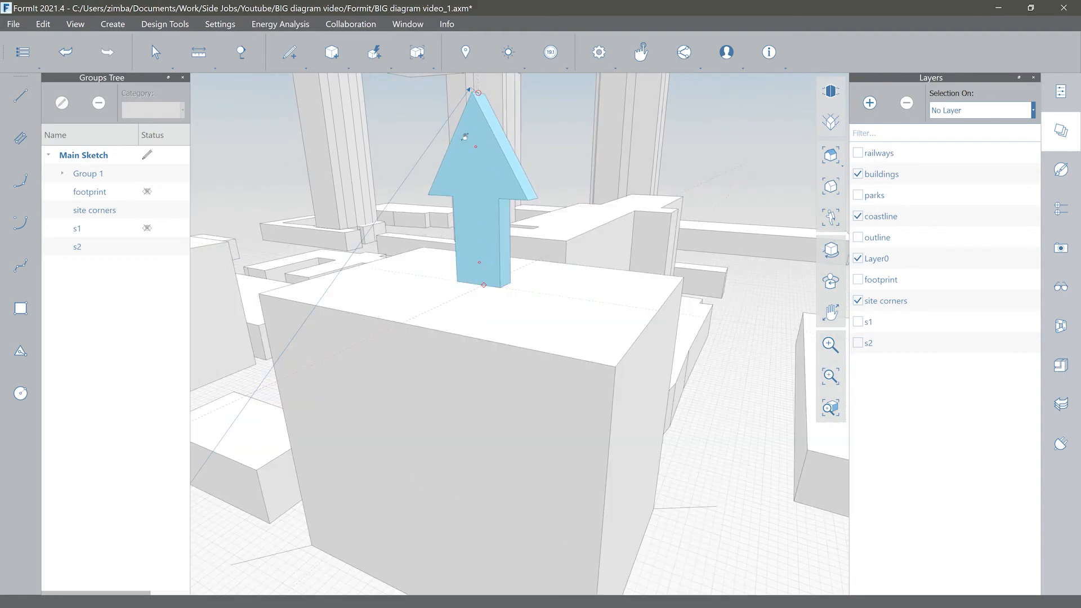
right_drag(465, 137, 468, 198)
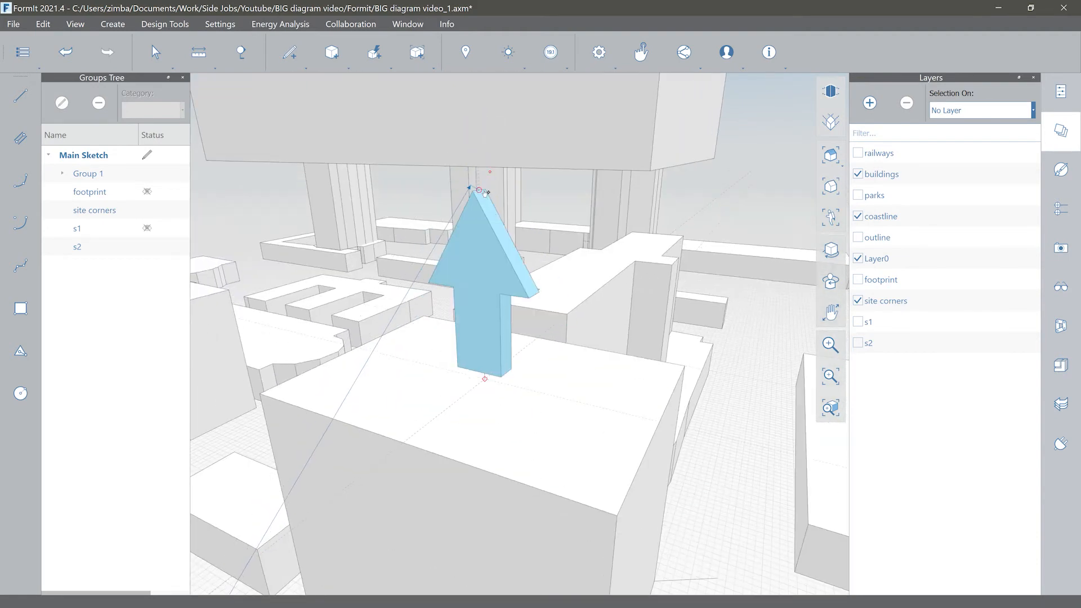
key(Escape)
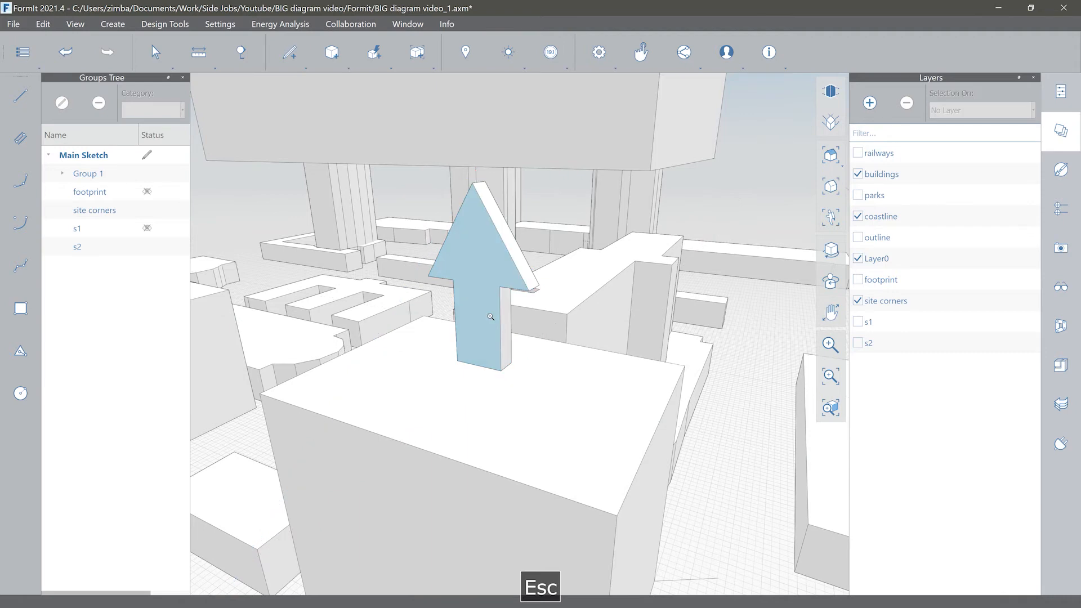
Step: Group the lower box, the upper box and the arrow between them, and name the group s3
scroll(491, 316, down, 5)
middle_drag(491, 316, 477, 245)
right_drag(478, 318, 472, 355)
scroll(473, 356, down, 4)
middle_drag(475, 357, 491, 384)
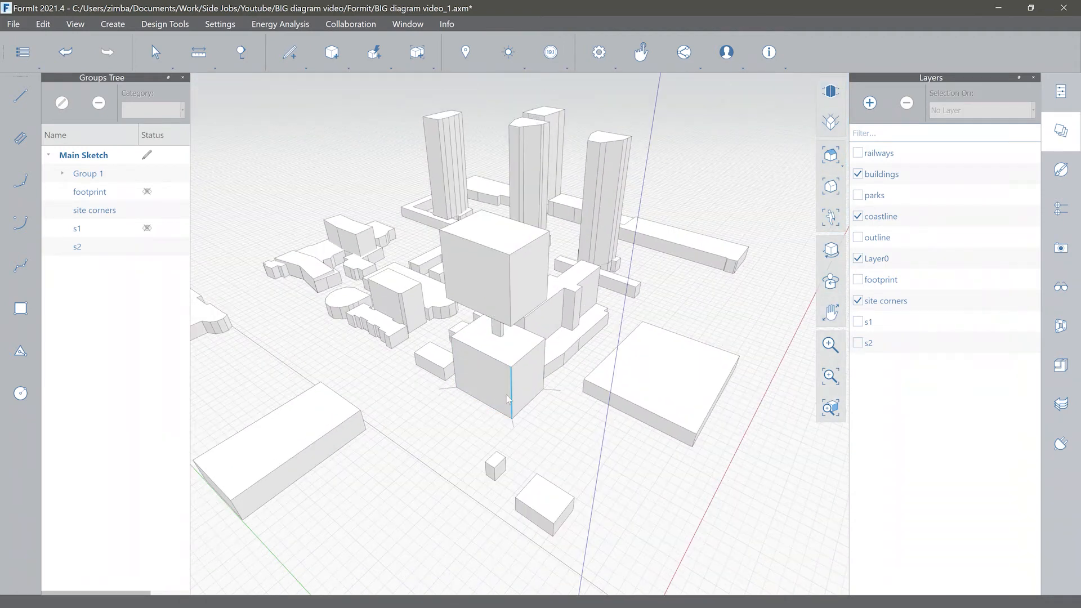
scroll(507, 399, up, 5)
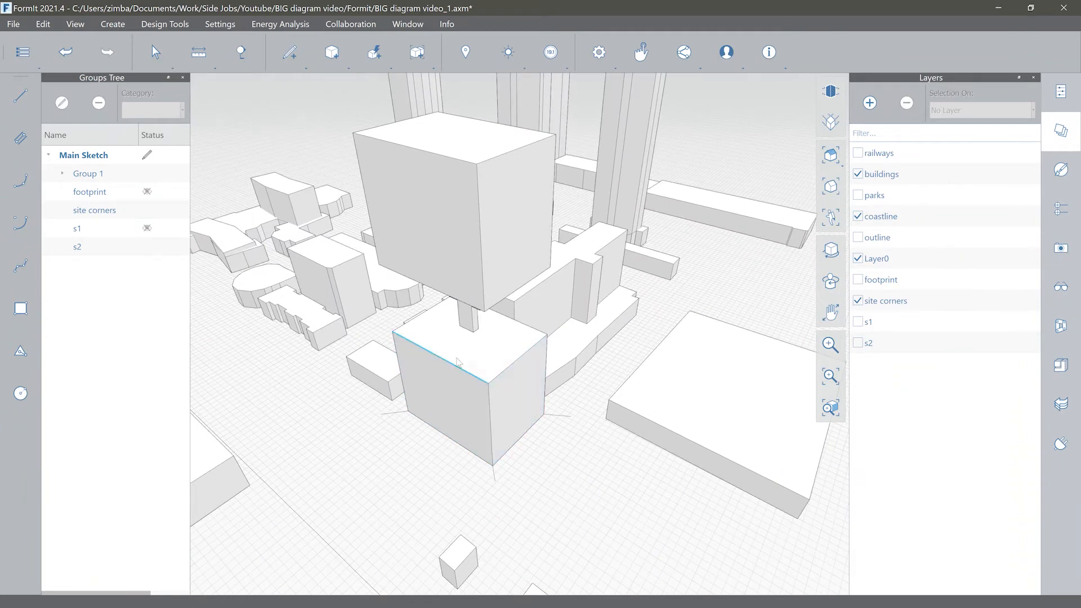
double_click(443, 373)
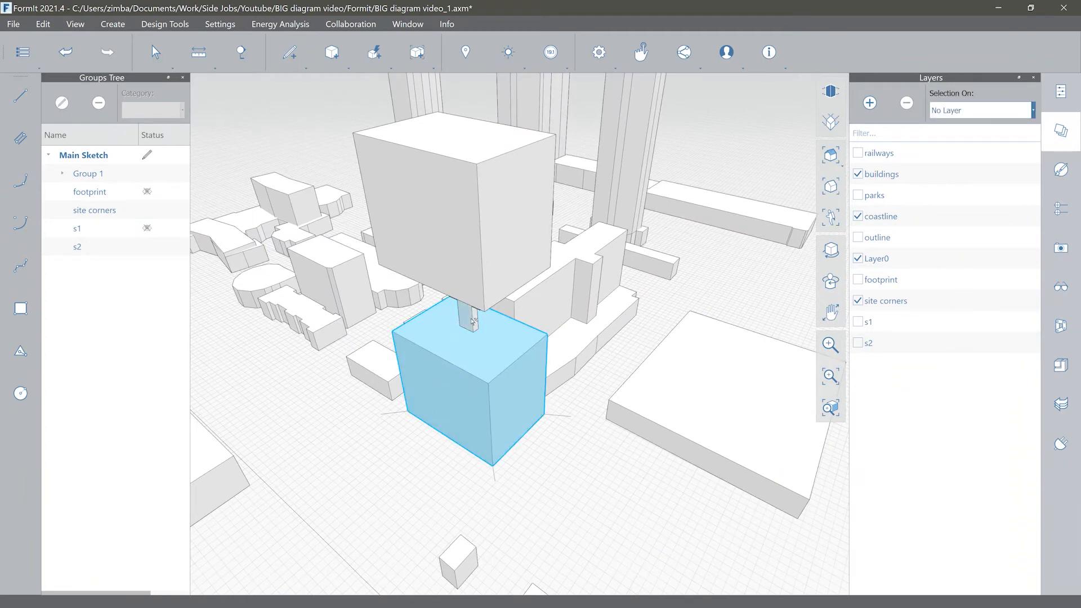
shift+double_click(442, 244)
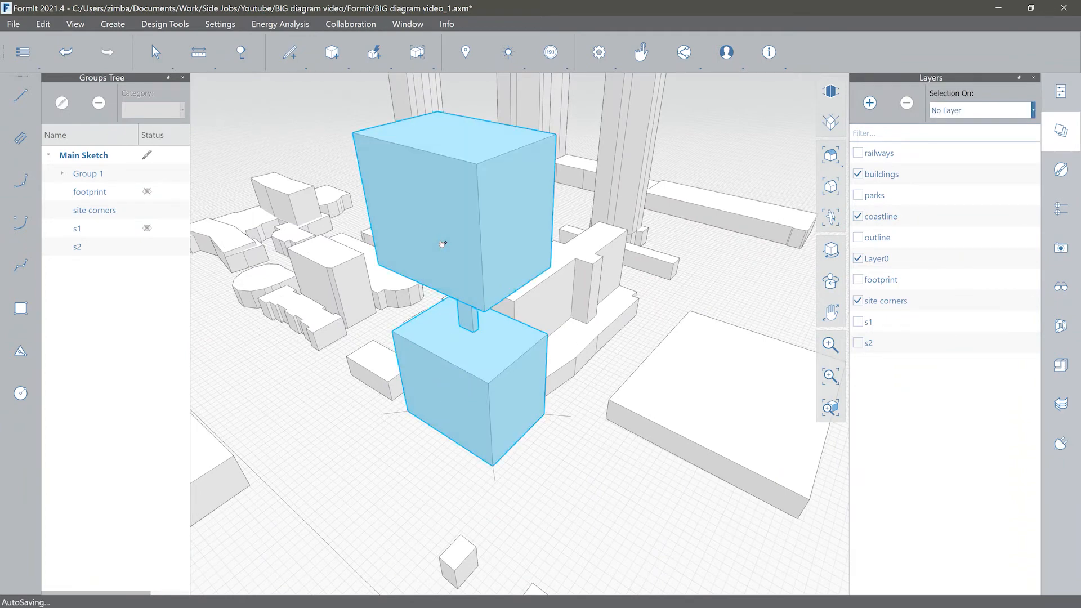
key(g)
key(g)
double_click(83, 265)
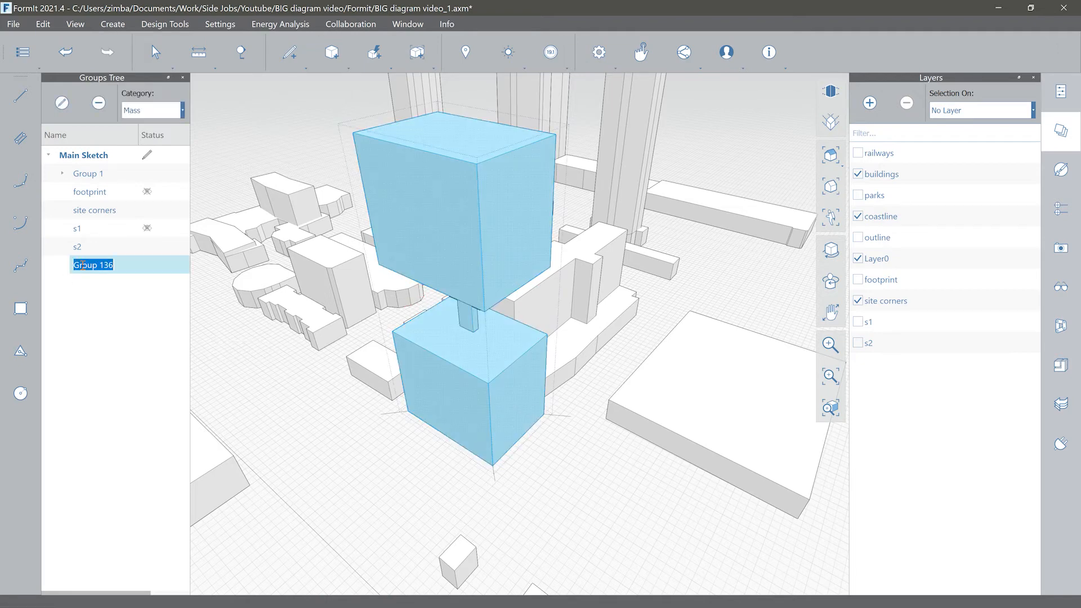
text(s3)
key(Return)
Step: Create a new layer named s3 and assign the selected s3 group to it
click(870, 103)
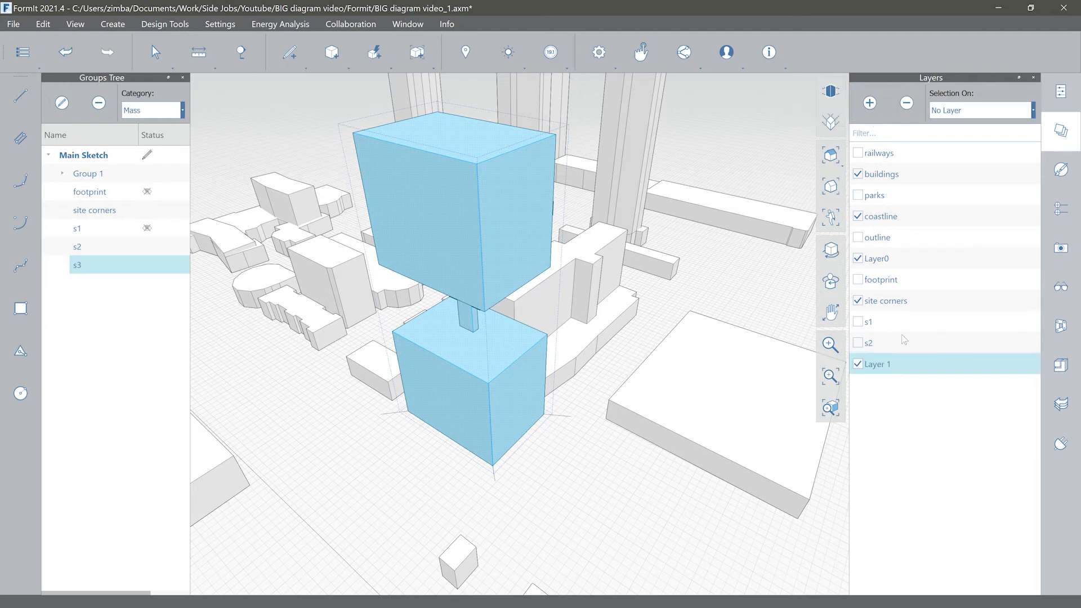
double_click(879, 365)
text(s3)
click(1034, 113)
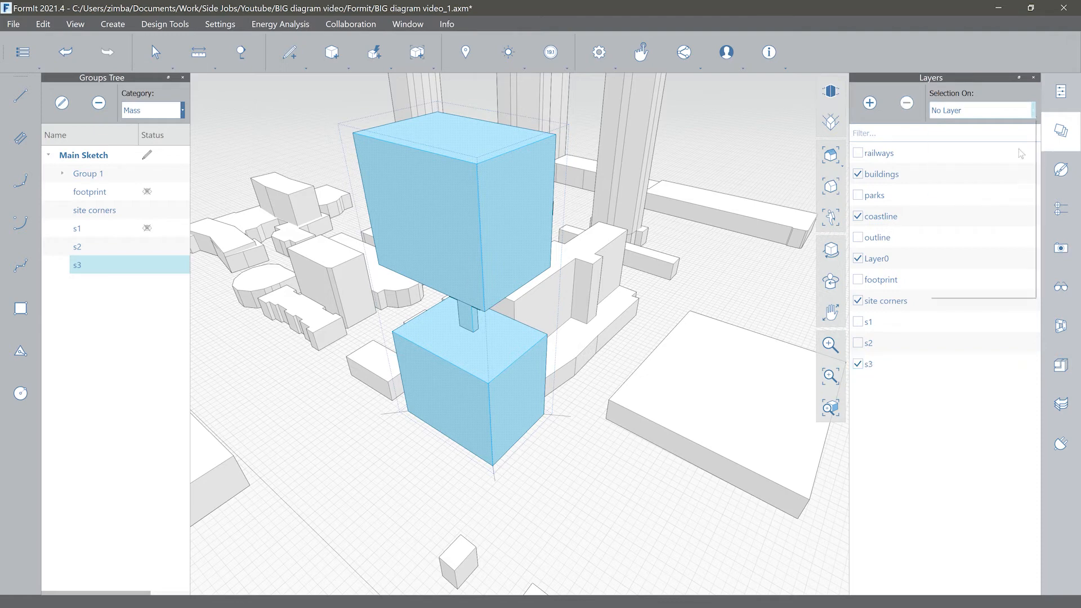
click(957, 283)
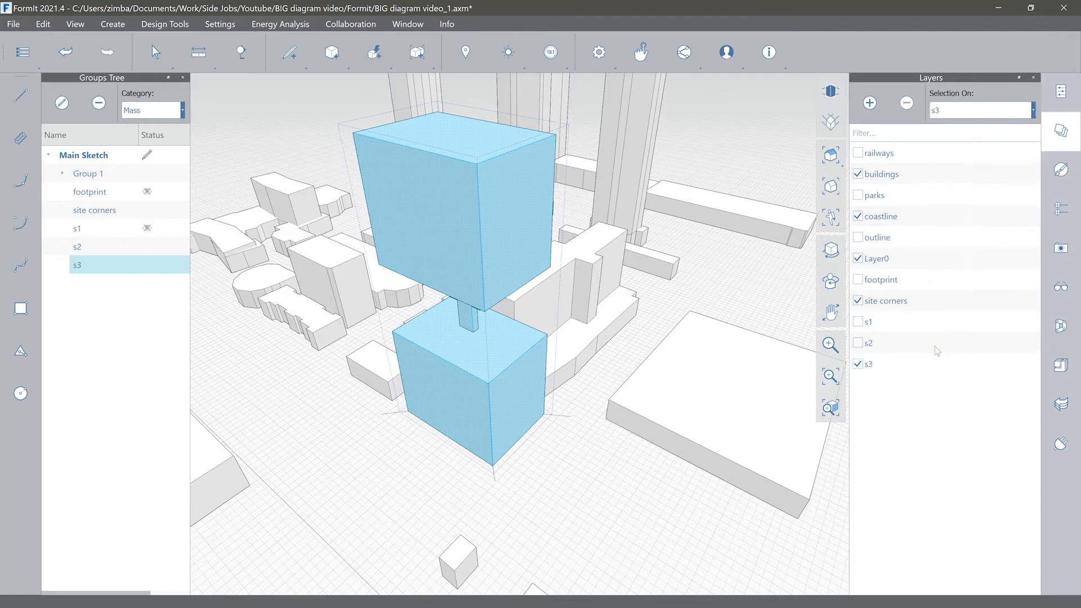
Step: Check the stage diagram on page 5 of the reference PDF in Adobe Acrobat, toggling layer s3 off and back on in FormIt
click(858, 364)
key(Escape)
key(alt+Tab)
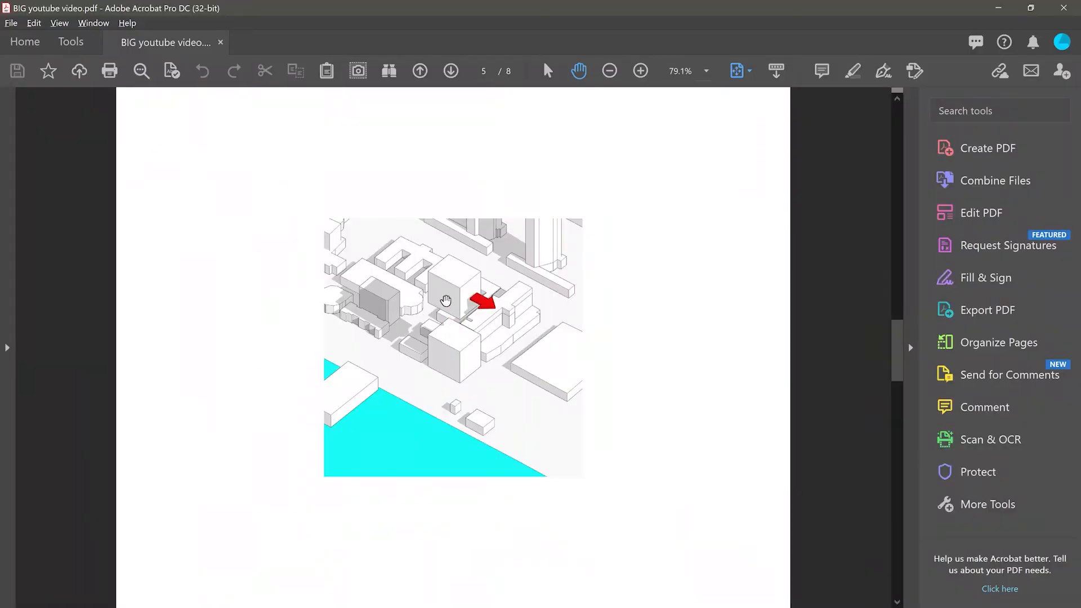
key(alt+Tab)
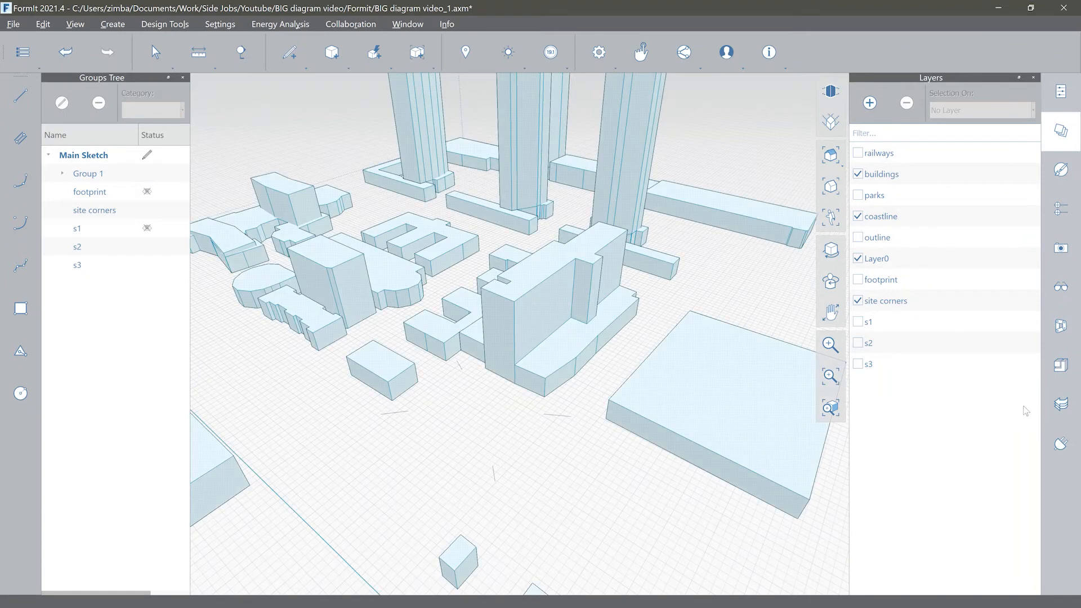
click(858, 364)
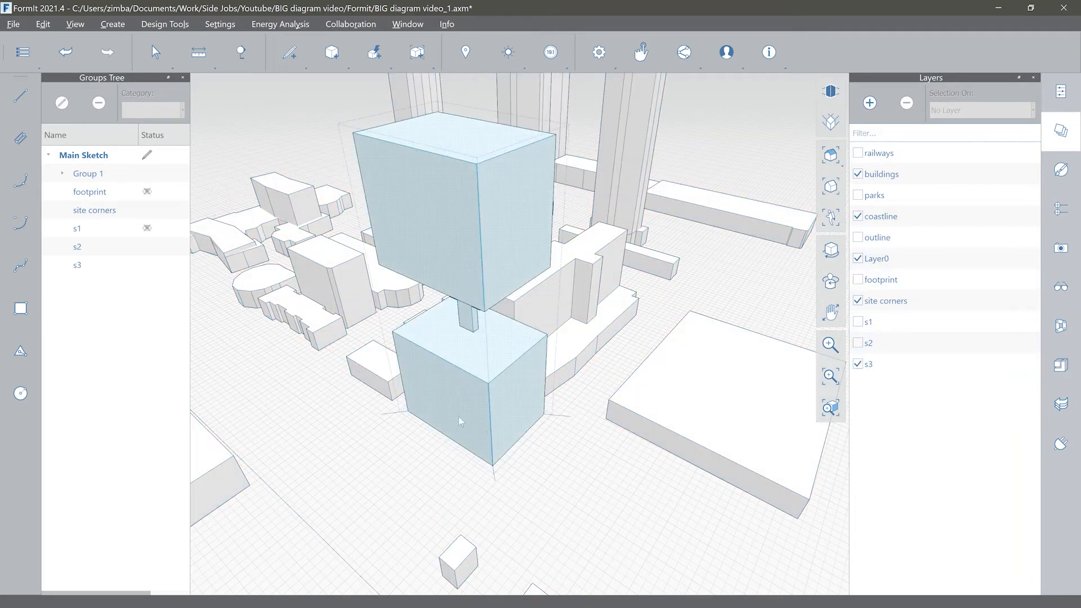
Step: Copy both boxes and the arrow from inside group s3, and return to the main sketch
double_click(454, 386)
click(447, 350)
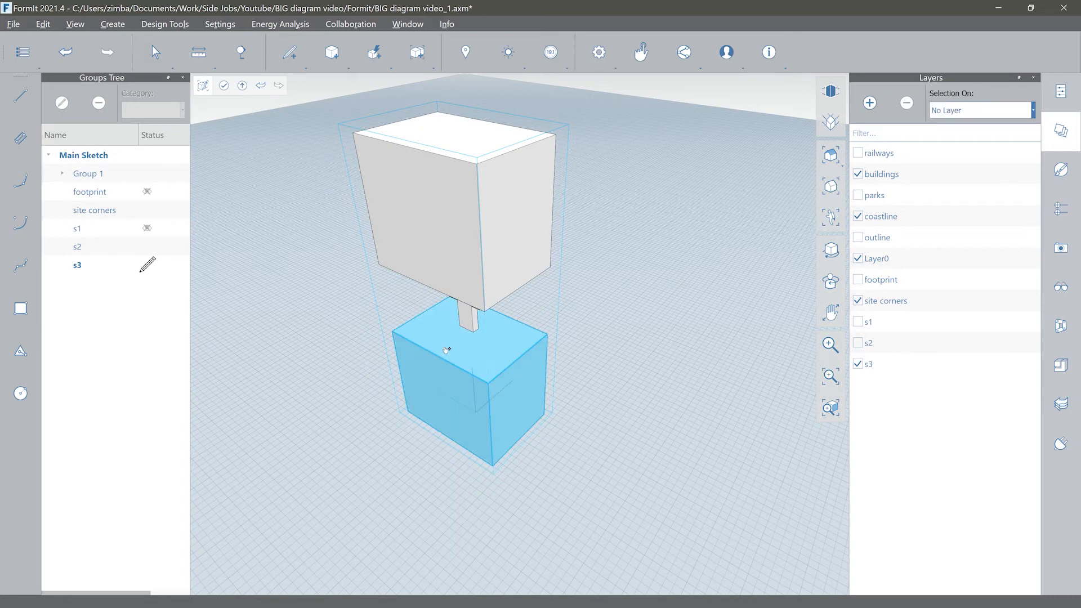
shift+double_click(455, 233)
shift+double_click(470, 319)
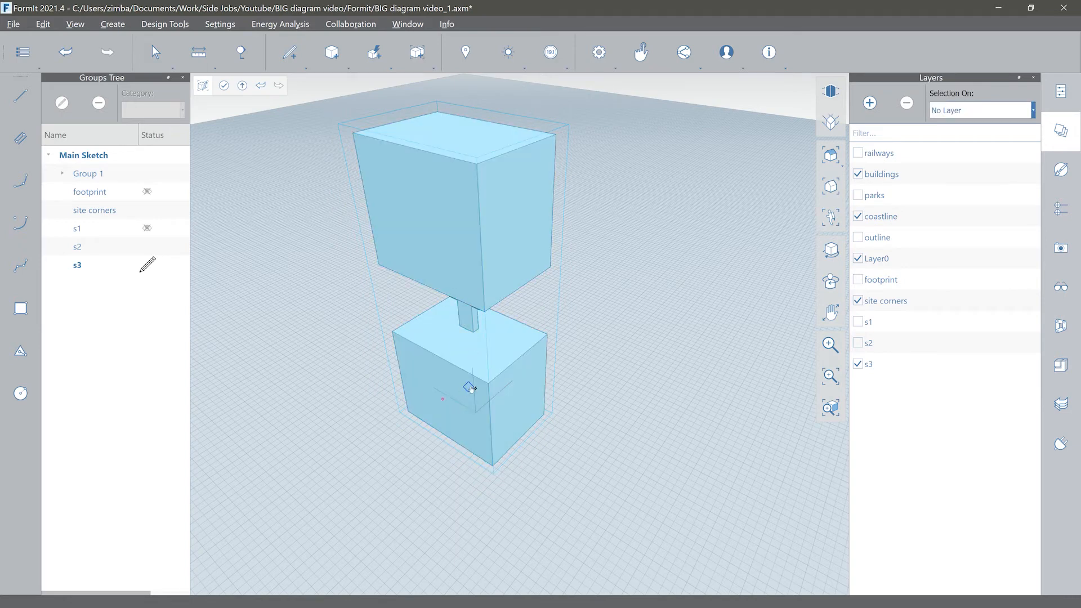
key(ctrl+c)
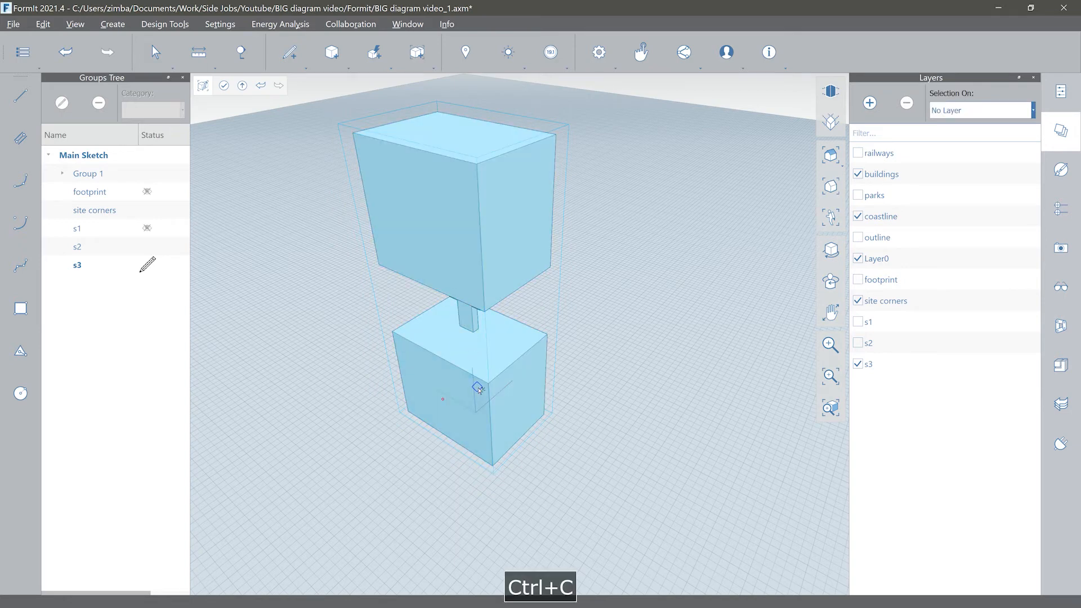
double_click(710, 348)
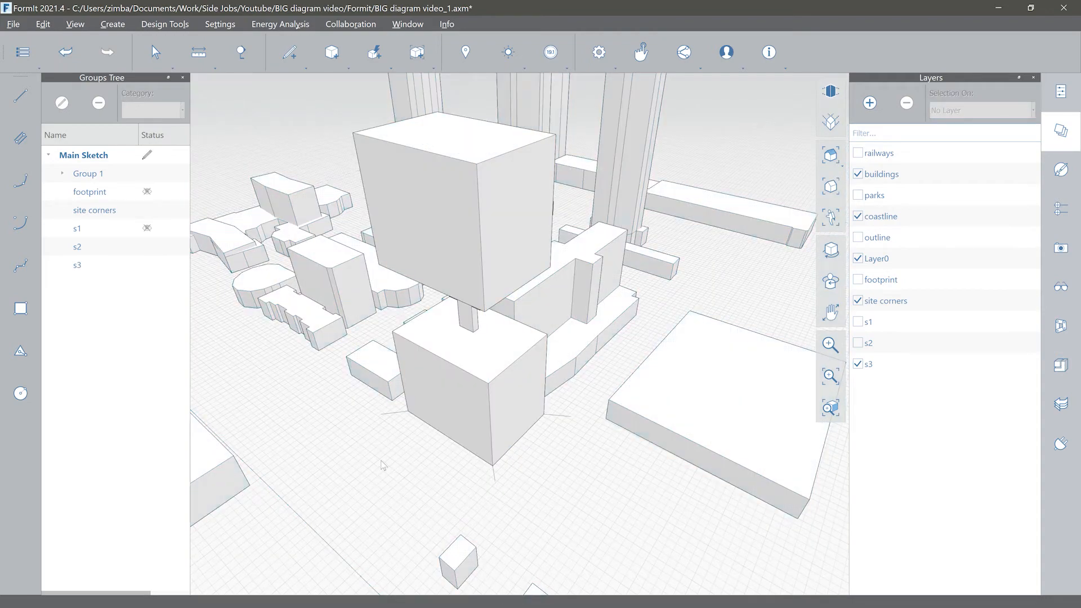
Step: Hide layer s3 and paste the copied boxes and arrow in place on the site
right_drag(384, 443, 495, 394)
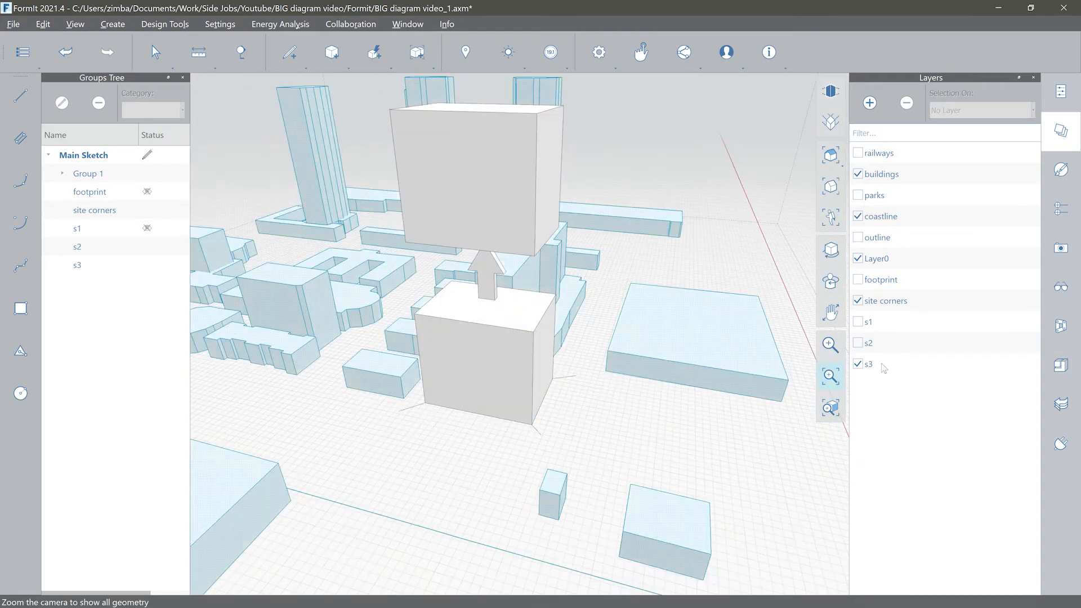
click(859, 364)
key(ctrl+v)
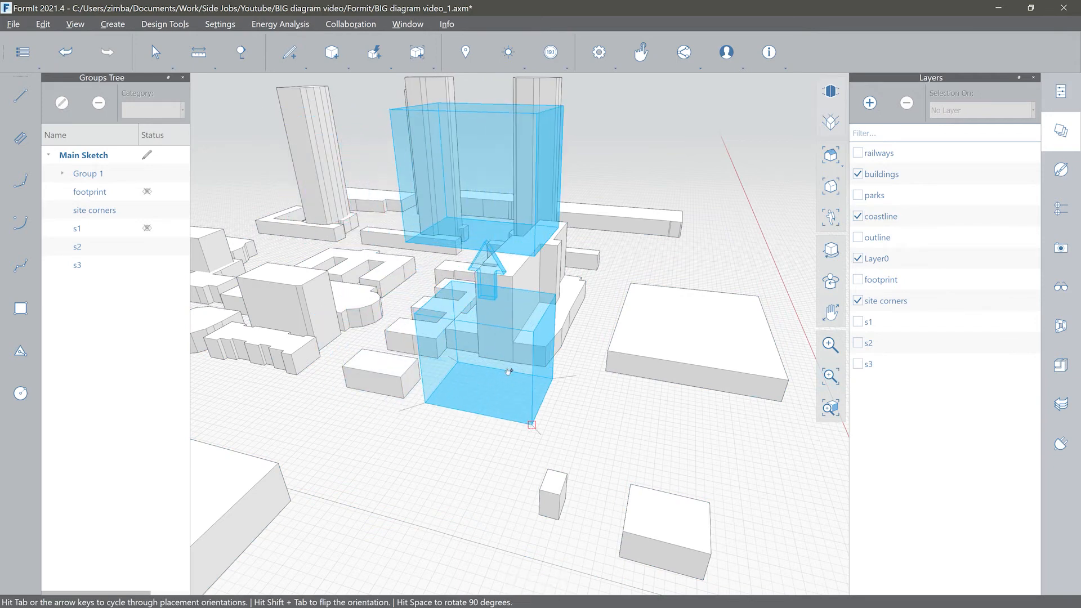
click(509, 372)
key(Escape)
Step: Move the arrow about 253 ft out from between the two boxes to the open ground beside the lower box
scroll(489, 293, up, 3)
middle_drag(491, 300, 440, 352)
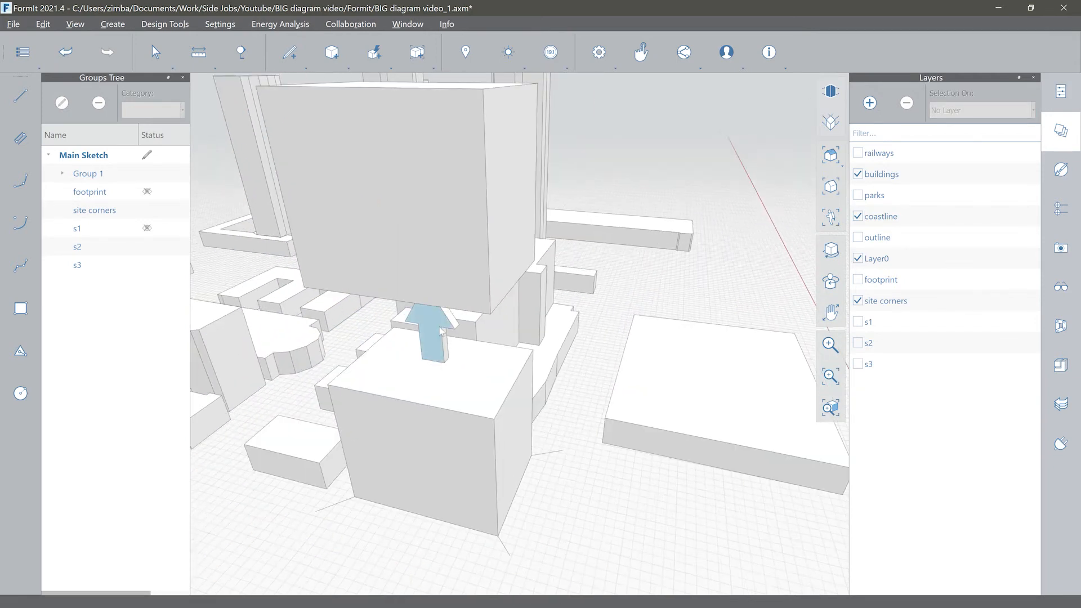
click(439, 355)
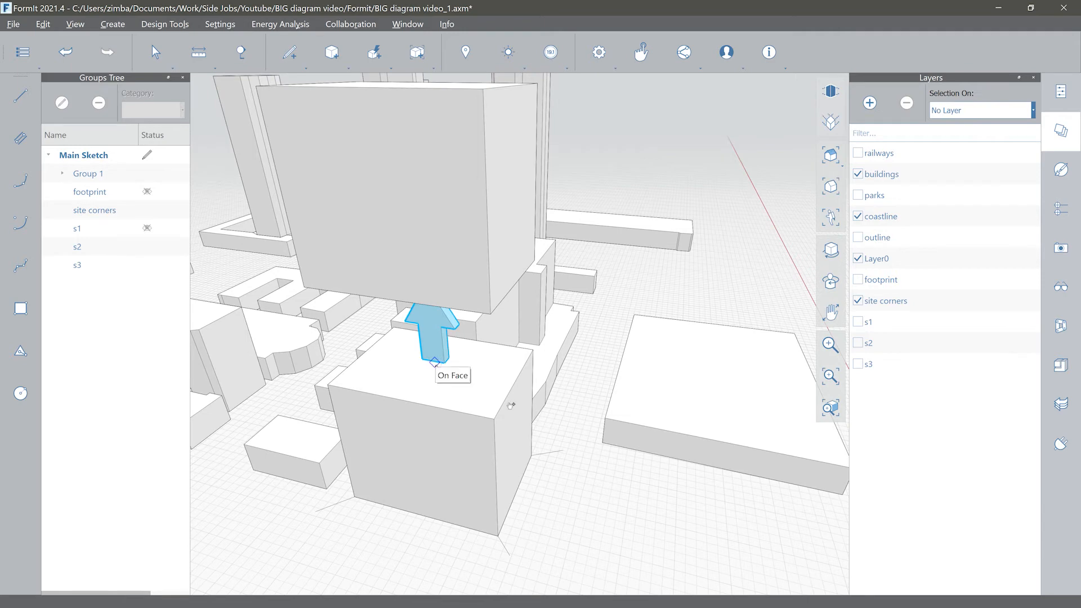
drag(436, 364, 646, 549)
key(Escape)
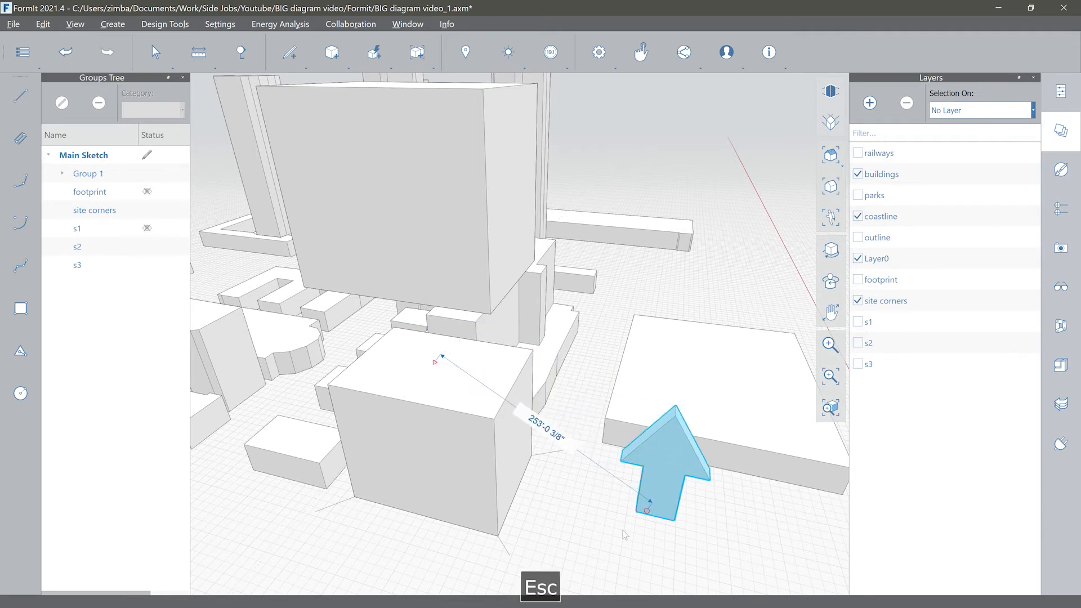
Step: Rotate the upright arrow 90° about its vertical axis
middle_drag(645, 549, 606, 400)
mouse_move(568, 363)
right_down()
mouse_move(548, 366)
mouse_move(558, 367)
right_up()
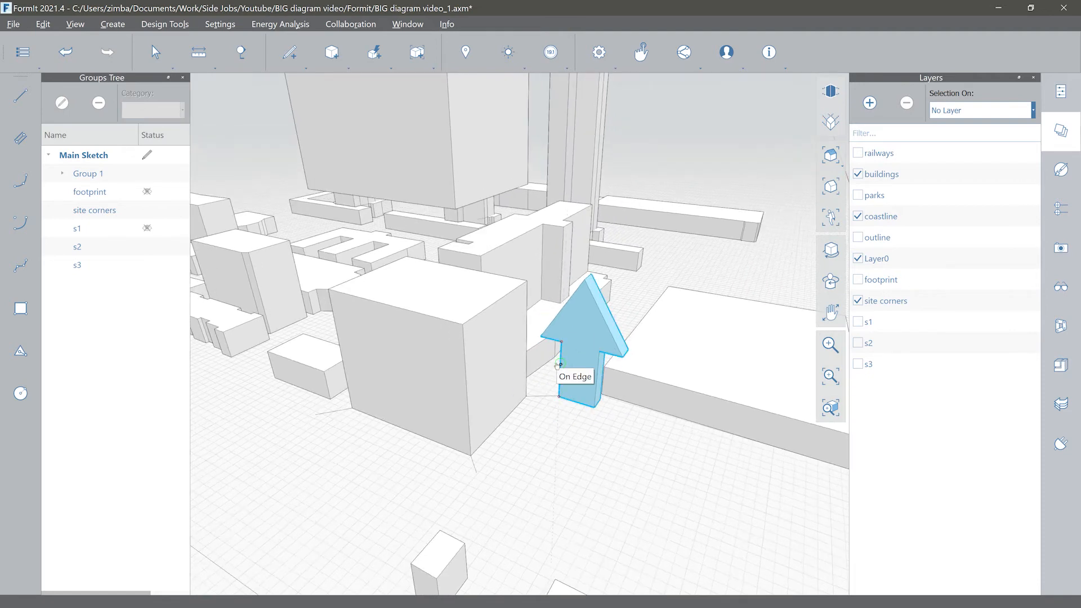
key(q)
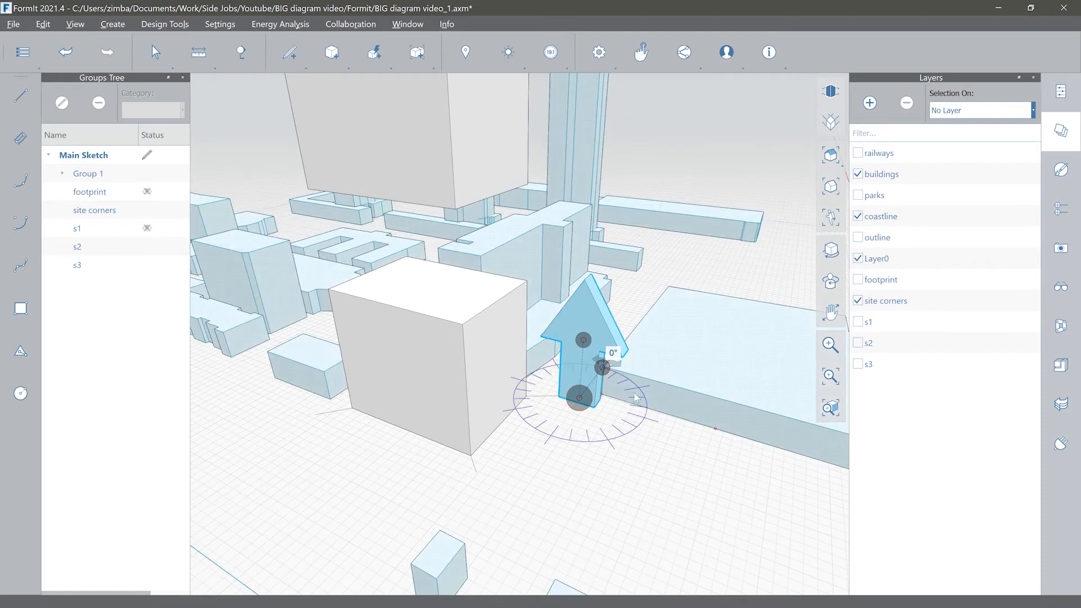
text(90)
key(Return)
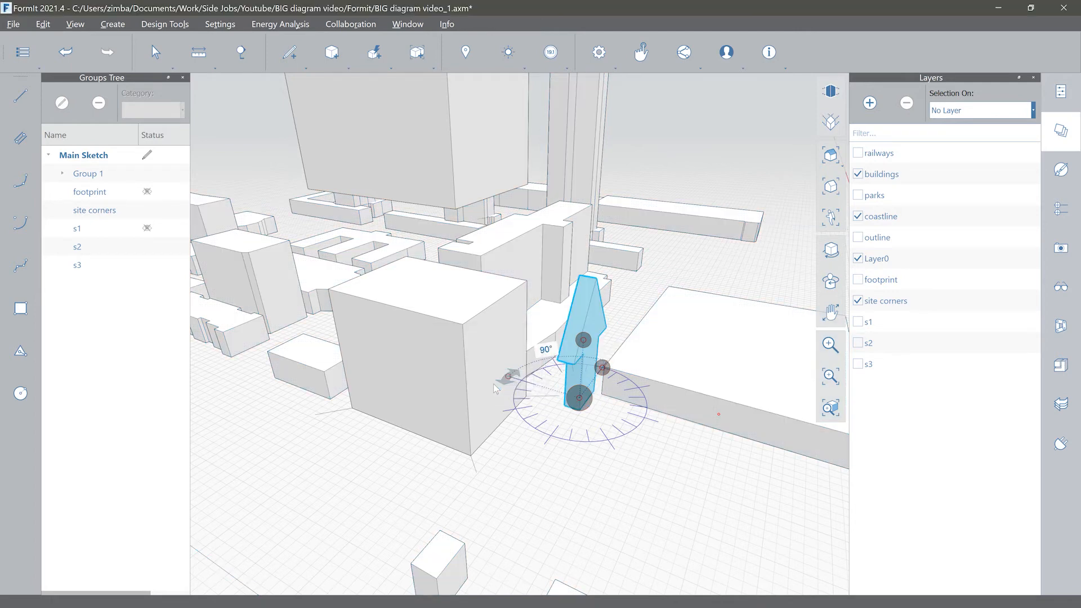
Step: Rotate the arrow 90° in a vertical plane about its base so it lies flat, pointing away from the boxes
click(580, 399)
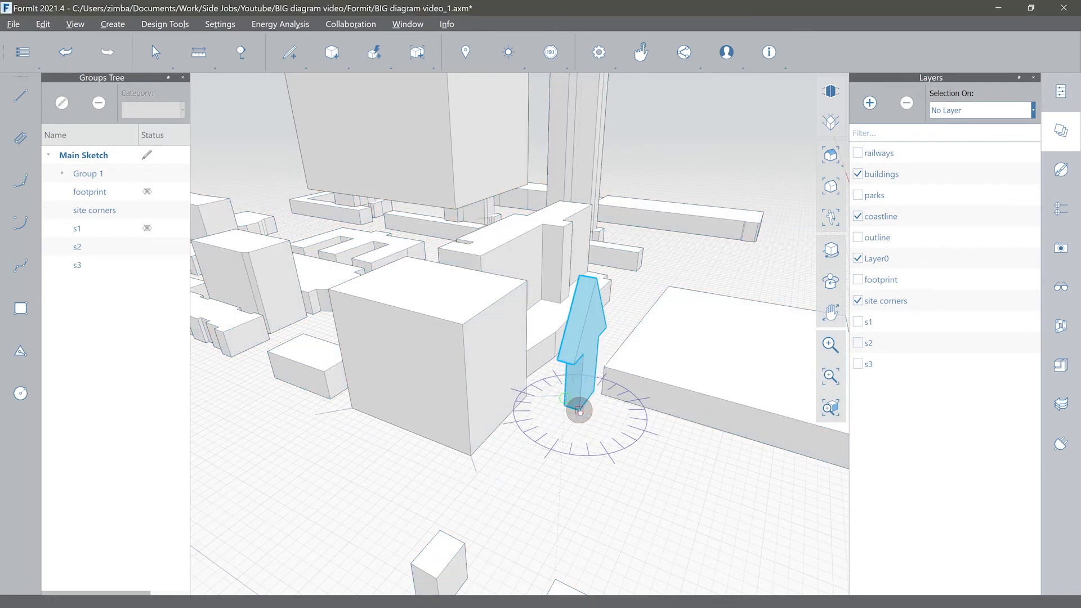
click(580, 410)
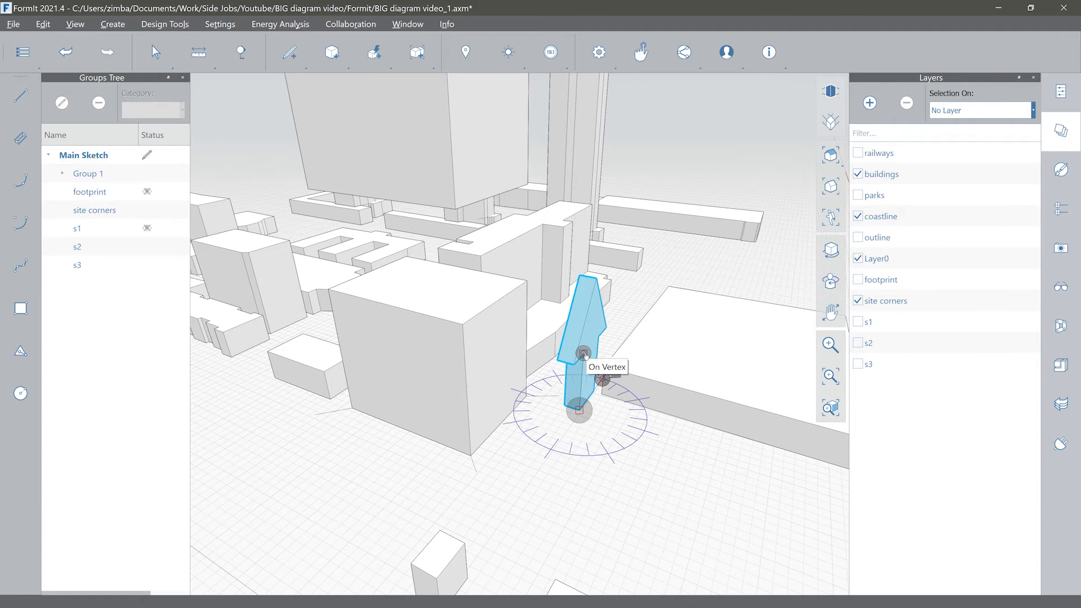
key(Right)
key(Left)
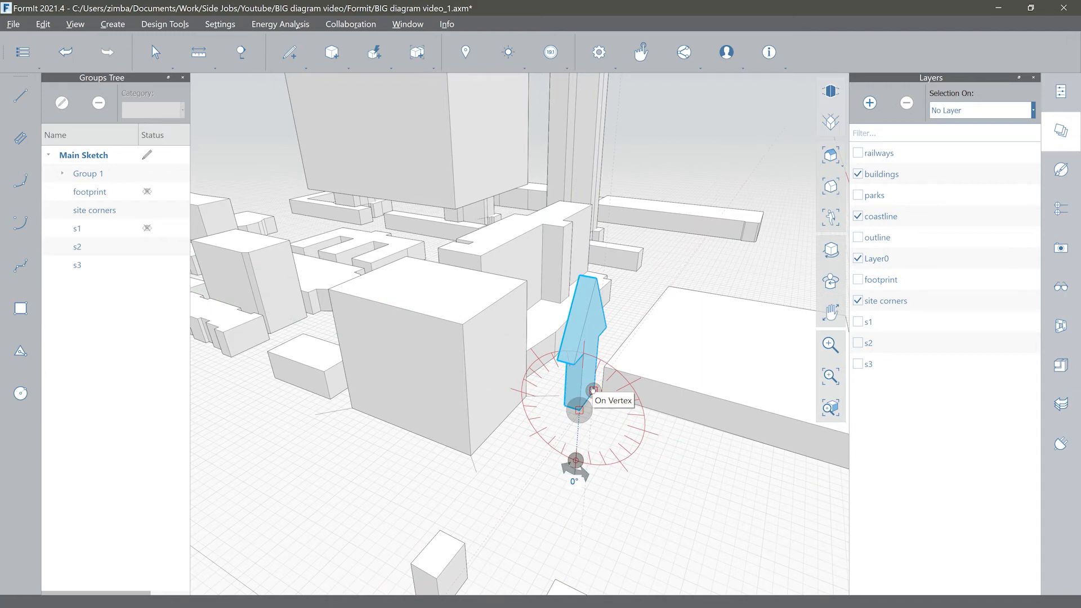
text(90)
key(Return)
key(Escape)
key(Escape)
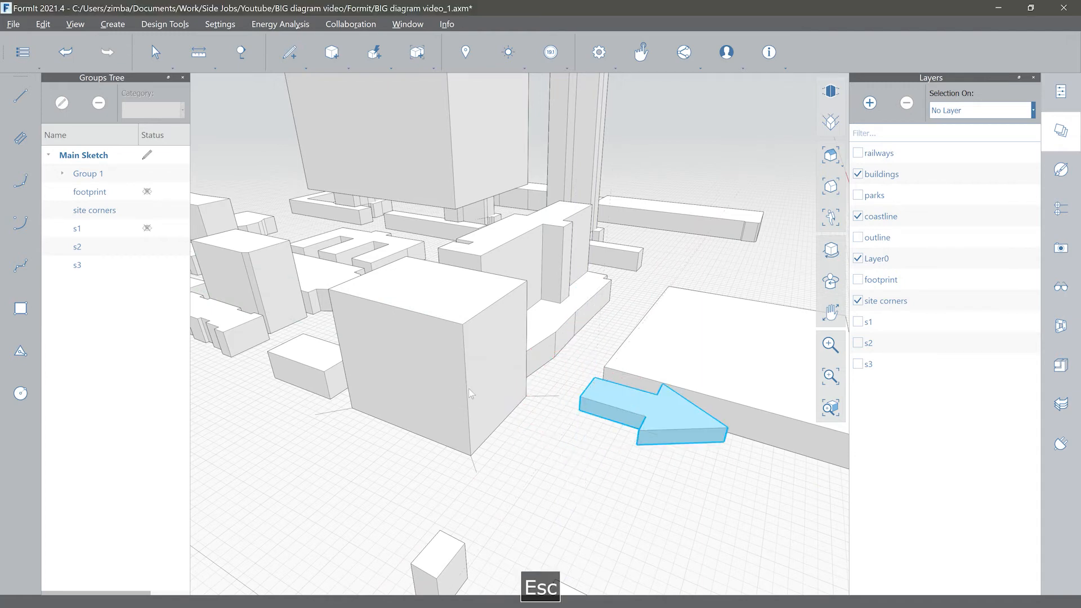
Step: Move the flat arrow up beside the upper box's side face, pointing outward
scroll(558, 416, down, 3)
middle_drag(562, 416, 563, 449)
click(592, 440)
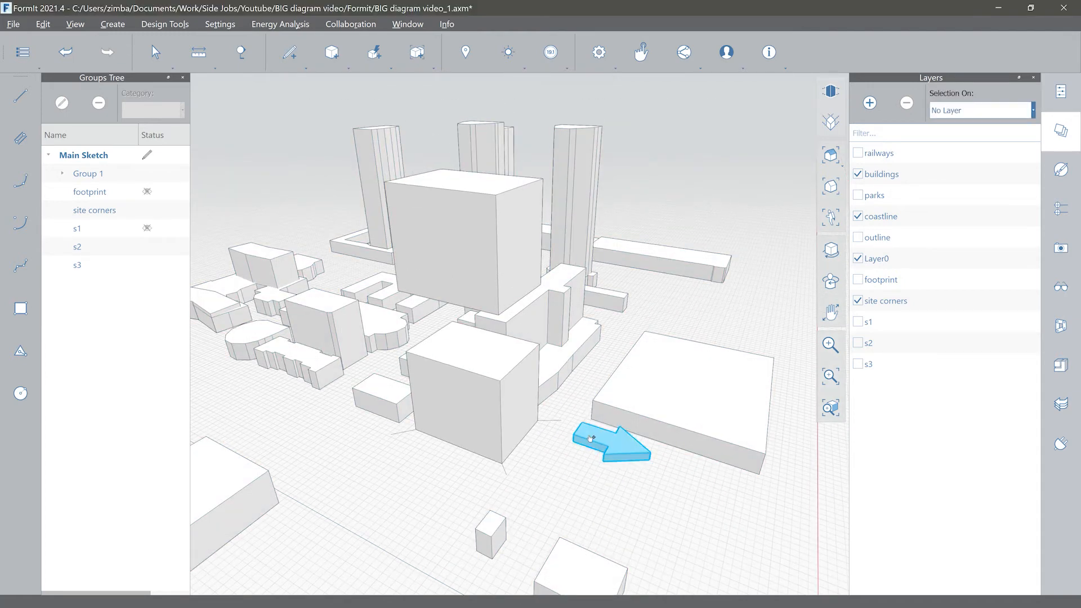
scroll(577, 423, up, 4)
click(573, 420)
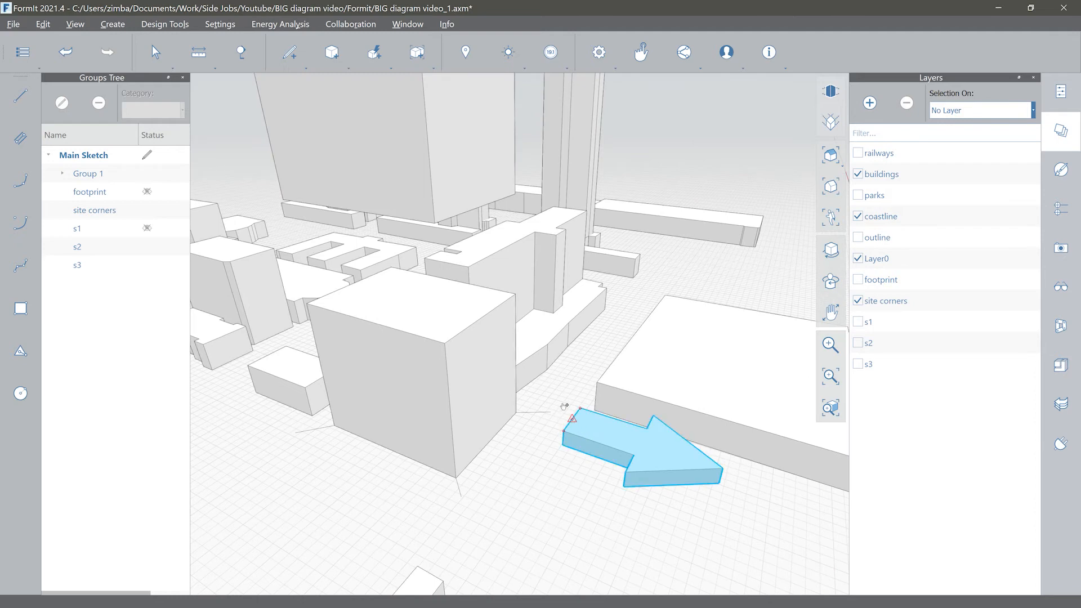
scroll(571, 415, down, 3)
middle_drag(566, 383, 592, 459)
scroll(527, 338, up, 3)
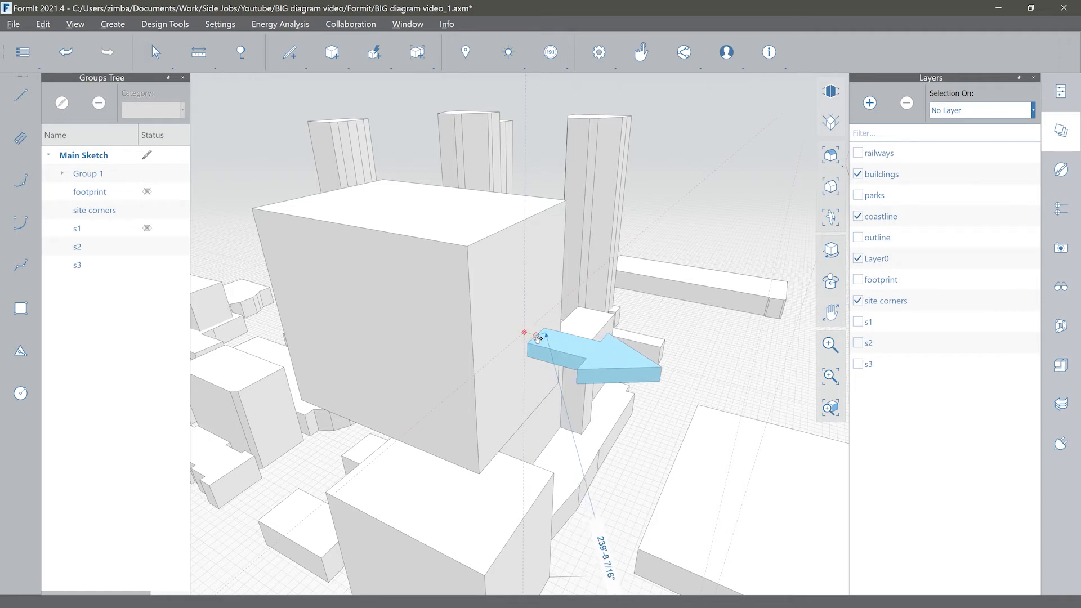
key(Escape)
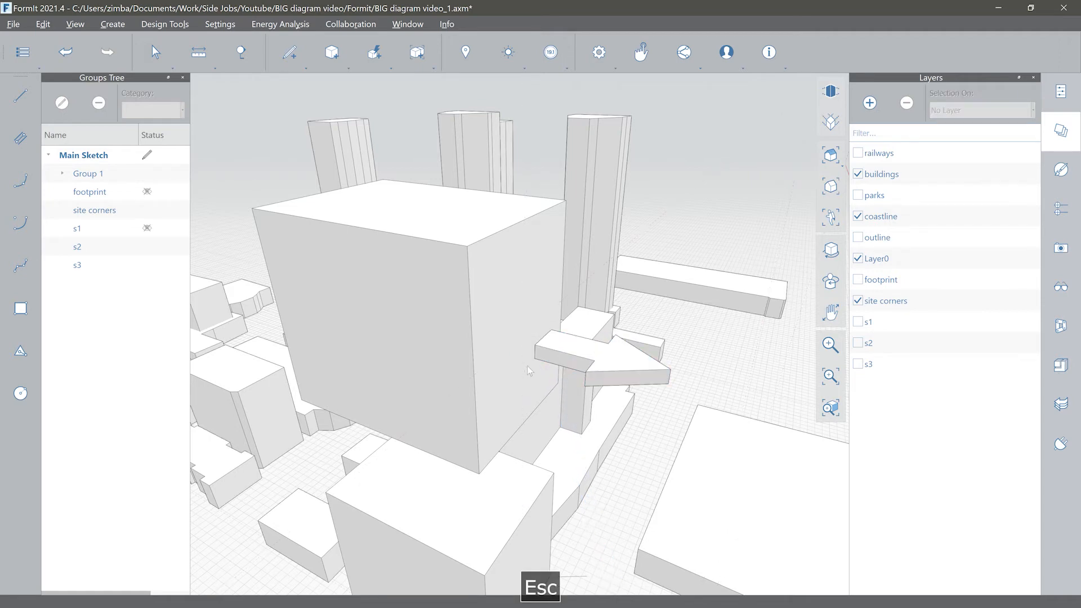
Step: Group the upper box, lower box and arrow, and name the group s4
scroll(490, 424, down, 3)
scroll(489, 425, down, 4)
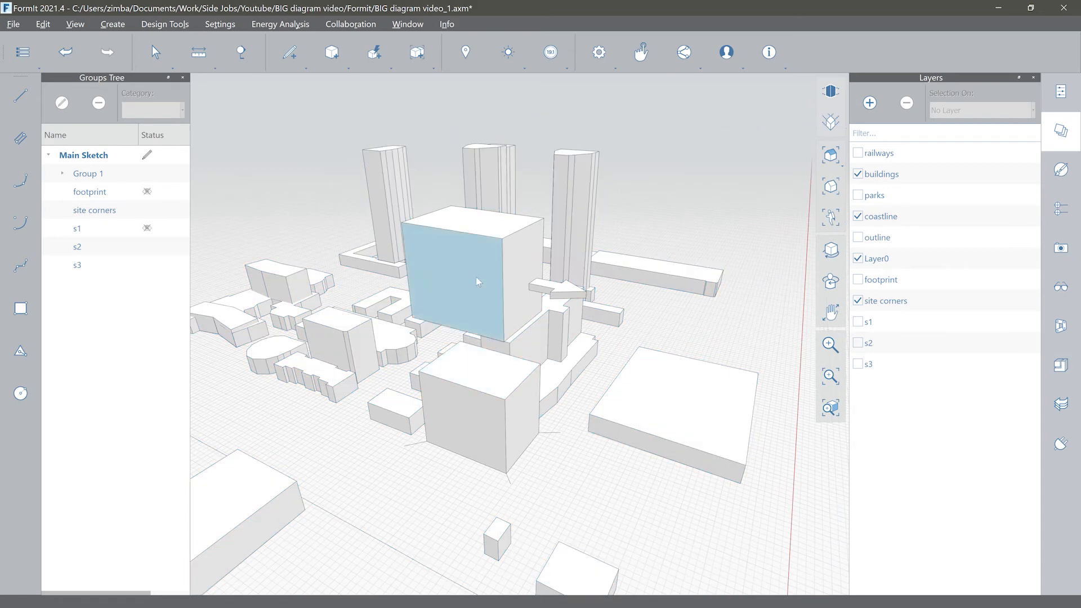
click(475, 277)
shift+click(473, 383)
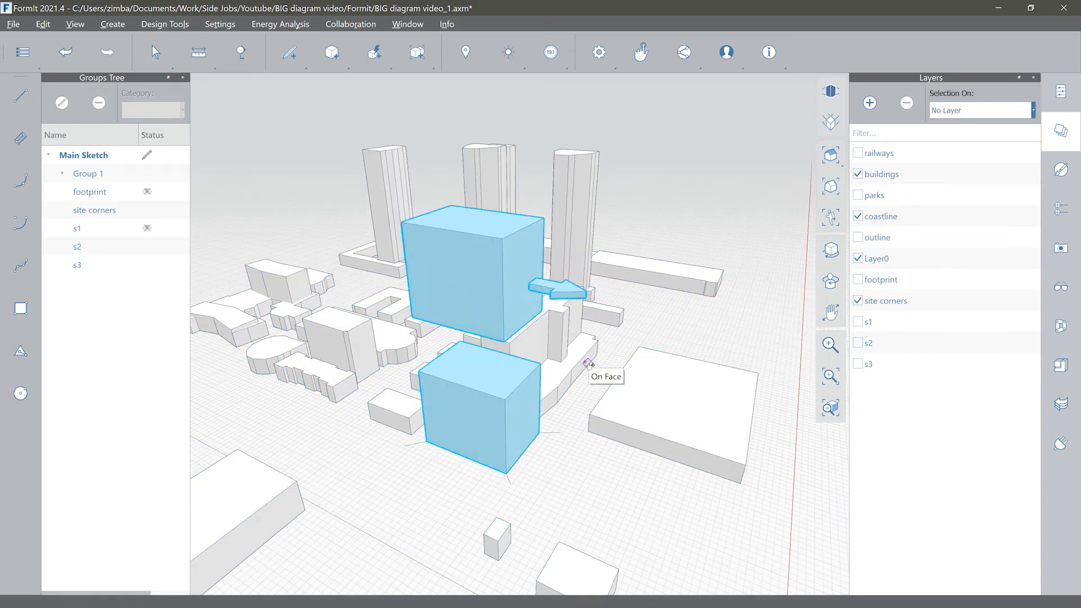
key(g)
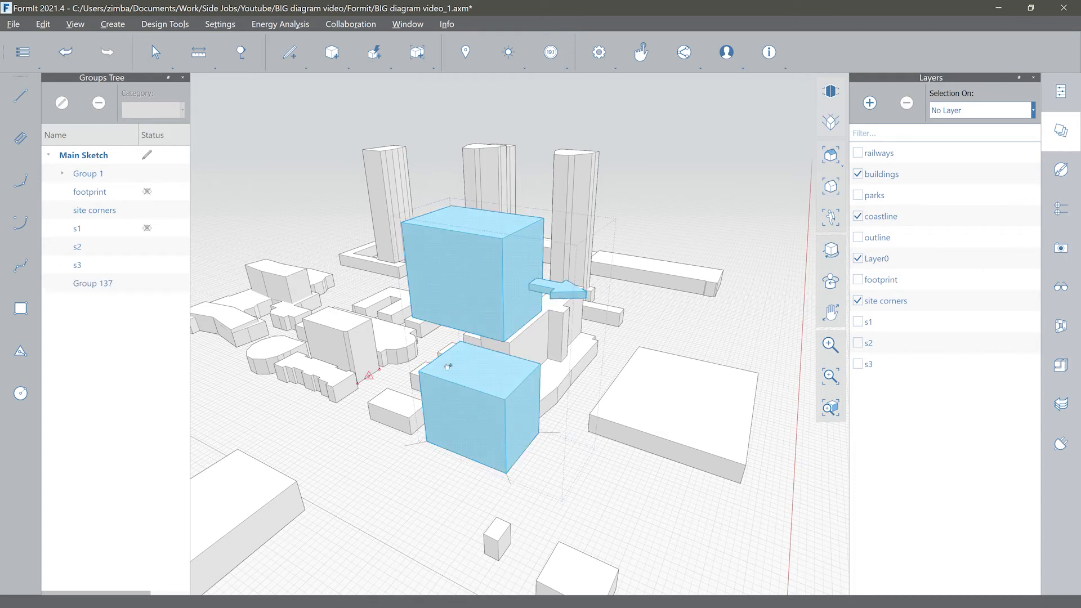
double_click(93, 282)
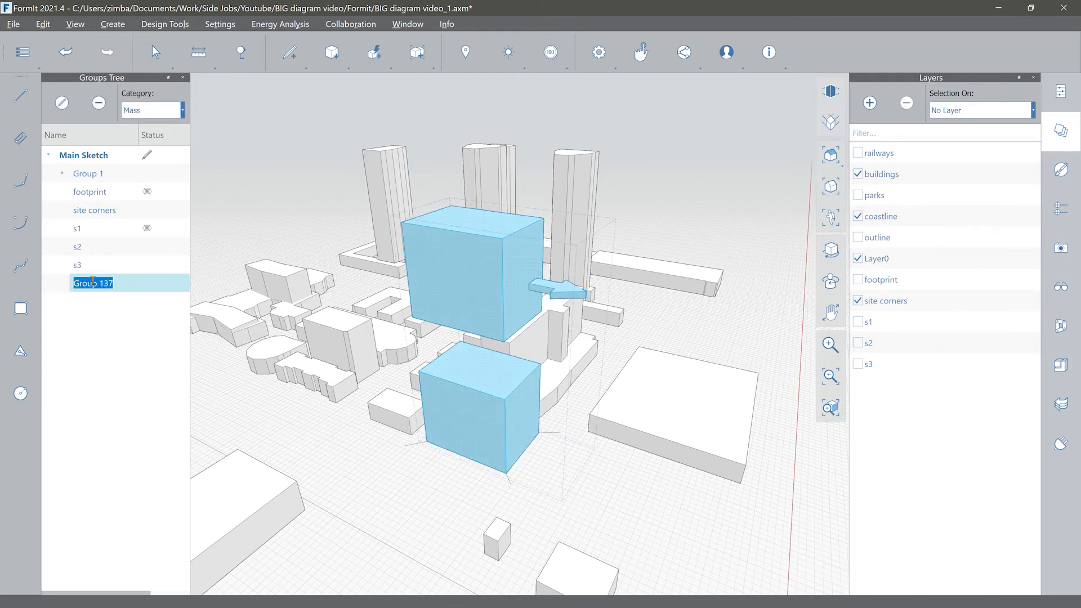
text(s4)
key(Return)
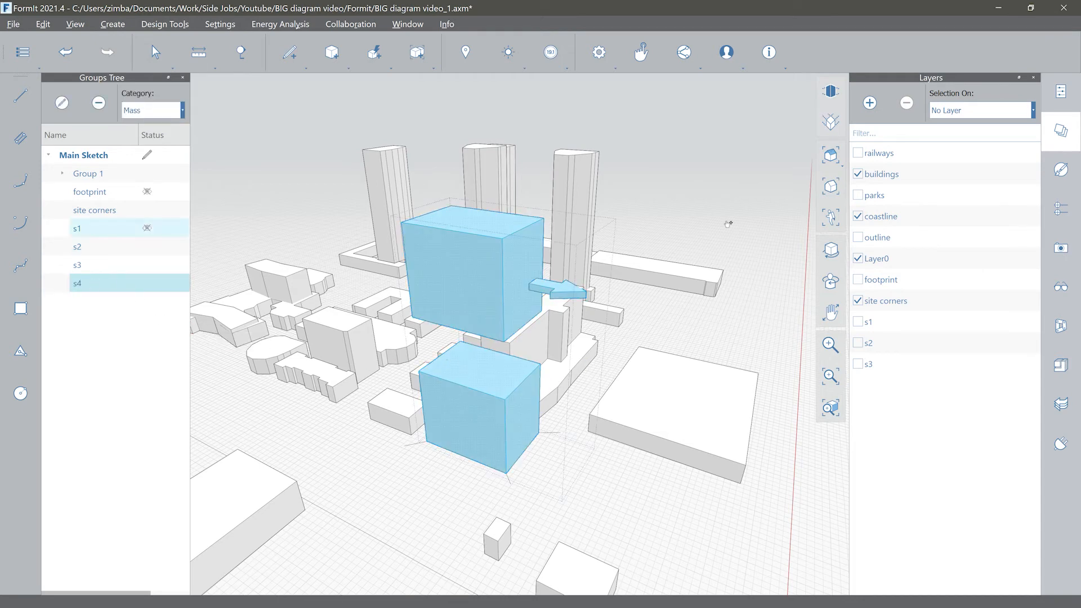
Step: Create a layer named s4, assign the s4 group to it, and hide the layer
click(870, 103)
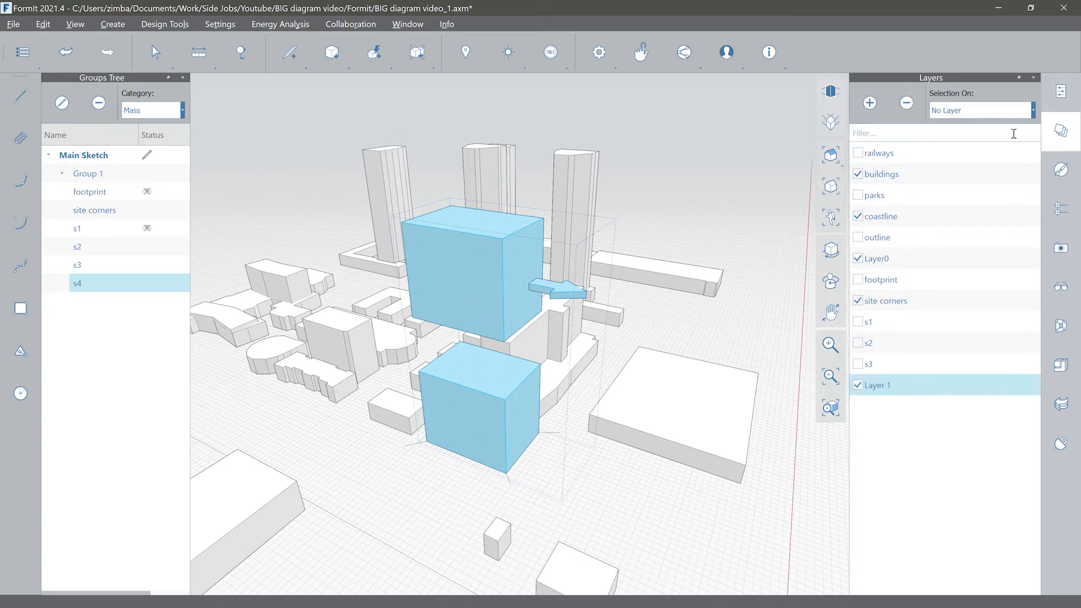
double_click(877, 387)
text(s4)
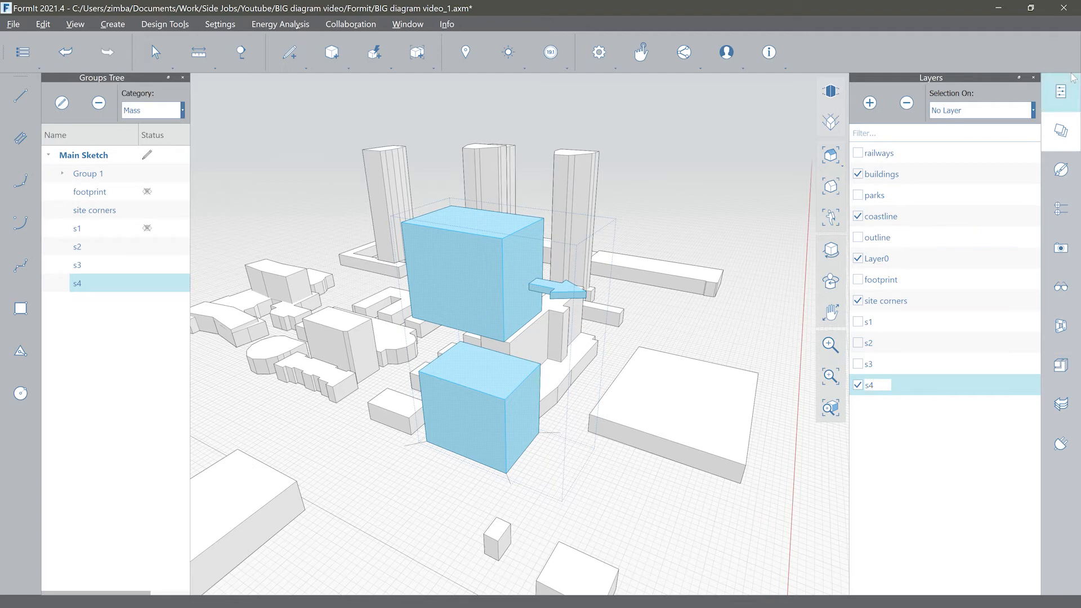
click(1035, 111)
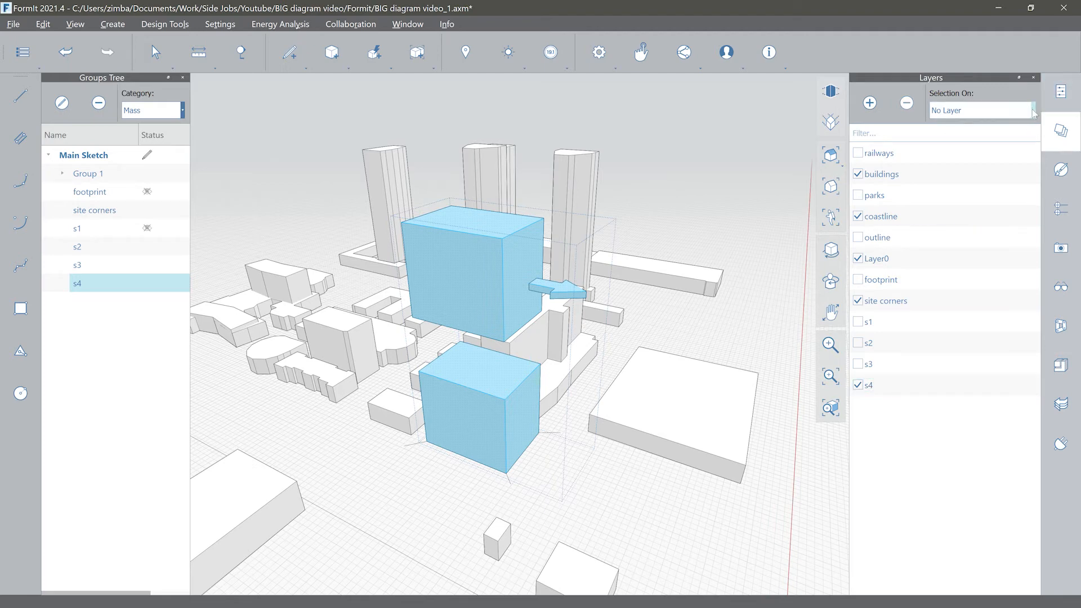
click(1035, 111)
click(969, 307)
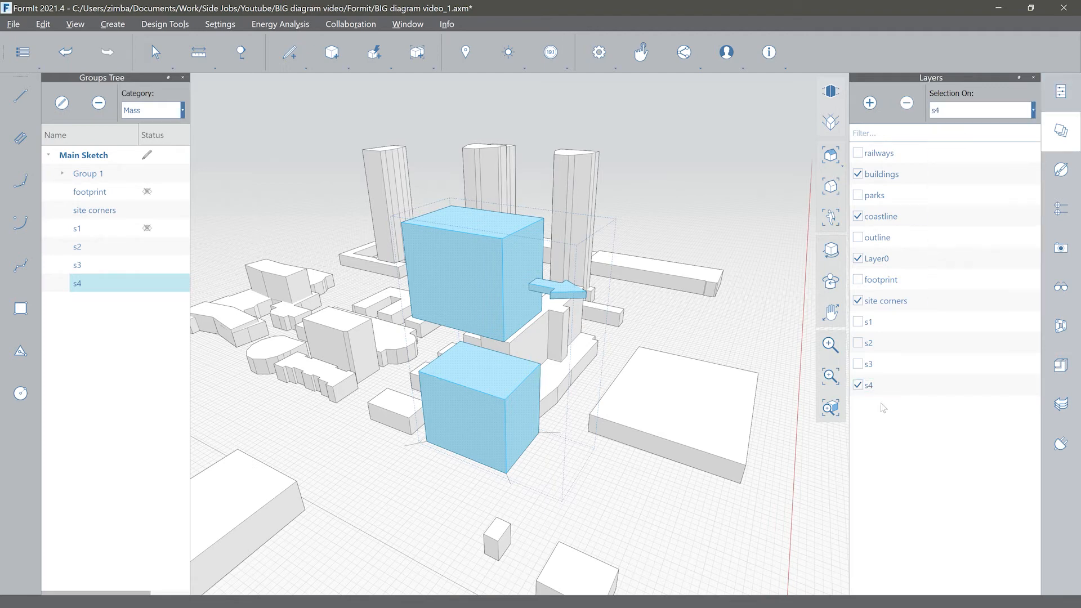
click(859, 385)
Step: Check the BIG youtube video PDF and review the s4 massing by temporarily showing its layer in FormIt
key(alt+Tab)
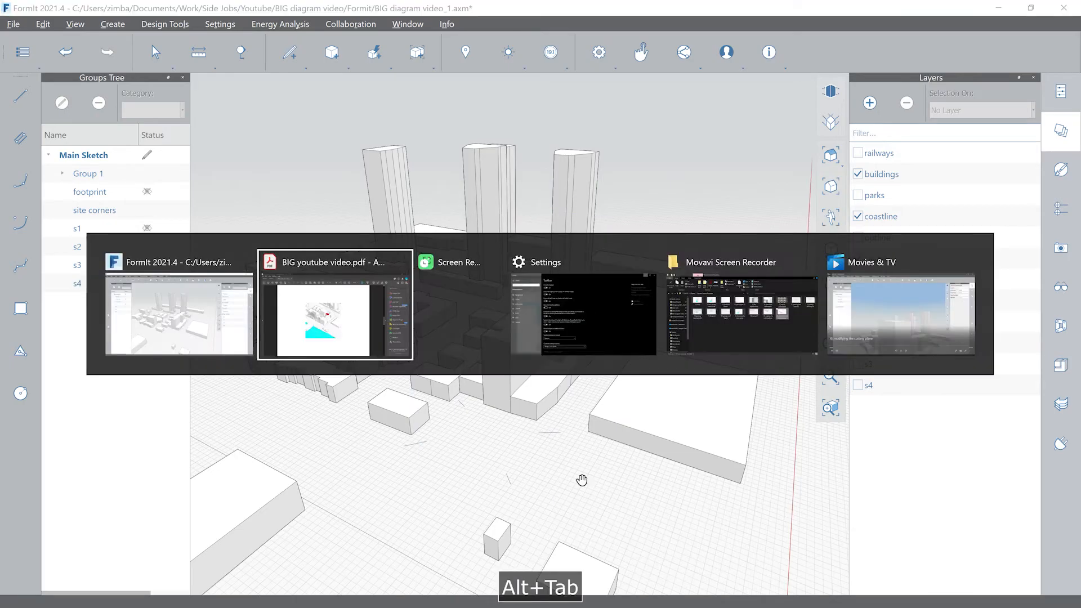
key(alt+Tab)
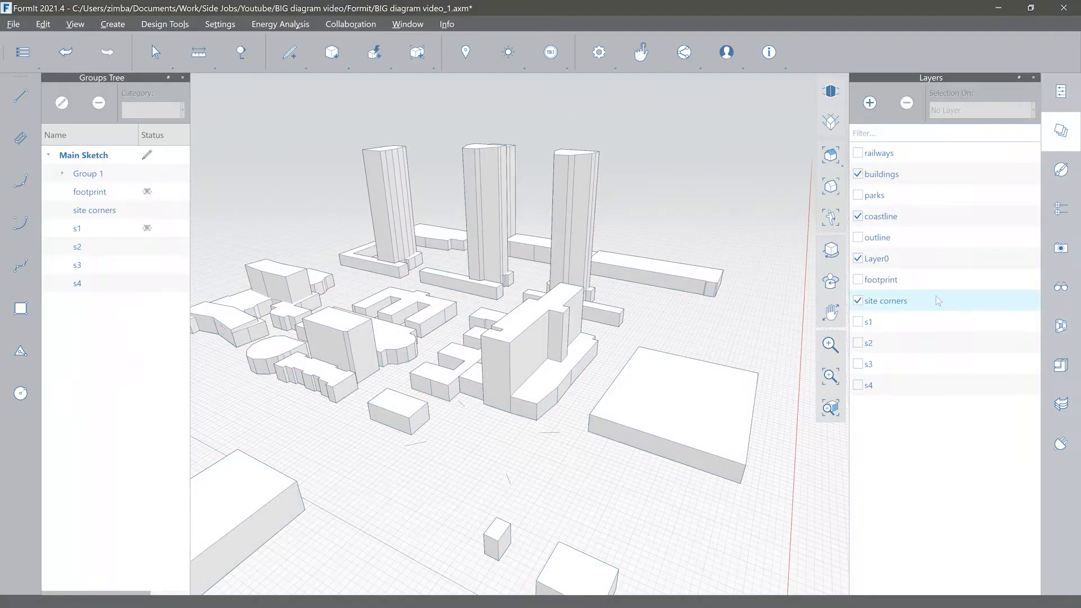
click(858, 385)
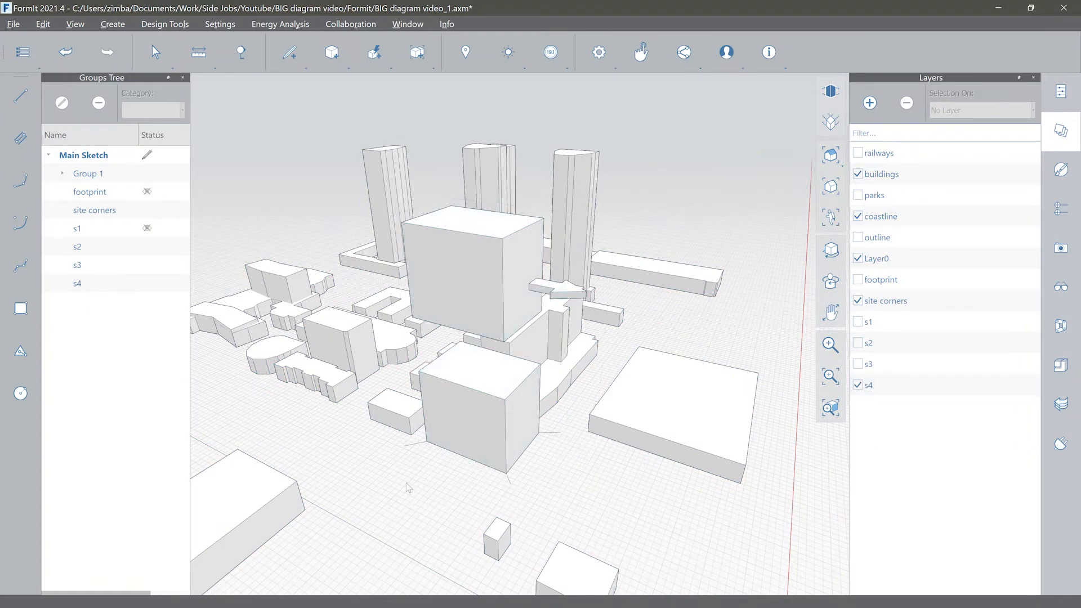
click(858, 385)
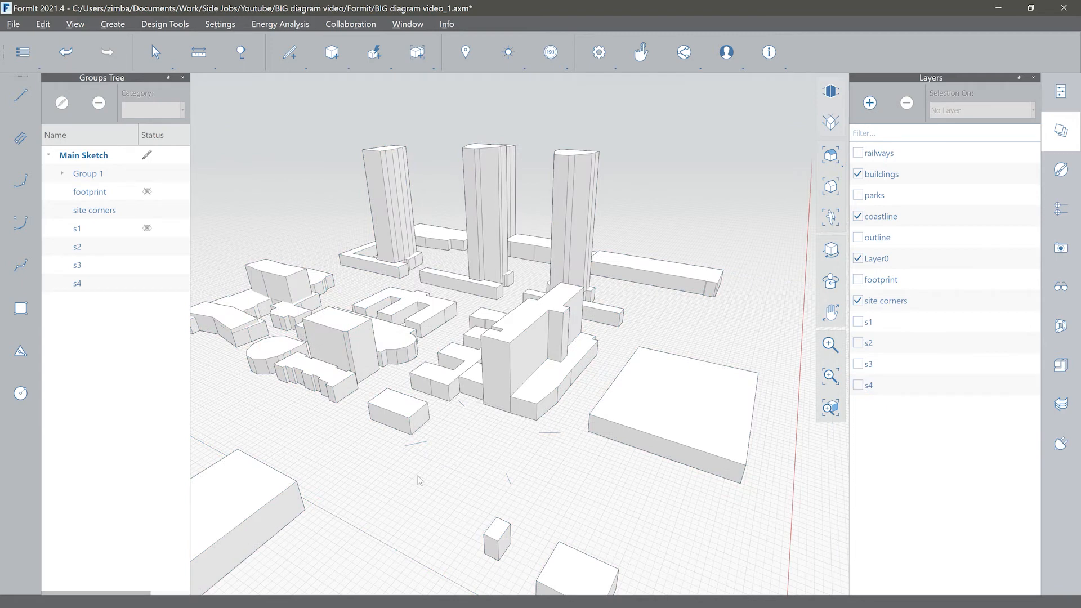
Step: Paste another copy of the two boxes and vertical arrow in place on the site
key(ctrl+v)
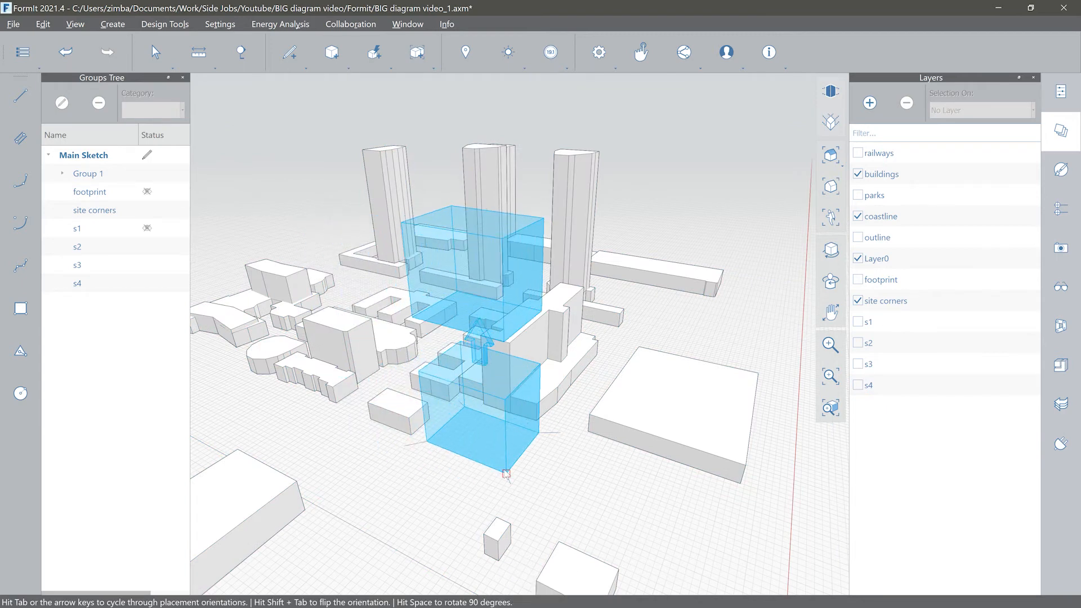
click(492, 507)
key(Escape)
scroll(480, 366, up, 2)
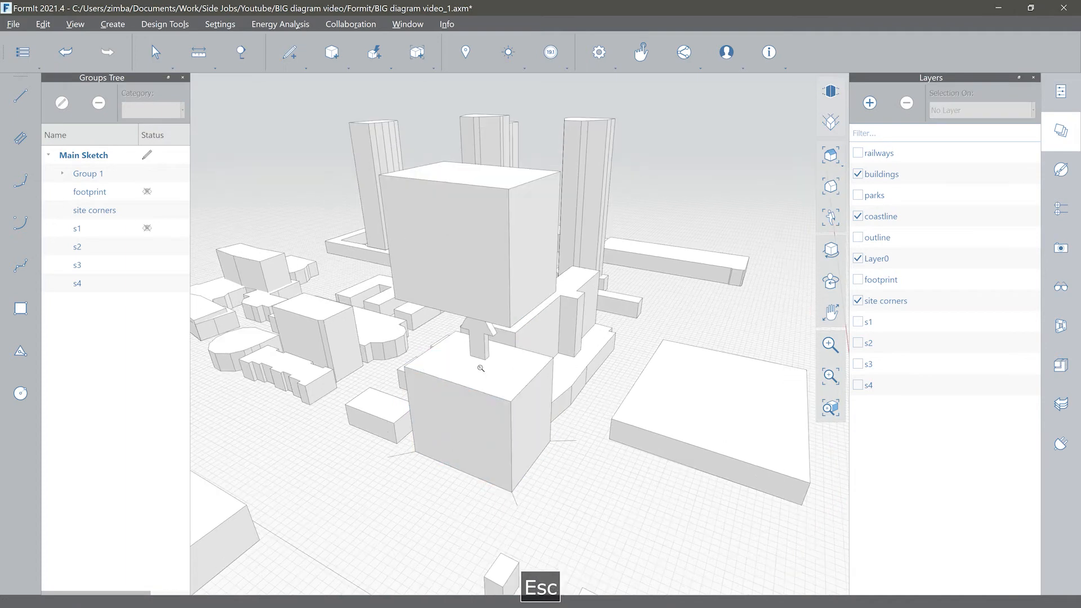
Step: Delete the vertical arrow between the boxes and extend the upper box's right-hand side face outward by 80'
double_click(477, 336)
key(Delete)
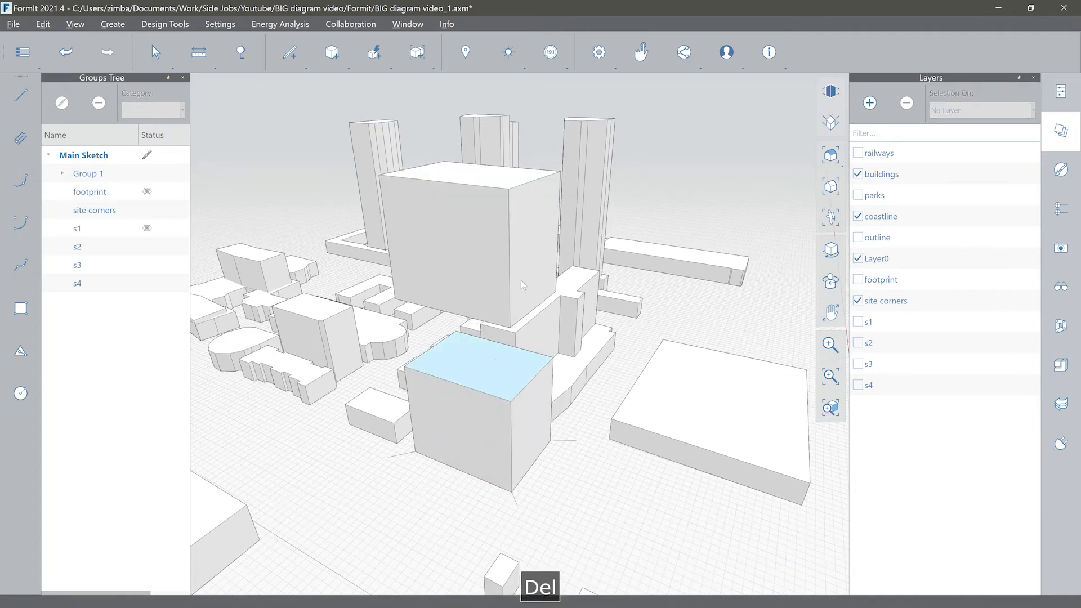
click(534, 320)
right_drag(534, 320, 483, 304)
click(479, 271)
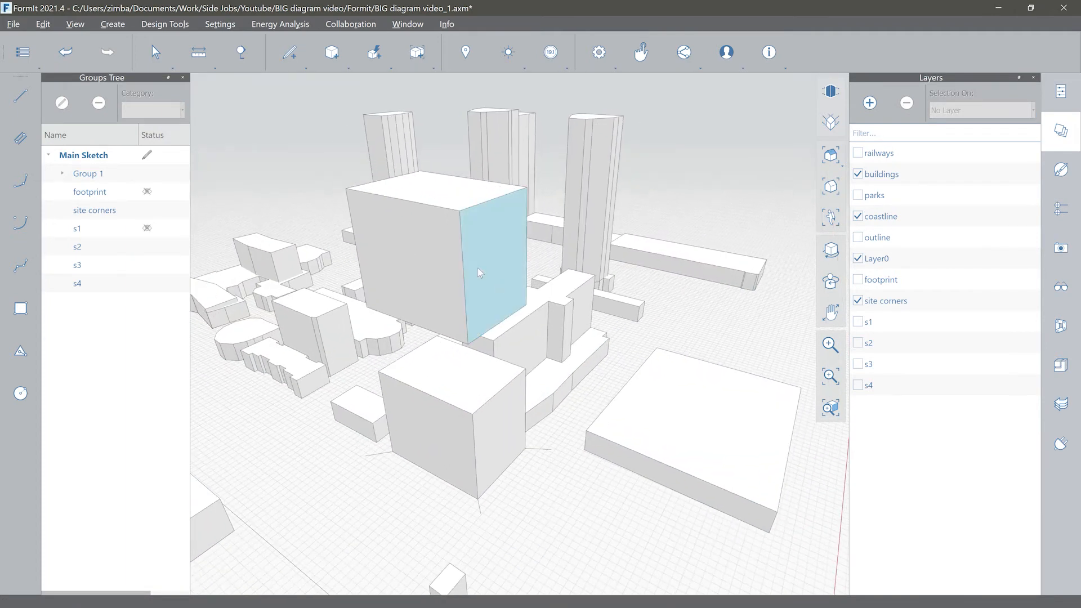
drag(495, 275, 552, 298)
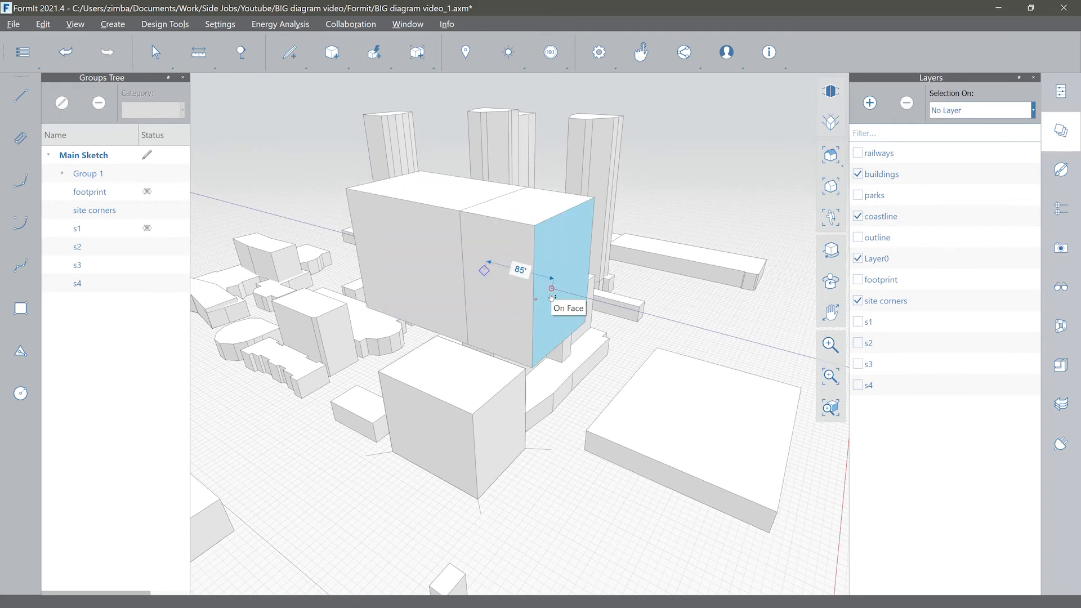
text(80)
key(Return)
key(Escape)
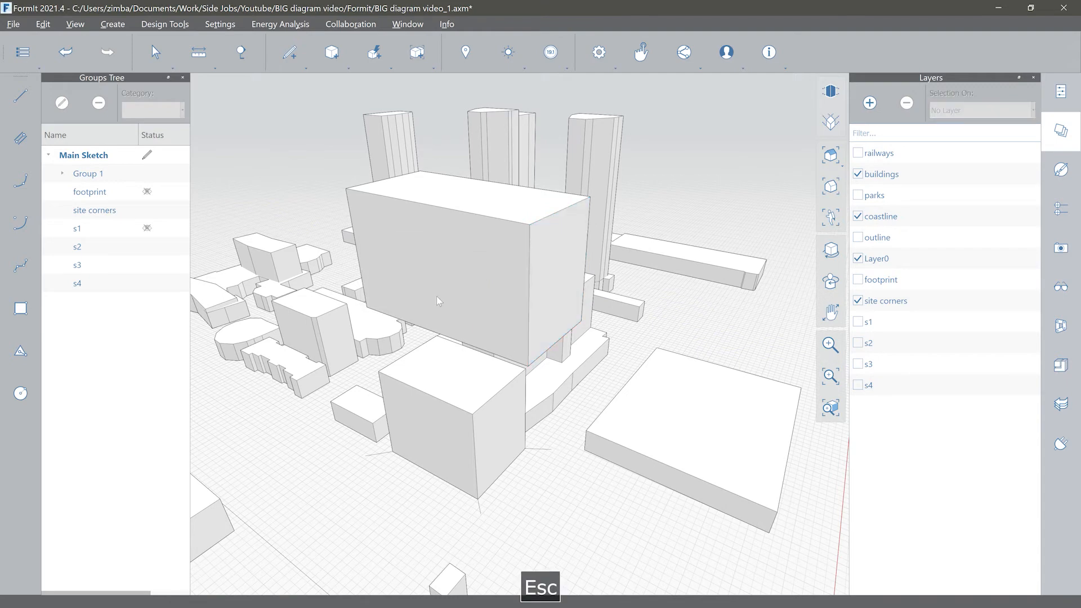
Step: Hide the buildings and site corners layers, group the upper and lower boxes, and name the group s5
scroll(446, 380, down, 3)
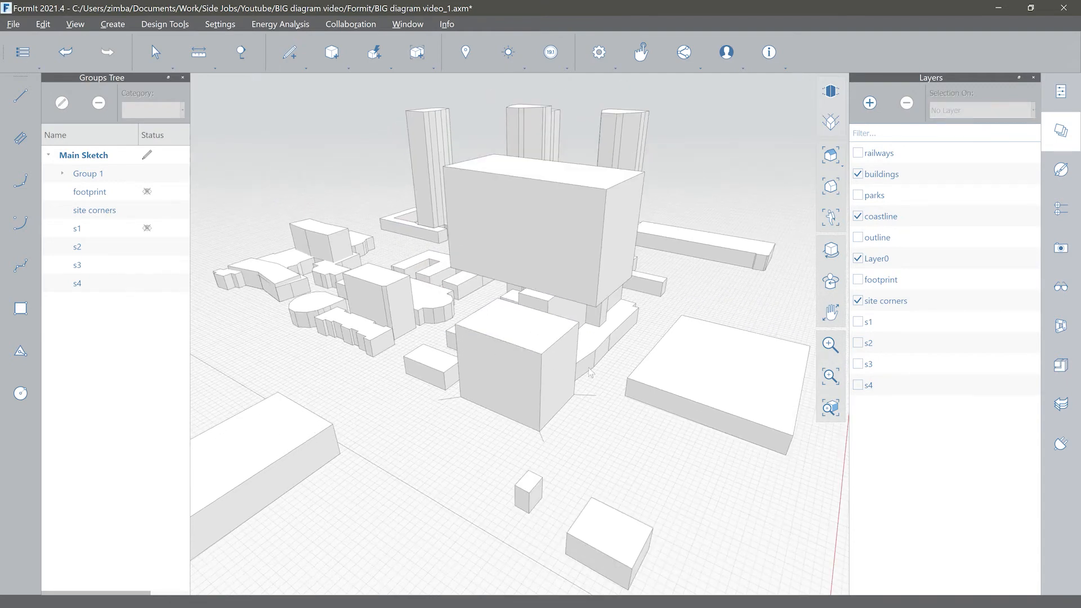
right_click(541, 362)
click(695, 486)
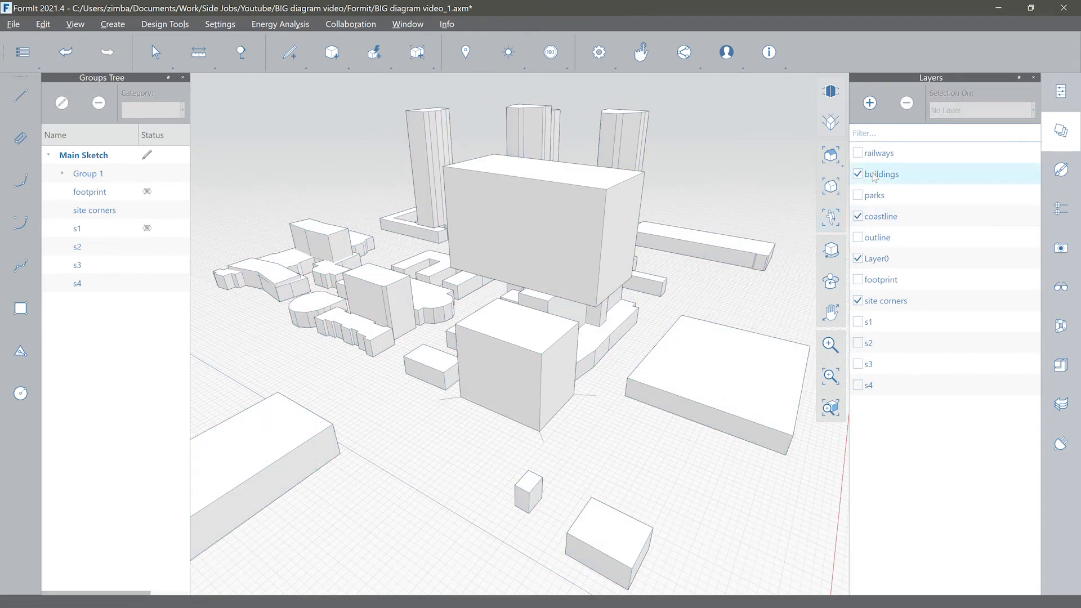
click(858, 174)
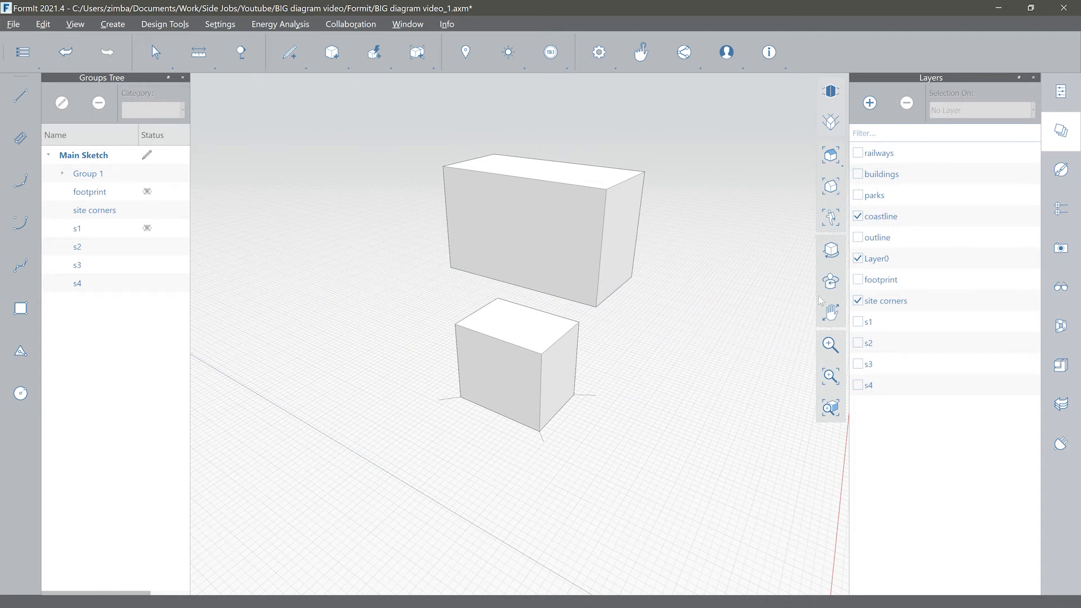
click(858, 301)
drag(538, 256, 727, 446)
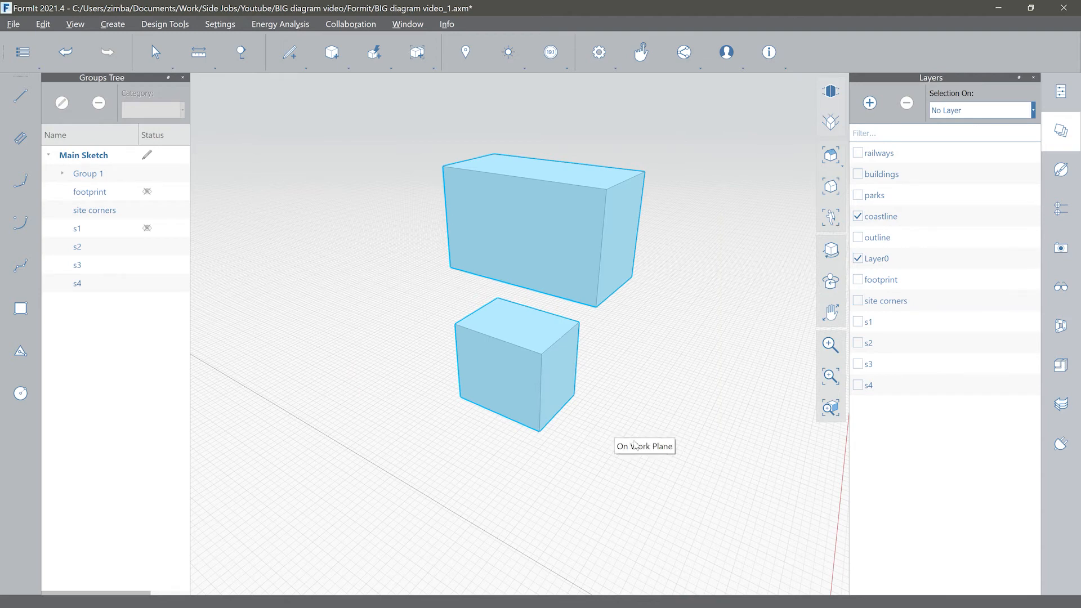
key(g)
click(94, 302)
double_click(94, 302)
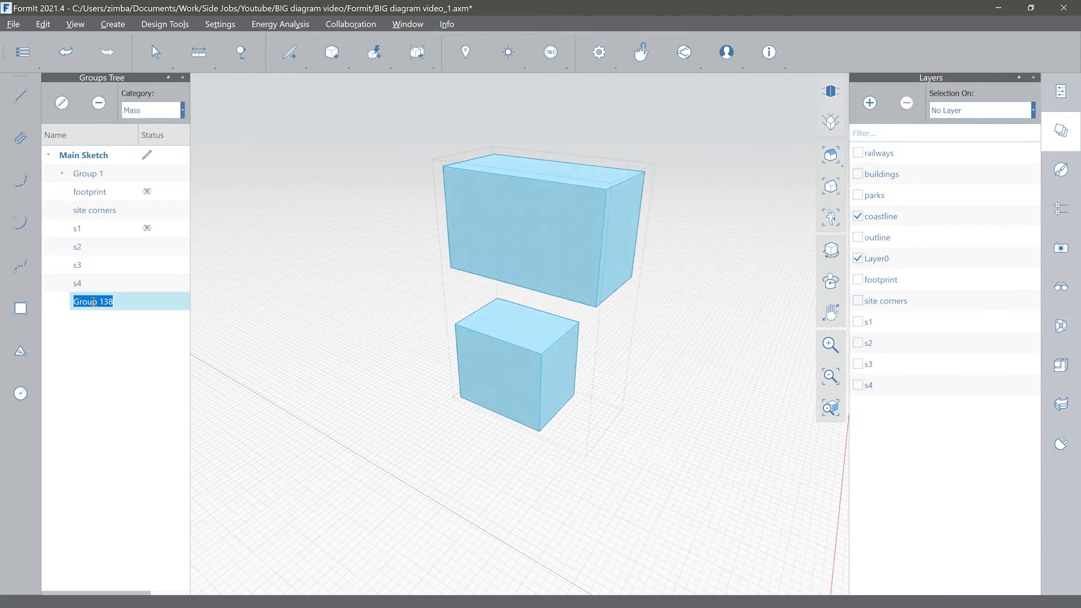
text(s5)
key(Return)
Step: Put the s5 group on a new hidden layer named s5 and show the buildings and site corners layers again
click(870, 102)
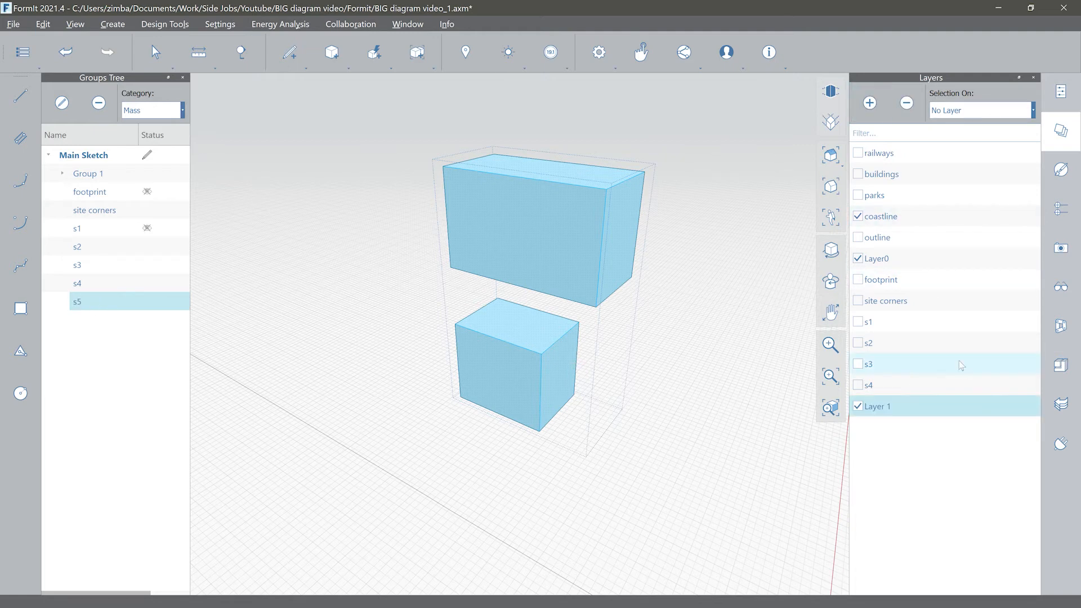
double_click(874, 406)
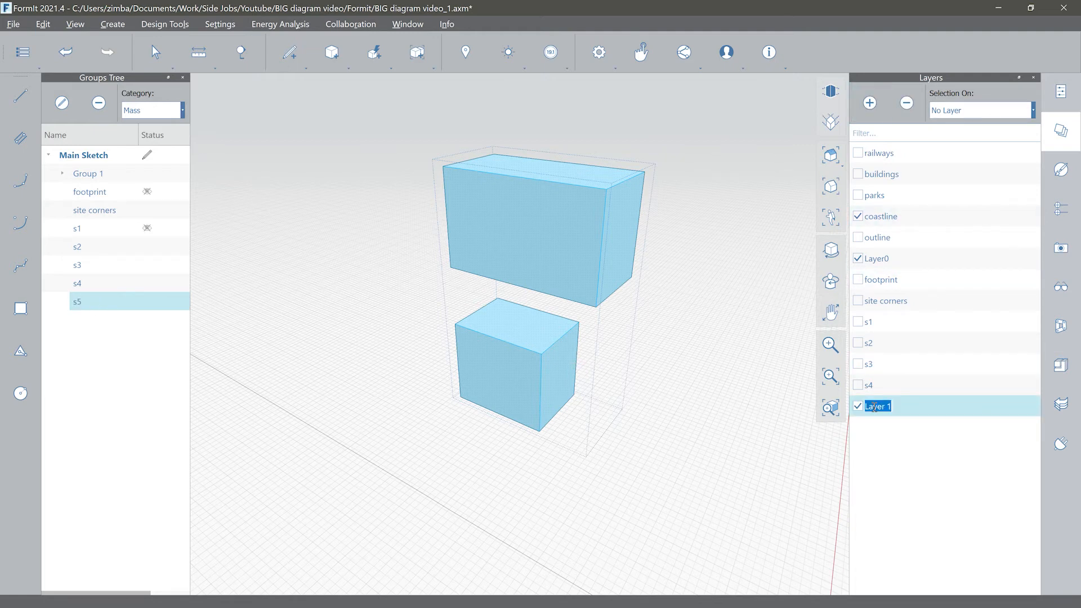
text(s5)
key(Return)
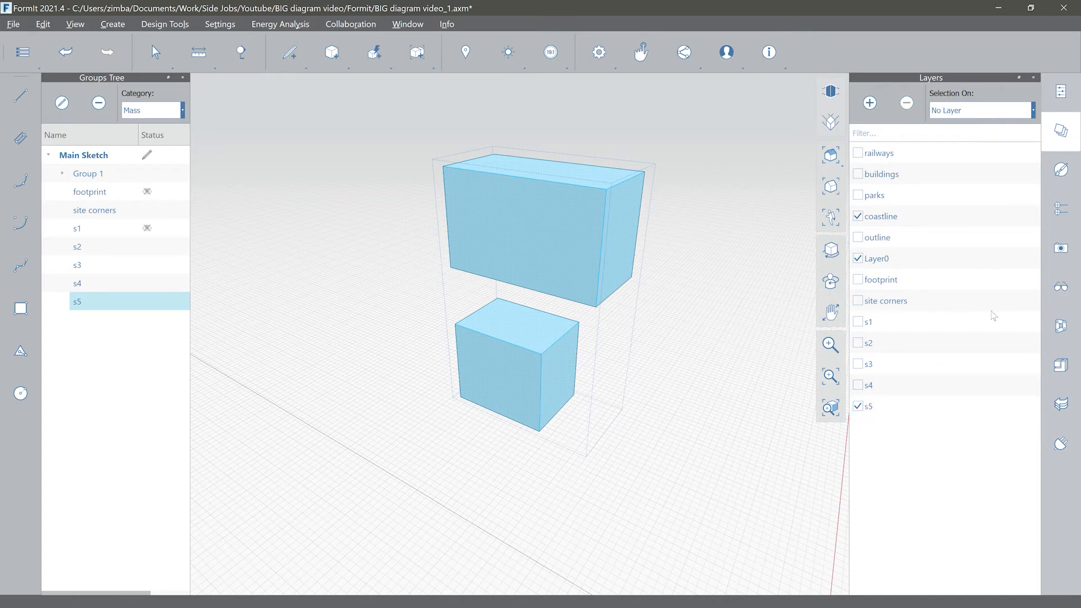
click(1034, 111)
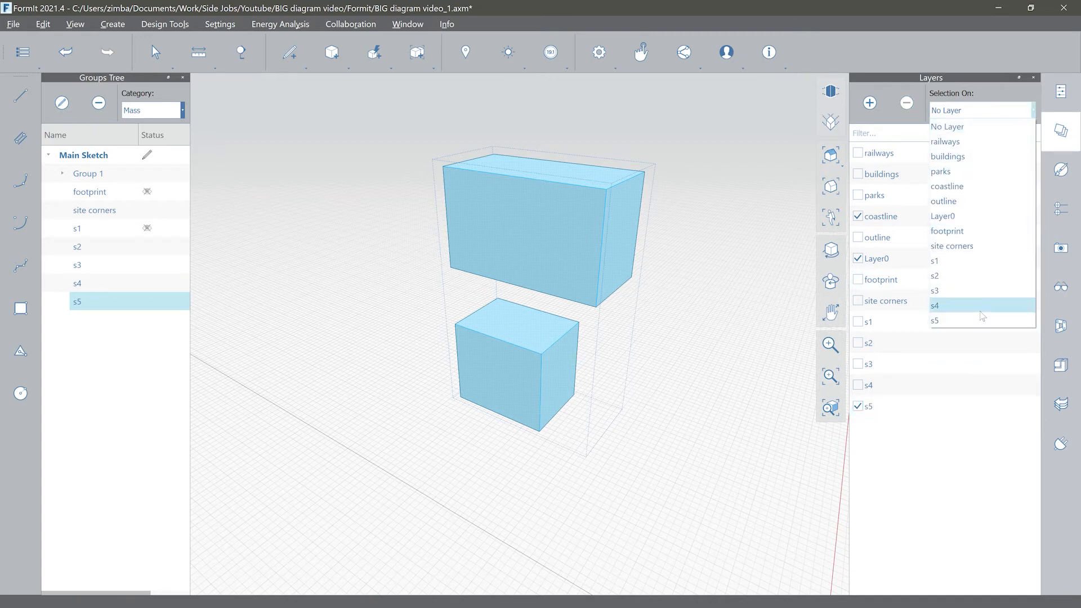
click(967, 324)
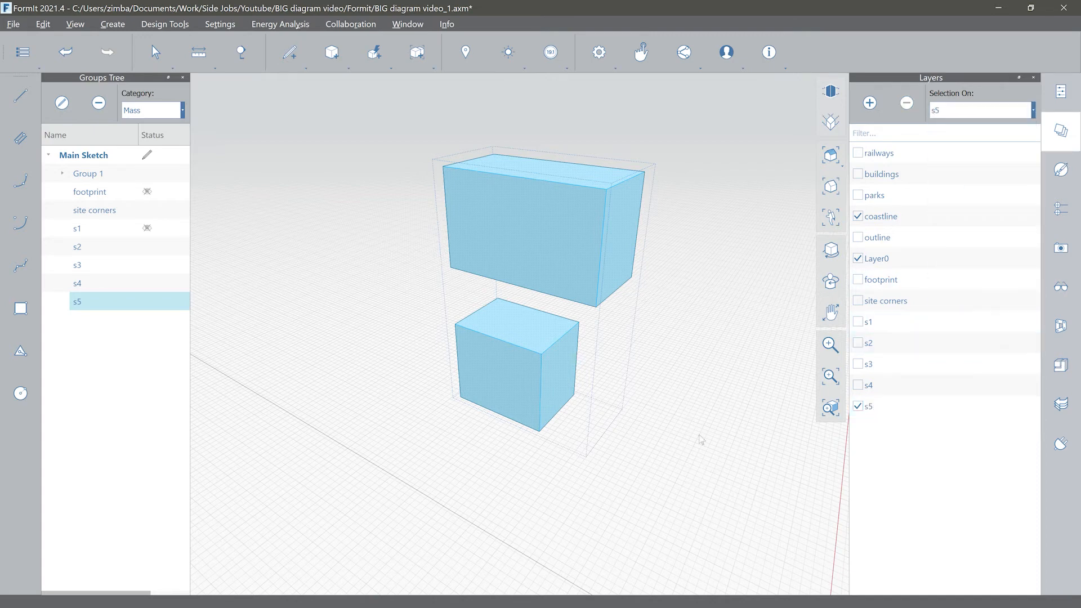
click(858, 406)
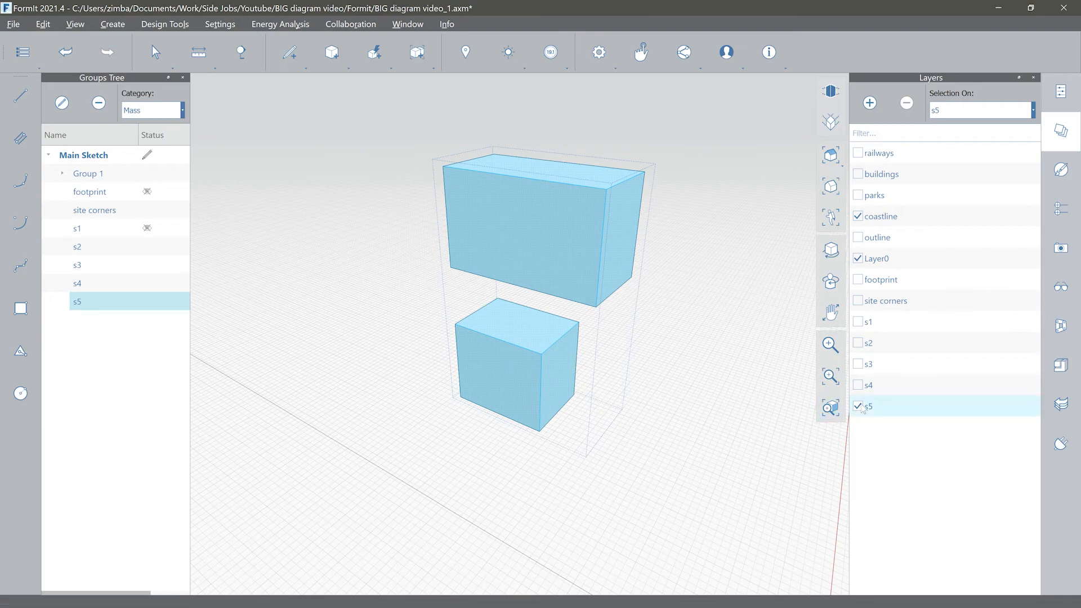
click(859, 174)
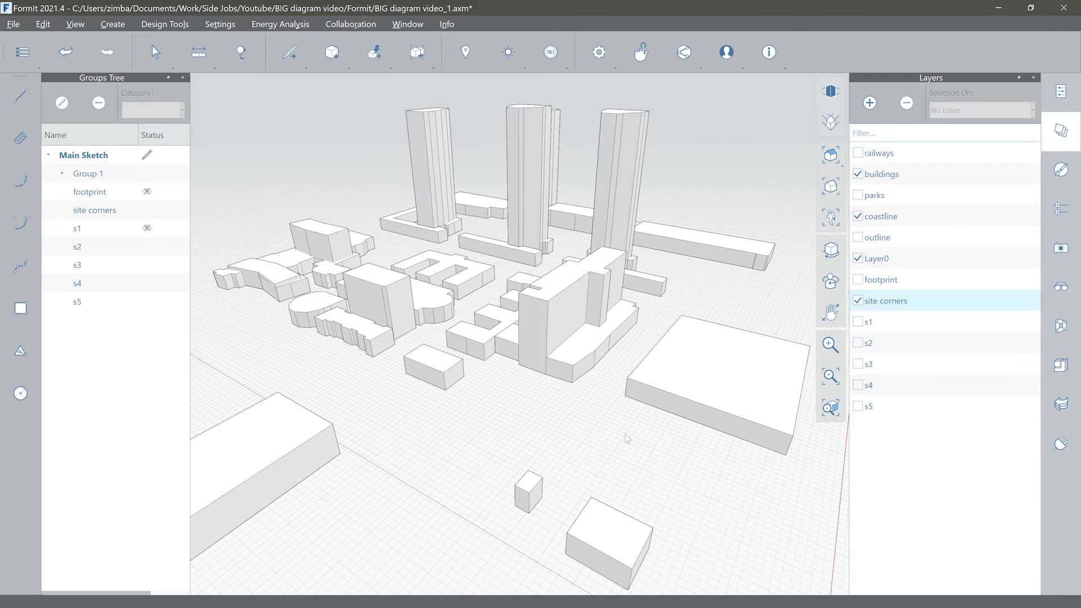
Step: Switch to Acrobat to compare the massing stages around page 7 of the BIG youtube video PDF, and return to FormIt
key(alt+Tab)
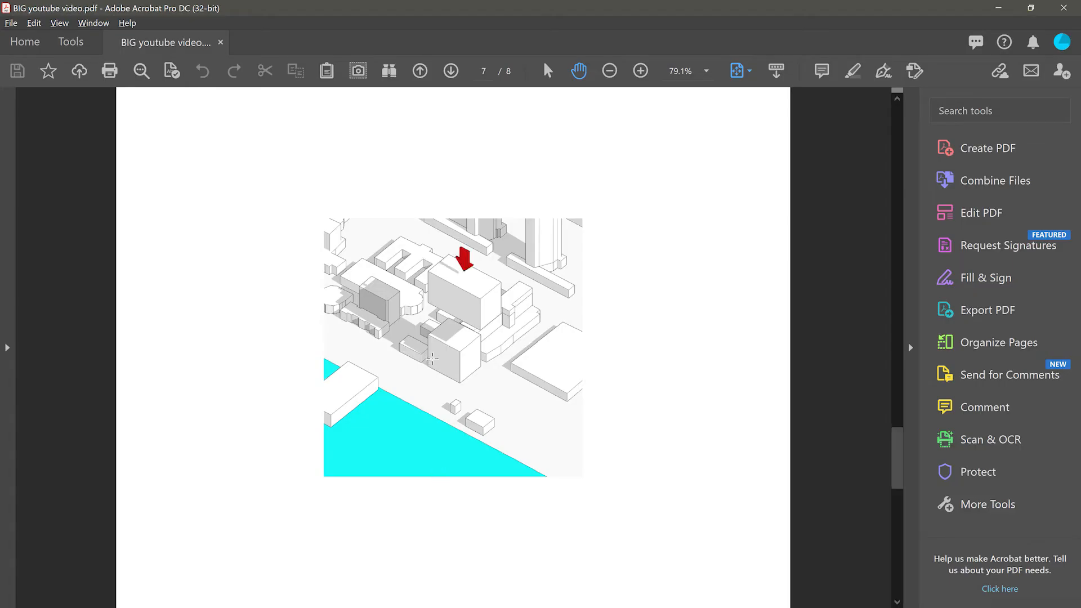
scroll(433, 359, down, 1)
scroll(432, 359, up, 1)
scroll(433, 359, down, 1)
scroll(432, 359, up, 1)
scroll(432, 359, down, 1)
scroll(433, 358, up, 1)
key(alt+Tab)
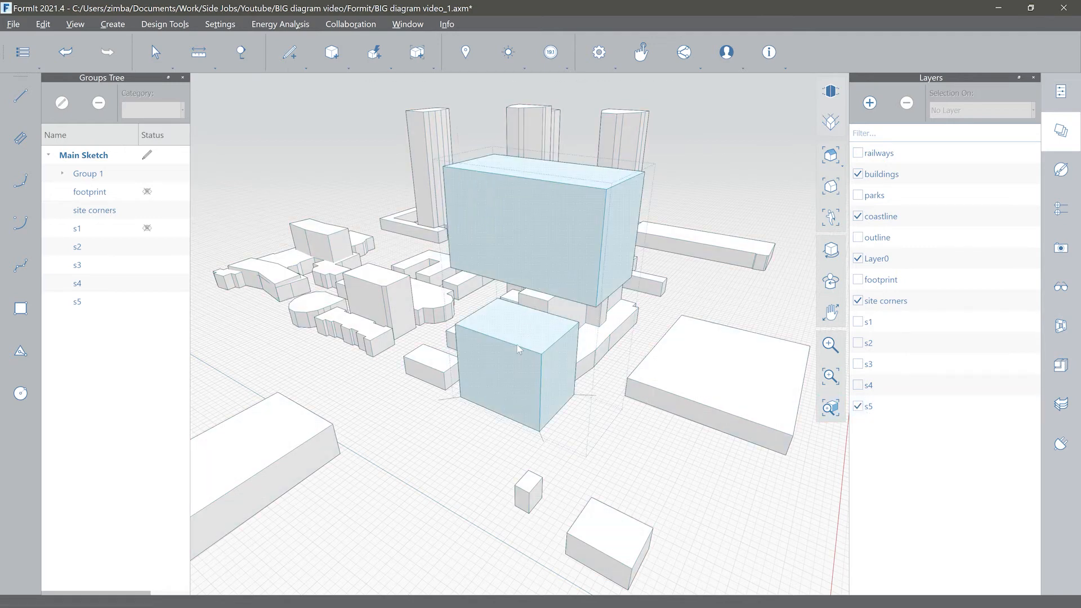
Step: Copy both boxes from inside the s5 group, hide the s5 layer, and paste them in place on the site
double_click(517, 345)
click(524, 343)
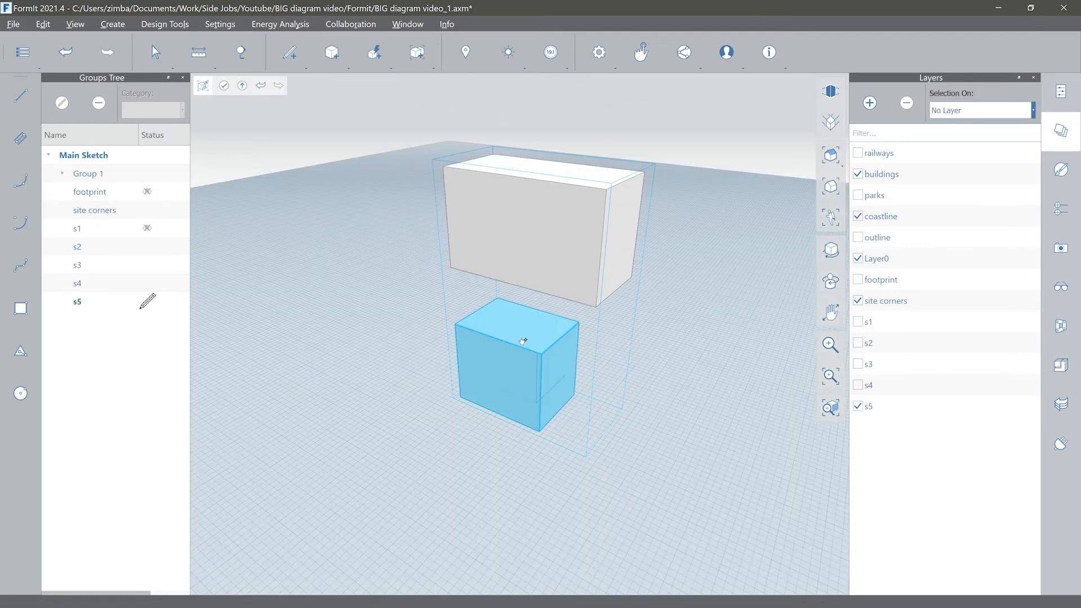
shift+click(550, 220)
key(ctrl+c)
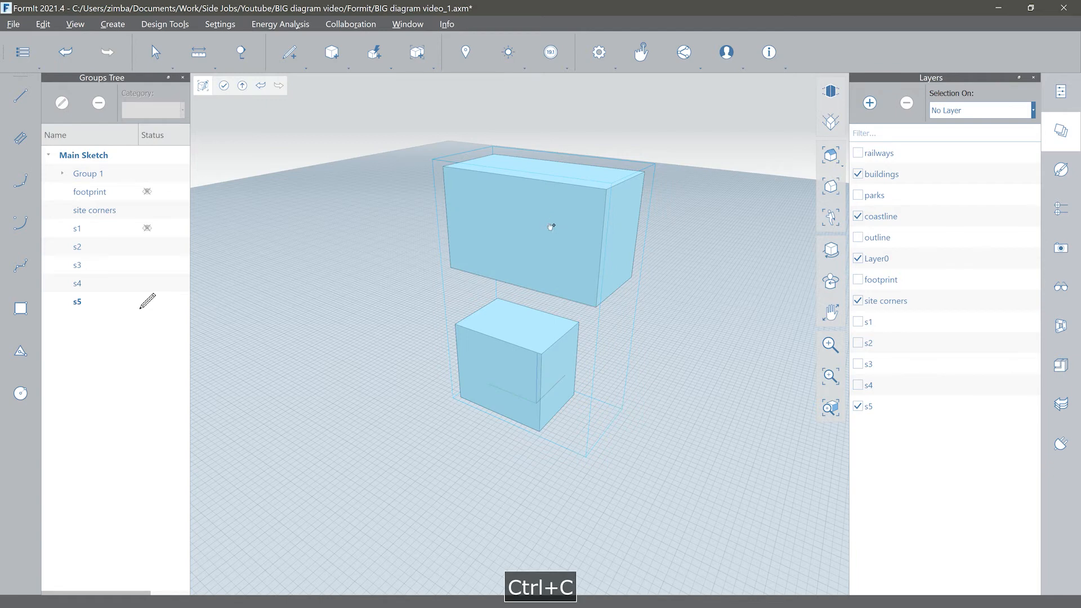
double_click(369, 467)
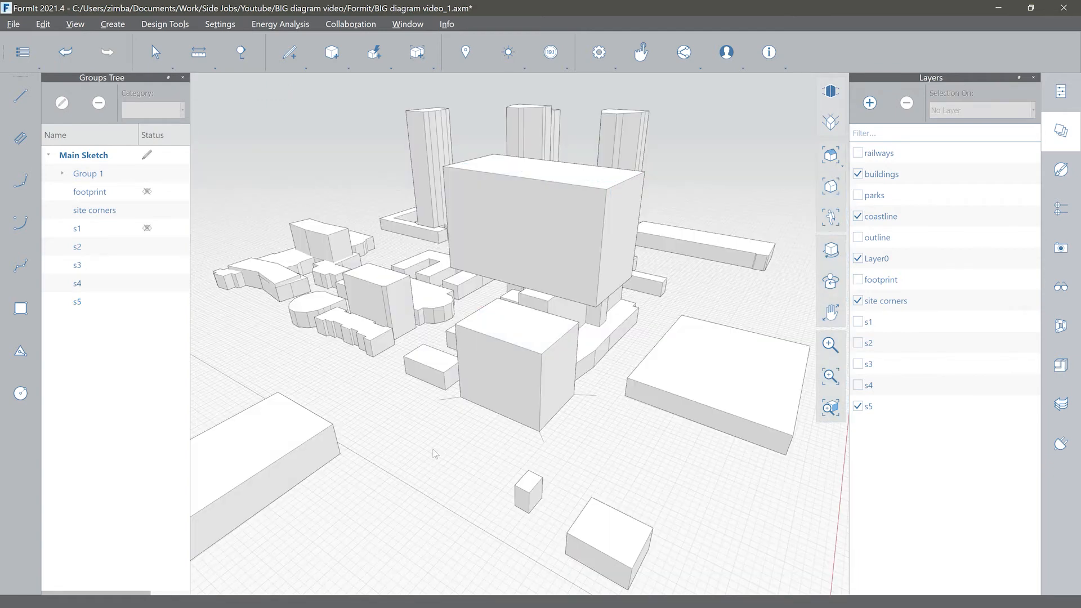
click(858, 406)
key(ctrl+v)
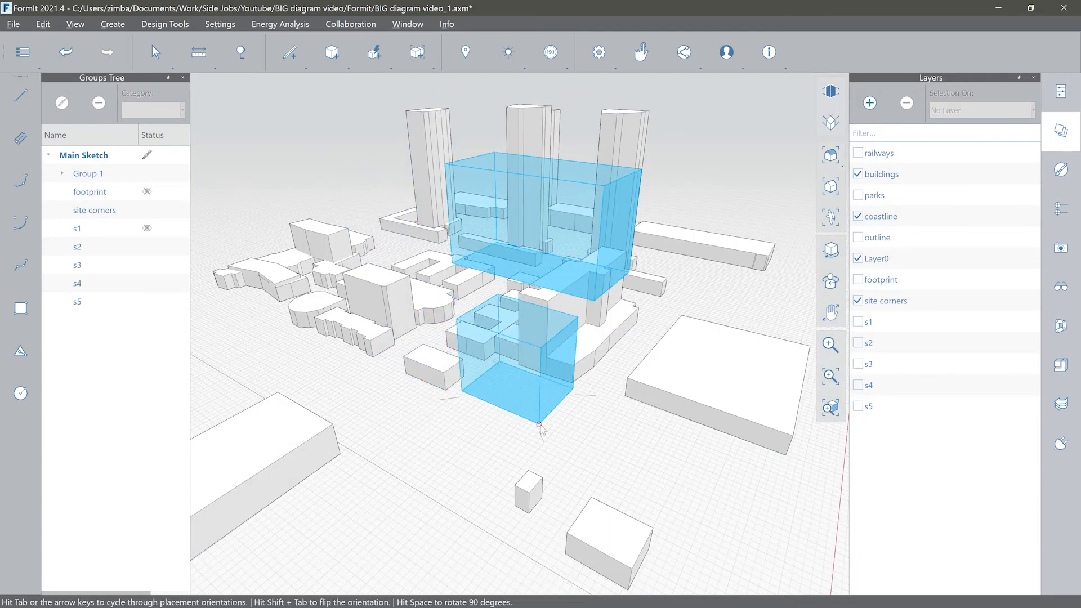
click(512, 440)
key(Escape)
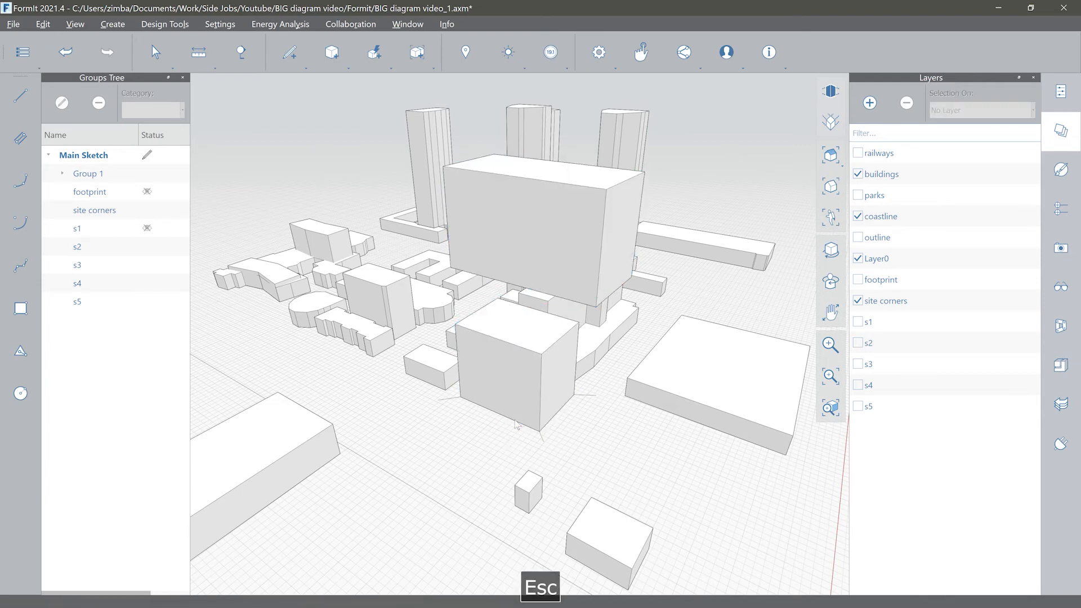
Step: Copy the vertical arrow from the temporarily shown s3 group and paste it on the ground in front of the lower box
middle_drag(514, 389, 503, 393)
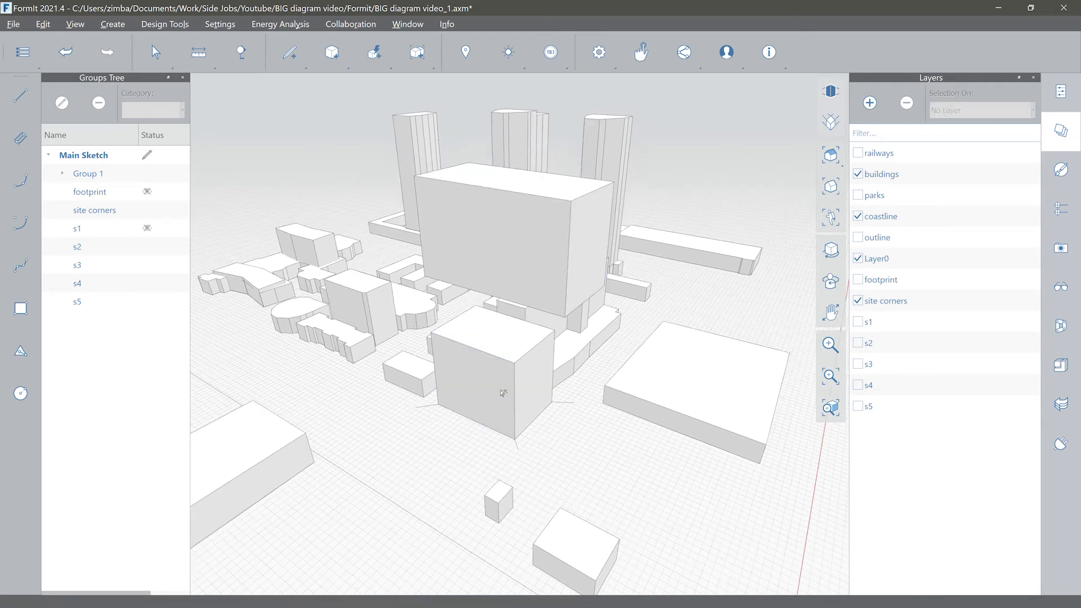
click(858, 365)
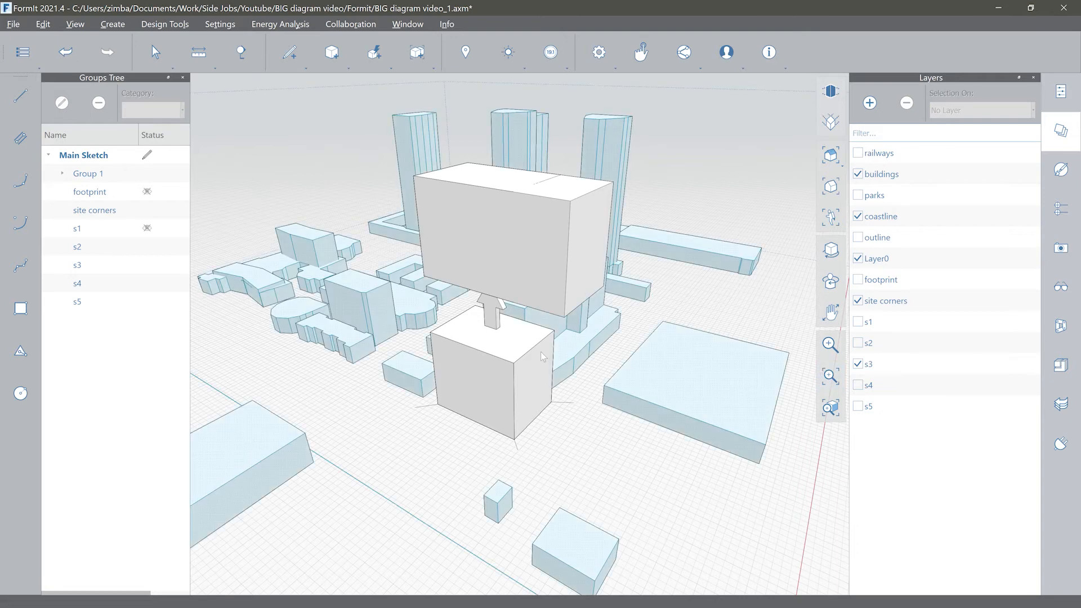
double_click(495, 341)
click(495, 313)
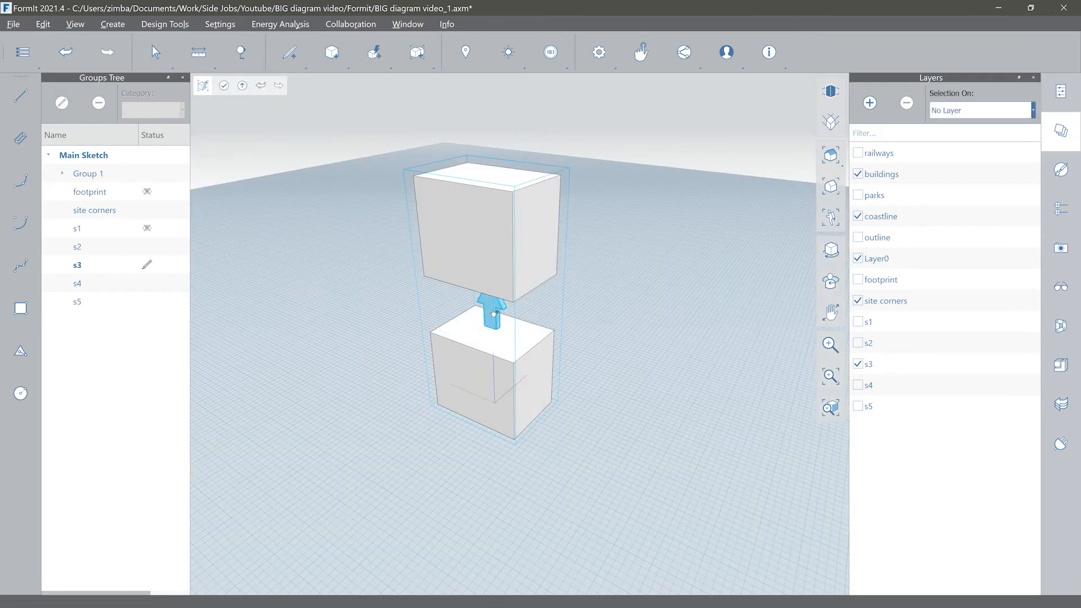
key(ctrl+c)
double_click(378, 449)
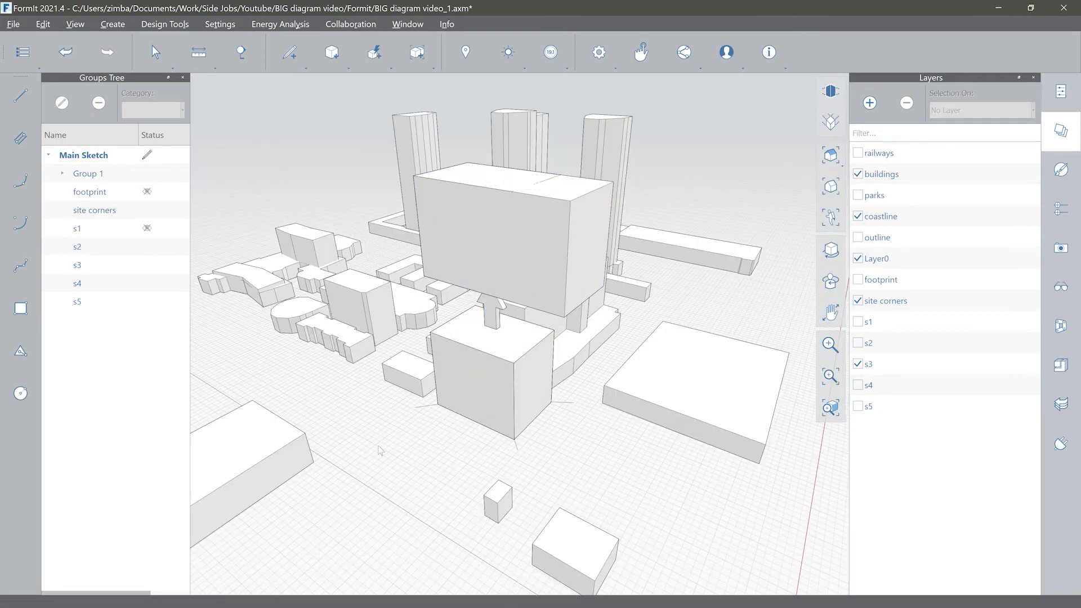
click(858, 364)
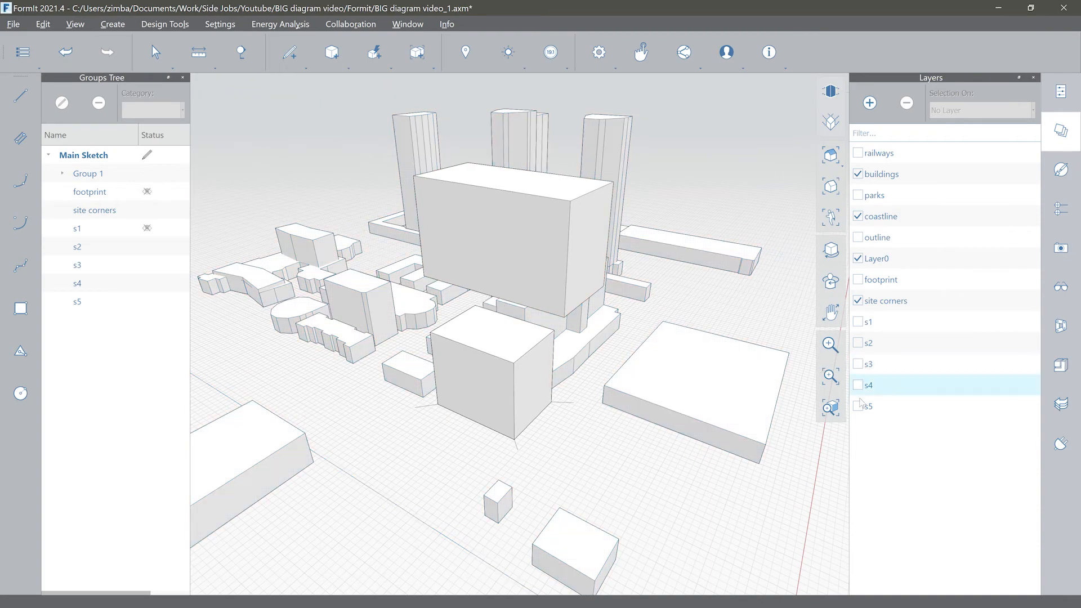
key(ctrl+v)
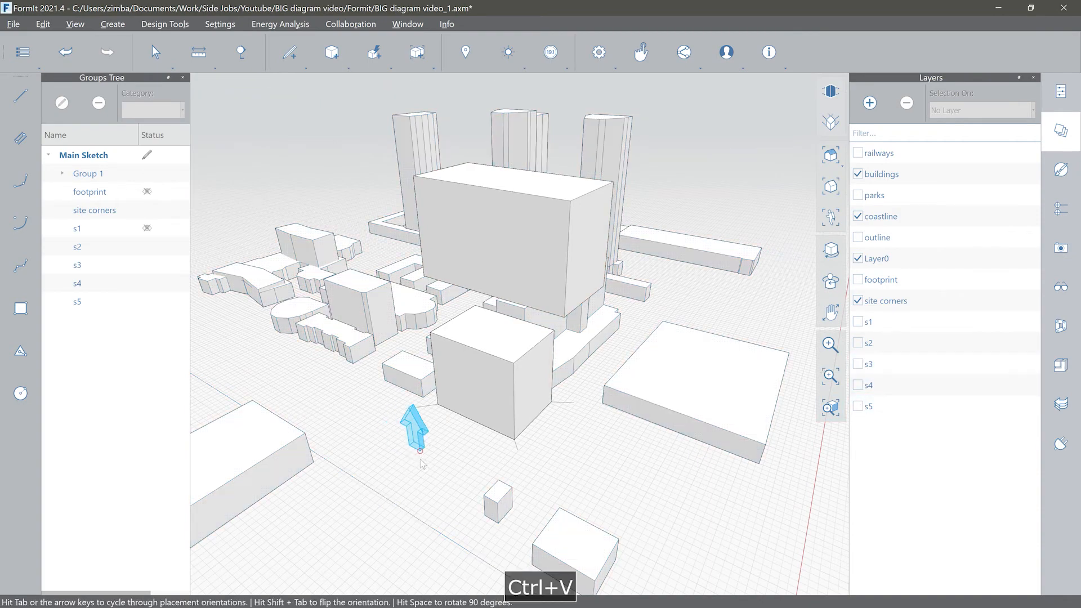
scroll(414, 453, up, 3)
scroll(414, 453, up, 4)
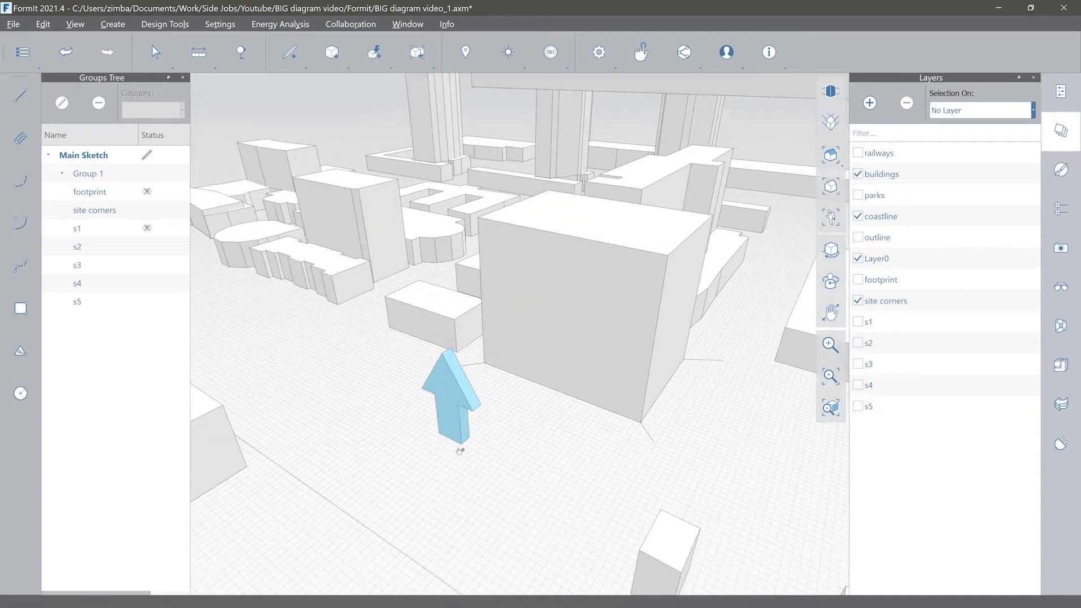
Step: Rotate the pasted arrow 180° about its base so it points straight down
click(462, 432)
click(461, 429)
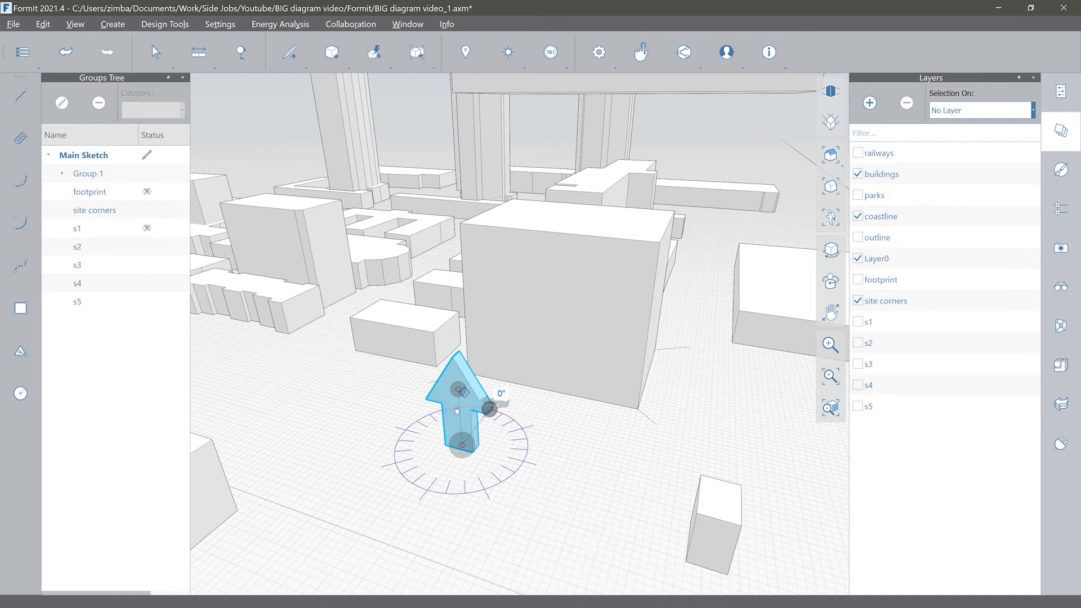
drag(459, 388, 451, 445)
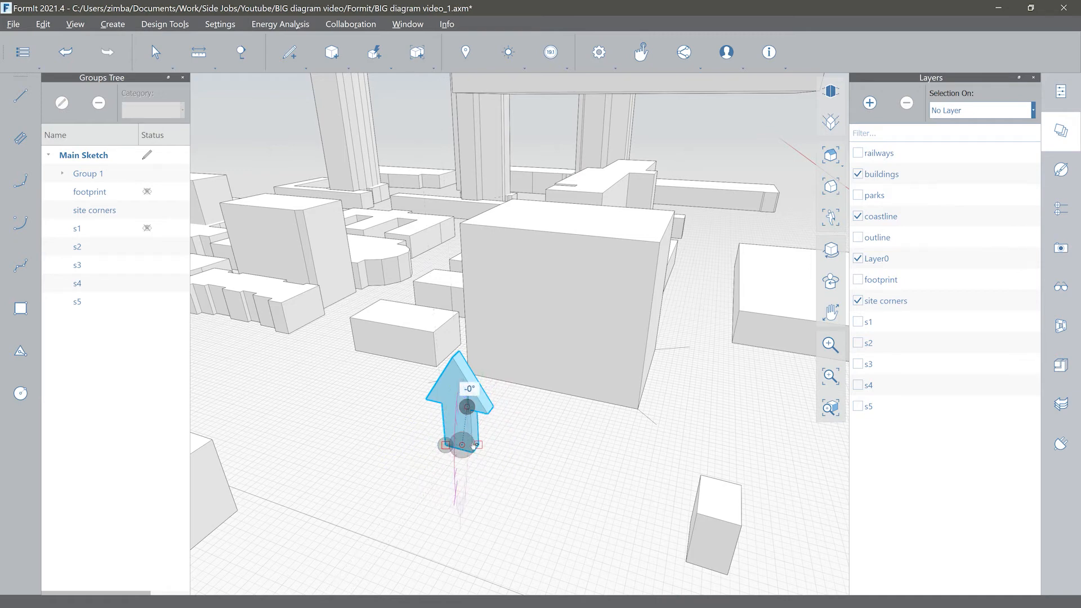
scroll(475, 445, up, 3)
click(473, 461)
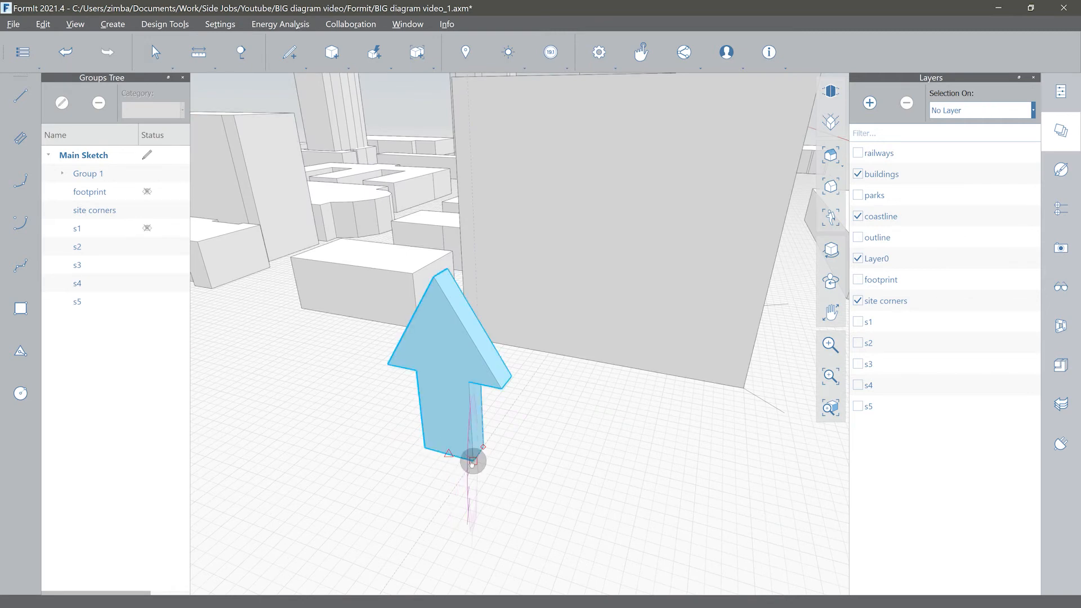
drag(404, 464, 427, 452)
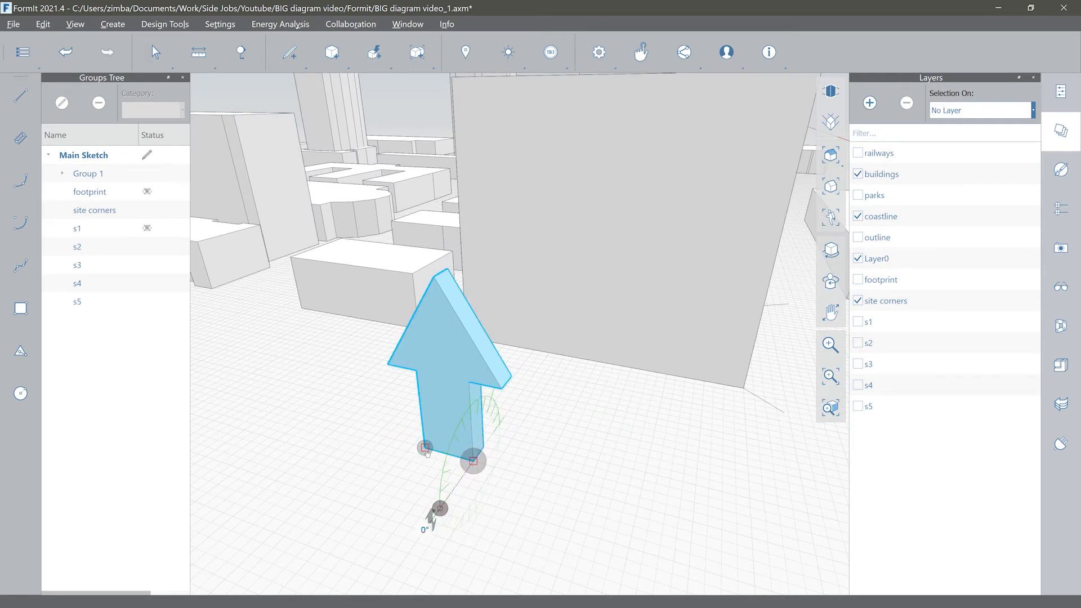
scroll(488, 450, down, 5)
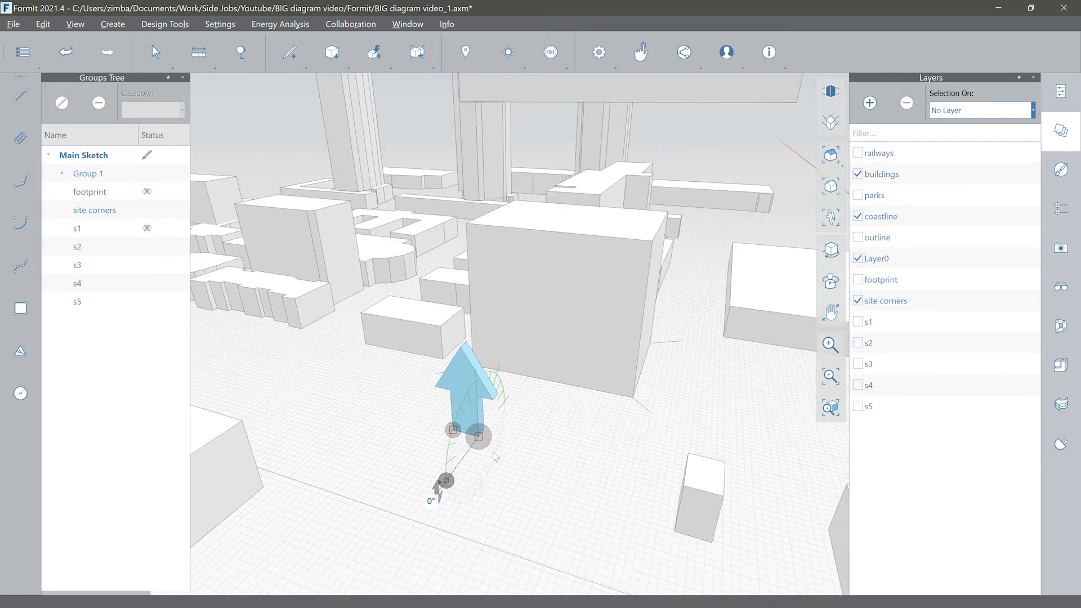
text(180)
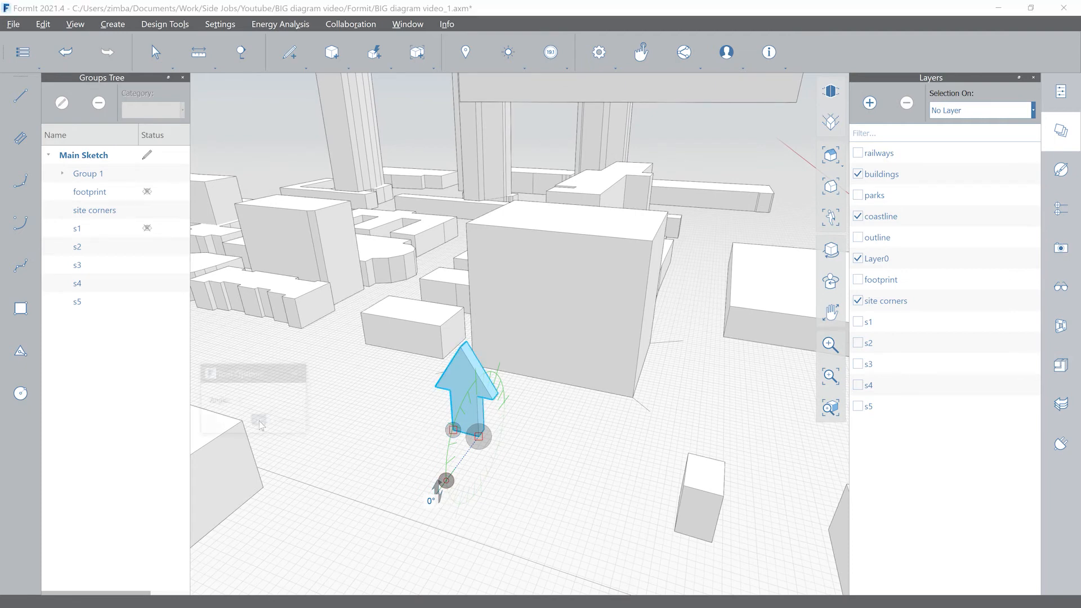
click(258, 421)
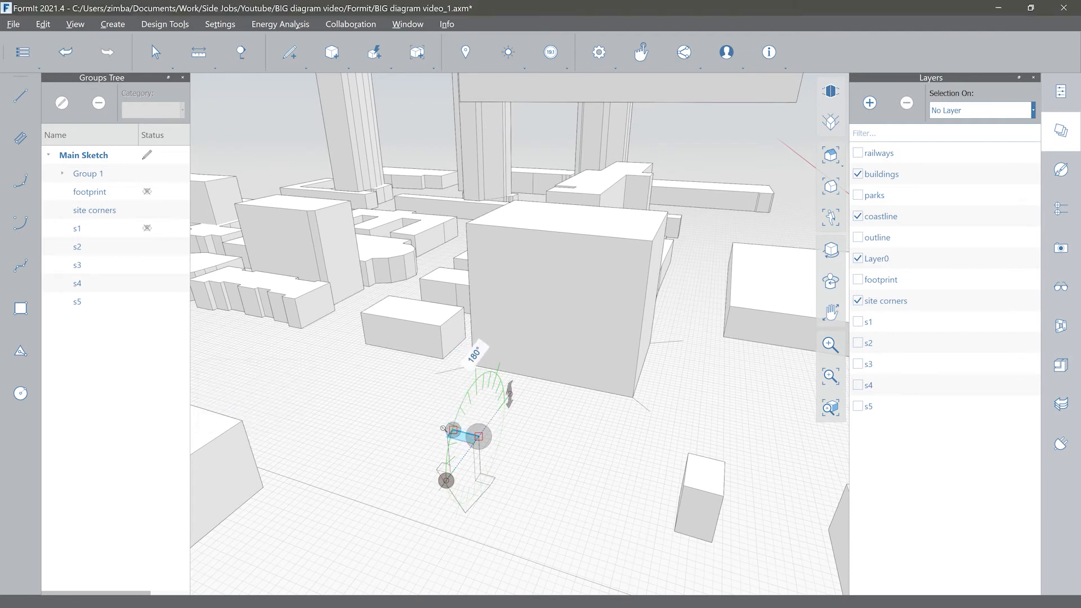
scroll(444, 429, down, 3)
key(Escape)
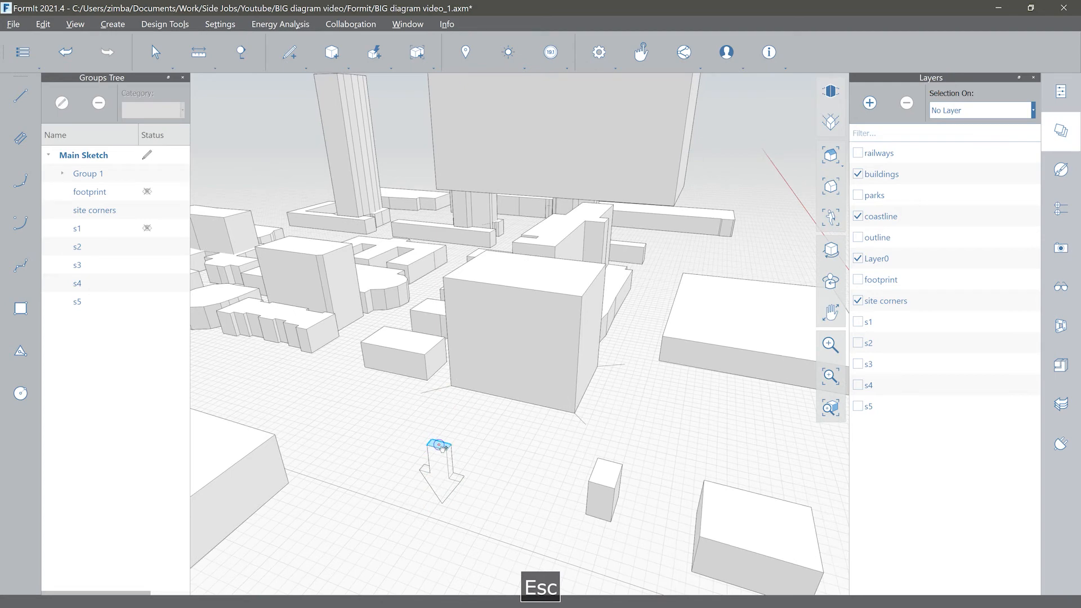
Step: Move the downward arrow from the ground to just above the middle of the upper box's top face
click(442, 447)
scroll(478, 405, down, 3)
middle_drag(478, 401, 455, 477)
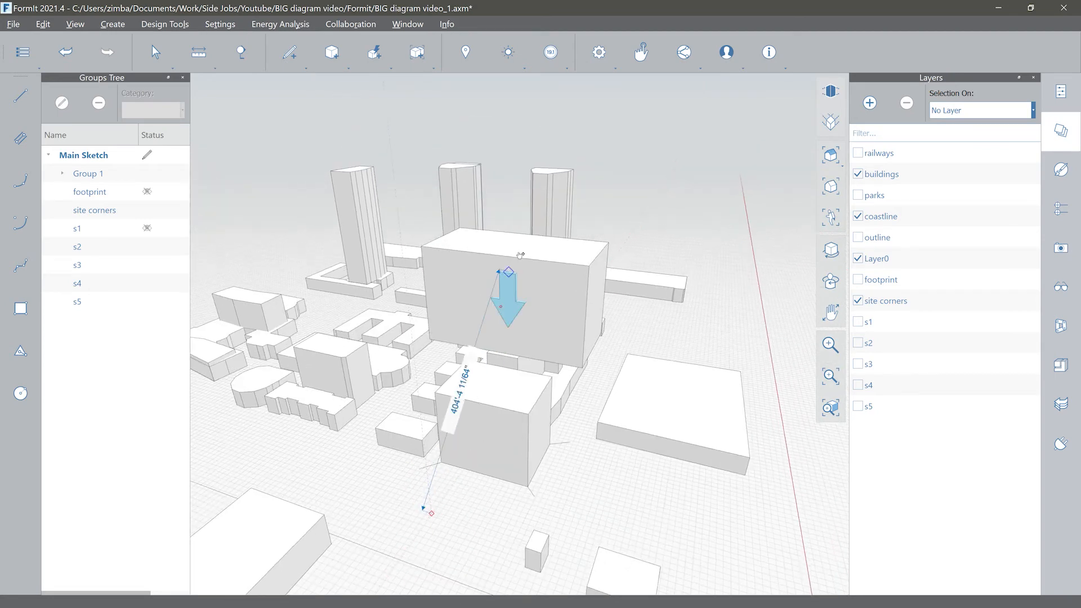
scroll(503, 270, up, 2)
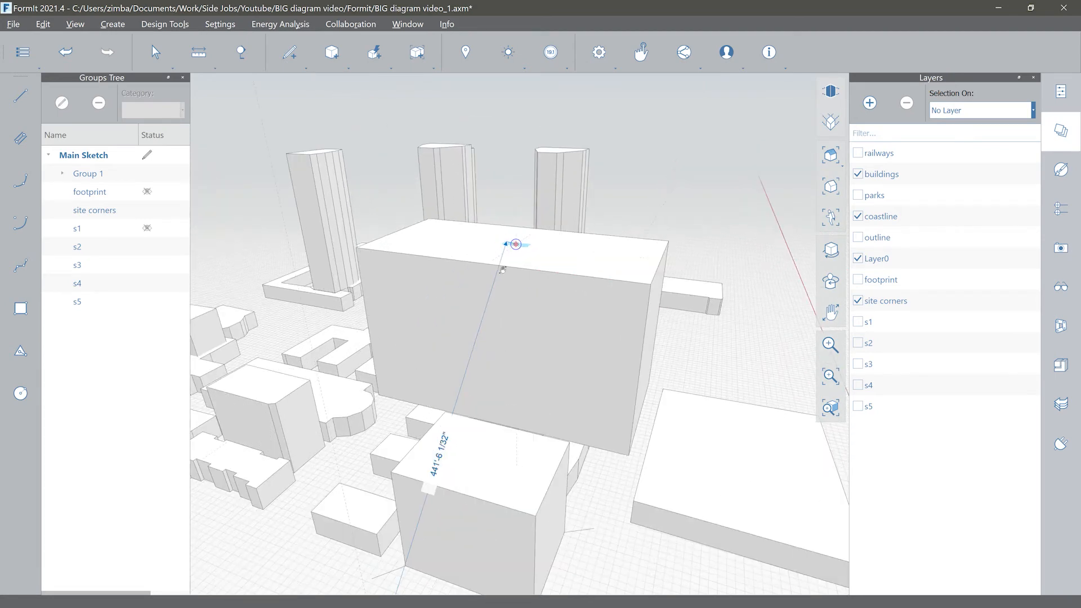
middle_drag(503, 269, 478, 323)
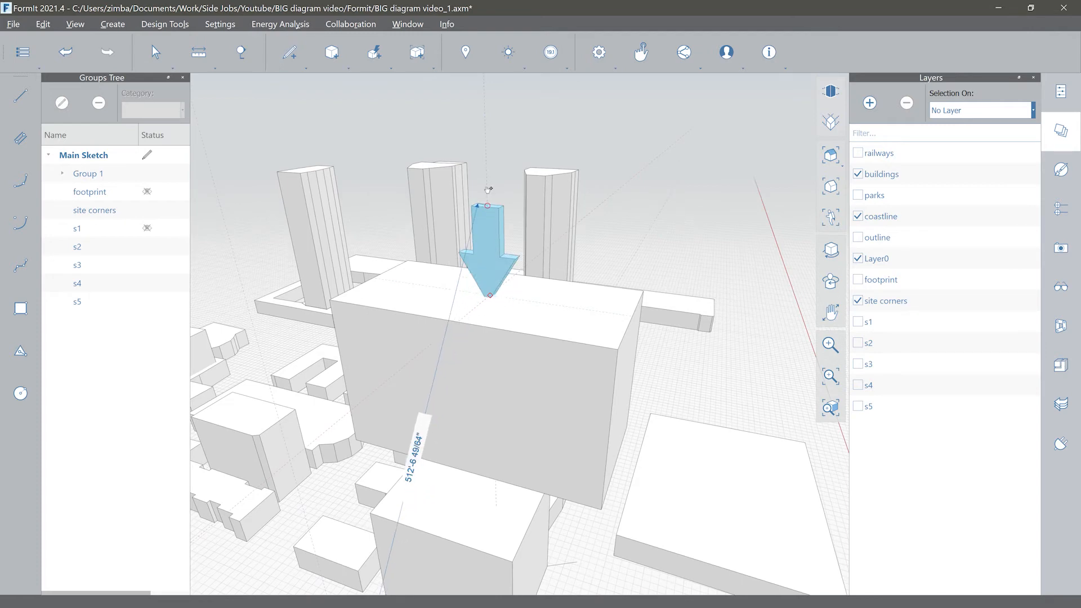
key(Escape)
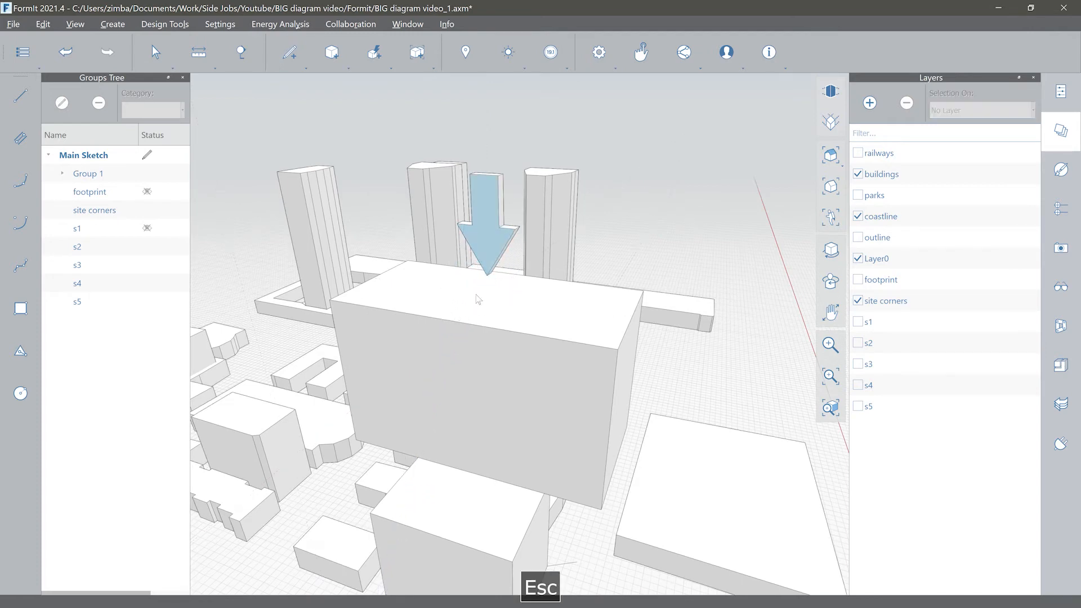
Step: Group the lower box, the upper box and the arrow together, and name the group s6
scroll(466, 313, down, 5)
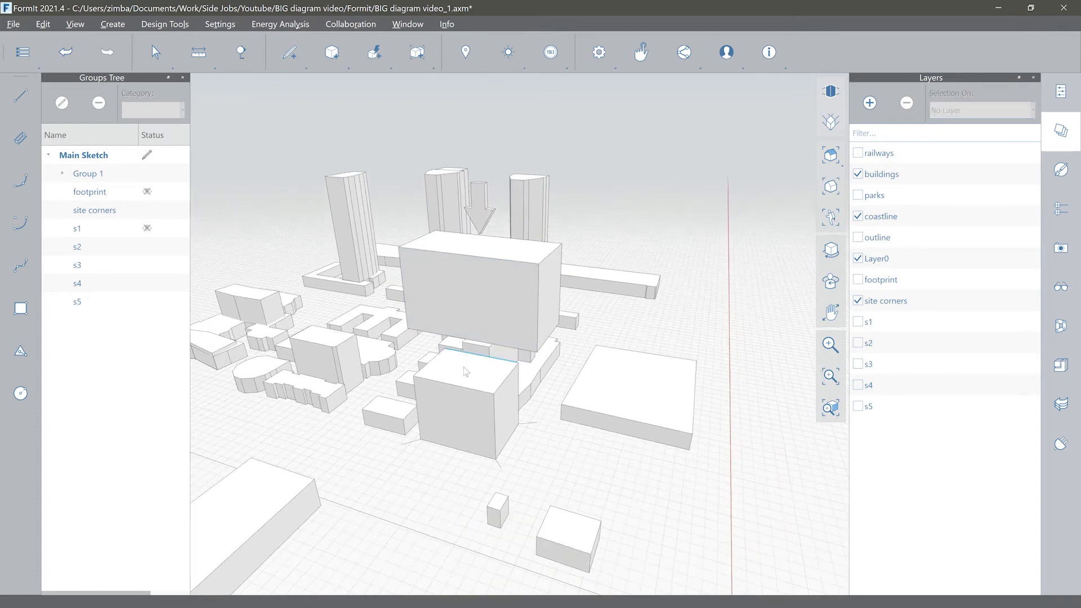
double_click(466, 369)
double_click(477, 294)
double_click(477, 203)
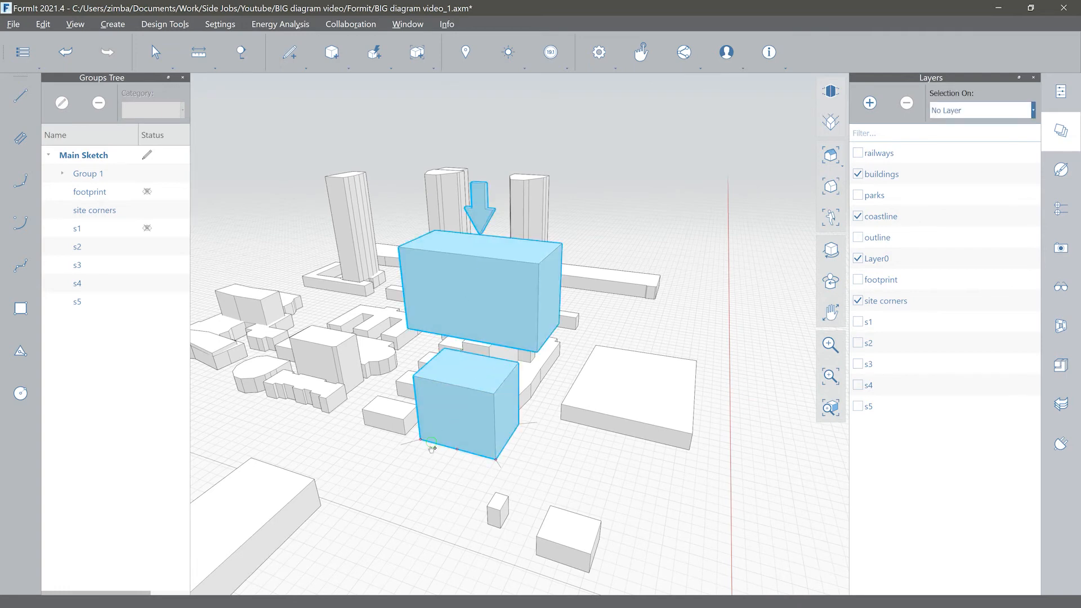
key(g)
double_click(91, 320)
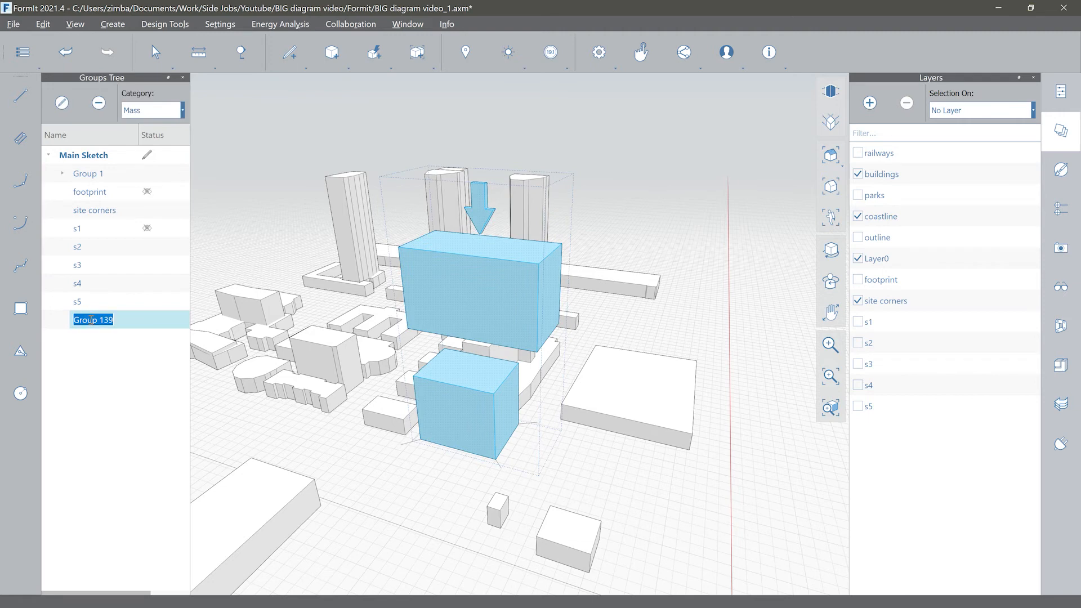
text(s6)
key(Return)
Step: Put the s6 group on a new layer named s6 and test the layer by hiding and showing it
click(887, 110)
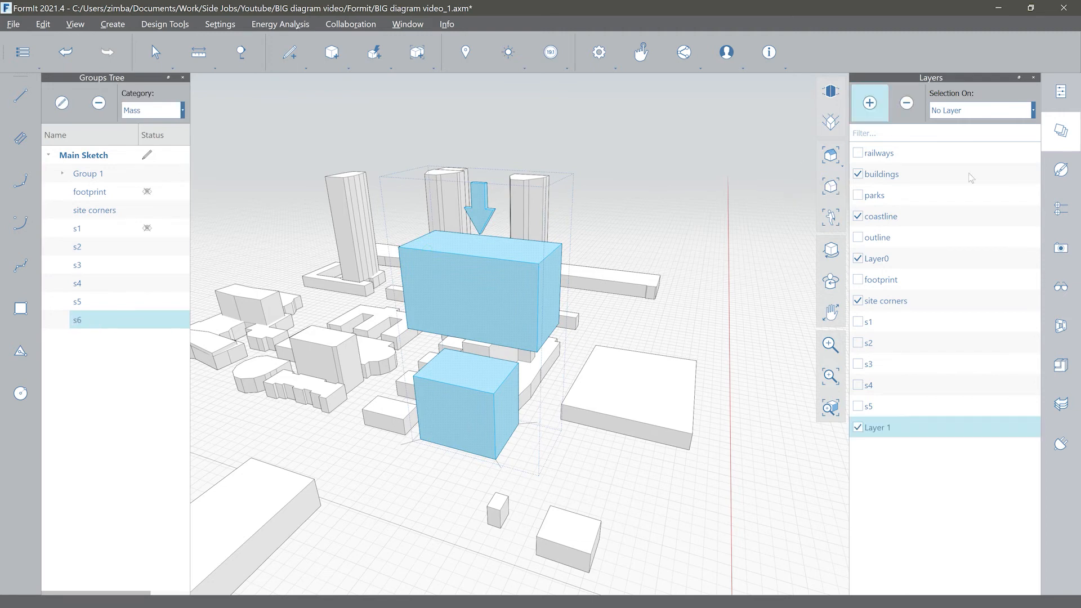
click(1035, 111)
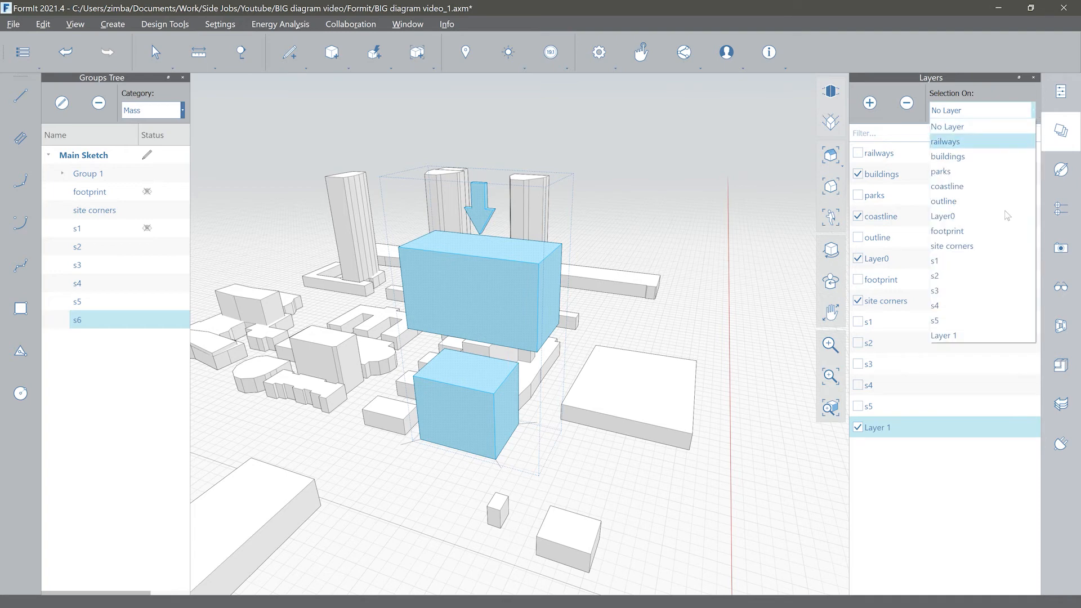
click(971, 336)
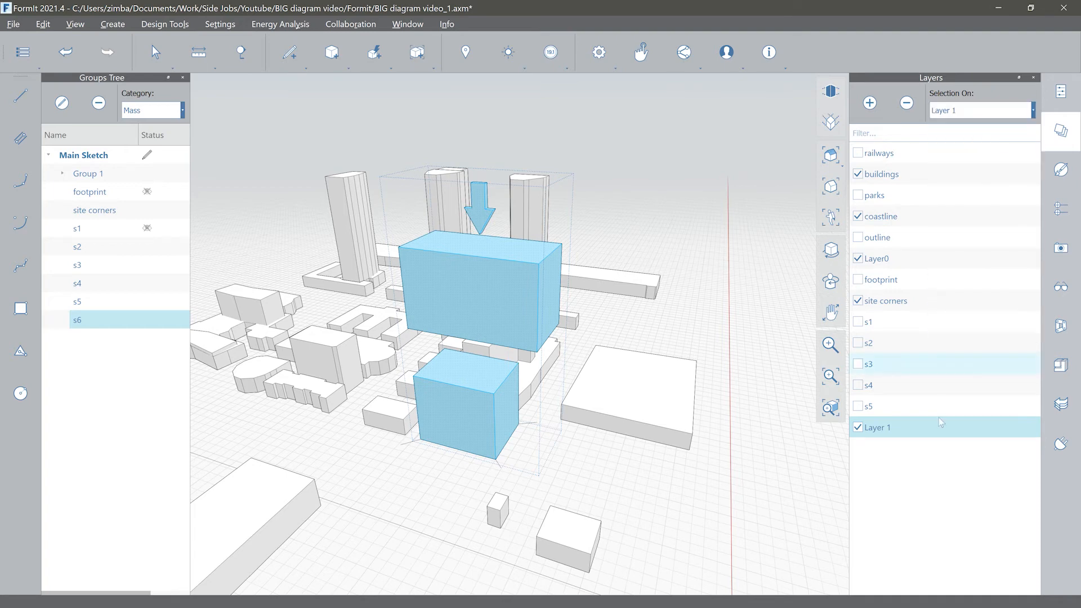
double_click(882, 428)
text(s6)
key(Return)
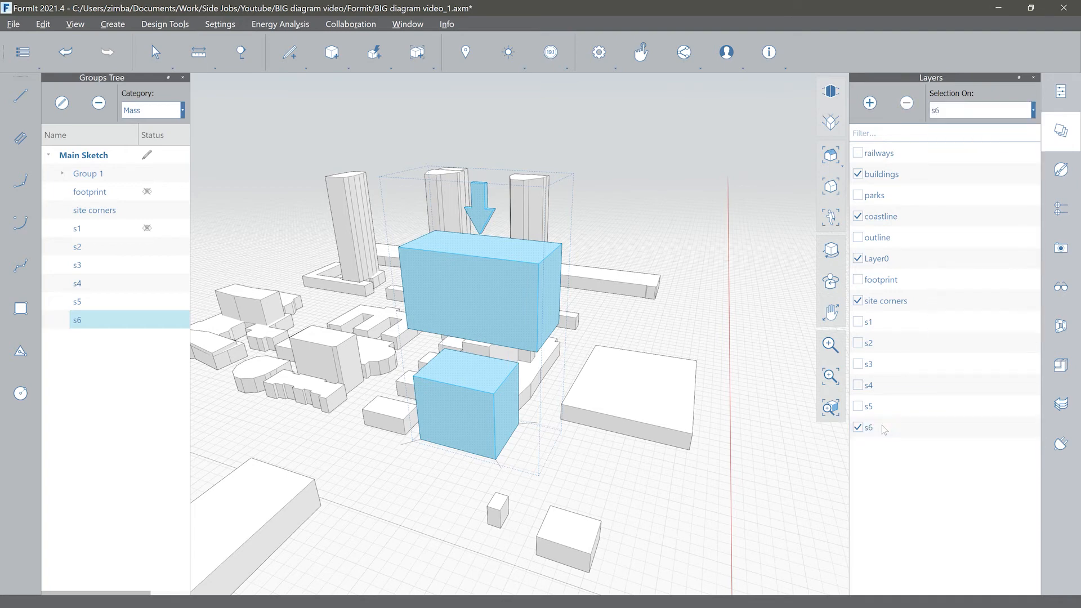
click(858, 428)
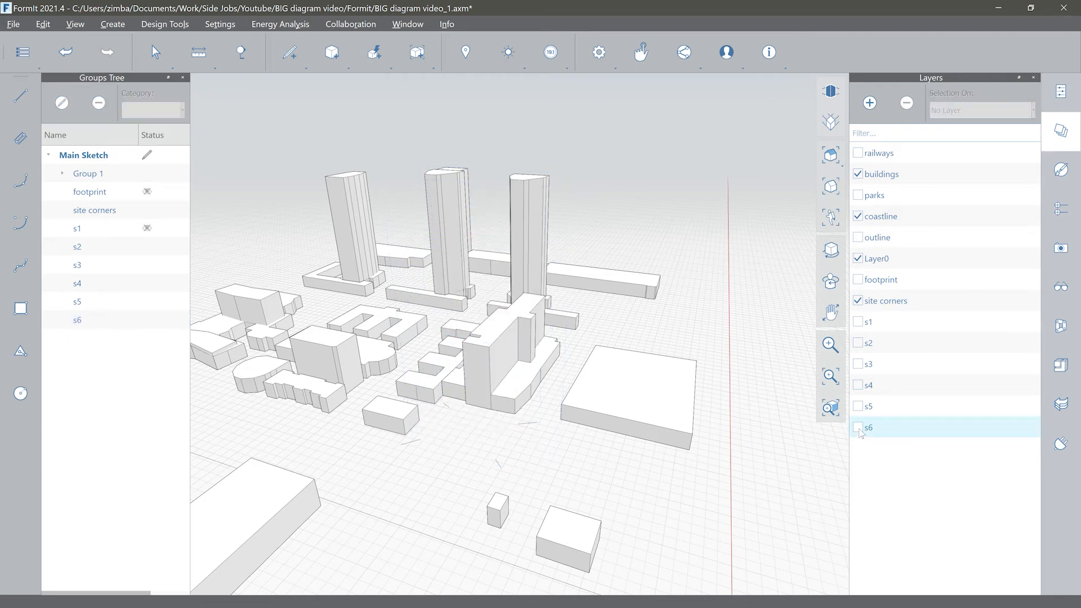
click(858, 428)
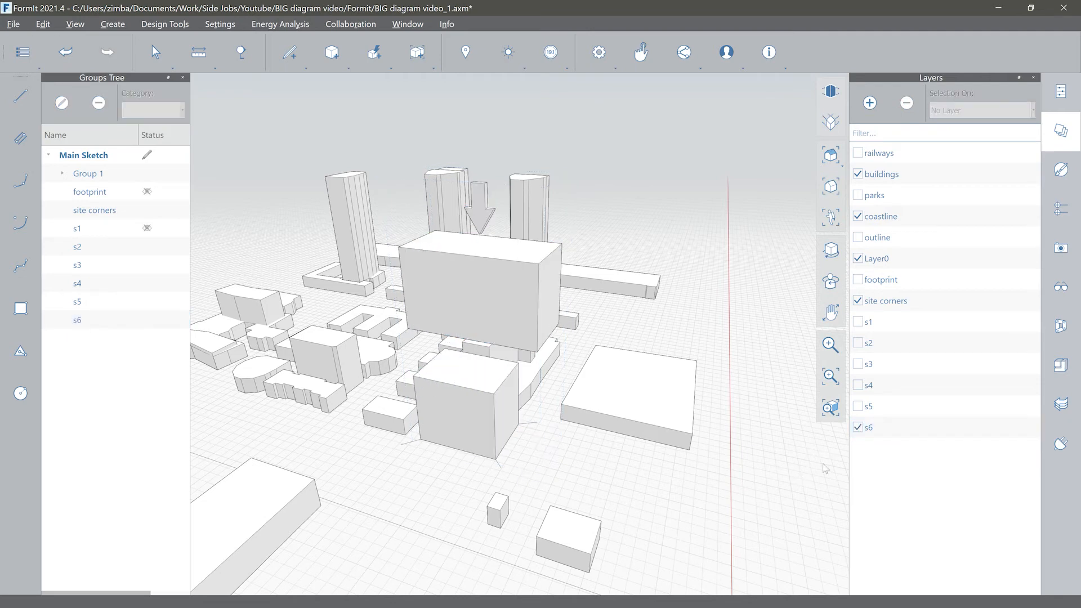
Step: Copy both boxes from inside the s6 group and paste them in place on the site with the s6 layer hidden
double_click(484, 298)
click(482, 294)
shift+click(451, 436)
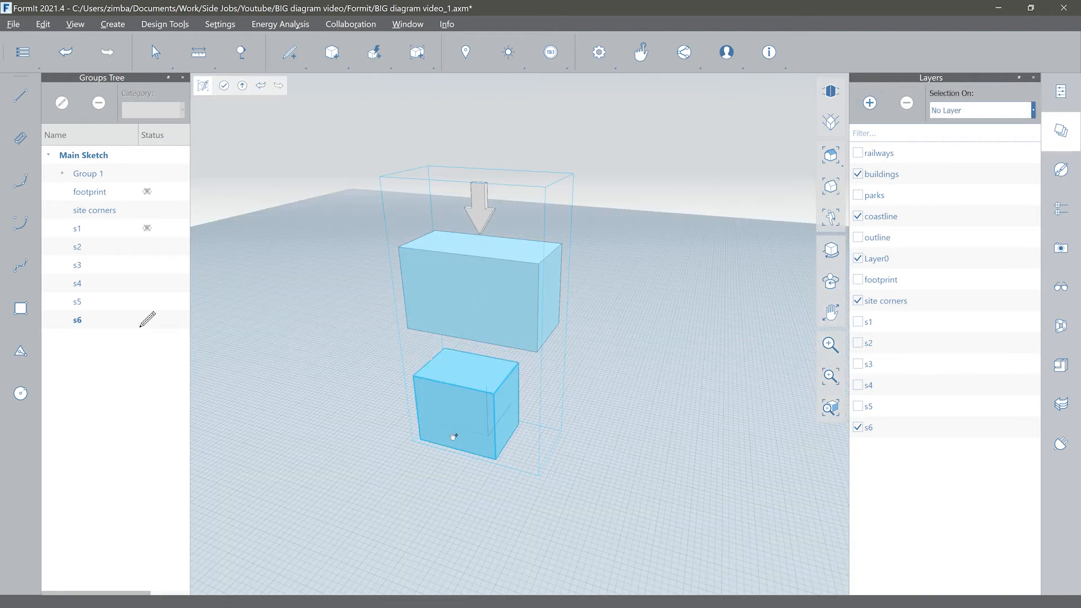
key(ctrl+c)
double_click(342, 488)
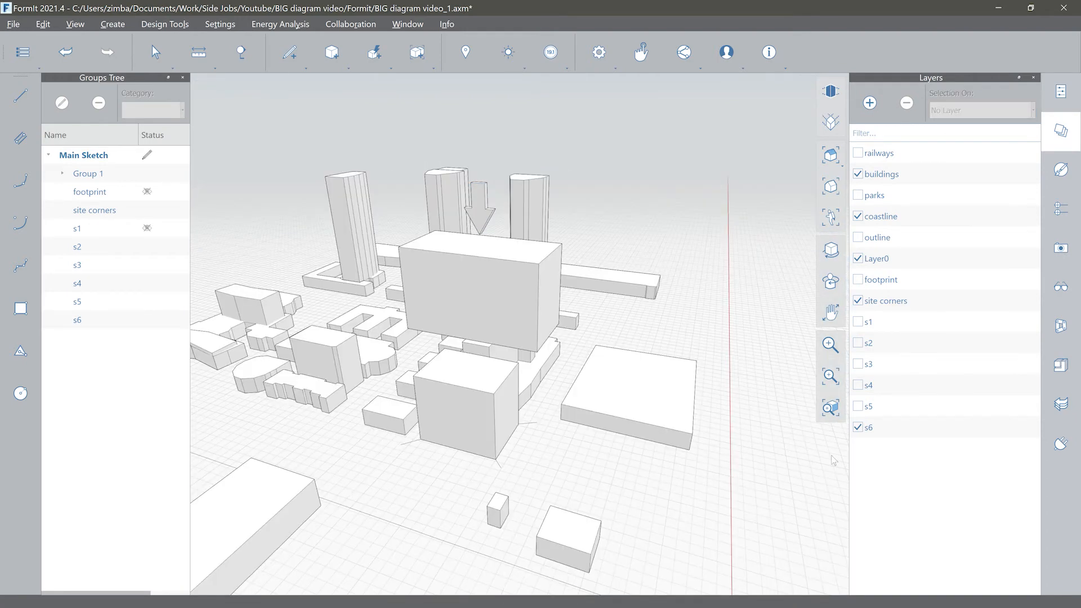
click(858, 427)
key(ctrl+v)
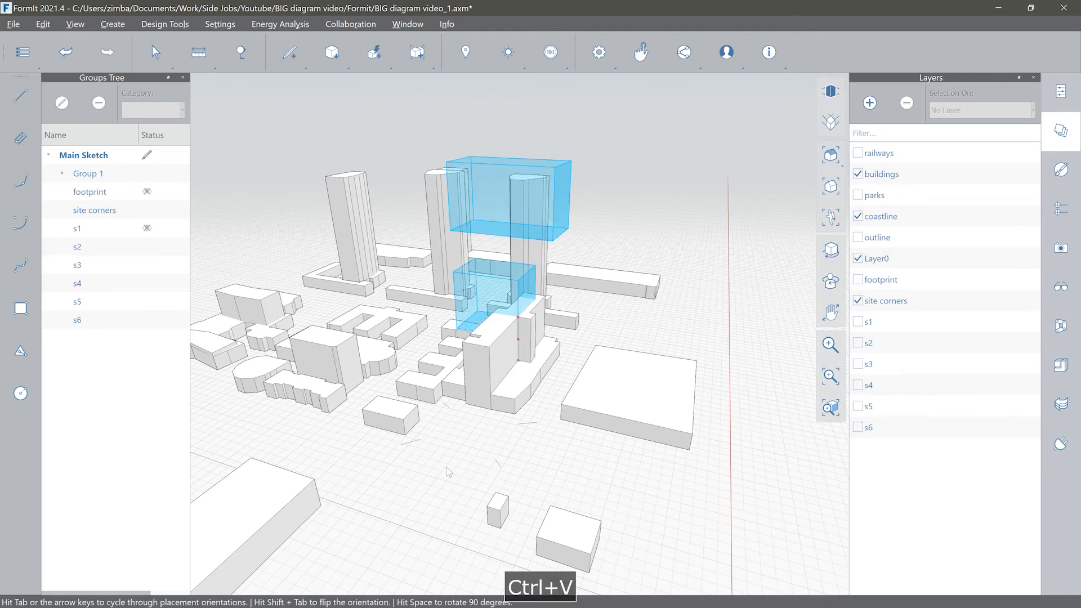
click(496, 460)
key(Escape)
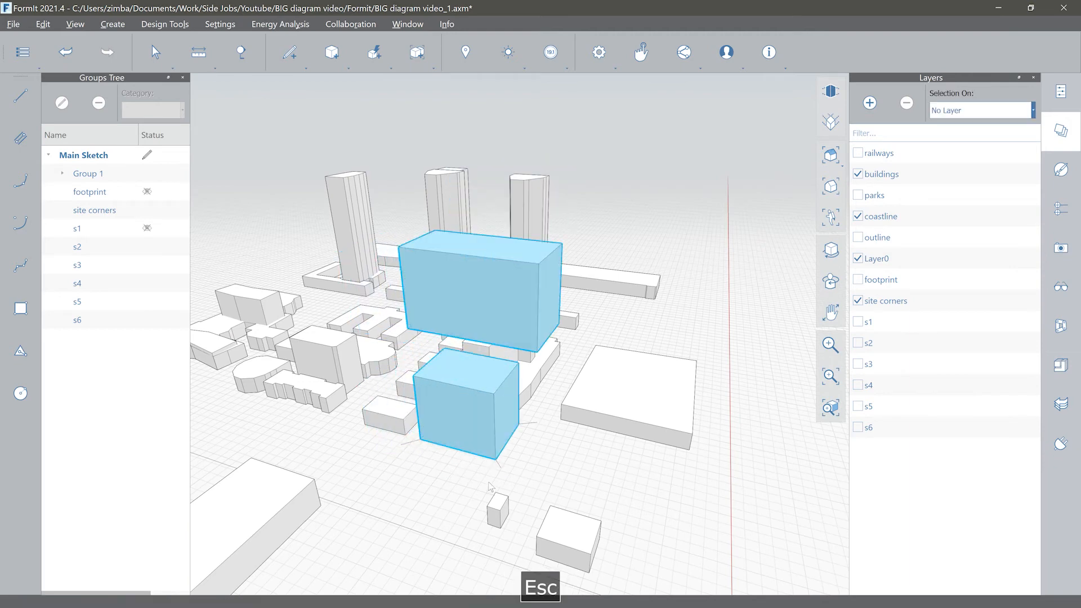
Step: Move the upper box straight down 100' so it rests on top of the lower box
scroll(479, 397, up, 2)
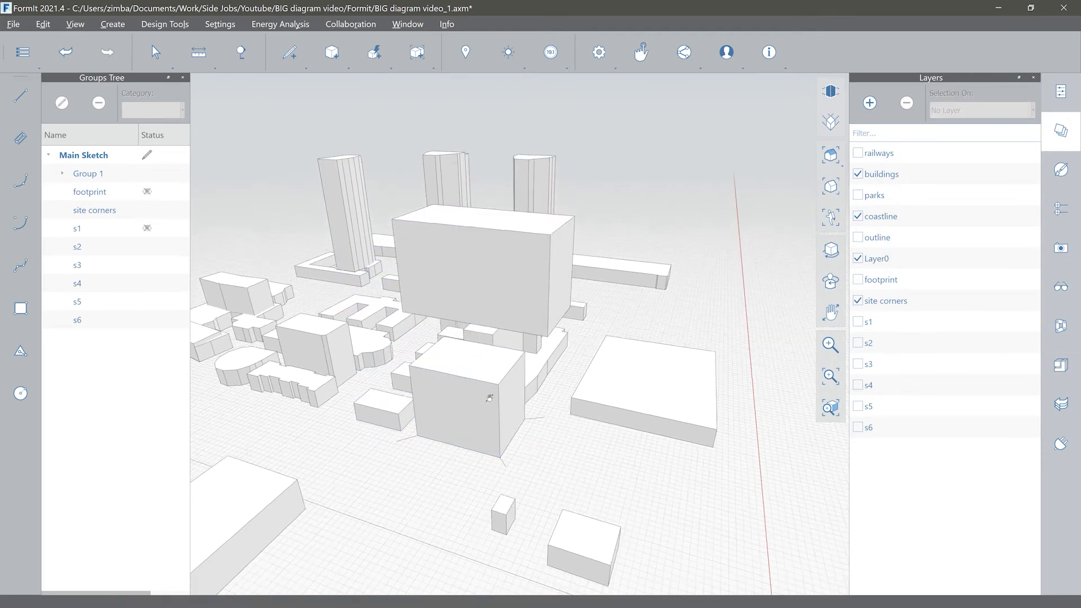
double_click(486, 299)
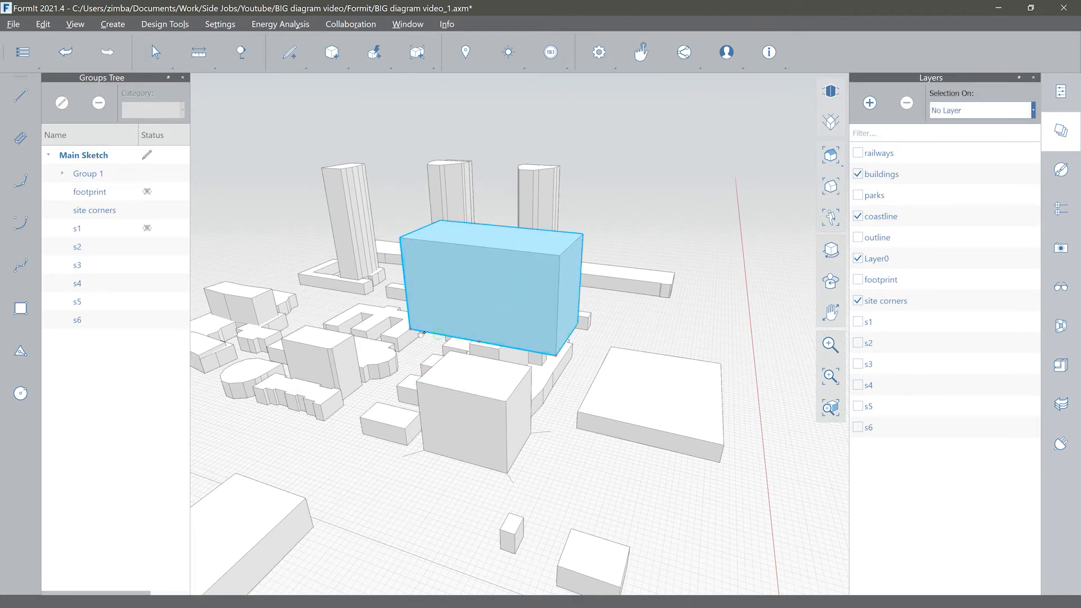
drag(421, 375, 418, 386)
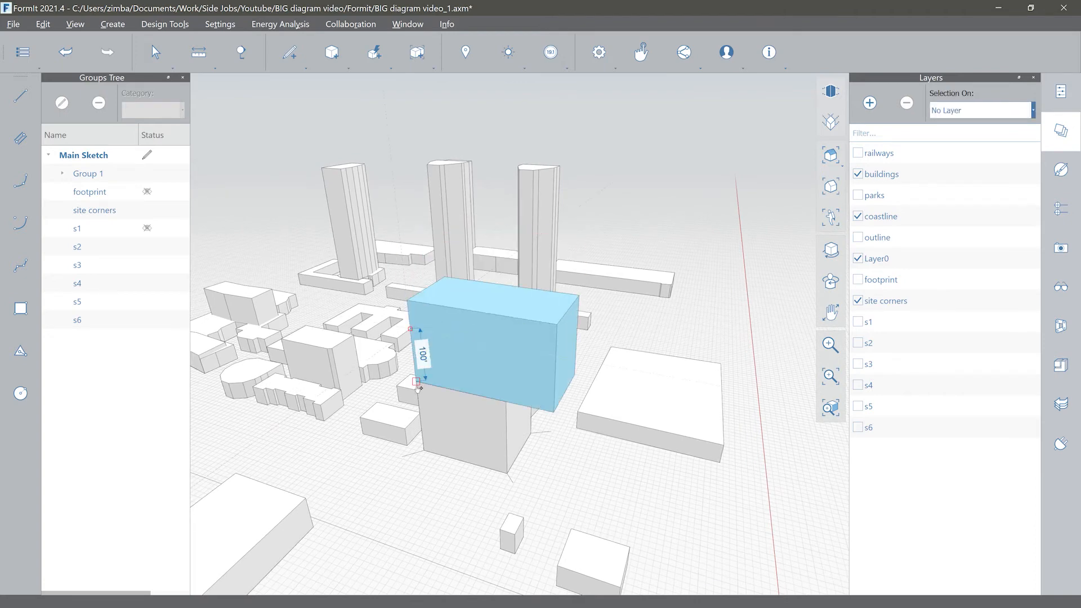
key(Escape)
Step: Join the upper and lower boxes into a single solid with Join Geometry
middle_drag(430, 459, 472, 401)
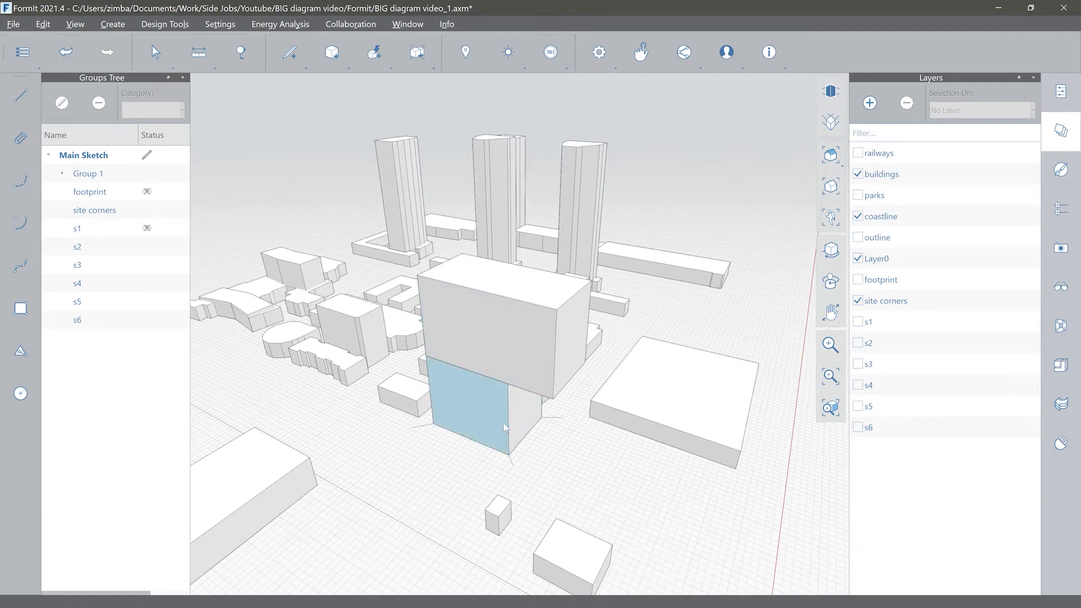
click(481, 404)
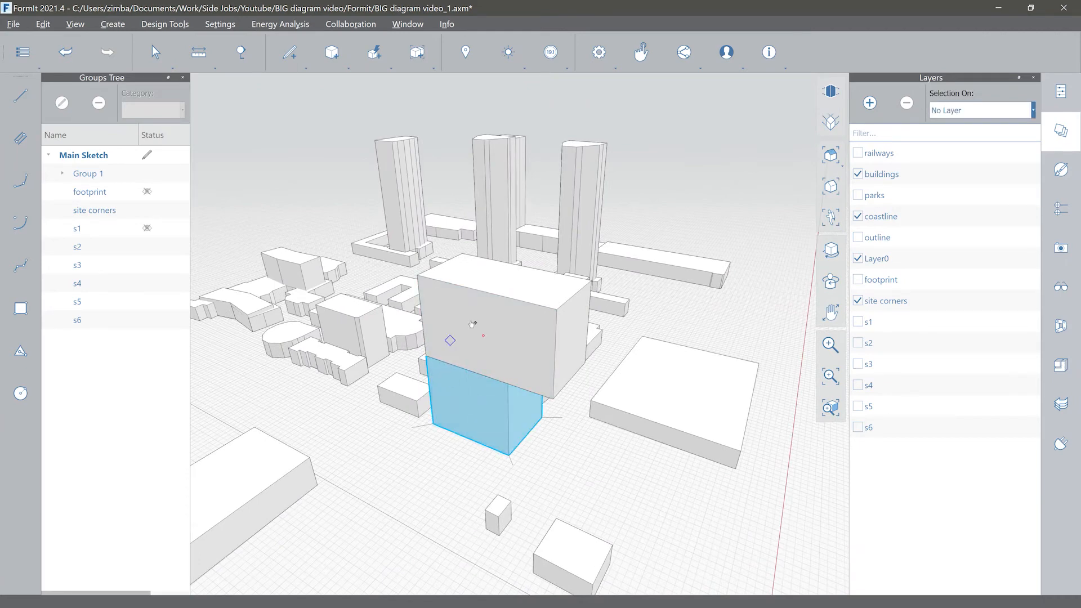
click(478, 322)
shift+click(472, 404)
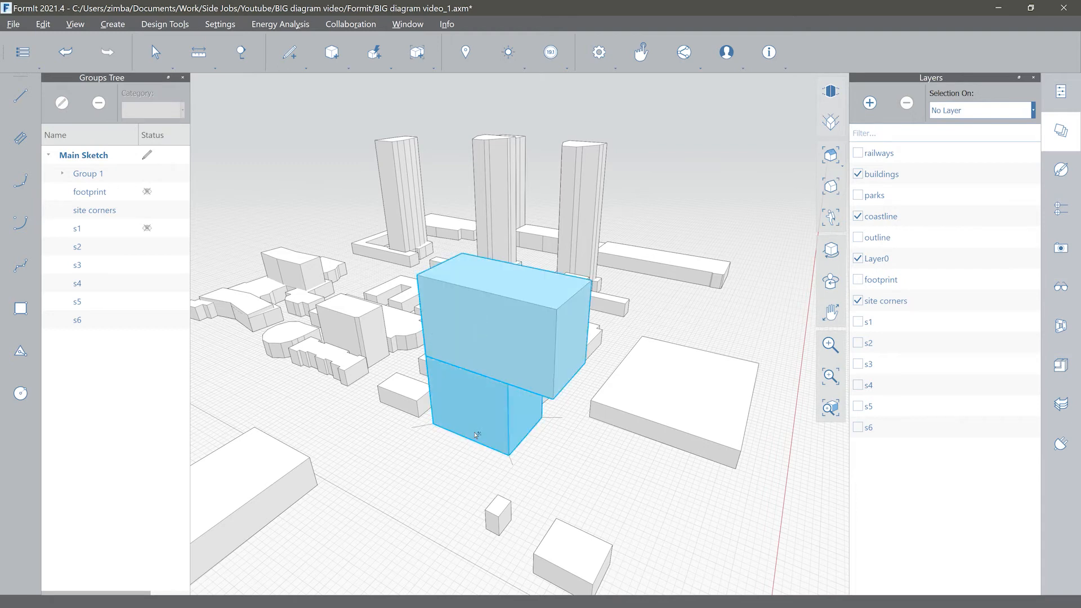
mouse_move(345, 66)
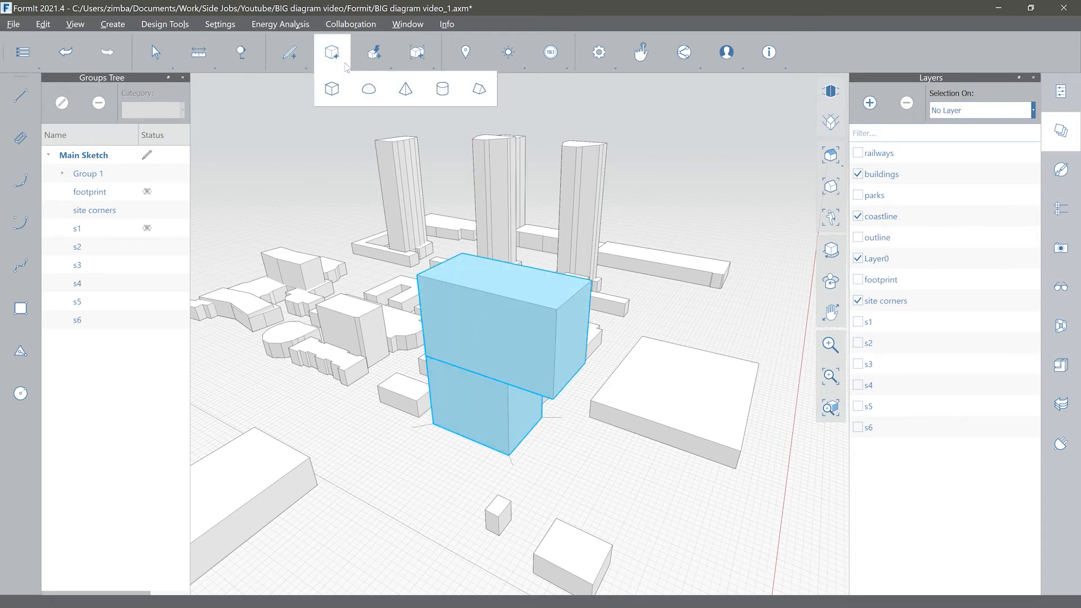
mouse_move(375, 52)
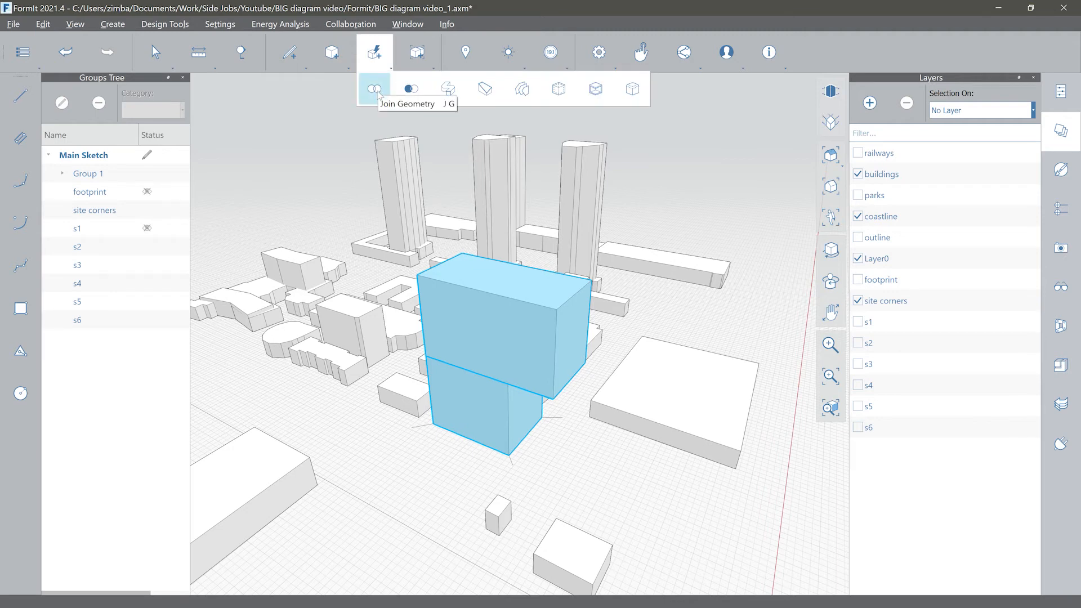
click(376, 92)
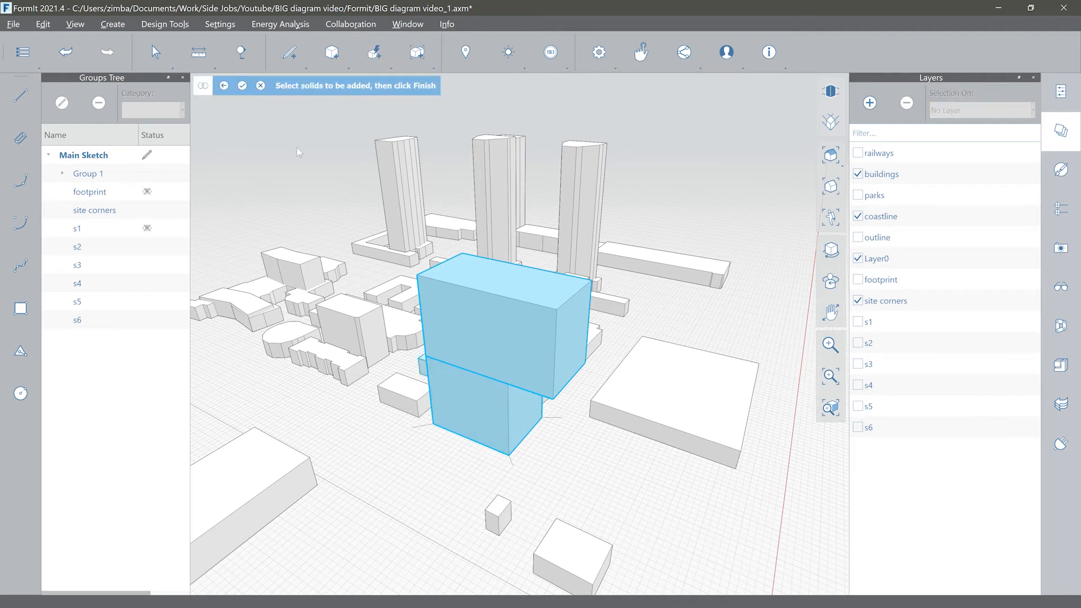
click(243, 86)
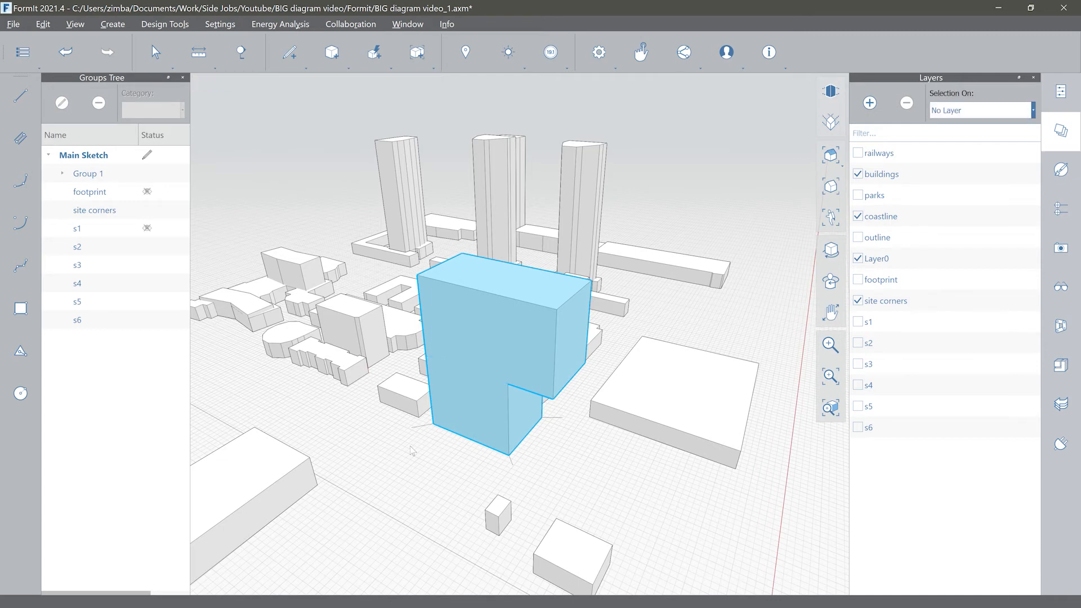
Step: Group the joined massing solid and name the group s7
key(Escape)
scroll(467, 404, up, 3)
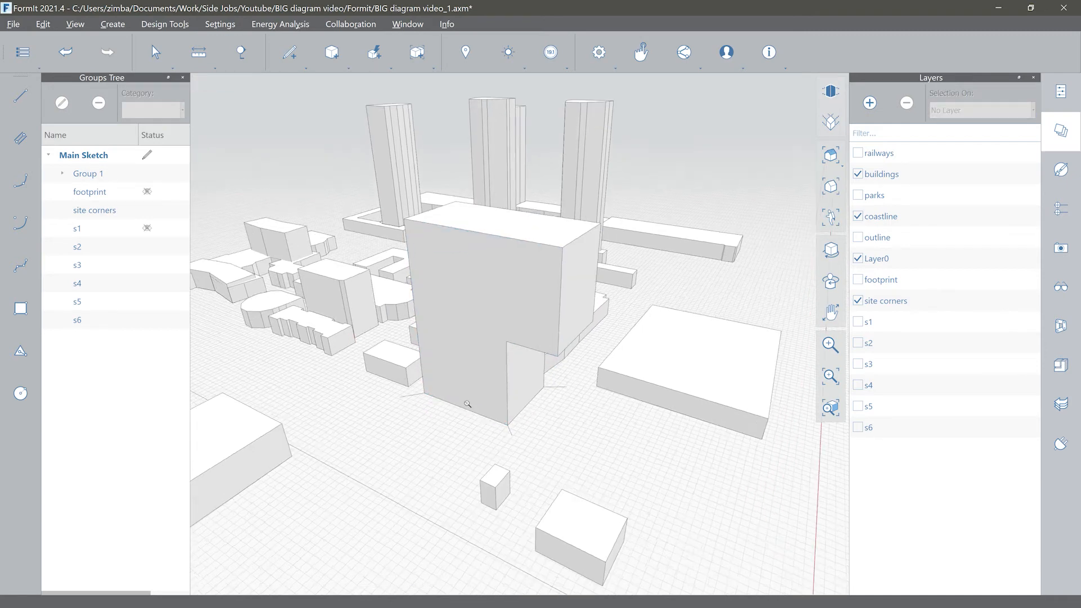
scroll(455, 427, down, 3)
mouse_move(457, 422)
middle_down()
mouse_move(433, 435)
mouse_move(449, 414)
middle_up()
double_click(449, 352)
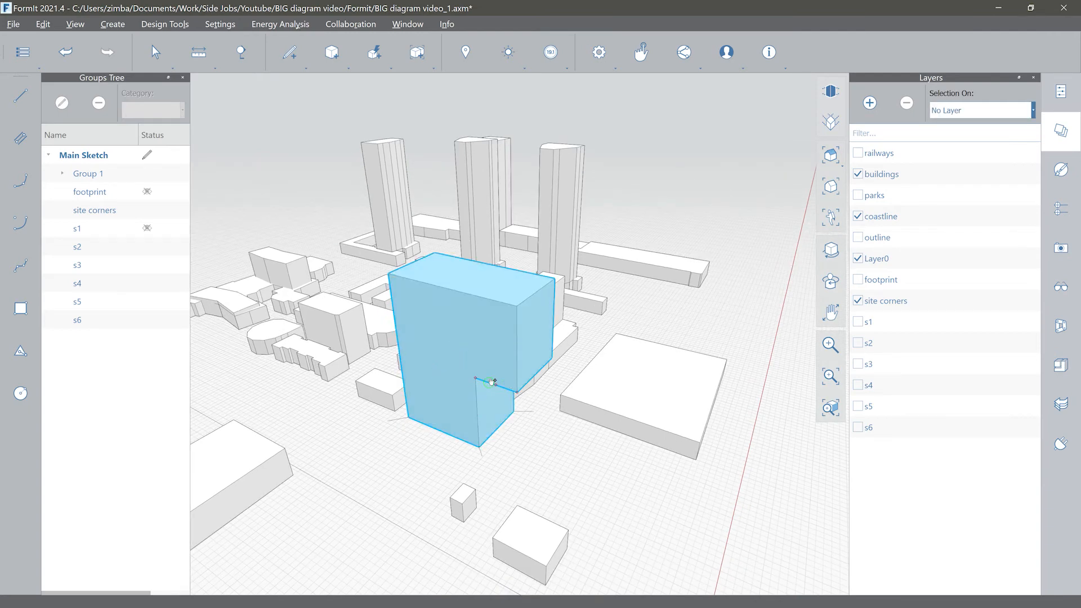
key(g)
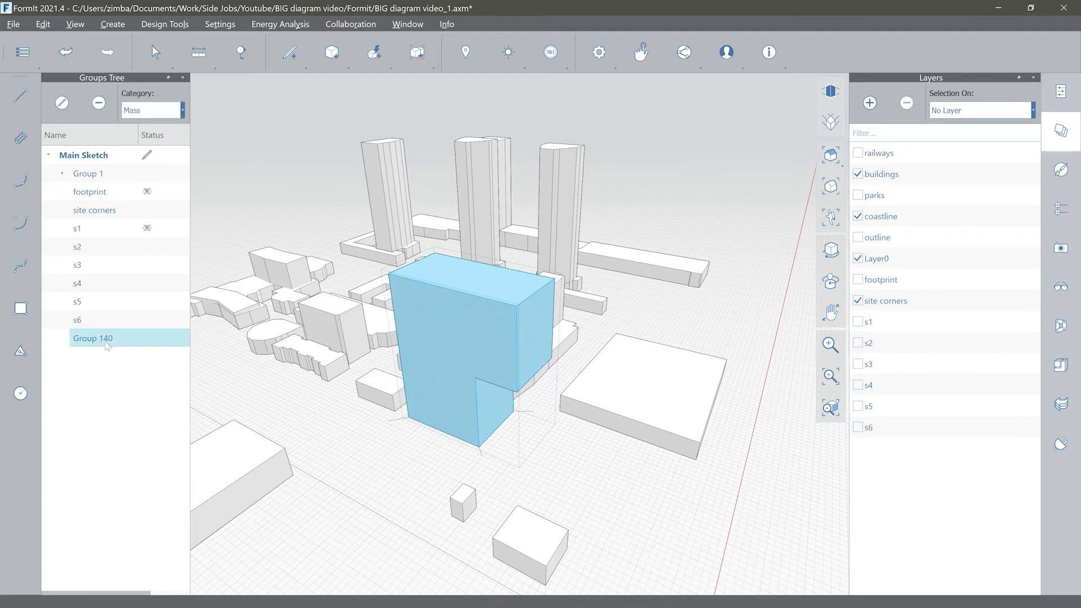
double_click(103, 338)
text(s7)
key(Return)
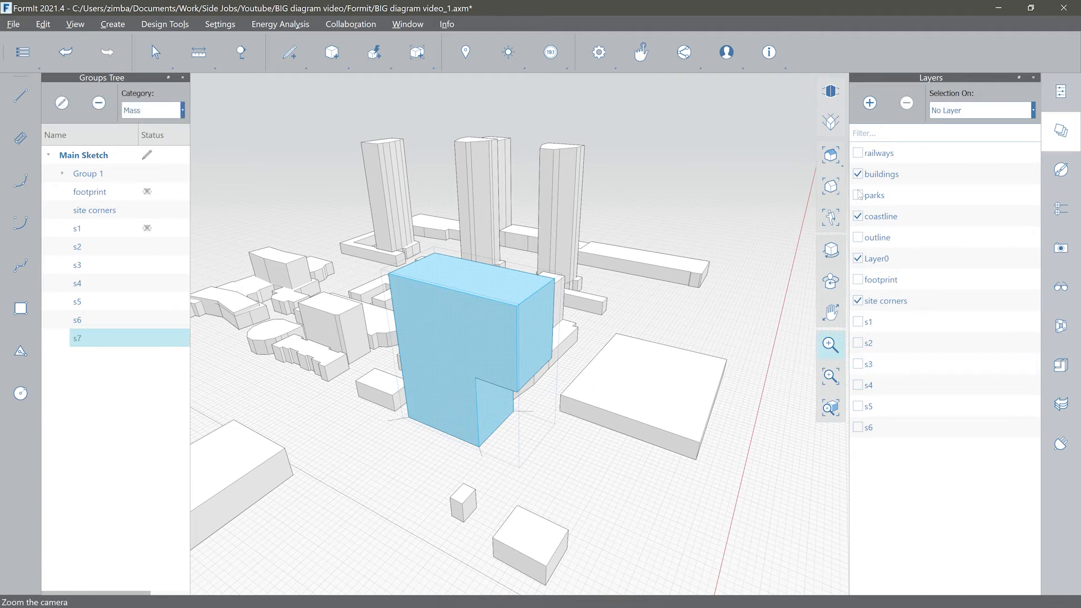
Step: Put the s7 group on a new layer named s7
click(870, 107)
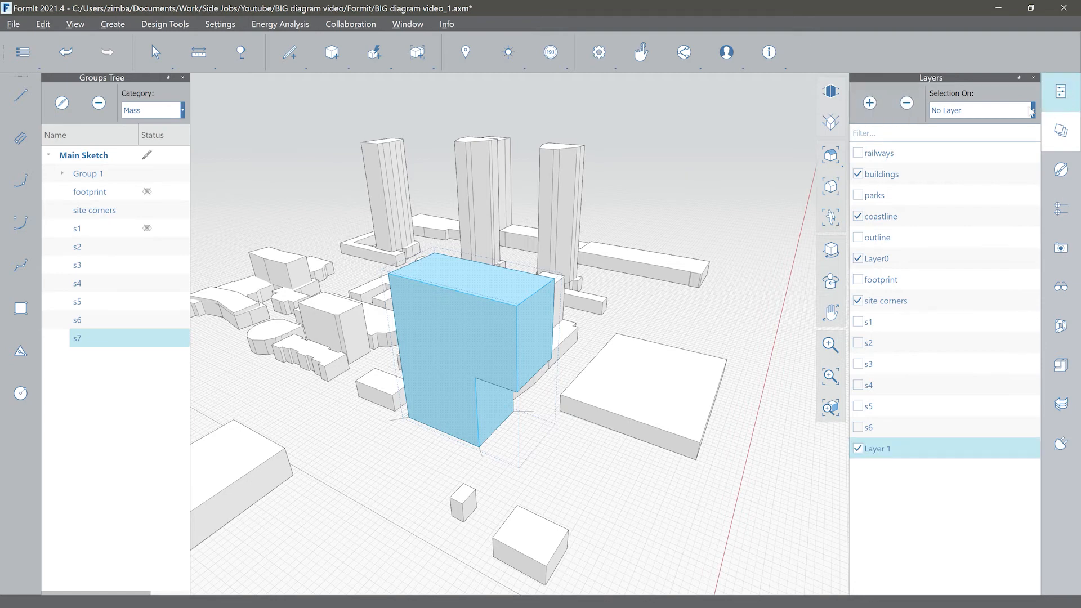
click(1033, 110)
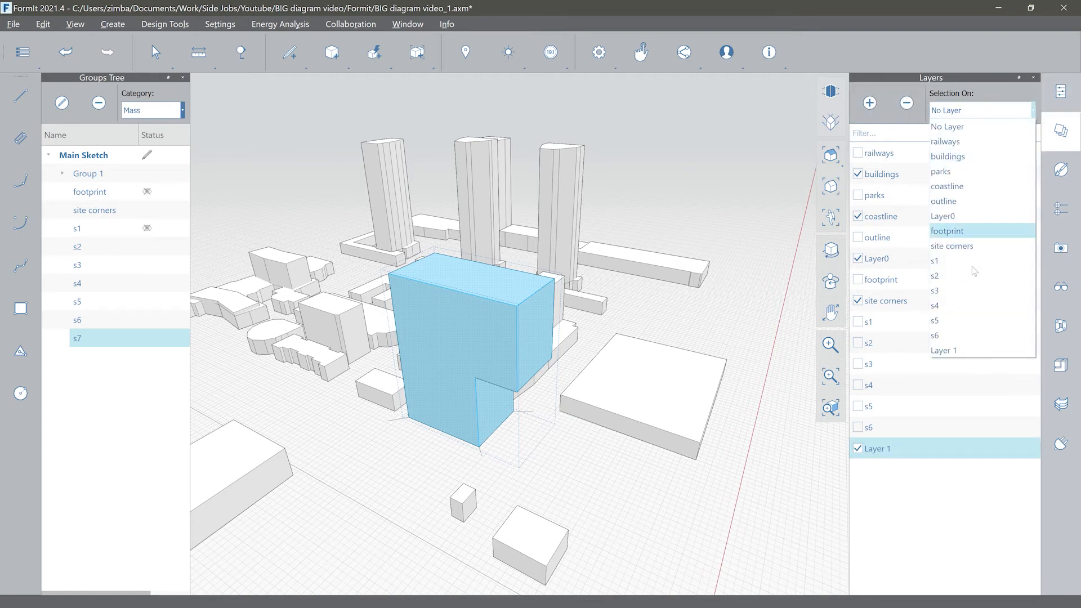
click(964, 347)
double_click(881, 451)
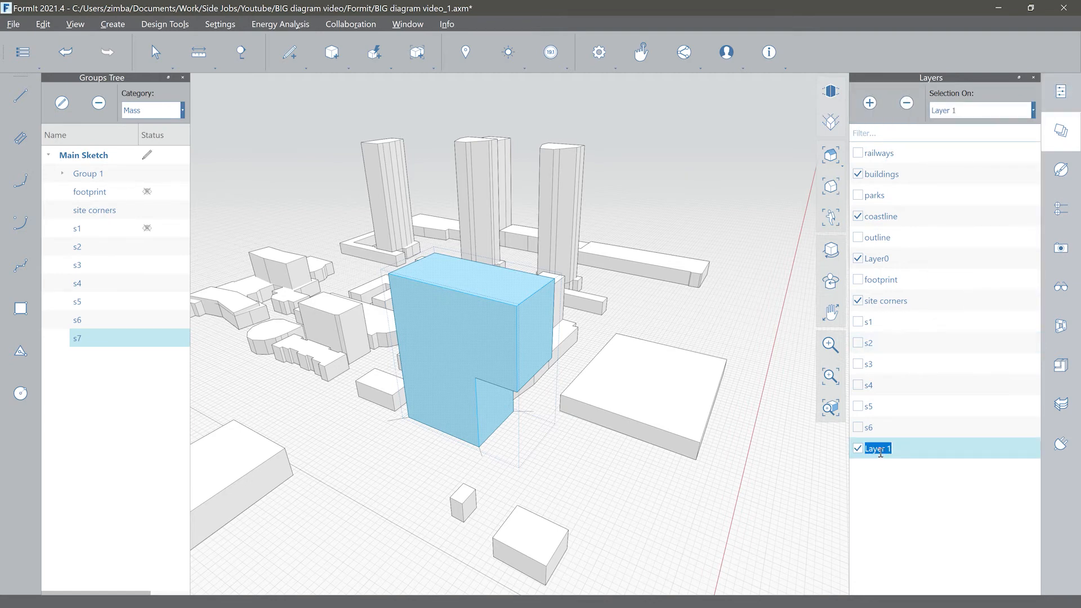
text(s7)
key(Return)
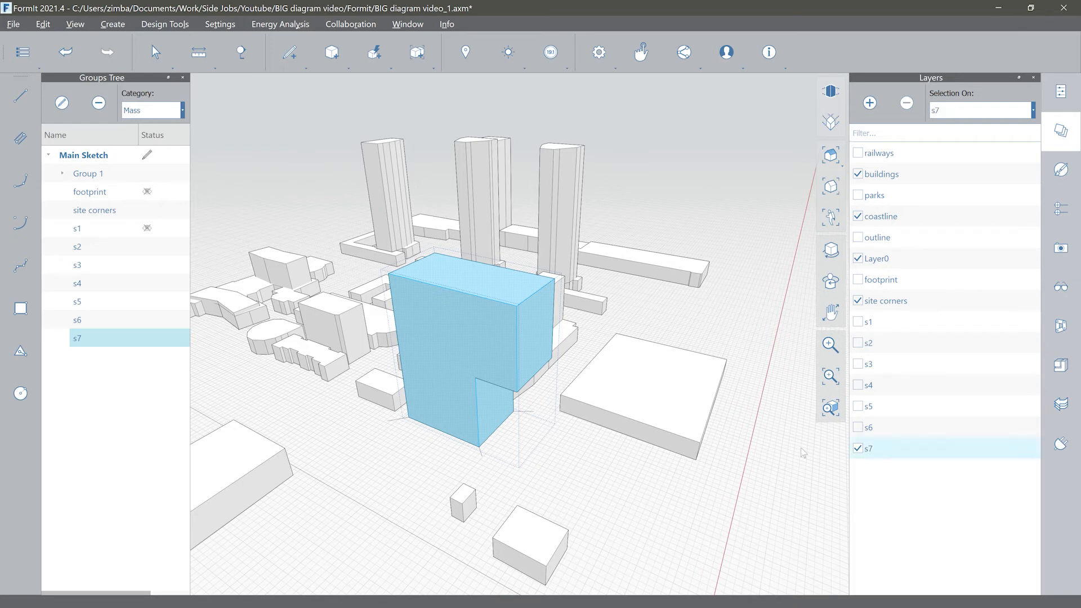
key(Escape)
click(867, 449)
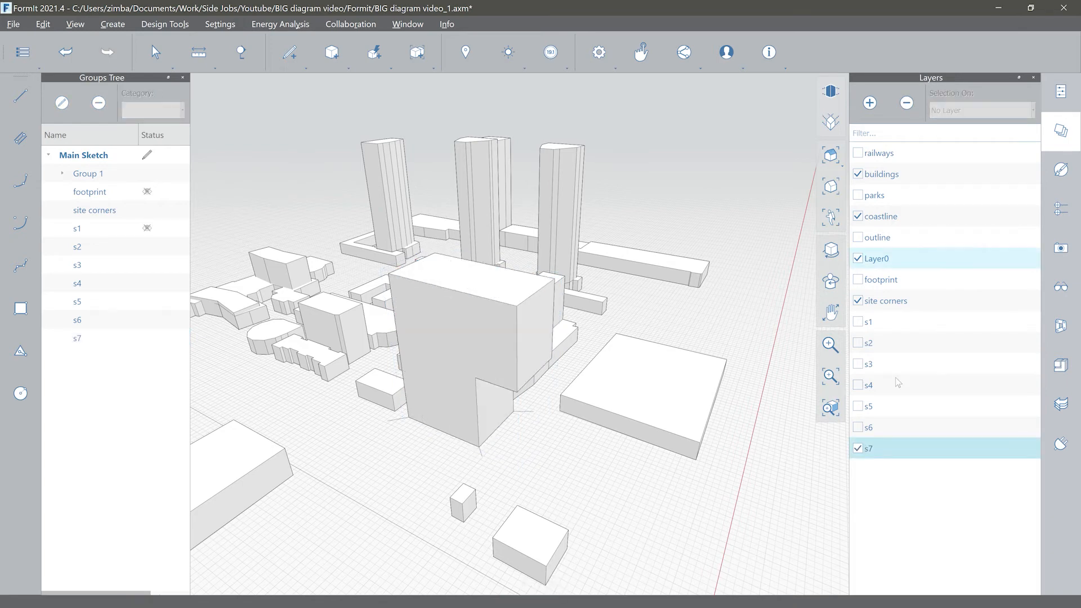
Step: Reorder the footprint layer below site corners and hide the s7, footprint and site corners layers
click(858, 448)
click(858, 280)
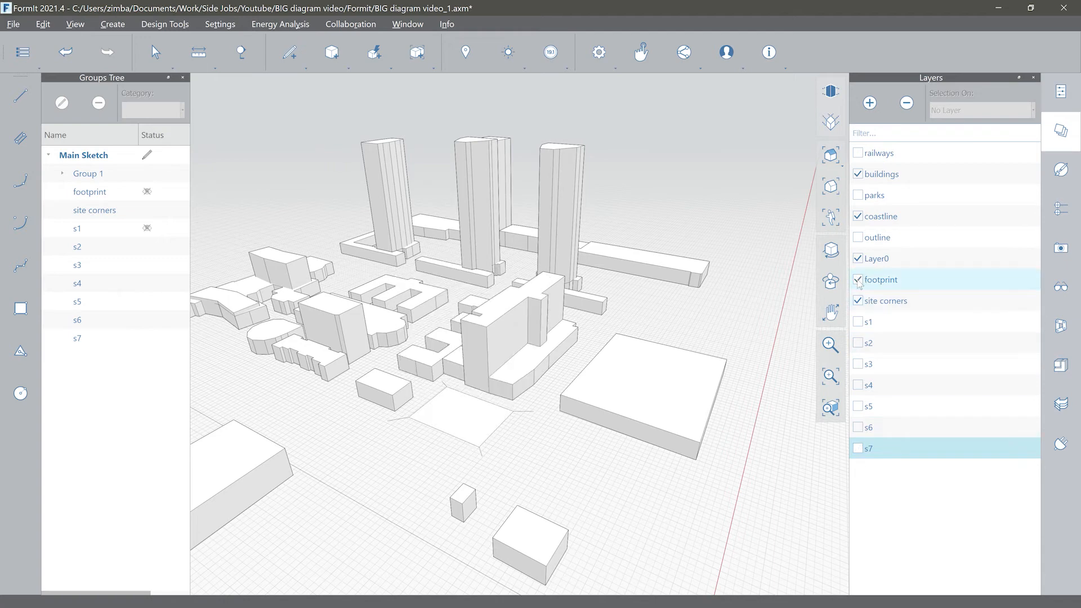
drag(888, 281, 862, 307)
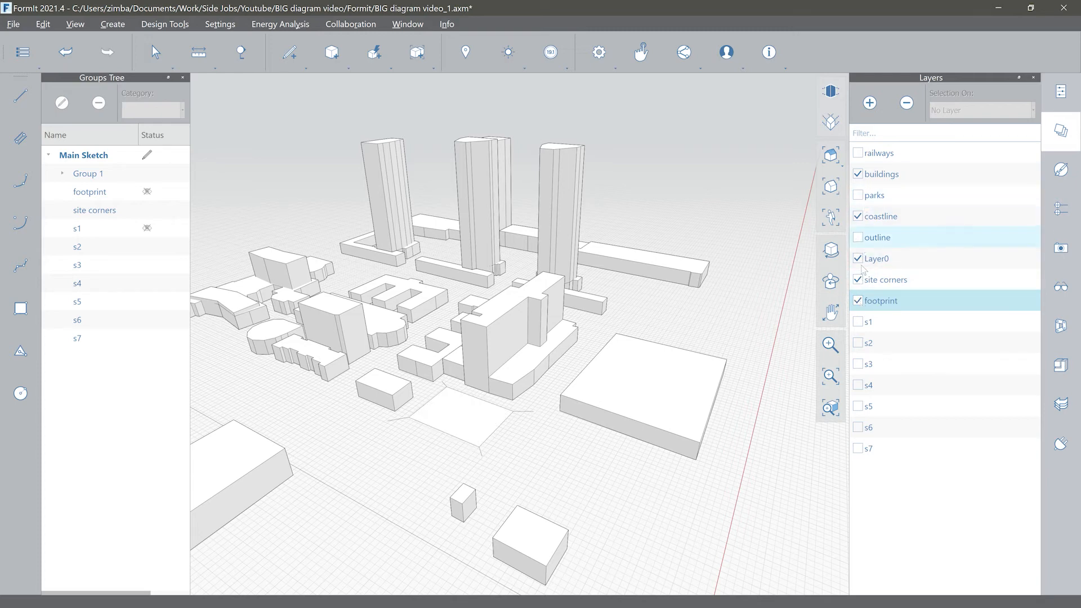
click(859, 280)
click(858, 302)
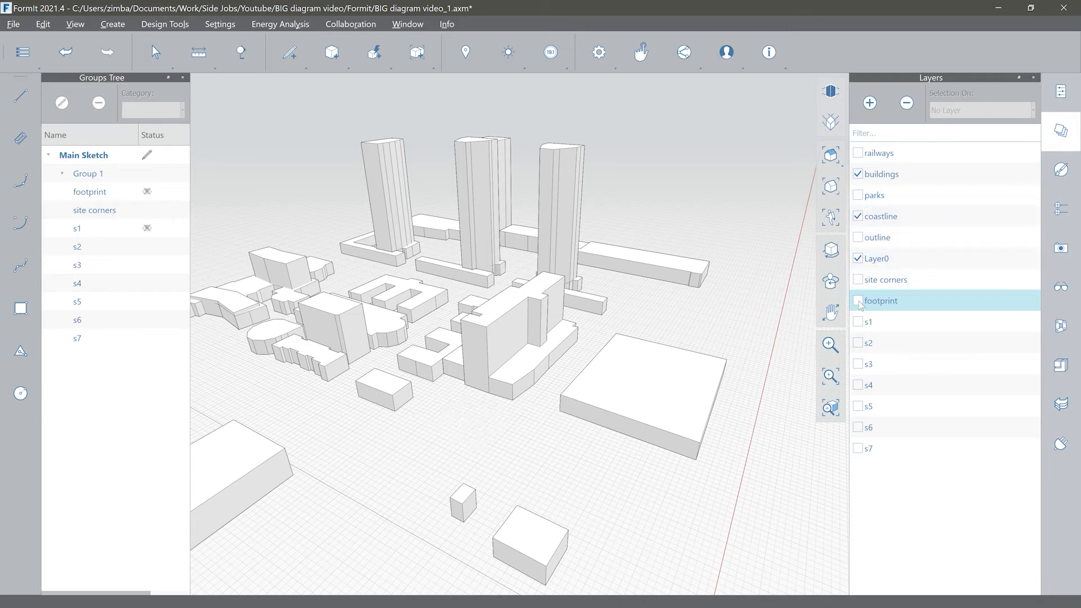
Step: Review the massing stages by showing and hiding the layers from s1 to s7 in sequence, ending with only s7 shown
click(859, 322)
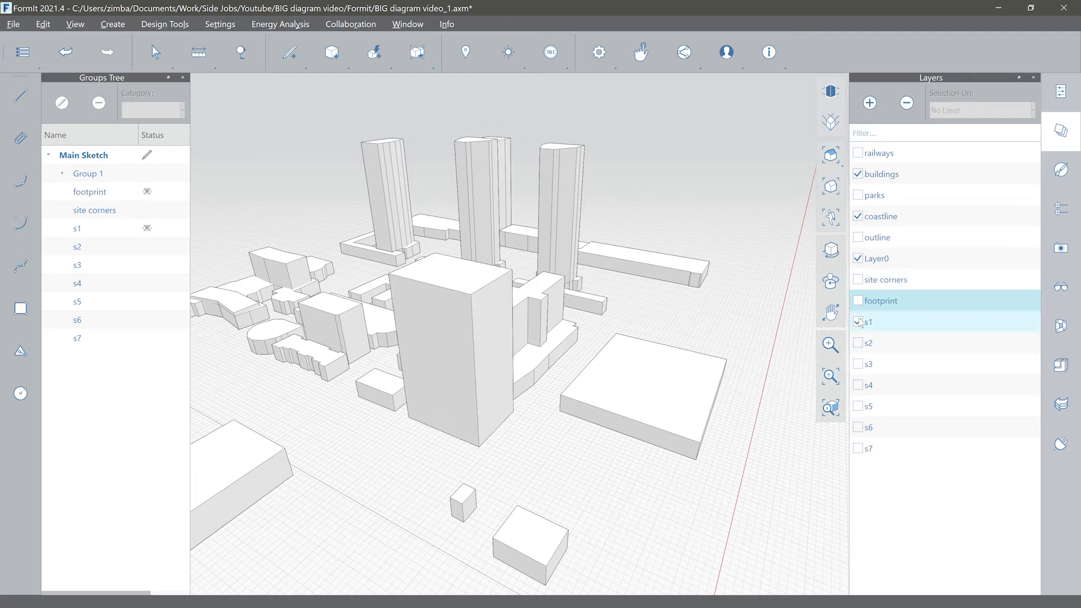
click(859, 323)
click(858, 343)
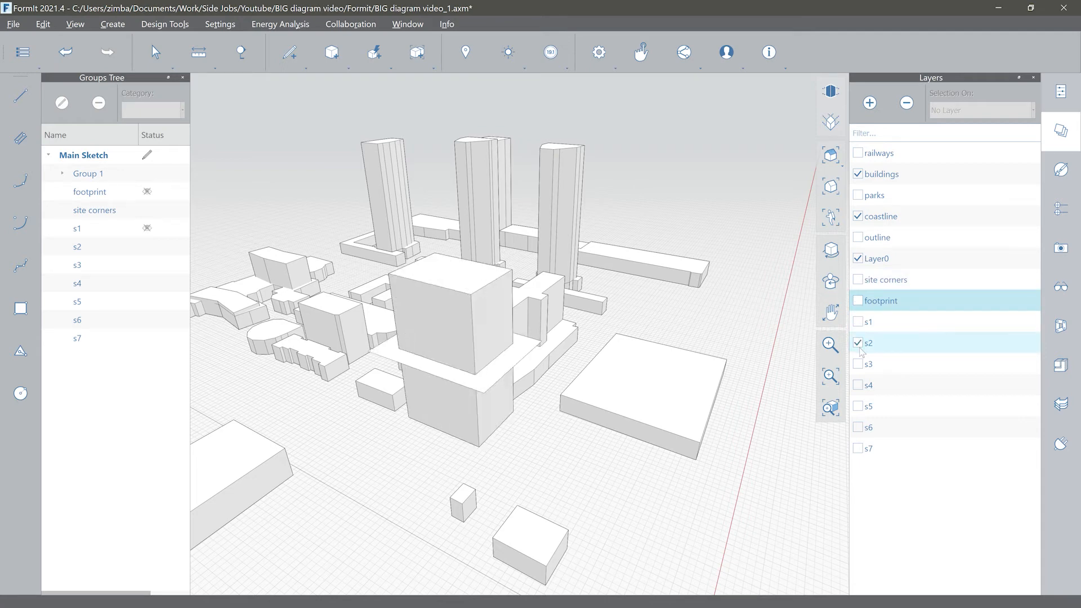
click(858, 343)
click(859, 365)
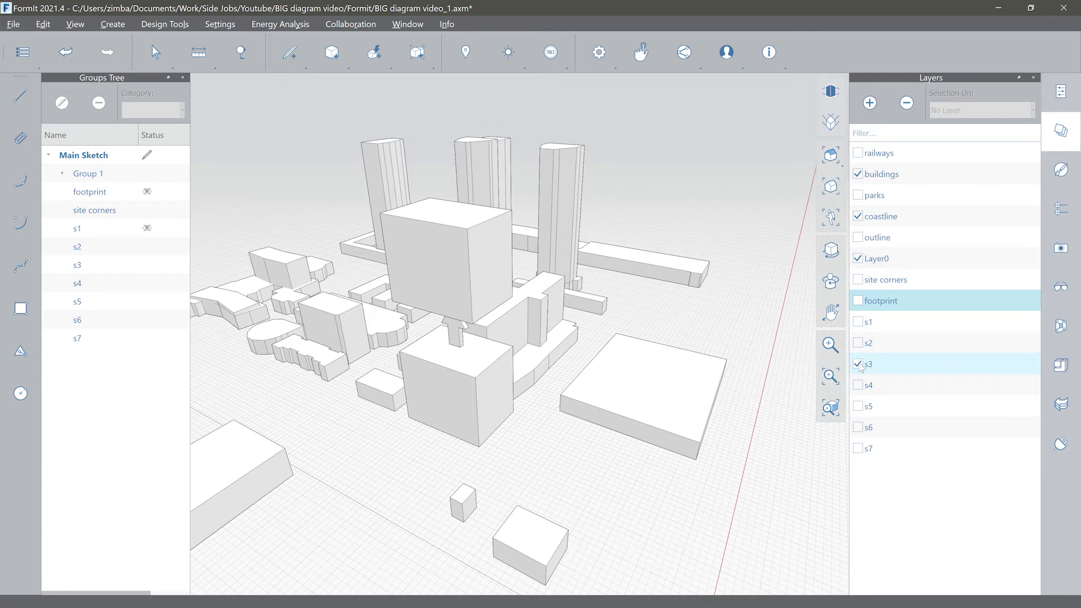
click(858, 365)
click(859, 385)
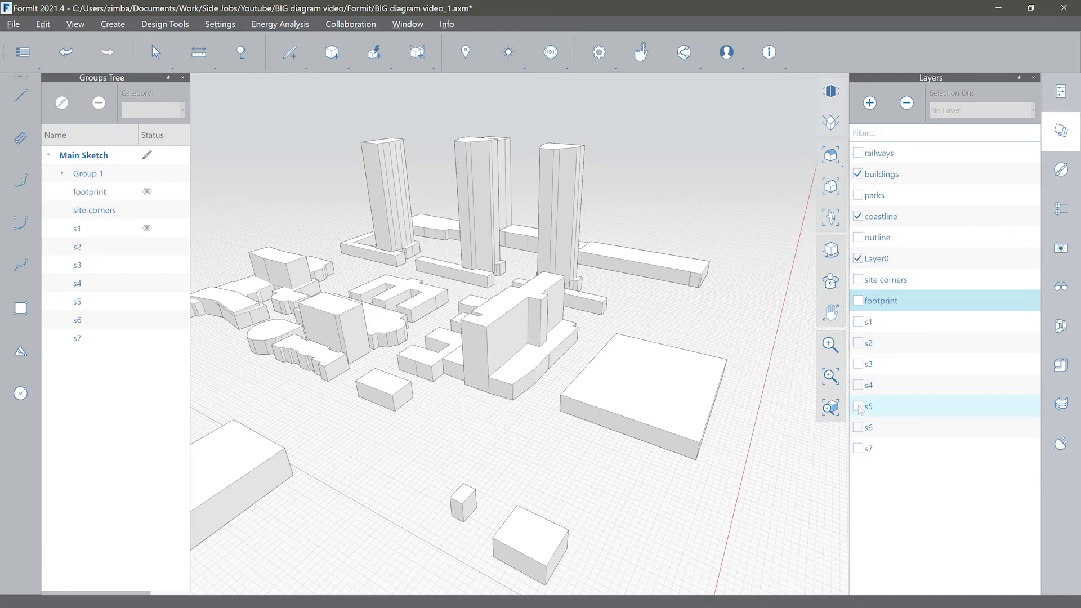
click(859, 407)
click(858, 407)
click(858, 428)
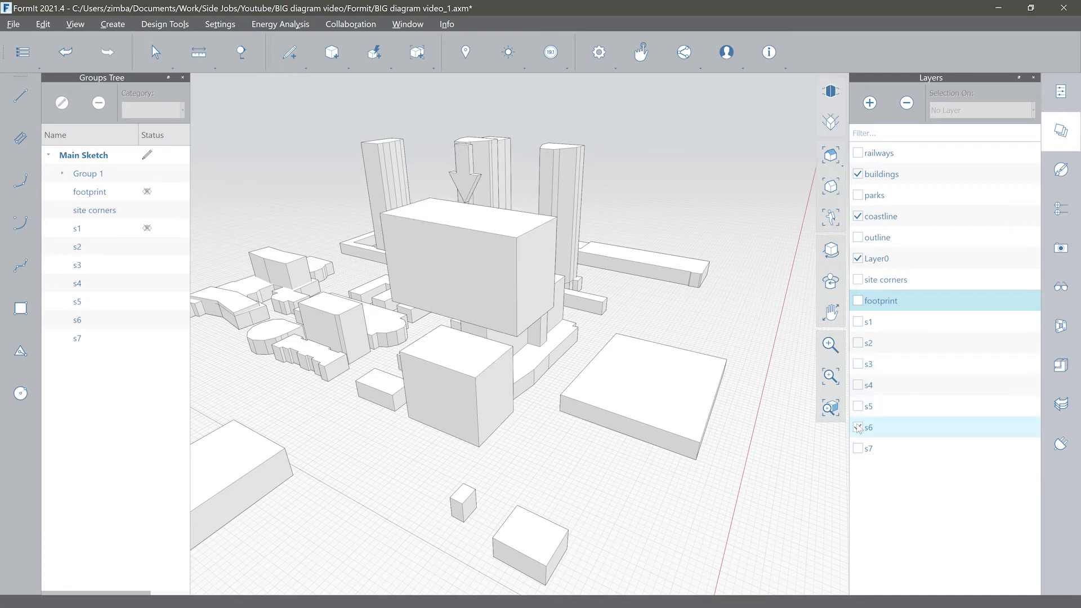
click(858, 449)
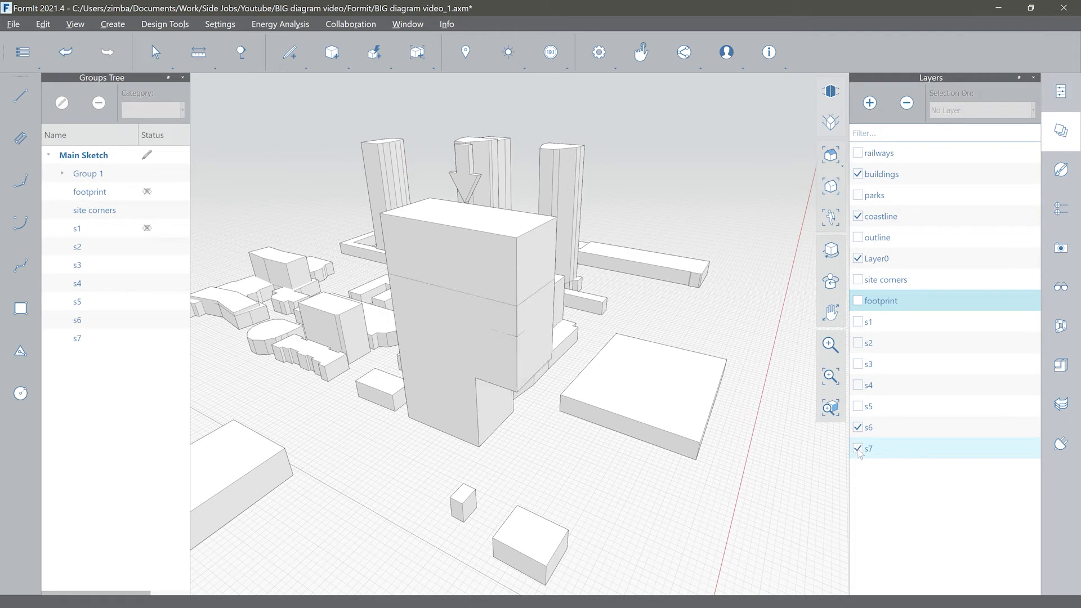
click(858, 427)
click(858, 449)
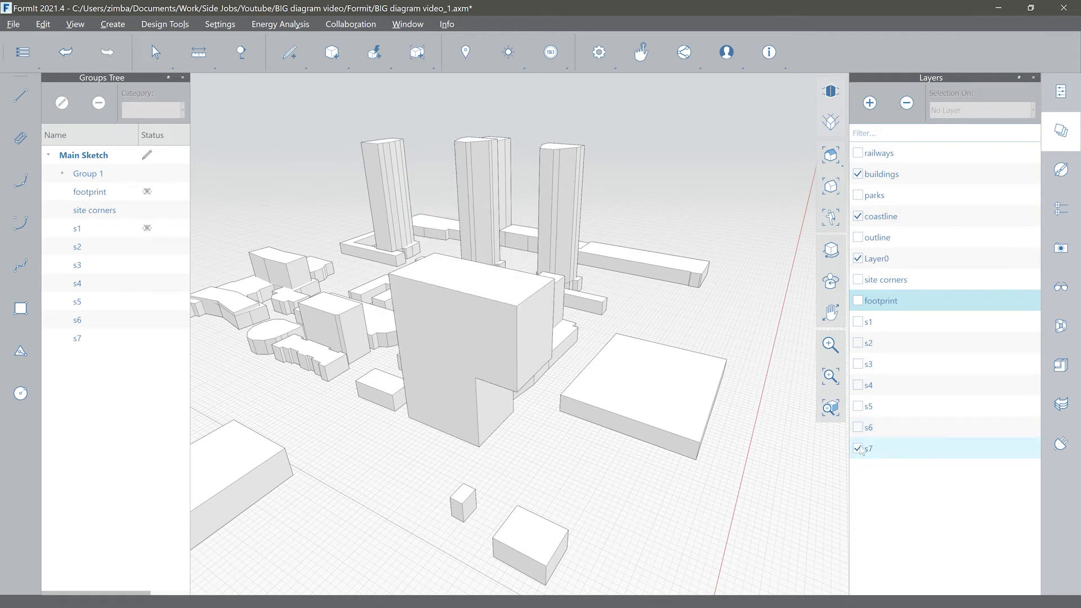
scroll(618, 476, down, 5)
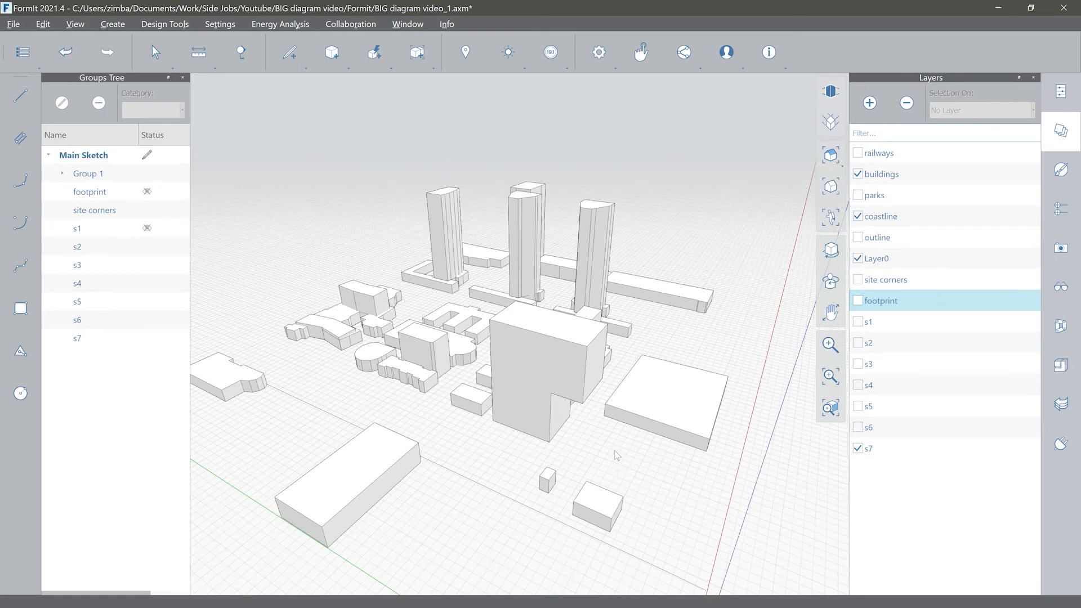
middle_drag(512, 389, 527, 409)
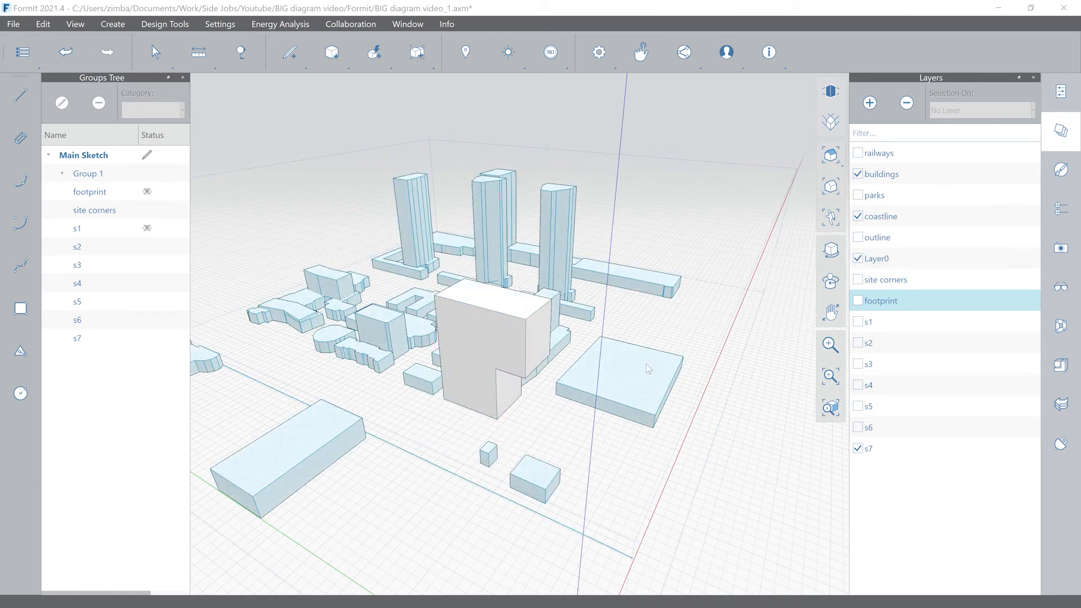
key(alt)
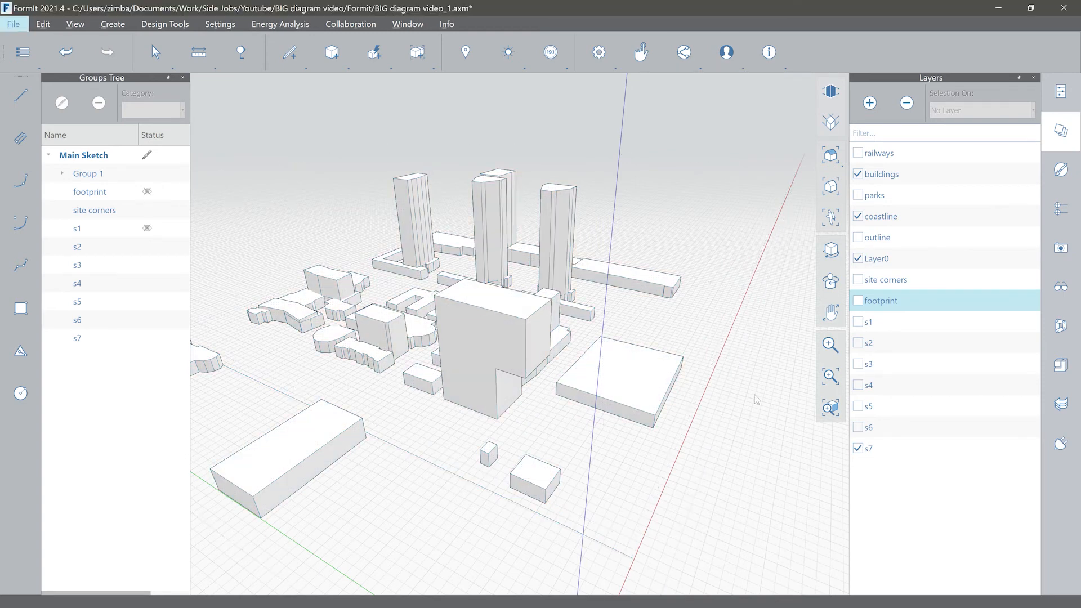
key(alt)
Step: Switch to Chrome and open the Explore page of Adobe Color
key(alt+Tab)
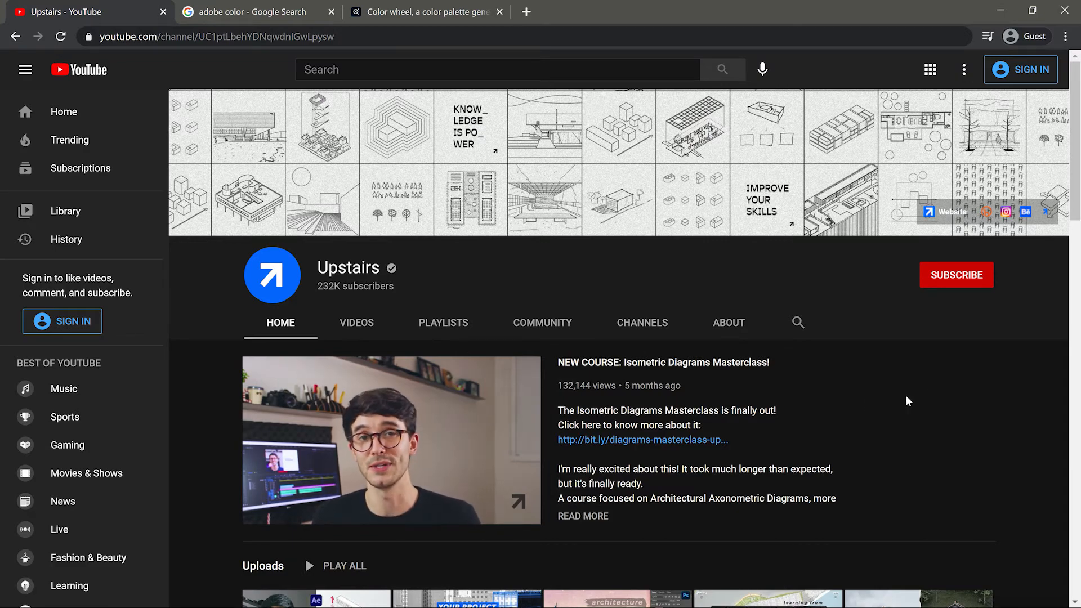
click(248, 14)
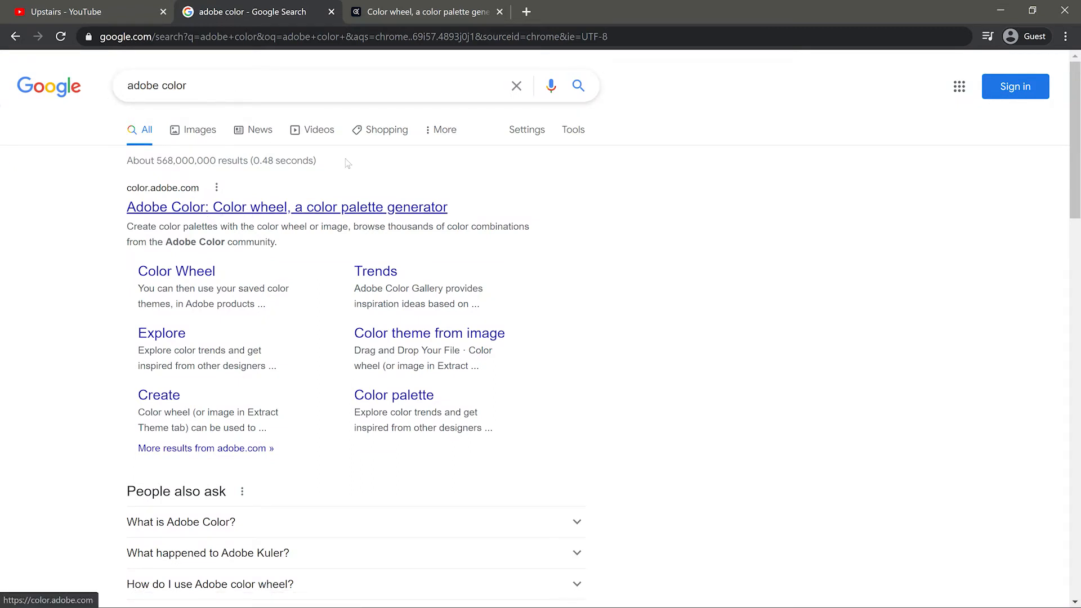
click(437, 12)
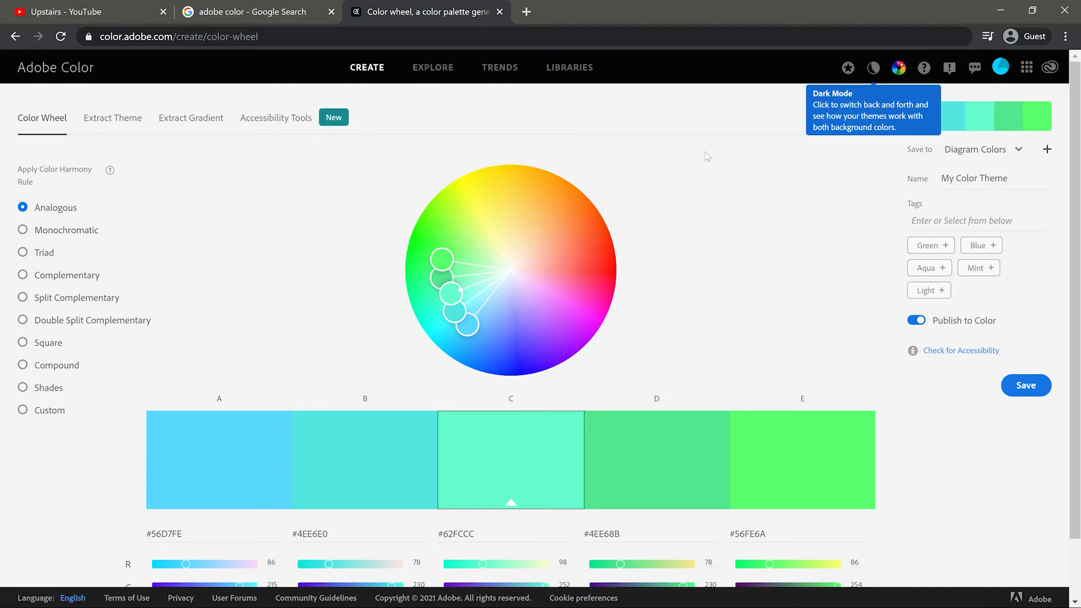
click(438, 71)
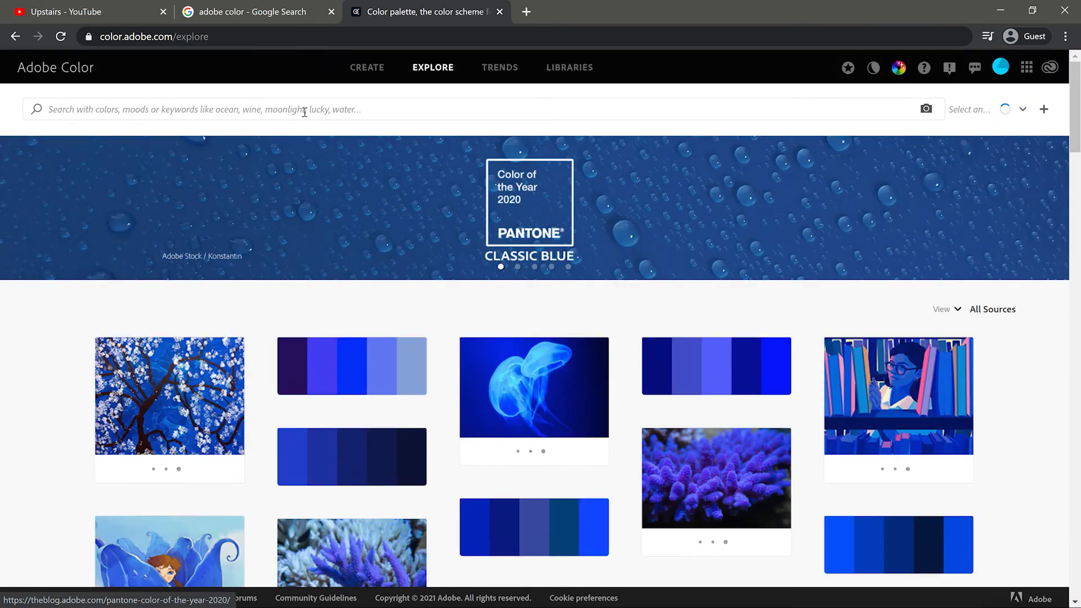
Step: Search the color themes for "bright" and download the cyan, green, yellow, red and purple palette as a JPEG
click(302, 107)
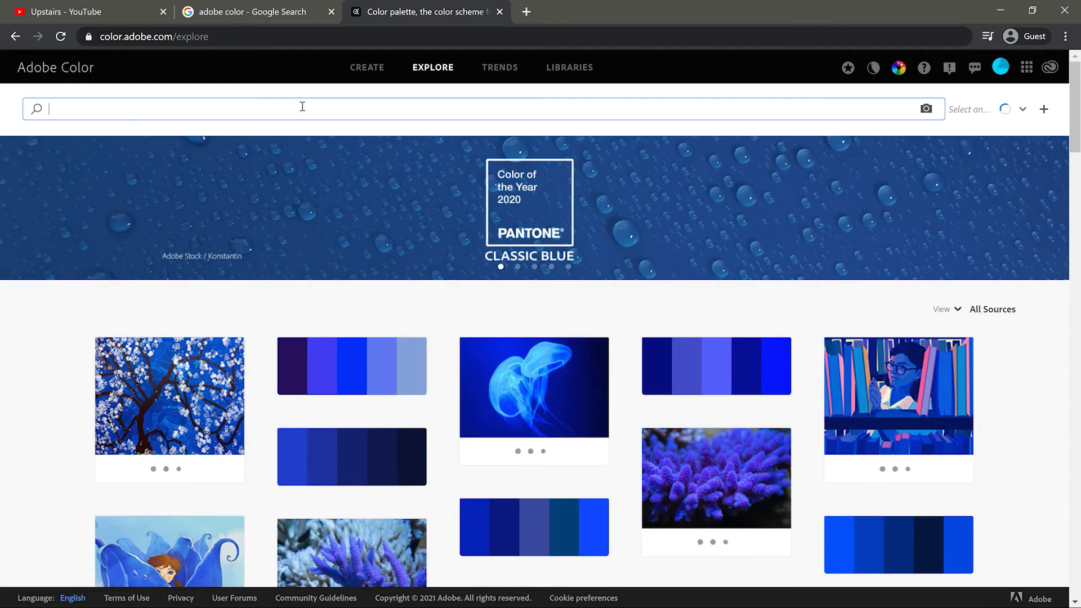
text(bright)
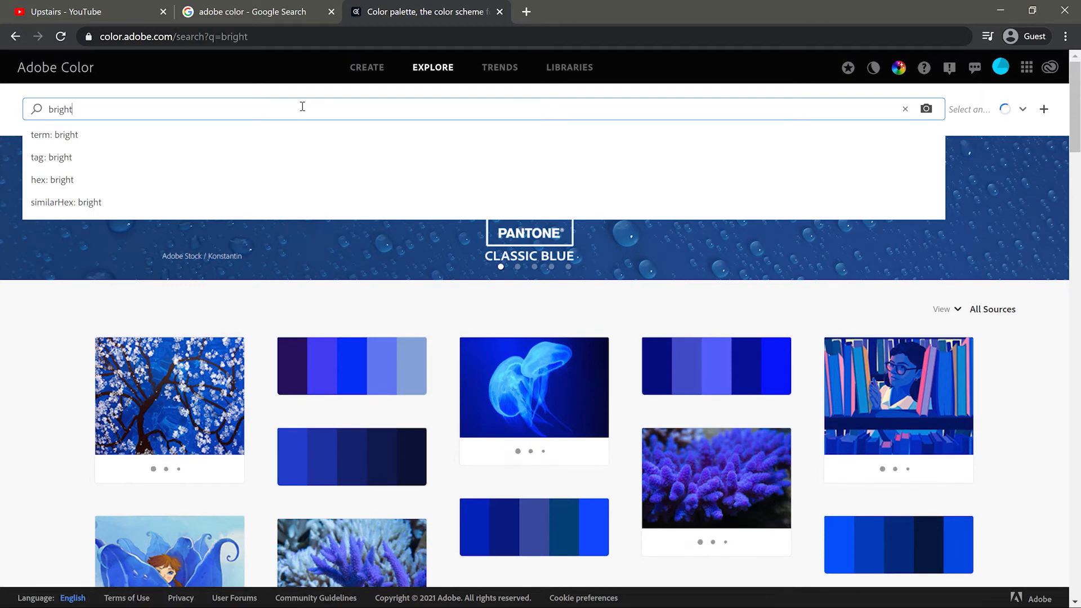
key(Return)
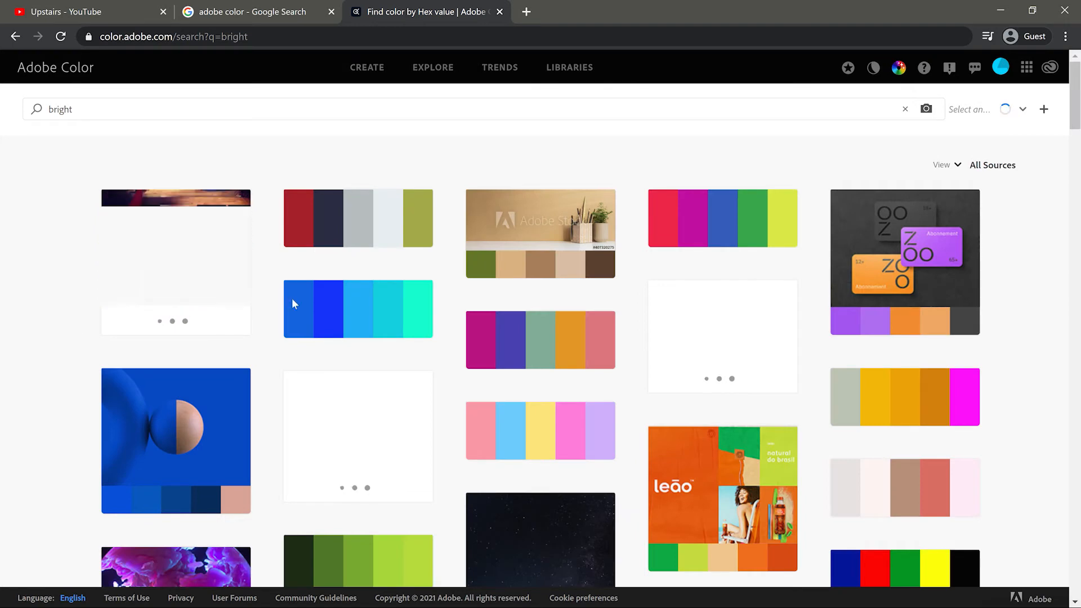
scroll(53, 326, down, 3)
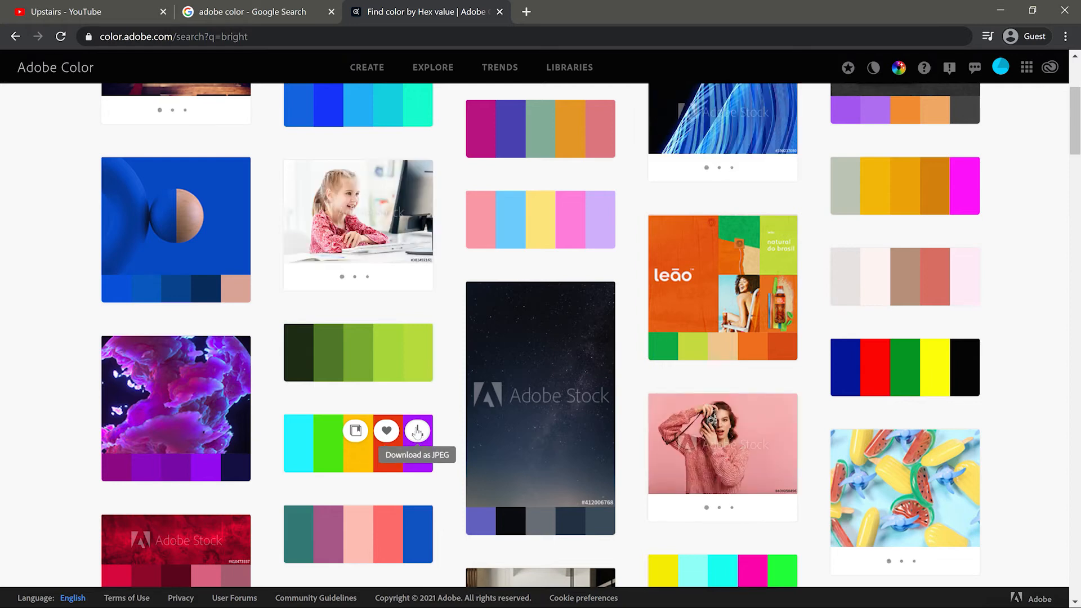
click(418, 433)
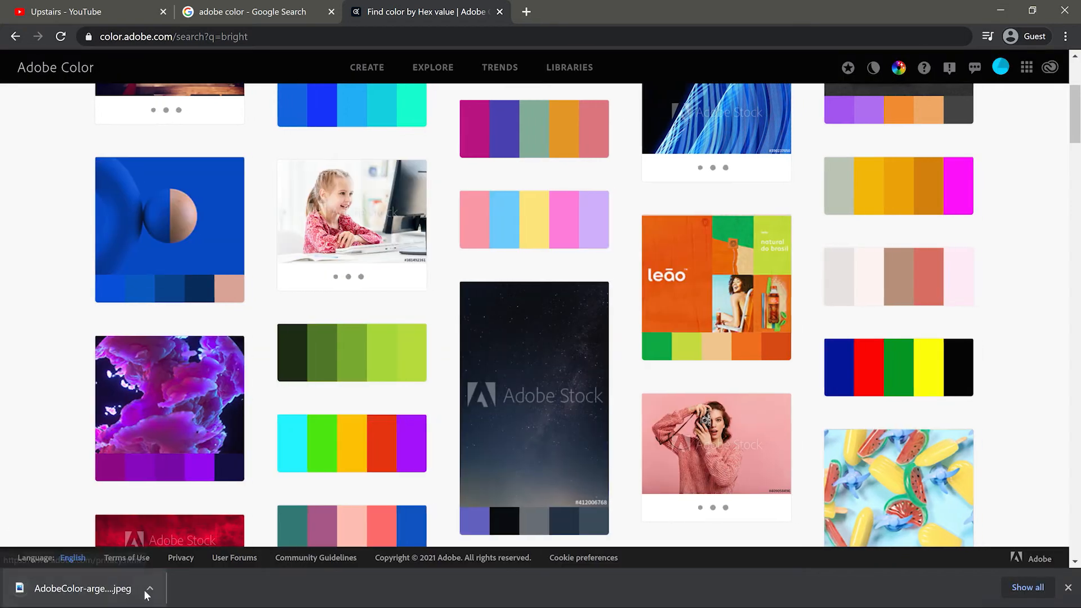
Step: Move the downloaded AdobeColor-argent bright palette from Downloads into the Color Palettes folder under Documents > Digital Library
click(149, 590)
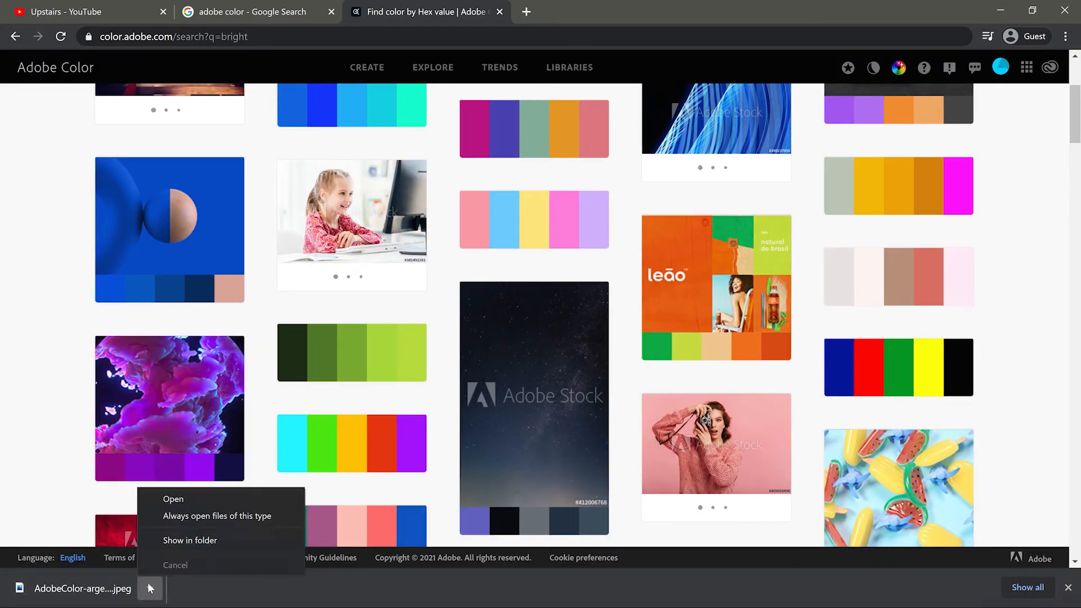
click(193, 539)
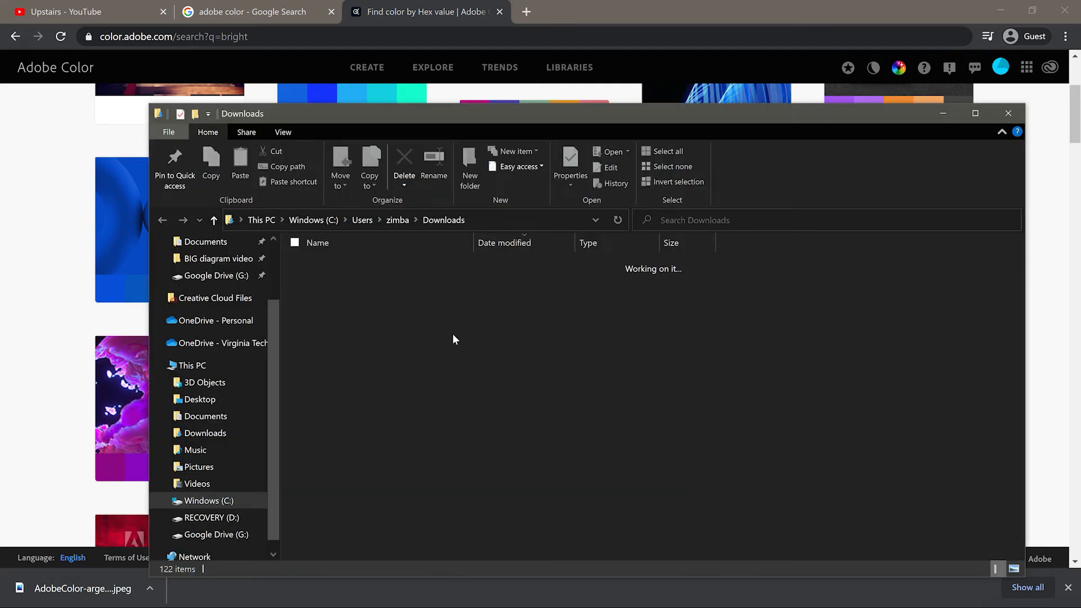
drag(543, 115, 511, 82)
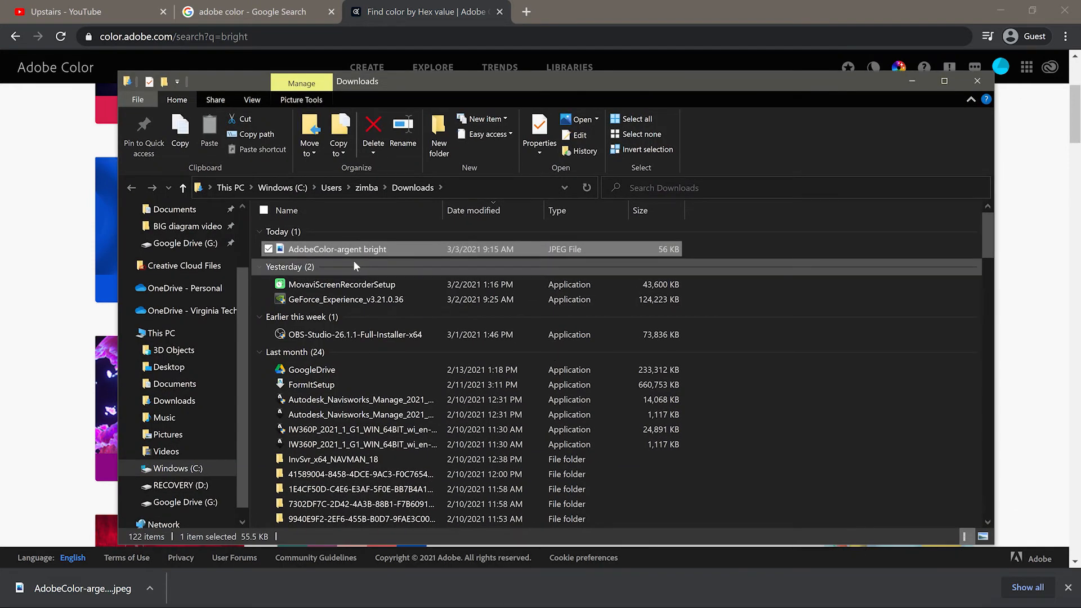
key(ctrl+x)
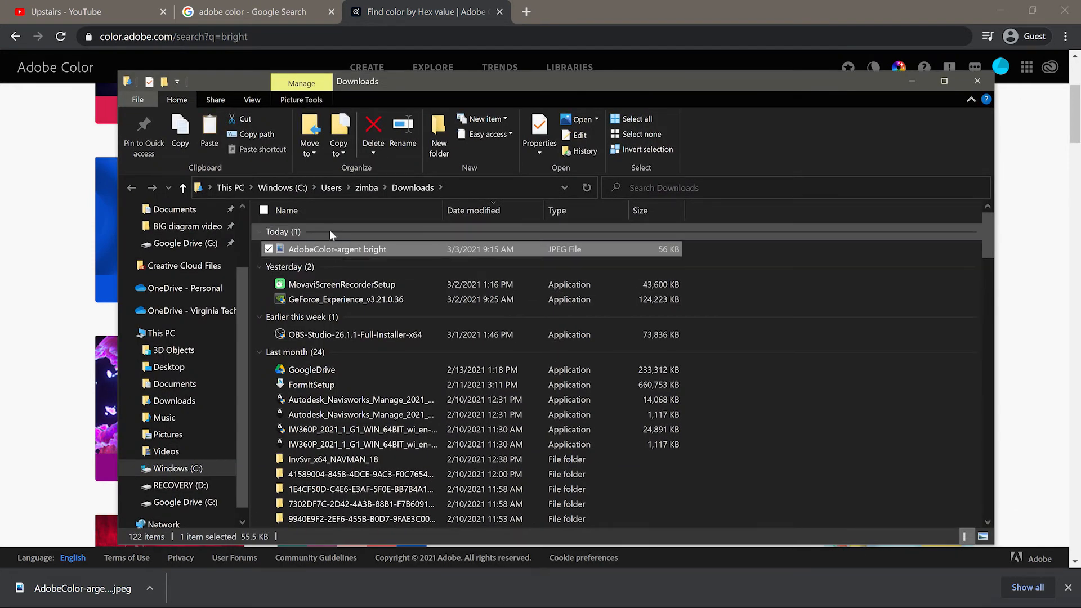
scroll(179, 299, up, 2)
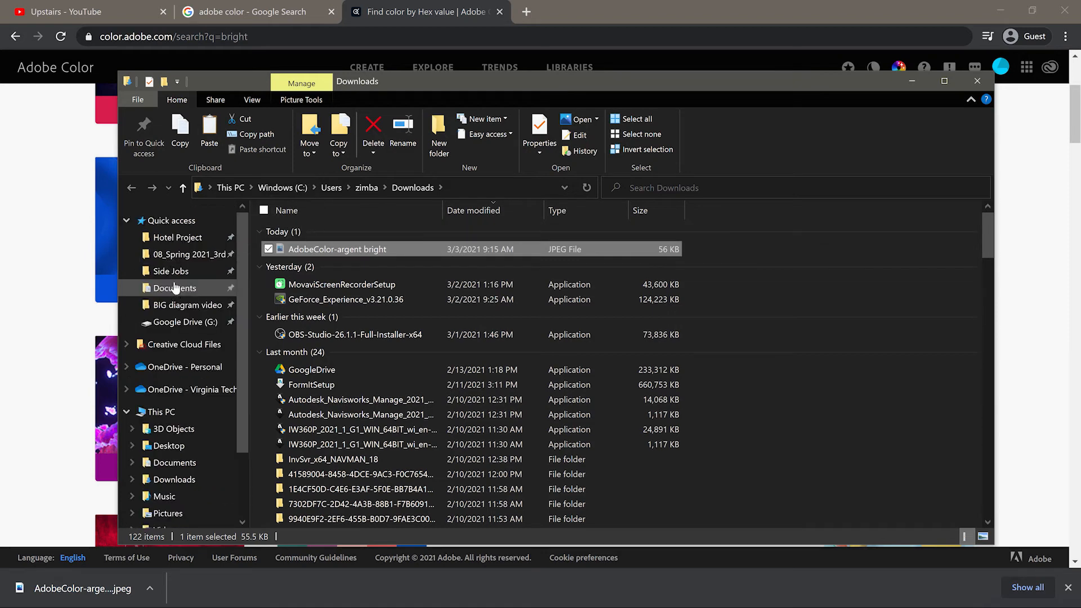
click(178, 288)
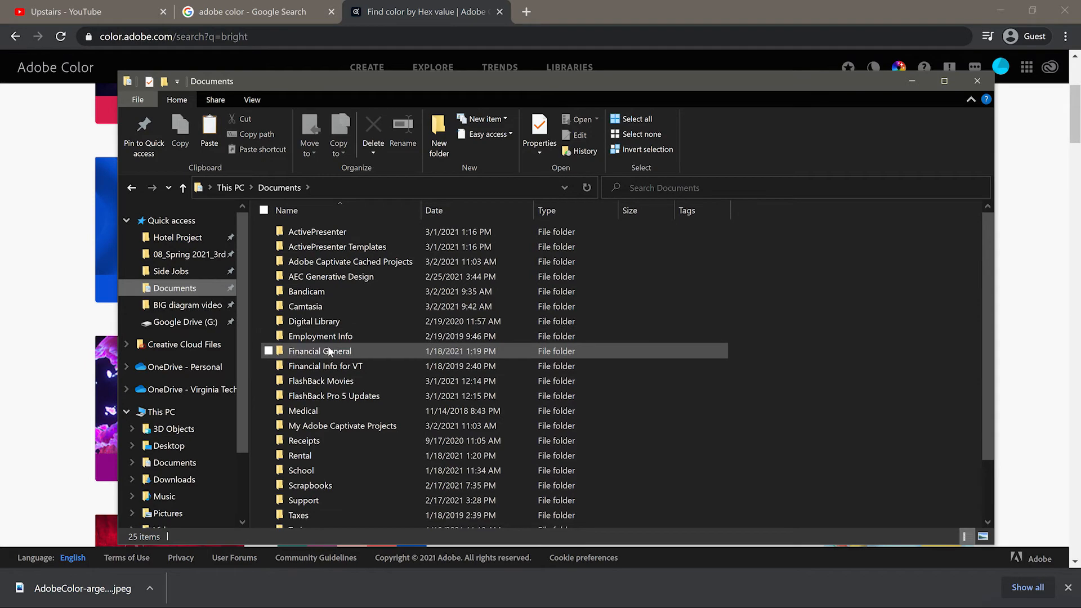
click(329, 322)
double_click(329, 322)
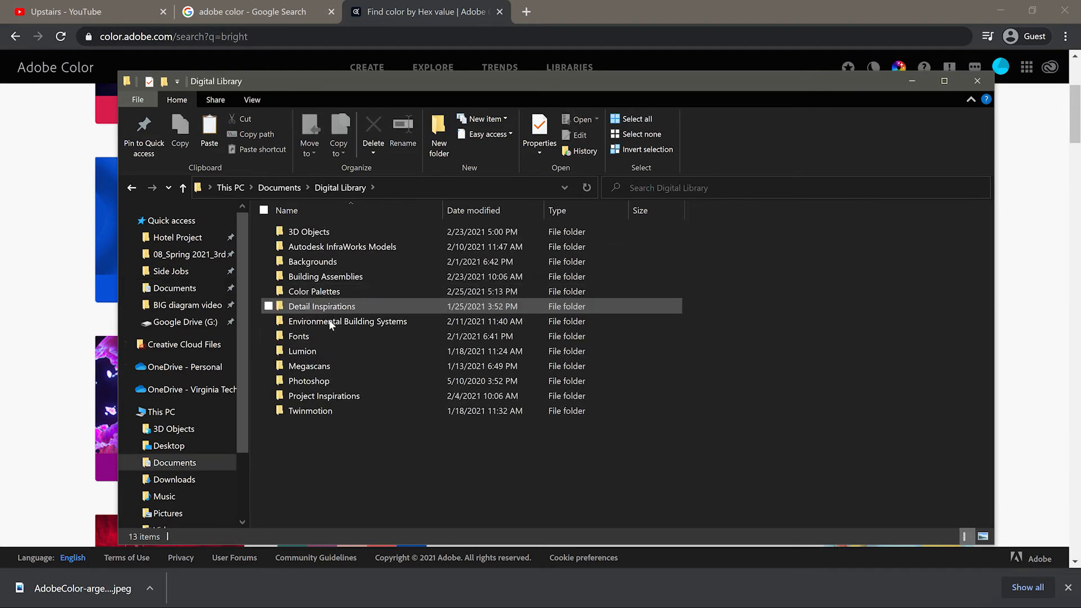
double_click(323, 292)
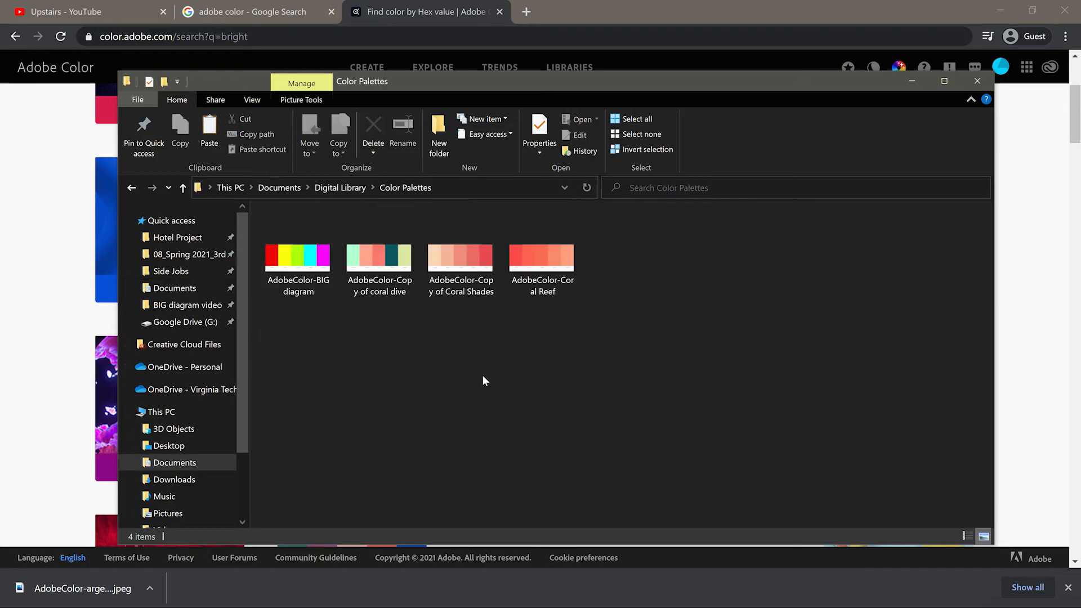
key(ctrl+v)
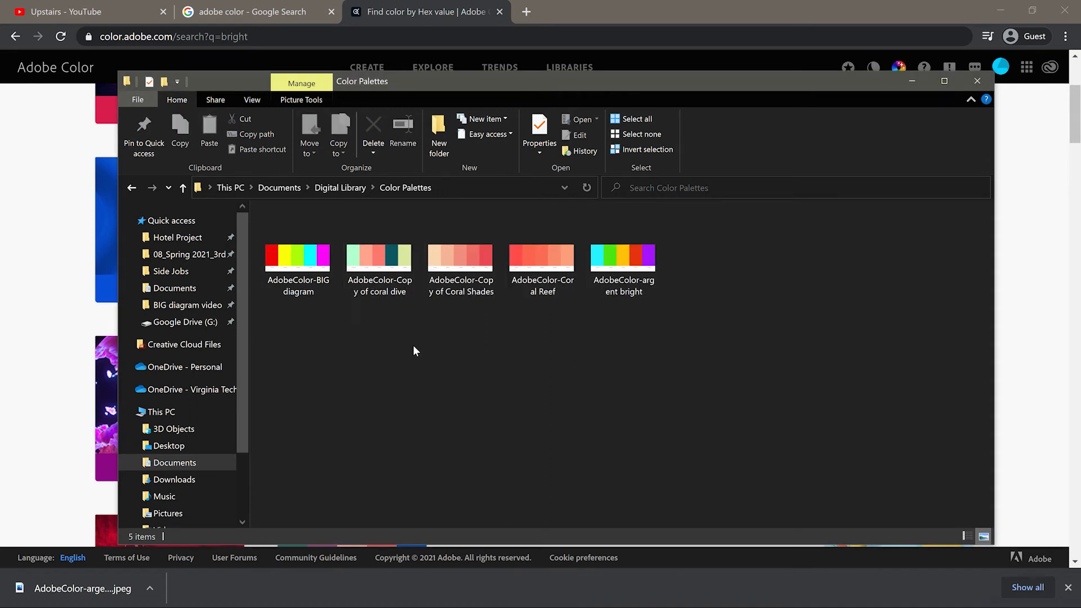
Step: Open the AdobeColor-BIG diagram palette image beside FormIt and display the sketch's materials
click(307, 264)
double_click(307, 263)
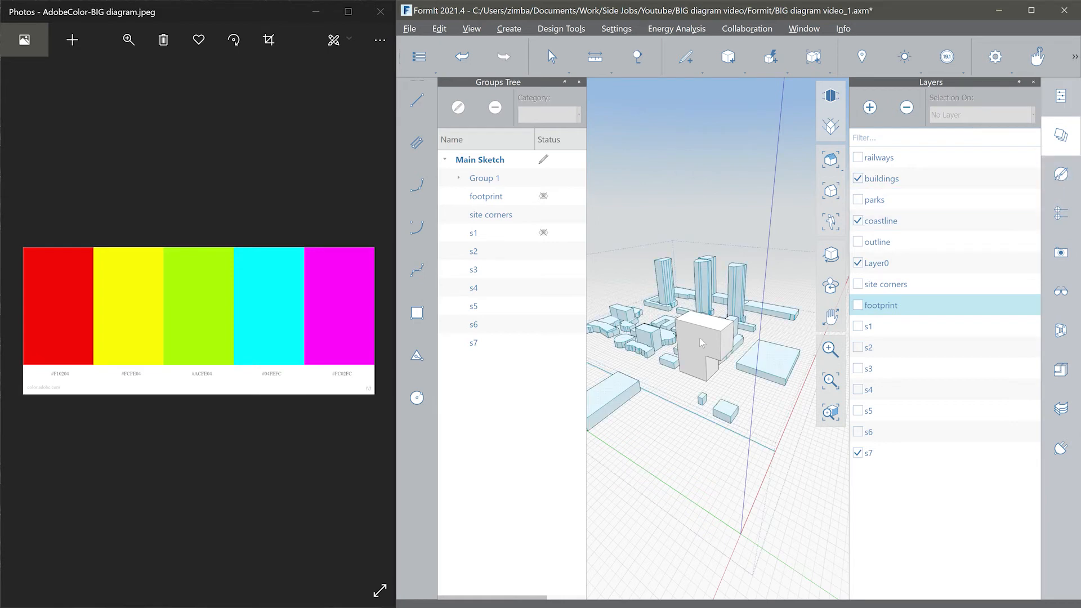
click(1065, 179)
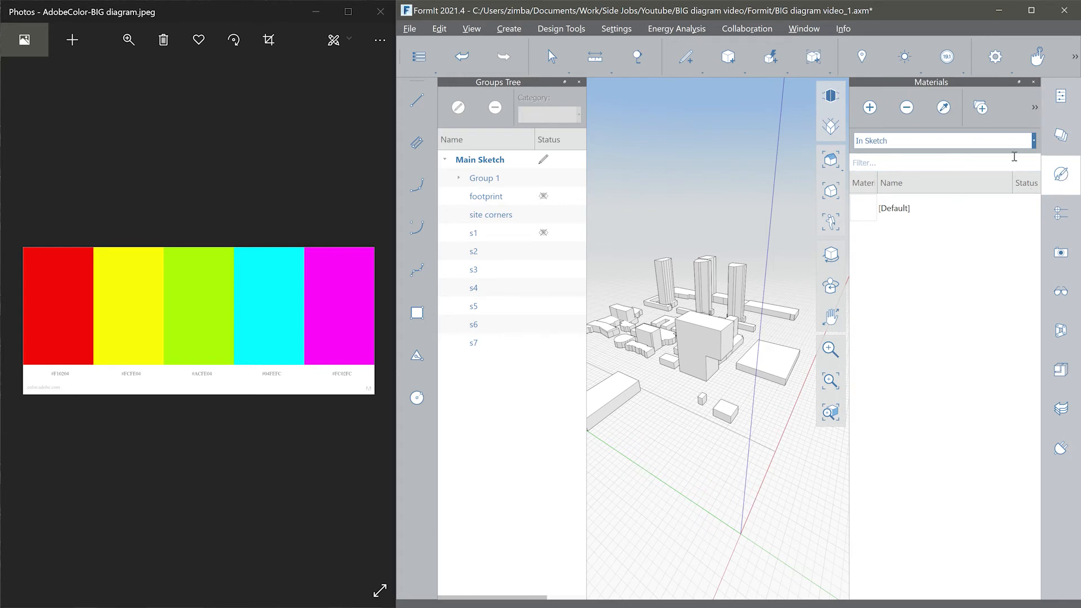
Step: Examine the built-in Material Samples categories and return to the In Sketch materials
click(947, 140)
click(947, 170)
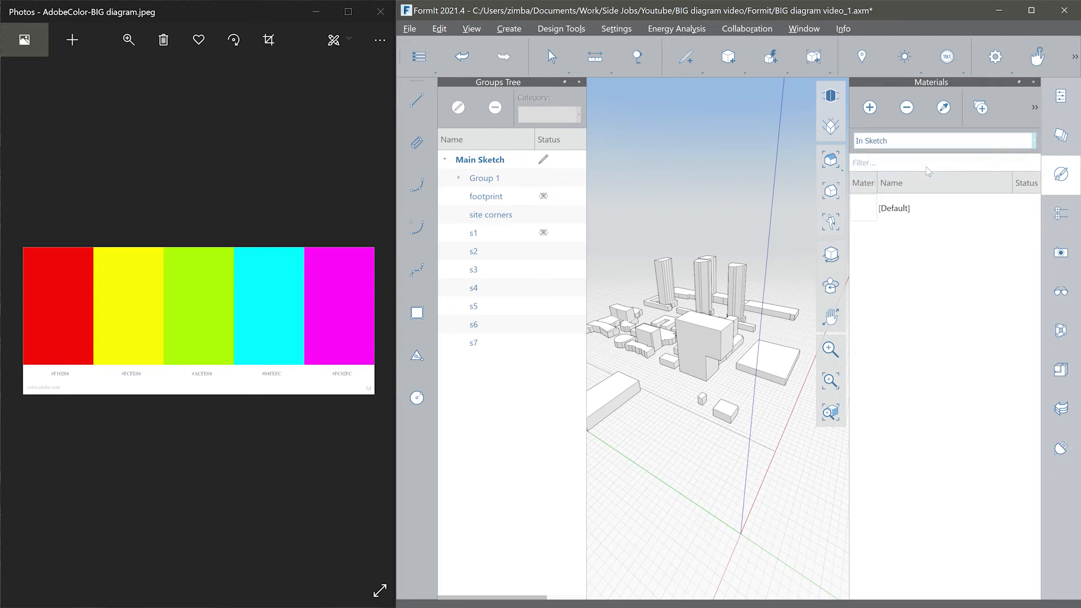
click(1023, 145)
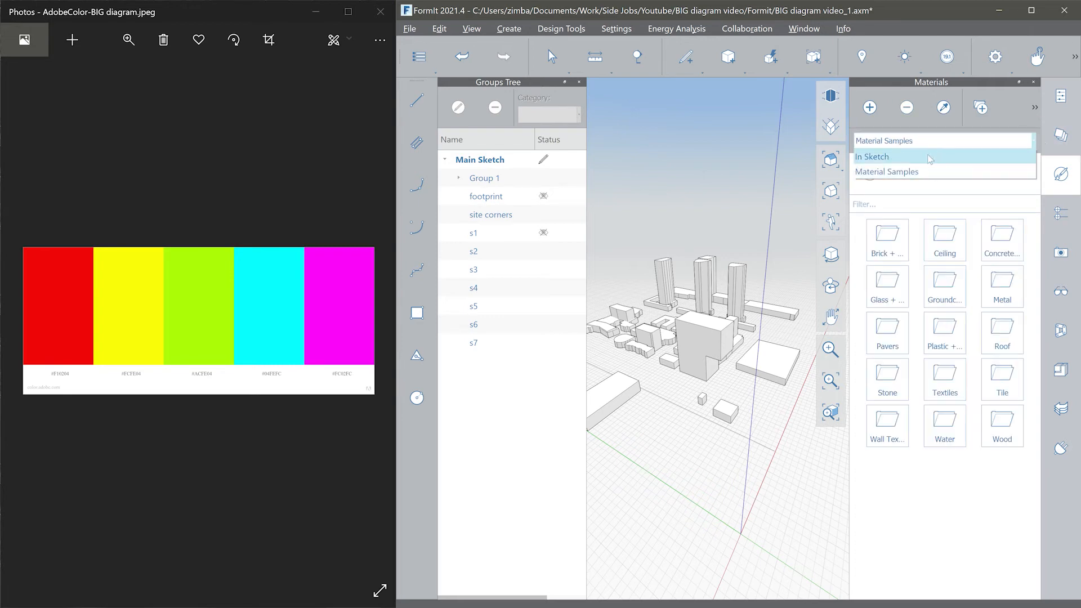
click(930, 156)
click(1034, 141)
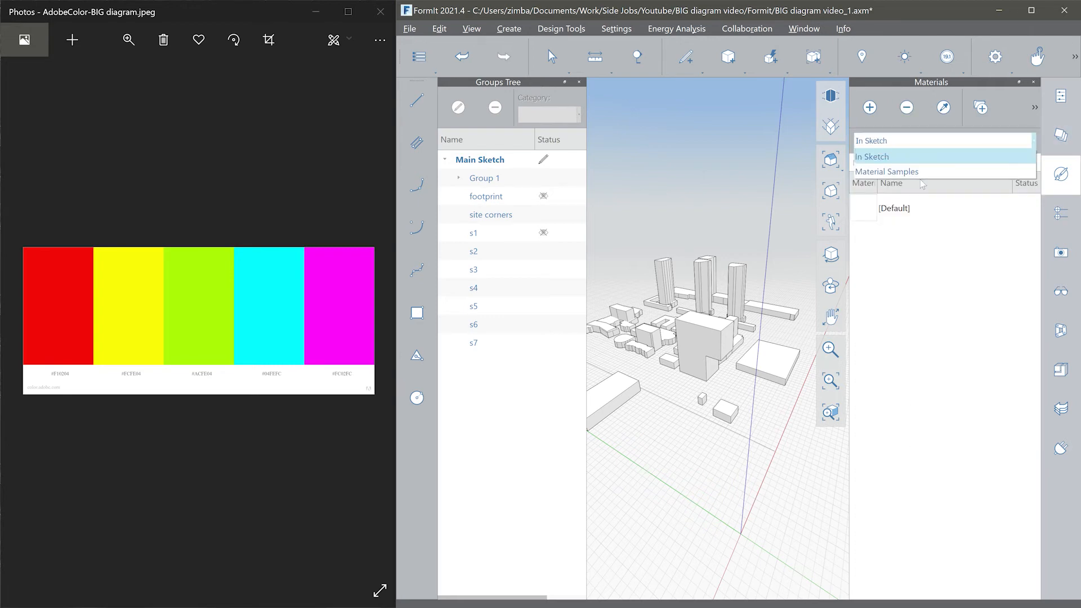
click(935, 174)
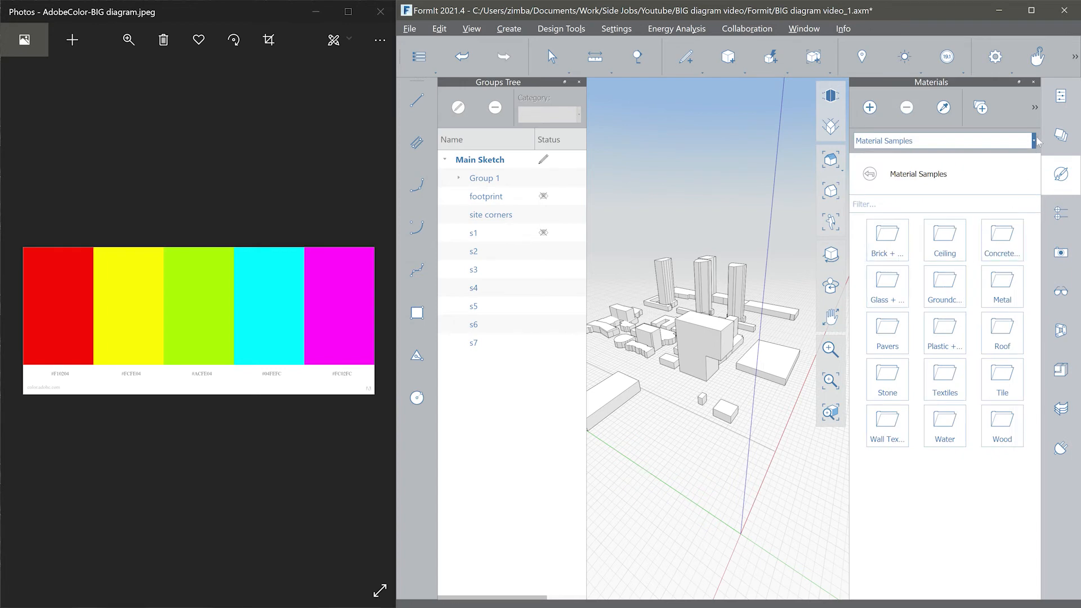
click(935, 141)
click(933, 158)
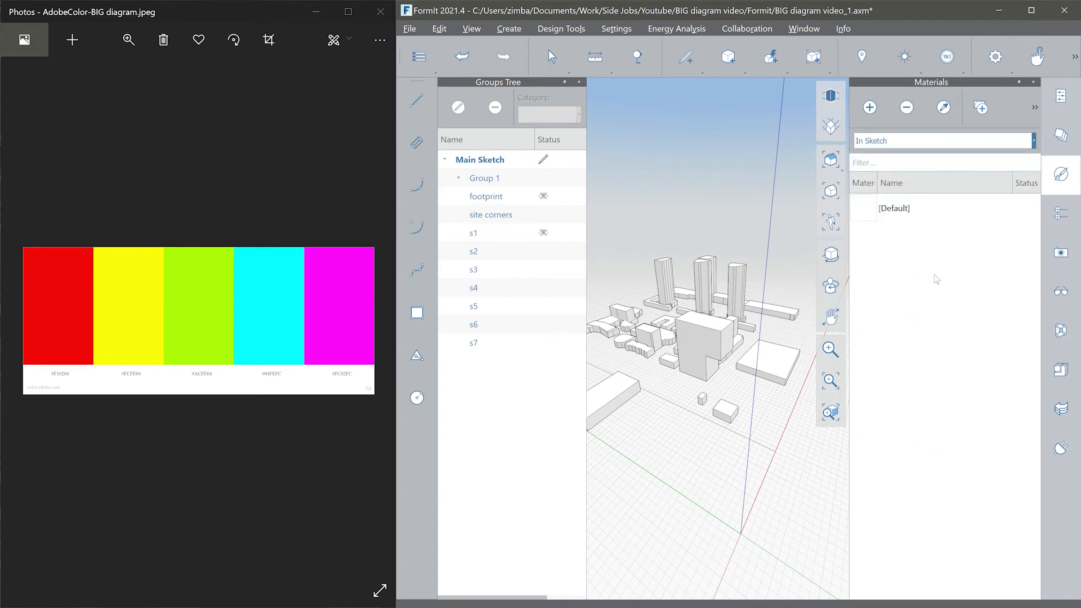
Step: Create a material named Footprint, using the magenta sampled from the BIG diagram palette image as its color
click(870, 108)
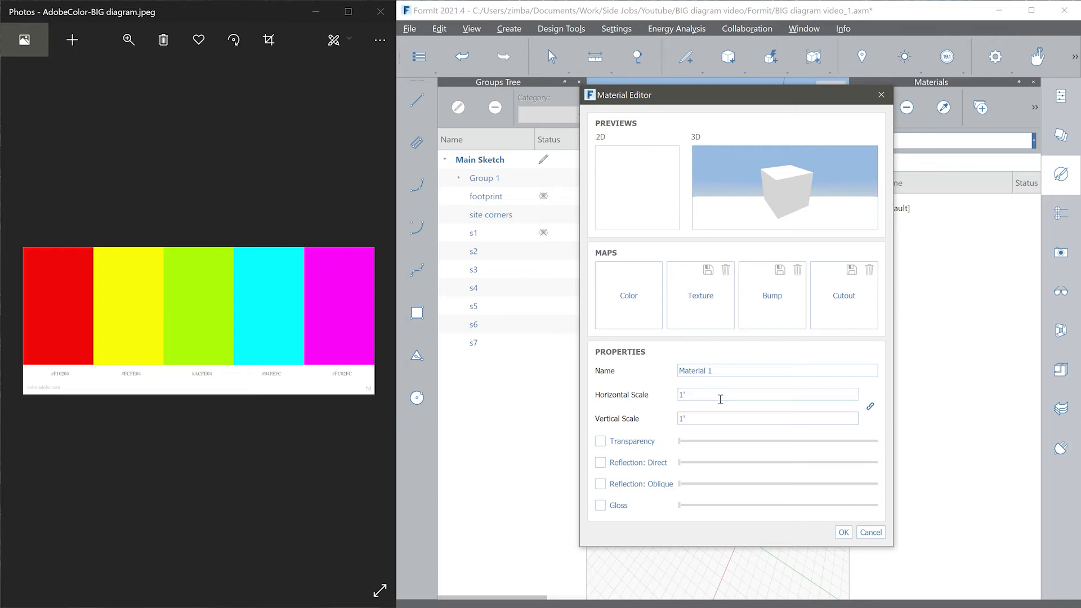
triple_click(734, 369)
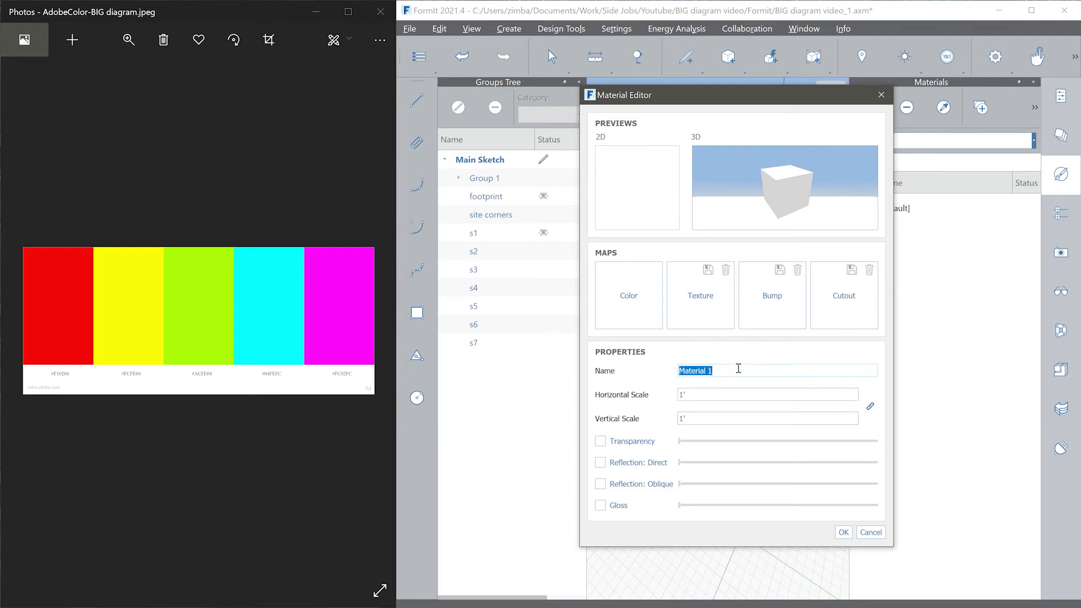
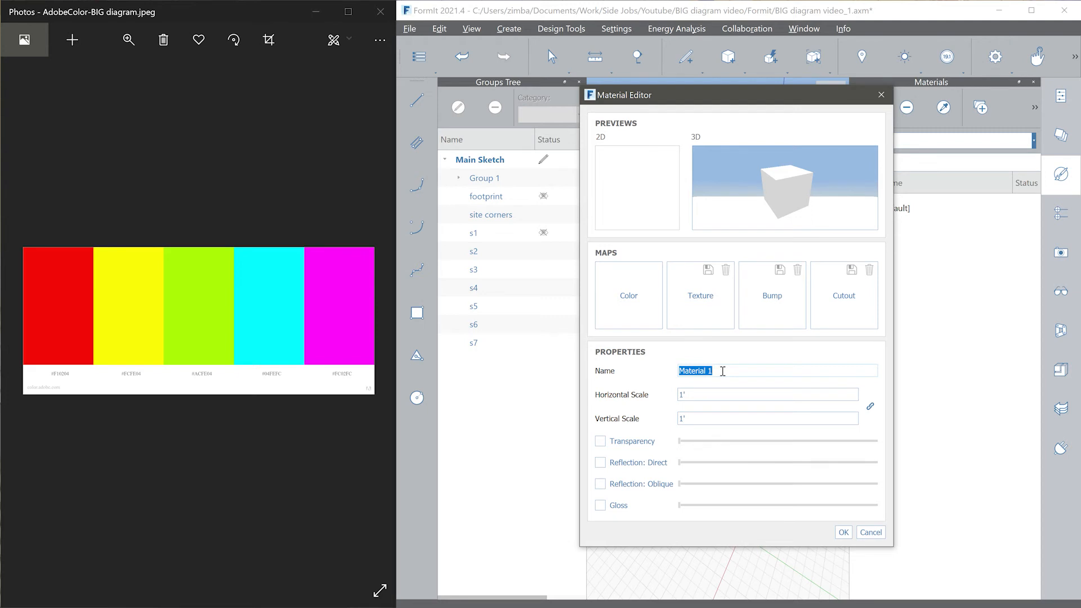
text(Footprint)
click(633, 289)
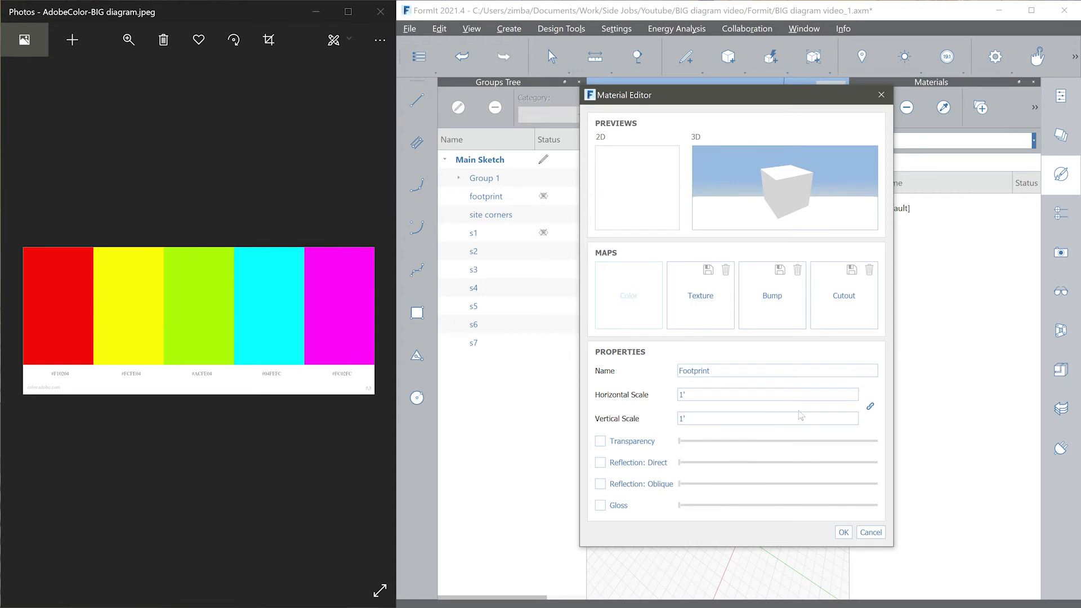
drag(709, 244, 642, 216)
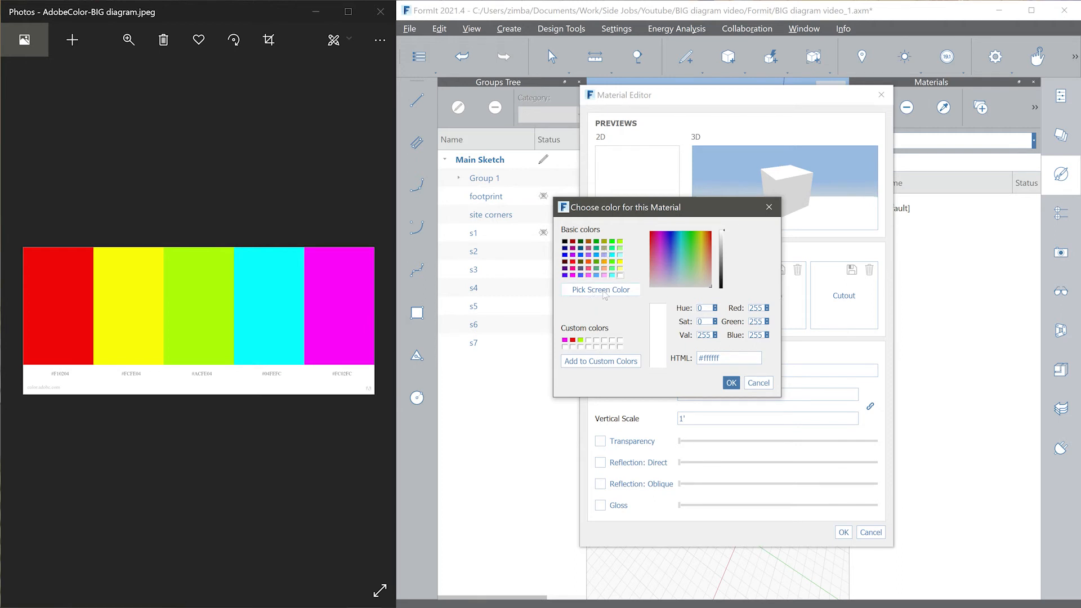
click(603, 291)
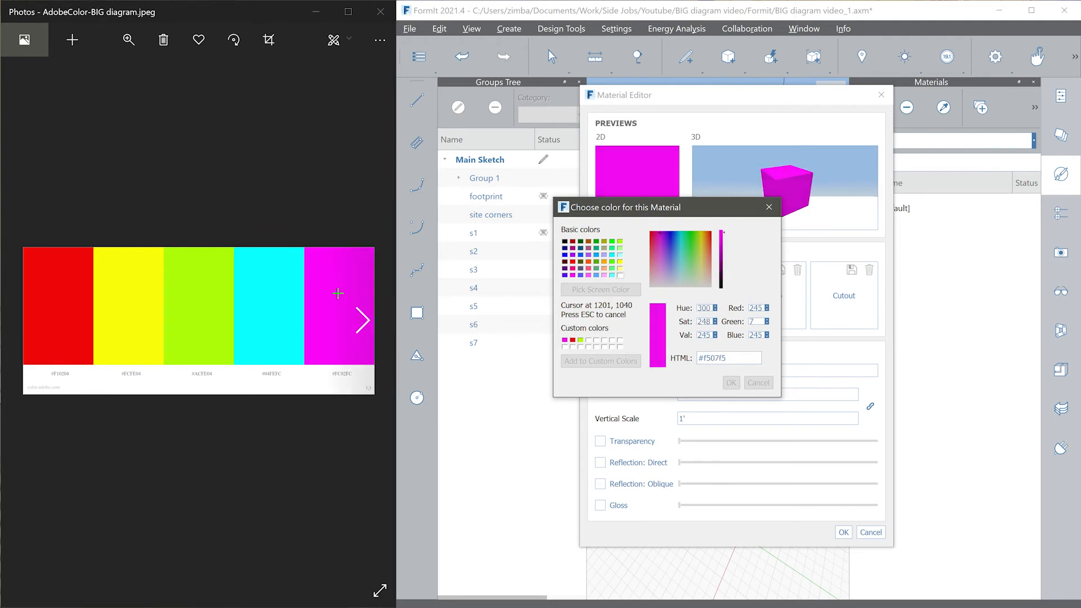
click(341, 297)
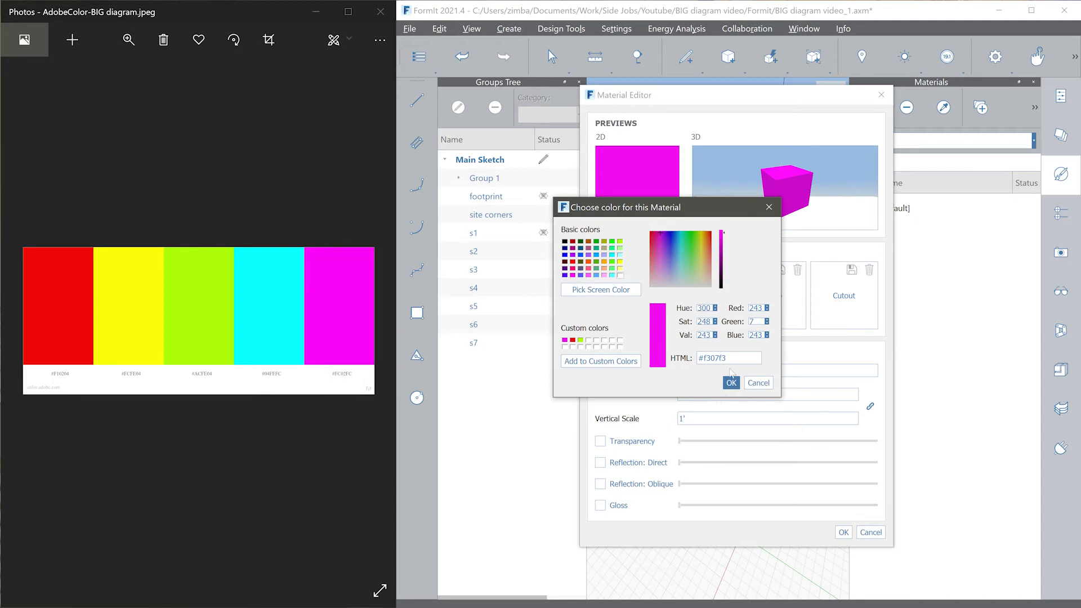
click(731, 383)
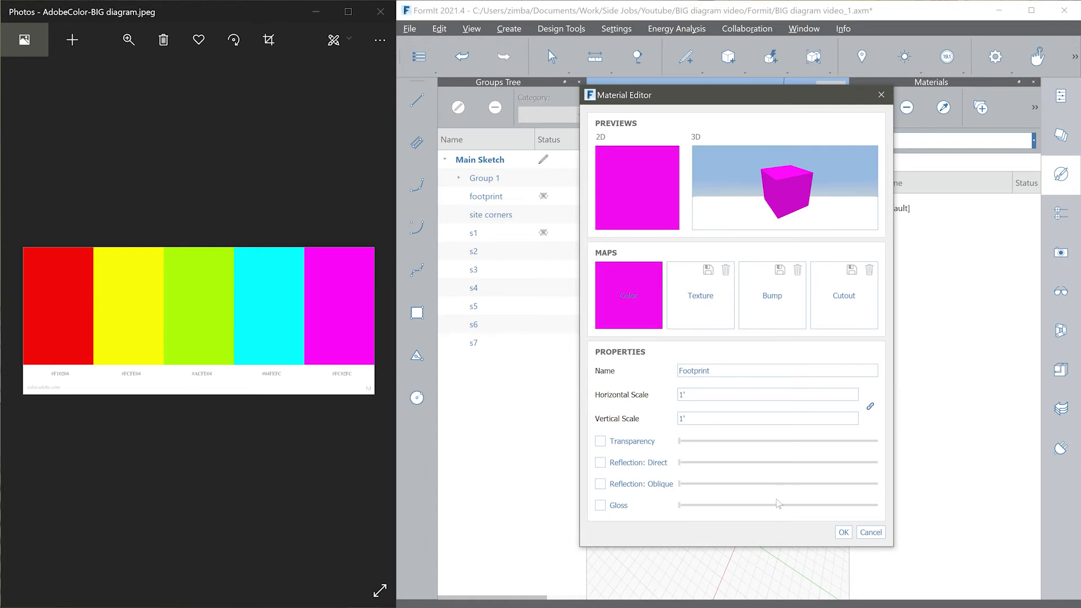
click(844, 532)
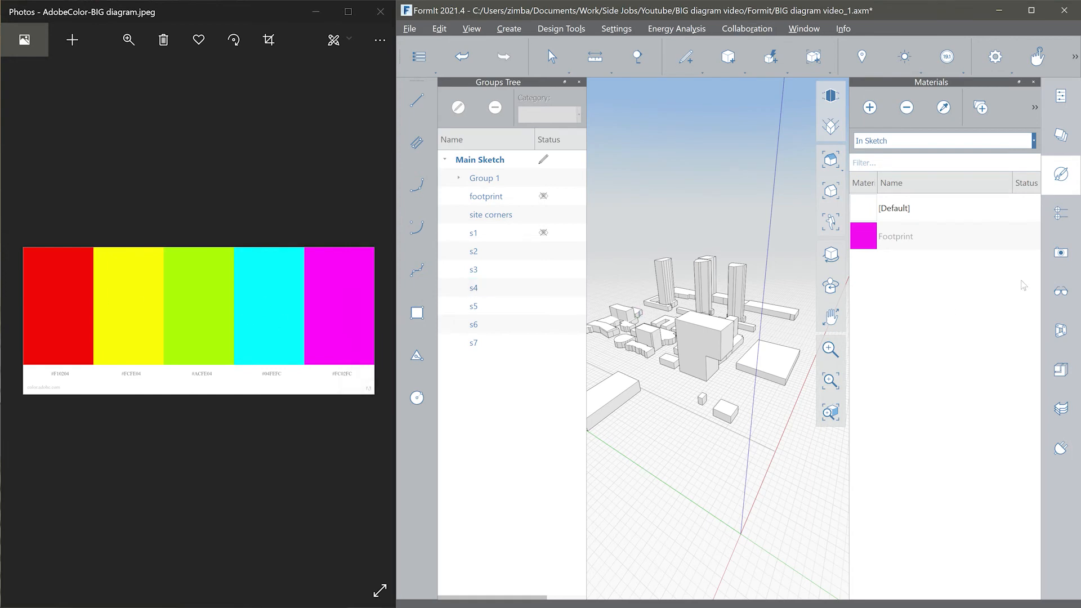
Step: Show the footprint layer and paint the site footprint surface with the Footprint material
click(787, 385)
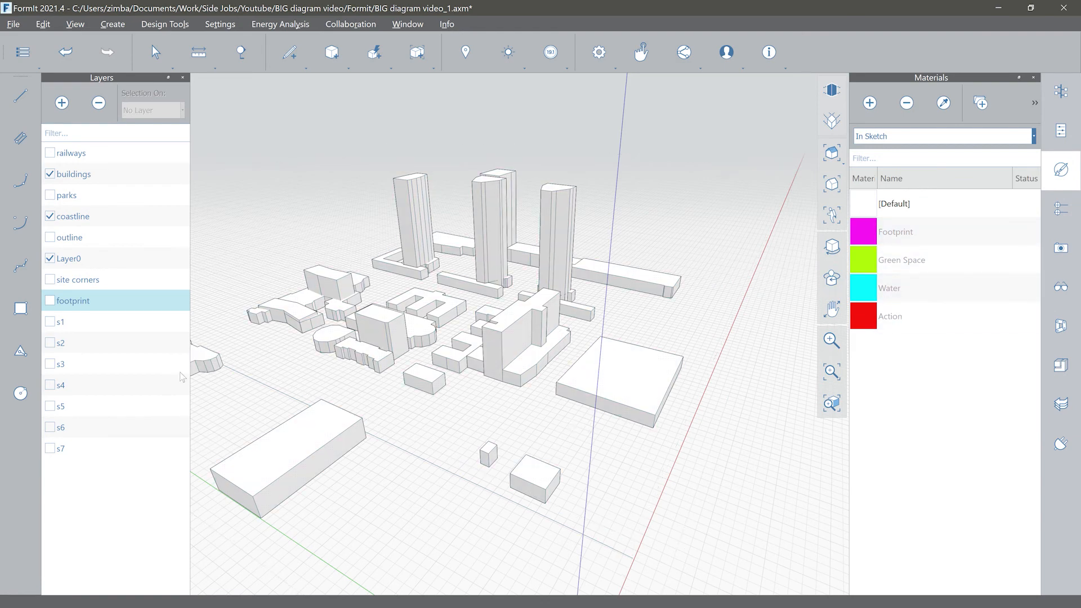
key(ctrl+a)
click(50, 301)
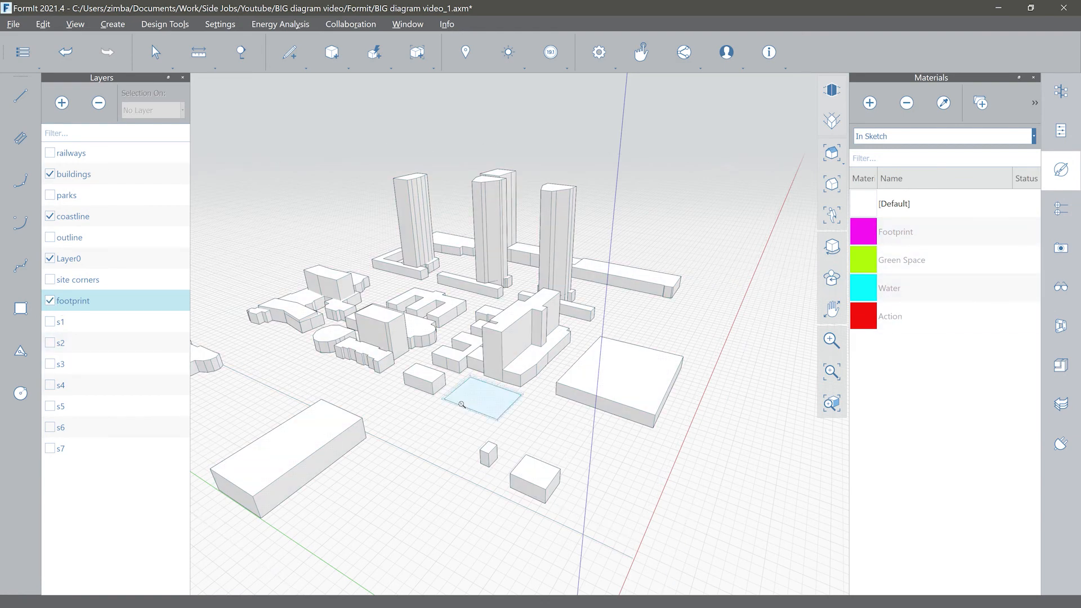
scroll(456, 394, up, 3)
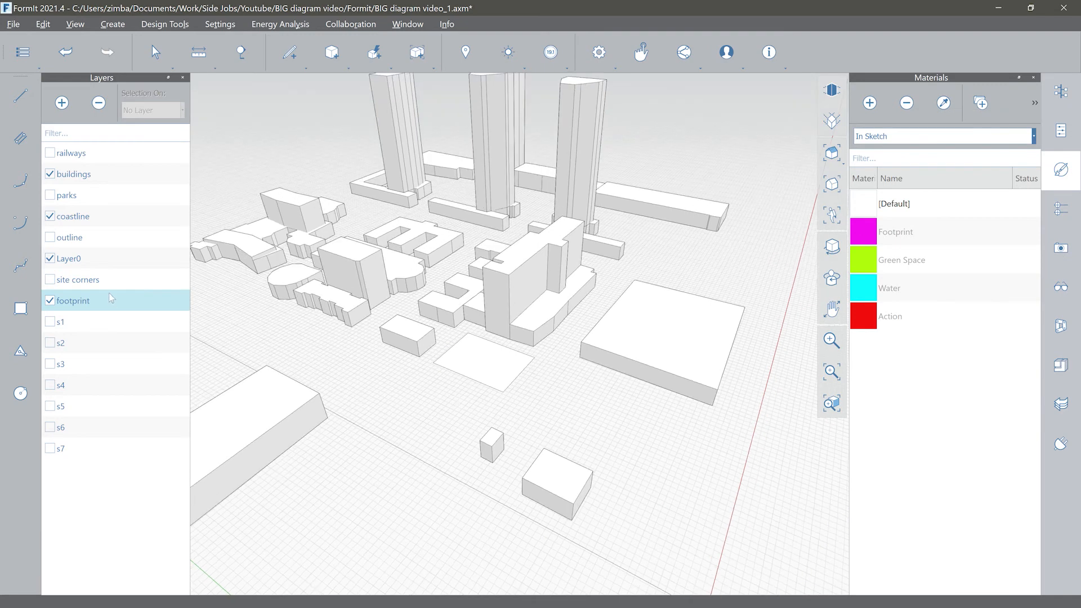
key(ctrl+a)
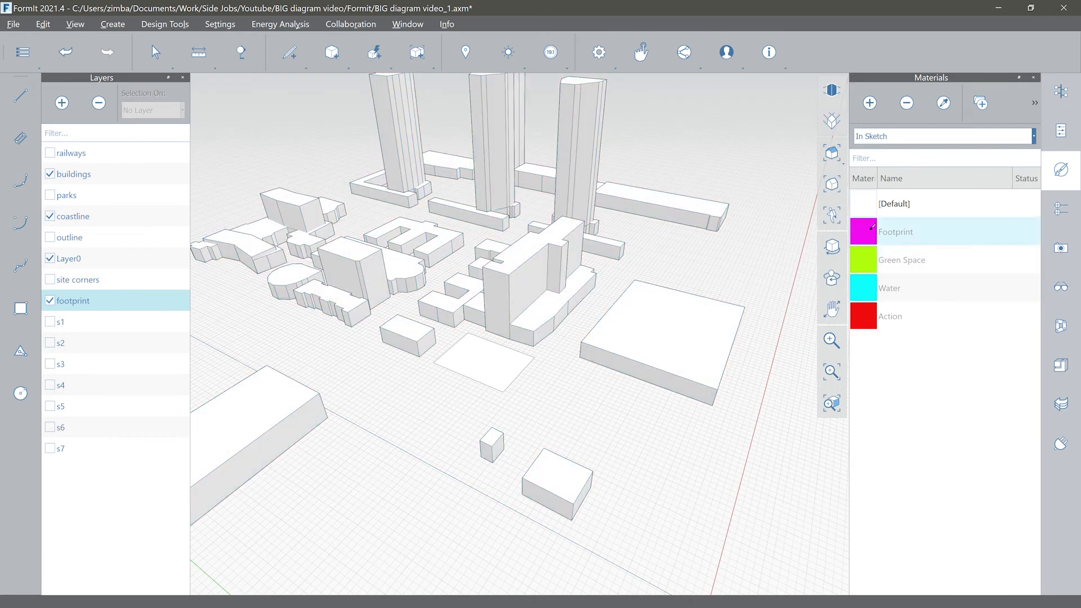
click(869, 226)
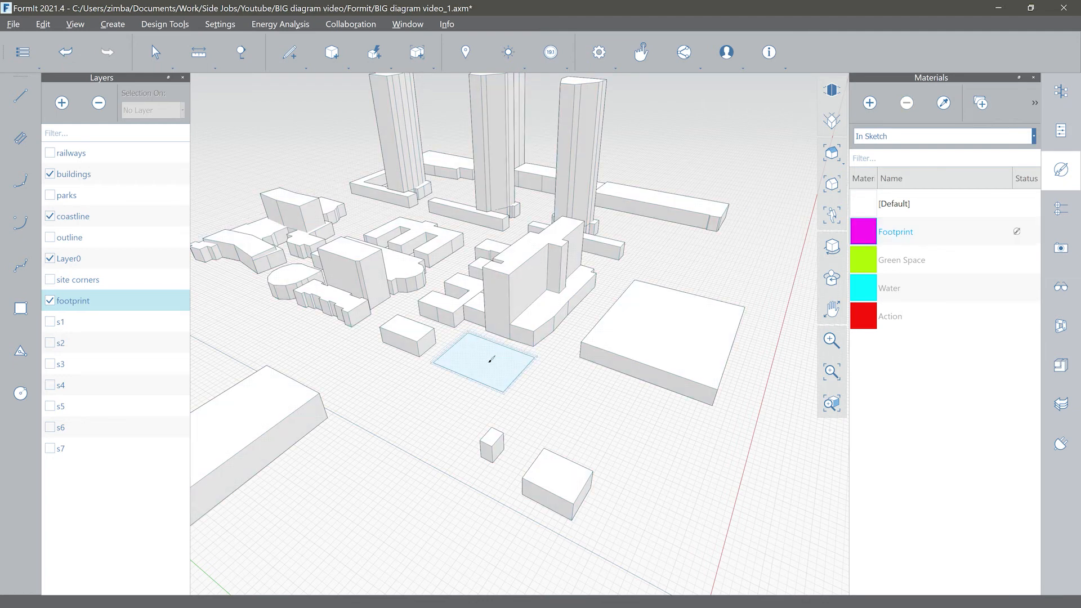
click(478, 360)
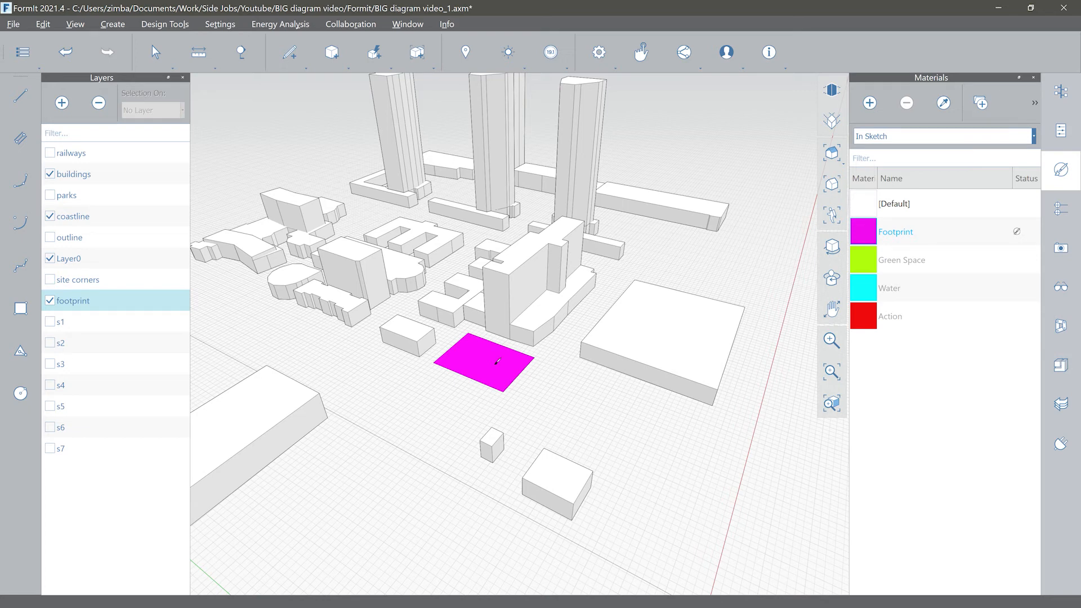
key(F10)
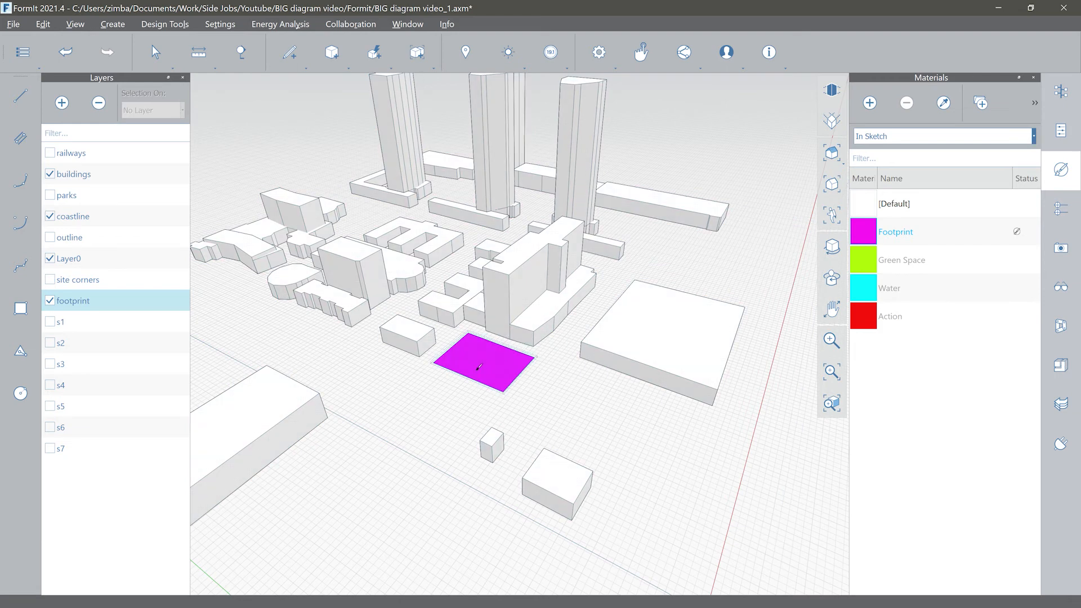
Step: Hide the footprint layer, check the s1 mass, and show the s2 layer in its place
click(49, 301)
click(50, 322)
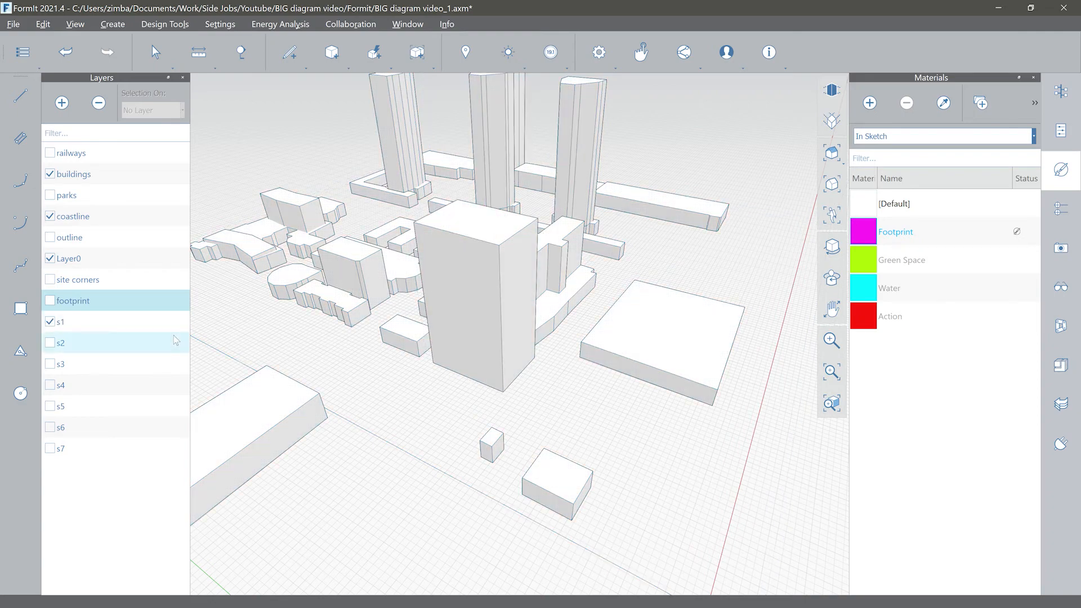
click(49, 322)
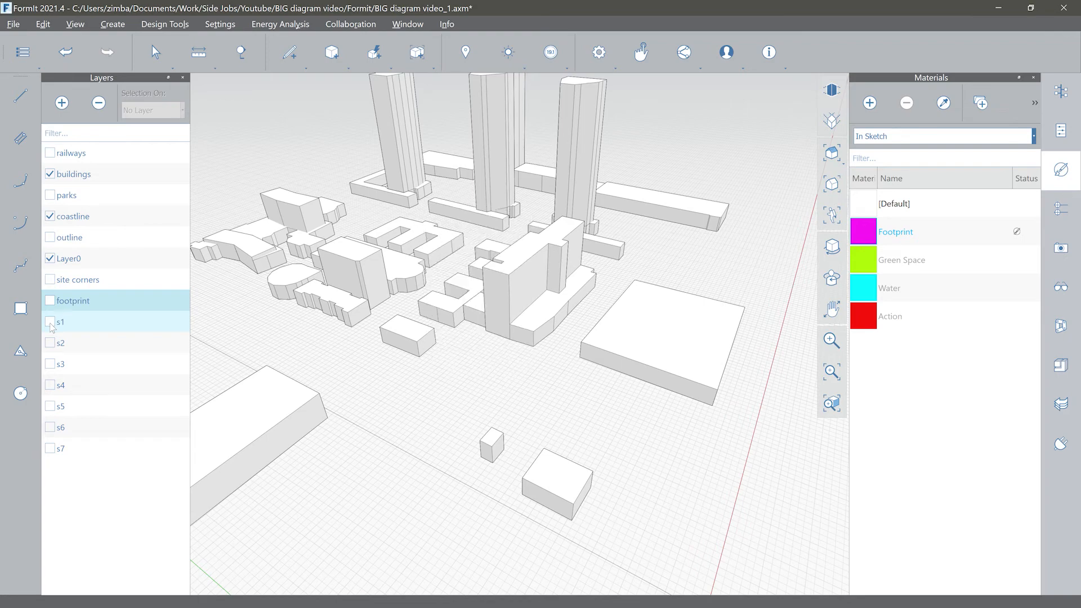
click(50, 343)
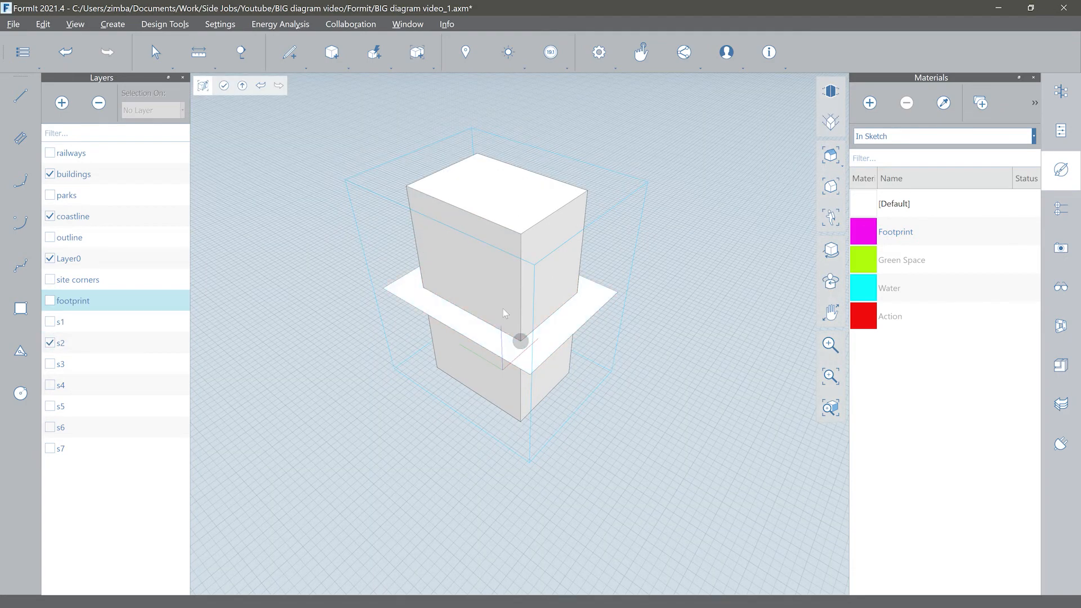
Step: Paint the horizontal cutting plane around the s2 mass with the Action material and finish editing its group
click(864, 316)
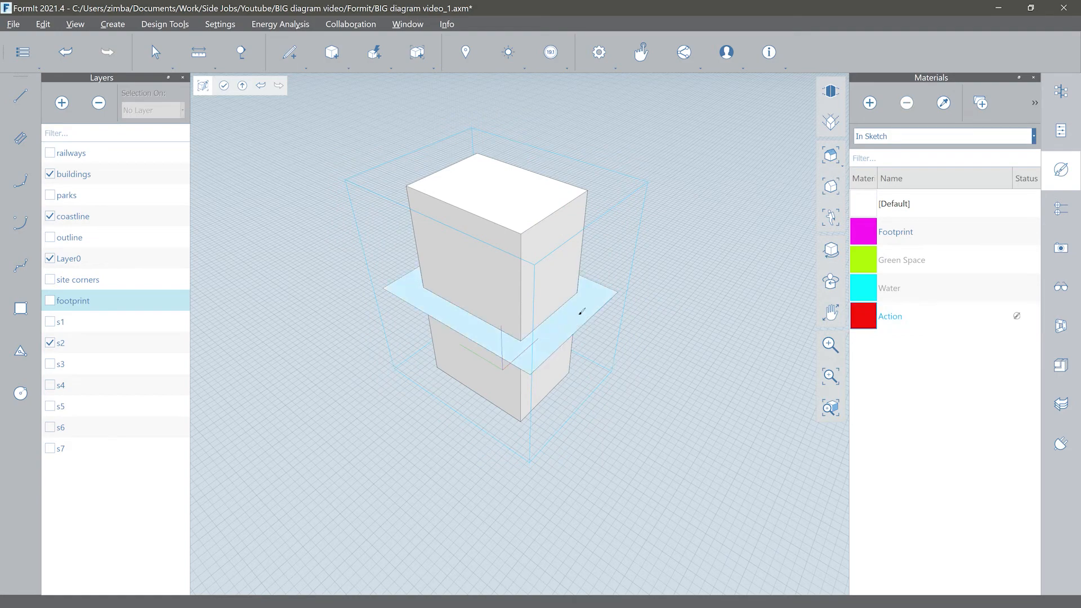
click(505, 347)
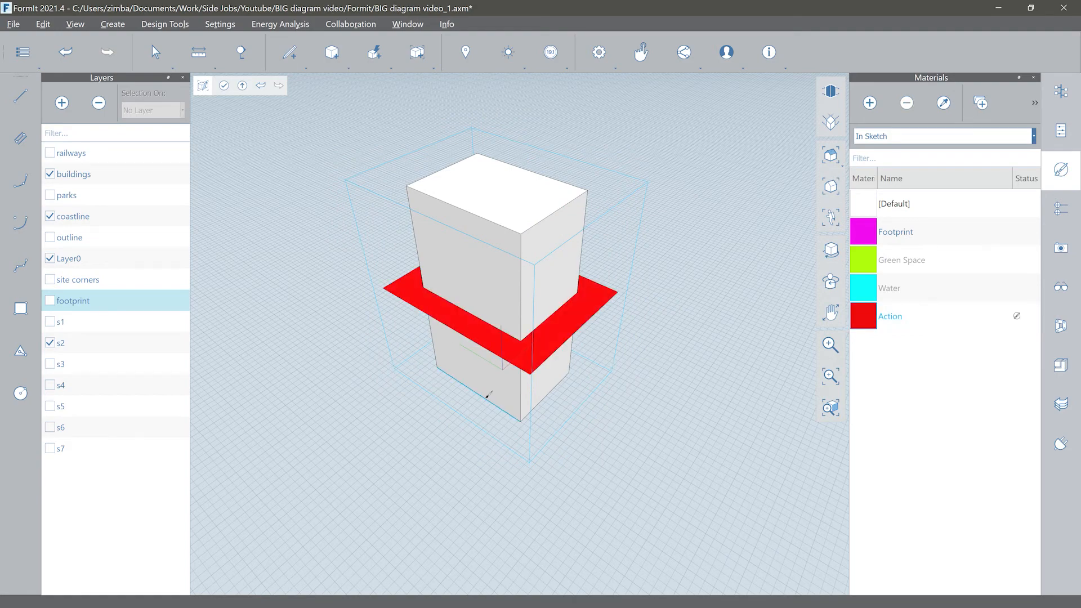
key(Escape)
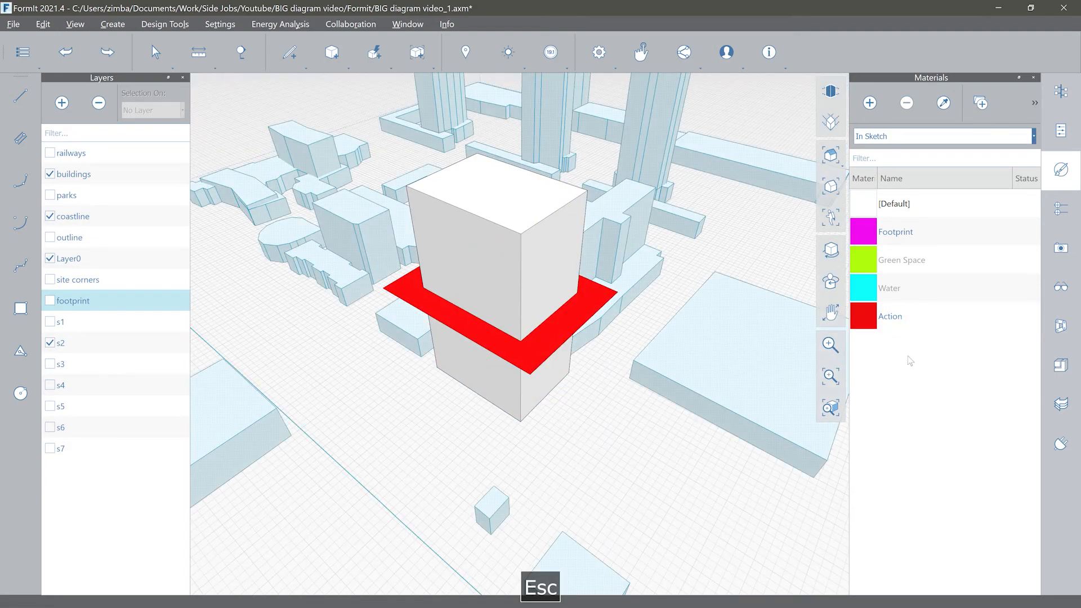
Step: Paint the whole upward arrow between the two s3 blocks with the Action material, undoing the single-face attempt
middle_drag(562, 359, 591, 316)
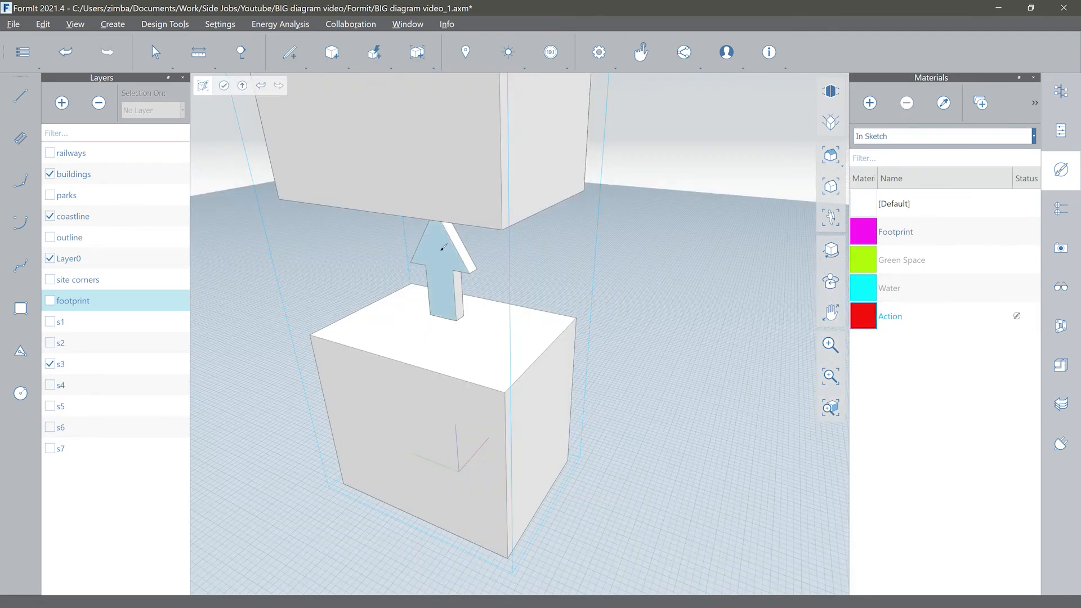
click(445, 256)
key(ctrl+z)
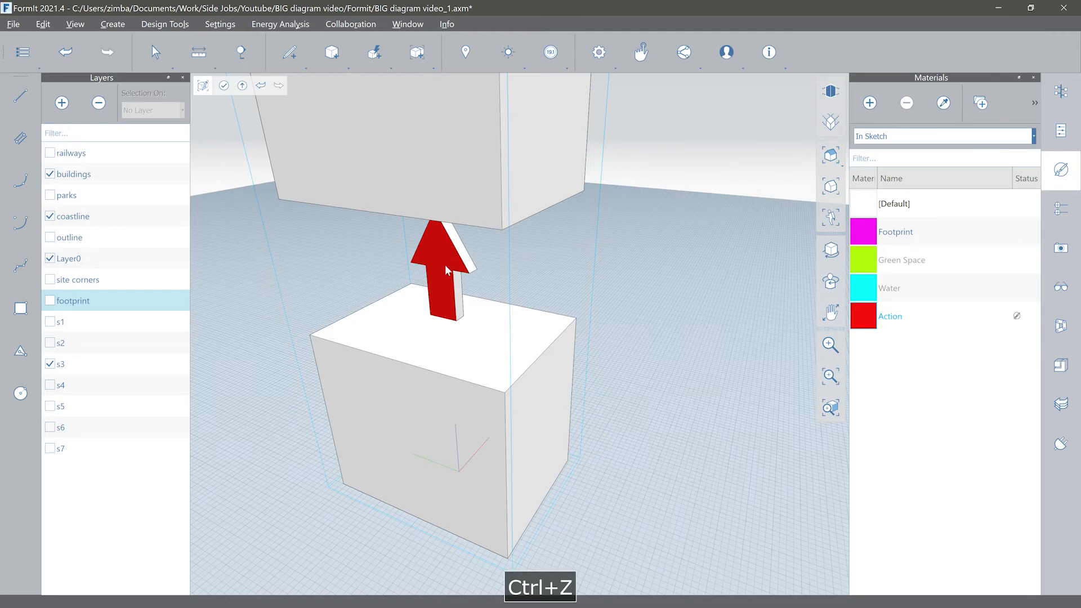
click(876, 316)
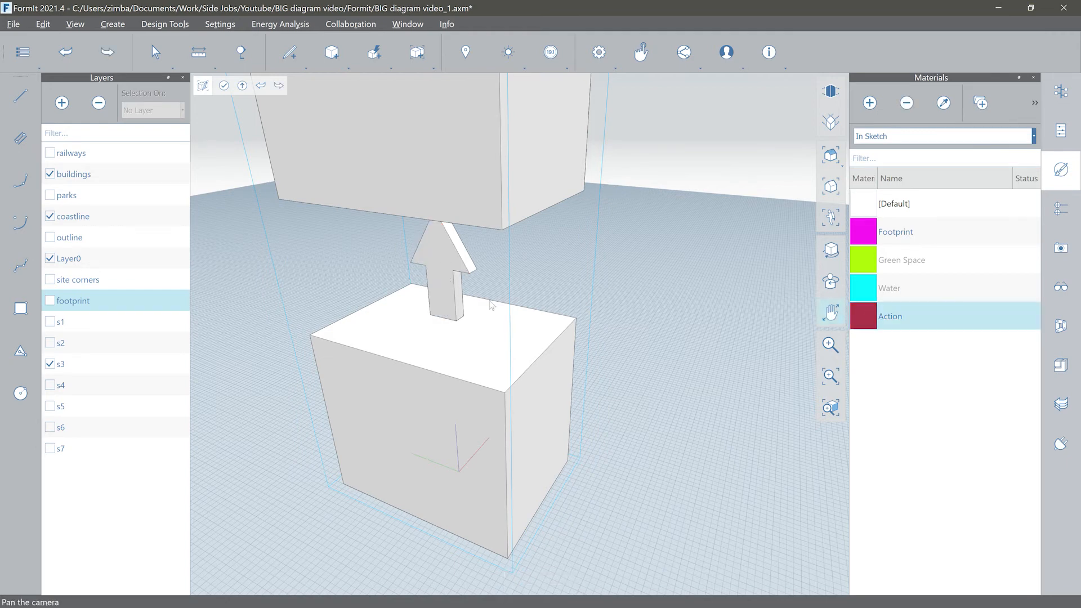
click(444, 242)
scroll(493, 318, down, 3)
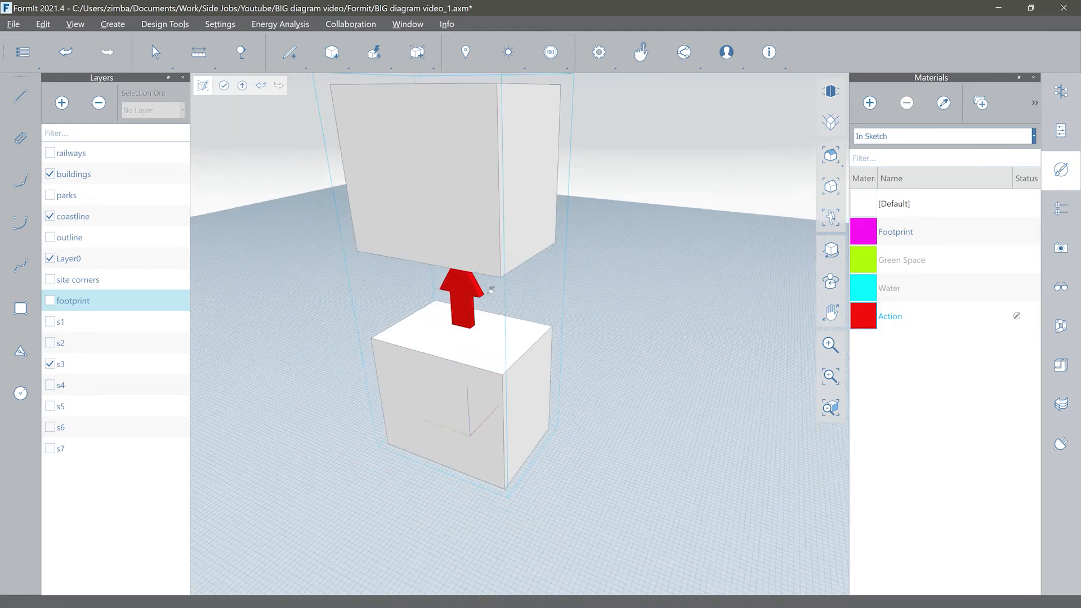
right_drag(490, 287, 479, 318)
key(Escape)
key(Escape)
scroll(343, 314, down, 3)
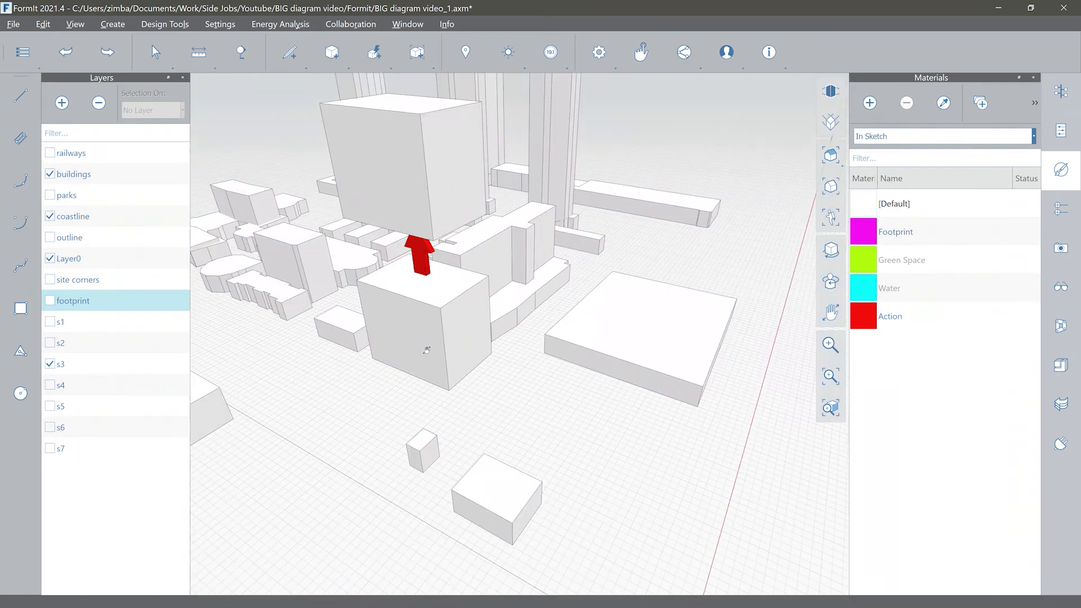
middle_drag(428, 350, 506, 390)
Step: Replace the visible s3 layer with s4 and paint its sideways arrow with the Action material
click(50, 364)
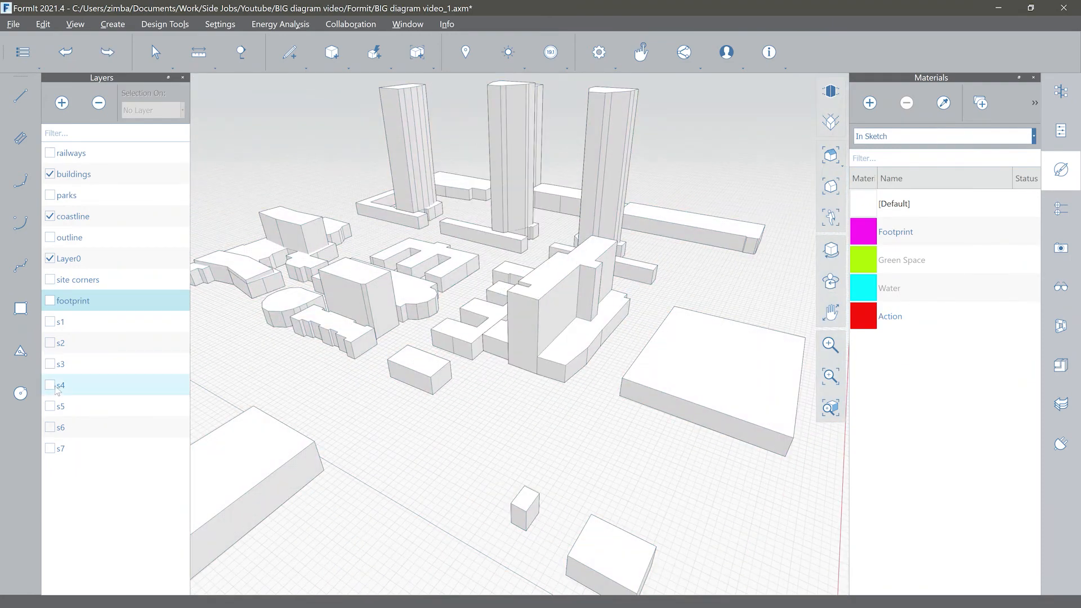
click(50, 385)
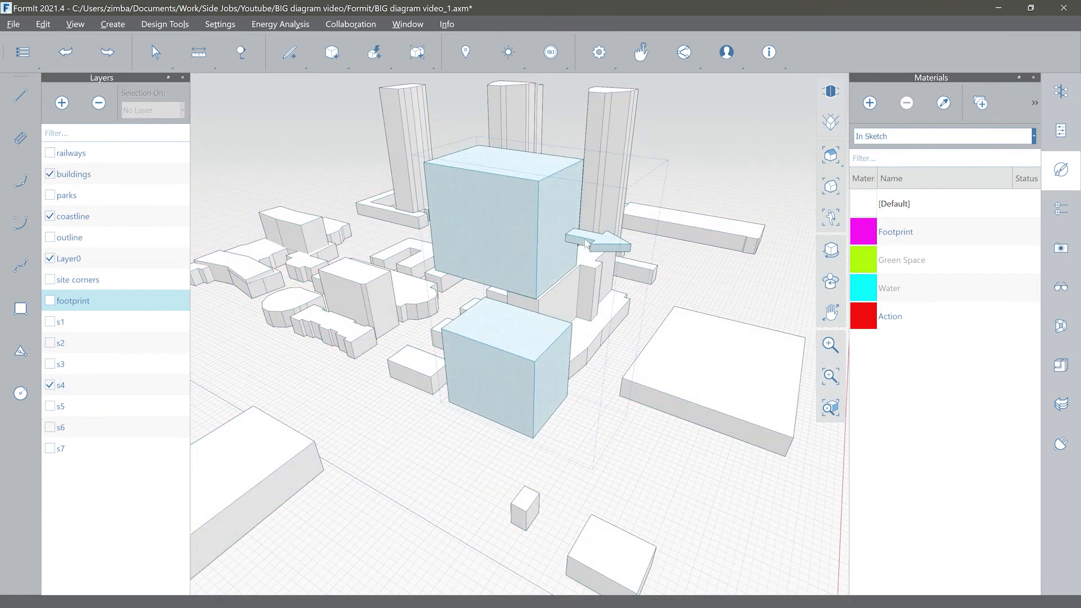
double_click(586, 243)
click(901, 316)
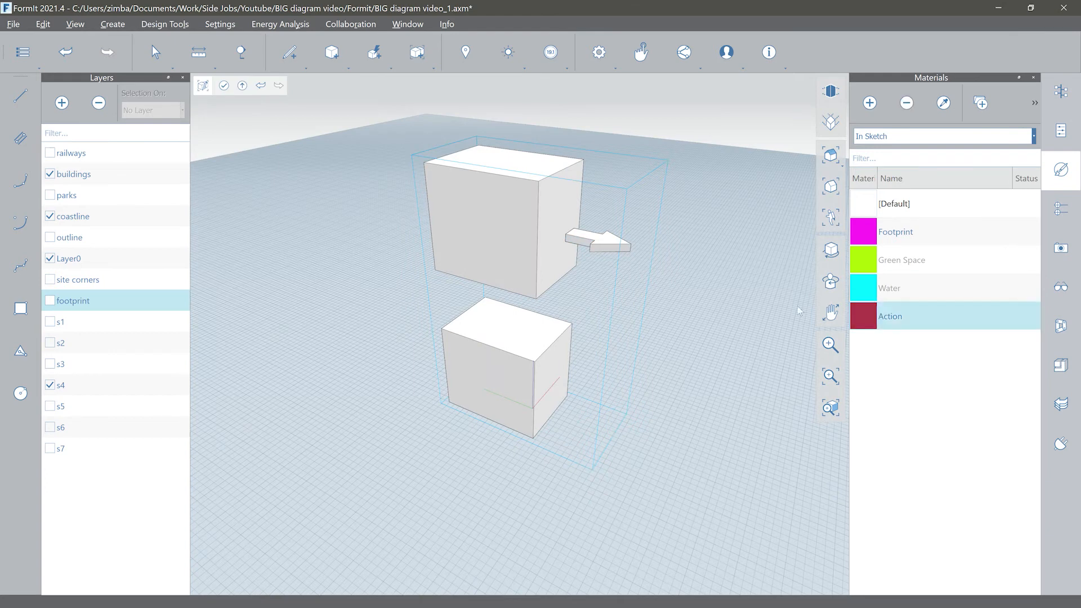
click(605, 234)
key(Escape)
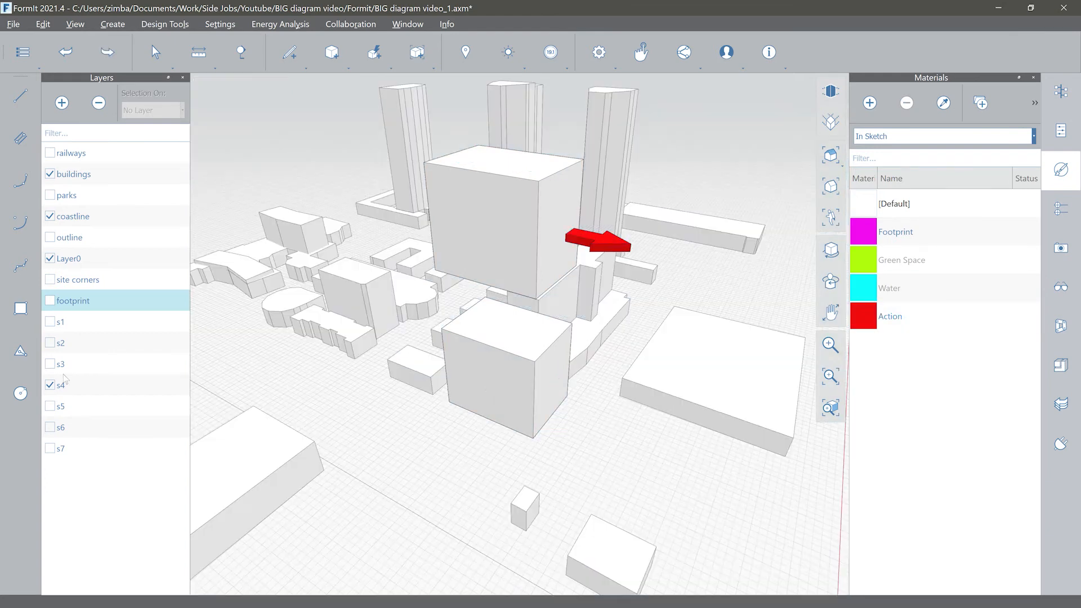
Step: Hide the s4 layer, check the s5 mass, and show the s6 layer in its place
click(49, 385)
click(50, 406)
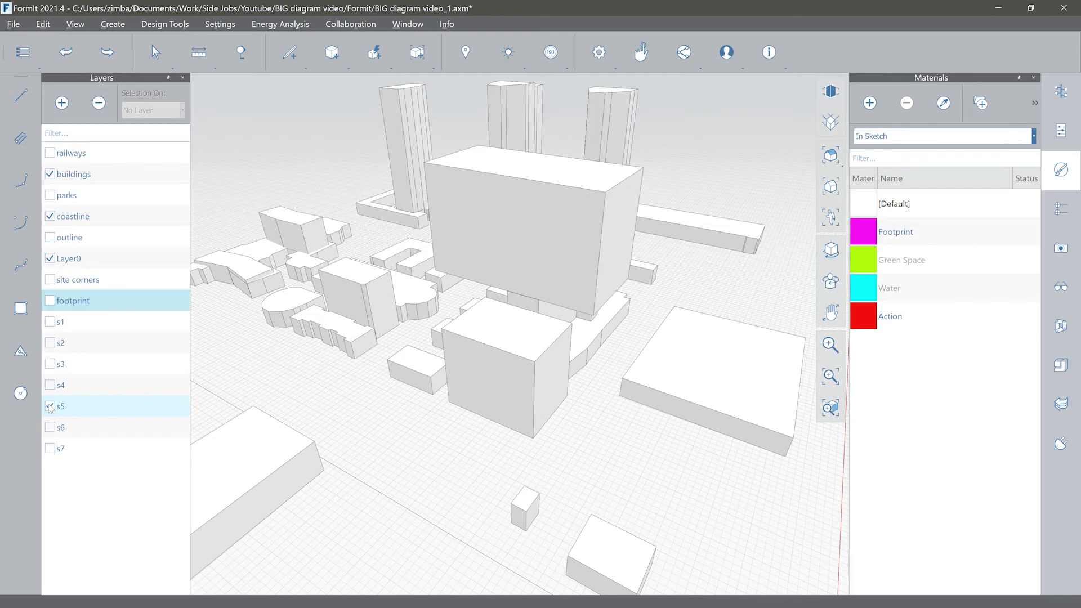
click(50, 406)
click(50, 427)
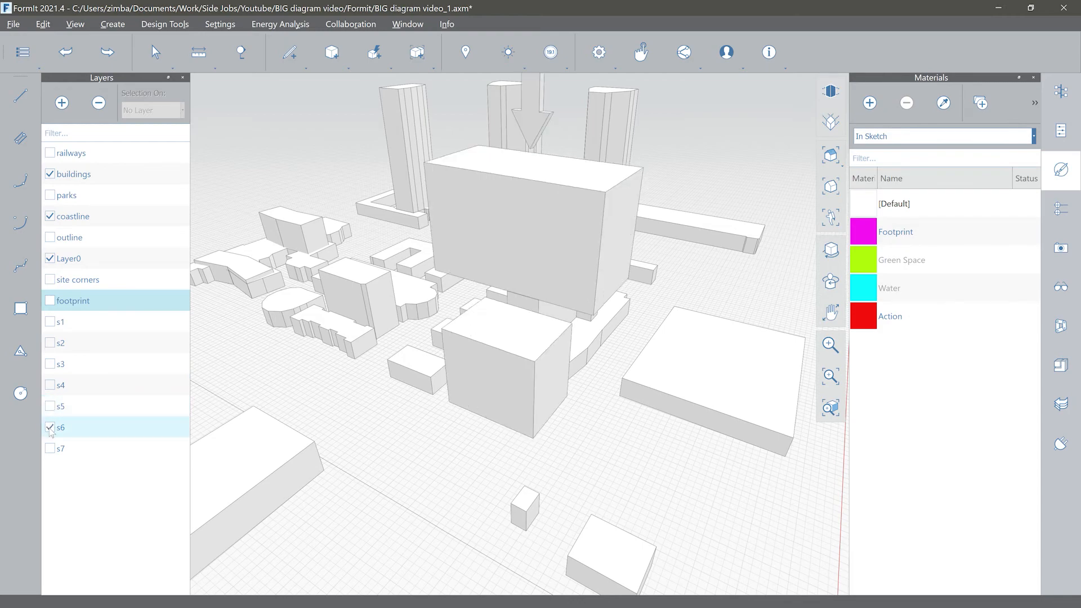
Step: Paint the downward arrow above the s6 mass with the Action material and finish editing the group
right_drag(513, 235, 549, 274)
scroll(475, 272, up, 4)
double_click(551, 274)
click(890, 316)
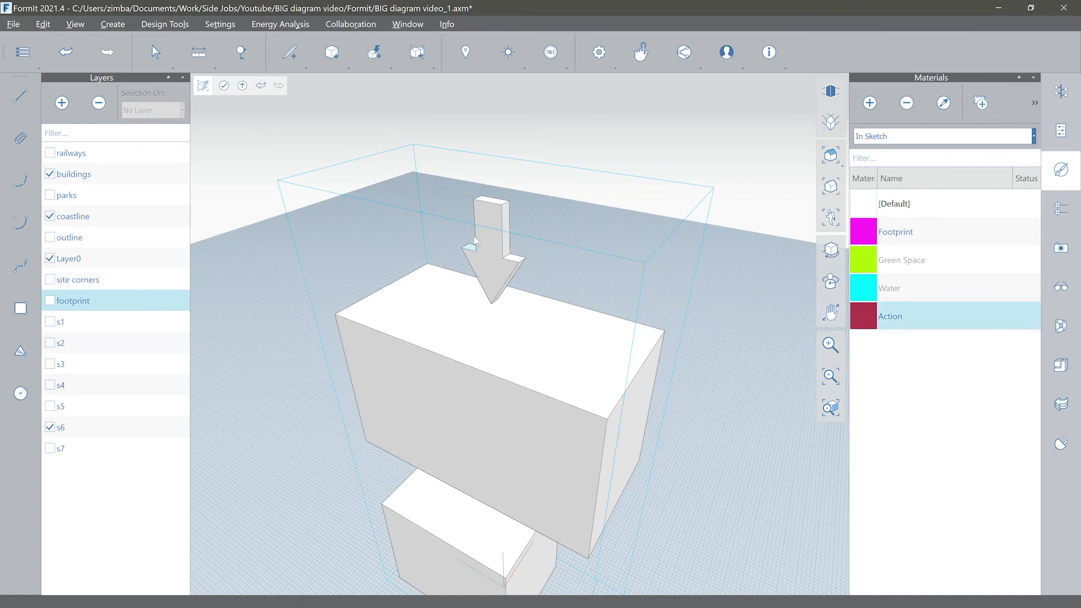
click(486, 254)
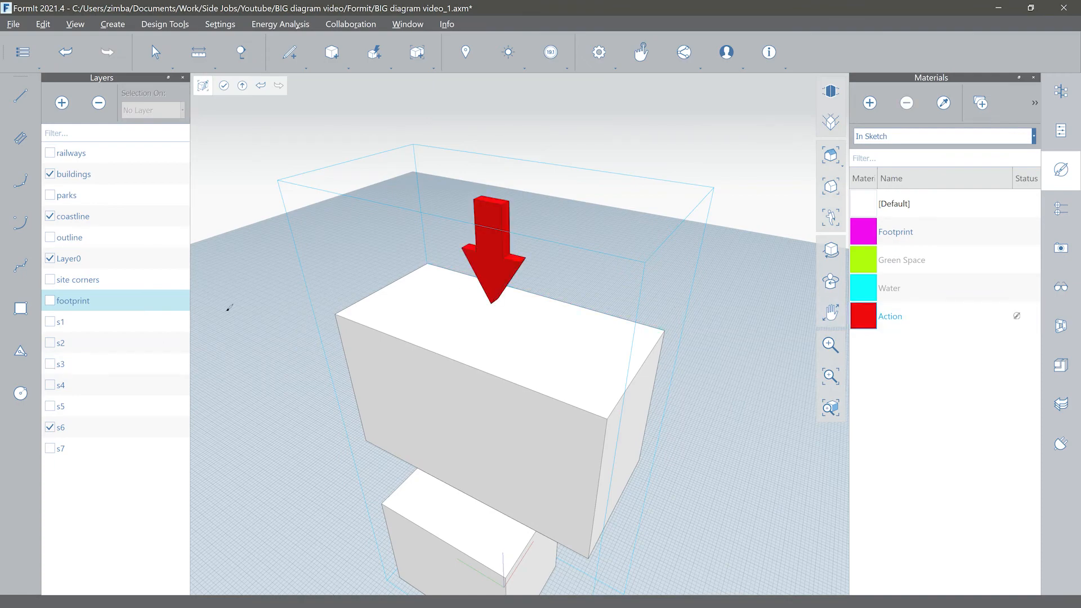
key(Escape)
key(Escape)
Step: Hide the s6 layer and show the s7 layer in its place
scroll(273, 352, down, 4)
mouse_move(290, 344)
middle_down()
mouse_move(293, 285)
mouse_move(437, 220)
mouse_move(481, 217)
middle_up()
scroll(389, 295, up, 2)
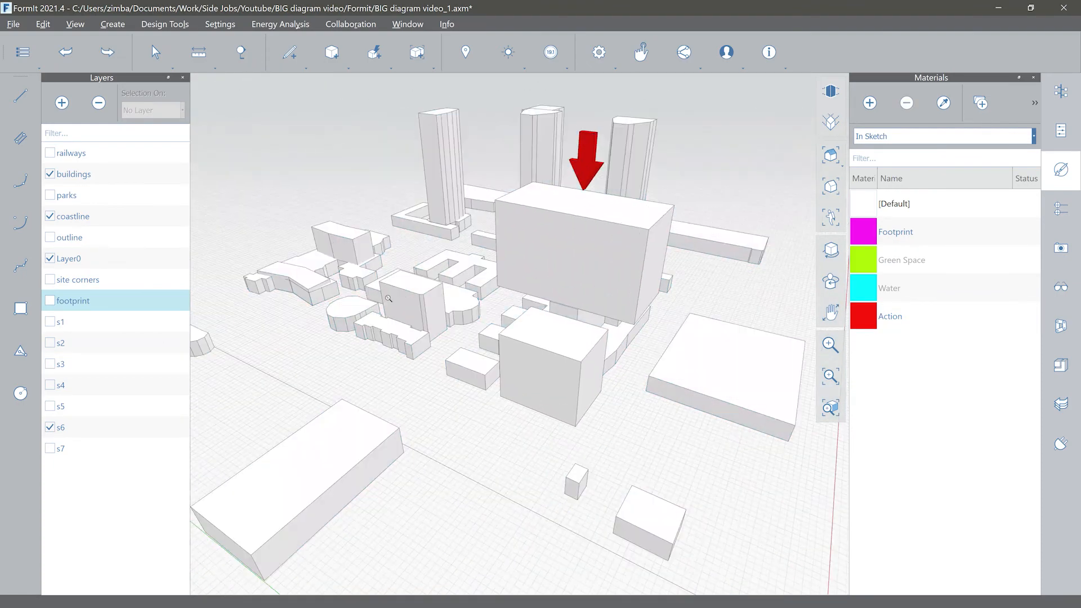
middle_drag(357, 306, 272, 323)
click(315, 334)
key(Escape)
click(50, 428)
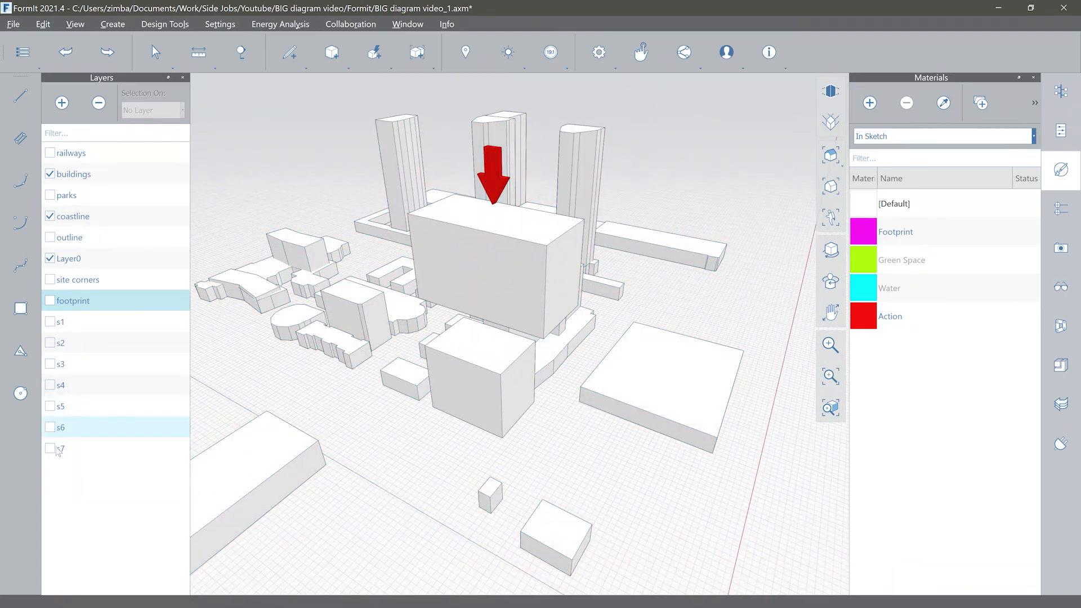
click(49, 448)
Step: Paint only the roof face of the s7 mass with the Green Space material and finish editing the group
click(491, 300)
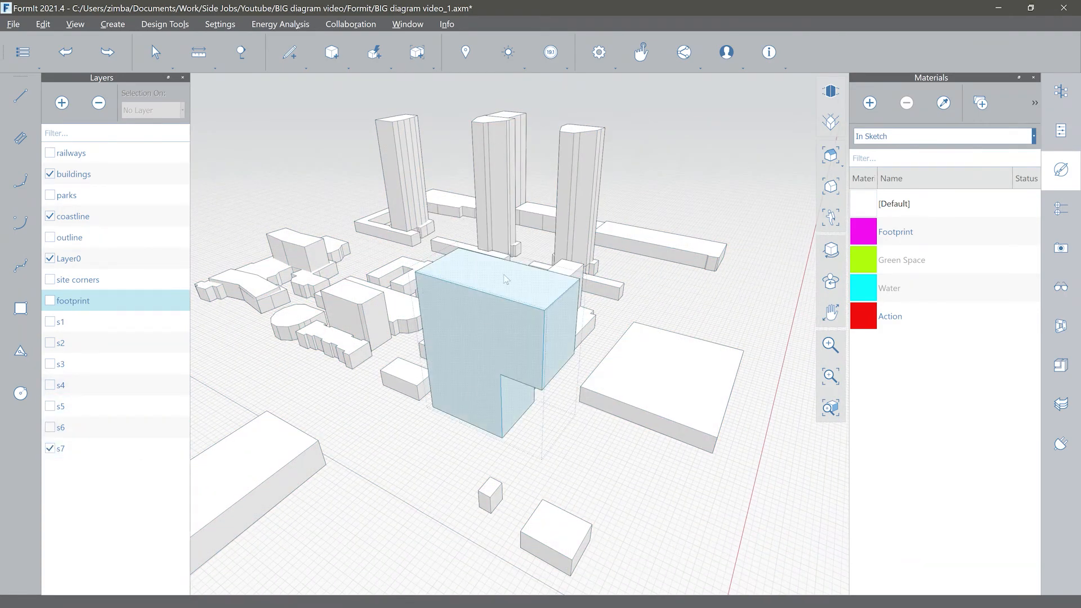
double_click(503, 275)
click(896, 260)
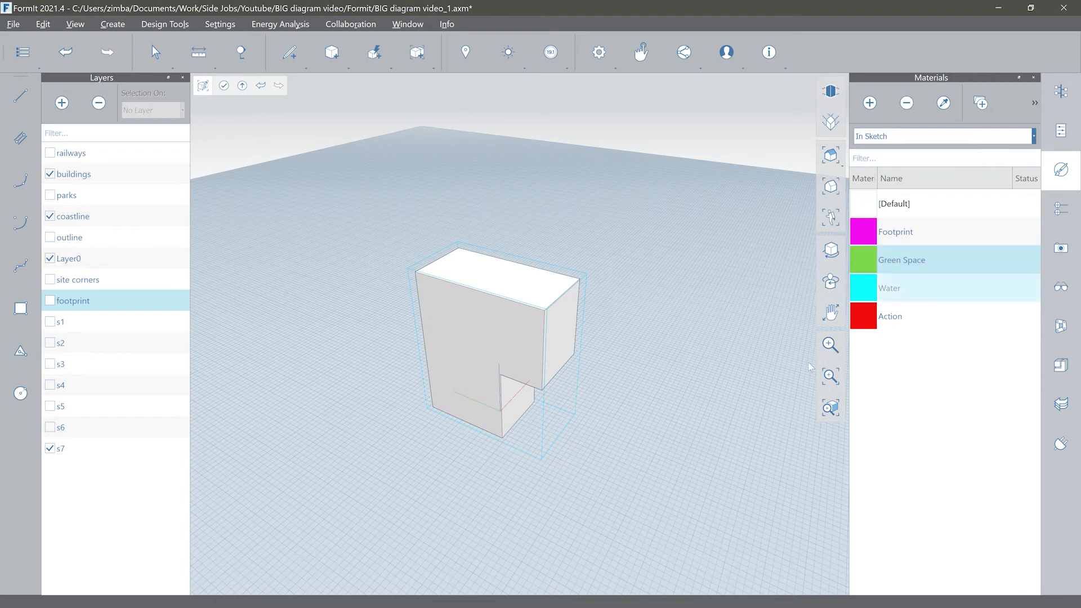
click(497, 285)
key(Escape)
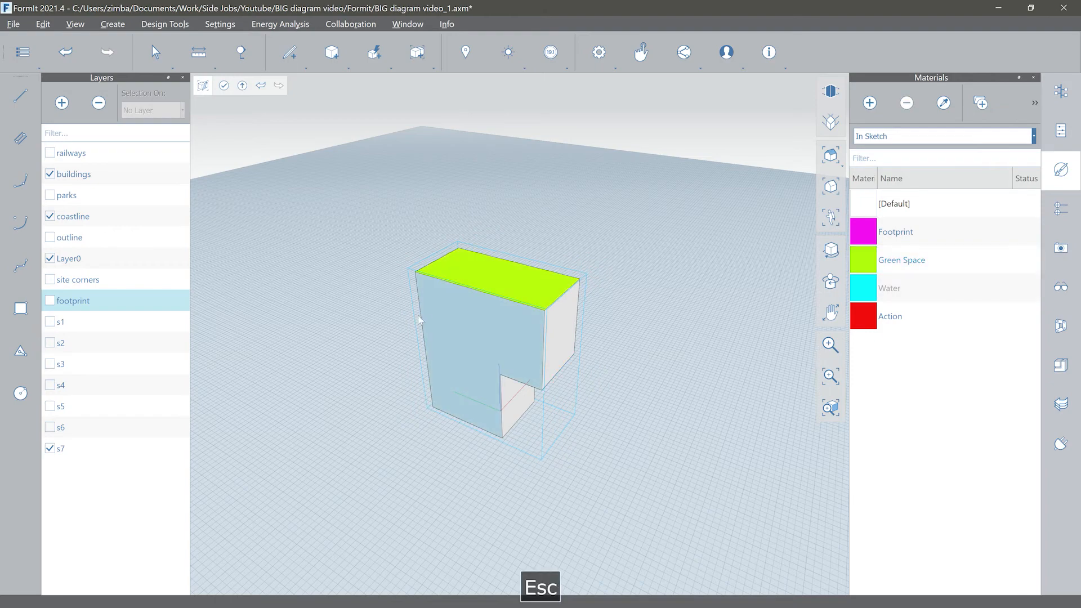
key(Escape)
Step: Hide the coastline layer to clear the waterfront side of the site for drawing
right_drag(444, 308, 454, 308)
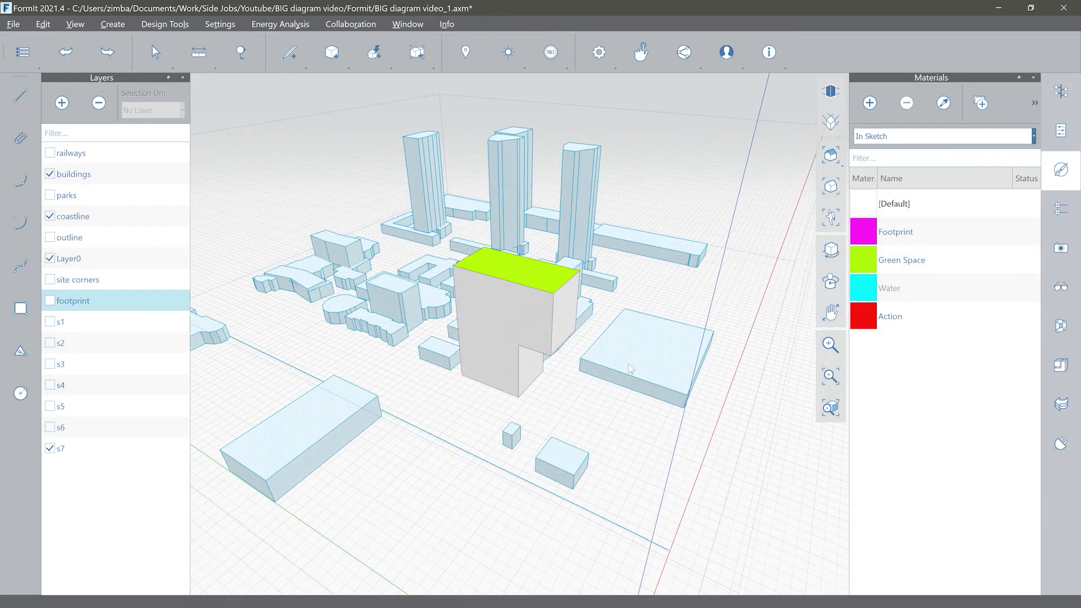
scroll(586, 356, down, 3)
middle_drag(585, 356, 585, 326)
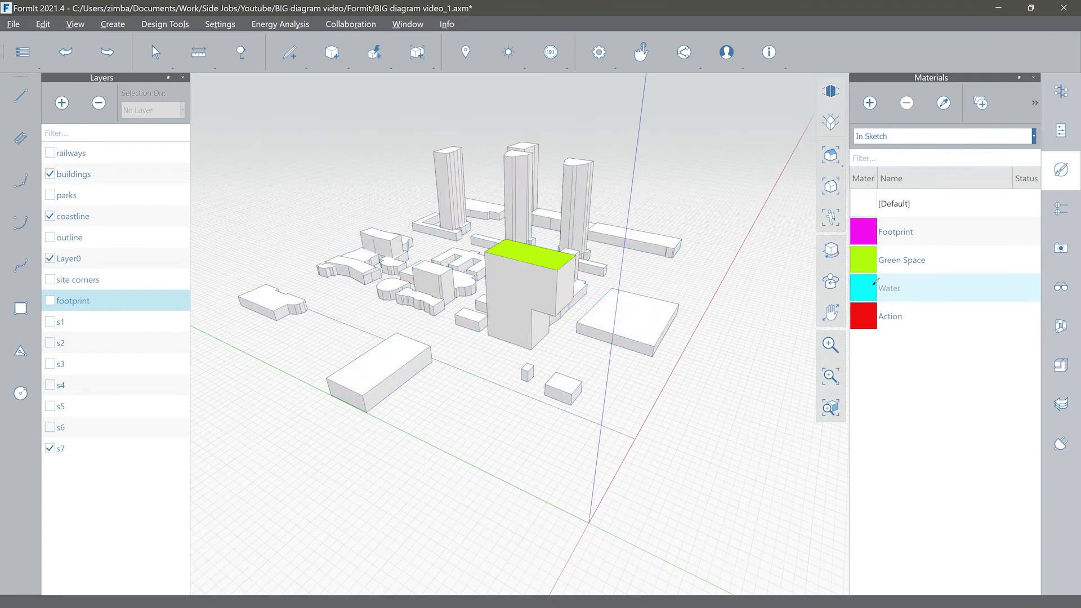
mouse_move(463, 361)
middle_down()
mouse_move(468, 387)
mouse_move(483, 362)
middle_up()
scroll(477, 394, up, 3)
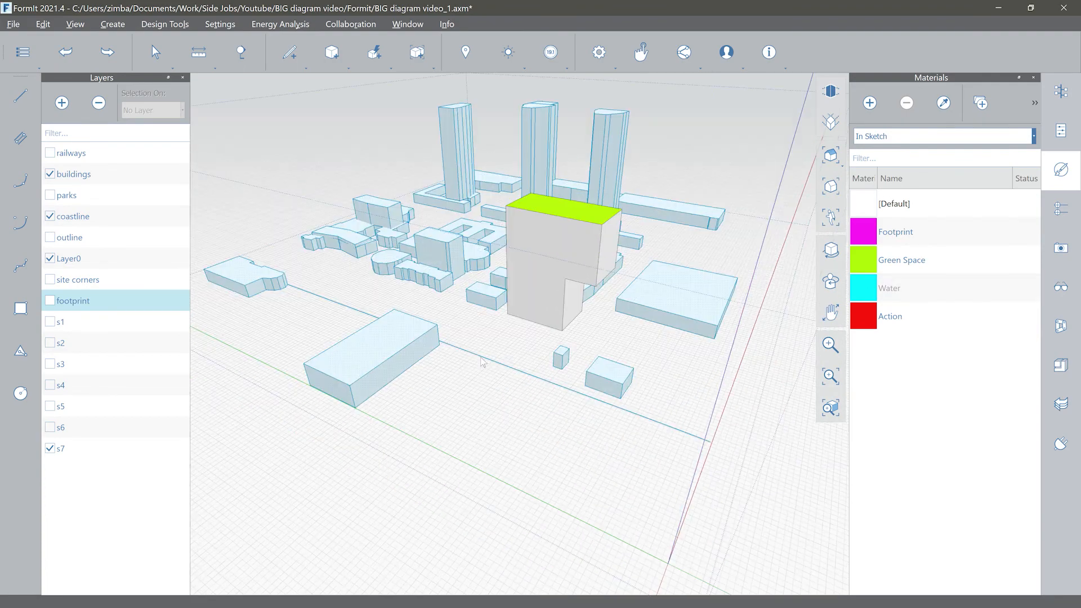
right_drag(457, 368, 422, 360)
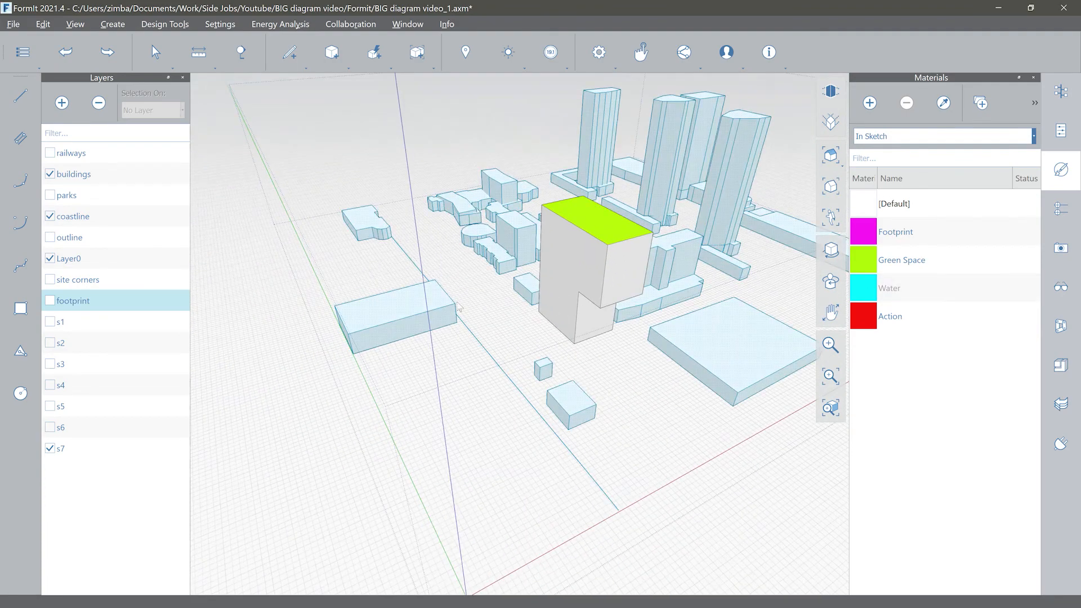
right_drag(459, 307, 526, 363)
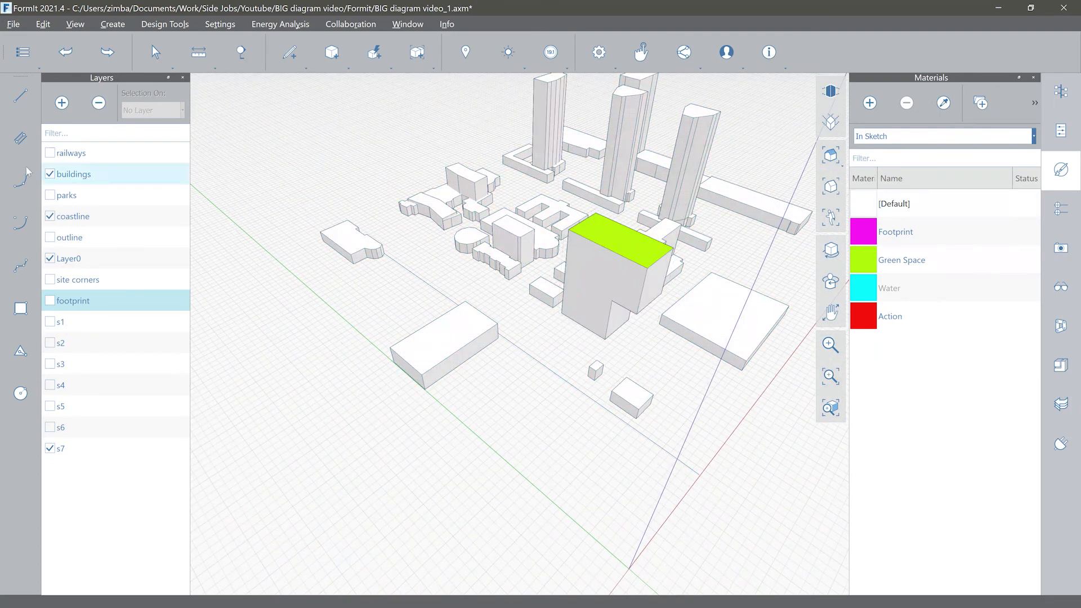
click(50, 216)
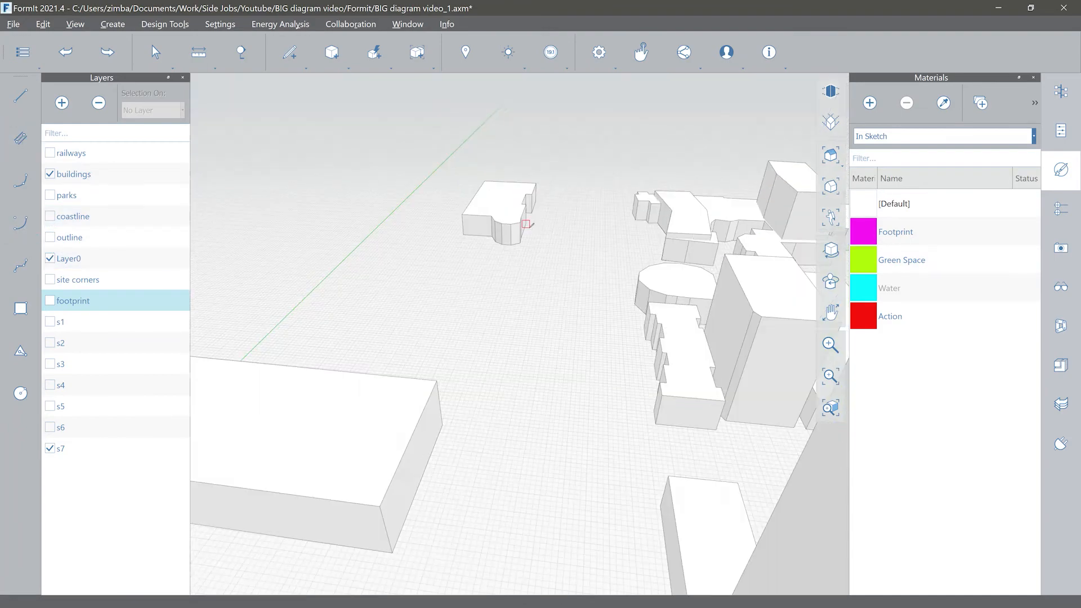
Step: Draw the water outline's first two edges from the waterfront building's corner: about 1,715' along the shore, and about 670' outward away from the city buildings
middle_drag(526, 224, 509, 295)
scroll(509, 295, up, 2)
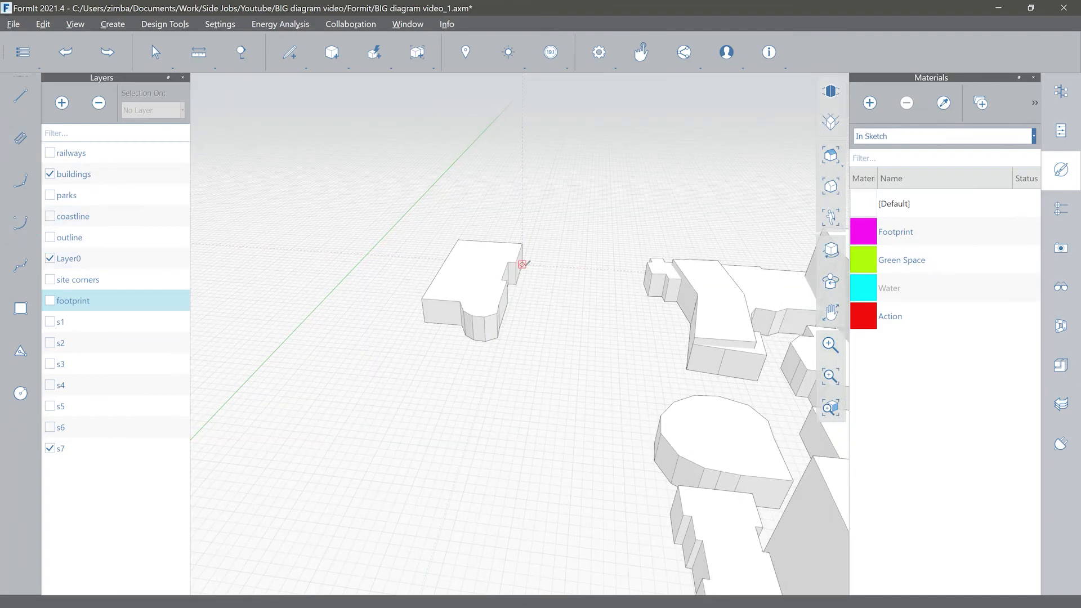
click(522, 263)
scroll(484, 411, down, 5)
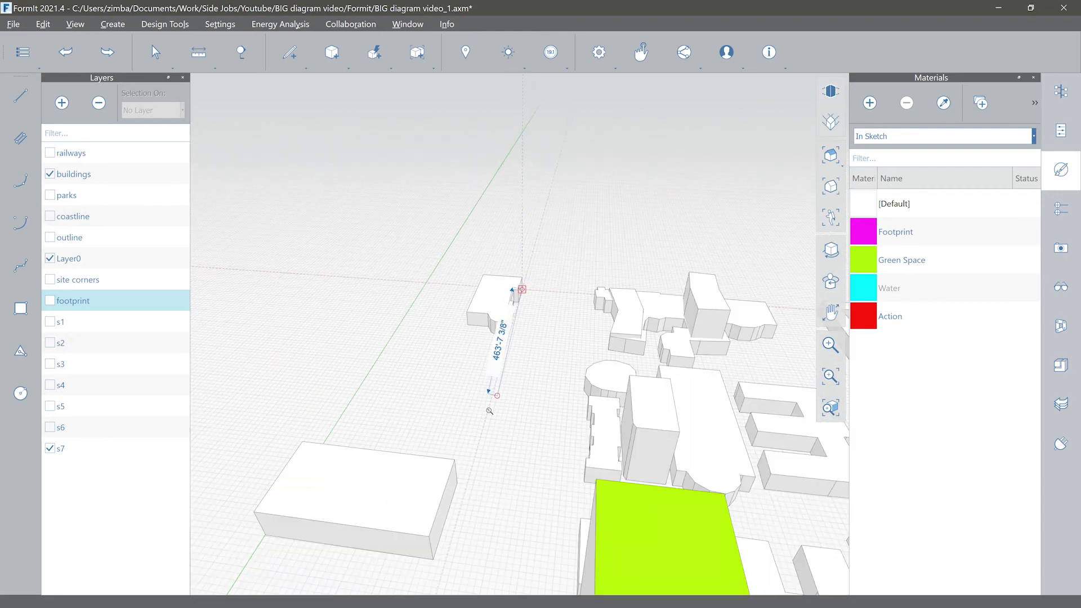
scroll(489, 411, down, 5)
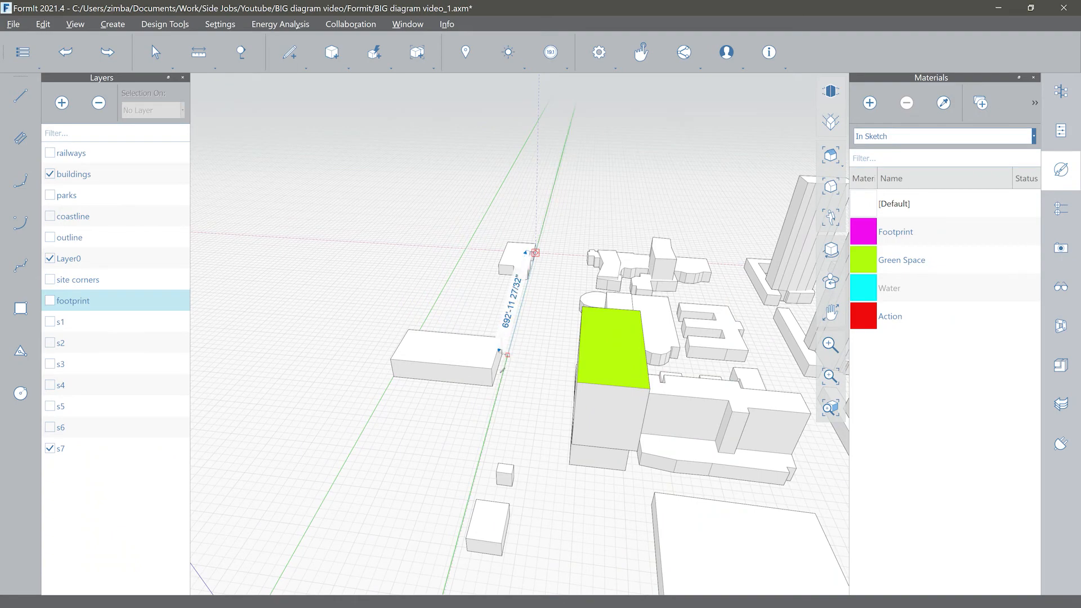
scroll(488, 436, down, 5)
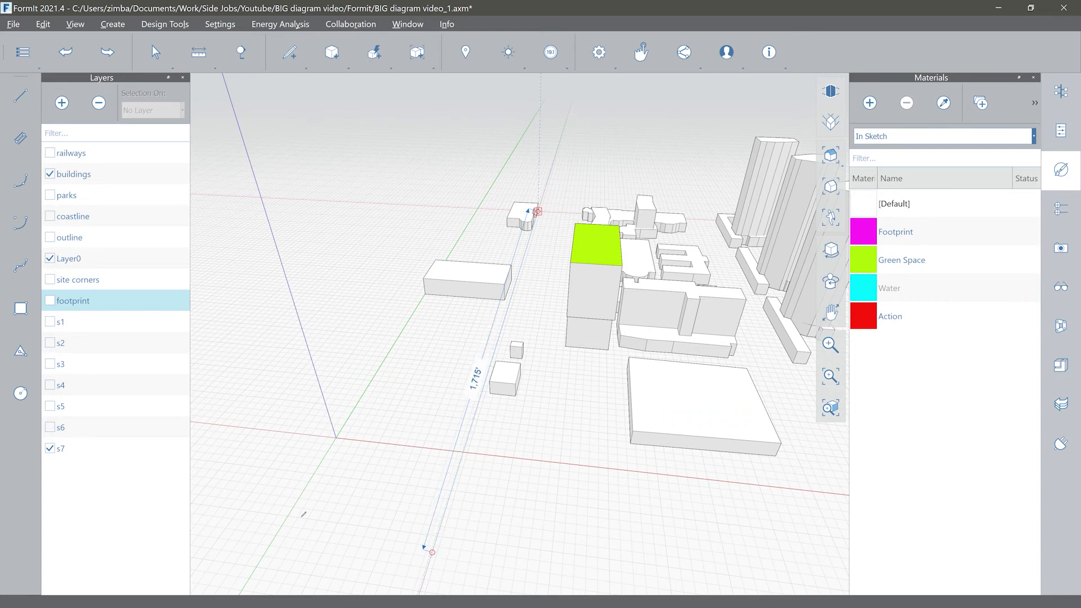
scroll(272, 513, down, 2)
middle_drag(339, 503, 483, 515)
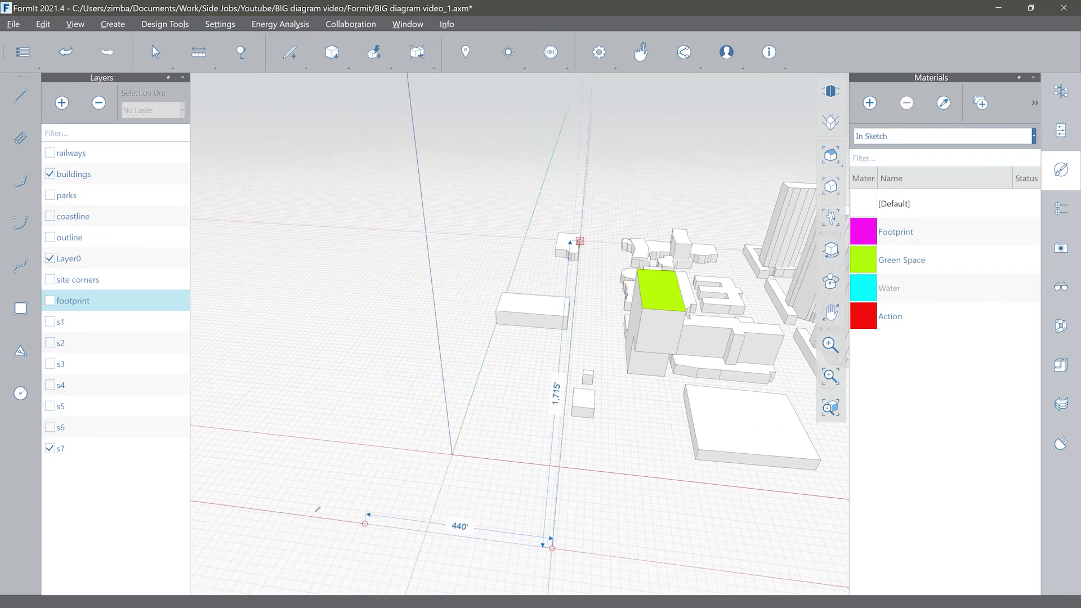
click(274, 511)
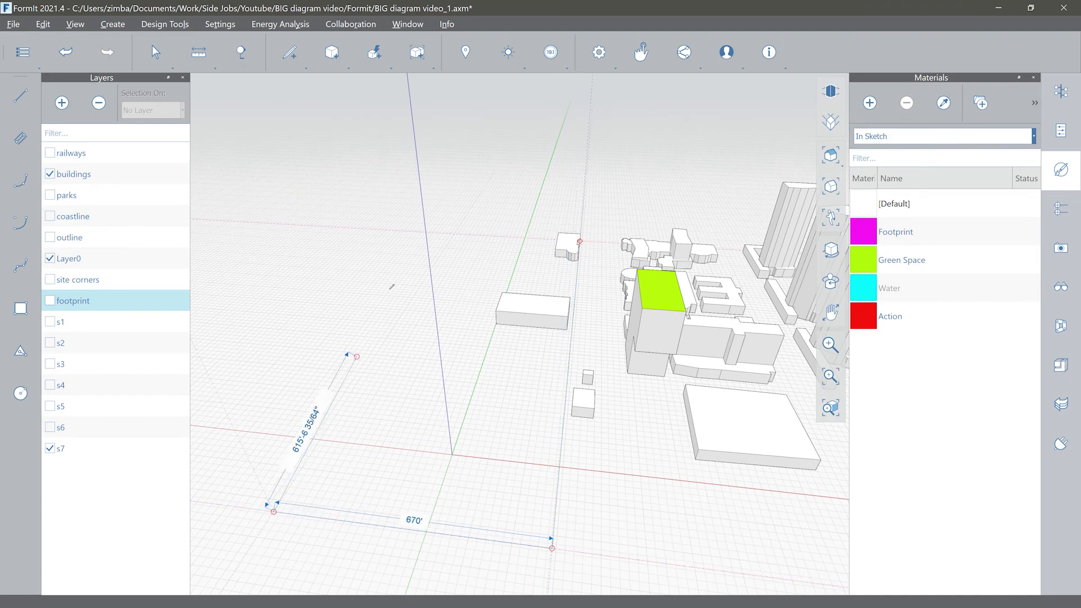
Step: Draw the outline's far edge about 1,716' long, parallel to the shore, and close the shape at the starting building corner
scroll(410, 259, down, 2)
middle_drag(413, 277, 426, 415)
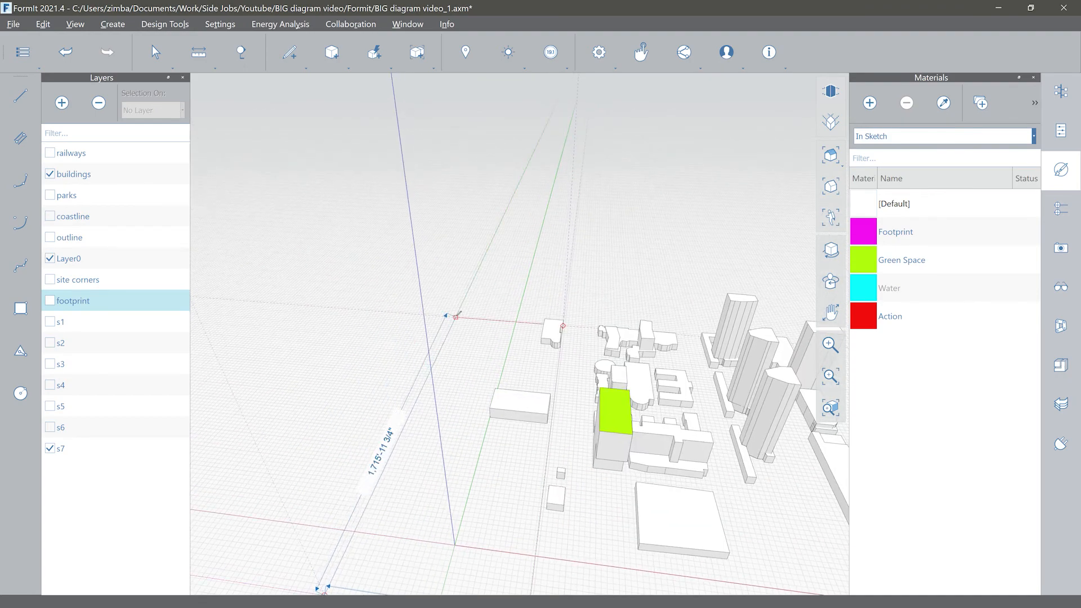
click(456, 318)
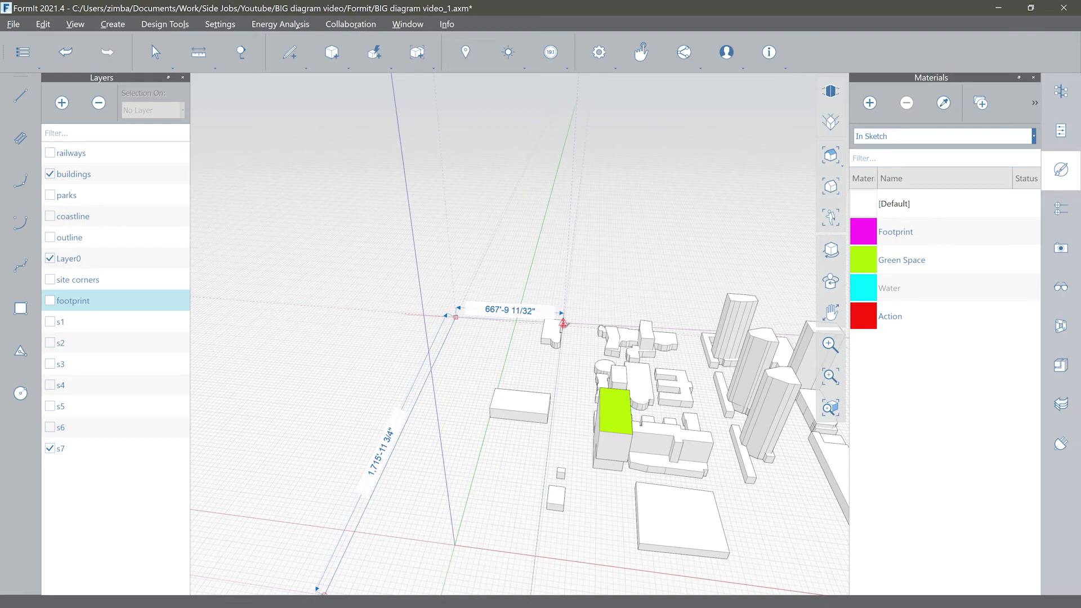
scroll(563, 326, up, 5)
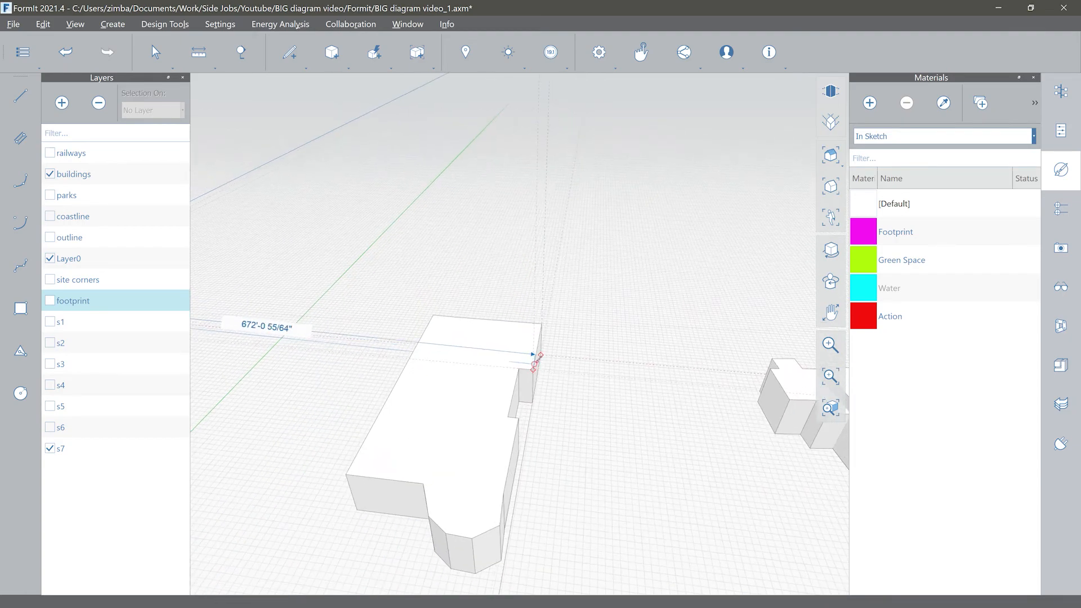
click(542, 355)
scroll(542, 364, down, 6)
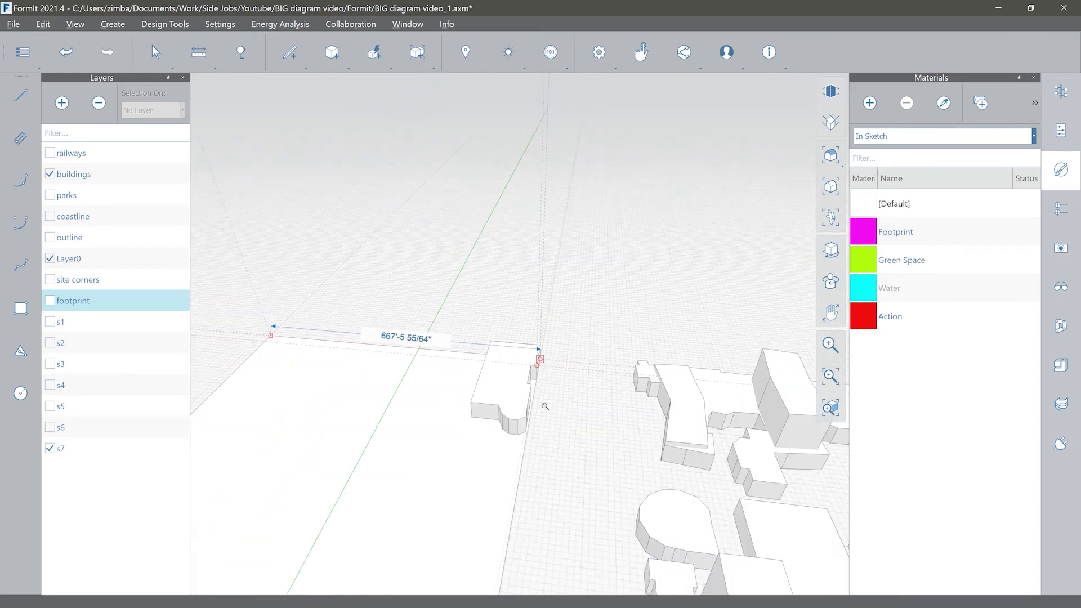
scroll(552, 383, down, 6)
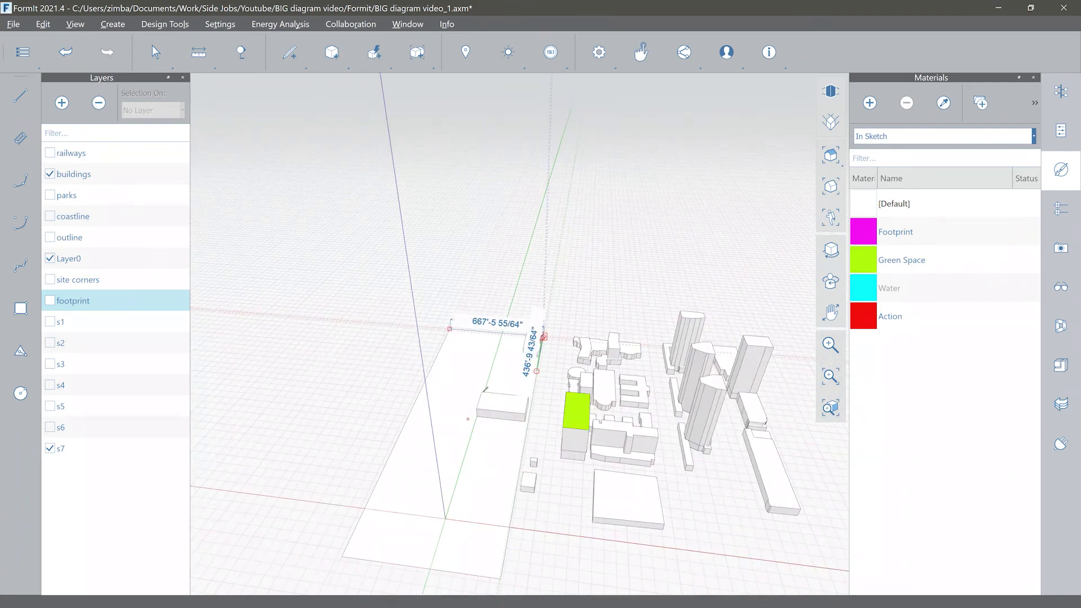
right_drag(551, 389, 576, 401)
key(Escape)
Step: Paint the large rectangular surface beside the site with the Water material
scroll(519, 422, up, 5)
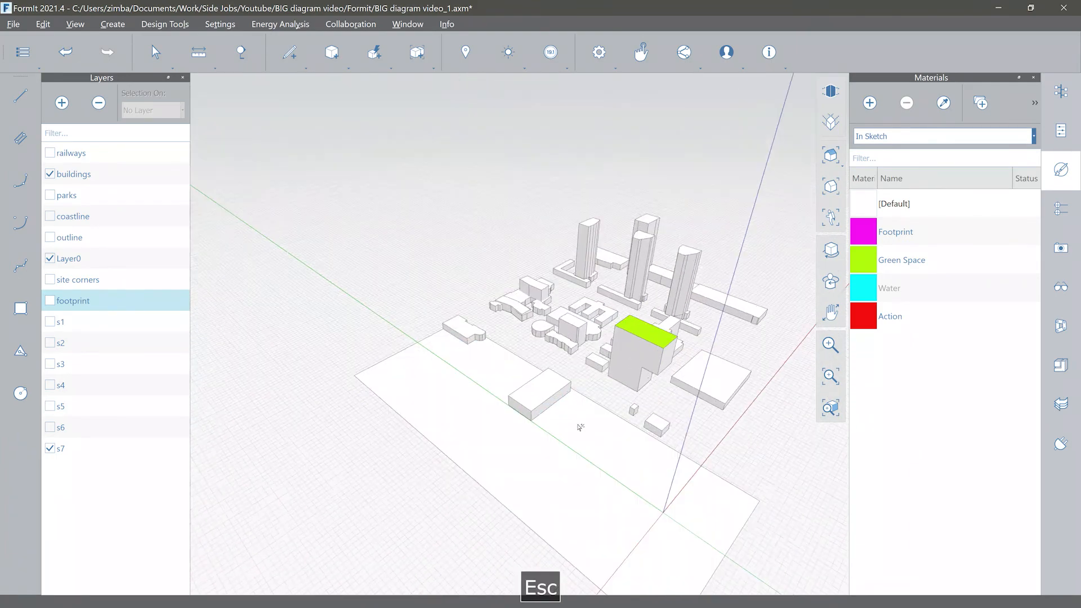
right_drag(504, 406, 488, 389)
right_drag(501, 430, 478, 394)
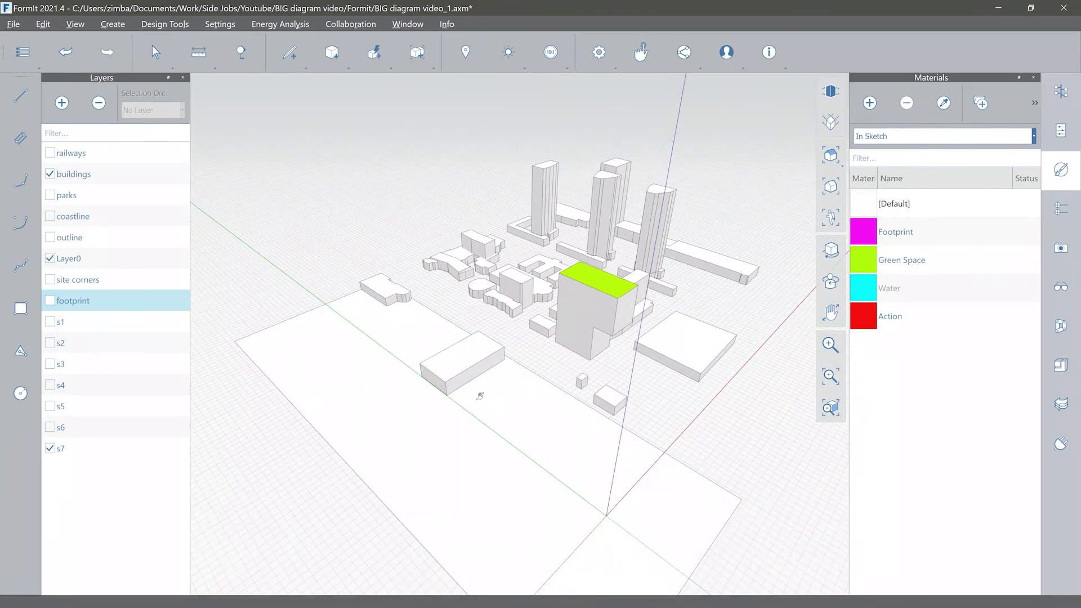
scroll(478, 393, up, 3)
middle_drag(496, 414, 459, 382)
click(862, 285)
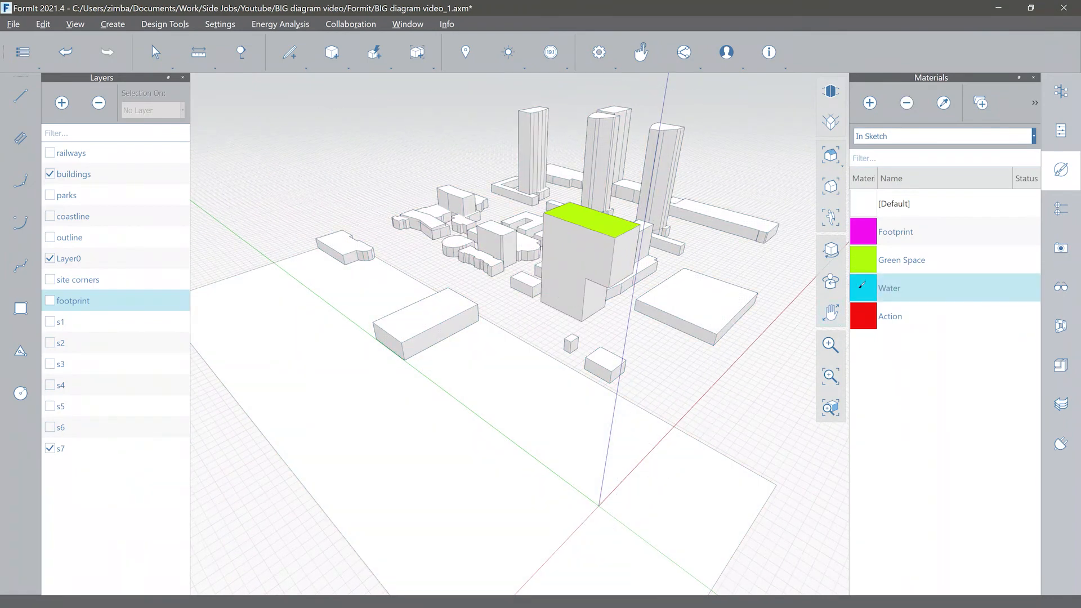
click(573, 467)
key(Escape)
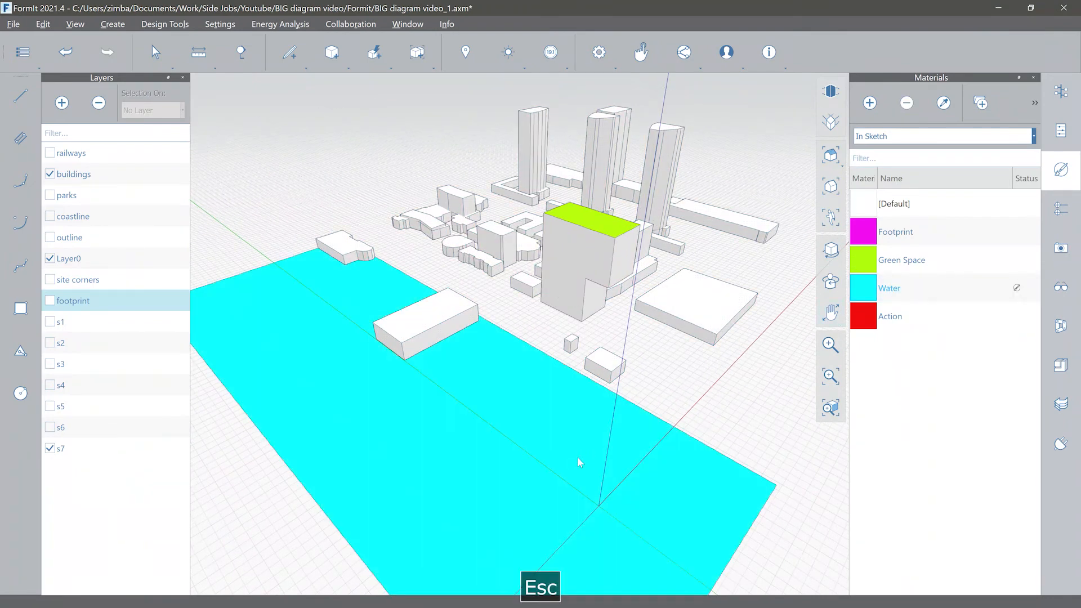
Step: Switch to Adobe Acrobat to check the colored footprint and water diagram in the reference PDF, and return to FormIt
middle_drag(457, 504, 429, 391)
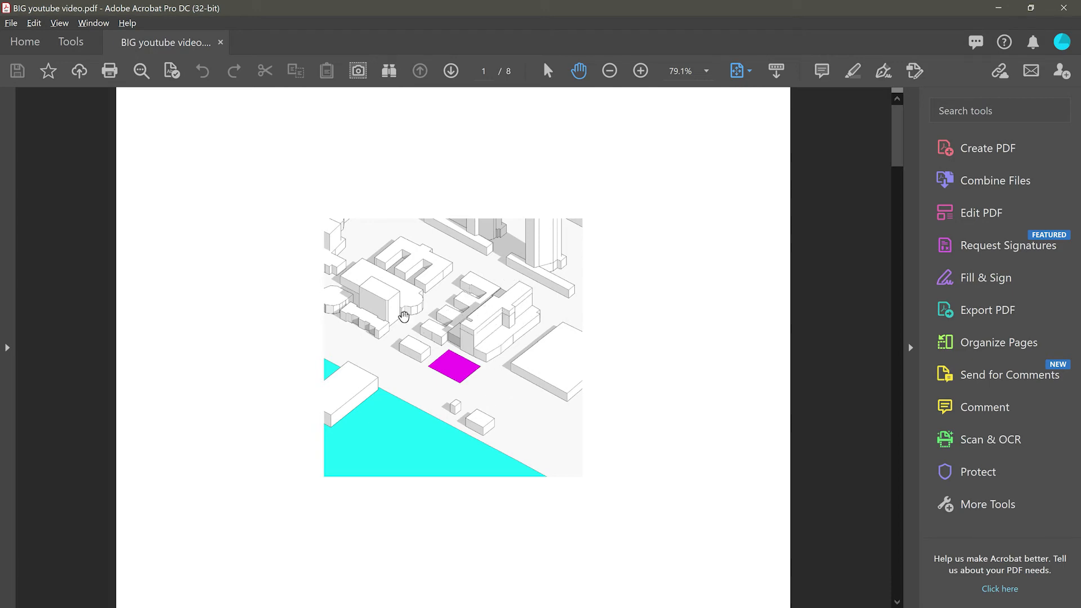
key(alt+Tab)
key(alt+Tab)
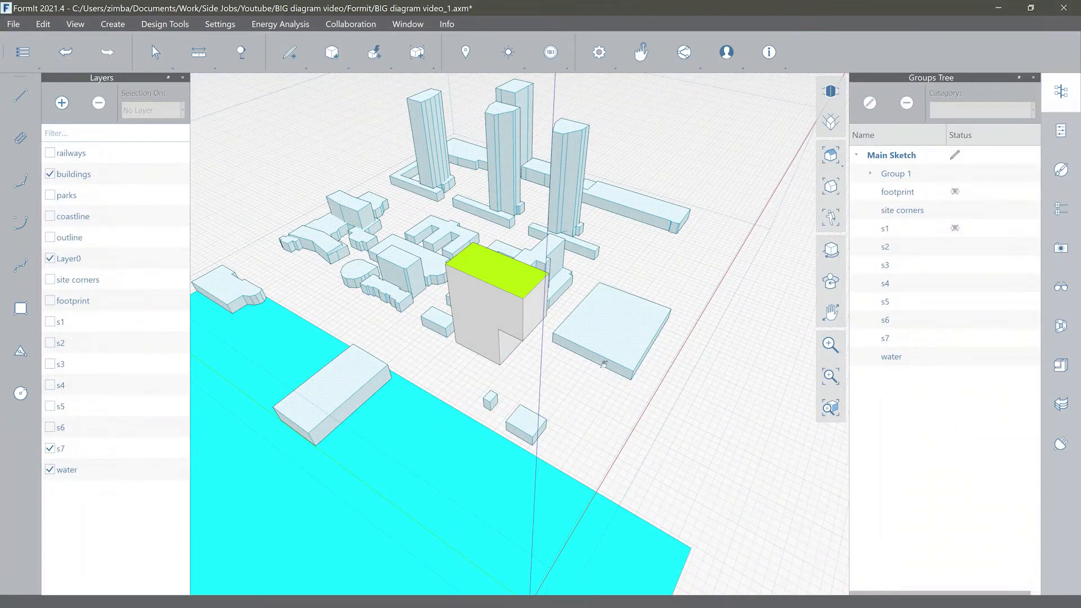
Step: Switch the view of the massing model to orthographic projection
right_drag(604, 365, 605, 354)
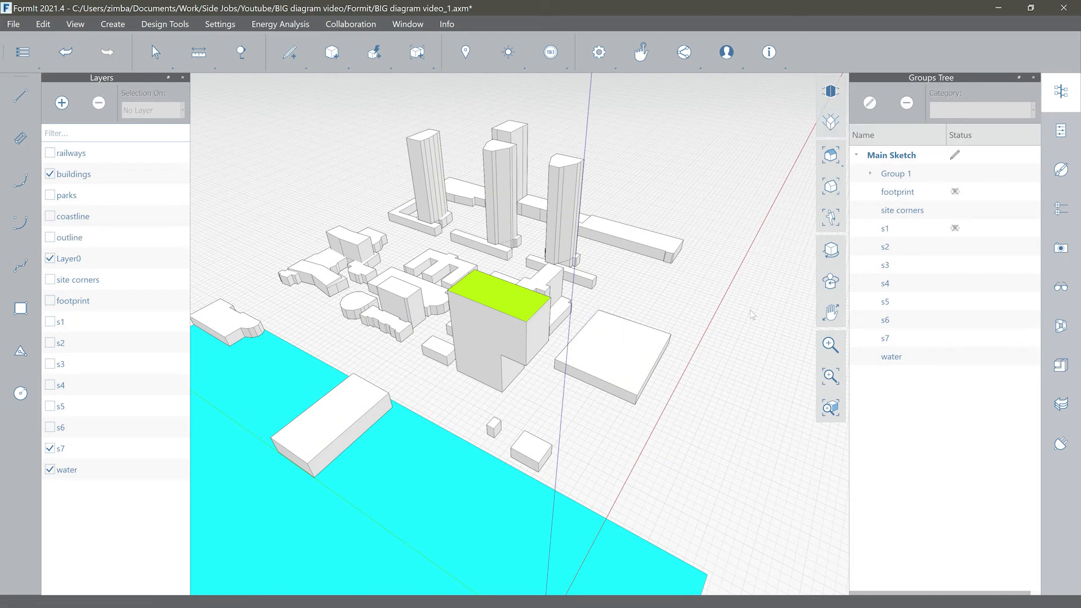
key(v)
key(o)
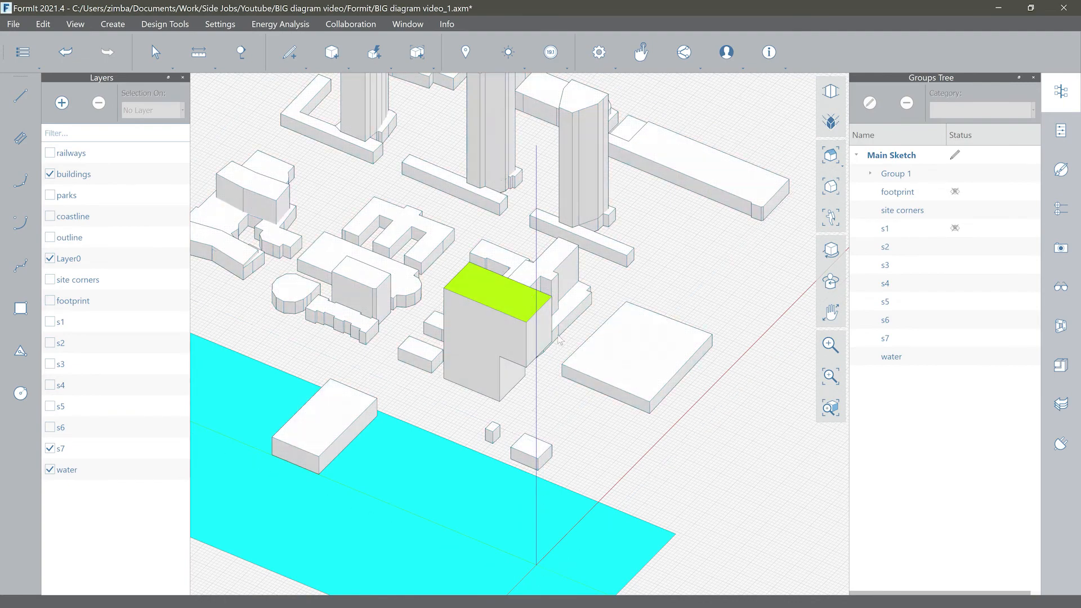
Step: Turn off the Grid and Axes in the environment visual style
click(1061, 288)
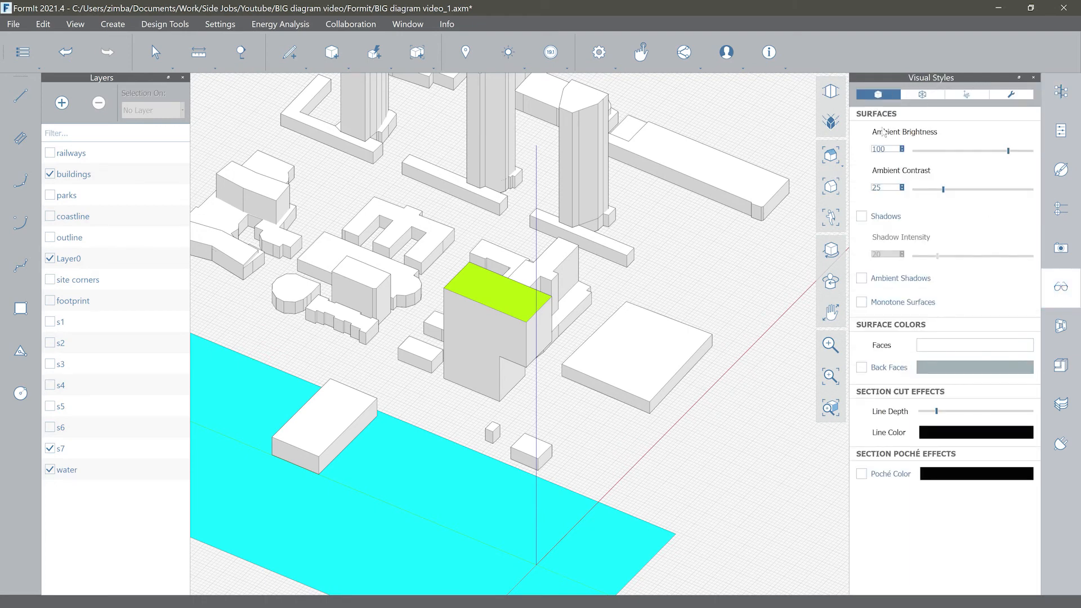
click(966, 97)
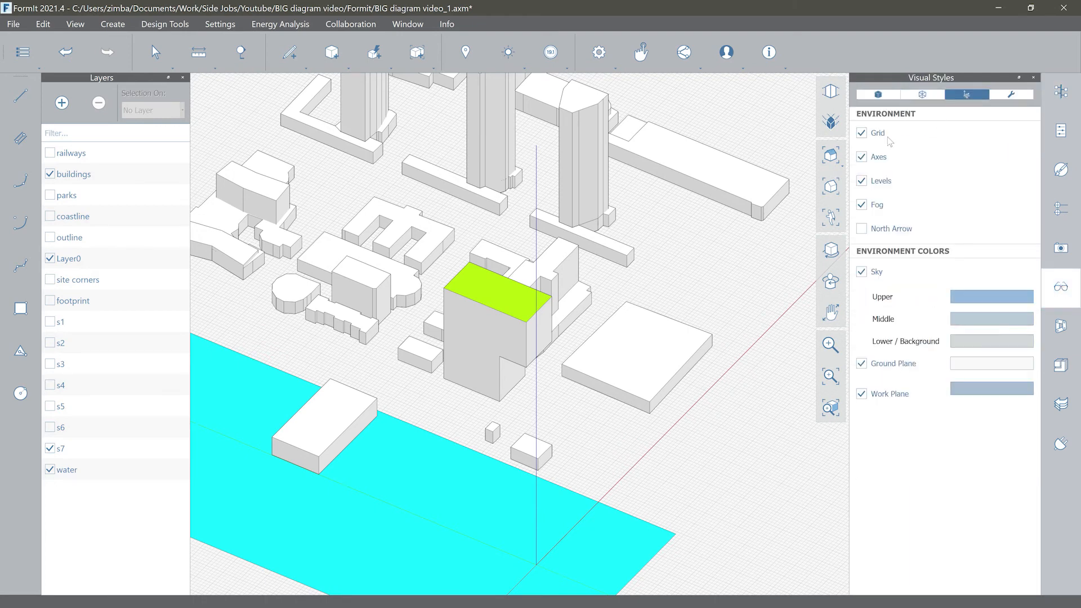
click(862, 134)
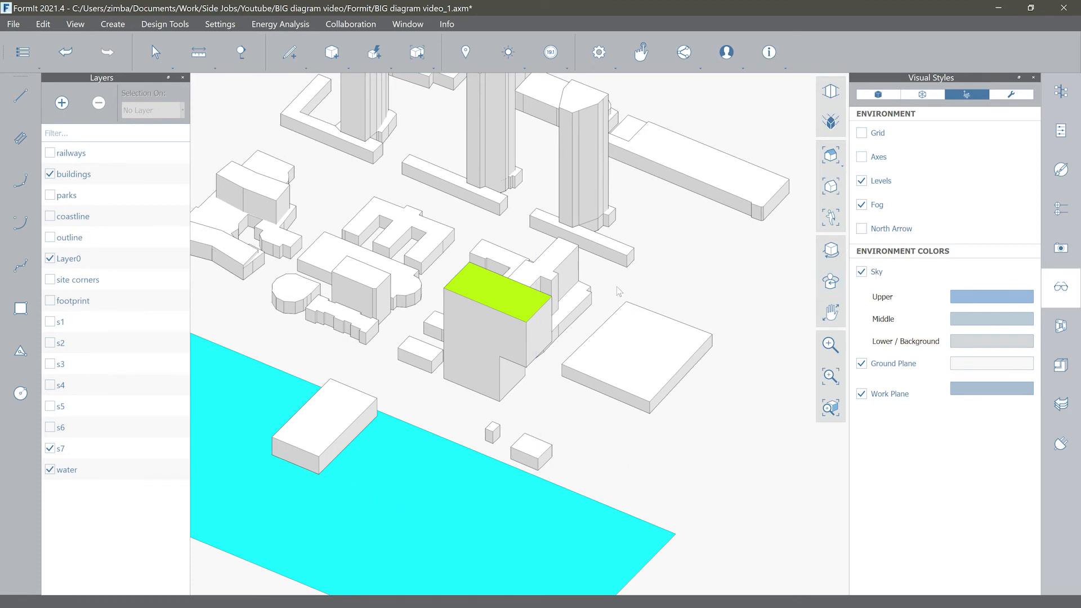
scroll(531, 315, up, 3)
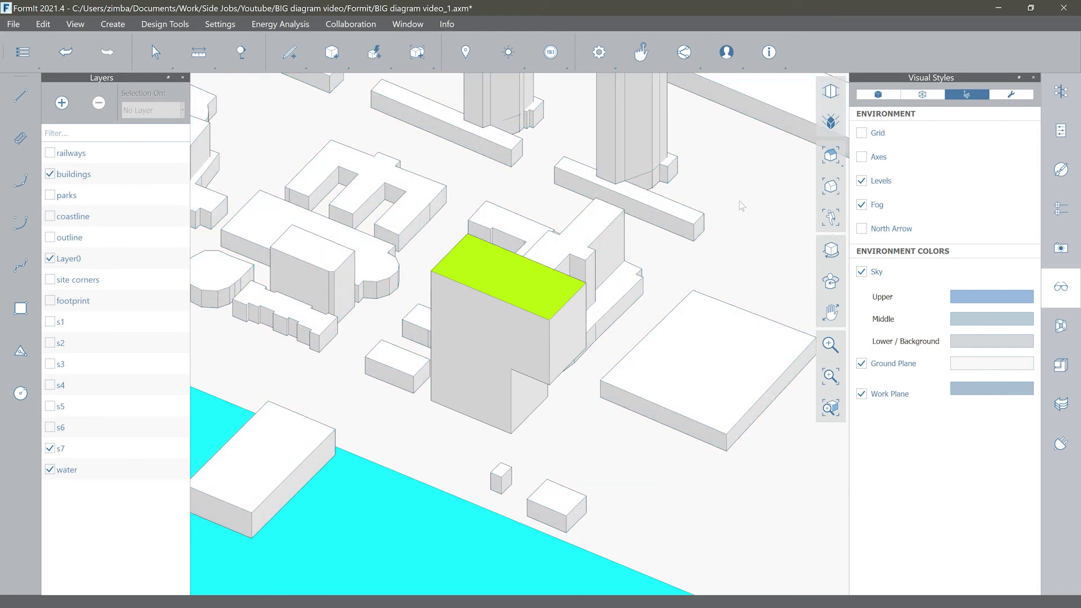
Step: Set the project location to San Diego, California, without importing satellite imagery or terrain
click(466, 54)
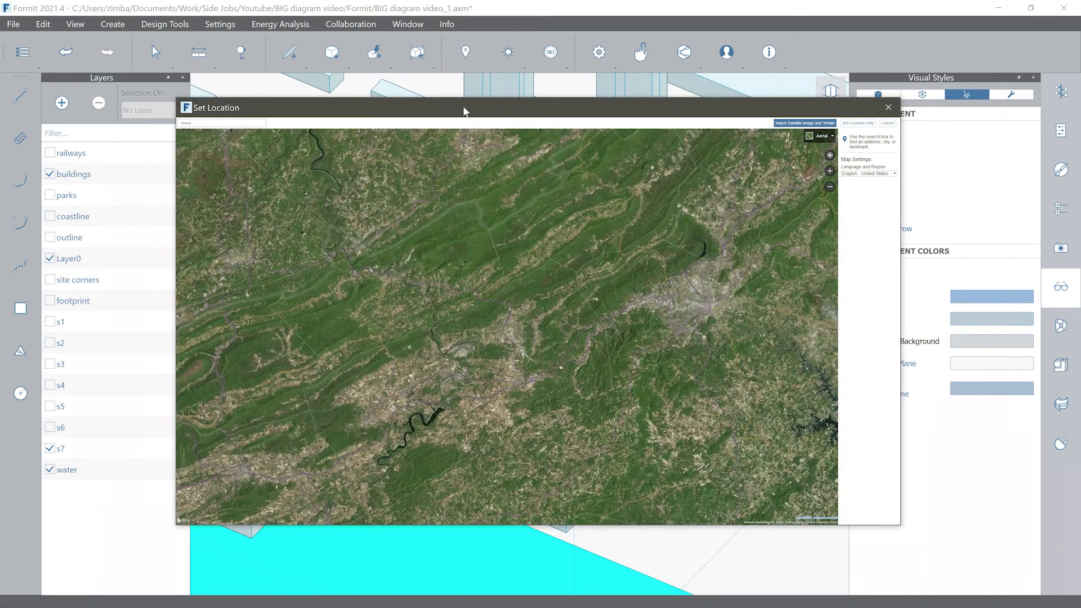
drag(457, 327, 511, 285)
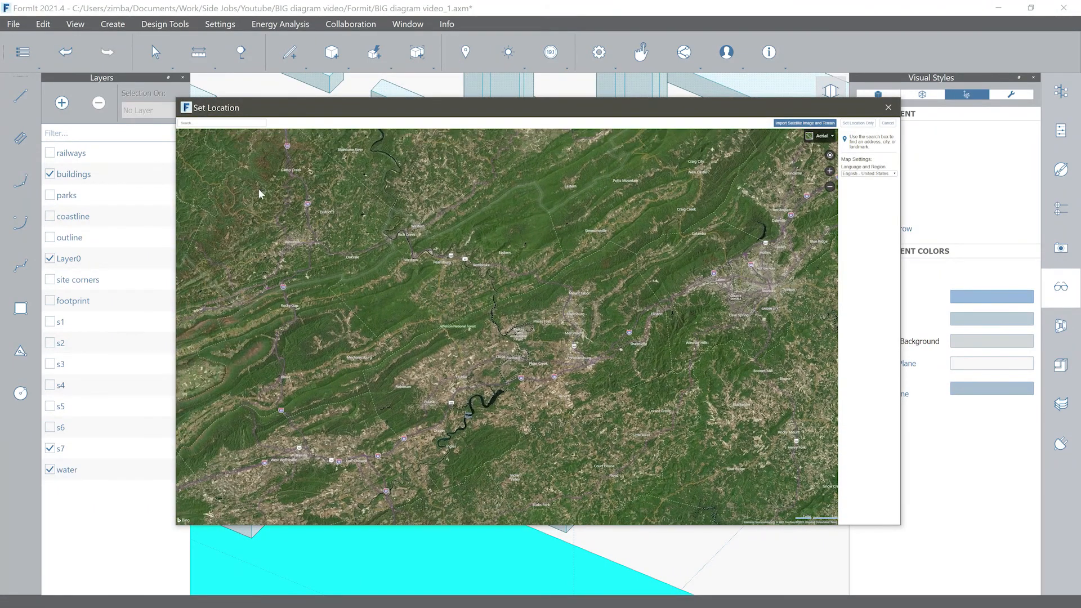
click(221, 123)
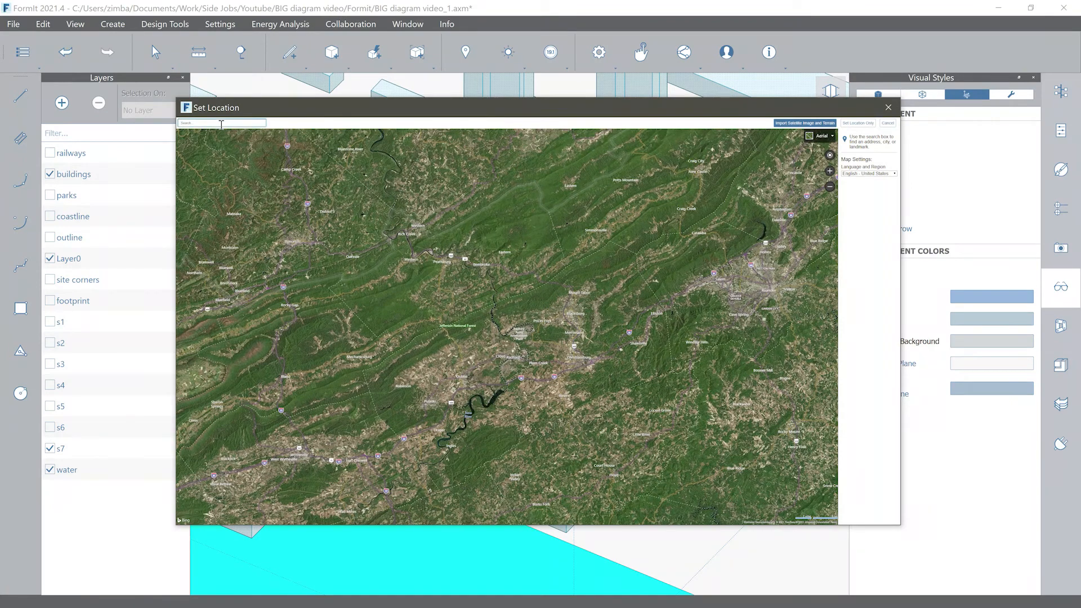
text(san d)
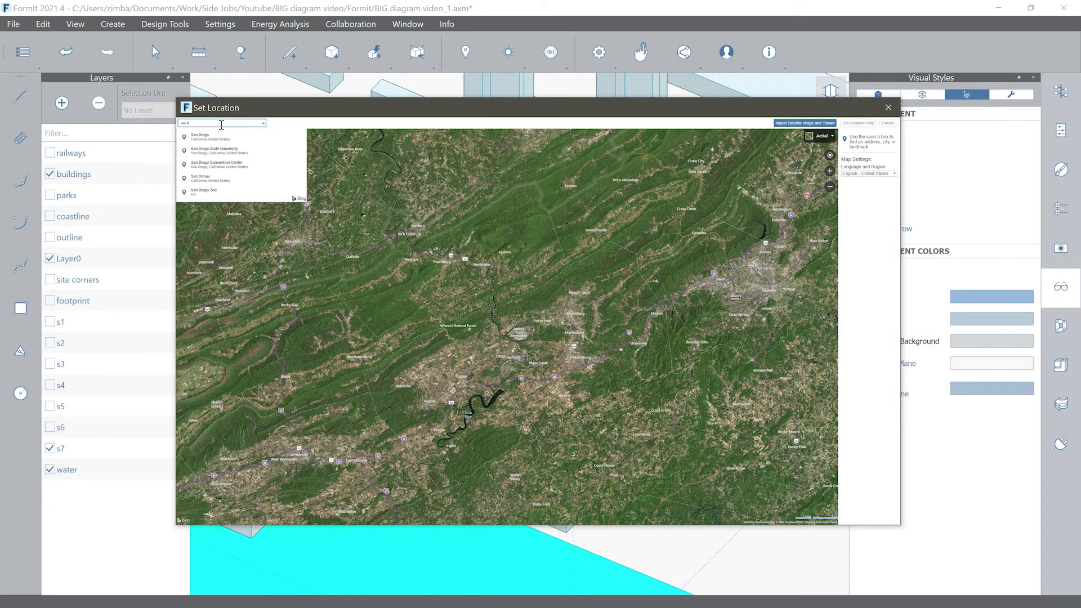
click(218, 137)
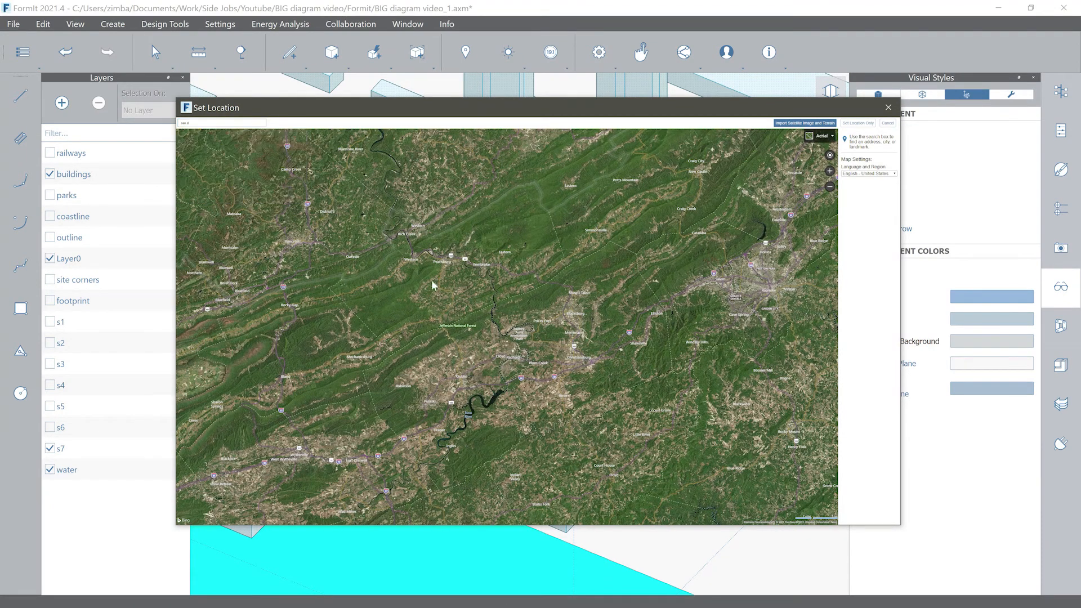
scroll(523, 333, down, 5)
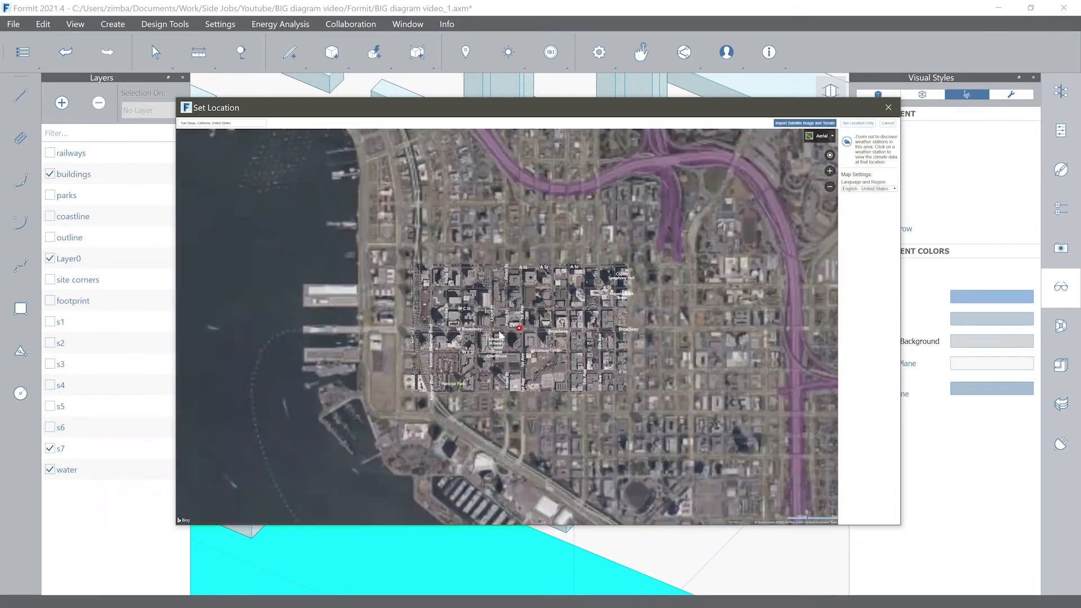
scroll(489, 337, up, 3)
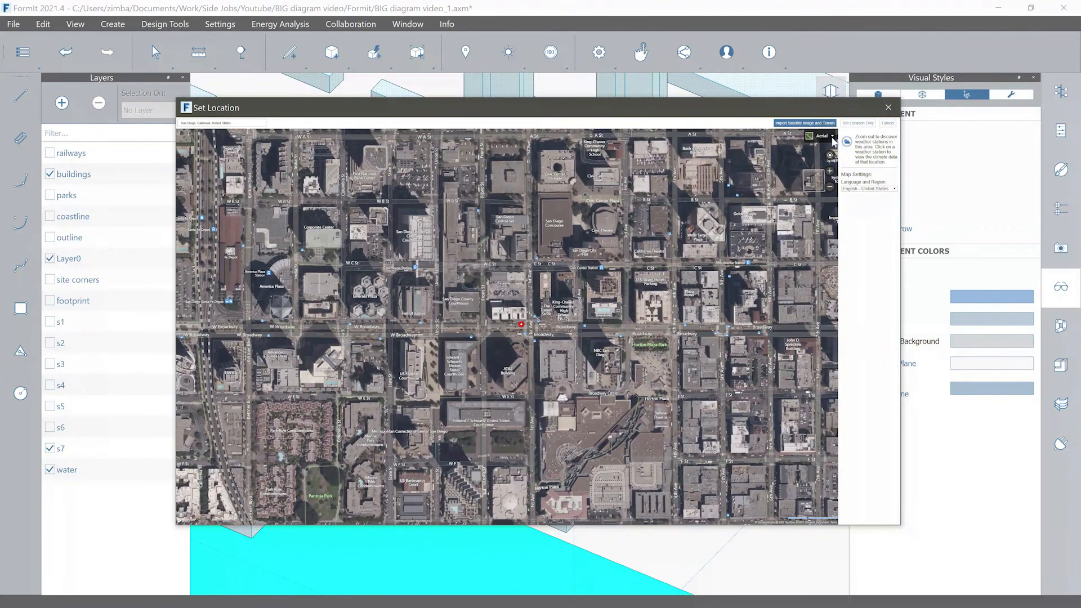
click(858, 123)
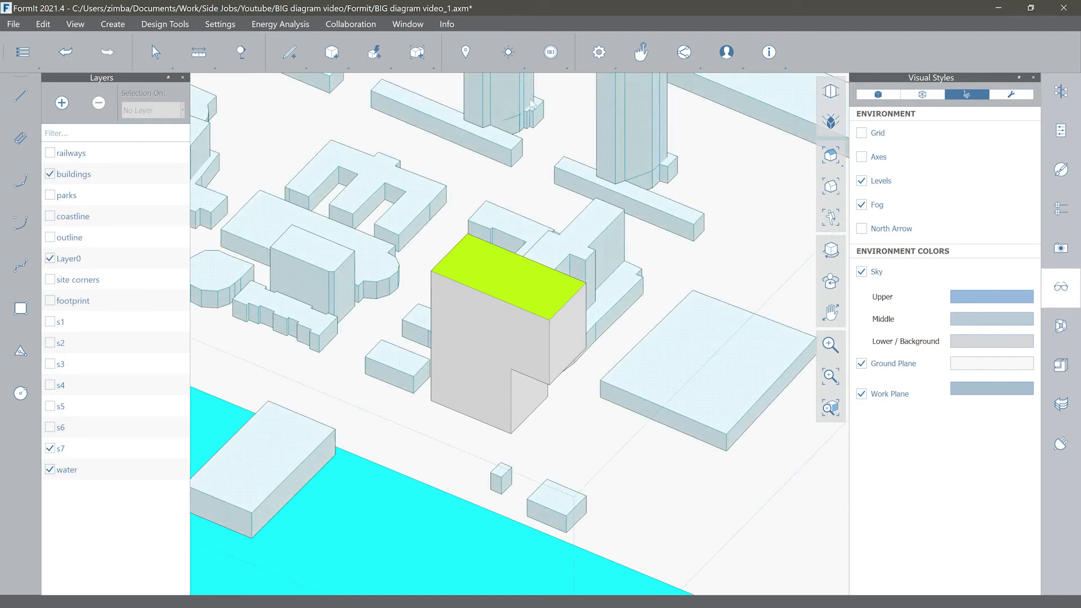
Step: Turn on sun shadows and move the day of year to an earlier date so the buildings cast longer shadows
click(521, 72)
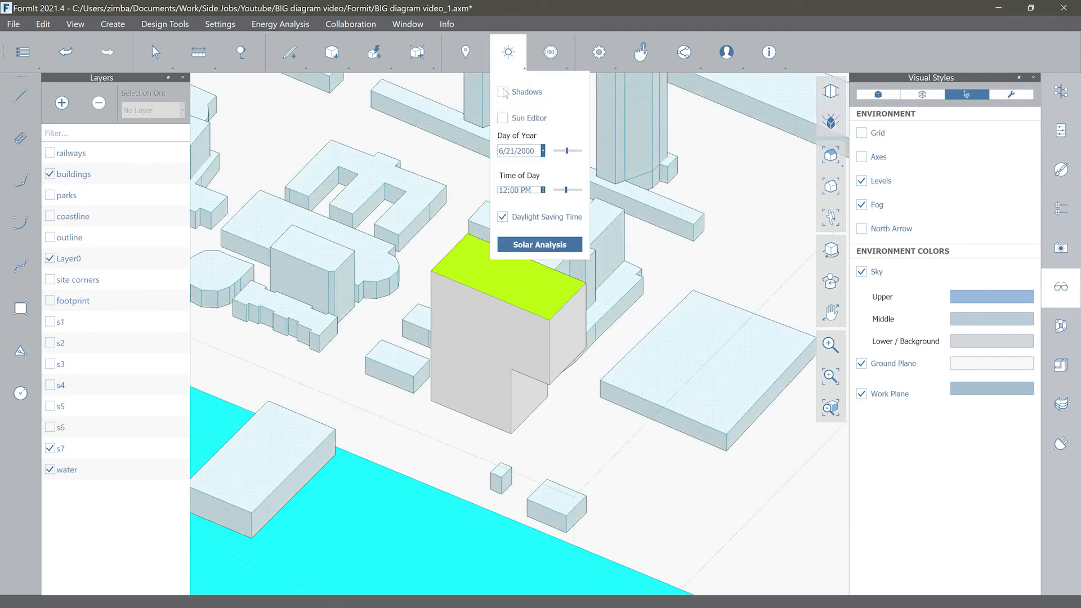
click(503, 93)
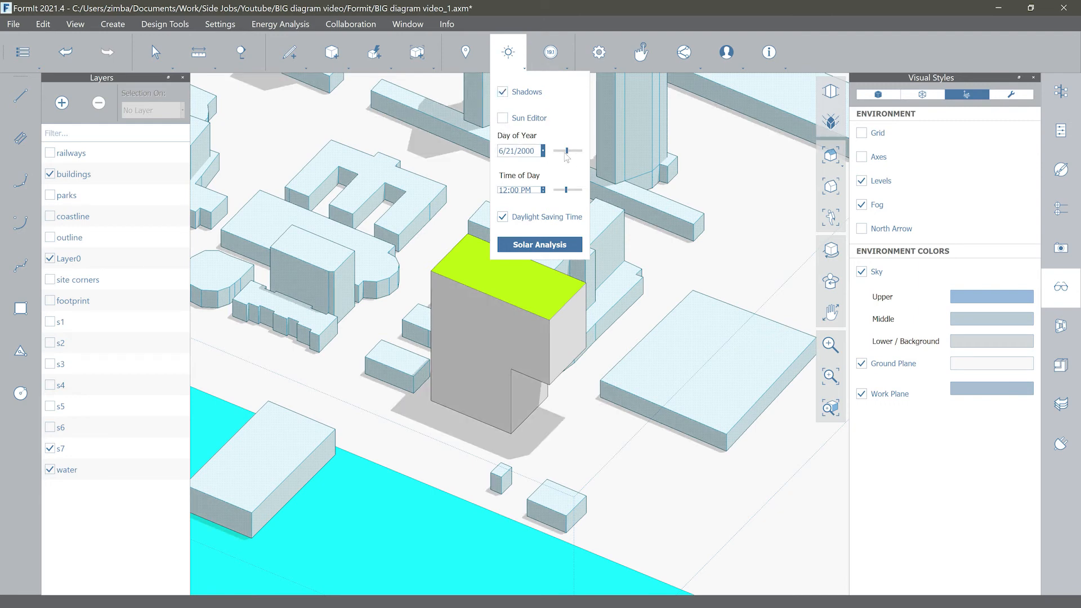
drag(568, 151, 555, 155)
click(575, 323)
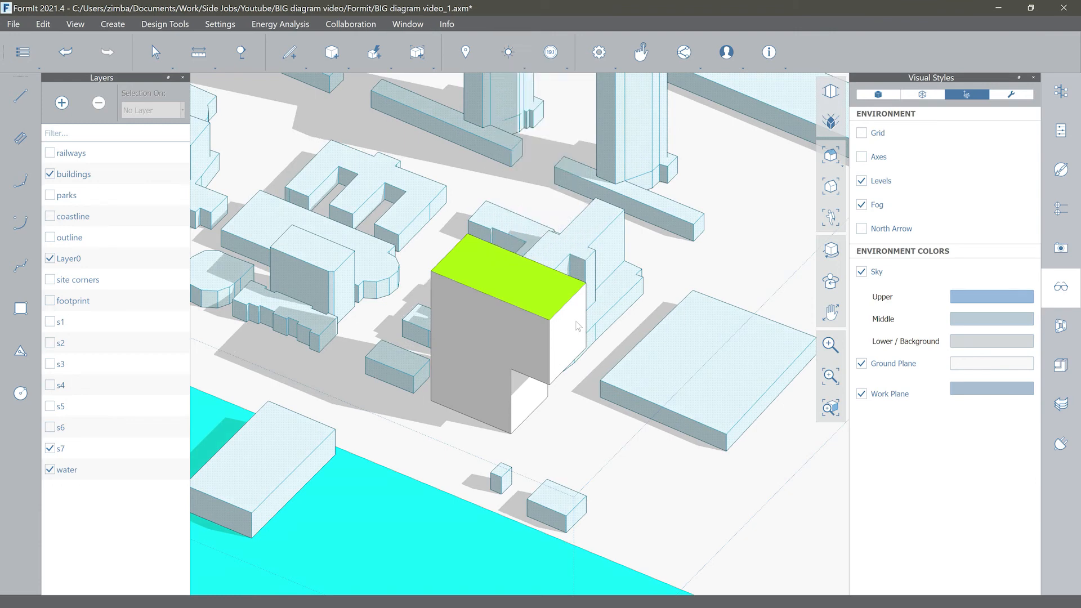
middle_drag(578, 342, 568, 330)
scroll(558, 329, down, 3)
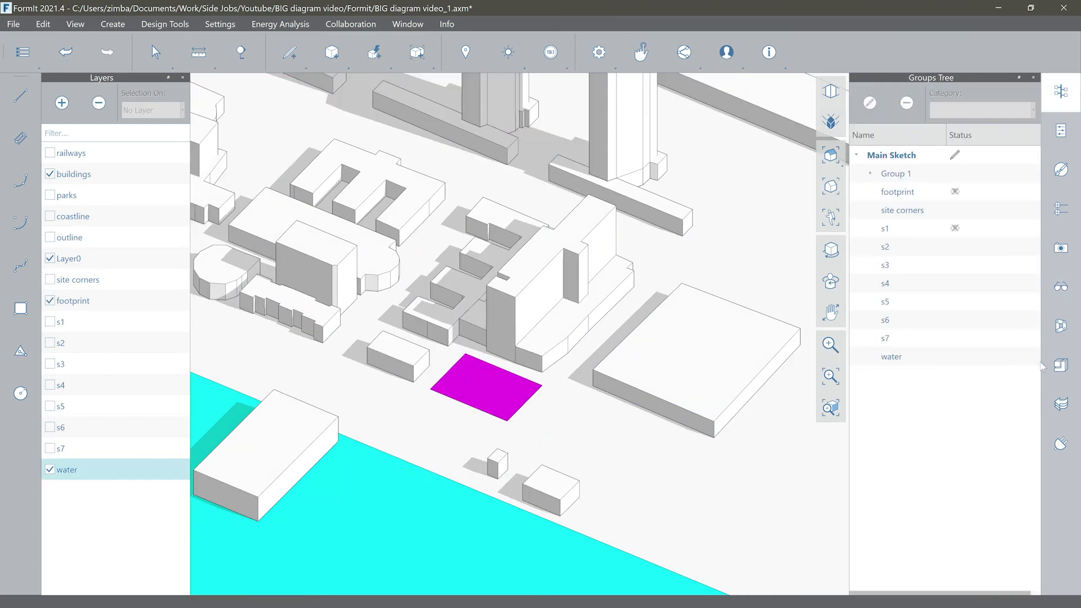
Step: Show the s1 layer in place of footprint and raise the Edges contrast to 100% in the visual styles
click(1063, 255)
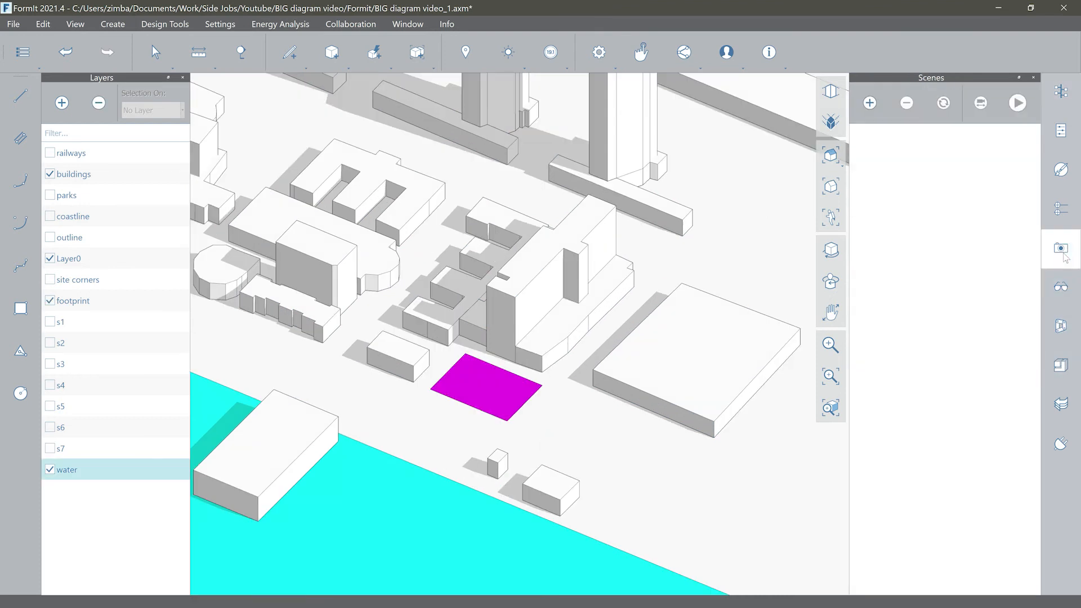
click(1061, 288)
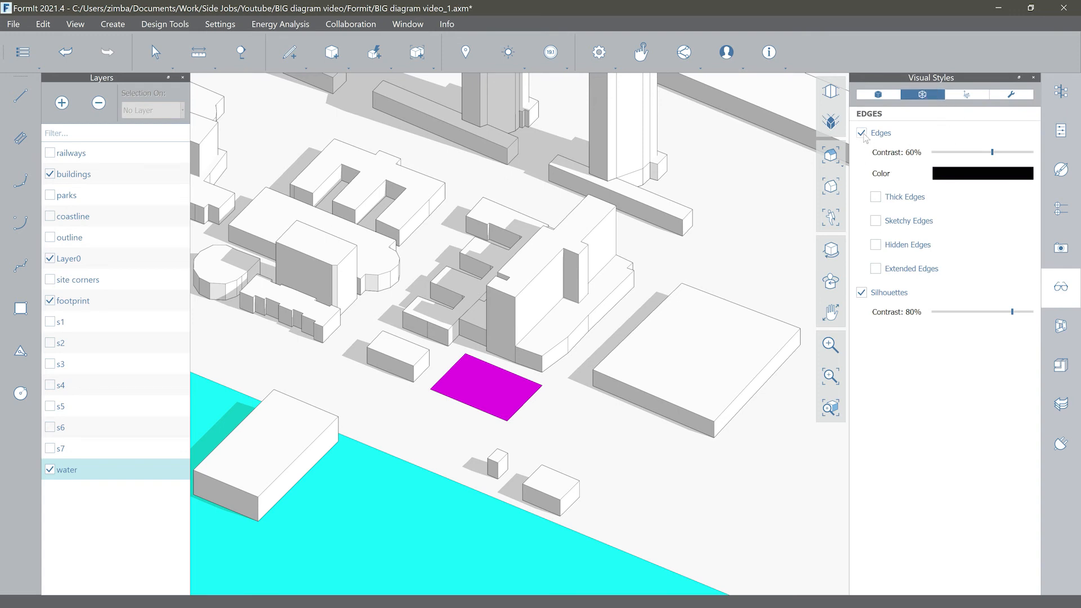
click(50, 301)
click(49, 321)
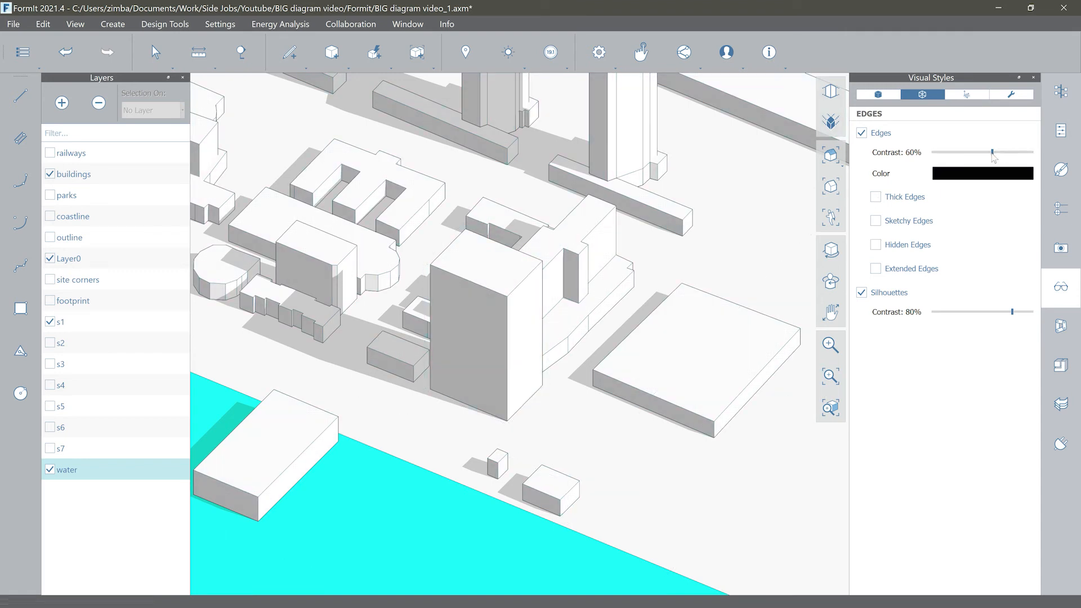
drag(993, 157, 1035, 155)
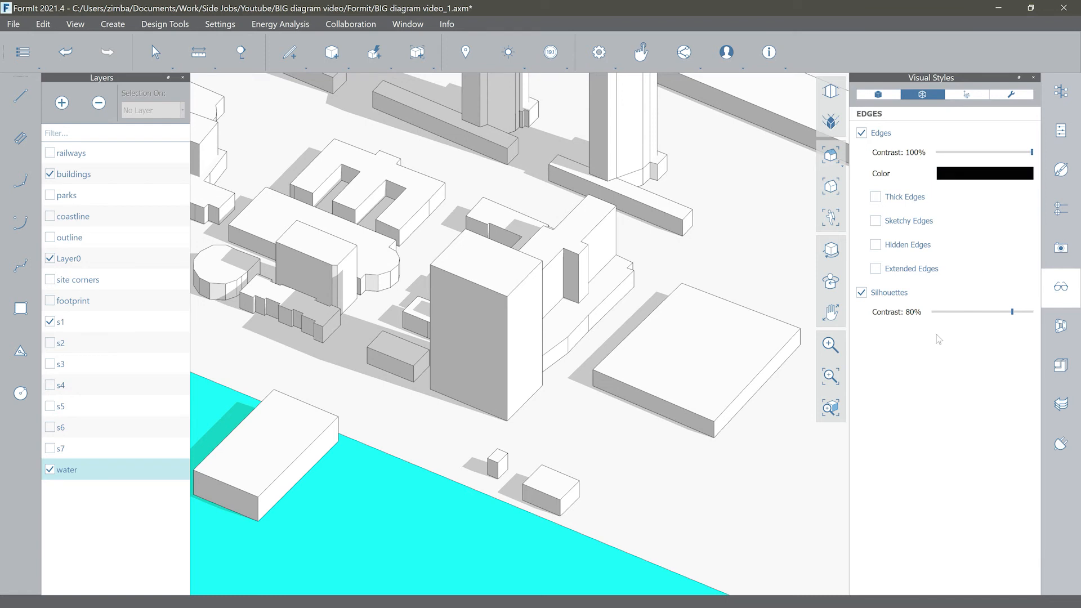
Step: Raise the Silhouettes contrast to 100% and compare the model with Edges turned off and on again
click(862, 293)
click(862, 293)
drag(1012, 313, 1041, 317)
click(863, 135)
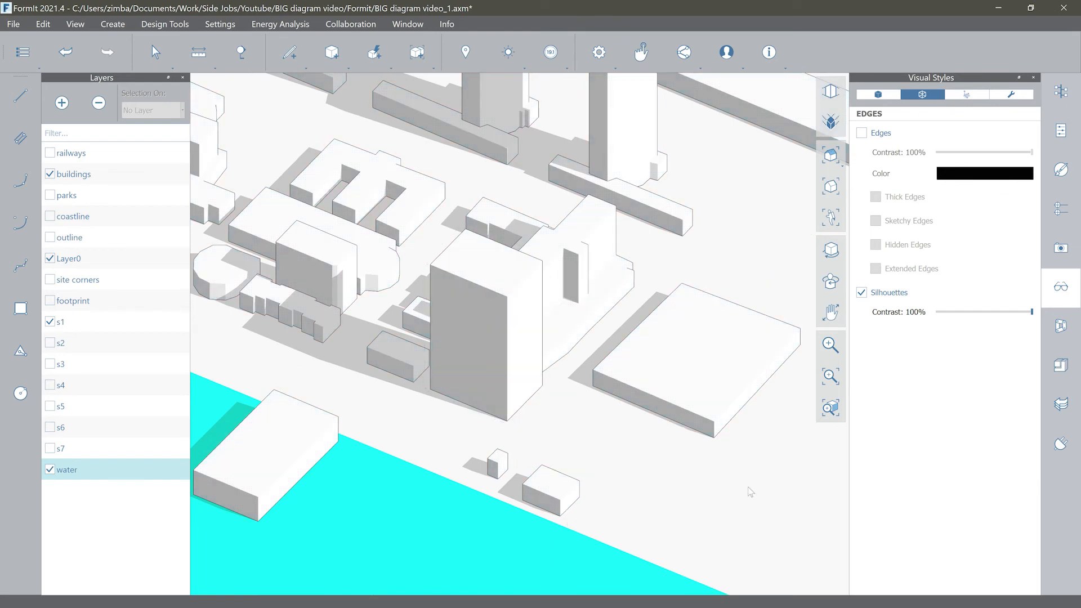
click(862, 134)
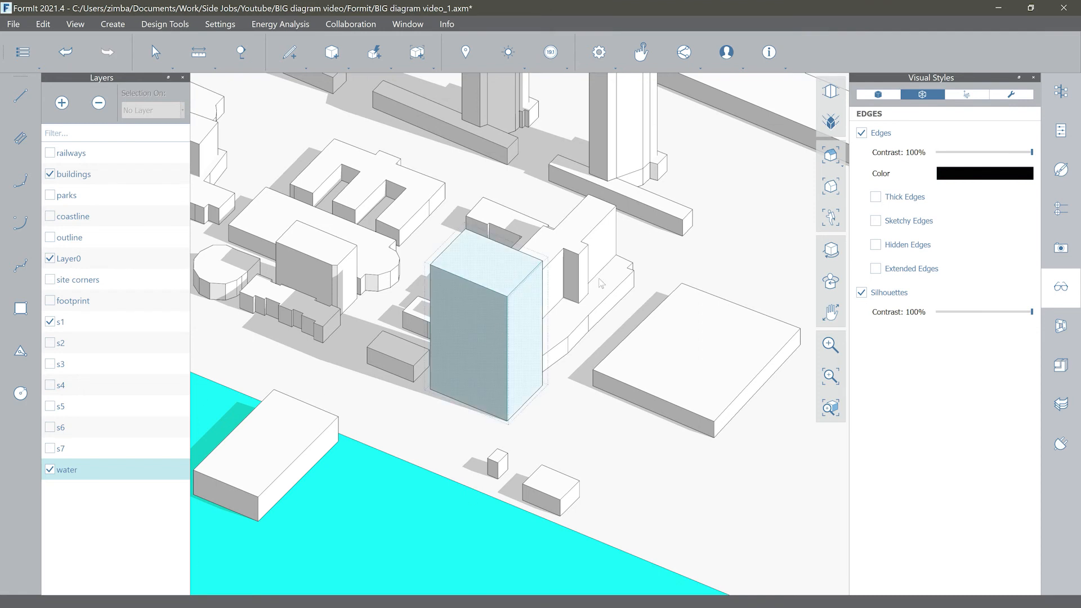
Step: Hide the s1 layer and show the footprint layer again
click(193, 498)
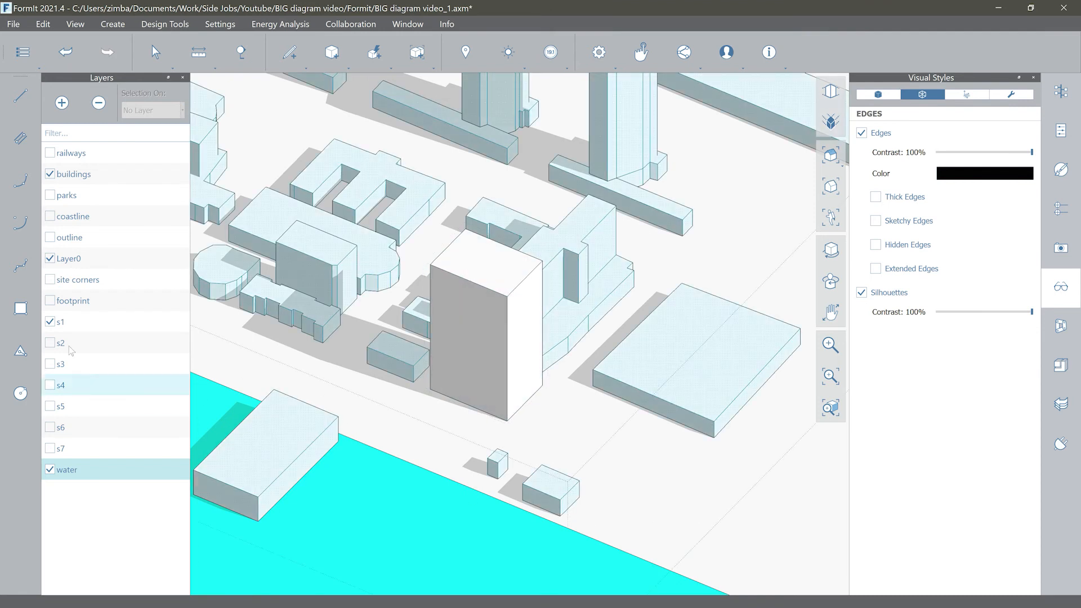
click(51, 322)
click(51, 301)
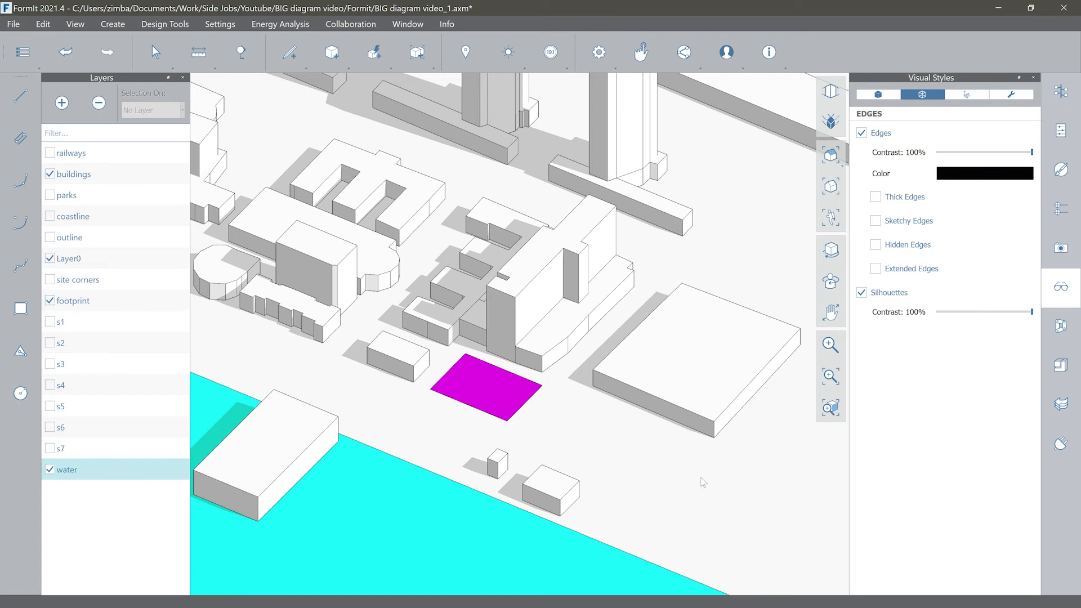
click(16, 25)
mouse_move(75, 147)
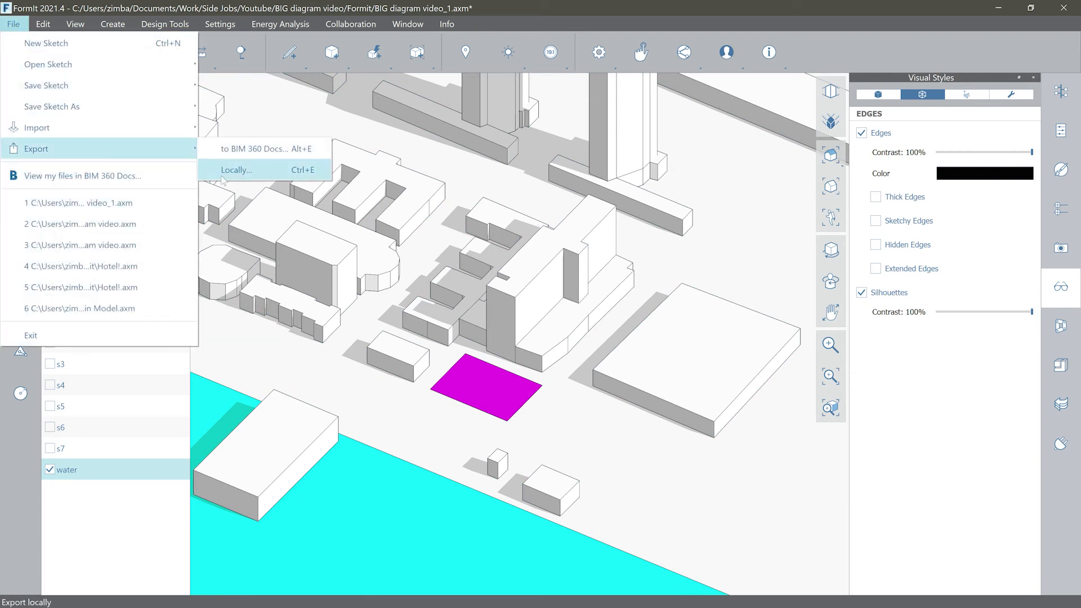
key(Escape)
key(Escape)
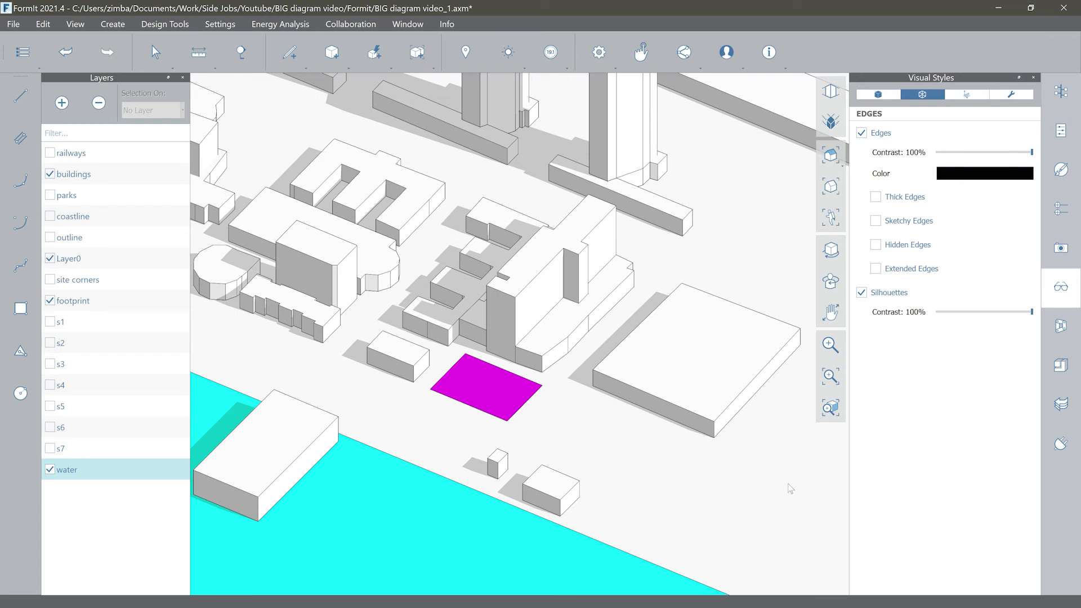
Step: Export the footprint view locally as an image using the 4K UHD preset
key(ctrl+e)
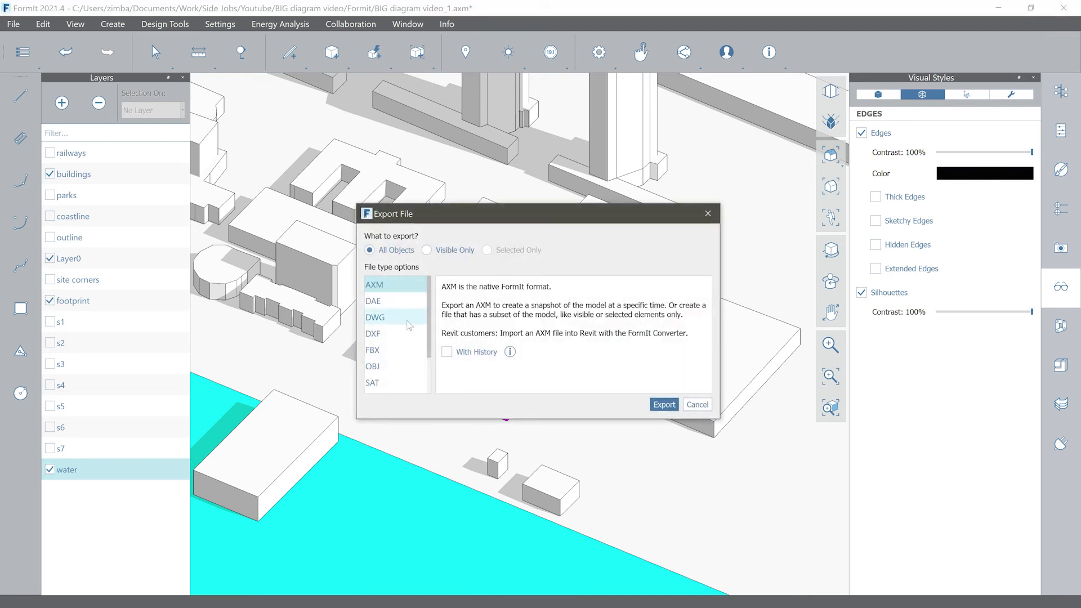
scroll(399, 361, down, 1)
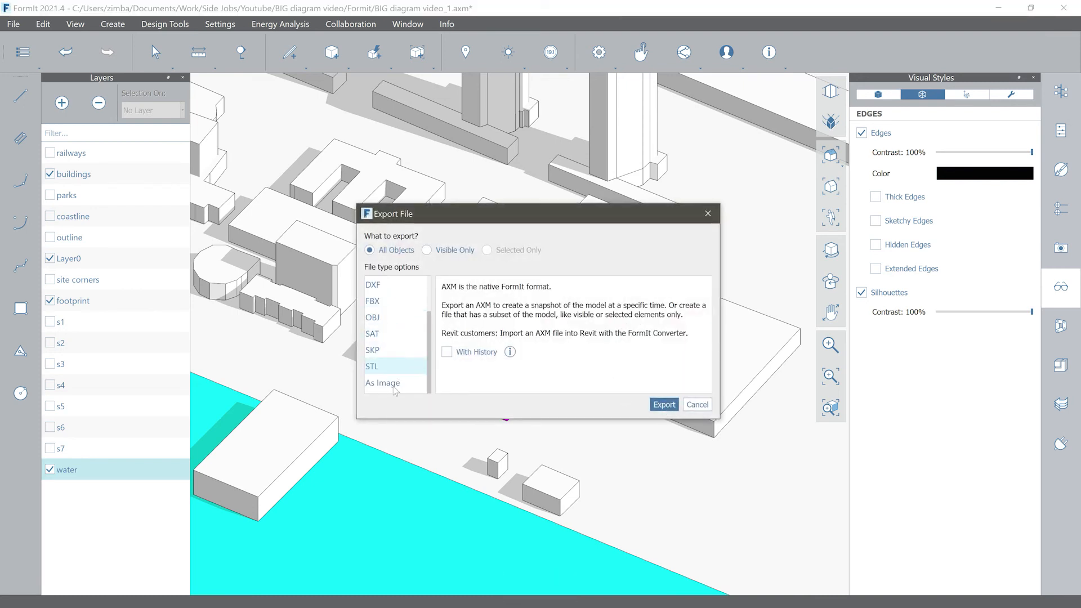
click(394, 388)
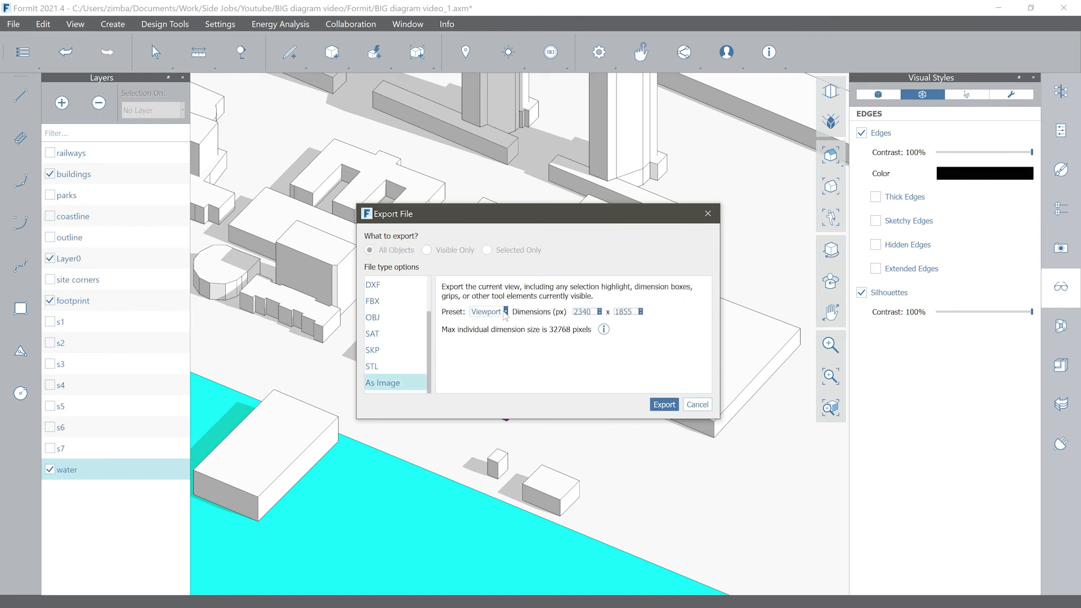
click(507, 312)
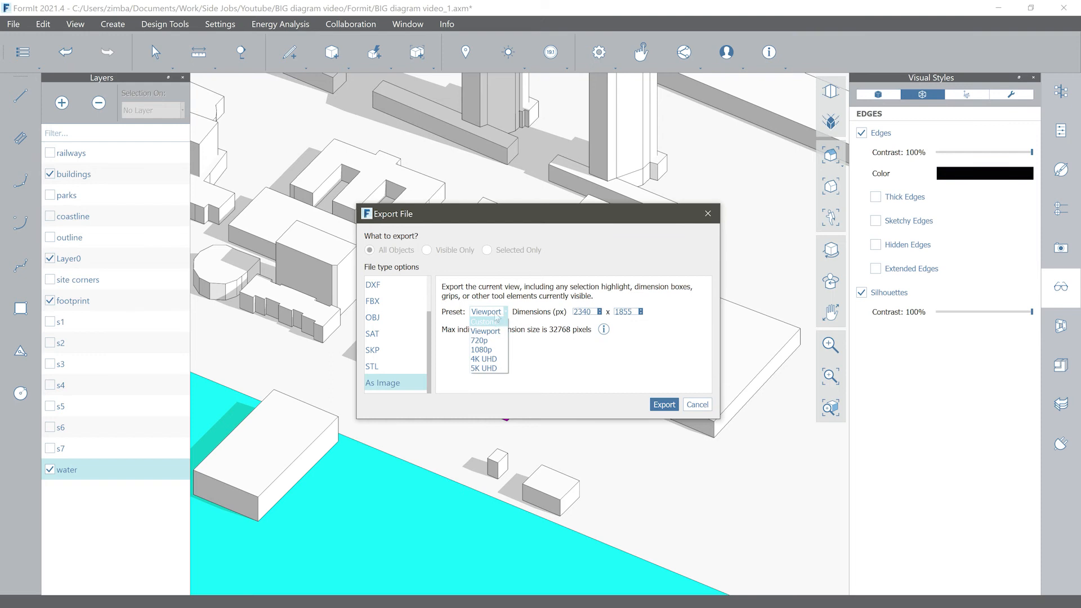
click(484, 360)
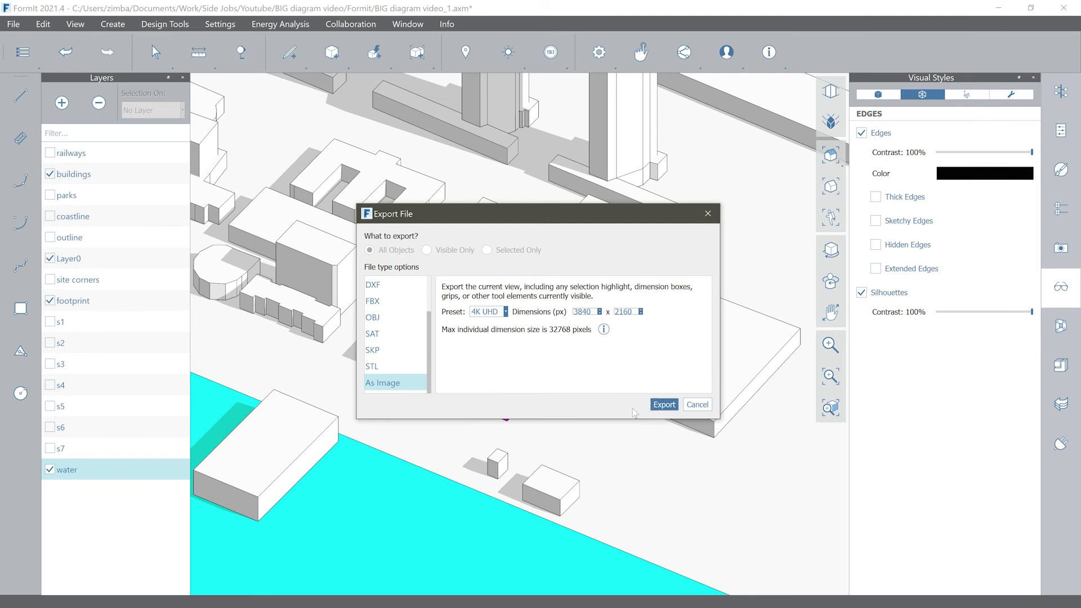
click(663, 406)
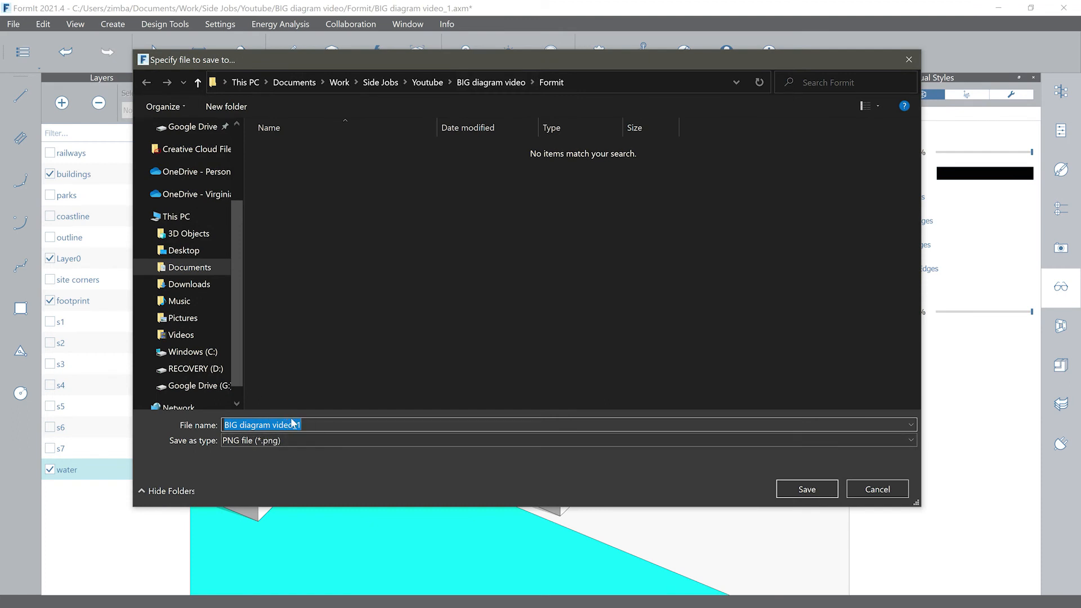
Step: Choose JPEG as the file type and a new folder, Formit Image Exports 1, inside BIG diagram video as the save location
click(328, 439)
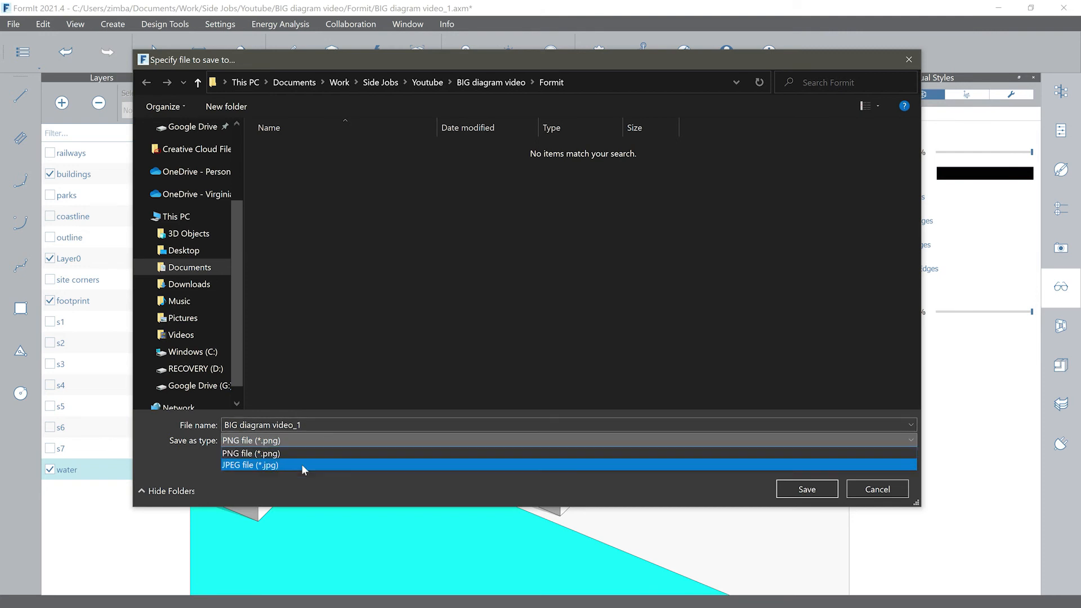
click(298, 464)
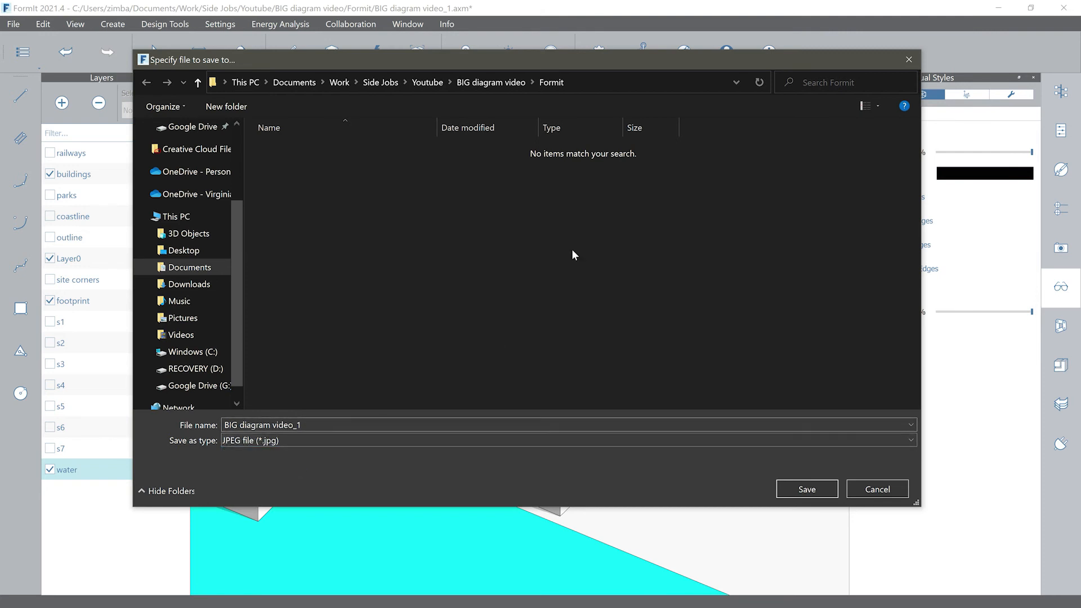
click(487, 84)
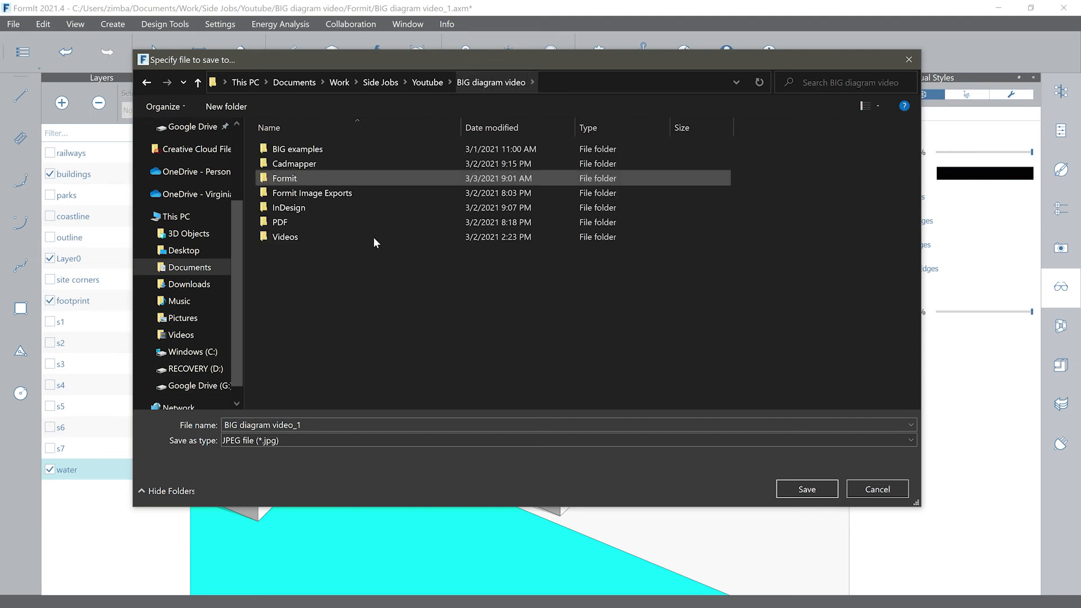
click(313, 194)
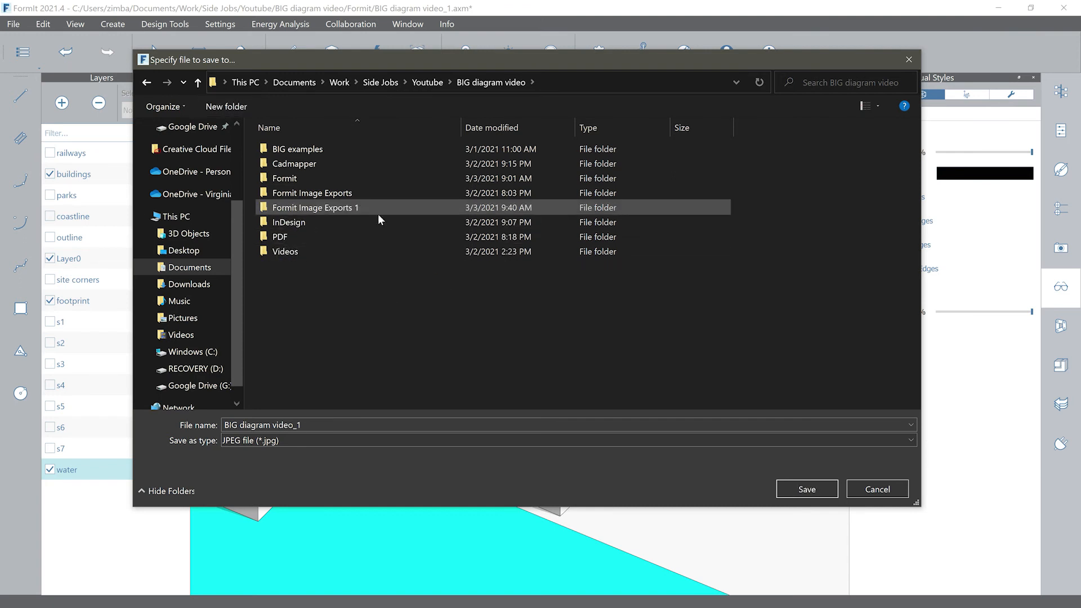
double_click(339, 195)
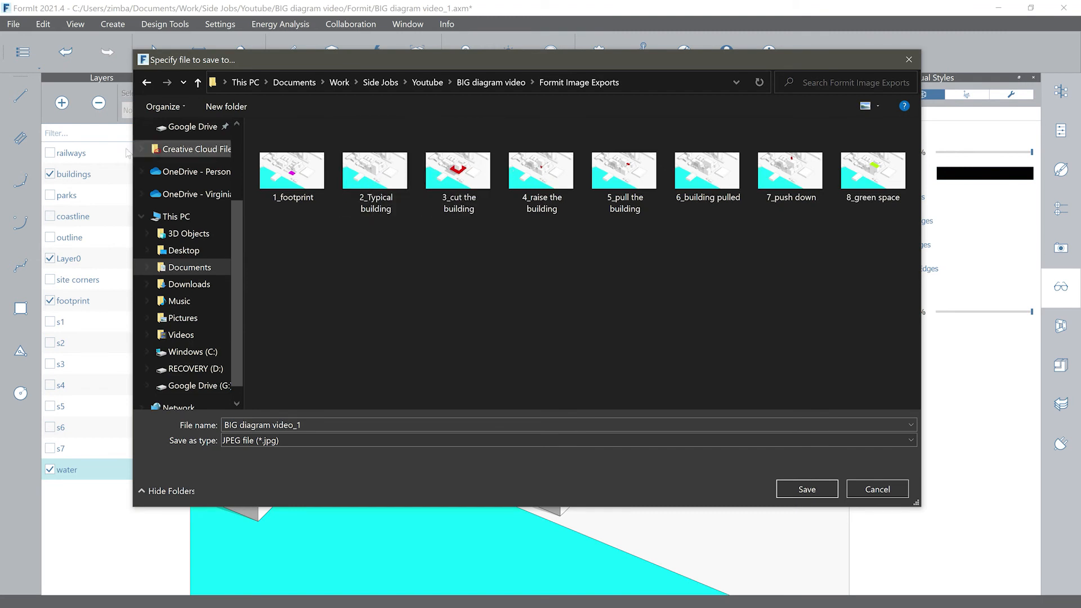
key(alt+Left)
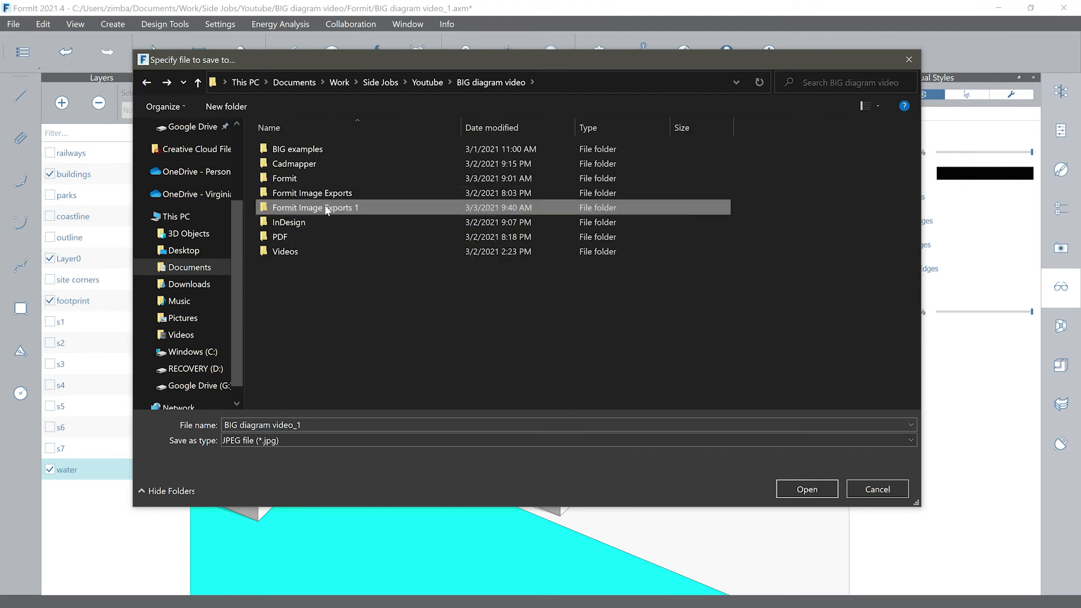
double_click(346, 210)
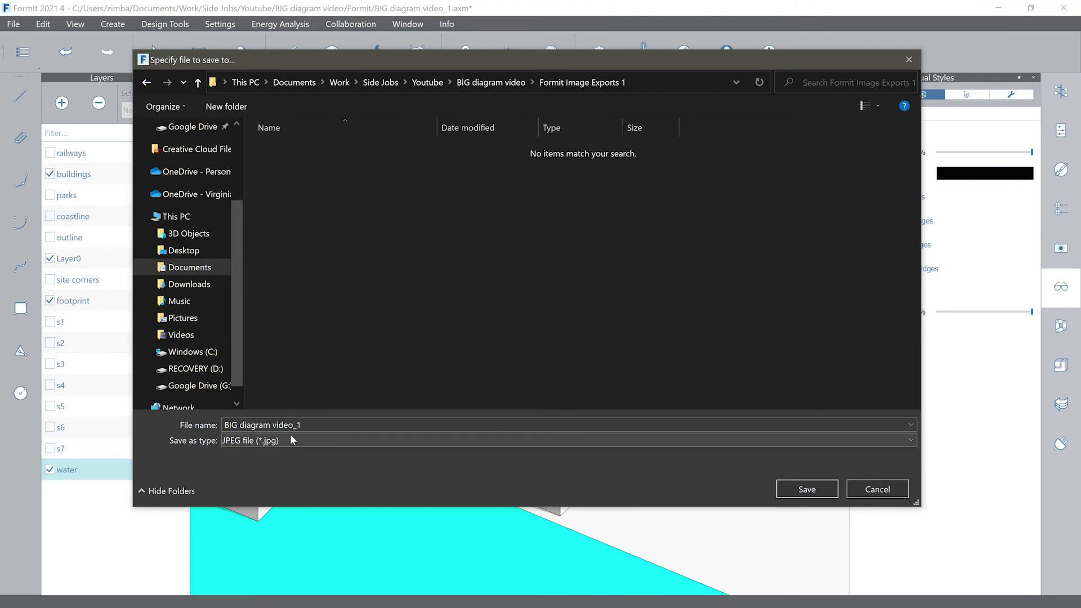
Step: Name the exported image 1_footprint and save it
double_click(320, 425)
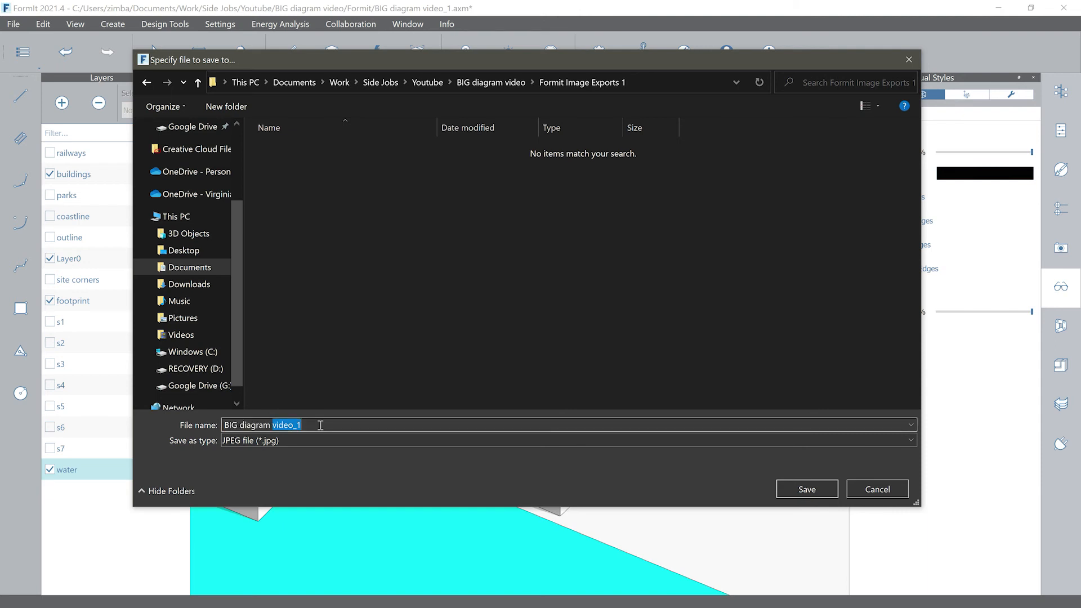
click(320, 425)
drag(348, 429, 219, 429)
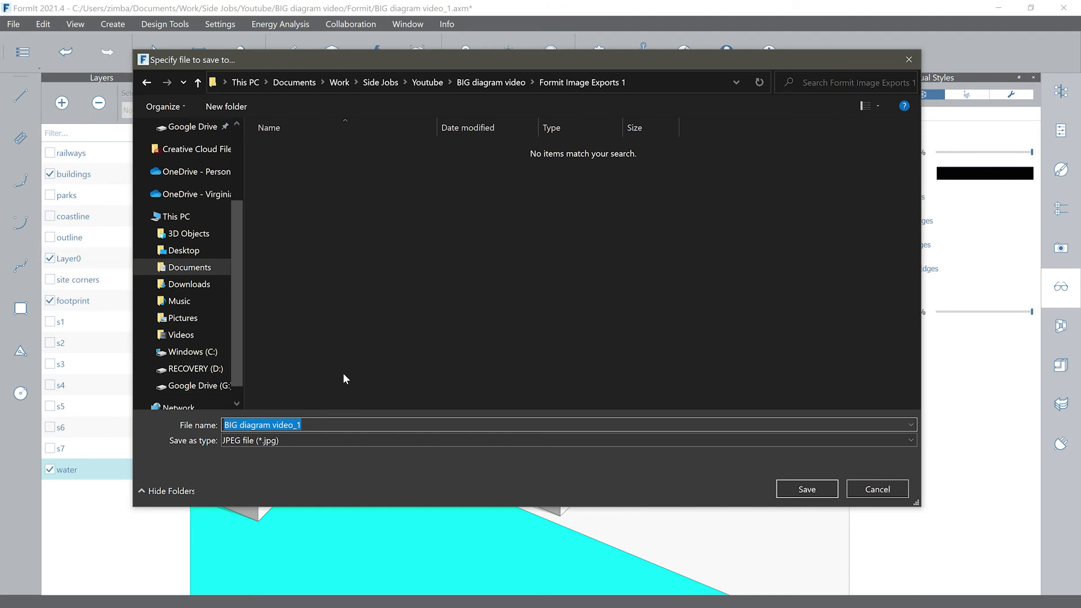
text(1_footprint)
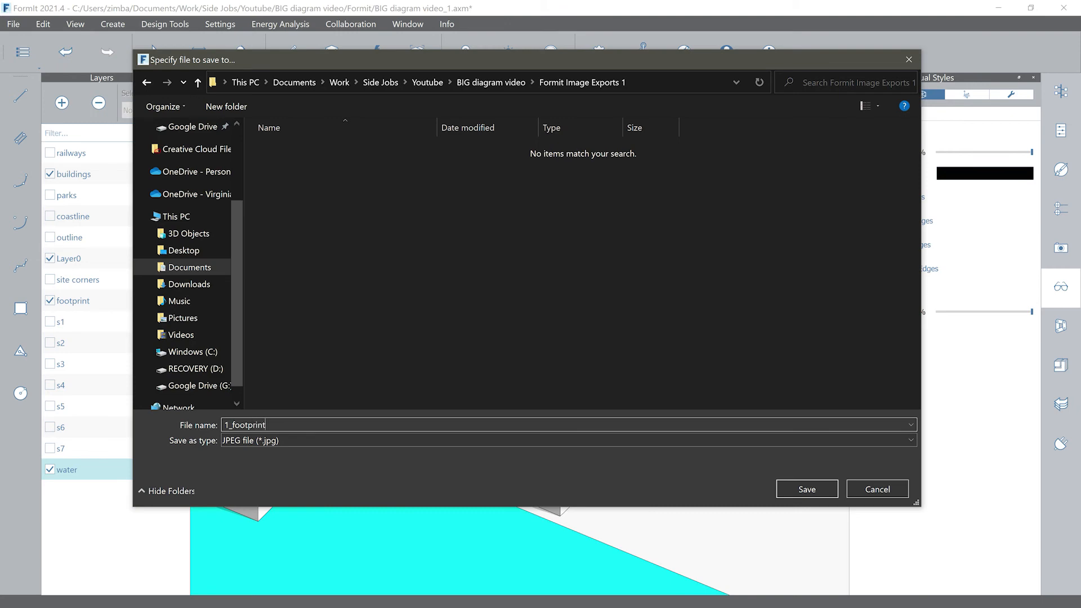
key(Return)
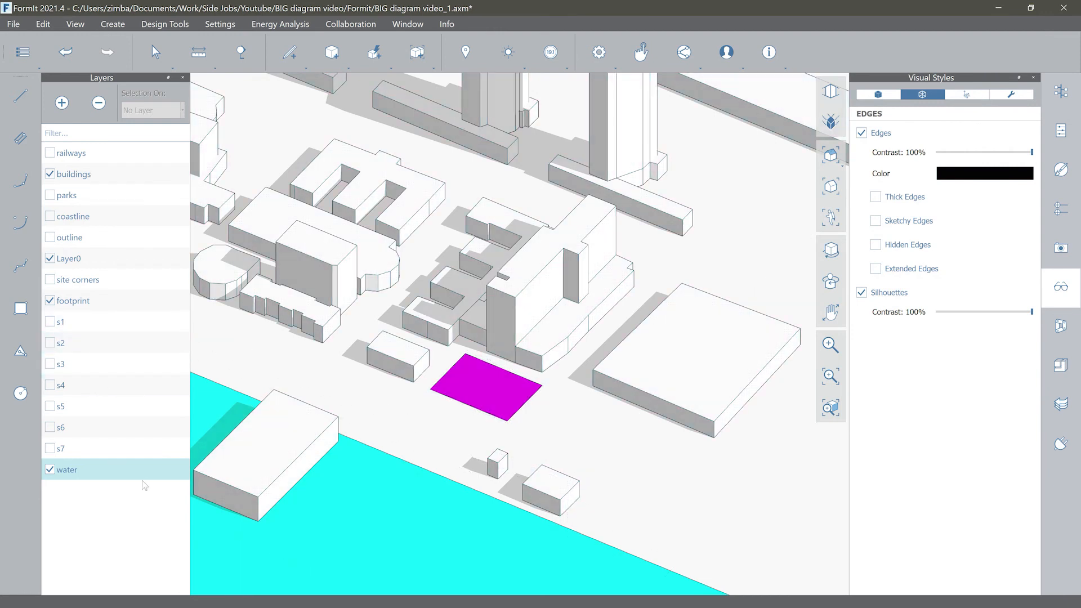
Step: Show the s1 layer in place of footprint and start a 4K UHD image export of the view
click(49, 301)
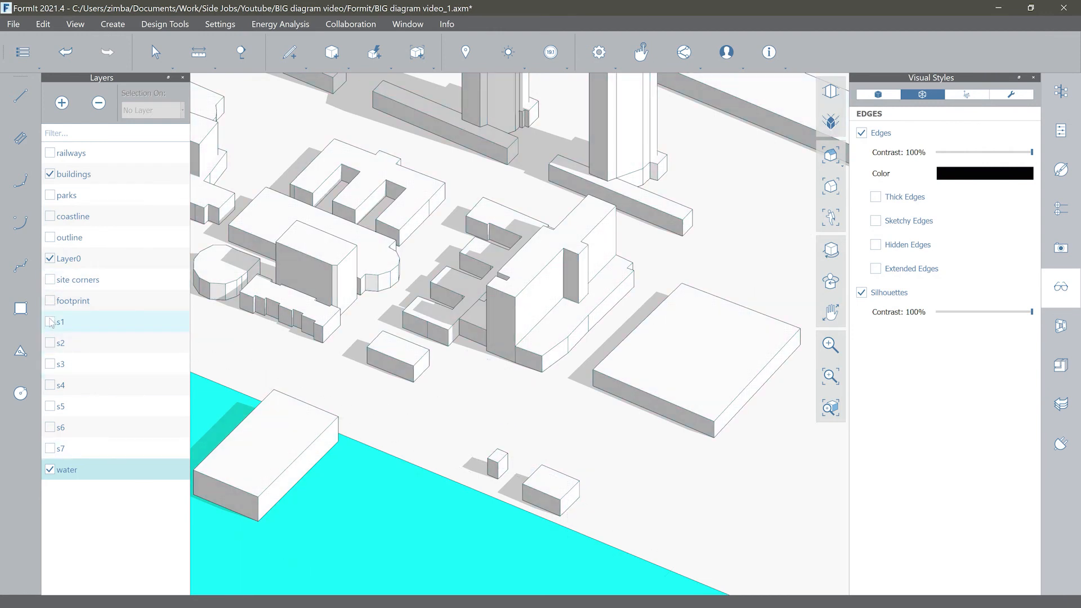
click(50, 322)
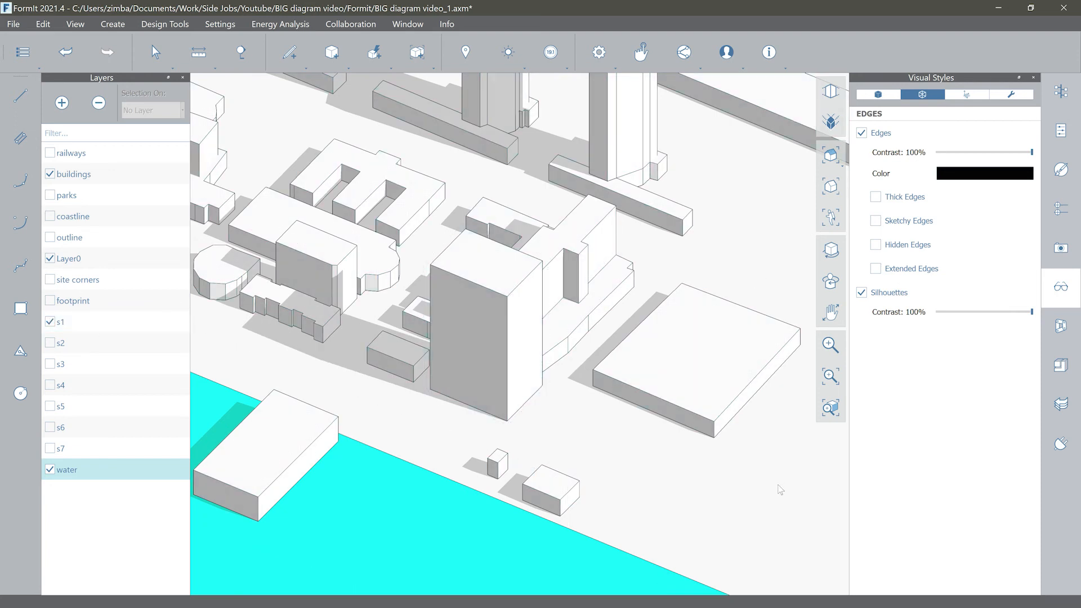
key(ctrl+e)
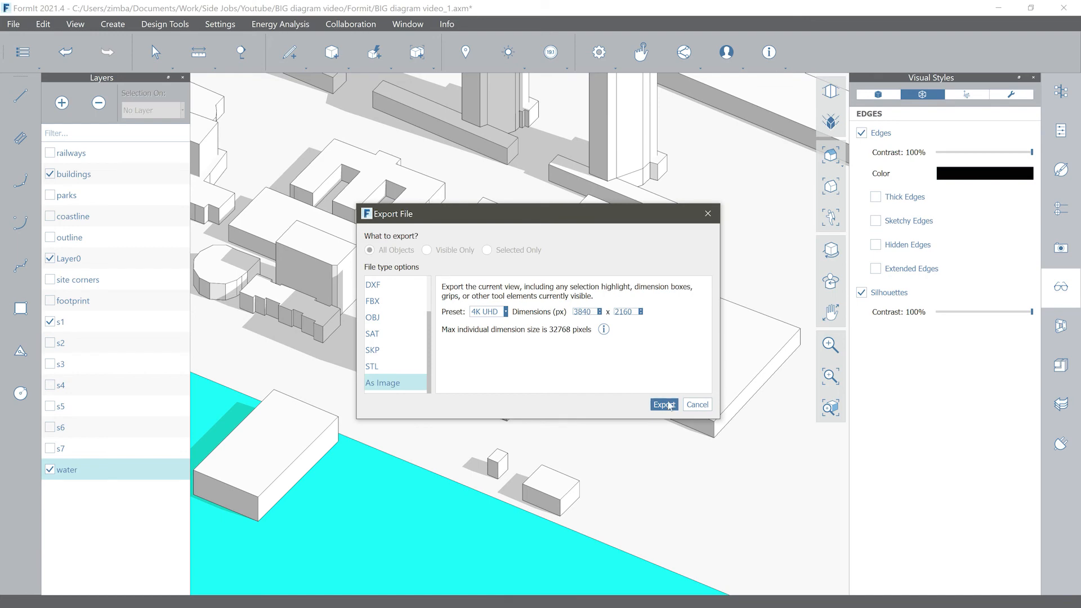
click(666, 404)
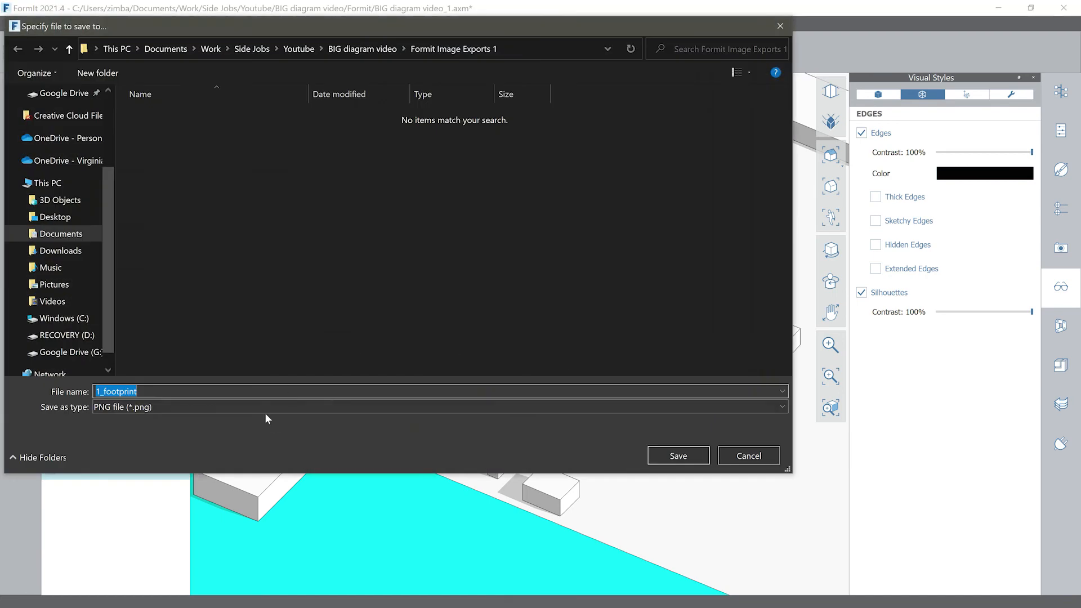
Step: Save the s1 view export as a JPEG named 2_typical building in the Formit Image Exports 1 folder
click(190, 407)
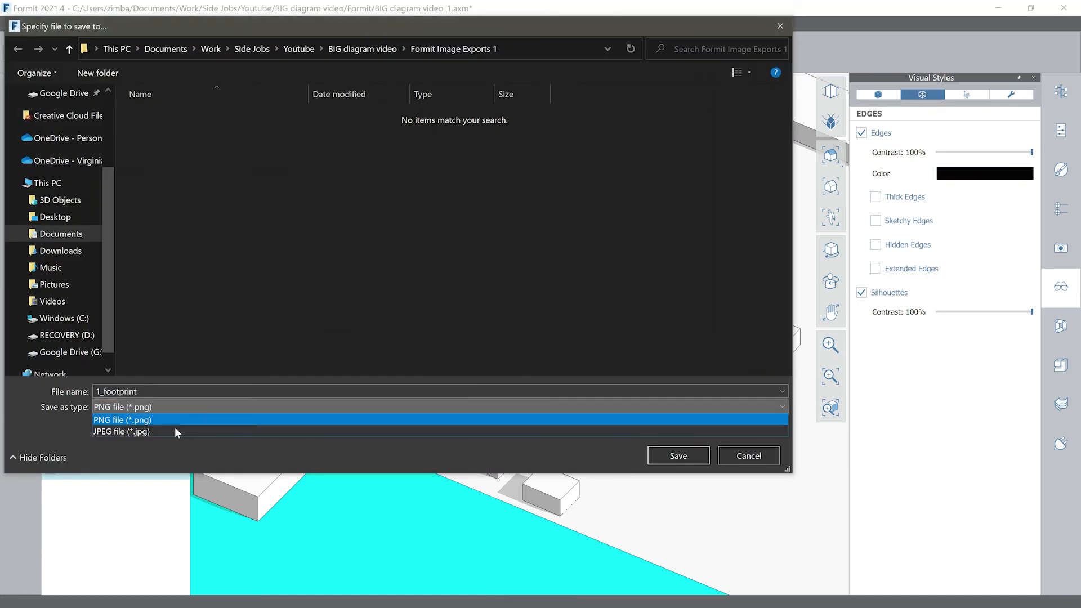
click(175, 427)
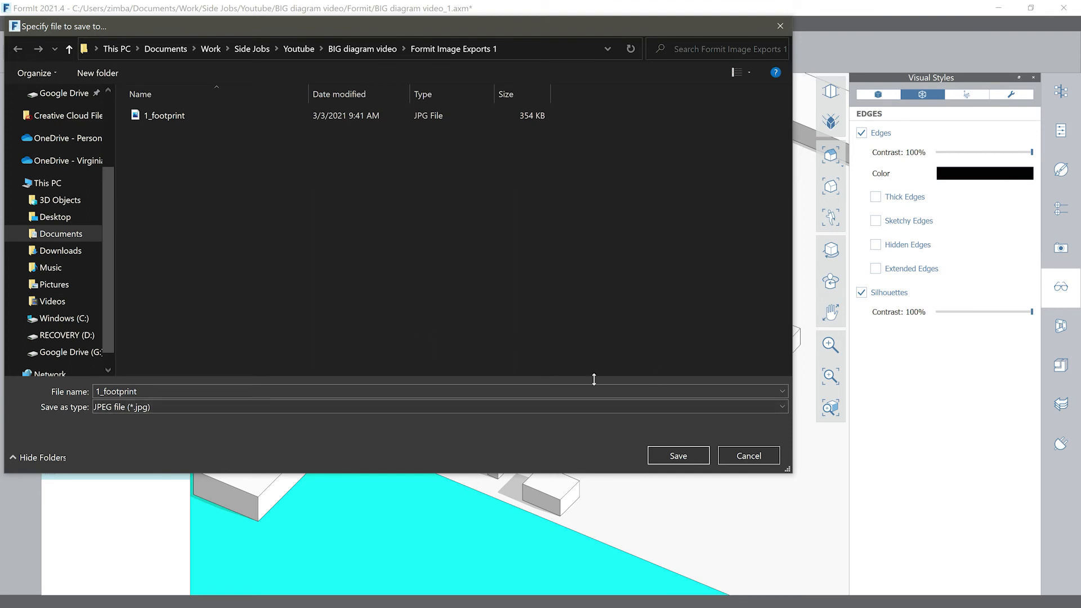
double_click(156, 389)
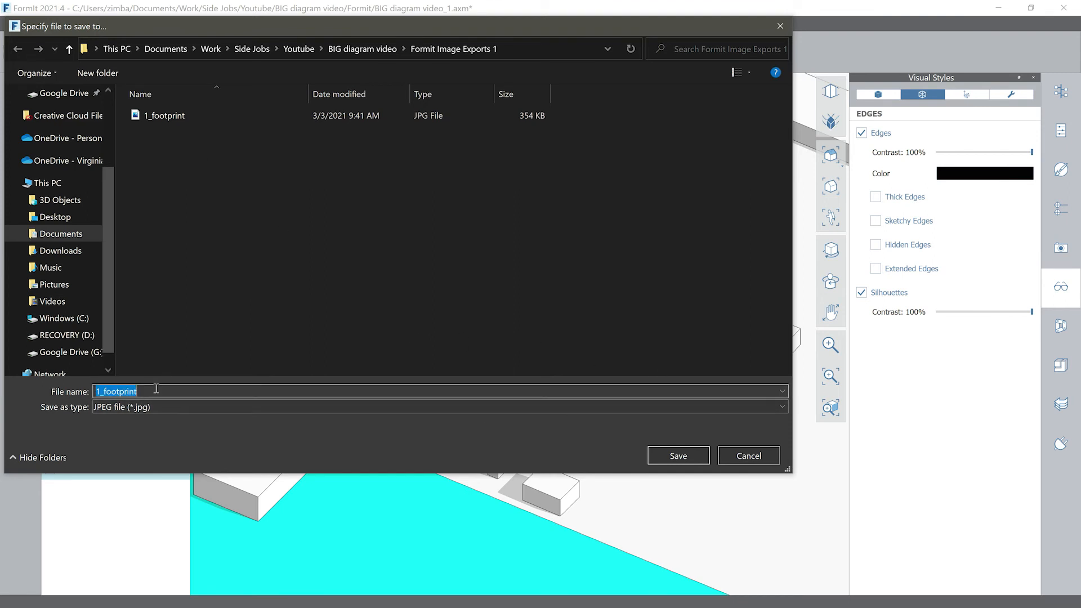
text(2_typical )
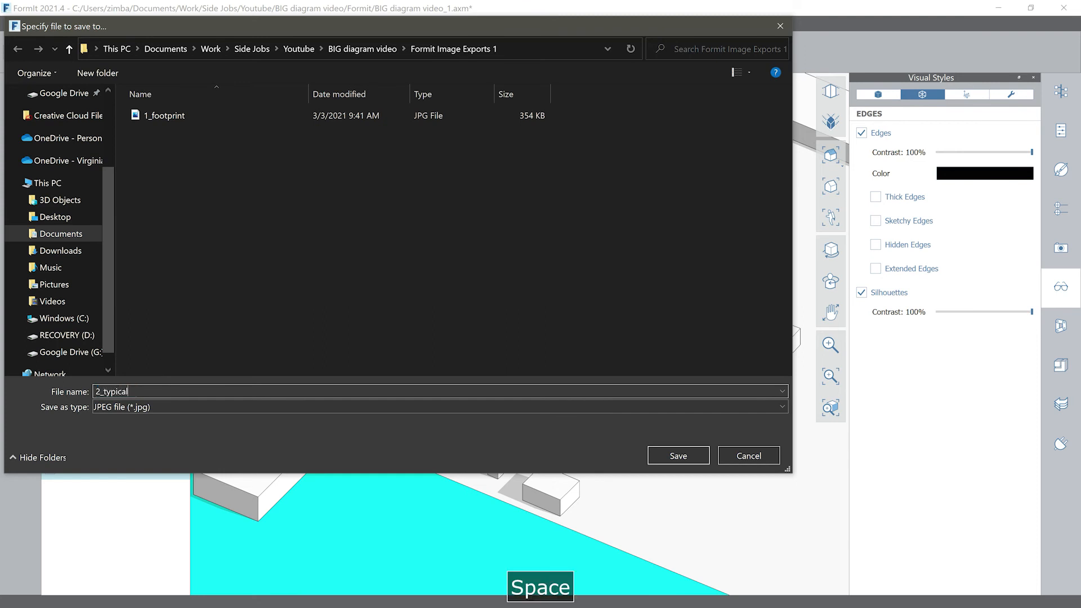
text(buil)
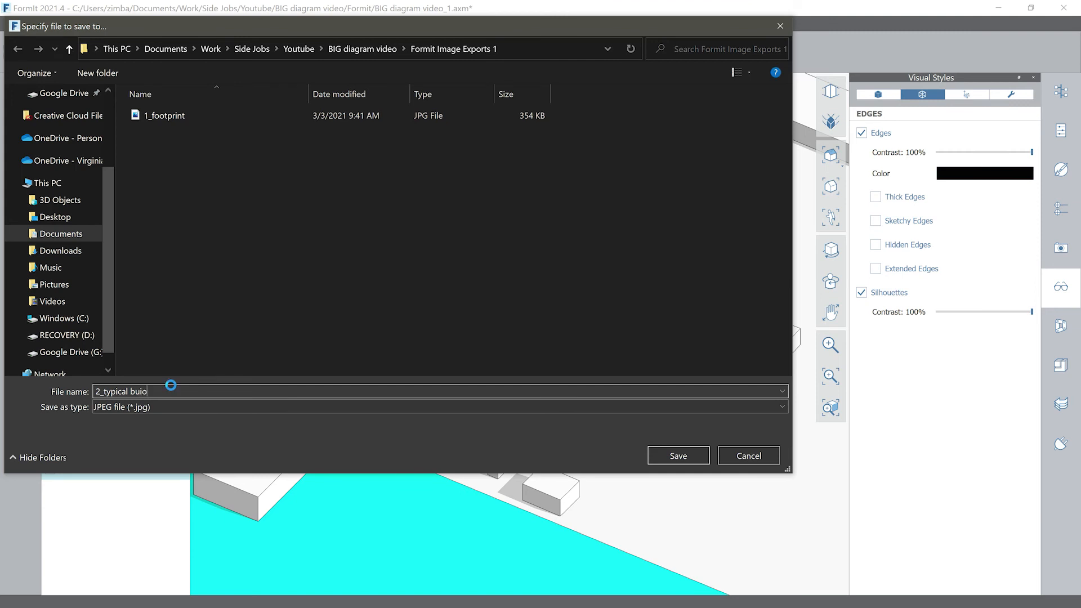
text(ding)
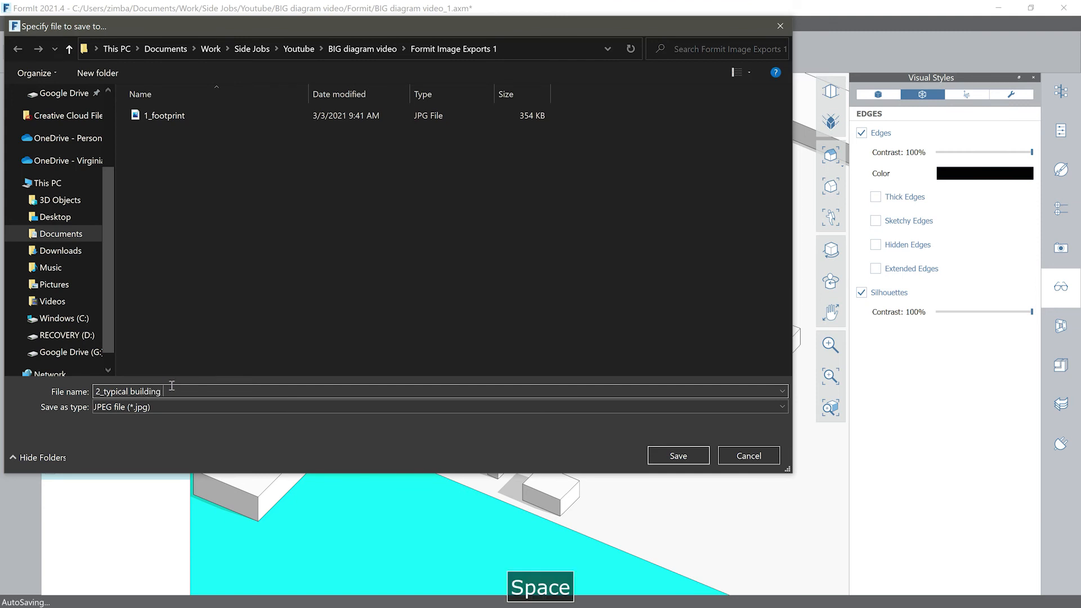
key(Return)
key(F10)
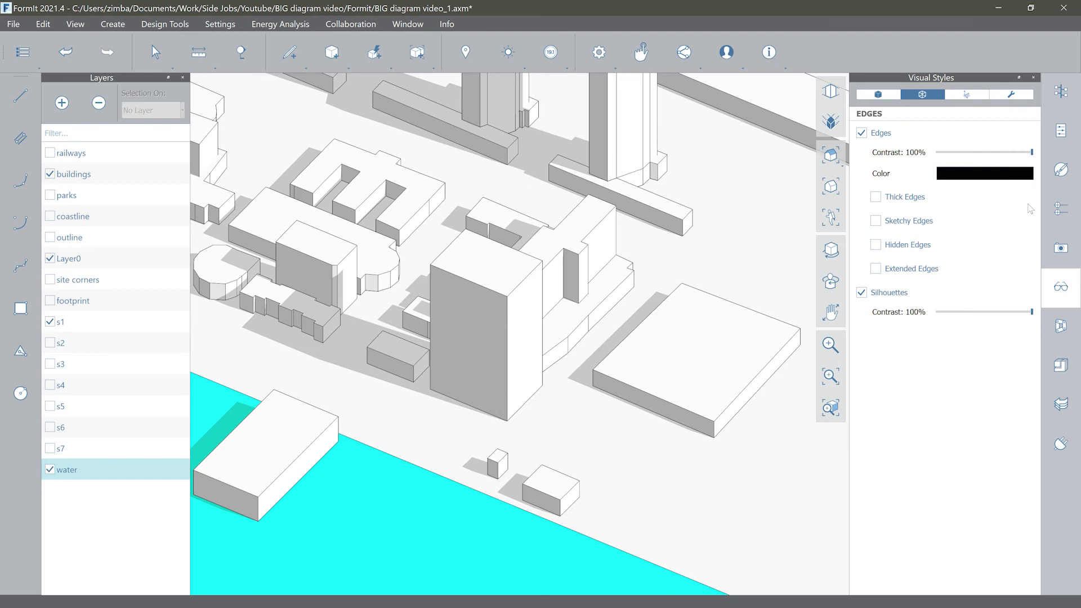
Step: Create a scene that stores the current camera view, then orbit away and restore the view from the scene
click(1063, 248)
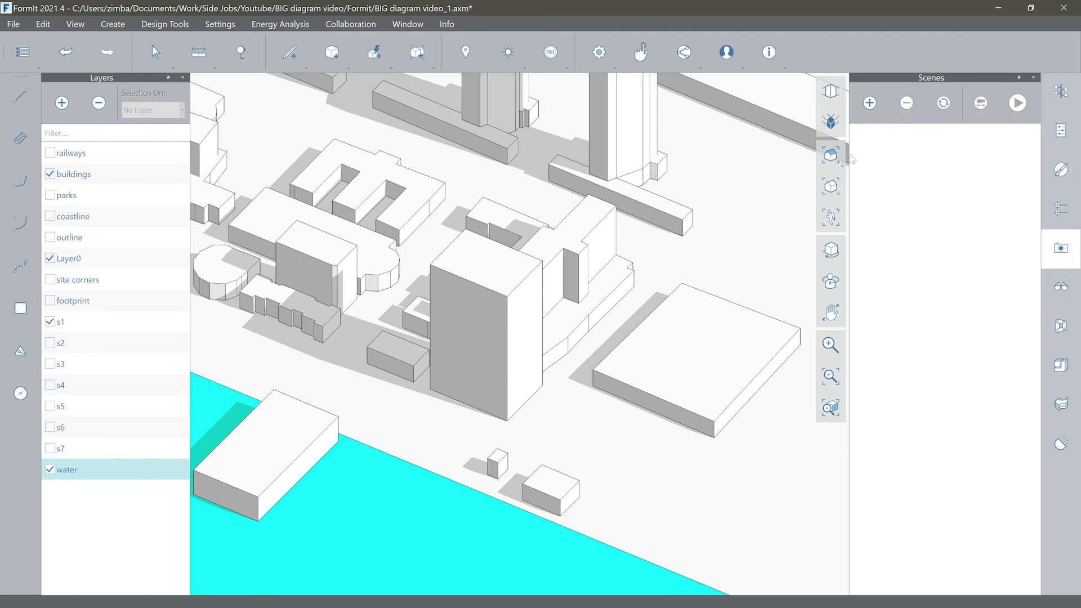
click(871, 103)
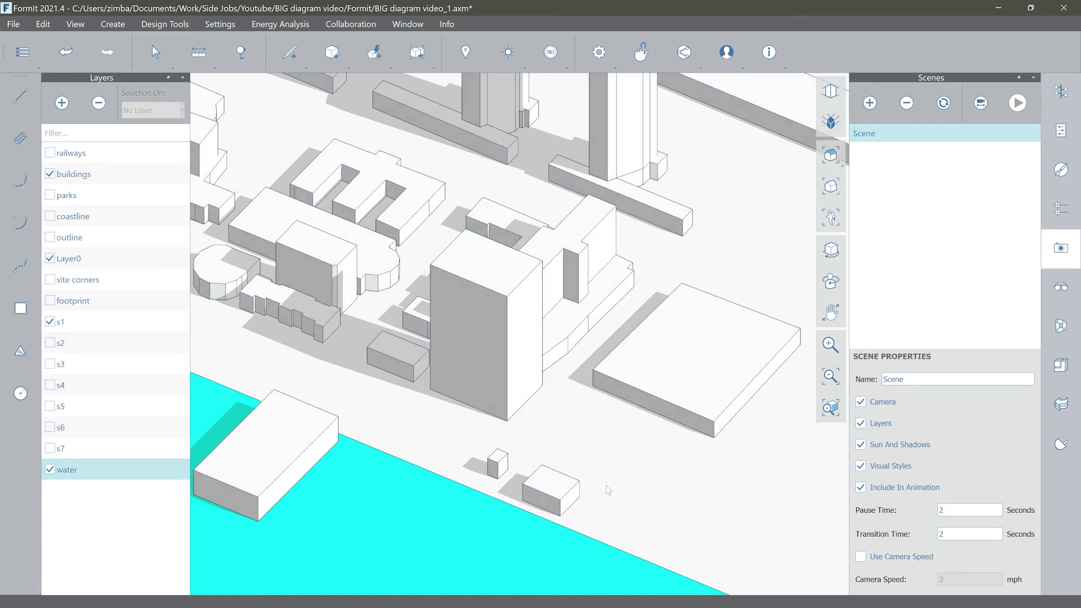
middle_drag(562, 437, 582, 378)
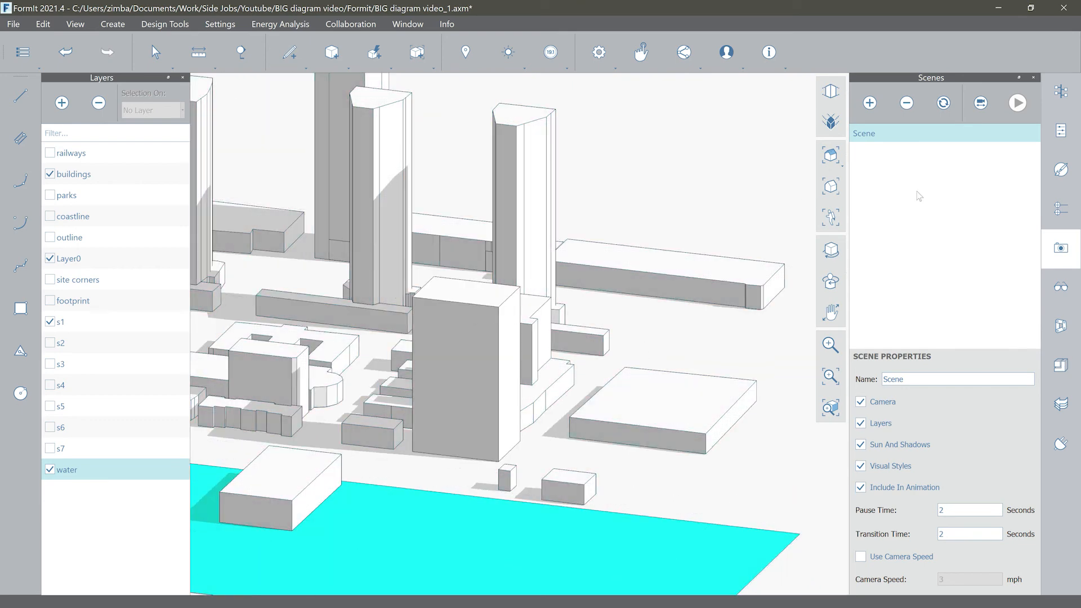
click(942, 136)
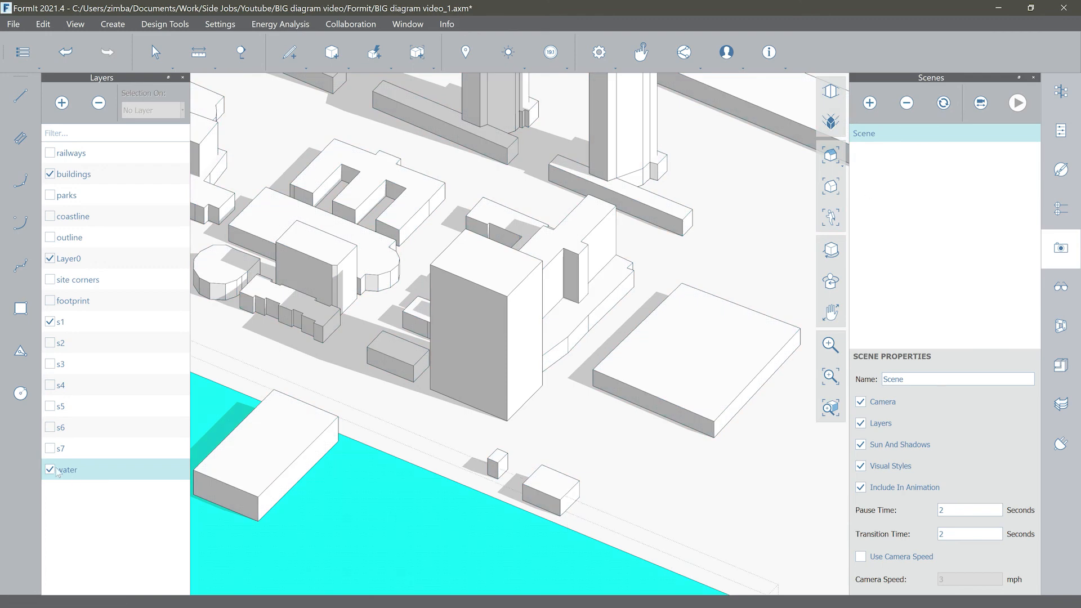
Step: Show the s2 layer in place of s1, then switch back to showing s1
click(50, 323)
click(50, 342)
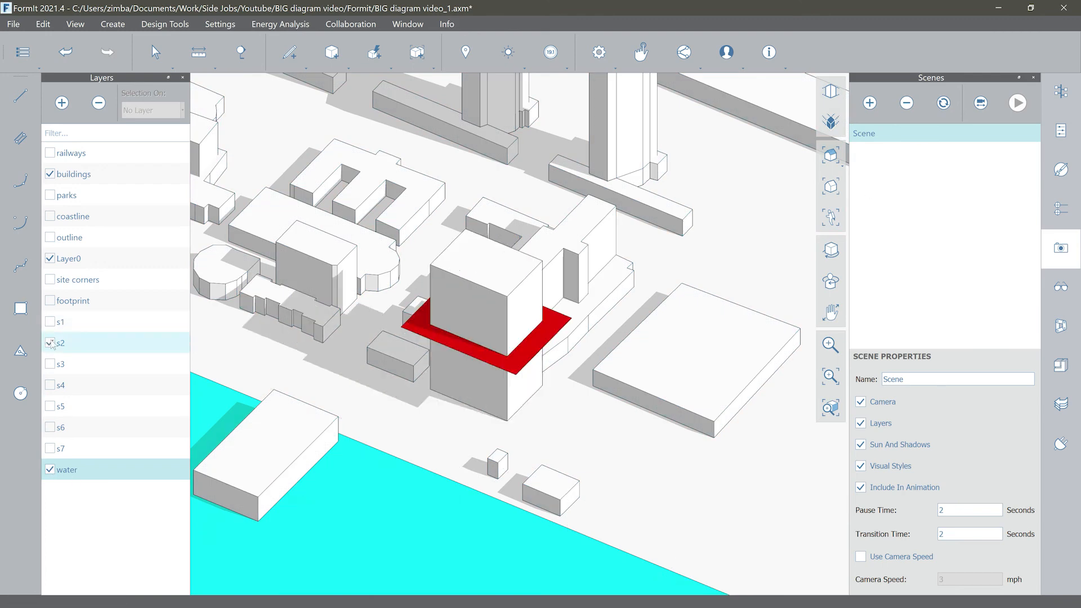
click(50, 343)
click(50, 322)
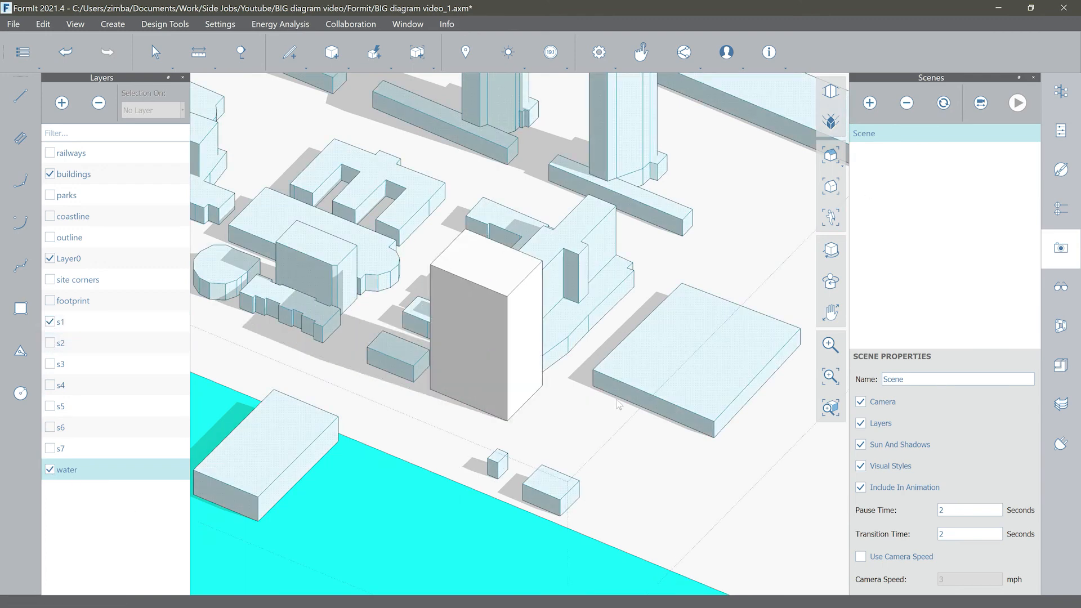
click(634, 420)
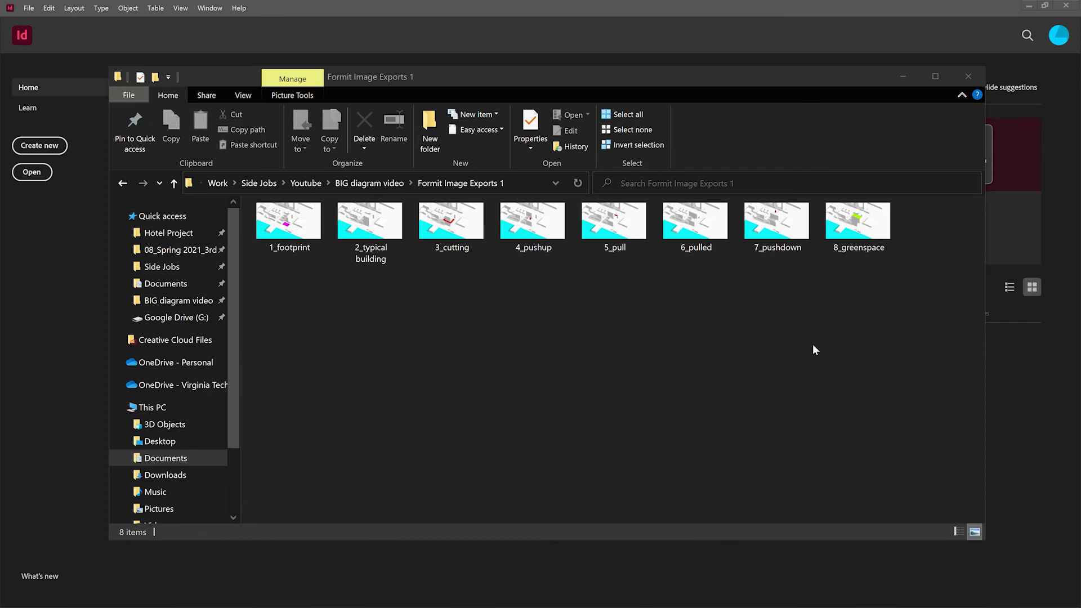
Step: Switch to InDesign and create a new one-page landscape document, 11 by 8.5 in, with units set to inches
click(1002, 373)
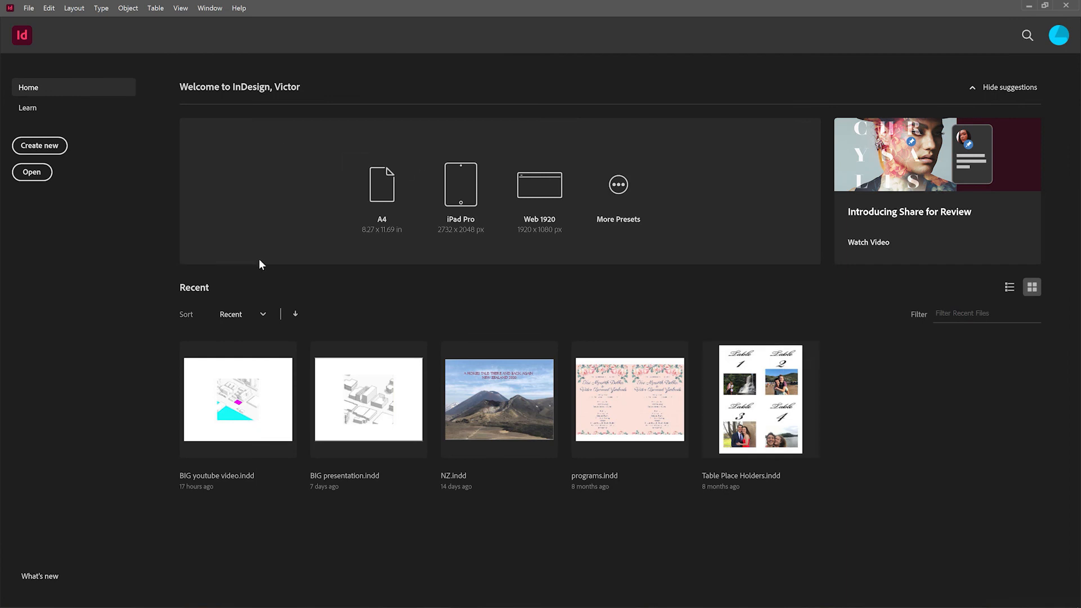
click(34, 145)
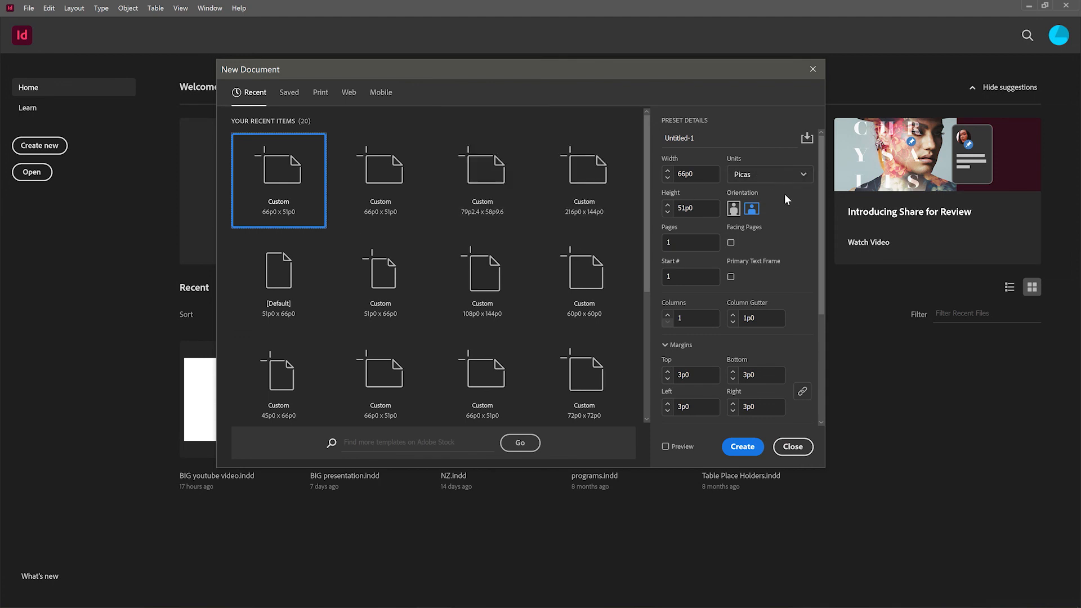
click(780, 175)
click(697, 193)
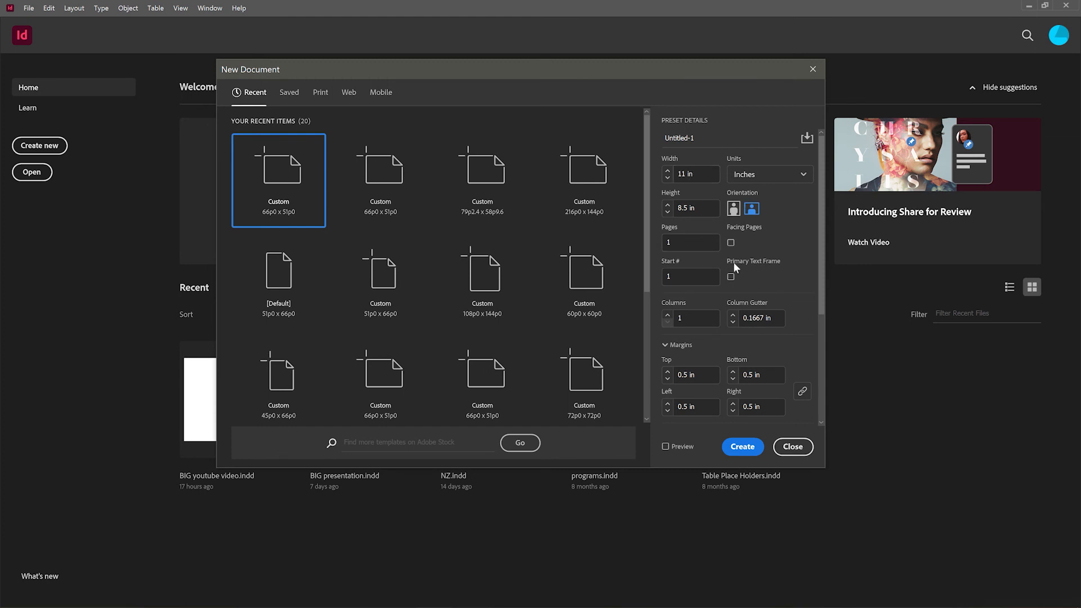
click(742, 448)
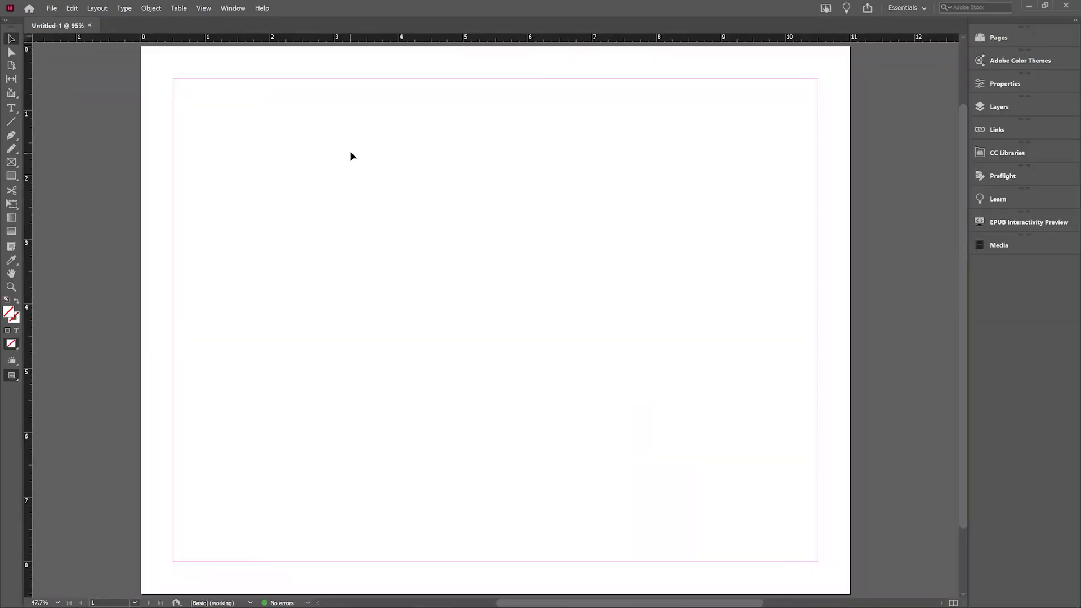
Step: On the A-Master page, draw a square image frame about 4.2 in wide and centre it on the page
click(983, 35)
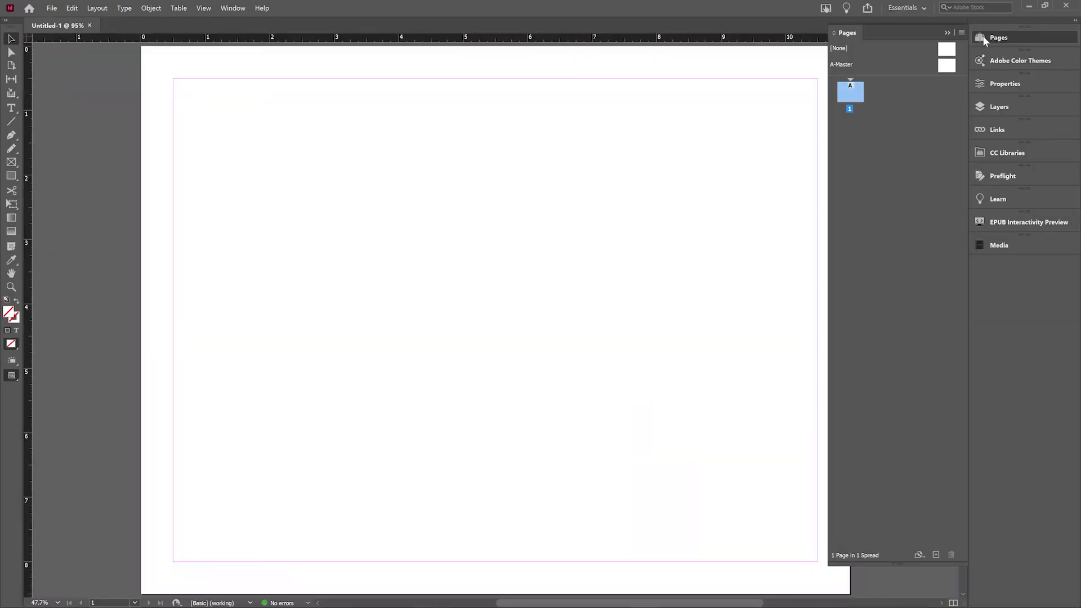
double_click(952, 67)
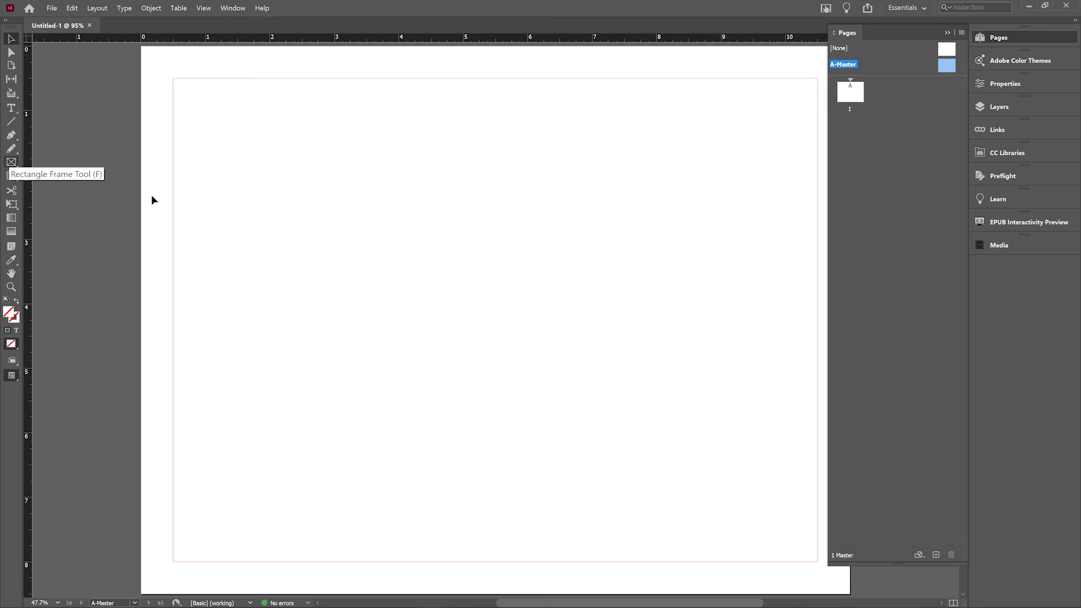
key(f)
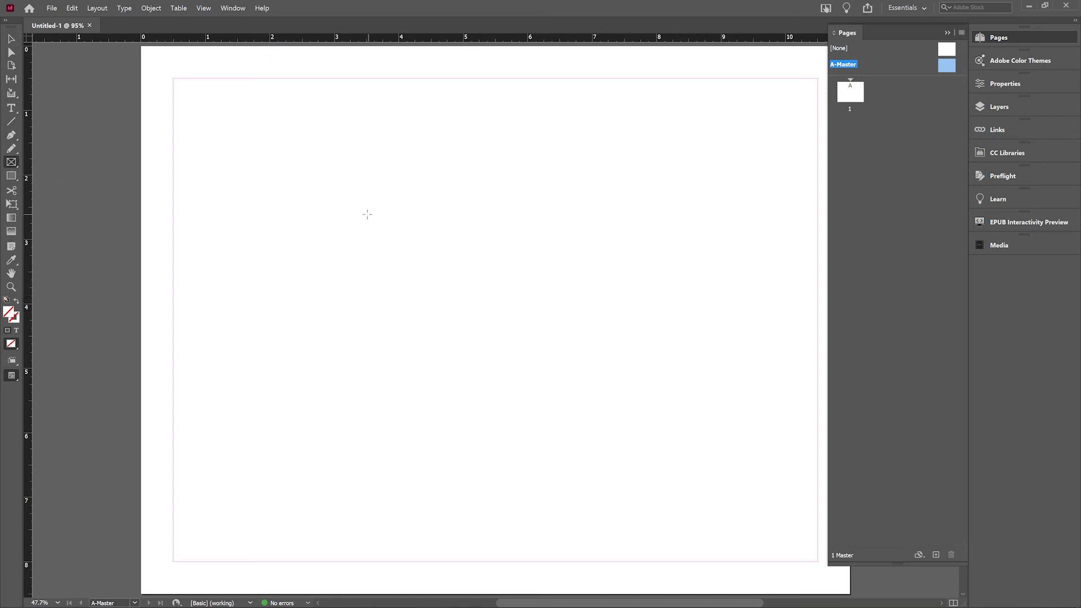
drag(368, 214, 802, 479)
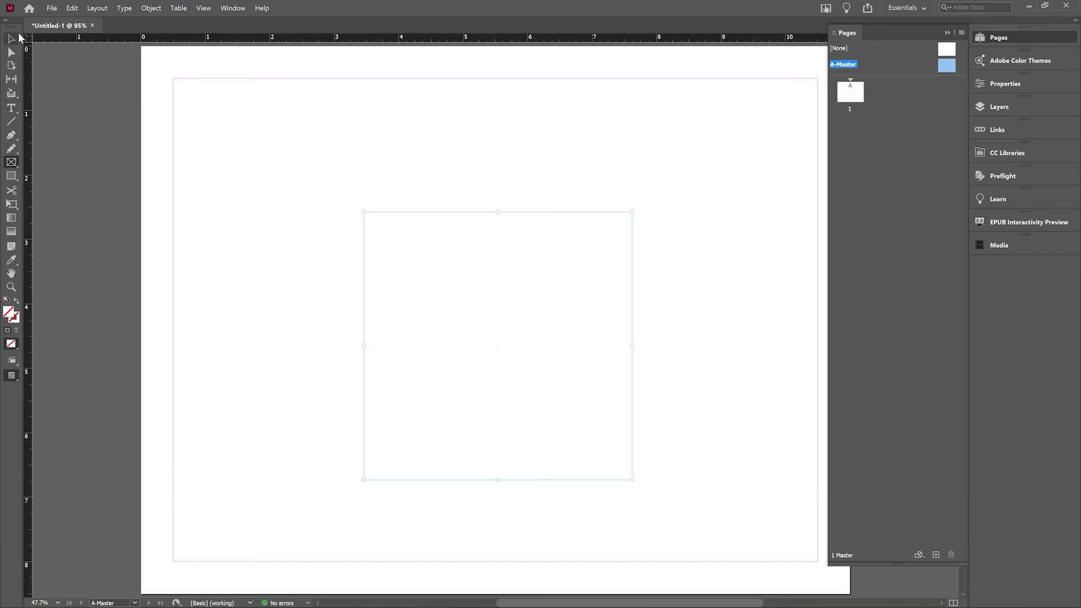
click(16, 38)
mouse_move(533, 338)
mouse_down()
mouse_move(548, 316)
mouse_move(525, 321)
mouse_up()
click(657, 358)
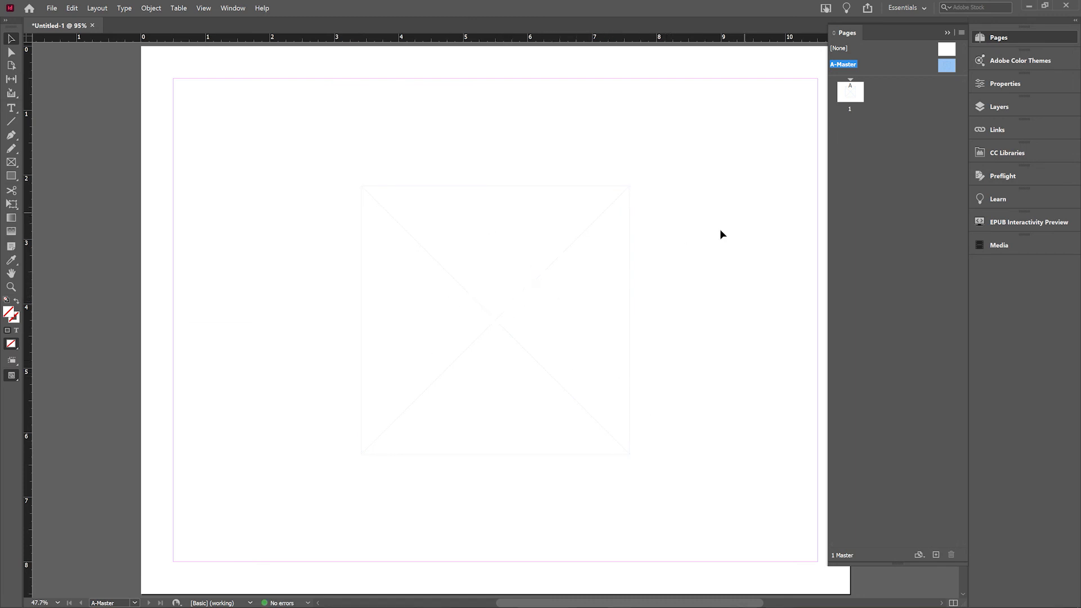
Step: Return to page 1 and add pages based on A-Master until the document has eight pages
click(853, 100)
double_click(852, 93)
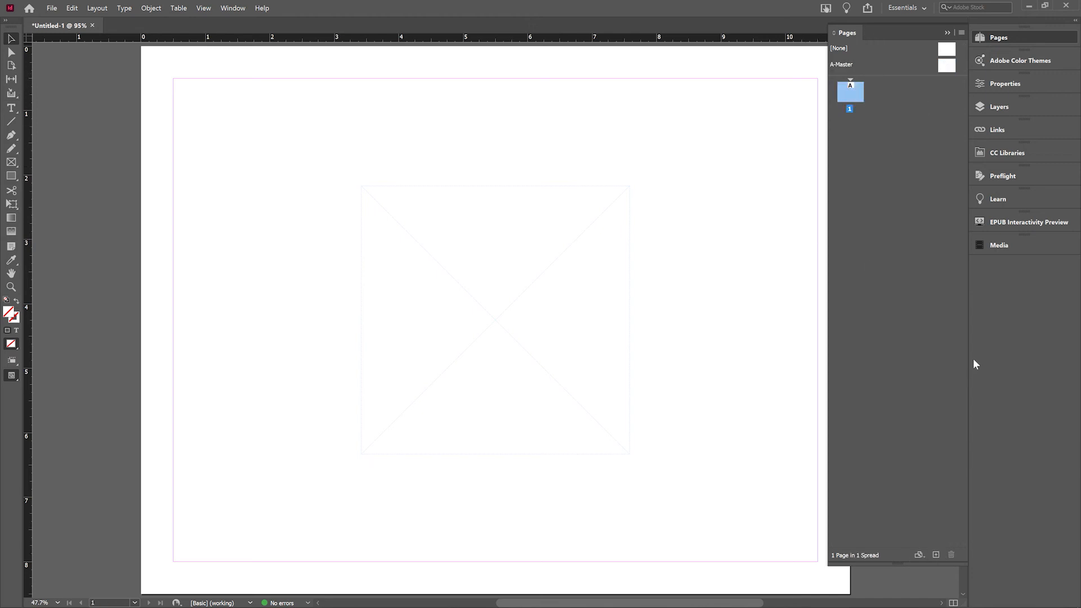
click(936, 556)
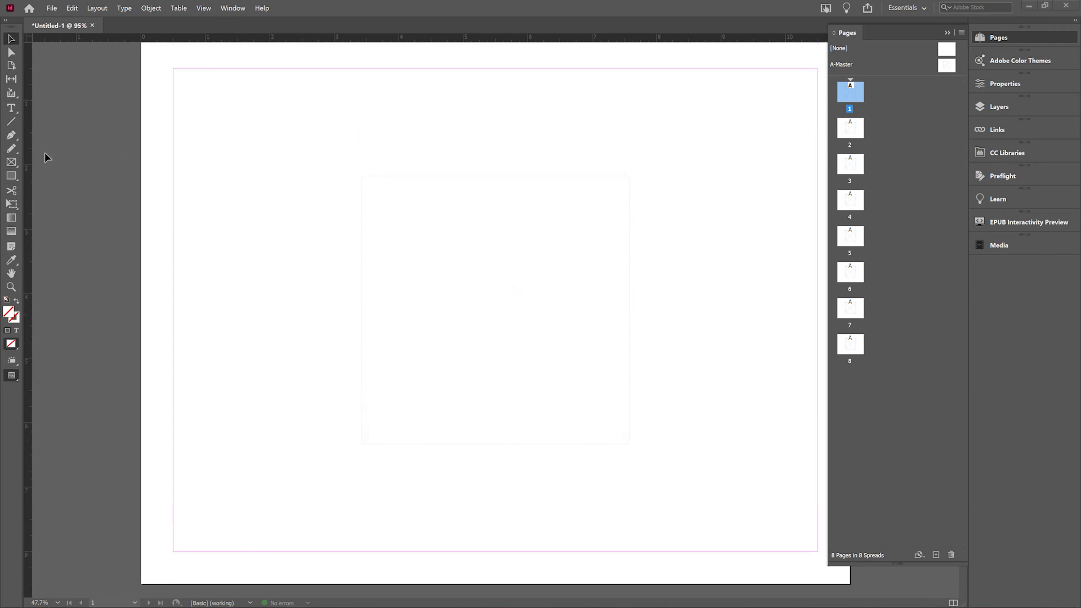
Step: Load all eight images from the Formit Image Exports 1 folder, 1_footprint through 8_greenspace, for placing
click(51, 8)
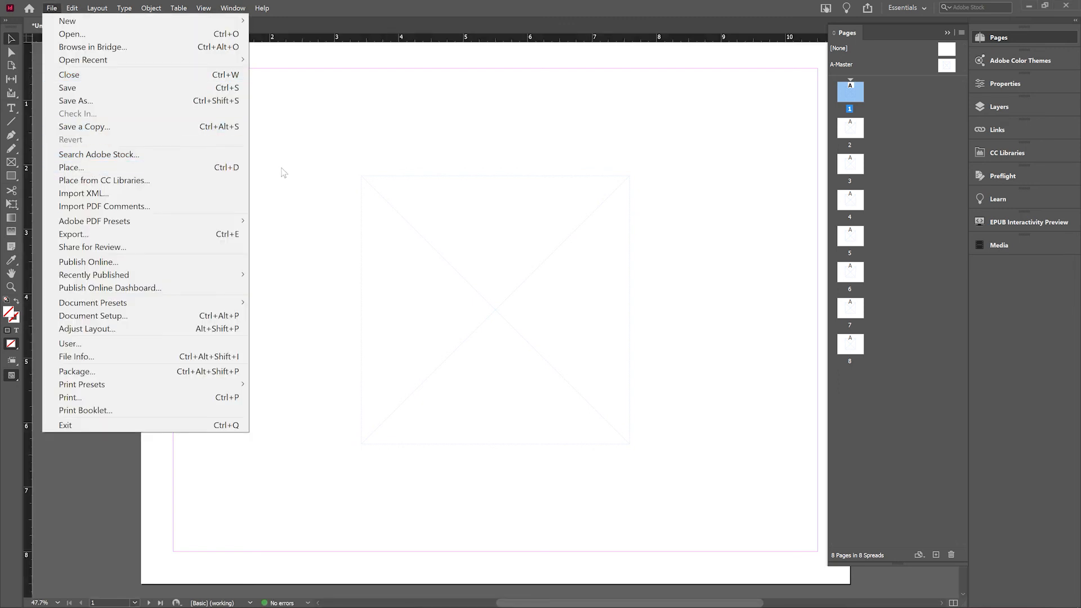
click(395, 144)
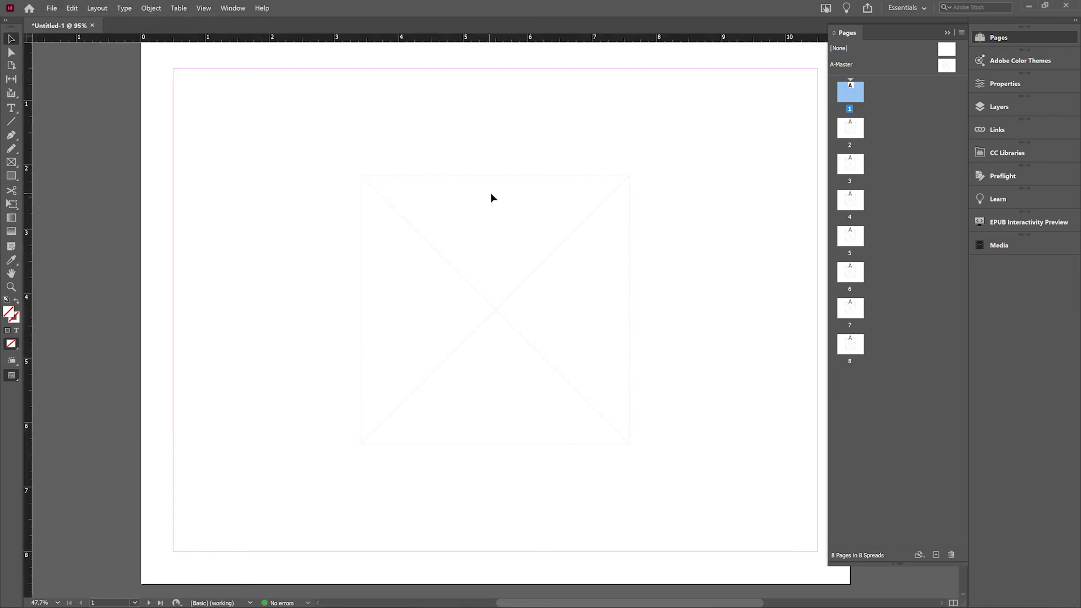
key(ctrl+d)
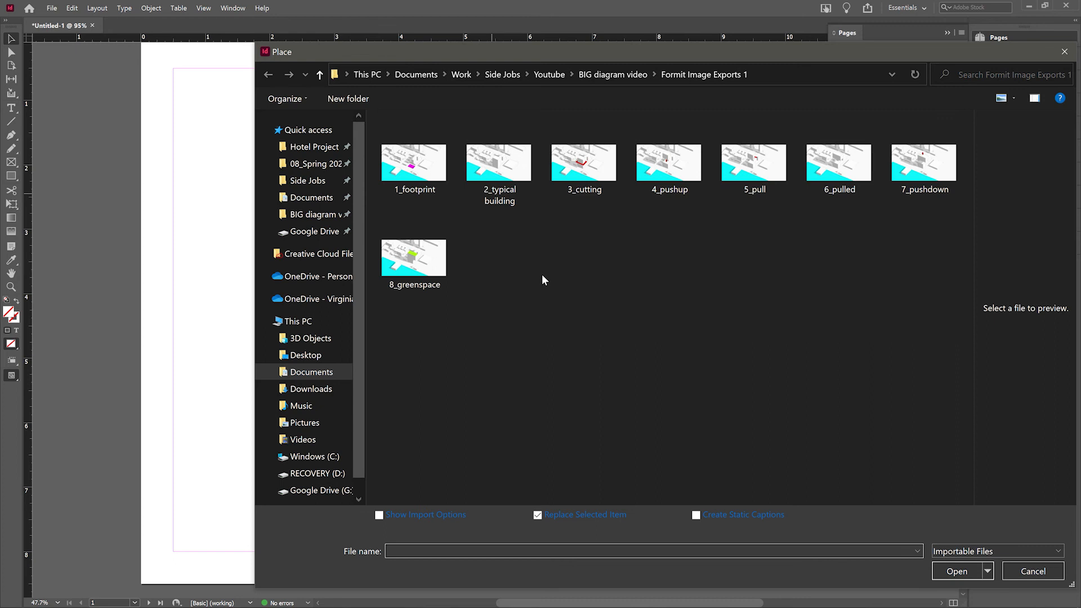
key(ctrl+a)
click(540, 252)
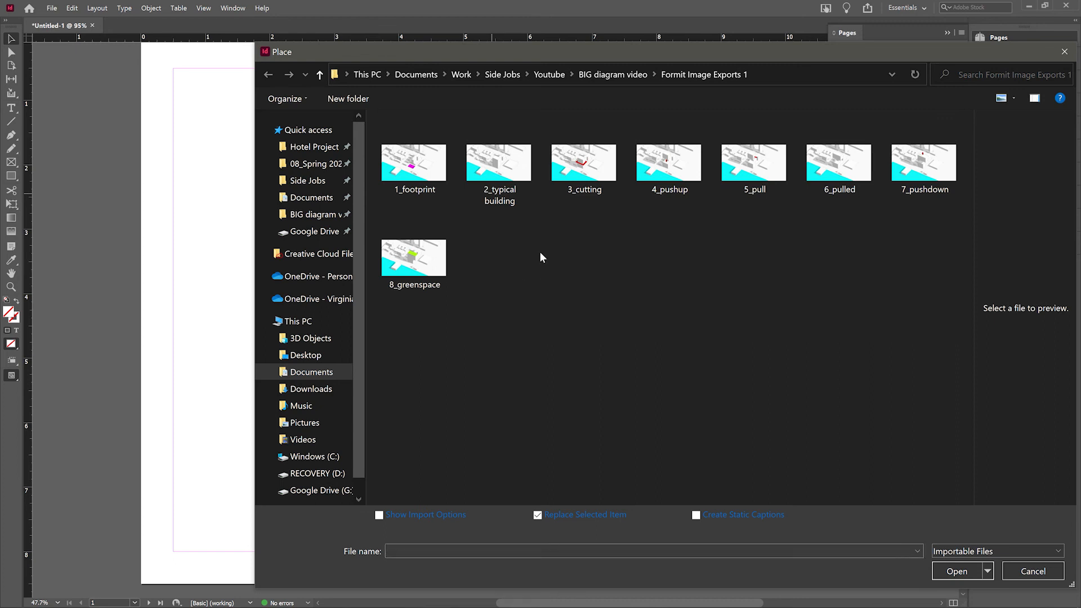
key(ctrl+a)
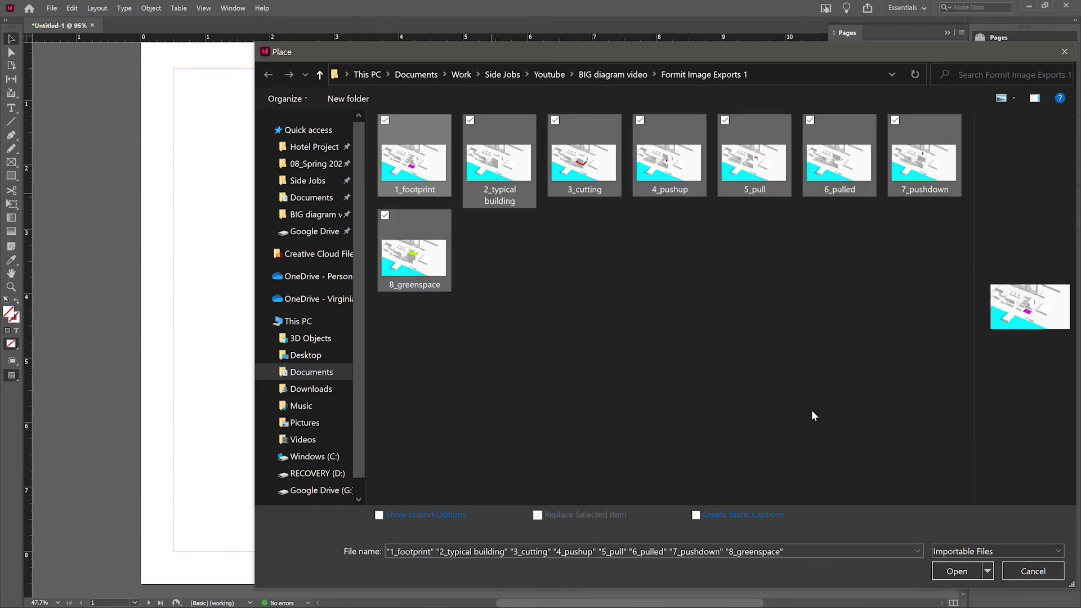
click(958, 571)
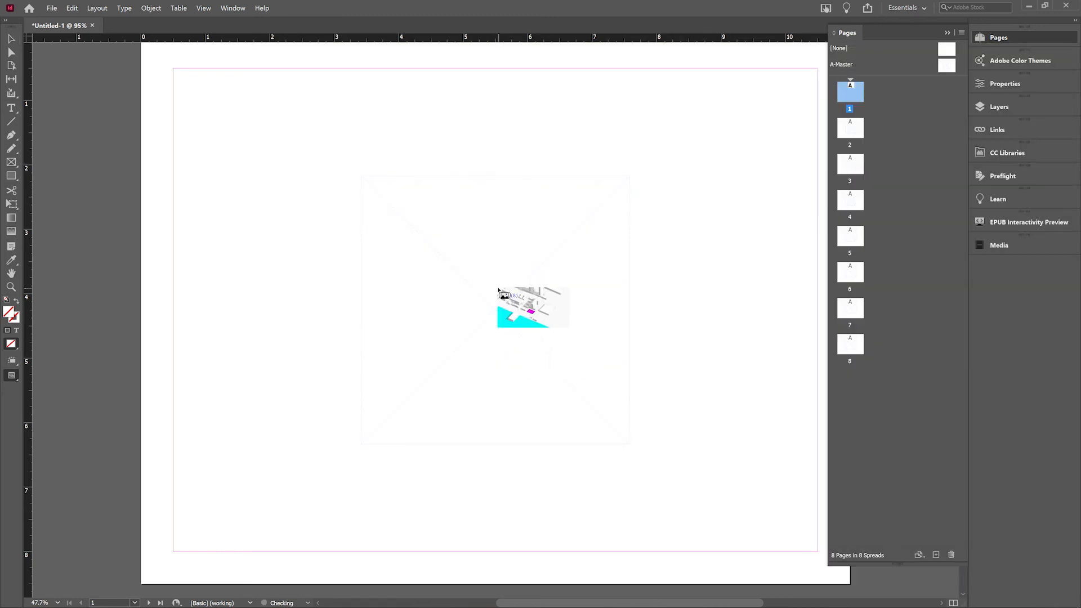
Step: Place the loaded images in order into the master image frames on pages 1 through 8
scroll(565, 293, up, 3)
scroll(565, 293, down, 3)
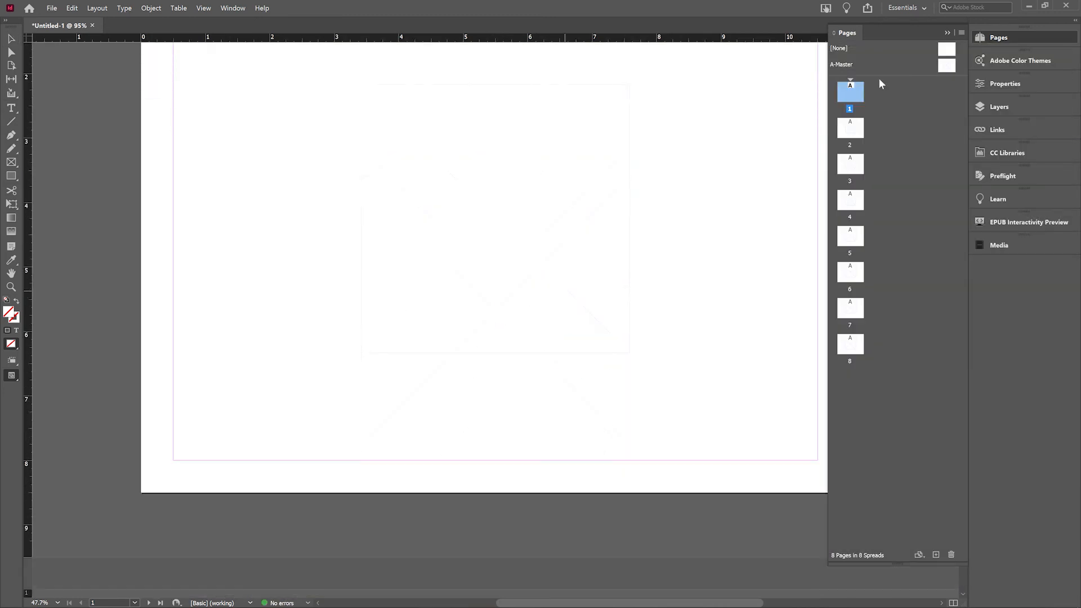
scroll(508, 204, down, 2)
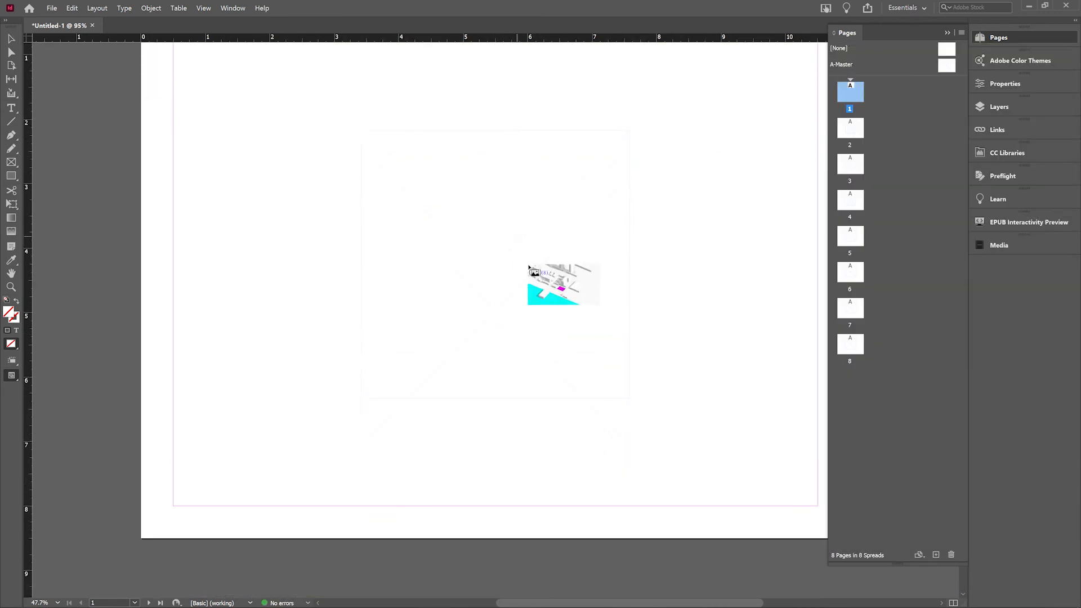
click(611, 293)
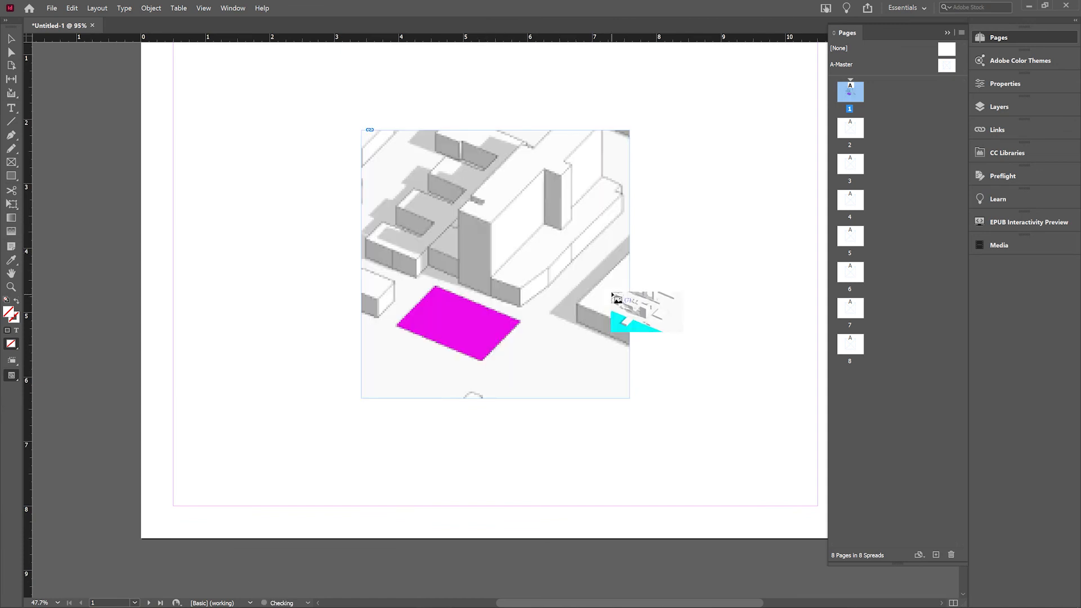
scroll(620, 282, down, 20)
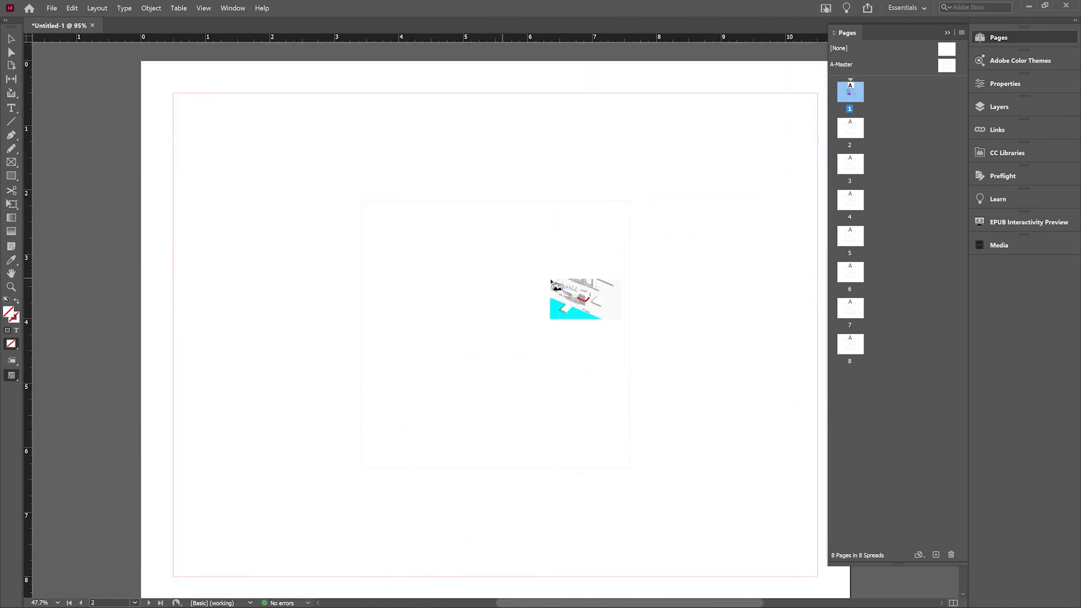
click(553, 276)
scroll(684, 251, down, 20)
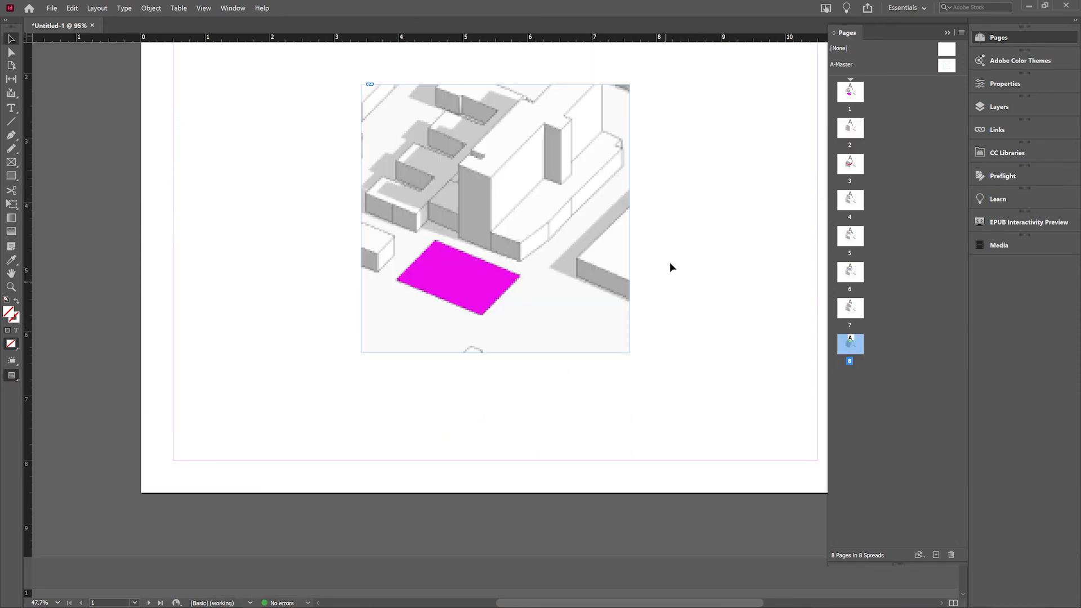
Step: Fit the footprint image on page 1 so it fills its frame proportionally, and check the extent of the cropped content
click(547, 212)
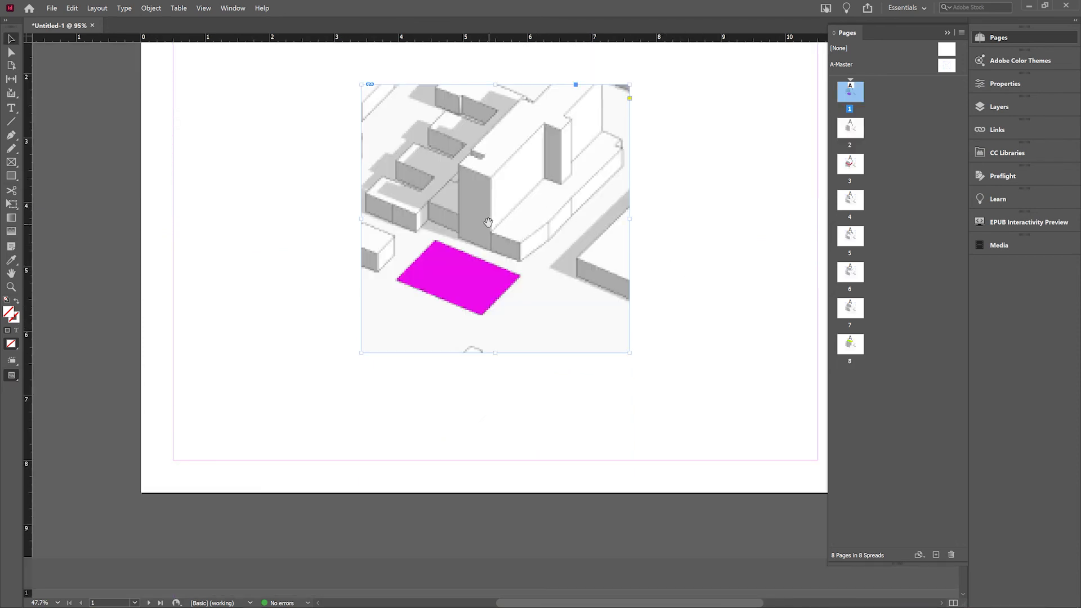
scroll(625, 219, up, 3)
scroll(659, 234, down, 1)
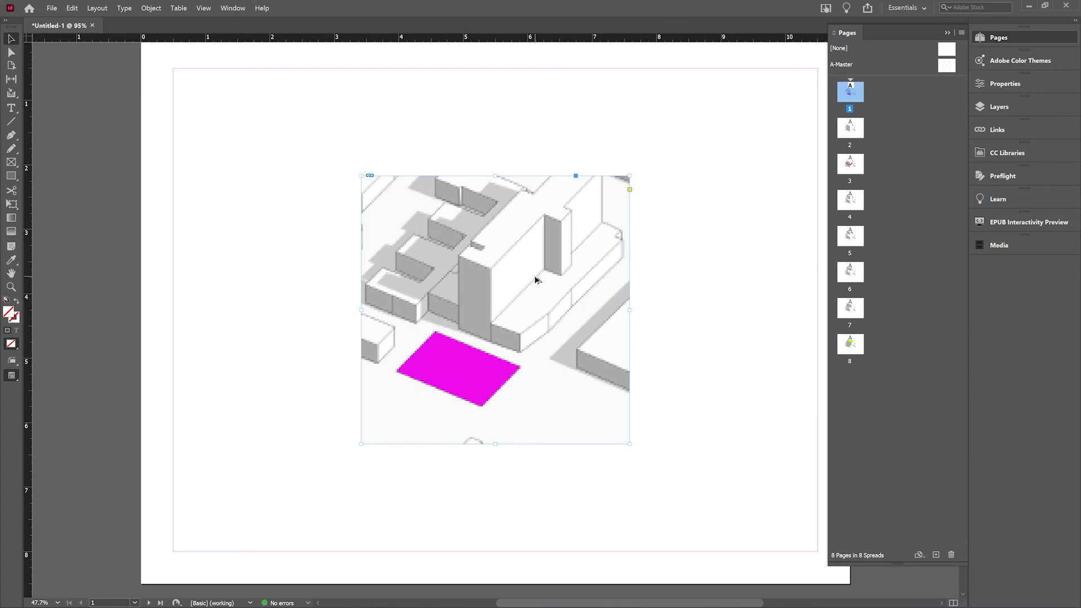
key(ctrl+alt+shift+c)
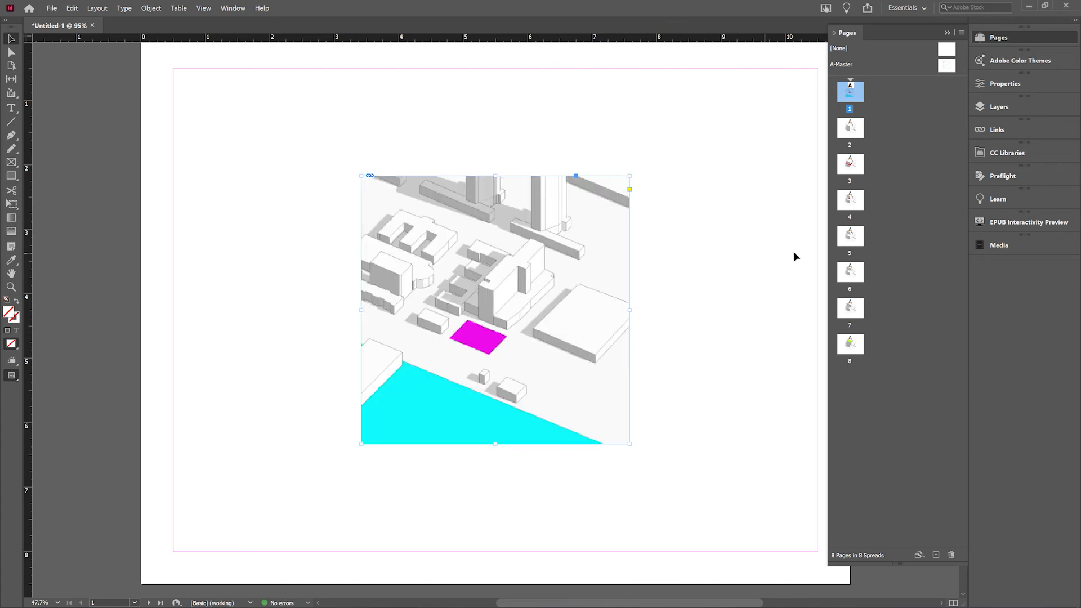
click(755, 256)
double_click(542, 281)
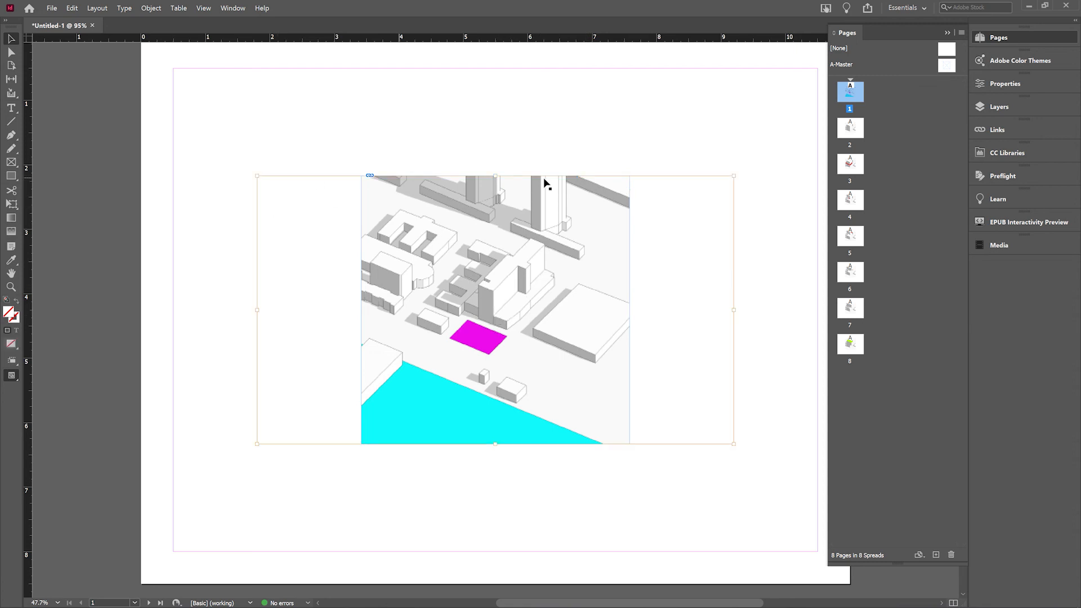
click(627, 112)
Step: Apply Fill Frame Proportionally to the massing image on page 2
scroll(588, 228, down, 3)
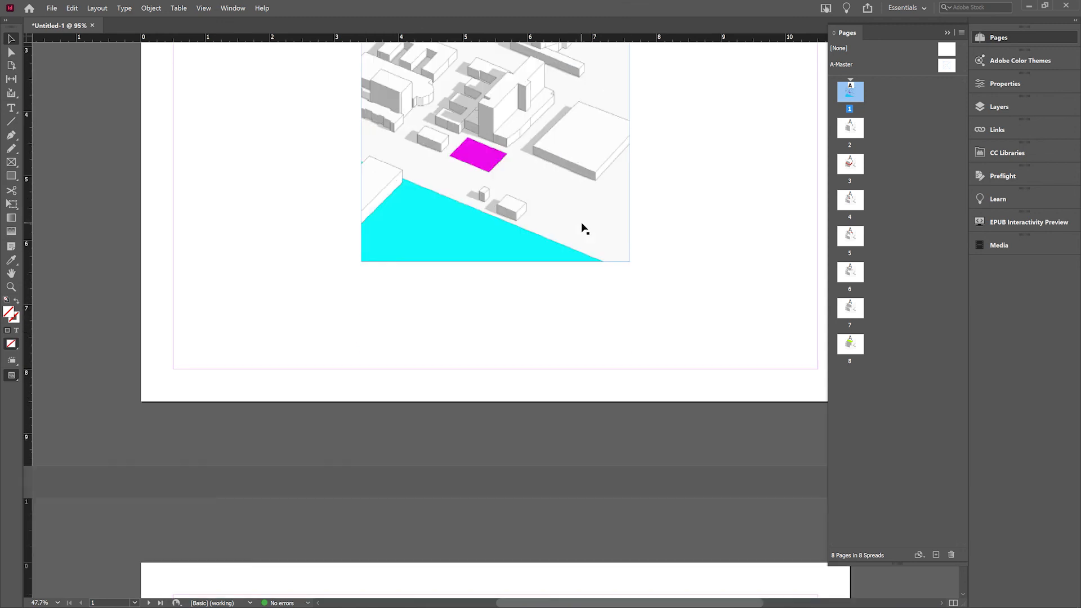
scroll(585, 228, down, 8)
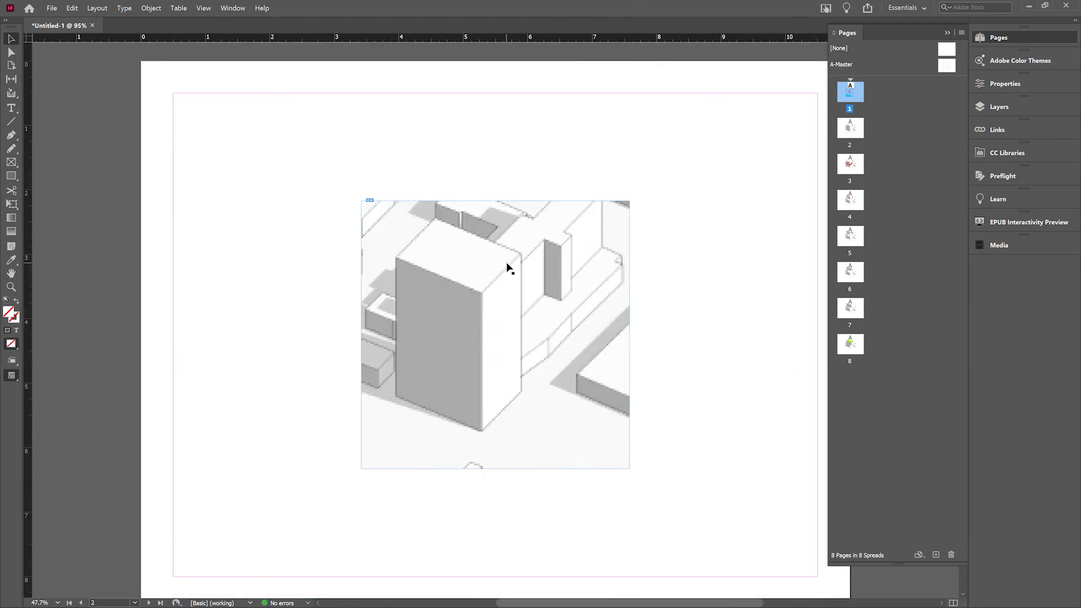
click(540, 346)
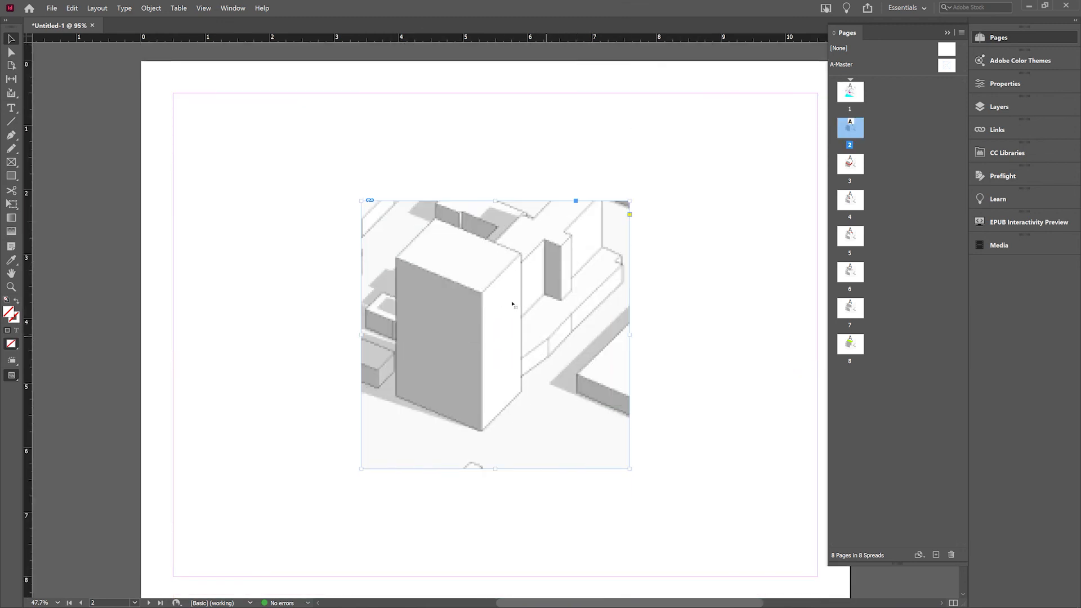
right_click(520, 268)
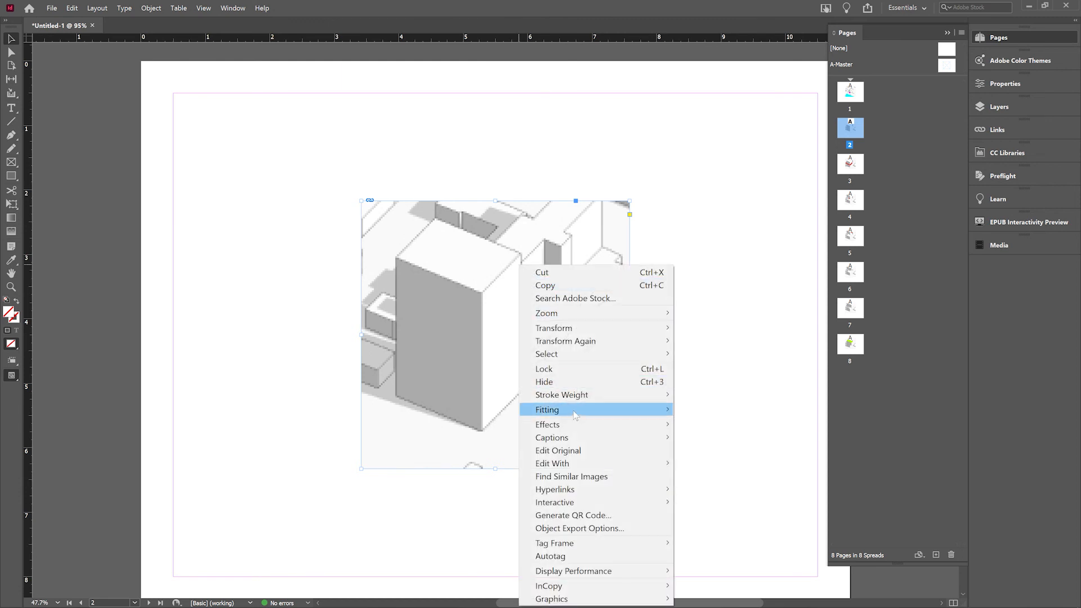
mouse_move(625, 410)
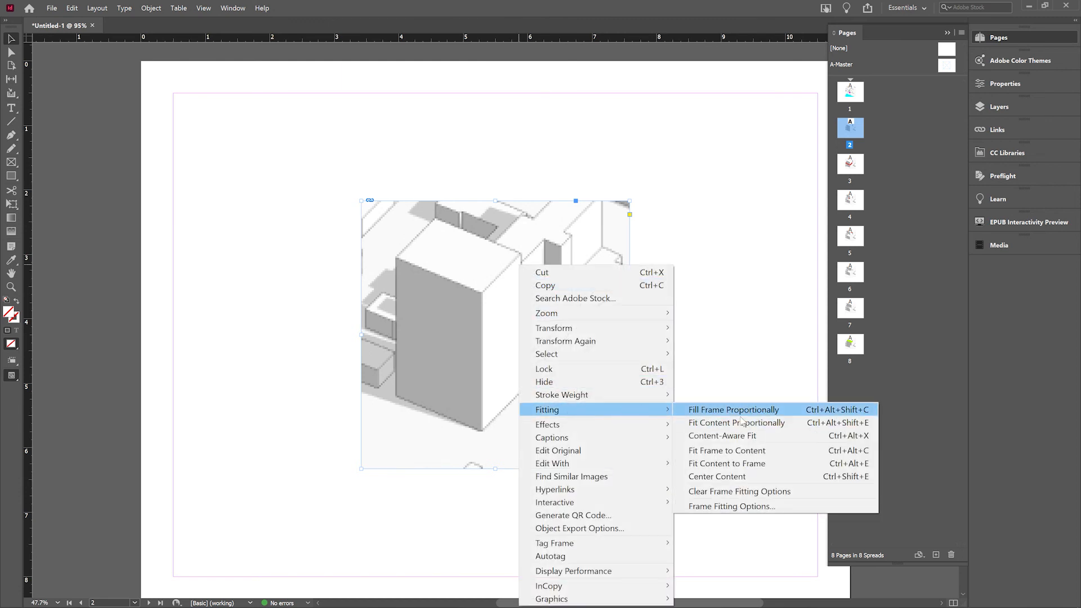
click(754, 411)
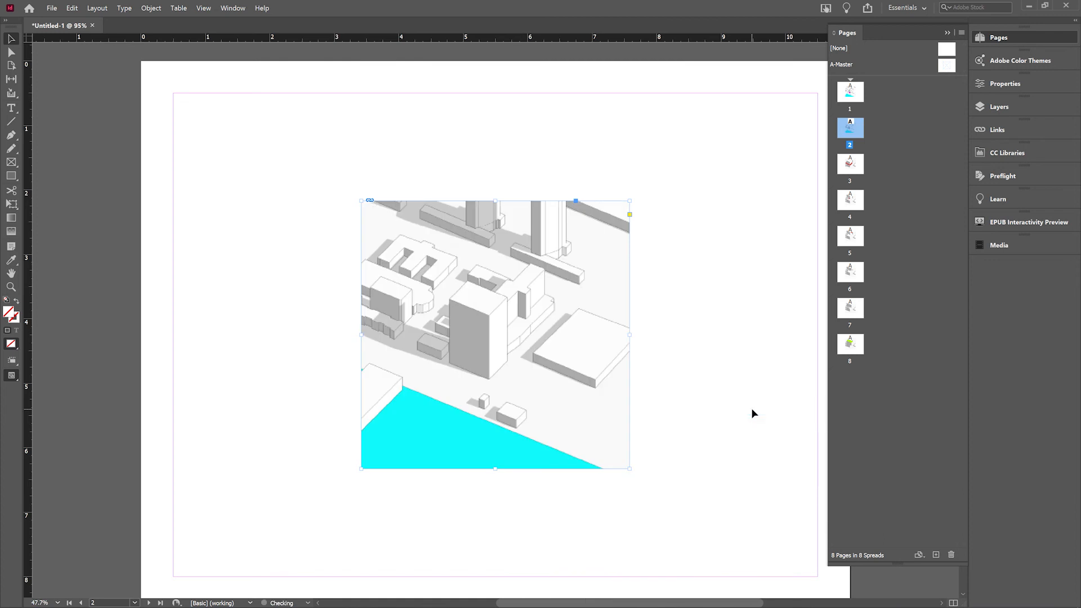
Step: Look through the remaining pages to check how each image fits its frame
scroll(700, 314, down, 10)
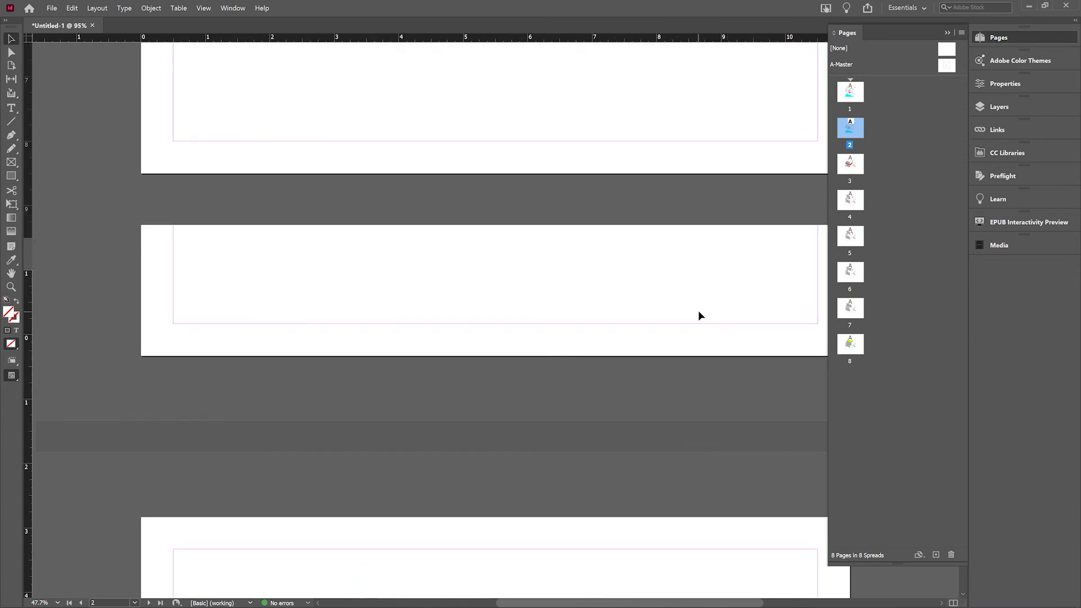
scroll(700, 316, down, 5)
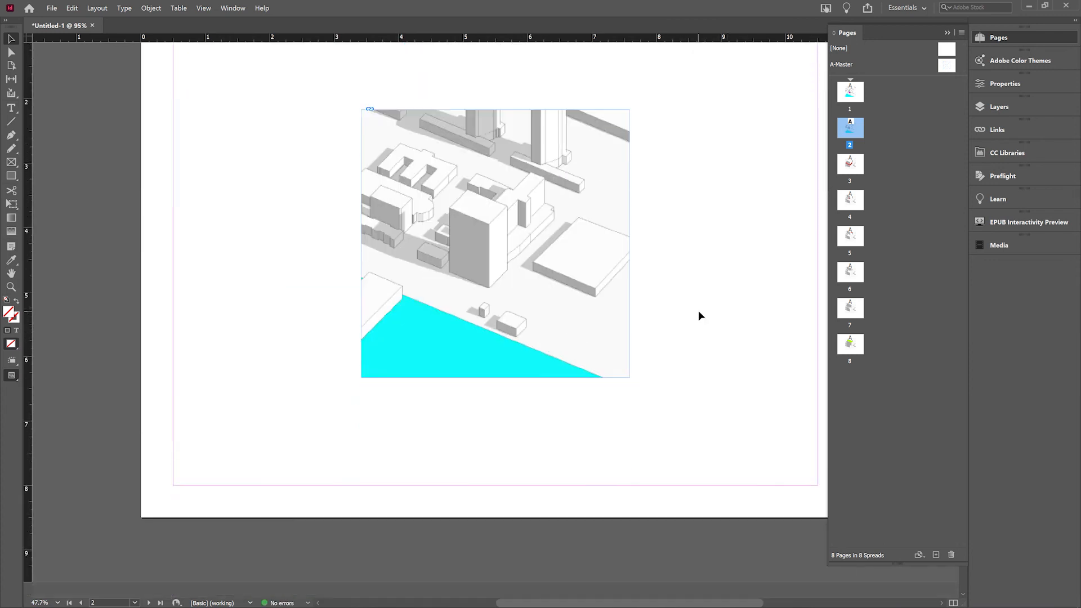
scroll(700, 316, down, 3)
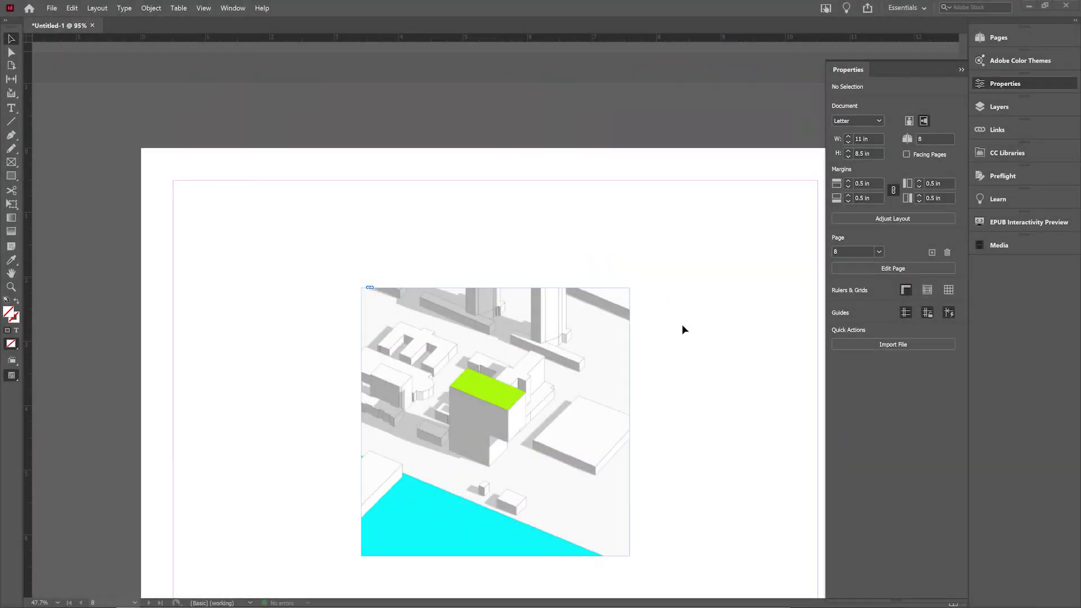
scroll(682, 327, down, 15)
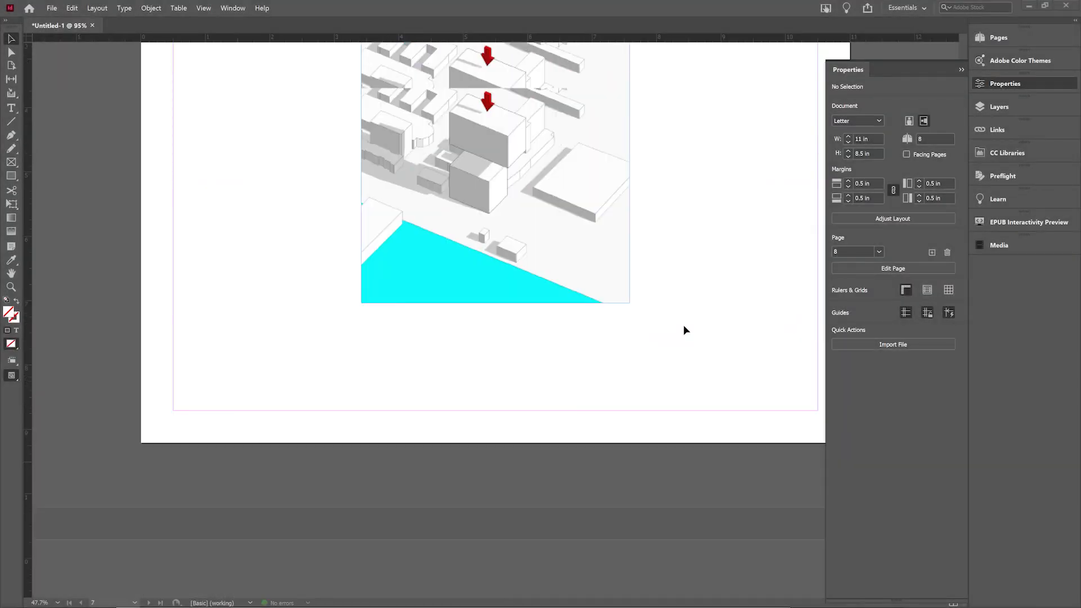
scroll(684, 329, up, 4)
scroll(685, 329, down, 5)
scroll(683, 328, up, 8)
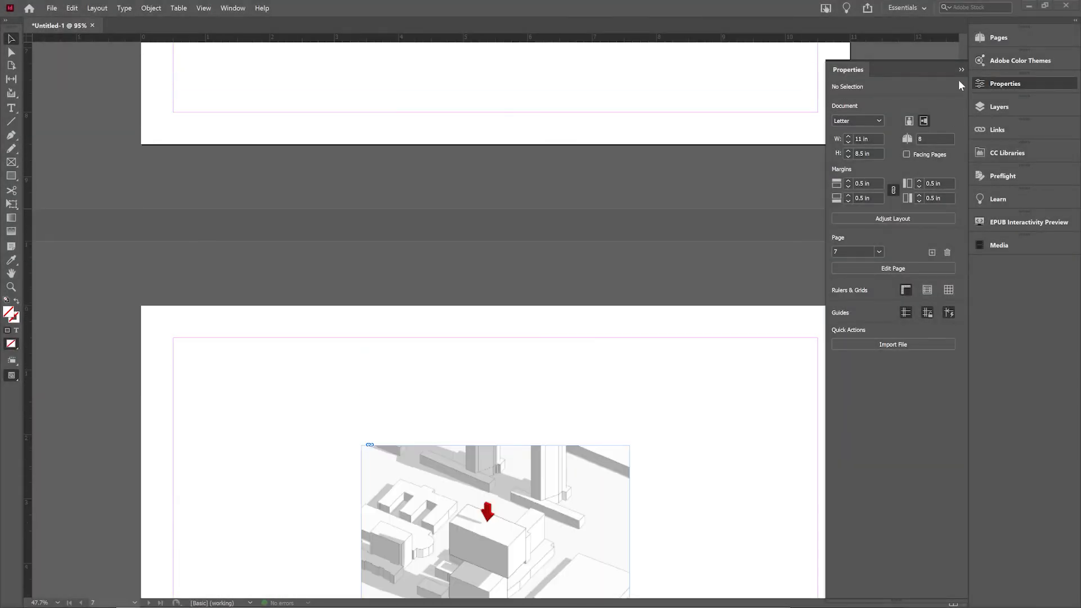
click(1005, 37)
scroll(670, 256, down, 8)
scroll(672, 260, up, 2)
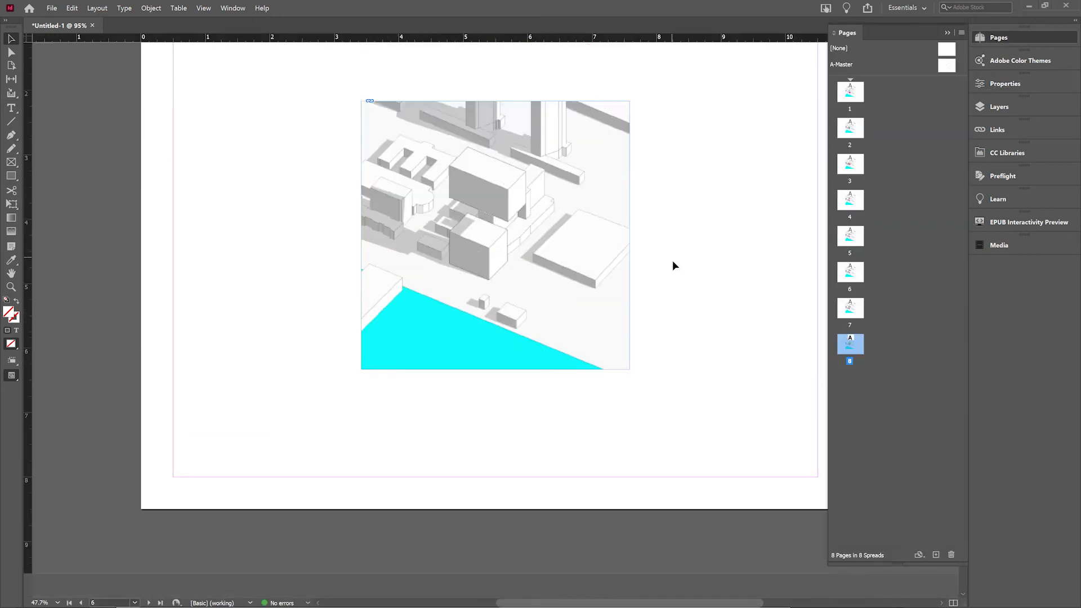
scroll(673, 260, down, 5)
Step: On page 8, draw a text frame about 3 in wide and 0.9 in high and centre it just below the image
double_click(850, 345)
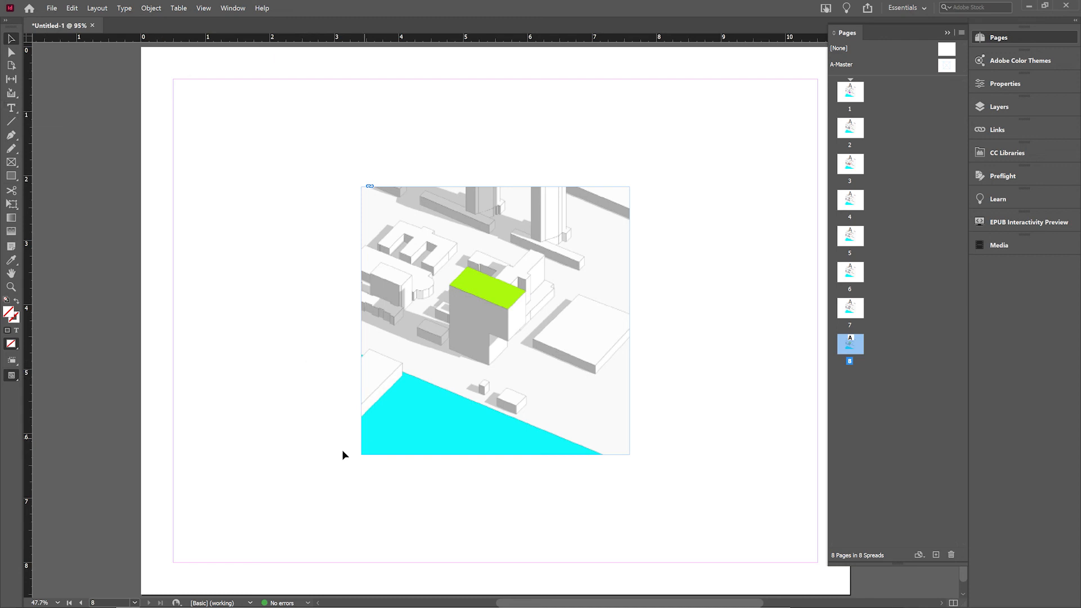
key(t)
drag(408, 473, 598, 532)
key(Escape)
drag(544, 509, 537, 505)
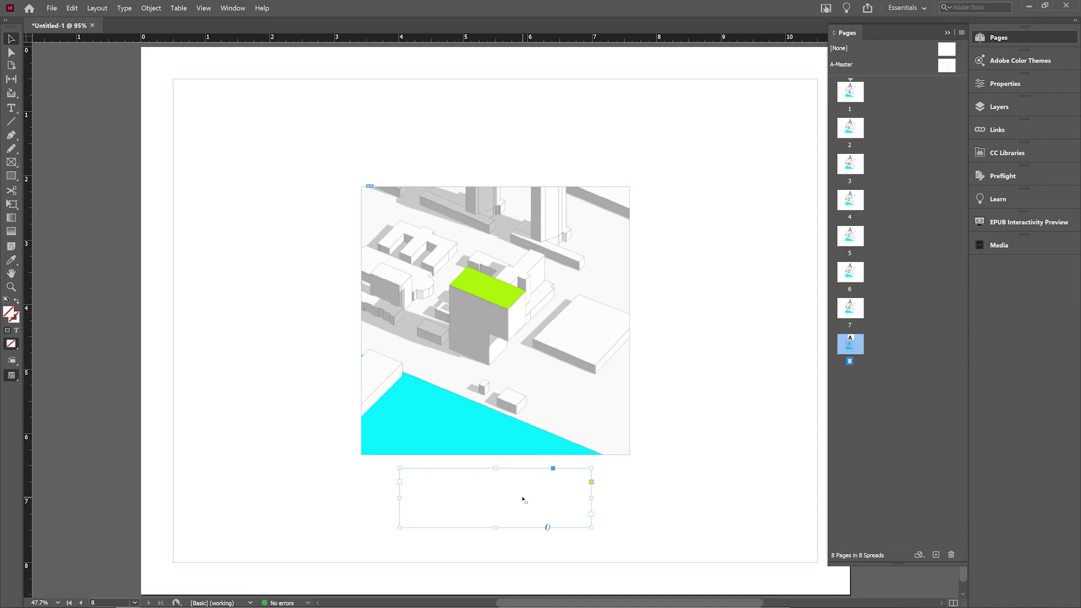
Step: Set the new text frame's vertical justification to Center in Text Frame Options
key(ctrl+b)
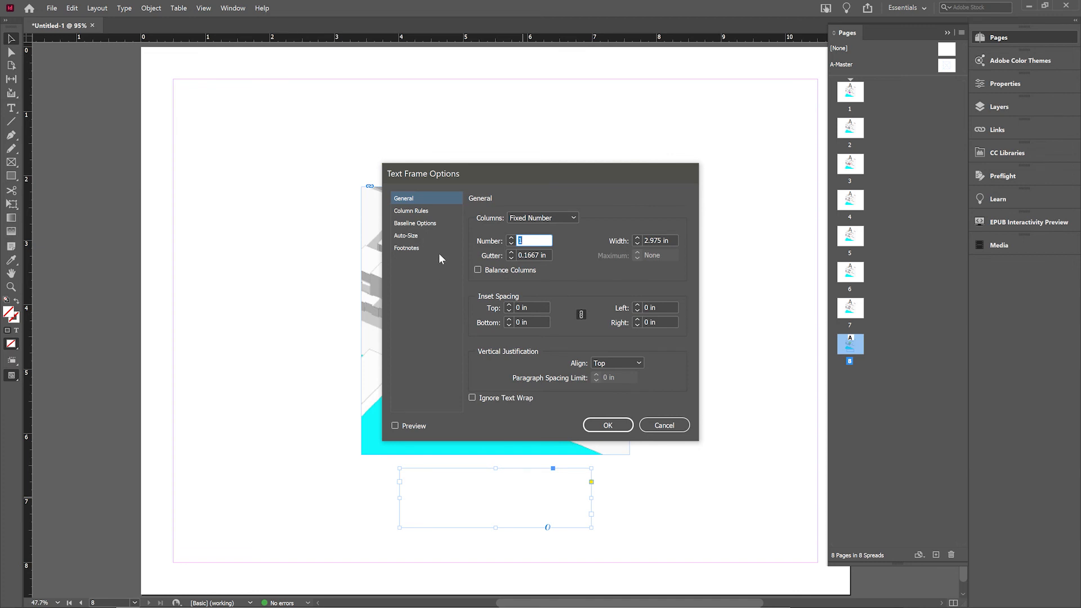
click(639, 365)
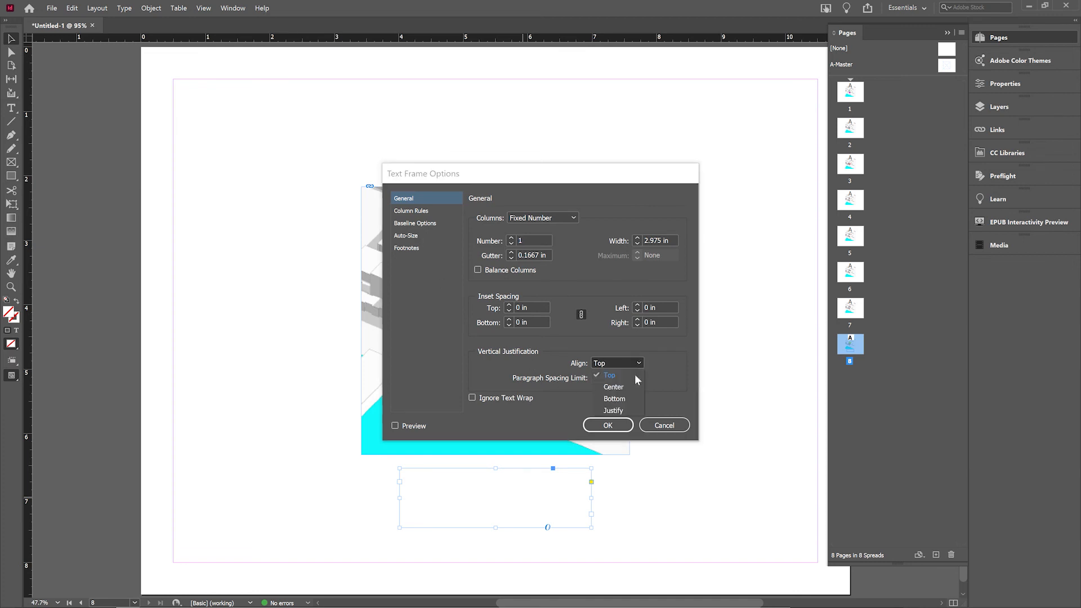
click(621, 384)
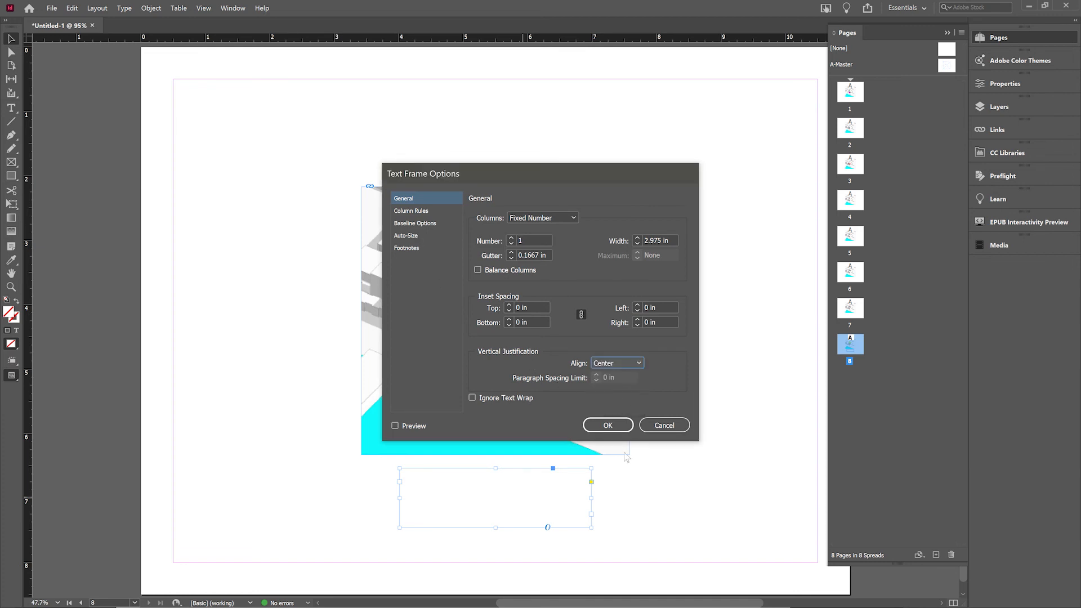
click(607, 425)
Step: Paste the centred caption "GREEN SPACE stacking a rectangle on a cube allows for a larger green roof space" into the text frame
double_click(472, 489)
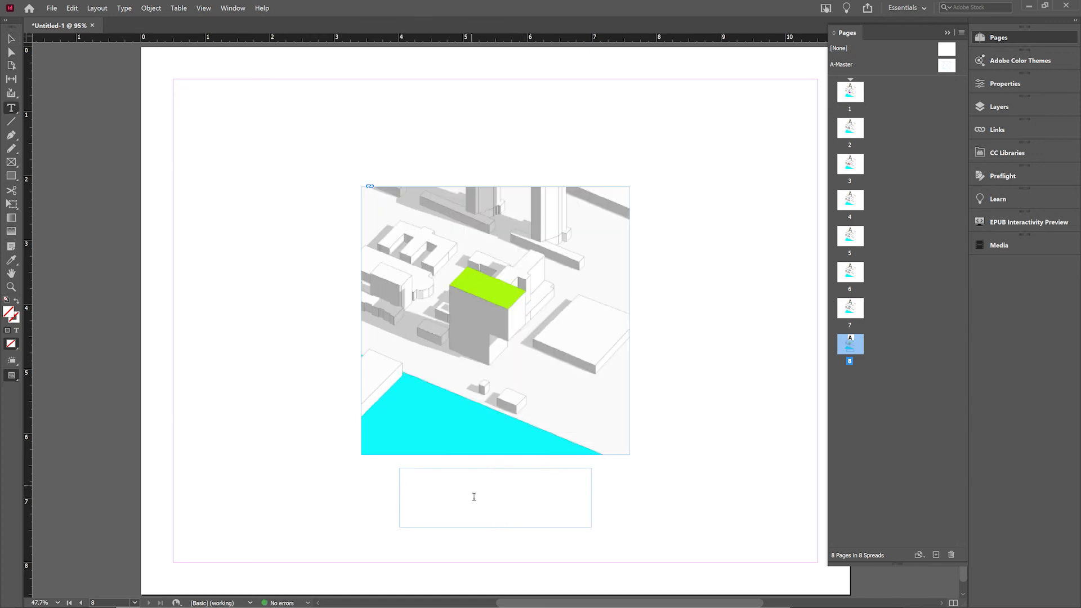
key(ctrl+b)
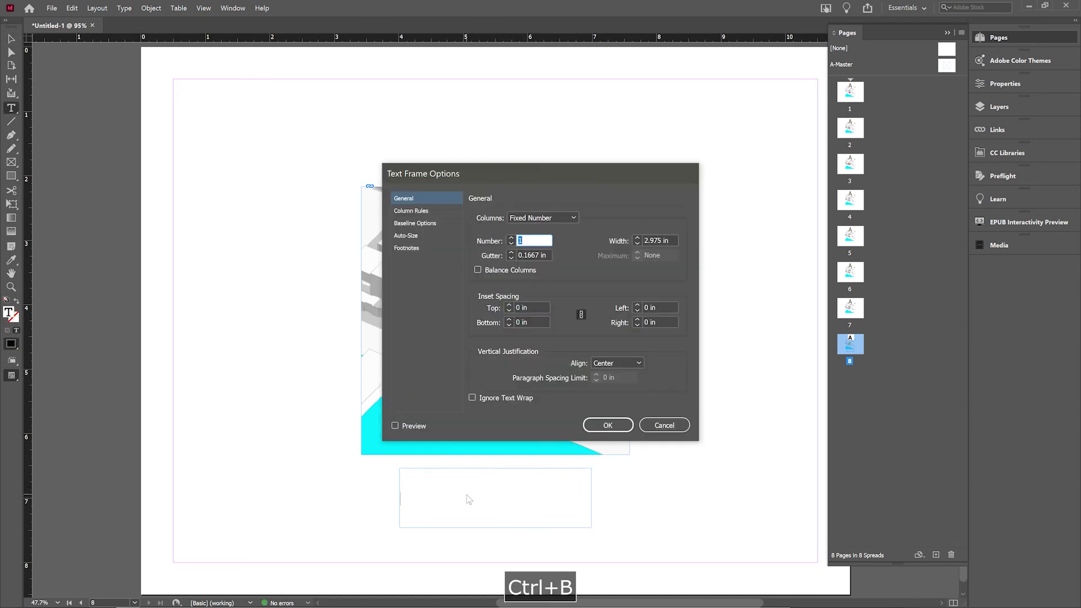
key(Return)
key(ctrl+v)
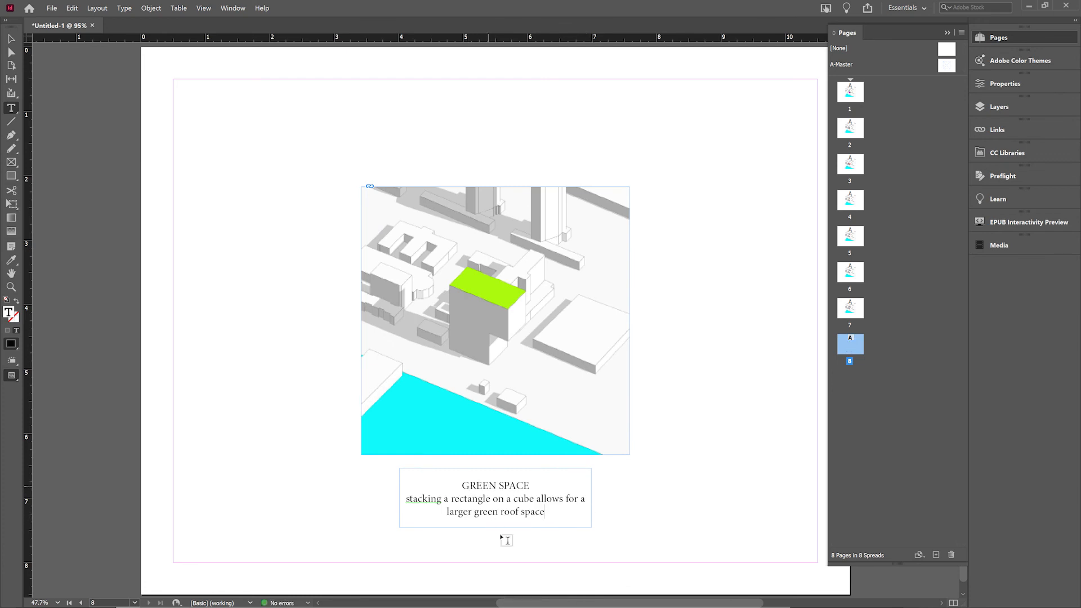
key(Escape)
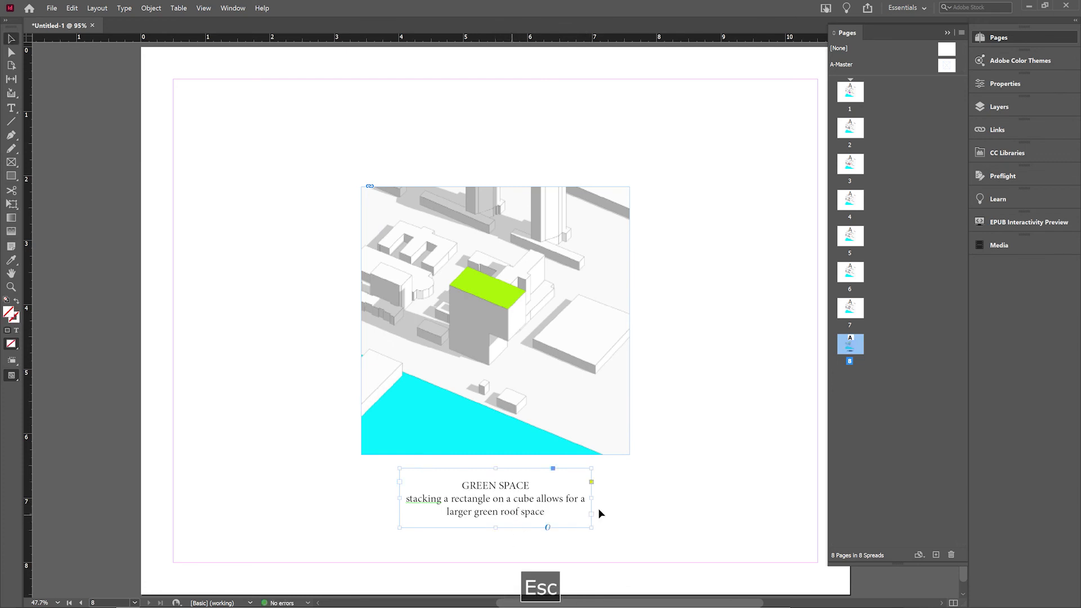
Step: Set the "GREEN SPACE" heading of the page 8 caption to Futura PT Bold
key(space)
drag(617, 507, 622, 450)
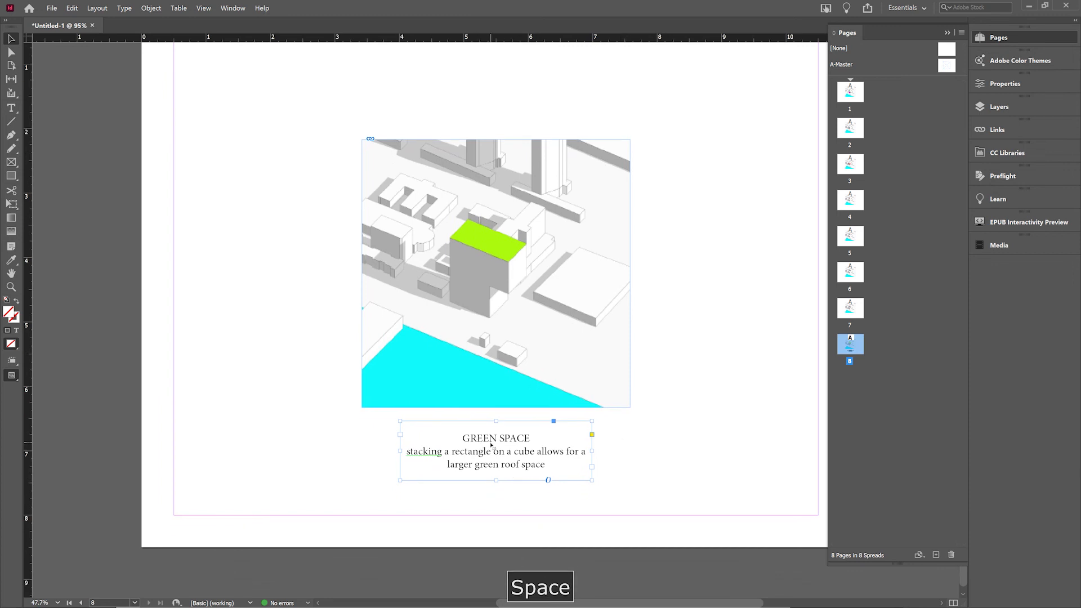
double_click(489, 441)
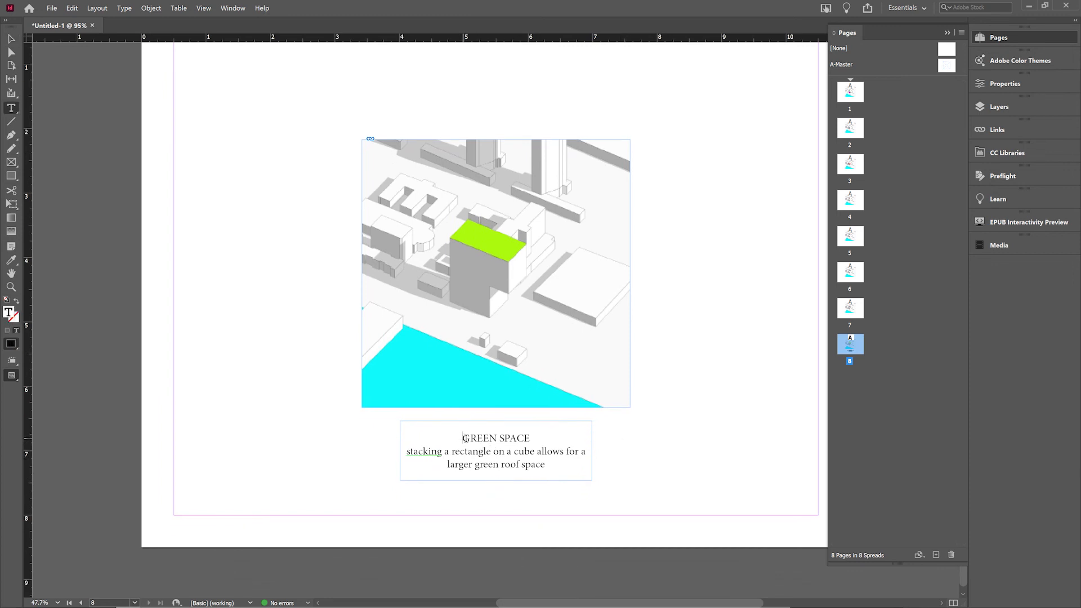
drag(463, 438, 532, 439)
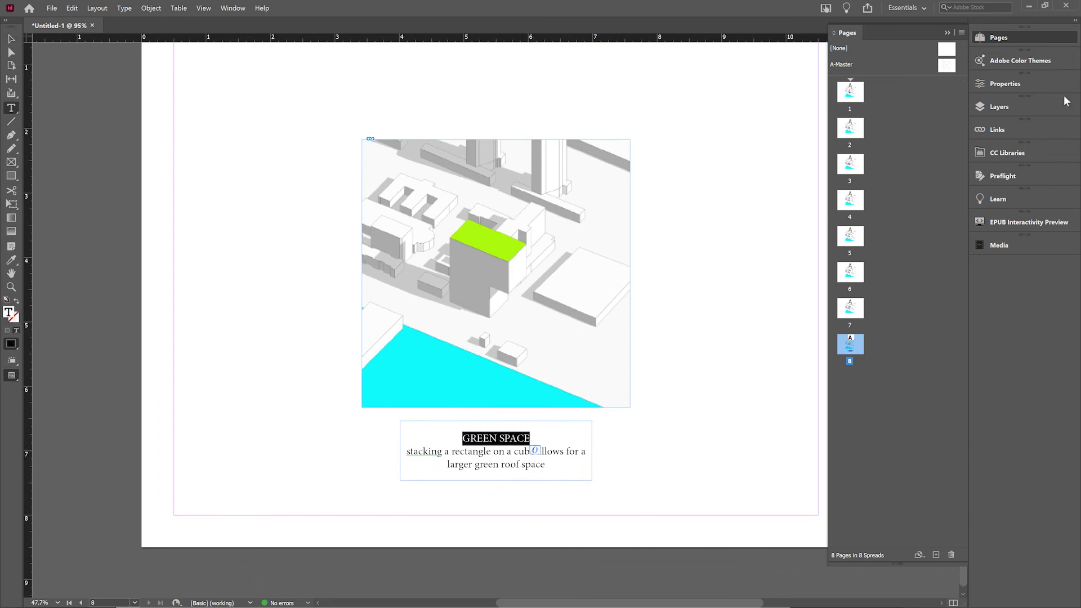
click(1005, 84)
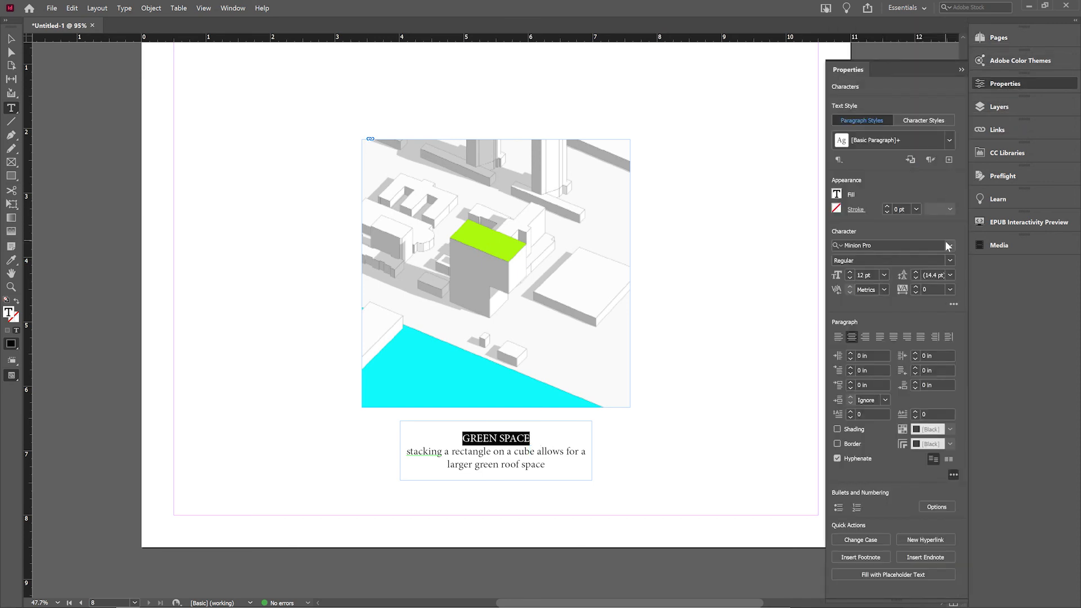
click(950, 246)
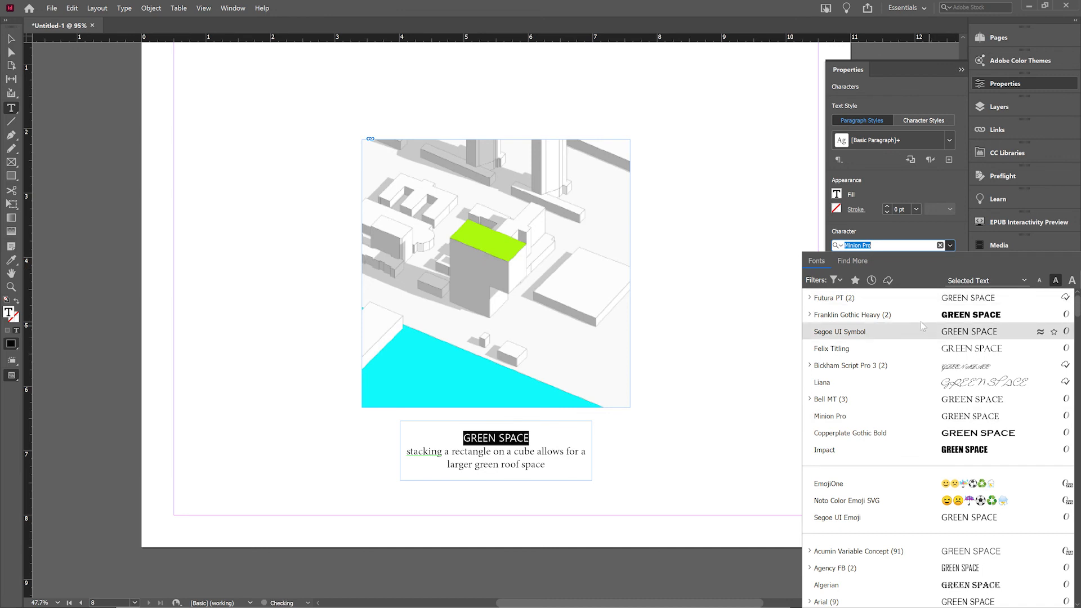
click(810, 298)
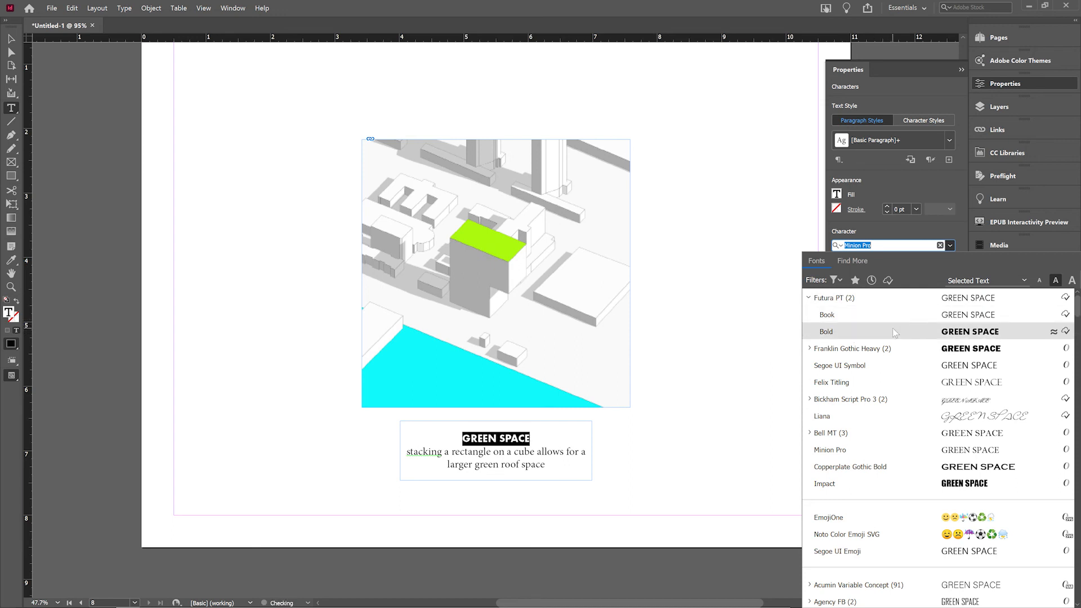
click(894, 332)
key(Escape)
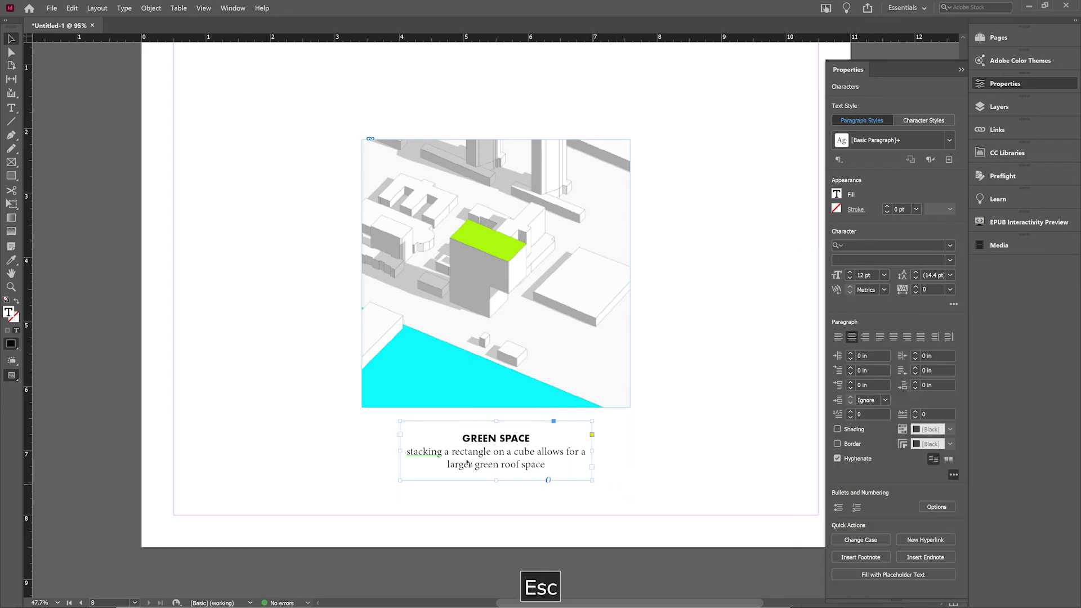
Step: Set the two description lines beneath the "GREEN SPACE" heading to Futura PT Book
double_click(413, 456)
drag(406, 453, 545, 466)
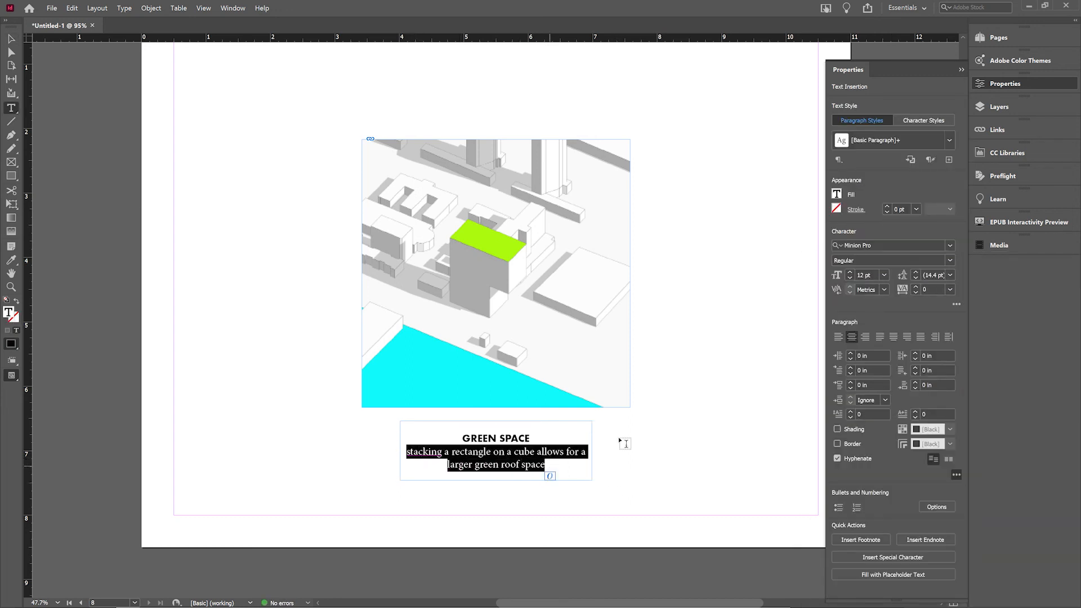
click(951, 249)
click(951, 246)
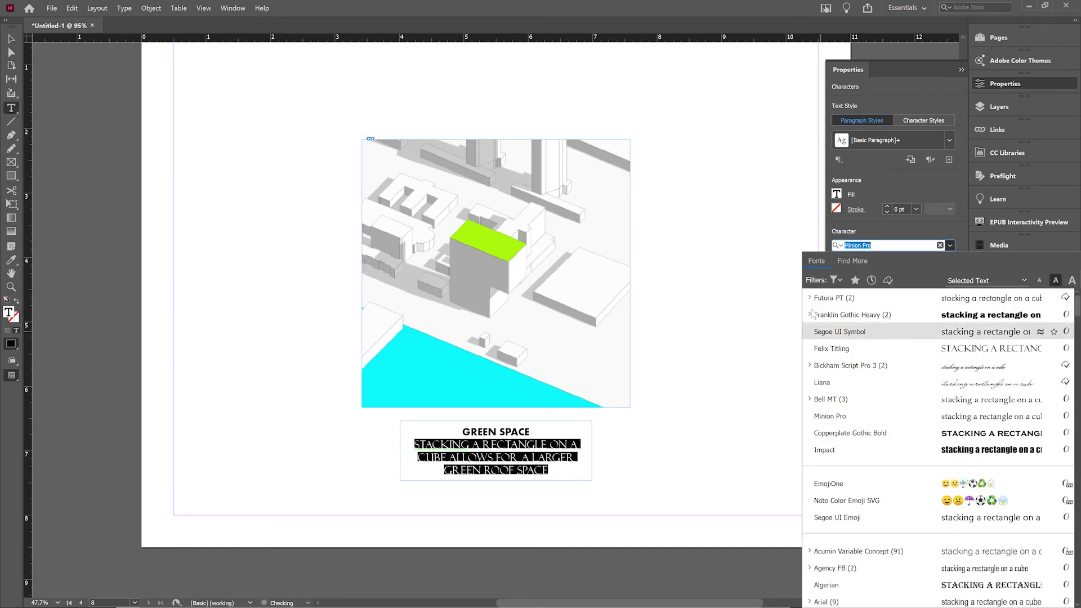
click(809, 299)
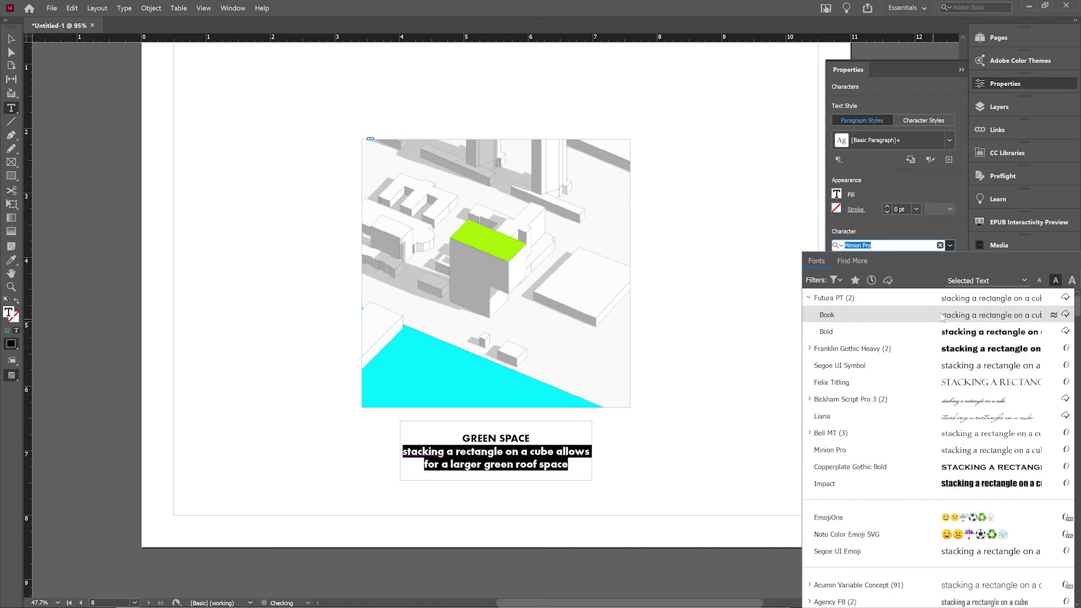
click(828, 315)
key(Escape)
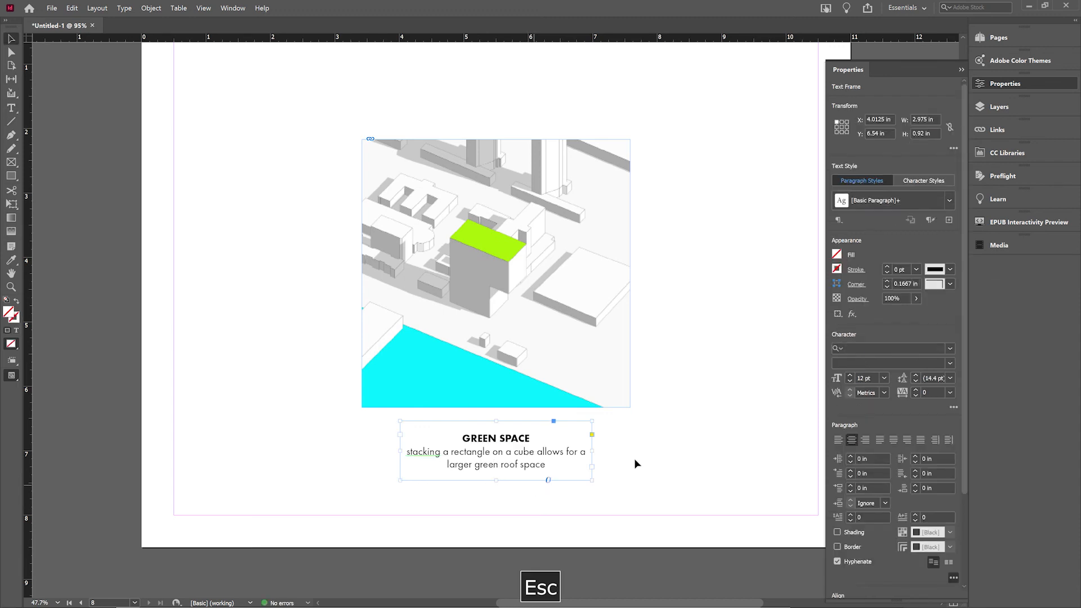
click(709, 398)
Step: Capitalise the first word of the caption's description so it reads "Stacking"
alt+scroll(471, 463, up, 2)
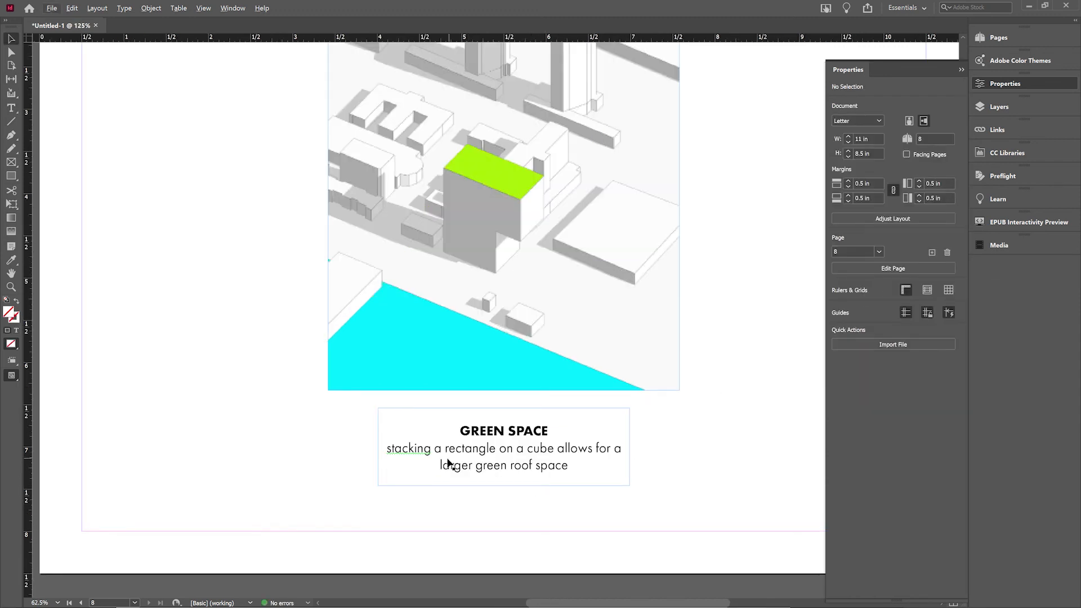
click(427, 455)
double_click(394, 449)
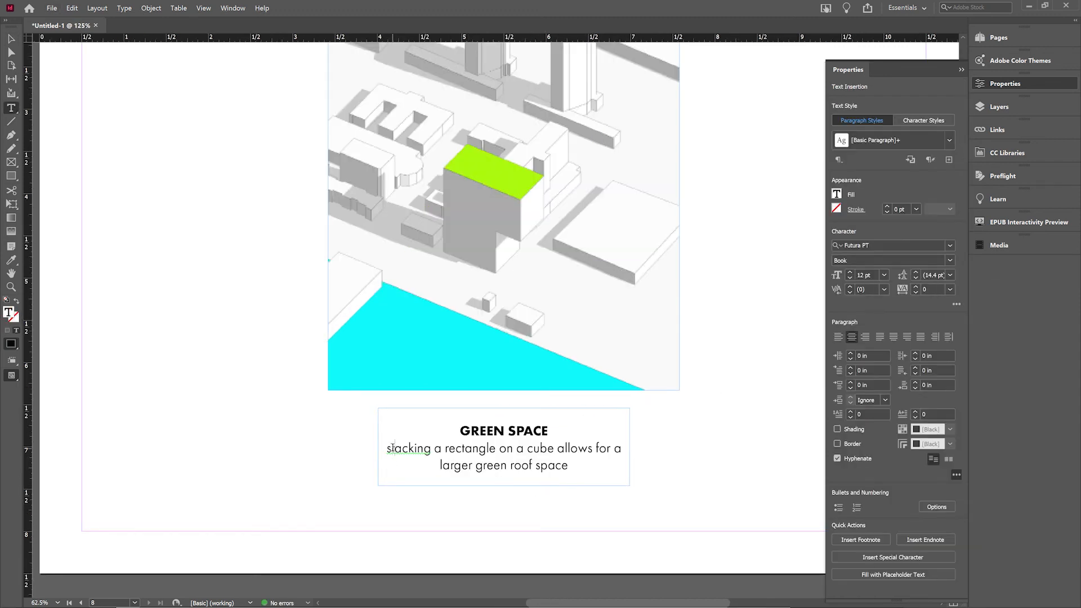
key(BackSpace)
text(S)
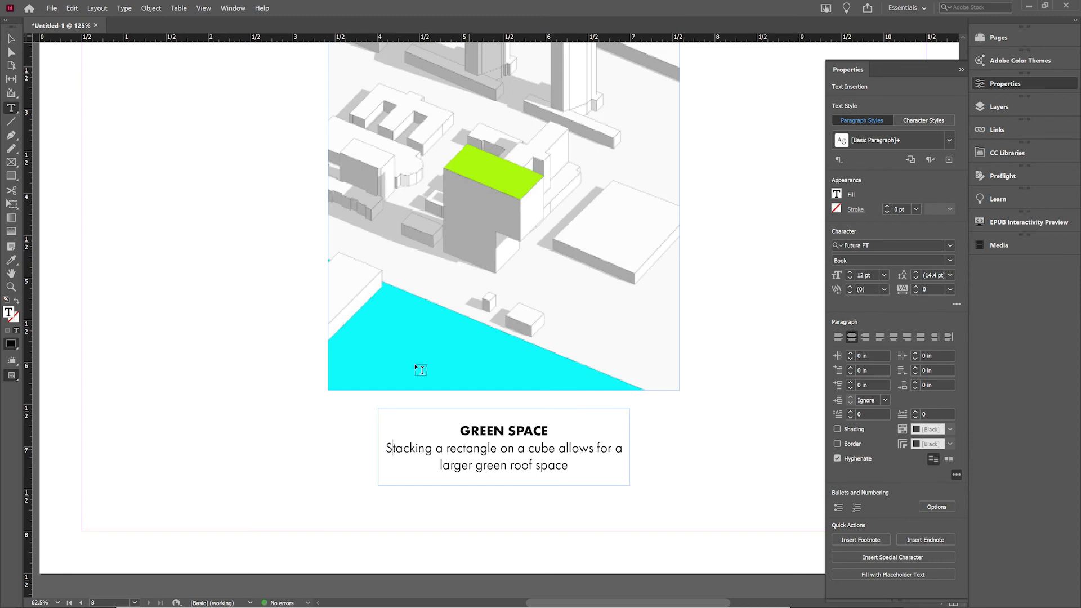
key(Escape)
Step: Review the finished page 8 layout in Preview mode, return to Normal view and look over the neighbouring pages
scroll(618, 357, down, 2)
right_click(638, 326)
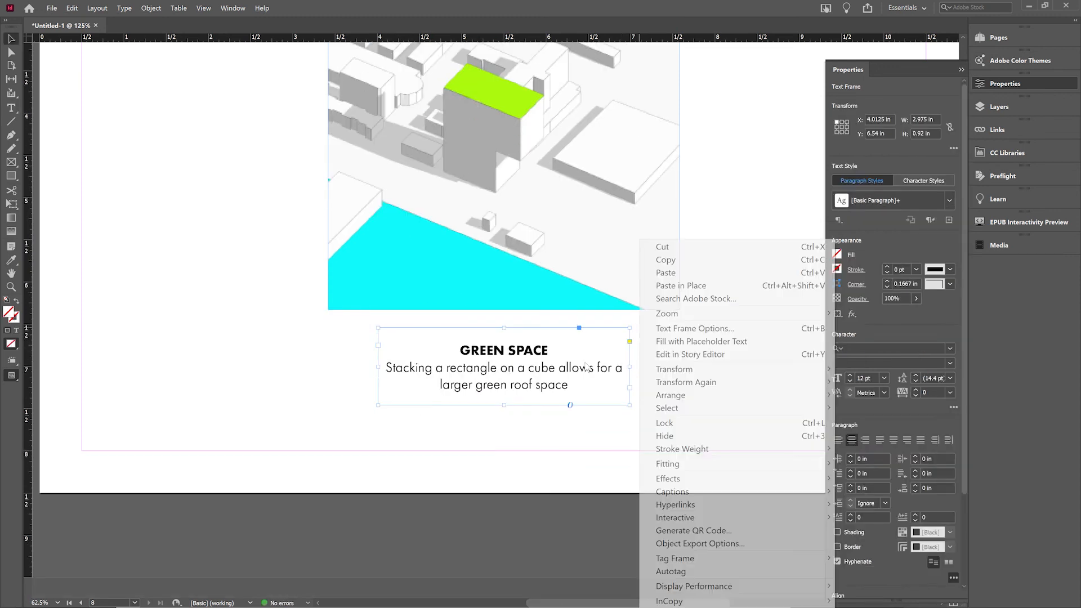
click(746, 176)
alt+scroll(713, 246, down, 3)
key(space)
drag(717, 237, 605, 241)
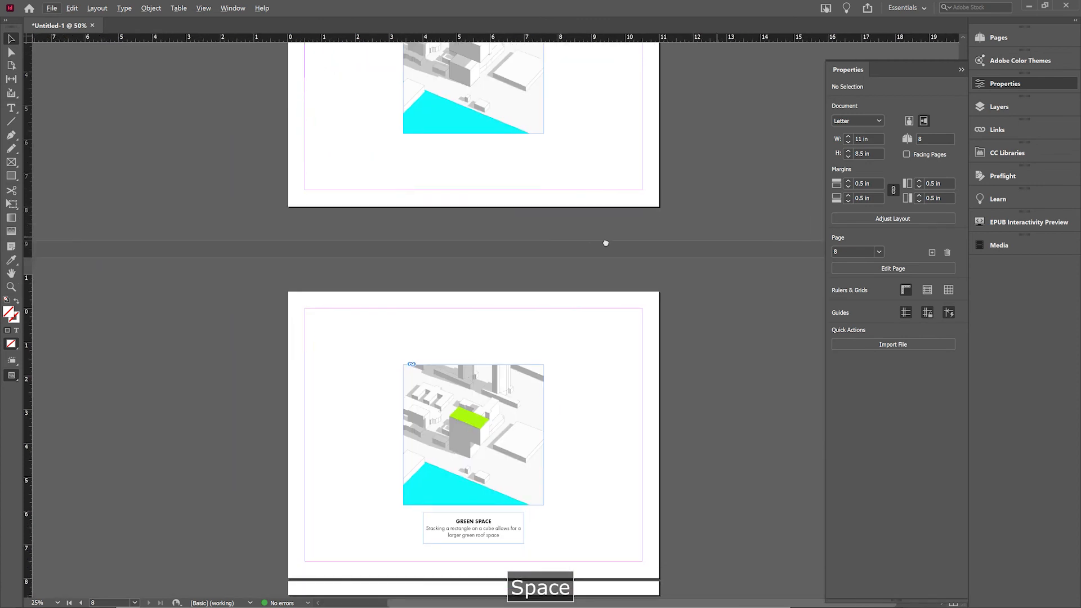
alt+scroll(606, 425, up, 2)
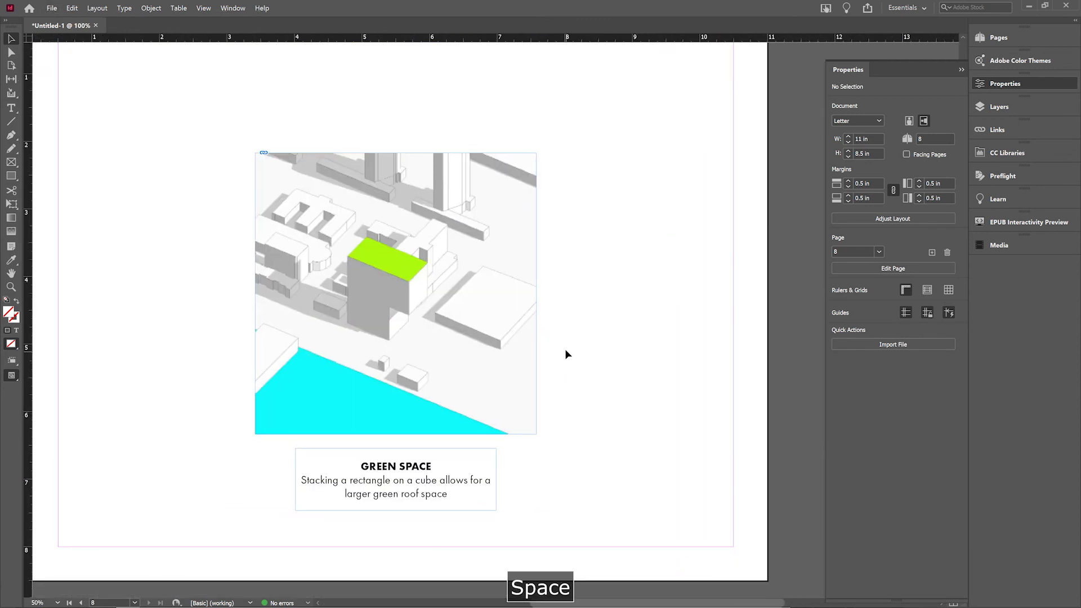
alt+scroll(567, 355, down, 1)
key(w)
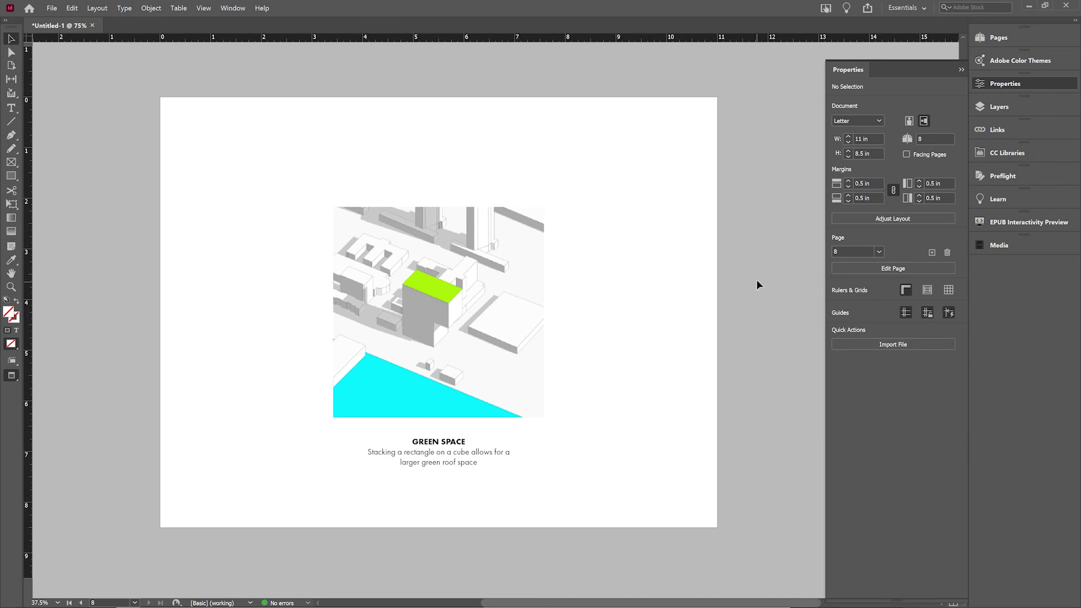
key(w)
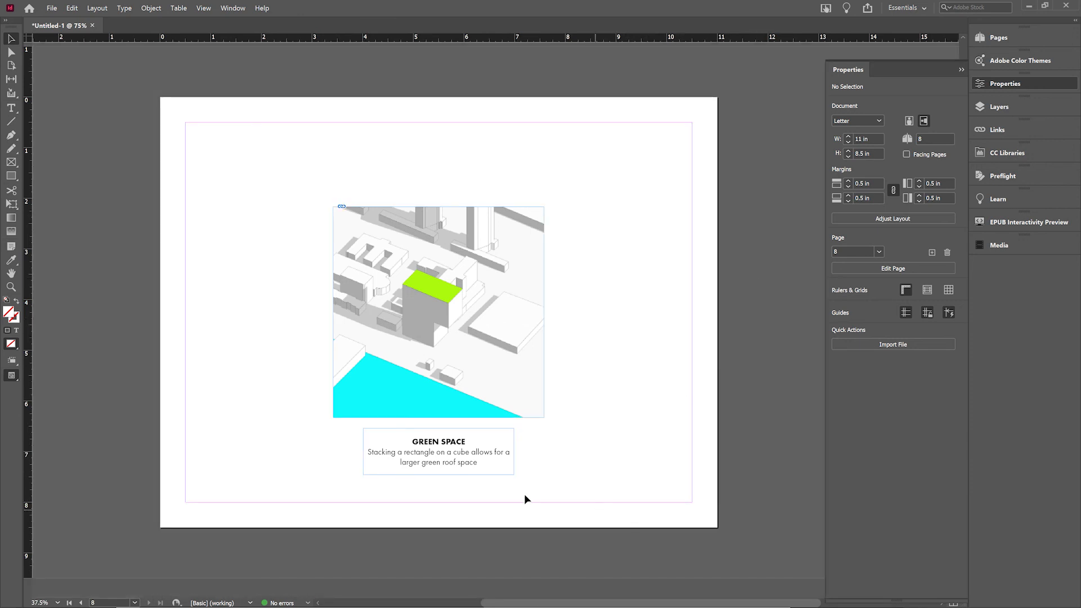
scroll(620, 398, up, 5)
scroll(620, 398, down, 5)
scroll(586, 394, up, 4)
scroll(605, 327, down, 6)
scroll(609, 405, up, 3)
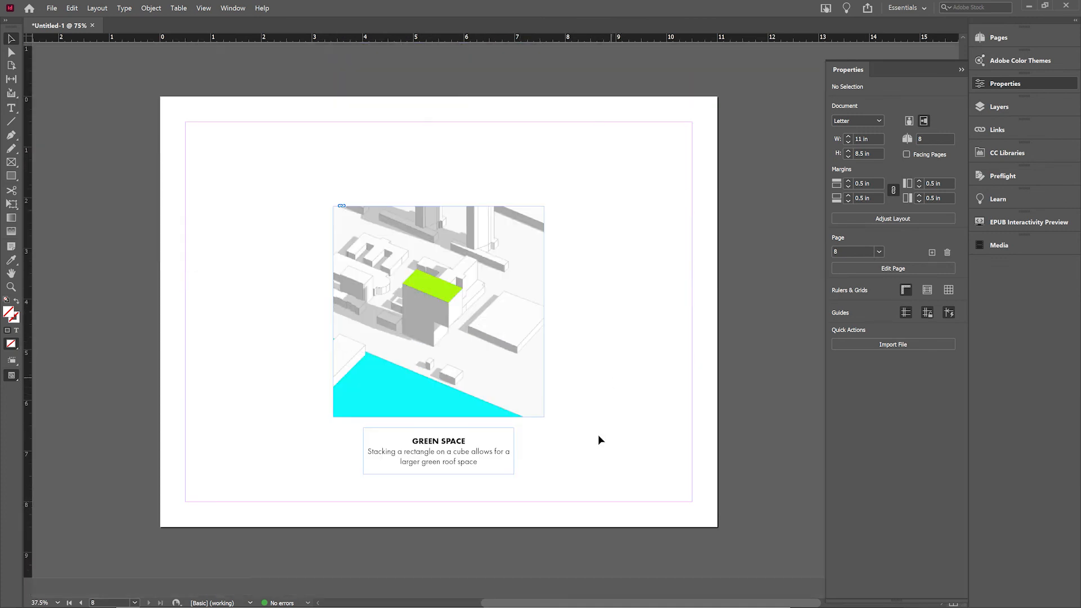
Step: Copy the caption frame from page 8 and paste it in place beneath the image on page 7
click(480, 463)
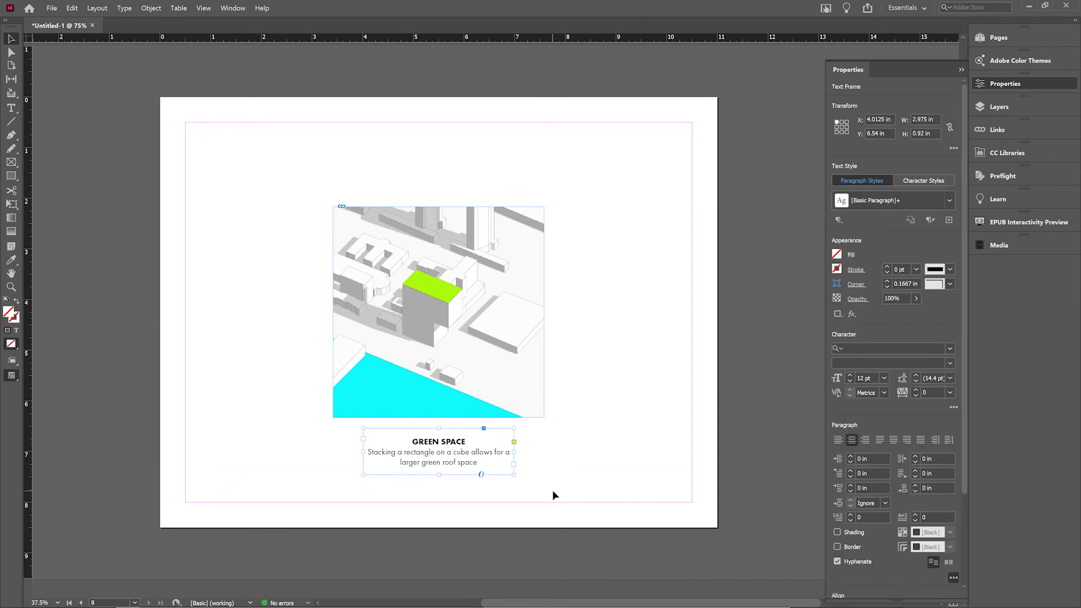
key(ctrl+c)
scroll(661, 377, up, 7)
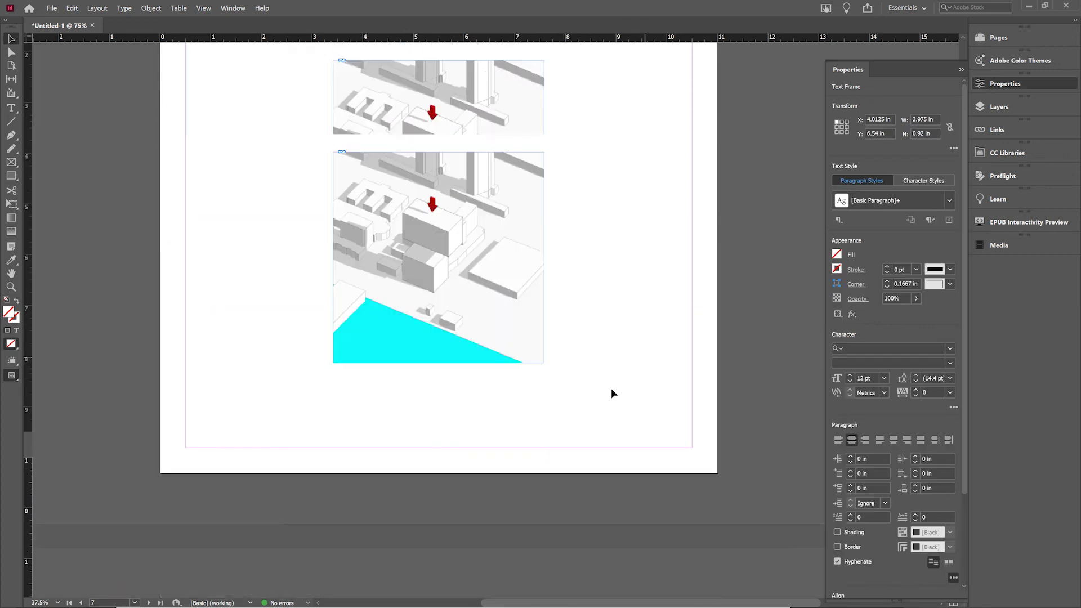
click(622, 343)
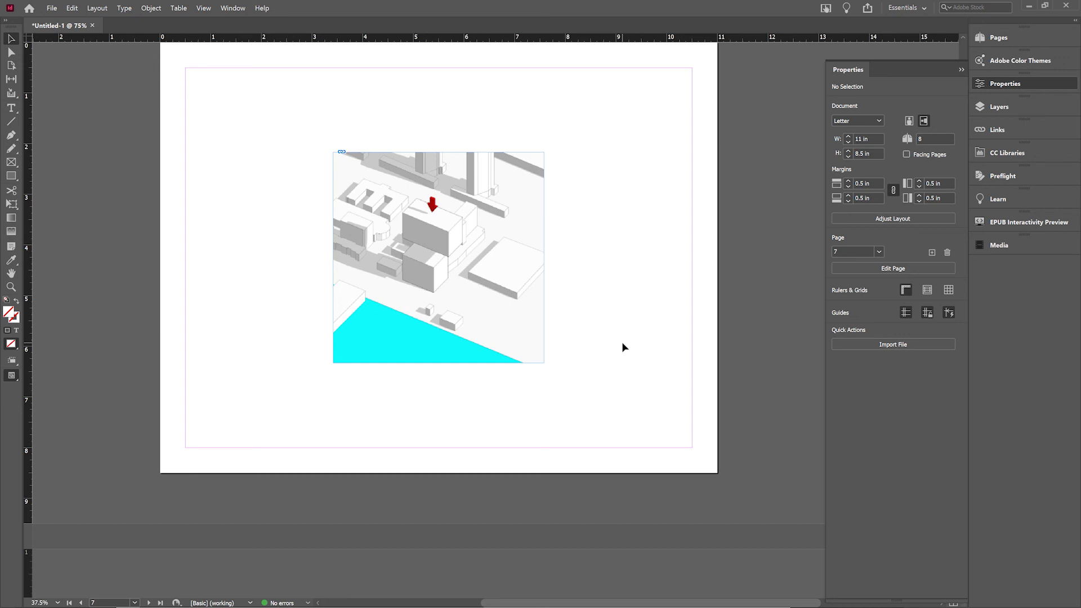
key(ctrl+alt+shift+v)
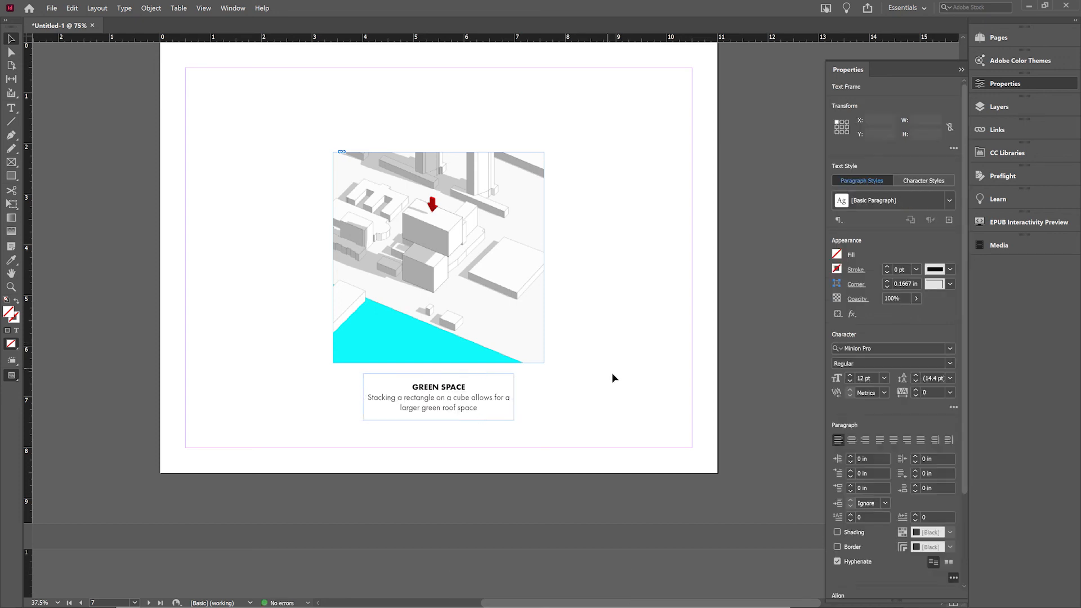
click(623, 355)
Step: Delete the pasted "GREEN SPACE" caption frame from page 7
scroll(623, 355, down, 5)
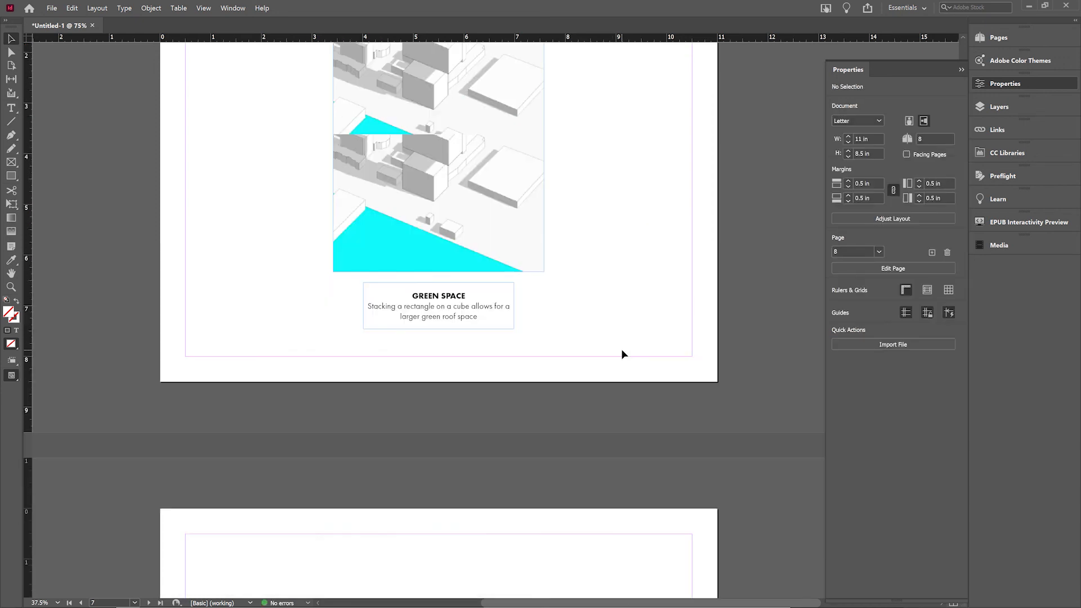
scroll(621, 350, up, 2)
click(625, 337)
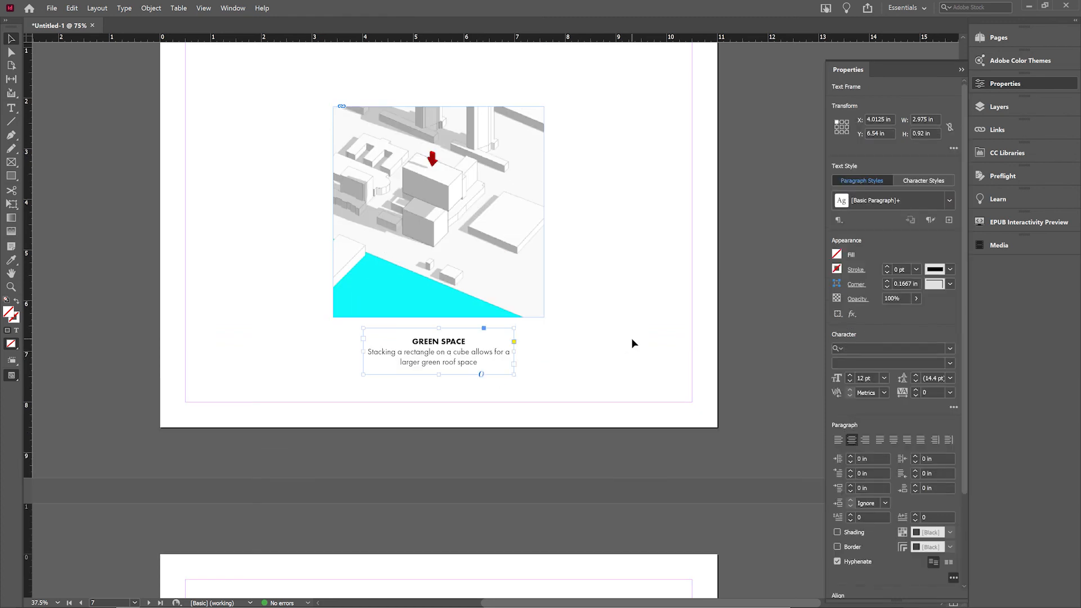
key(Delete)
Step: Return to page 8 and view the Save As dialog for the document, leaving it without saving
scroll(625, 321, down, 5)
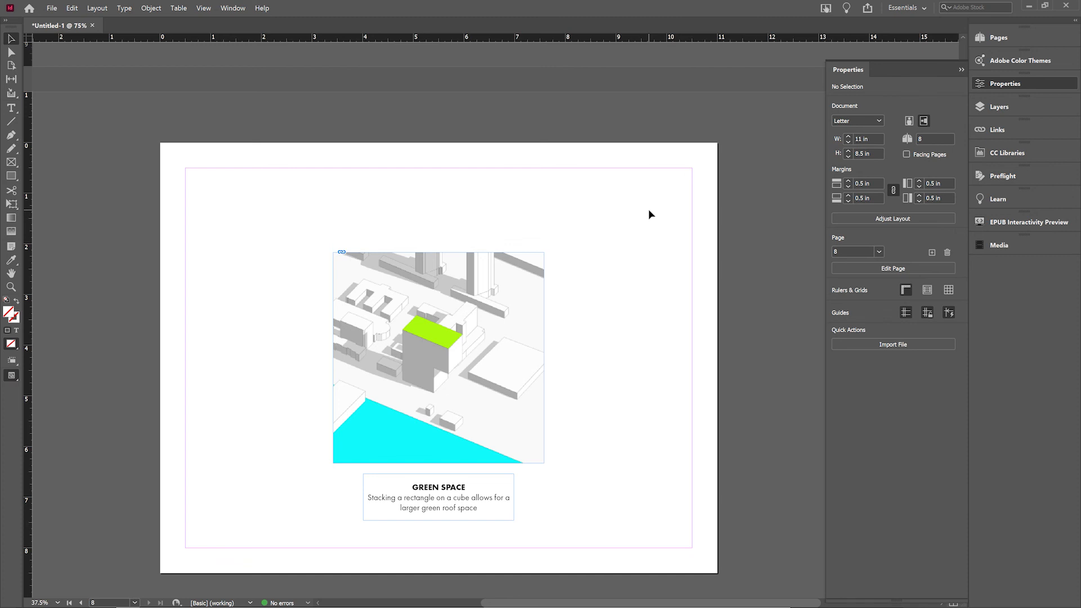
key(ctrl+s)
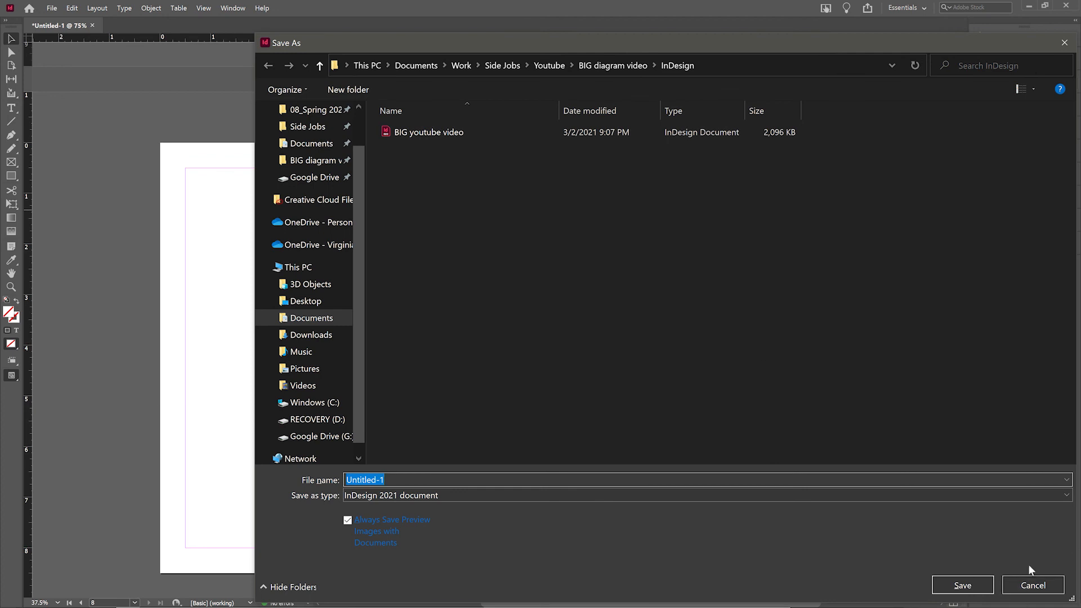
click(1033, 585)
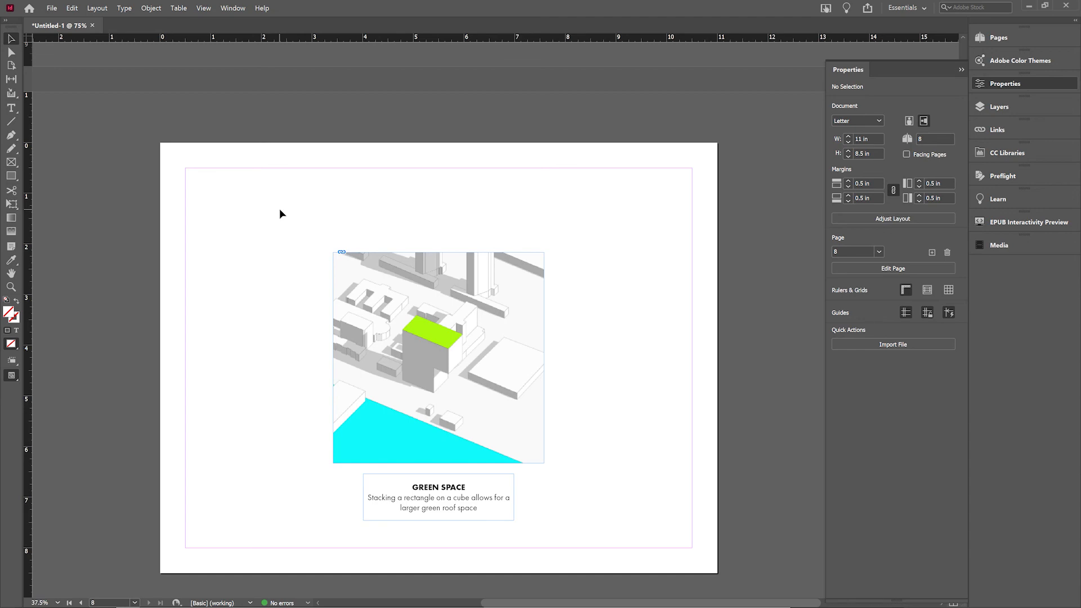
Step: Start exporting the document to the PDF folder under the file name BIG youtube video_2
key(ctrl+e)
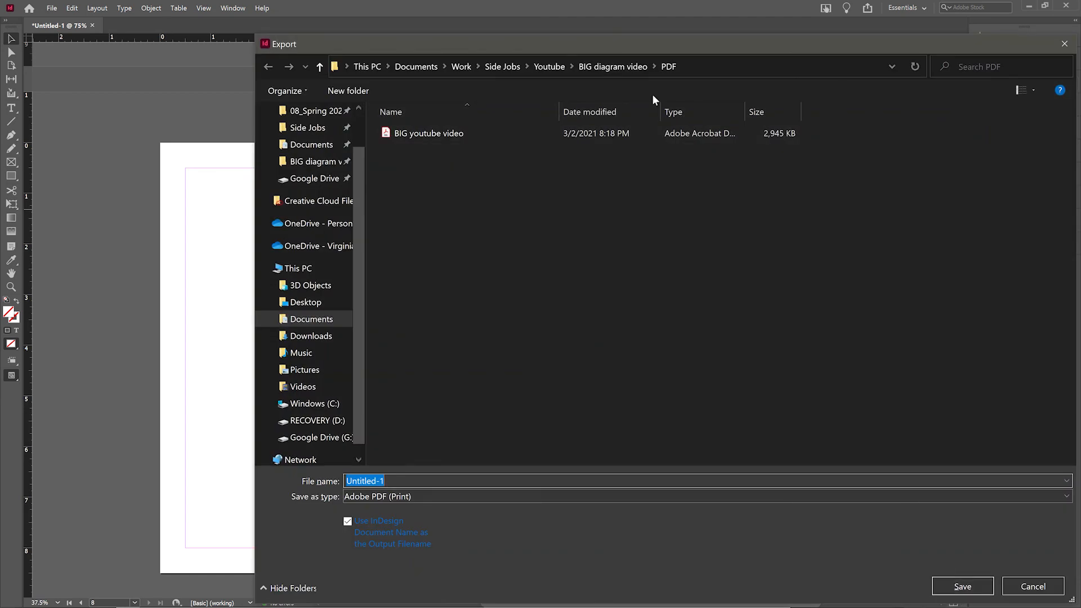
drag(635, 44, 510, 26)
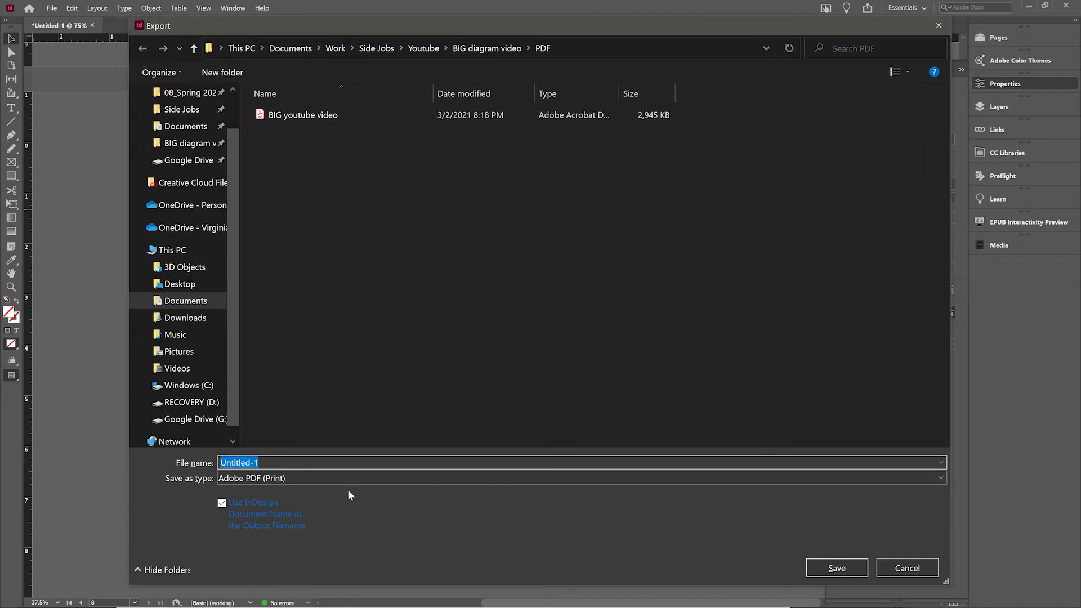
click(313, 116)
click(310, 459)
click(319, 459)
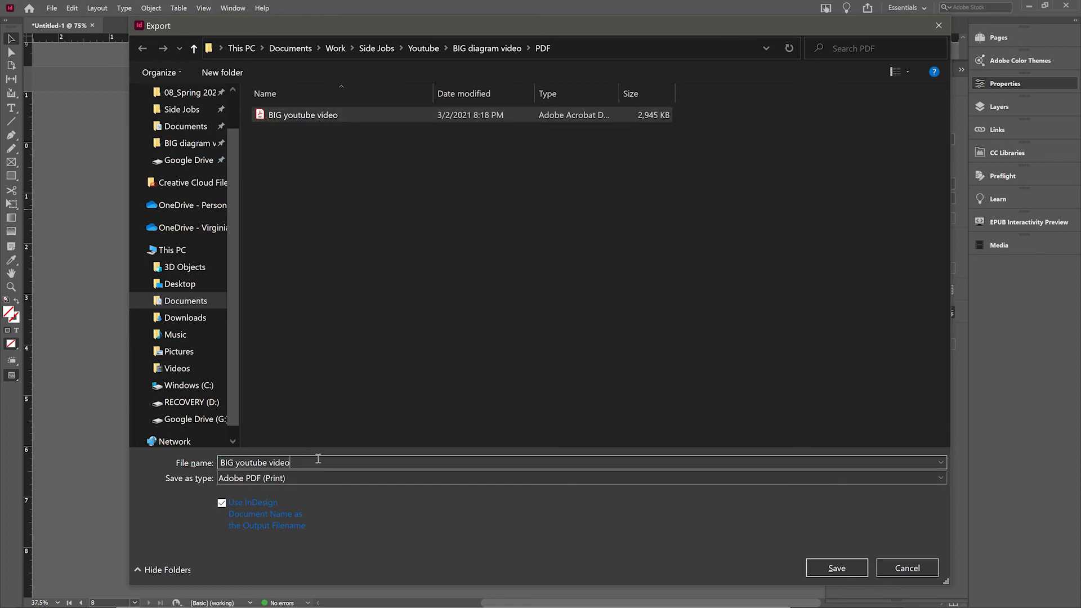
text(_2)
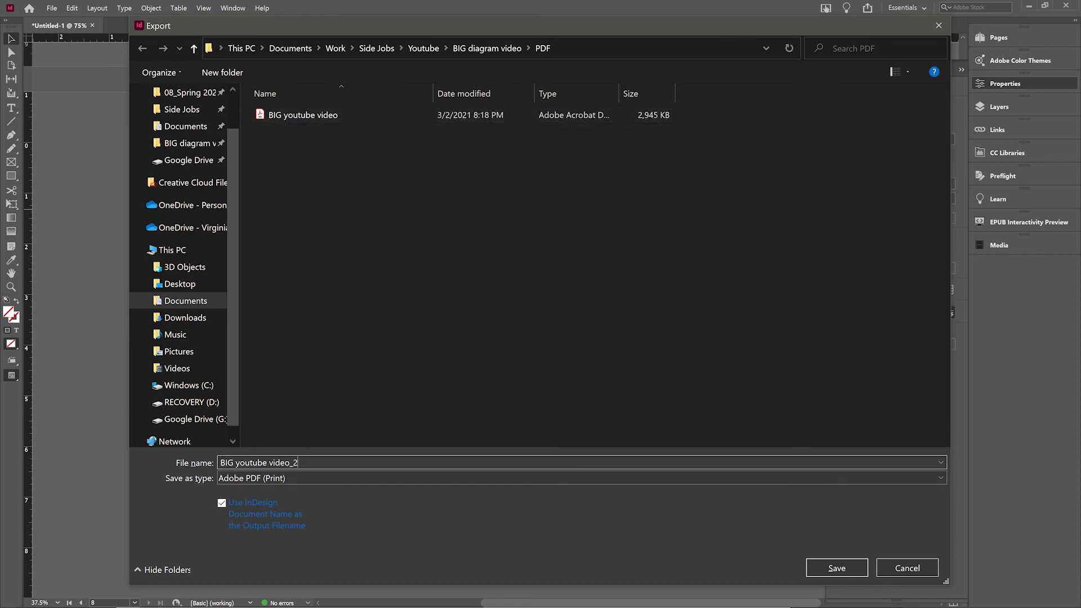
Step: Choose Adobe PDF (Print) as the format and export all pages with the High Quality Print preset
click(292, 476)
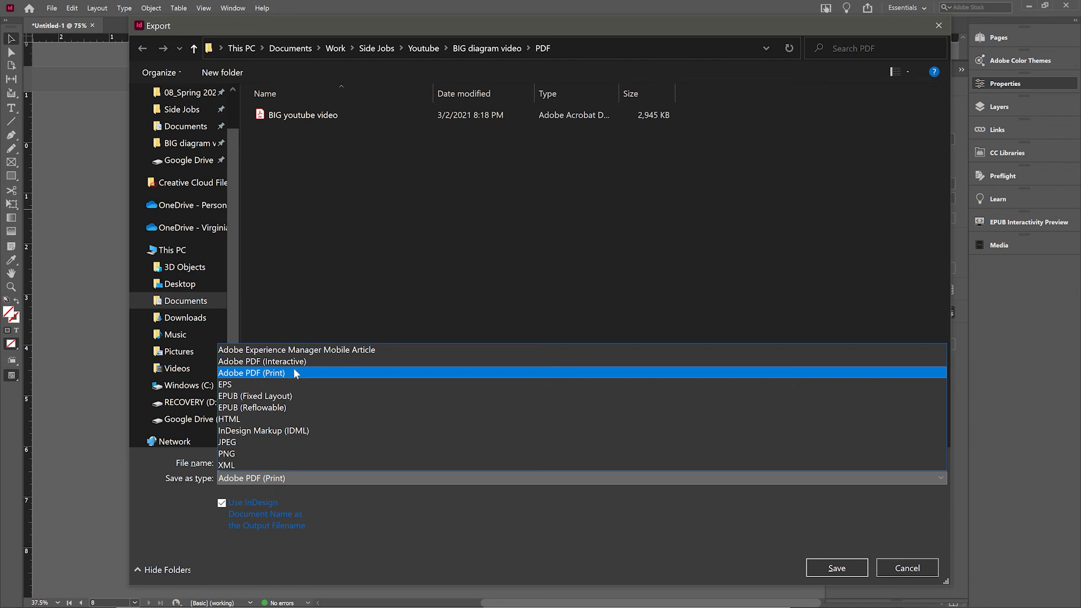
click(310, 373)
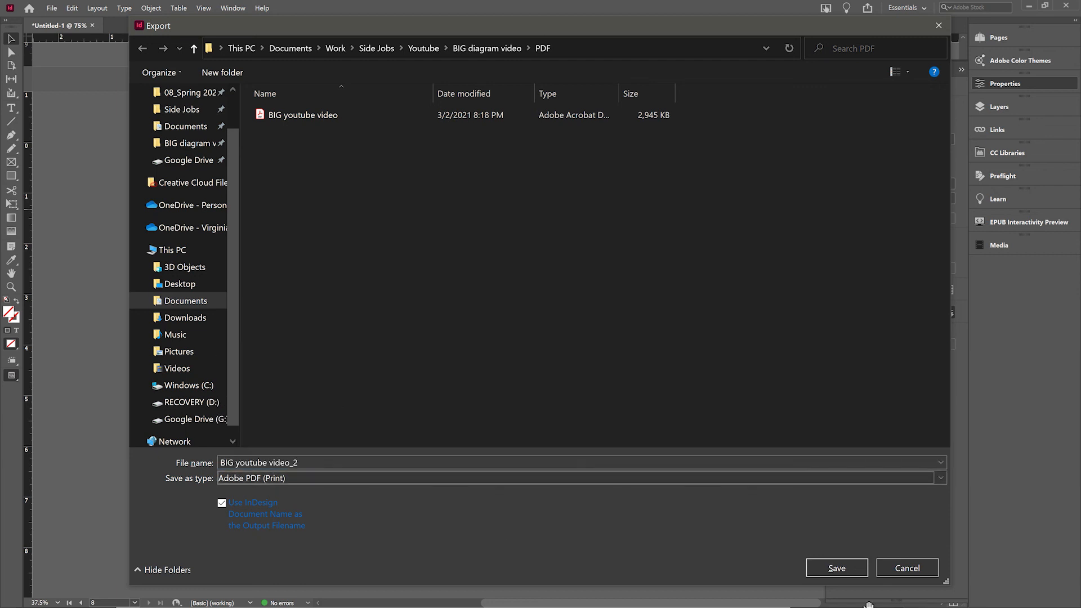
click(836, 568)
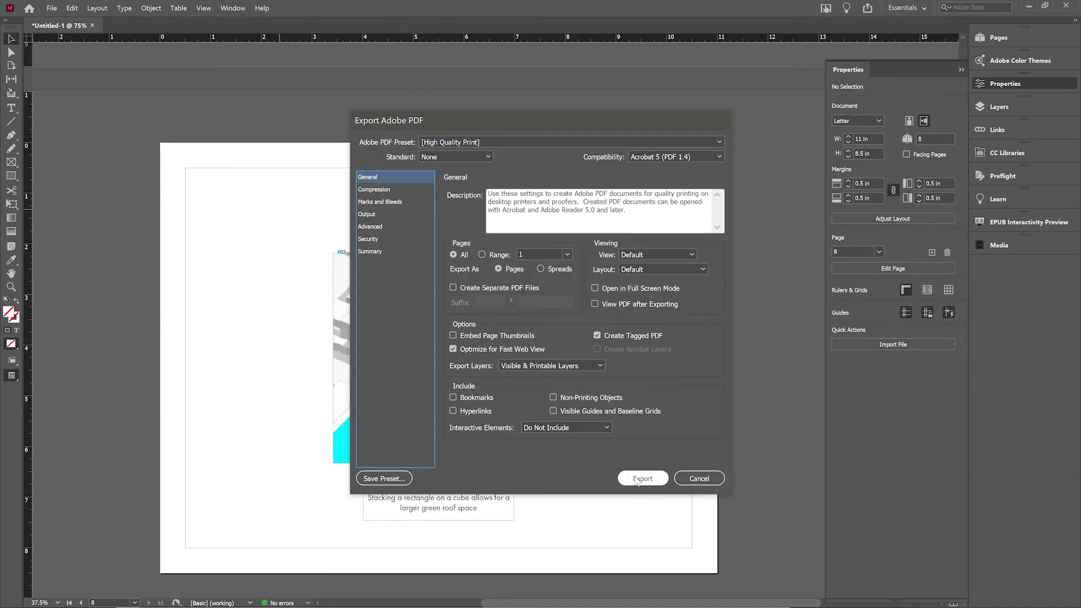
click(639, 480)
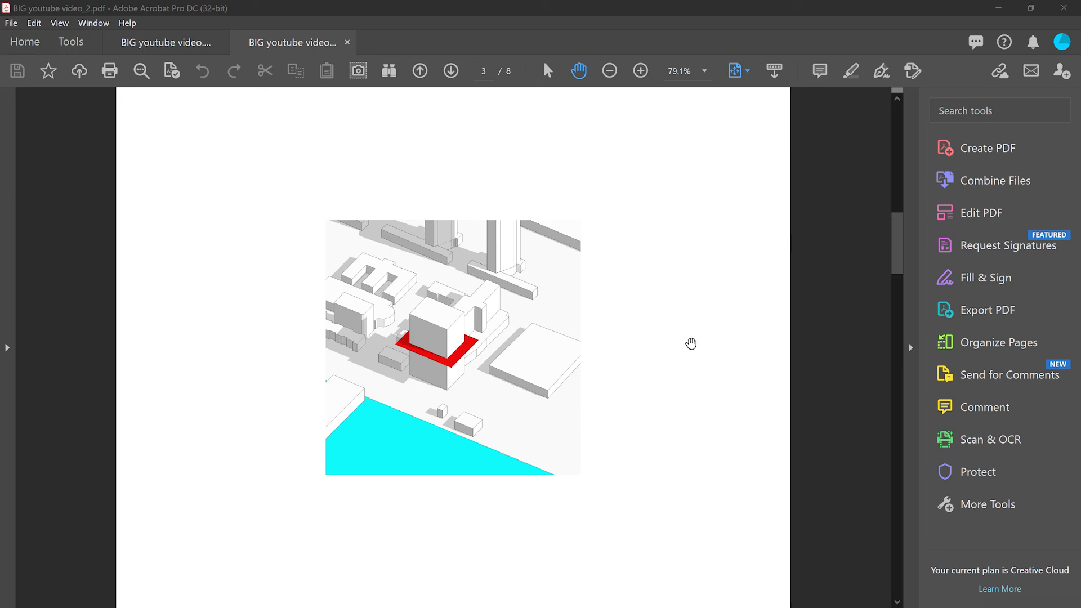
Step: Switch to Acrobat, show BIG youtube video_2.pdf in full screen, and page back and forth through the massing diagrams
key(ctrl+l)
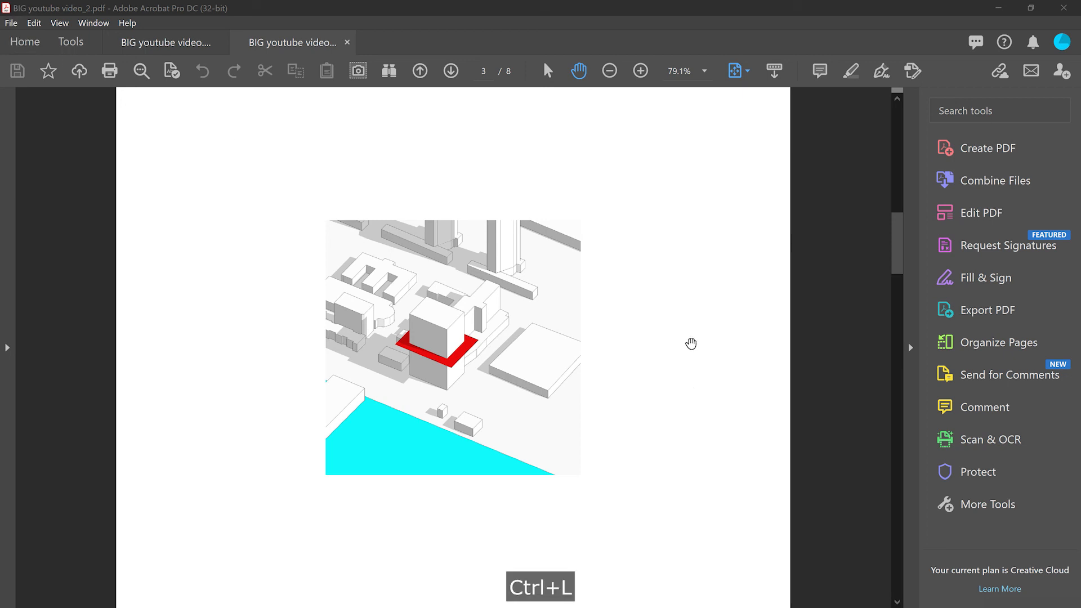
key(ctrl+l)
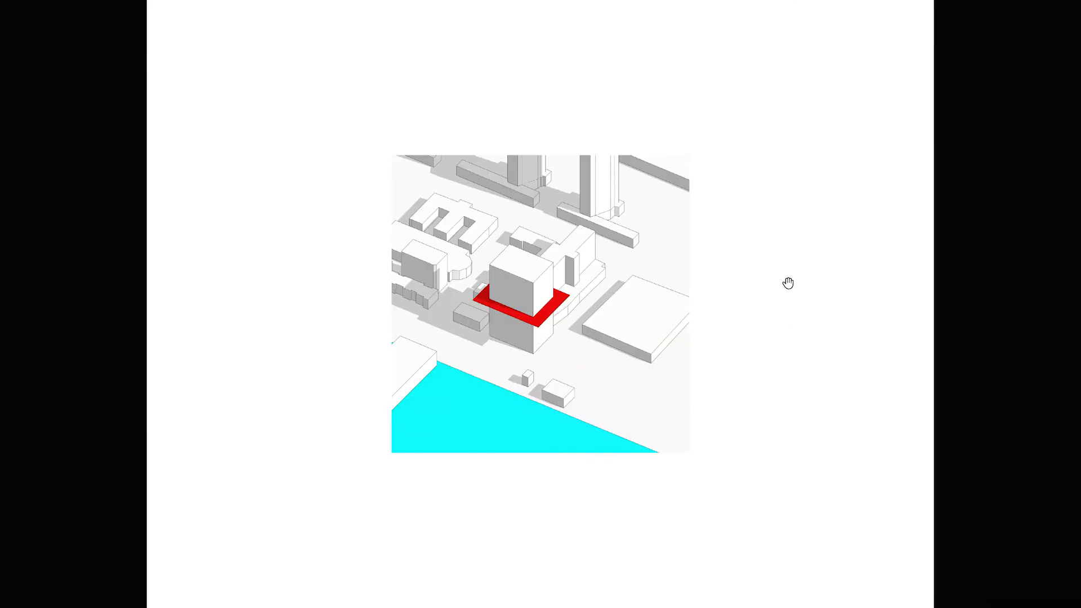
key(Right)
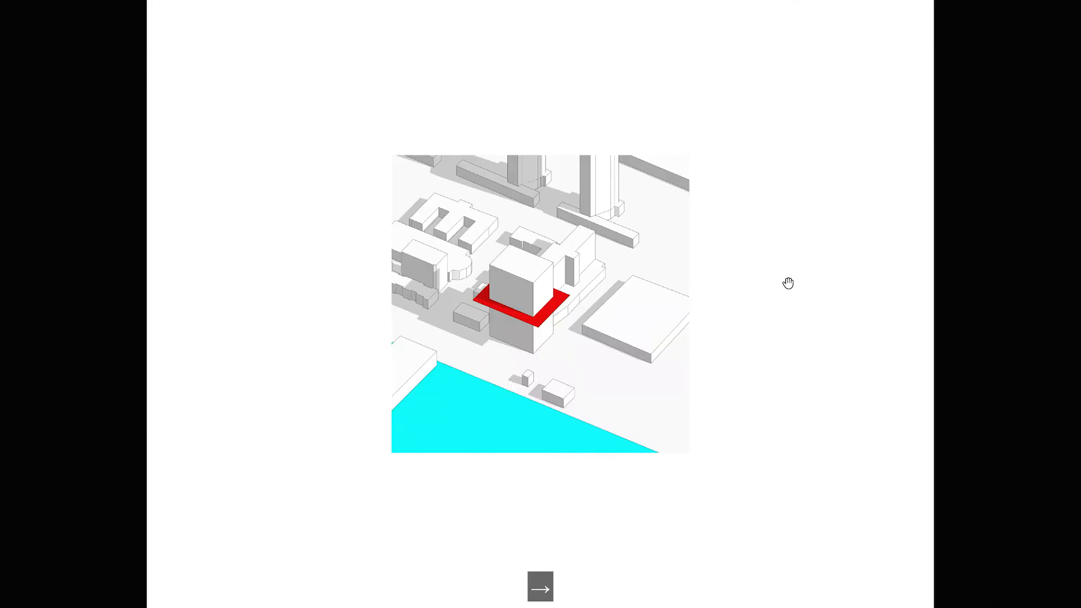
key(Left)
key(Right)
key(Left)
key(Right)
key(Right)
key(Right)
key(Right)
key(Left)
key(Left)
key(Left)
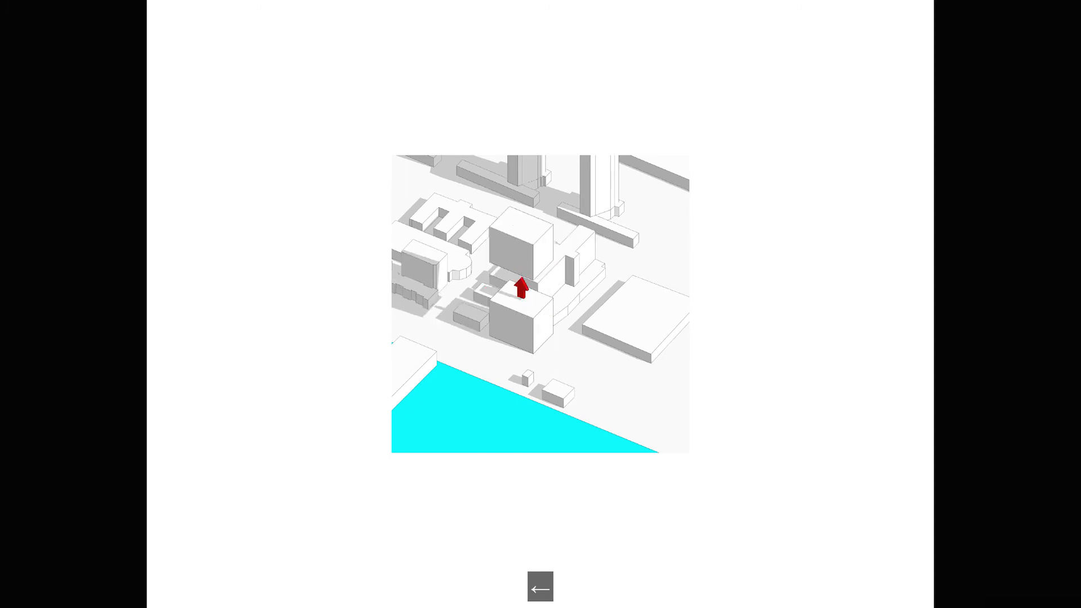
key(Left)
key(Left)
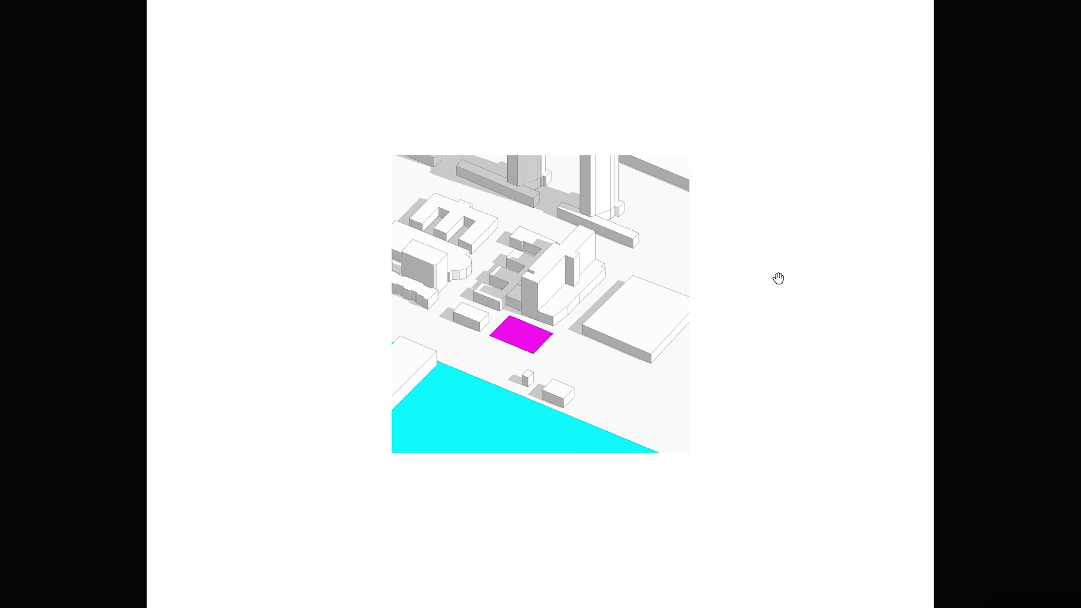
click(763, 254)
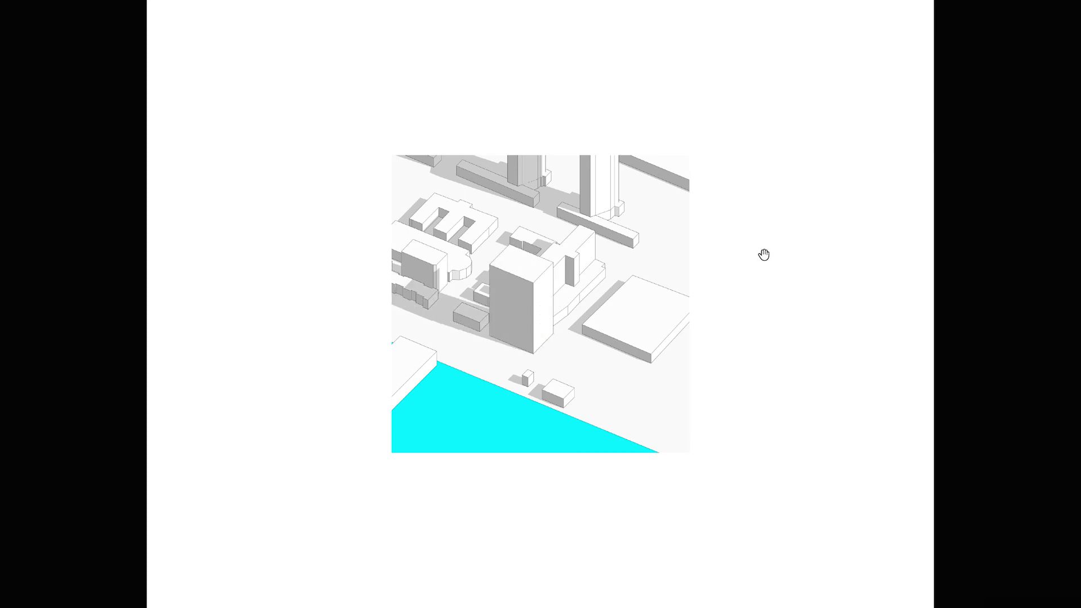